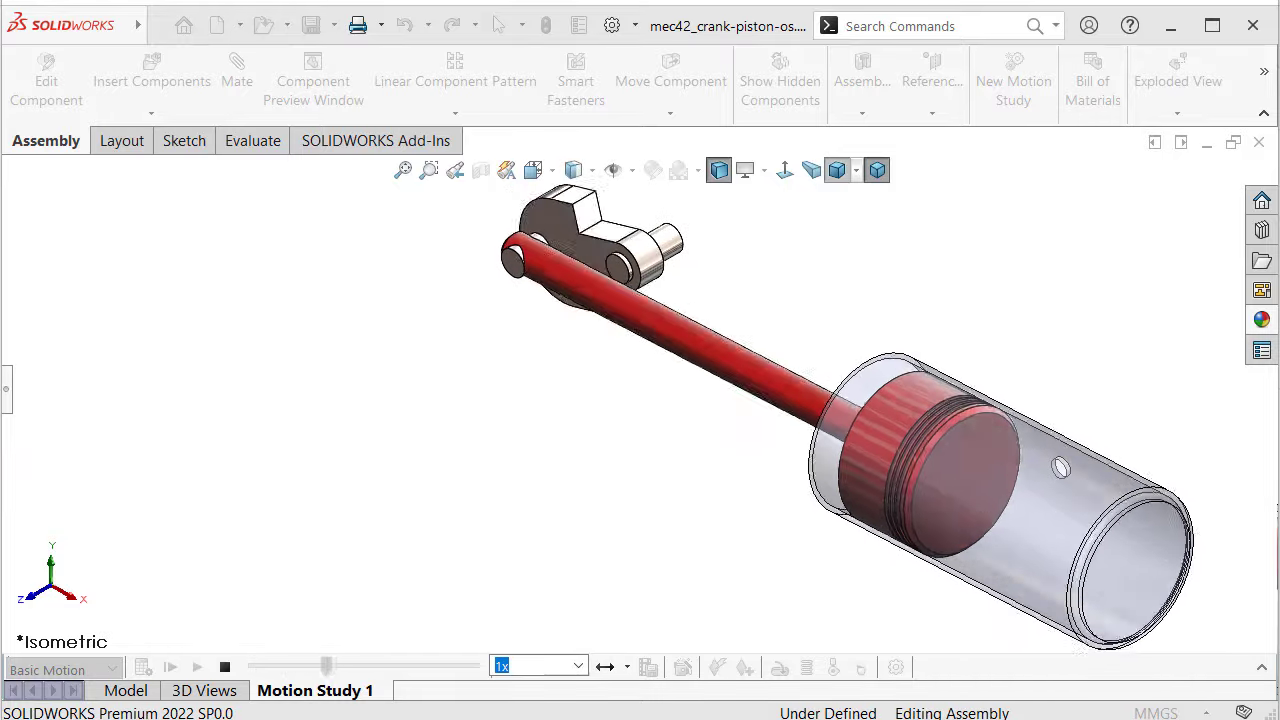
# Turn the finished piston assembly to a front view
pyautogui.hotkey('ctrl', '1')
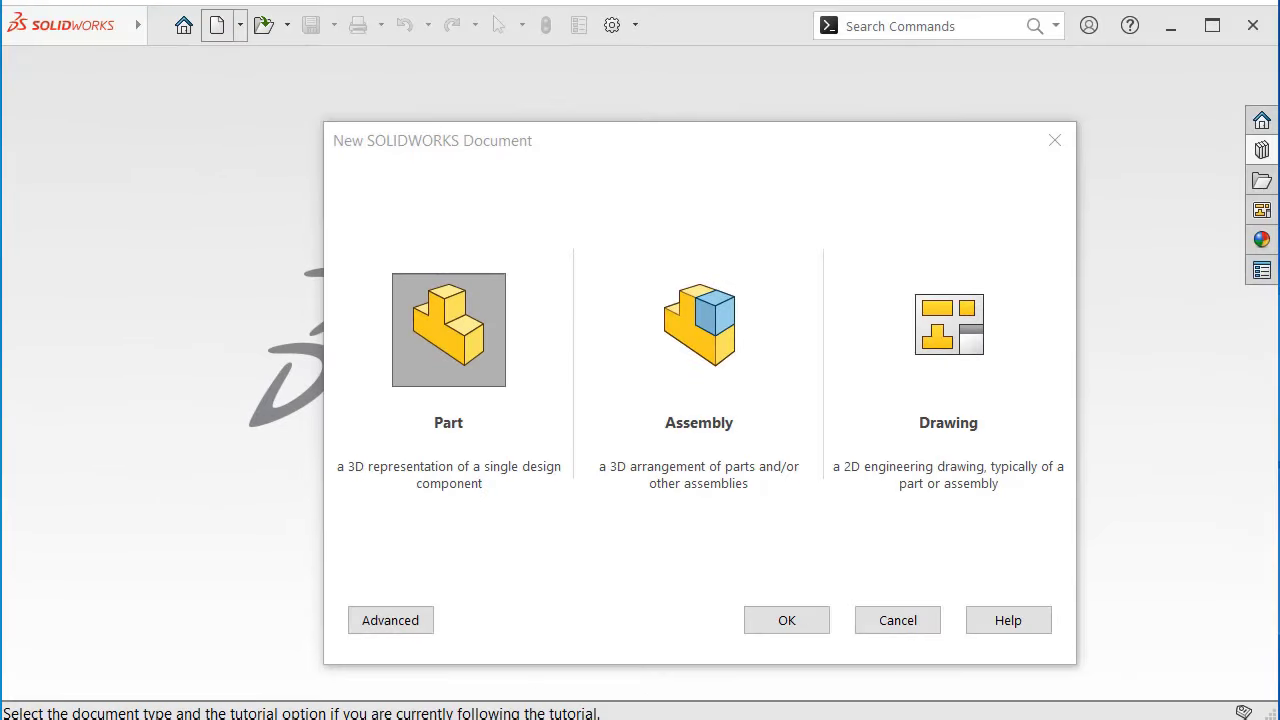
# Create a new assembly and start a layout sketch viewed normal to its plane
pyautogui.click(709, 342)
pyautogui.click(789, 620)
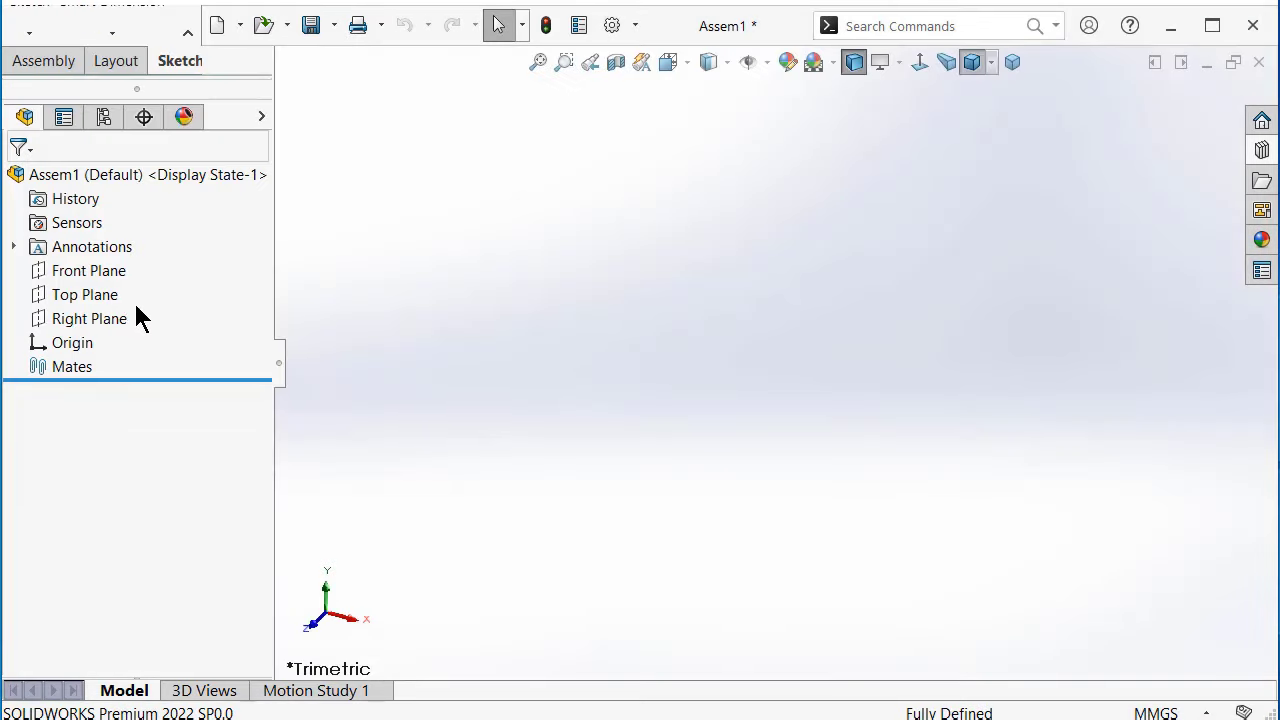
pyautogui.click(118, 460)
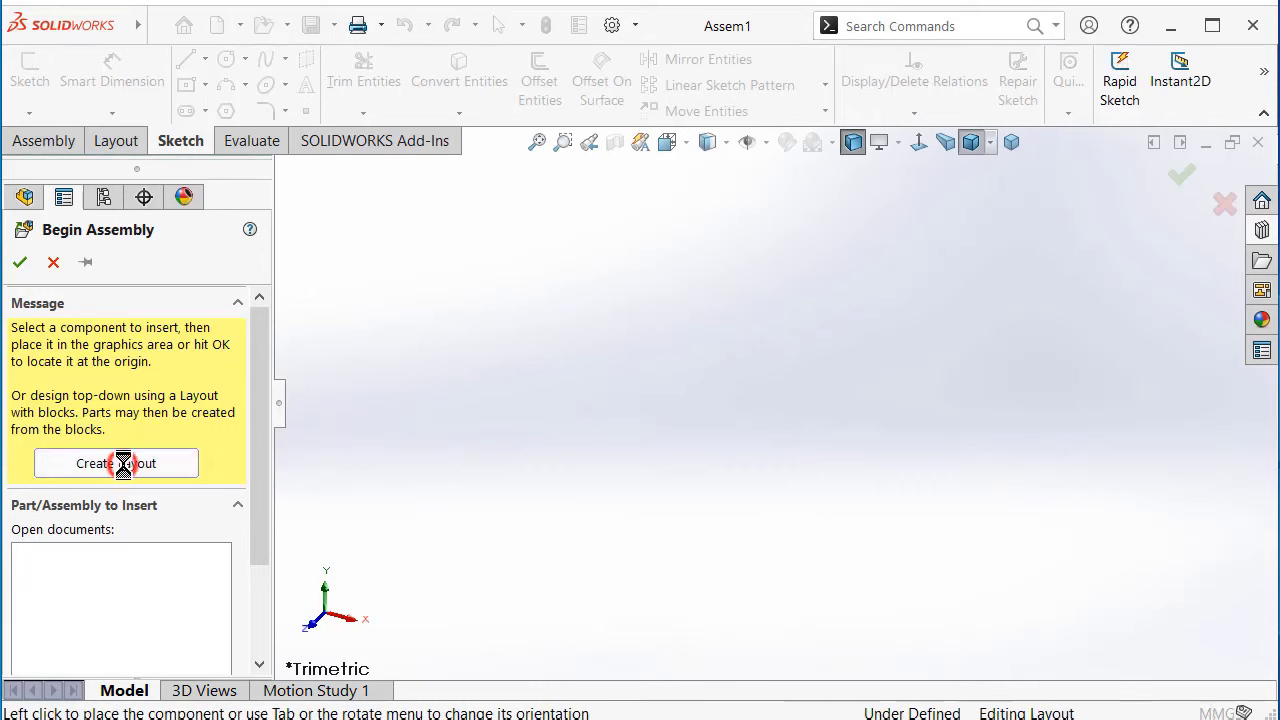
pyautogui.click(924, 145)
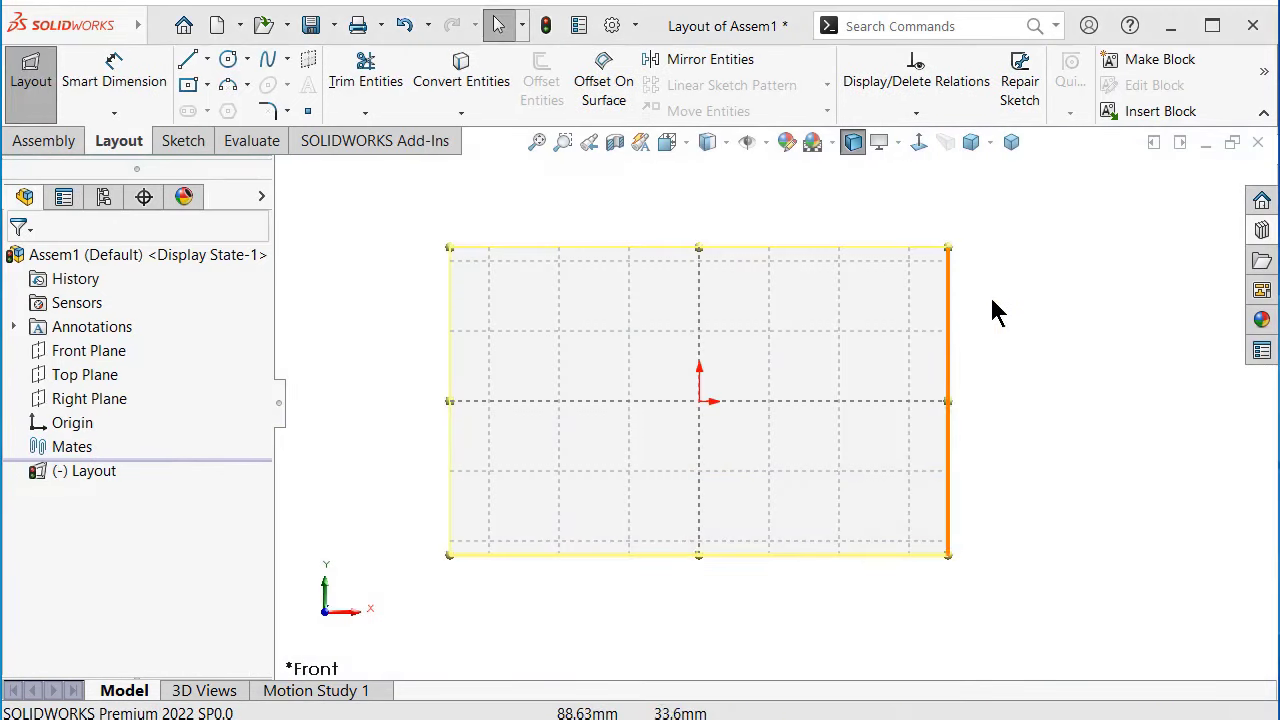
# Draw a horizontal line right from the origin and dimension it to 27 mm
pyautogui.click(1045, 263)
pyautogui.press('s')
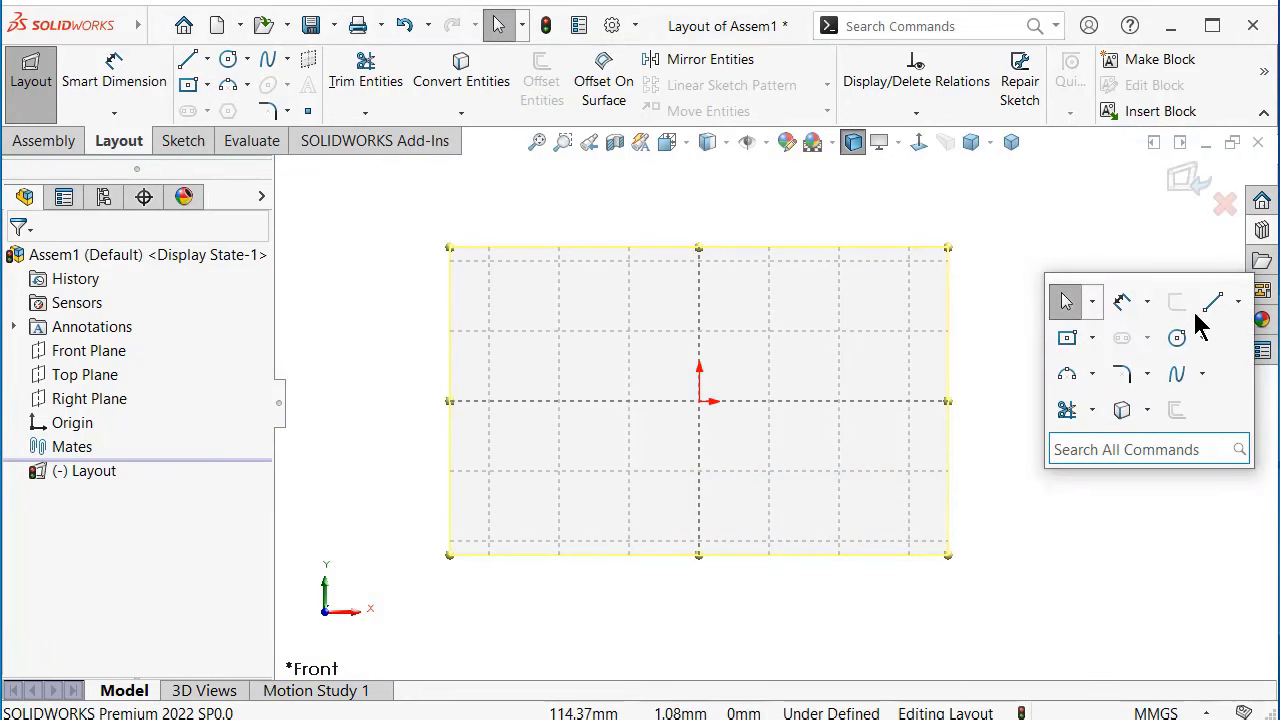
pyautogui.click(1211, 303)
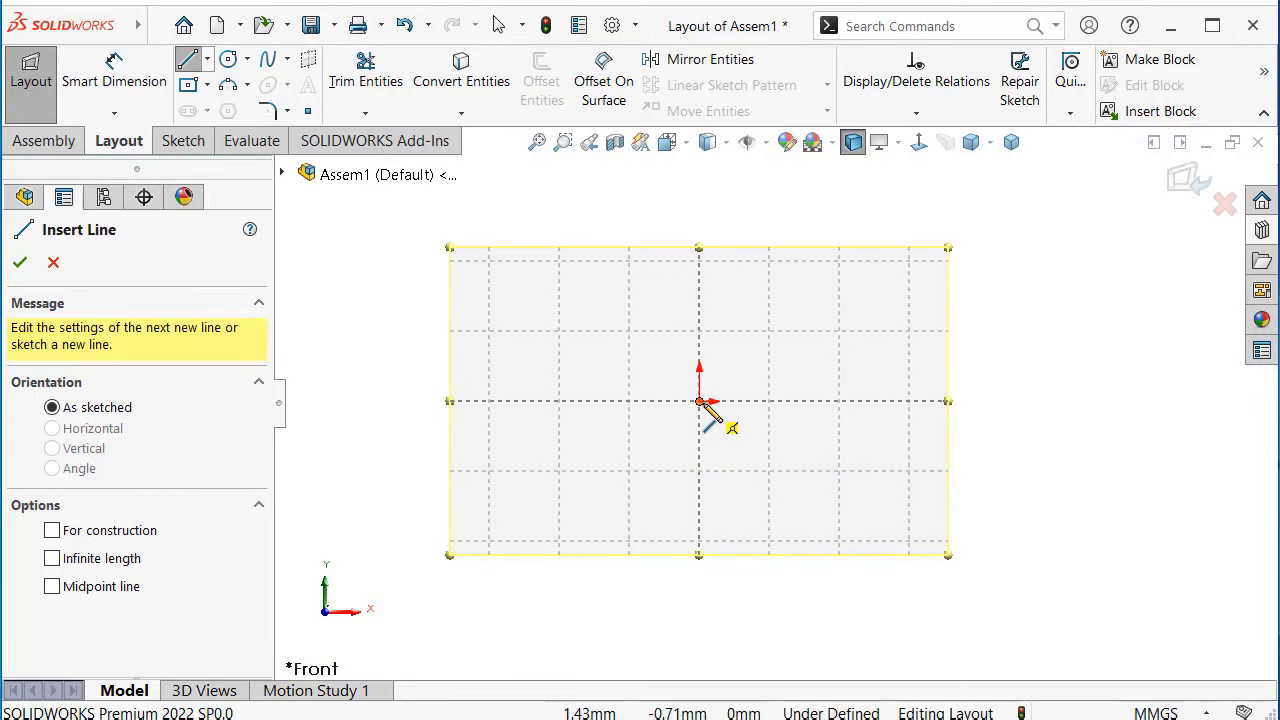
pyautogui.click(699, 401)
pyautogui.click(897, 401)
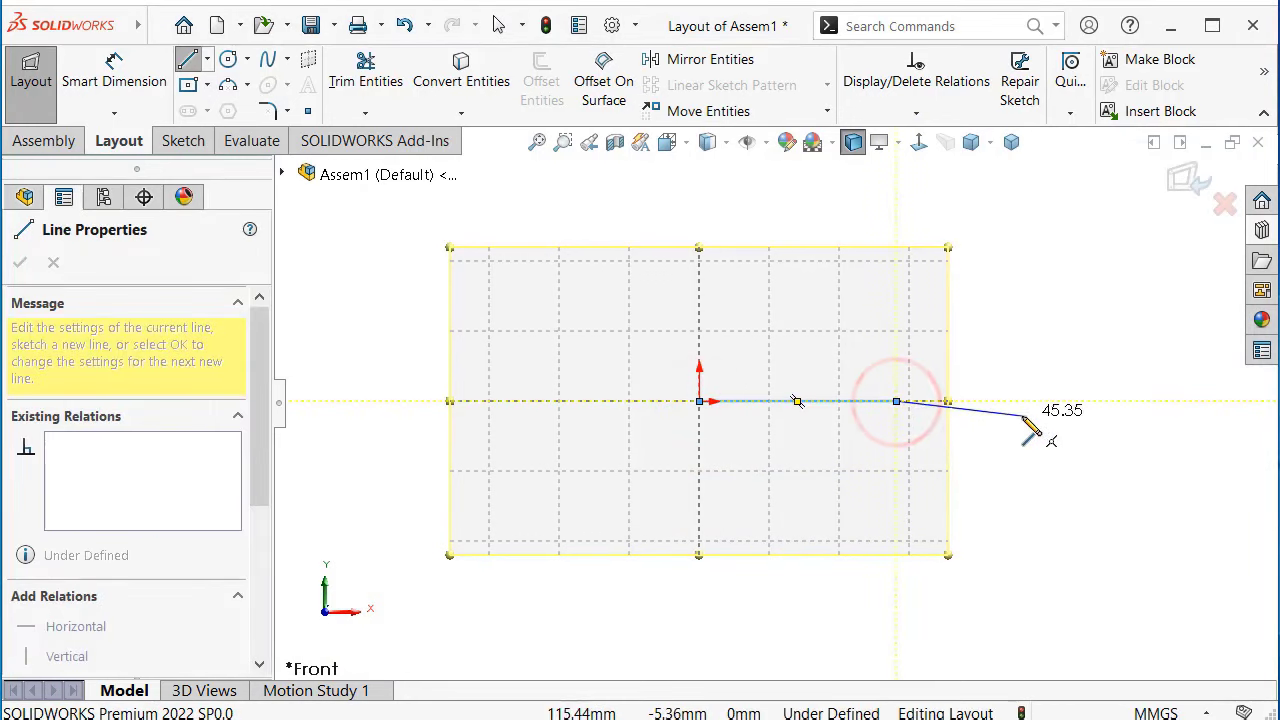
pyautogui.doubleClick(1017, 420)
pyautogui.moveTo(1054, 471); pyautogui.dragTo(1069, 354, button='right')
pyautogui.click(884, 403)
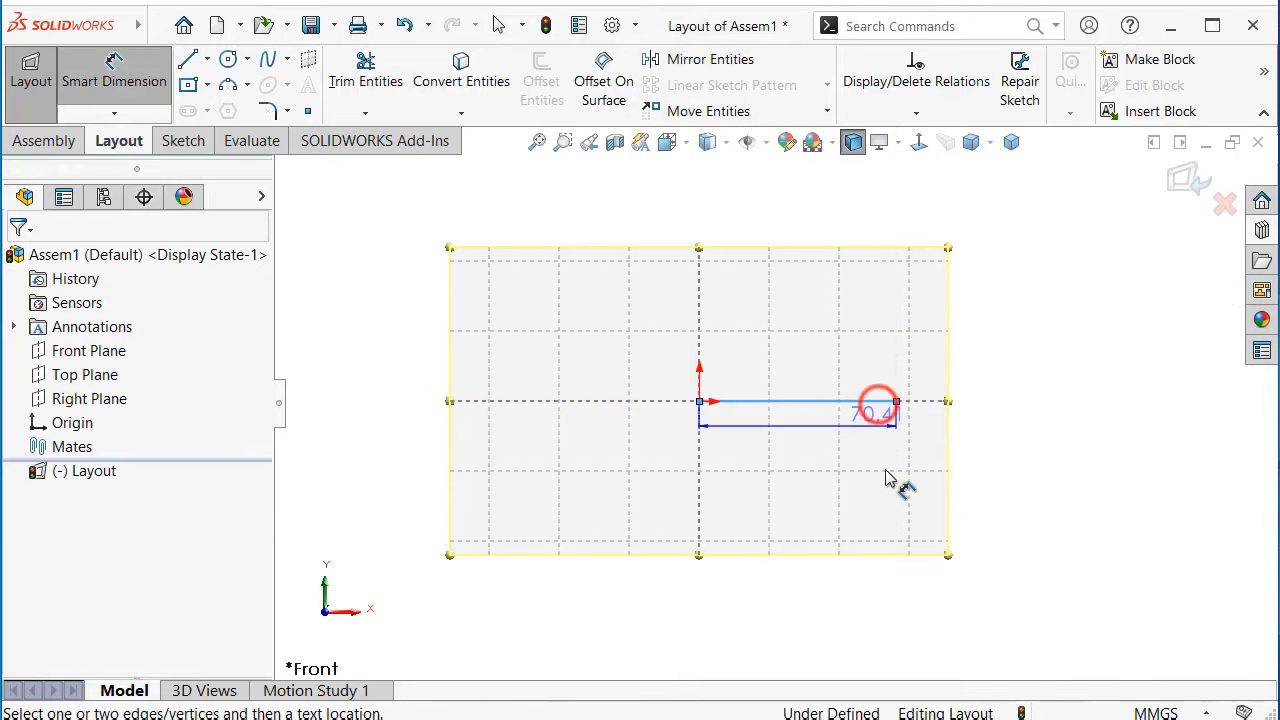
pyautogui.click(848, 603)
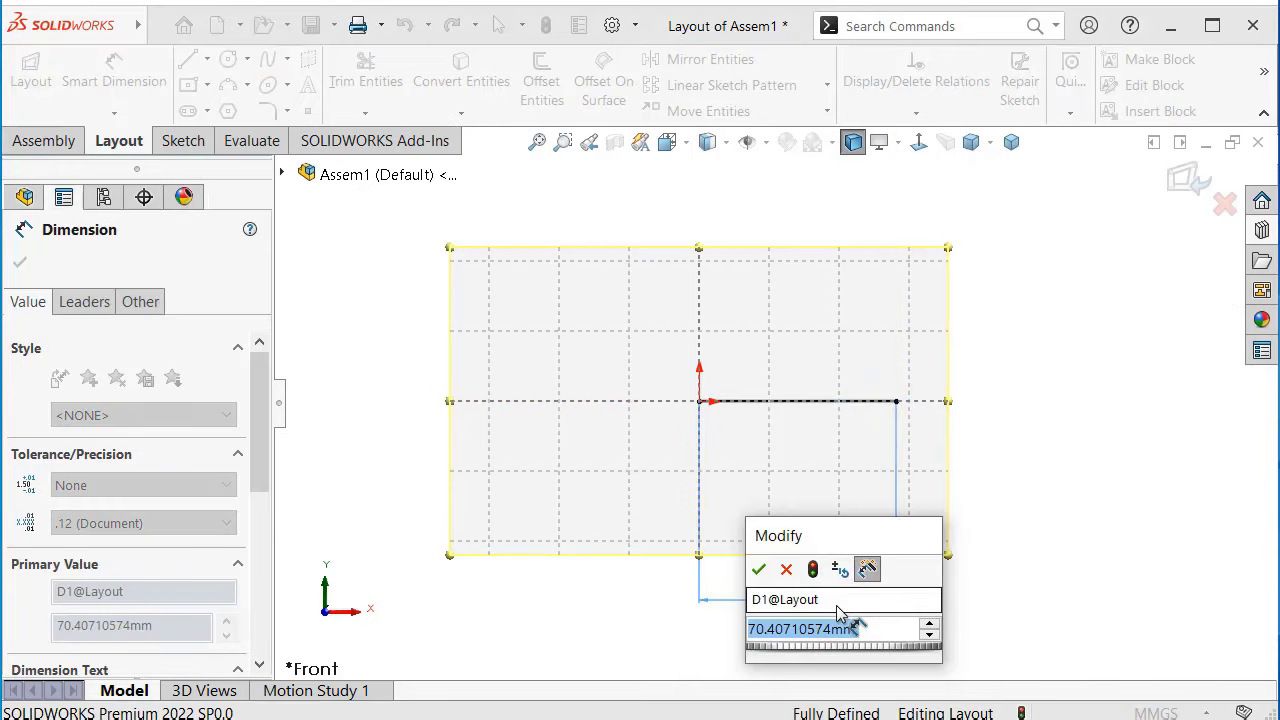
pyautogui.write('27')
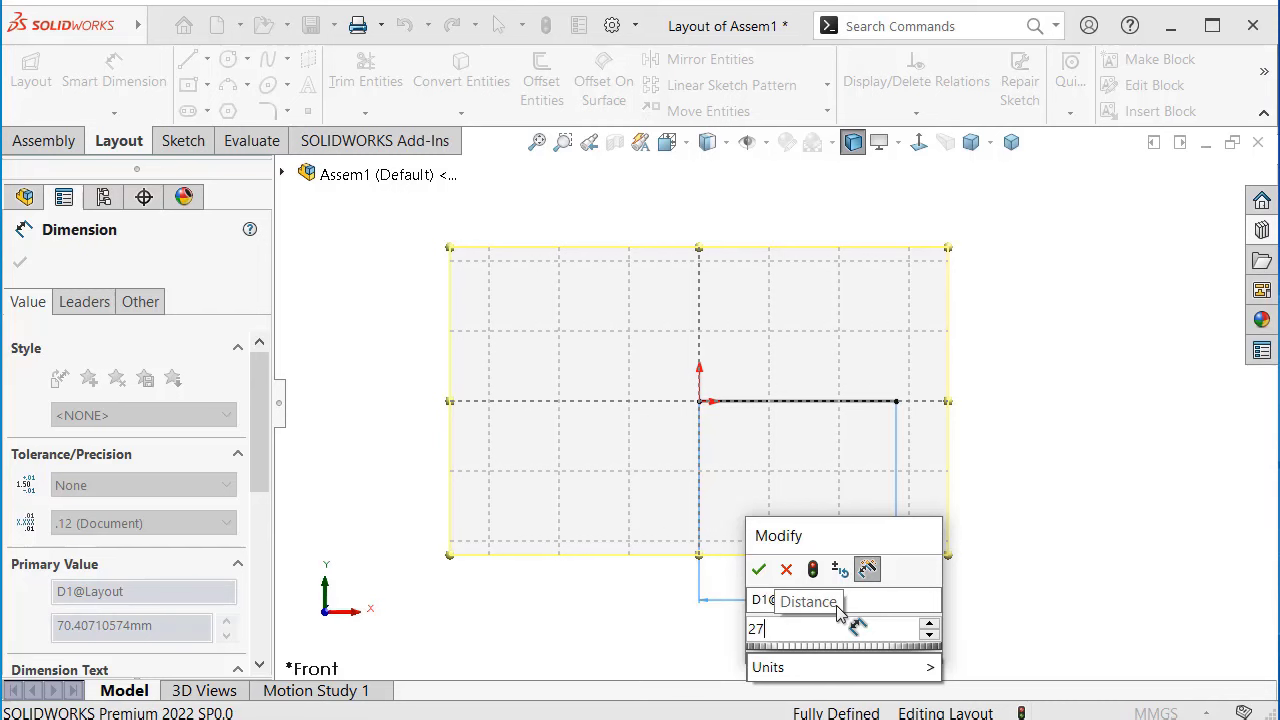
pyautogui.press('Return')
pyautogui.scroll(-5, 686, 577)
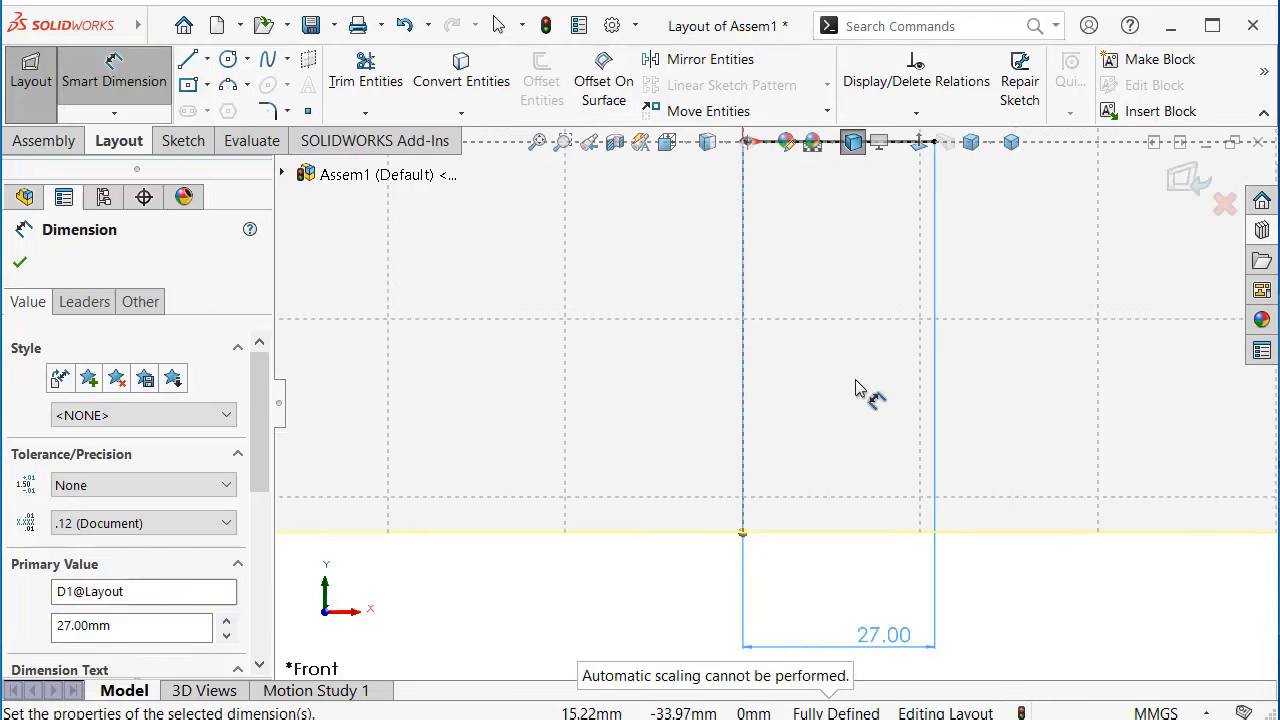
pyautogui.scroll(5, 855, 388)
pyautogui.press('Escape')
# Make the 27 mm line construction geometry
pyautogui.click(826, 277)
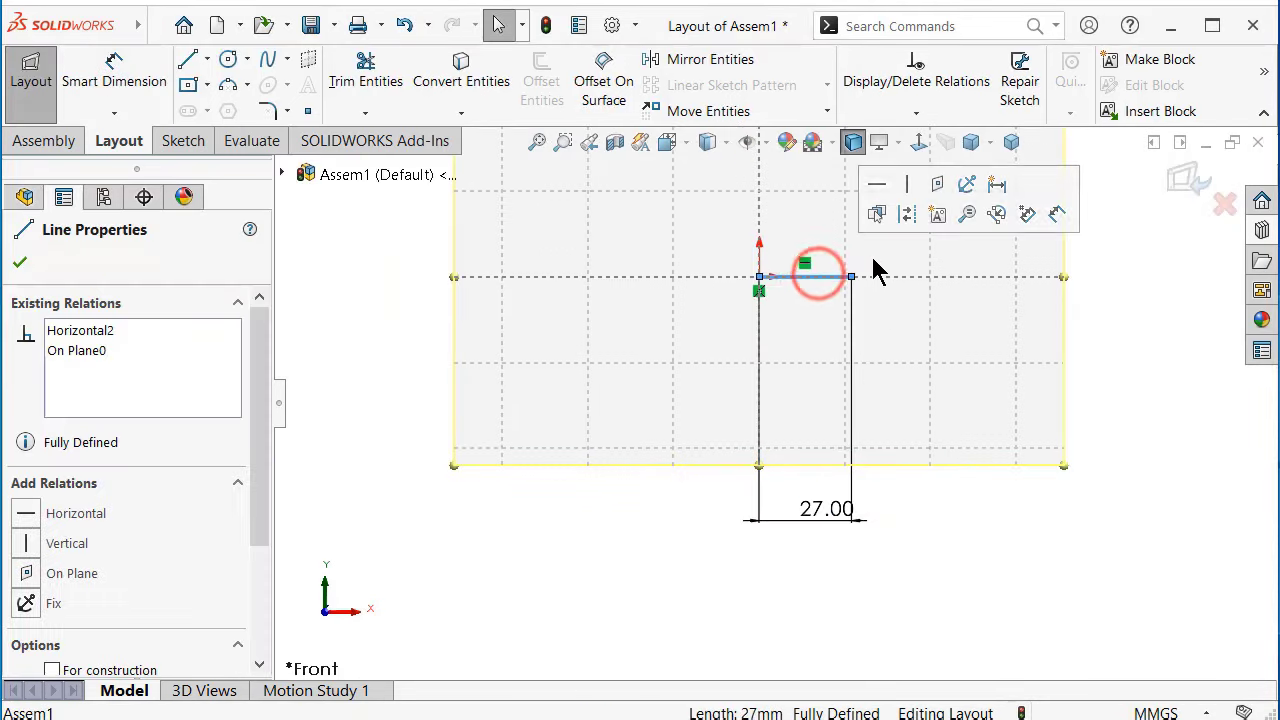
pyautogui.click(907, 214)
pyautogui.scroll(-2, 843, 280)
pyautogui.scroll(-2, 820, 300)
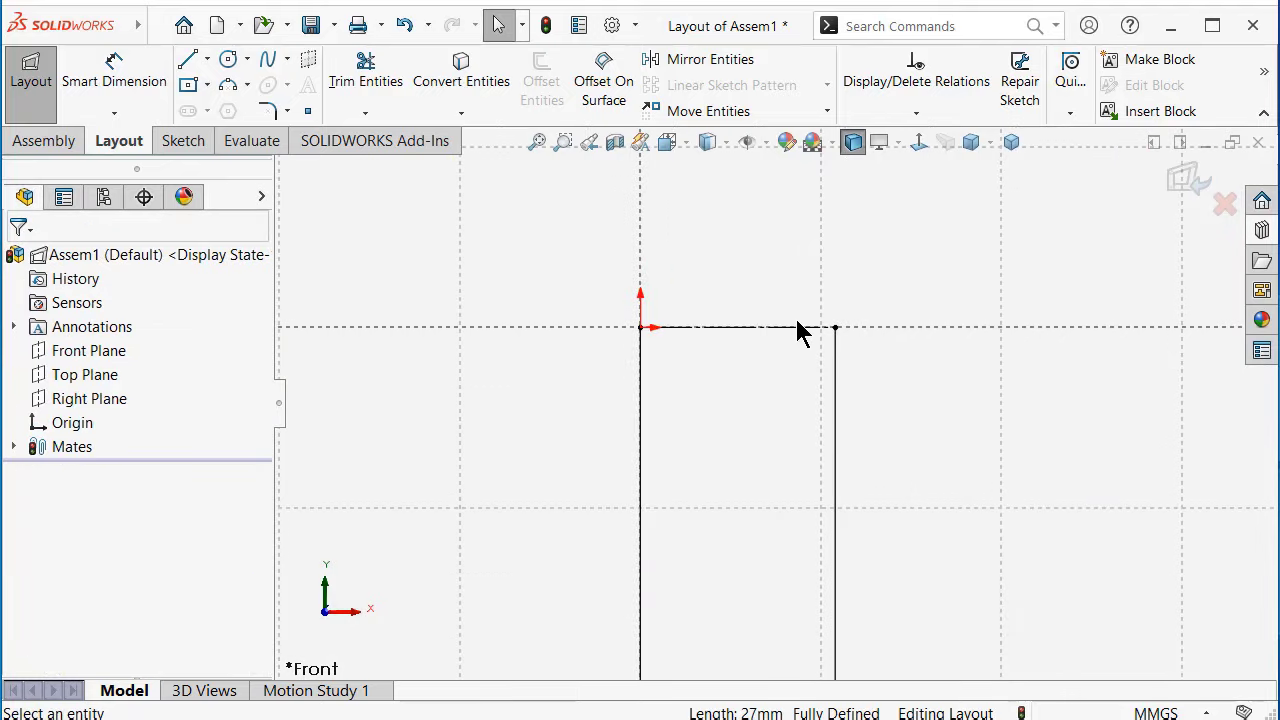
# Draw circles at the origin and the line's right end, dimensioning the origin circle Ø6
pyautogui.press('s')
pyautogui.click(928, 383)
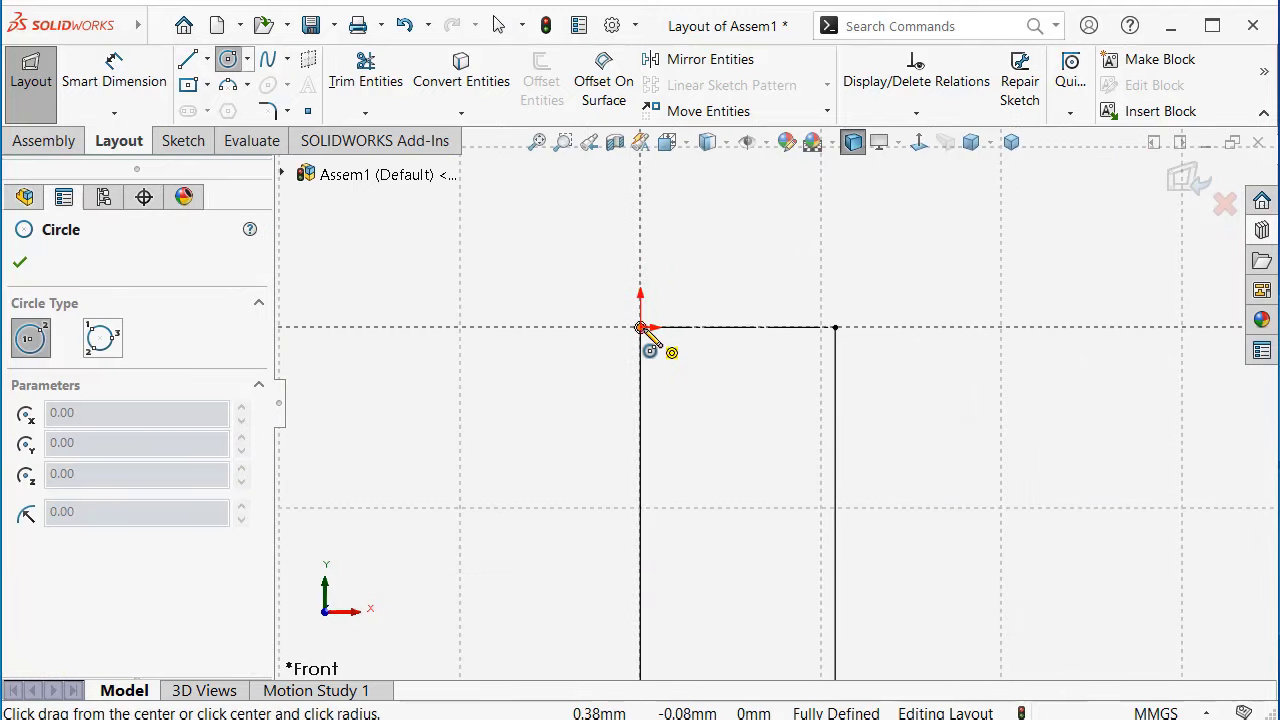
pyautogui.moveTo(640, 328); pyautogui.dragTo(636, 300)
pyautogui.moveTo(794, 326); pyautogui.dragTo(795, 297)
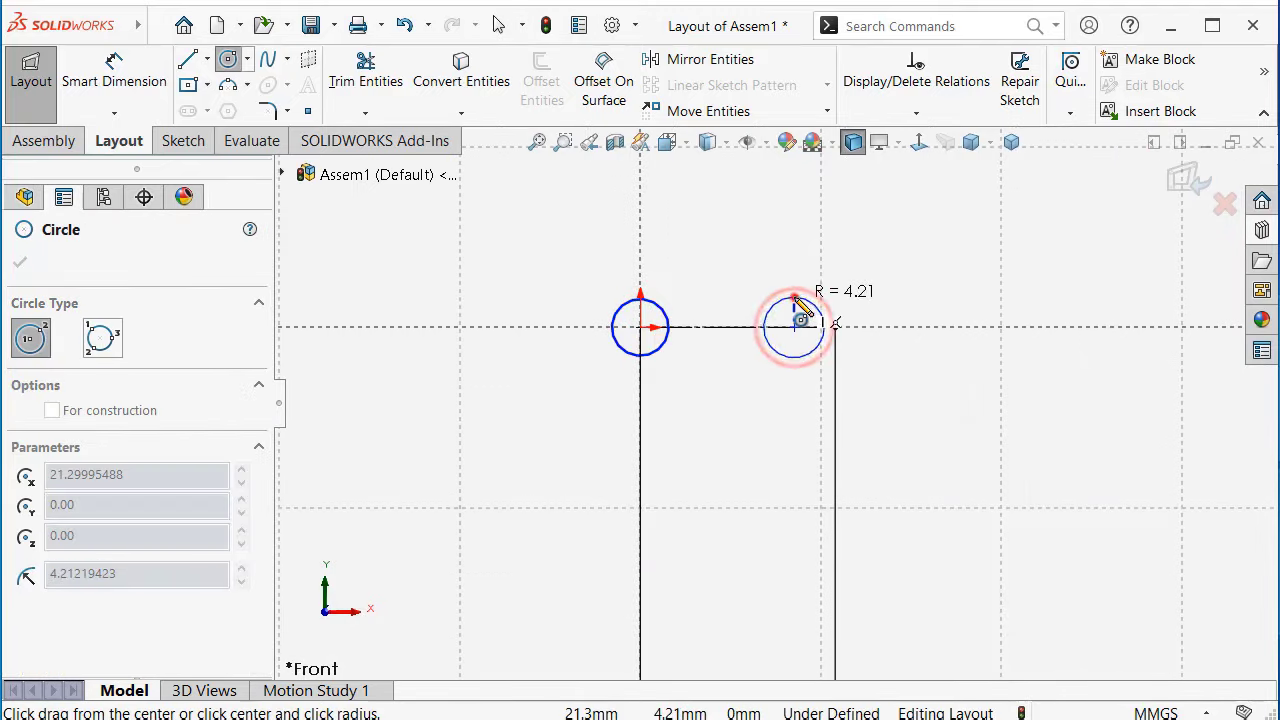
pyautogui.press('s')
pyautogui.click(886, 325)
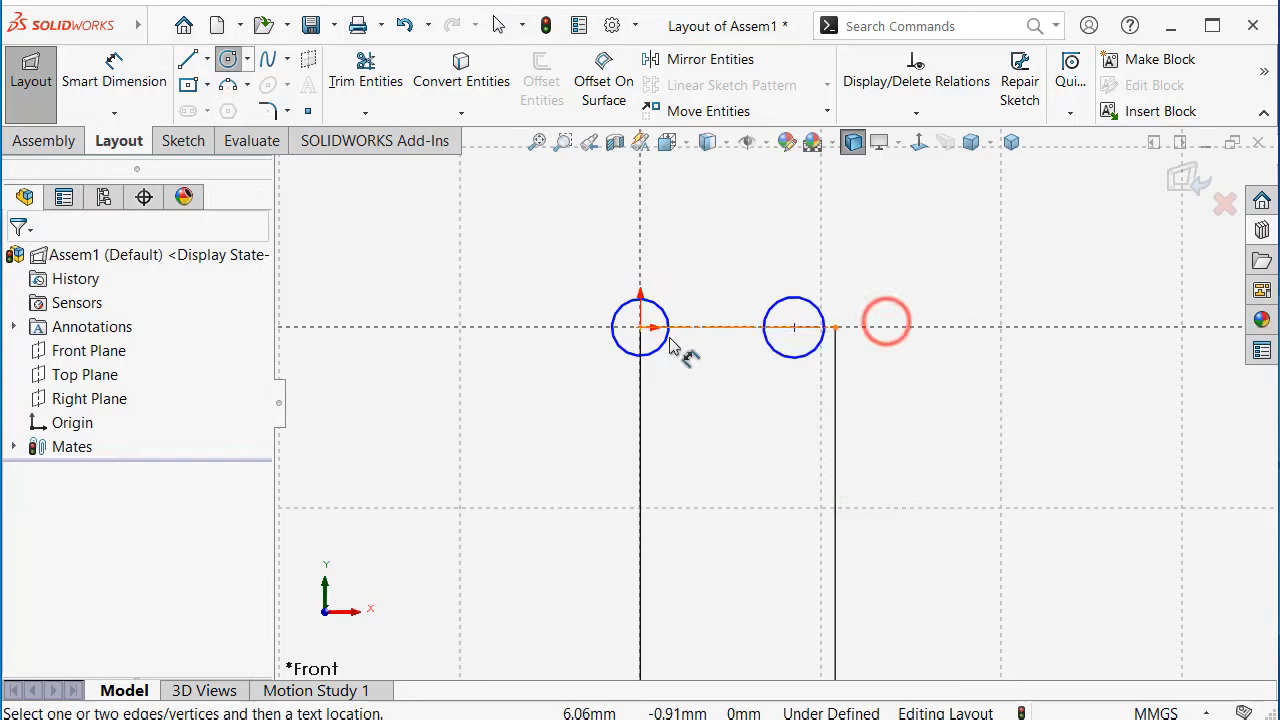
pyautogui.click(623, 358)
pyautogui.click(568, 388)
pyautogui.write('6')
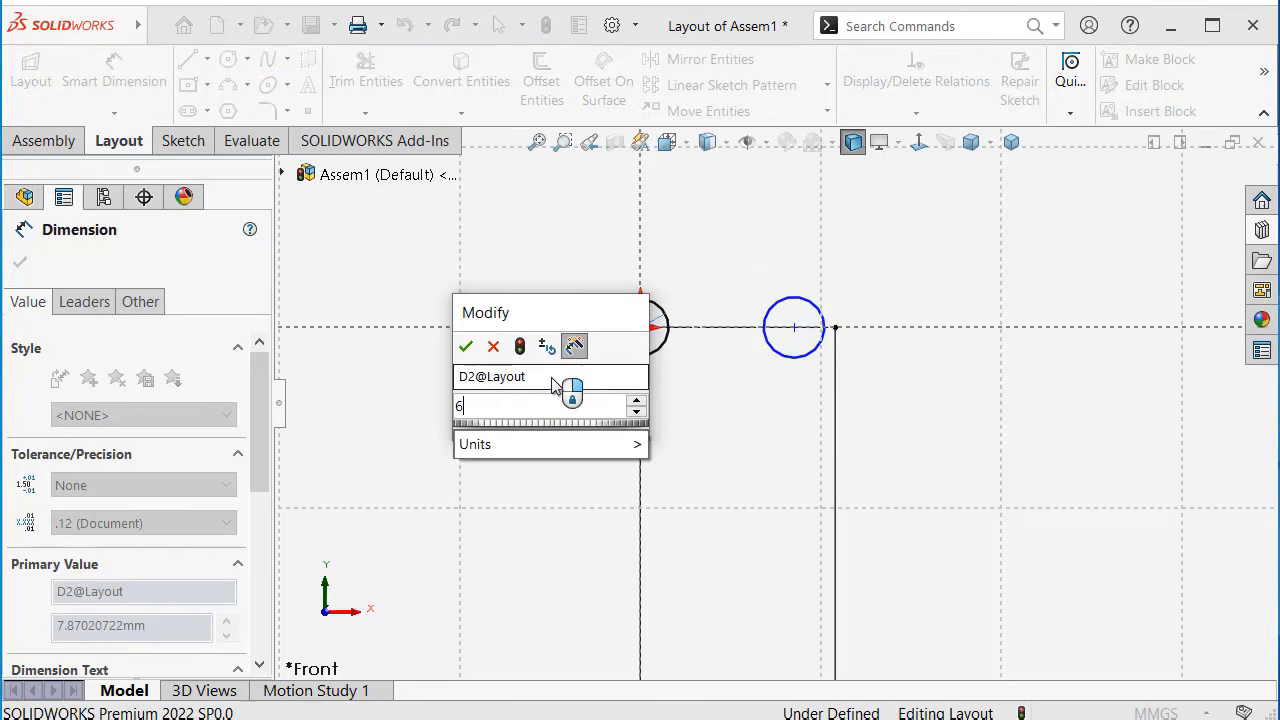
pyautogui.press('Return')
pyautogui.scroll(-3, 575, 385)
pyautogui.press('Escape')
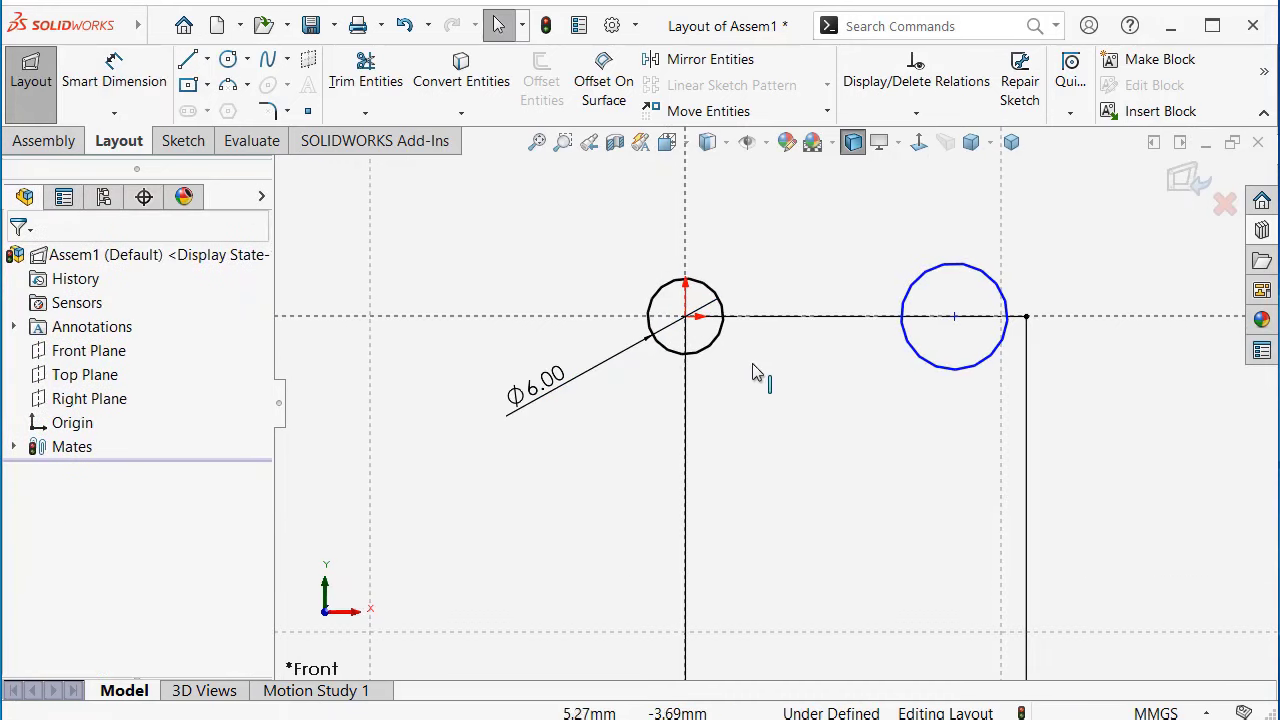
# Make the two circles equal in size
pyautogui.click(720, 349)
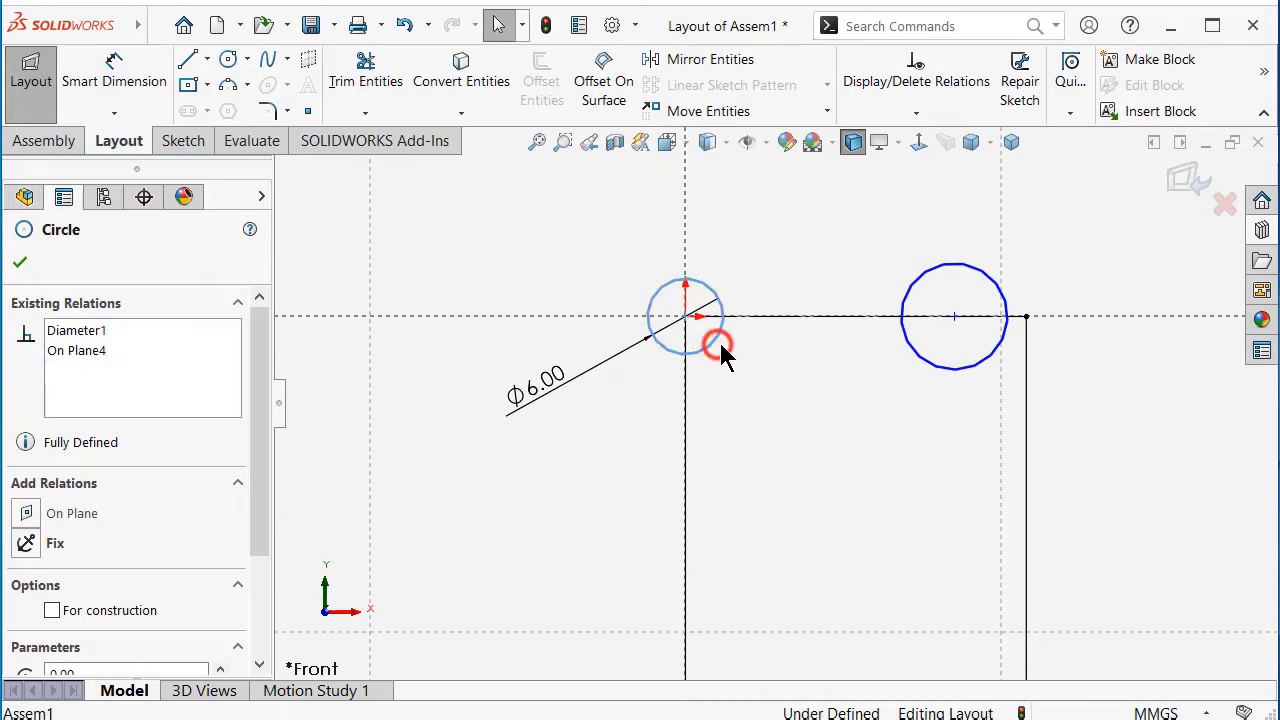
pyautogui.keyDown('ctrl'); pyautogui.click(924, 365); pyautogui.keyUp('ctrl')
pyautogui.click(1101, 274)
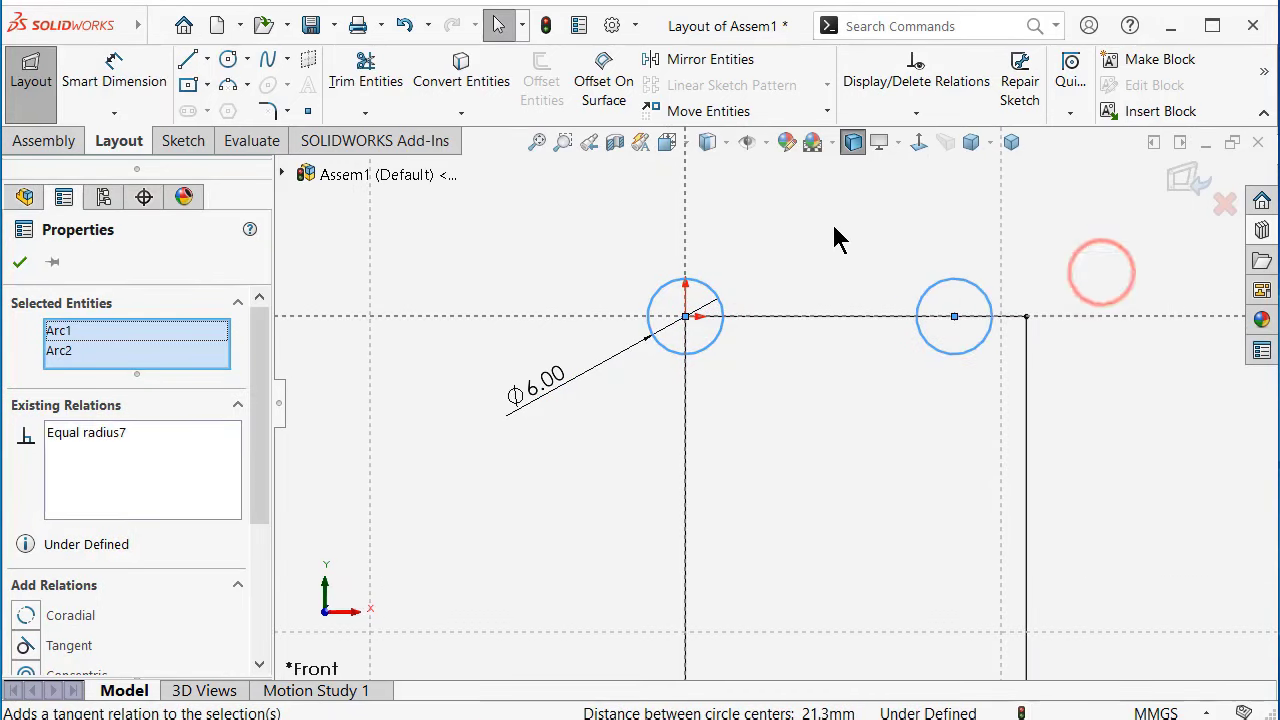
pyautogui.click(836, 233)
# Set the centre-to-centre distance between the two circles to 22 mm
pyautogui.moveTo(854, 432); pyautogui.dragTo(851, 298, button='right')
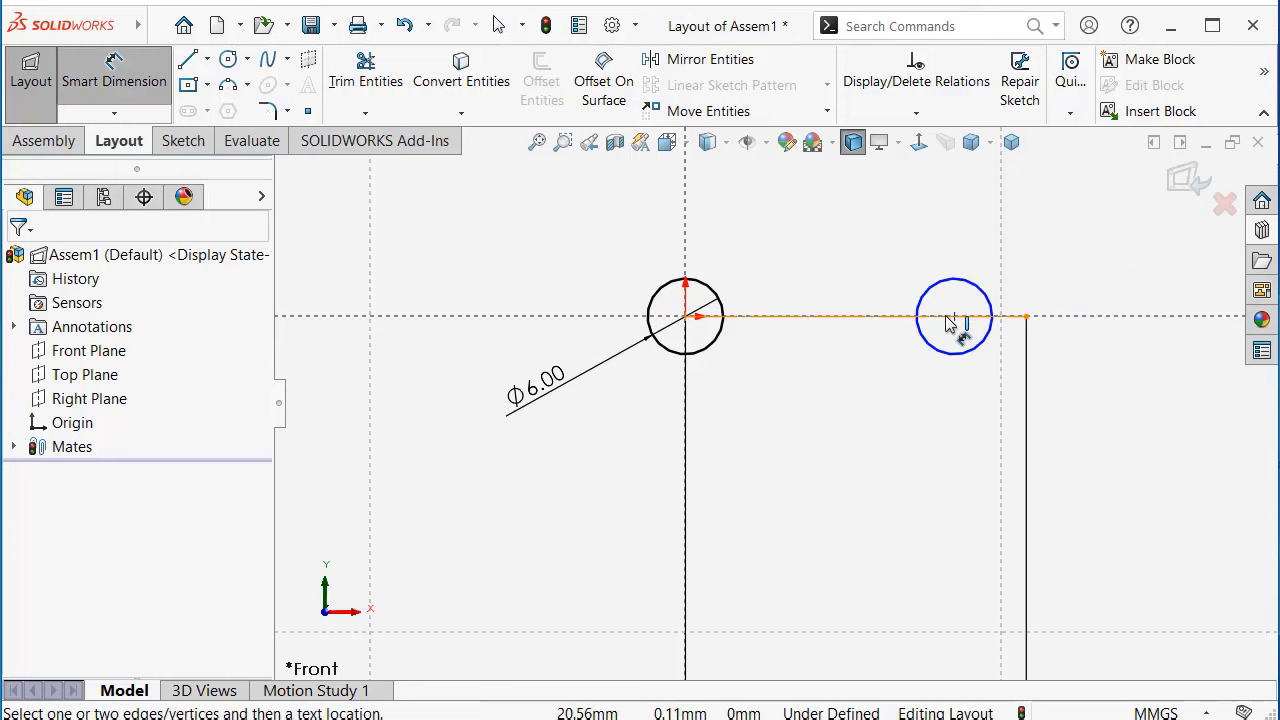
pyautogui.click(686, 320)
pyautogui.click(814, 538)
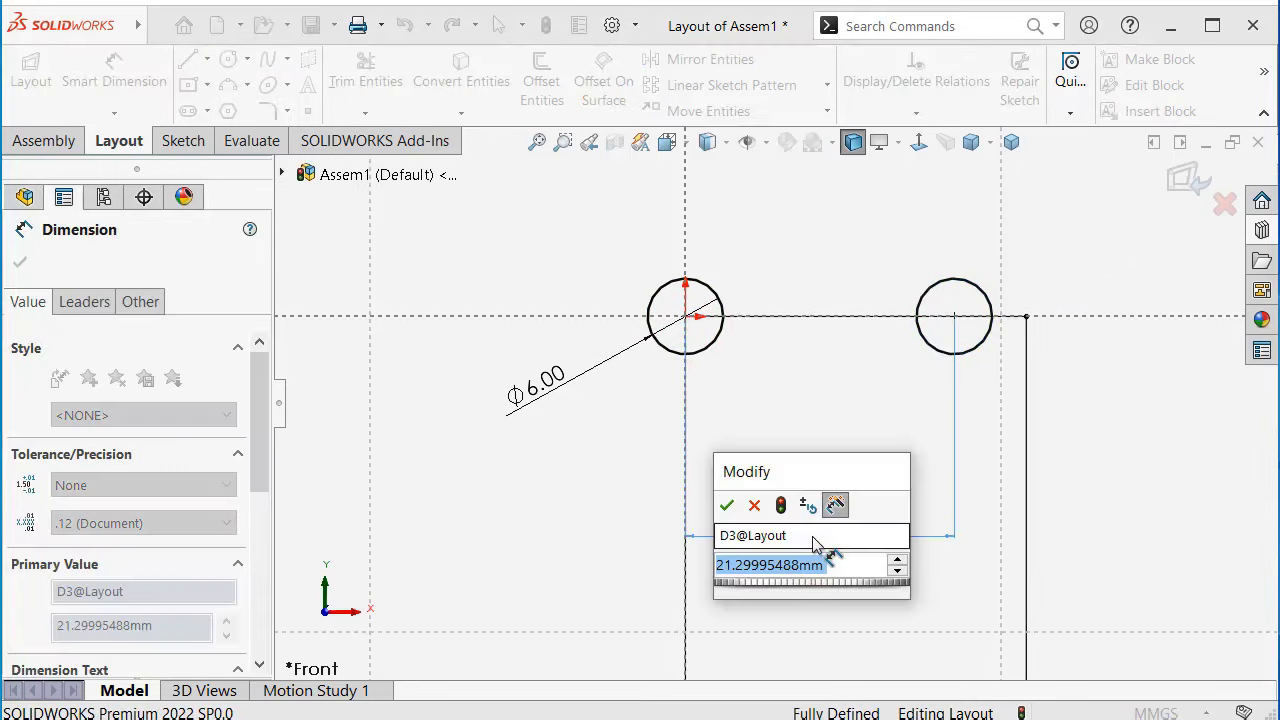
pyautogui.write('22')
pyautogui.press('Return')
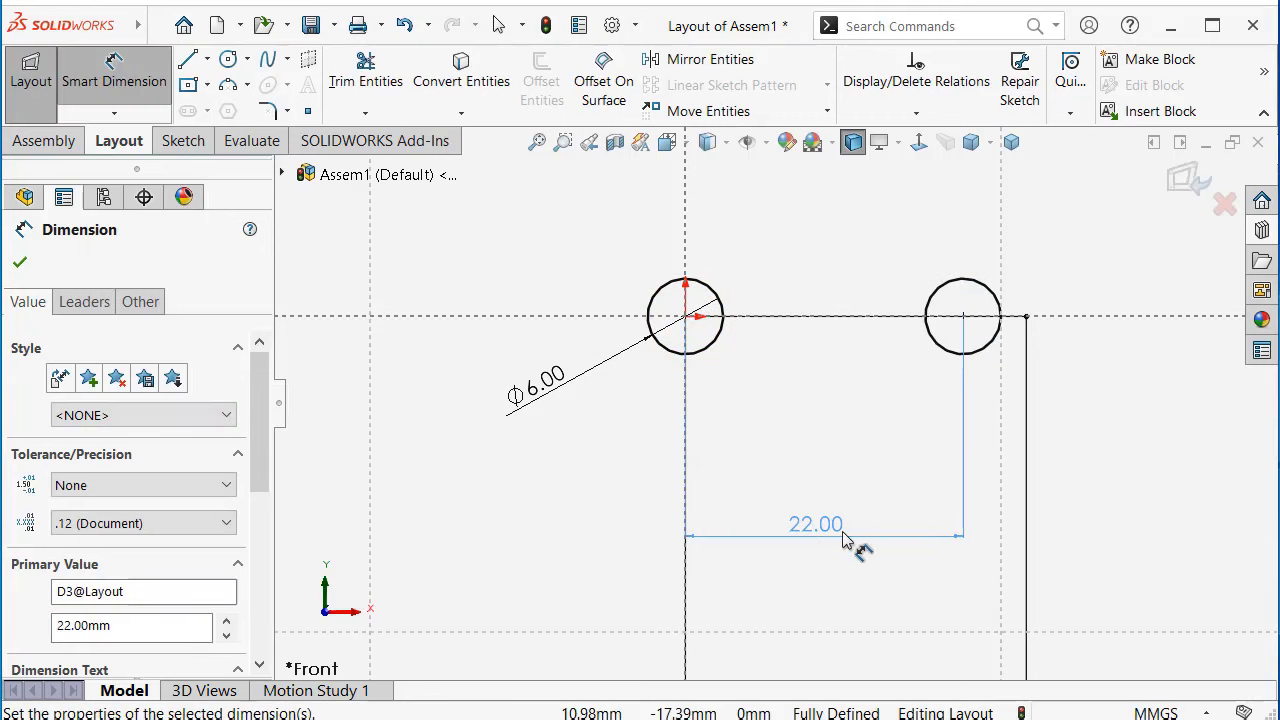
pyautogui.scroll(1, 900, 530)
pyautogui.scroll(3, 877, 409)
pyautogui.scroll(-1, 791, 346)
pyautogui.scroll(-1, 757, 330)
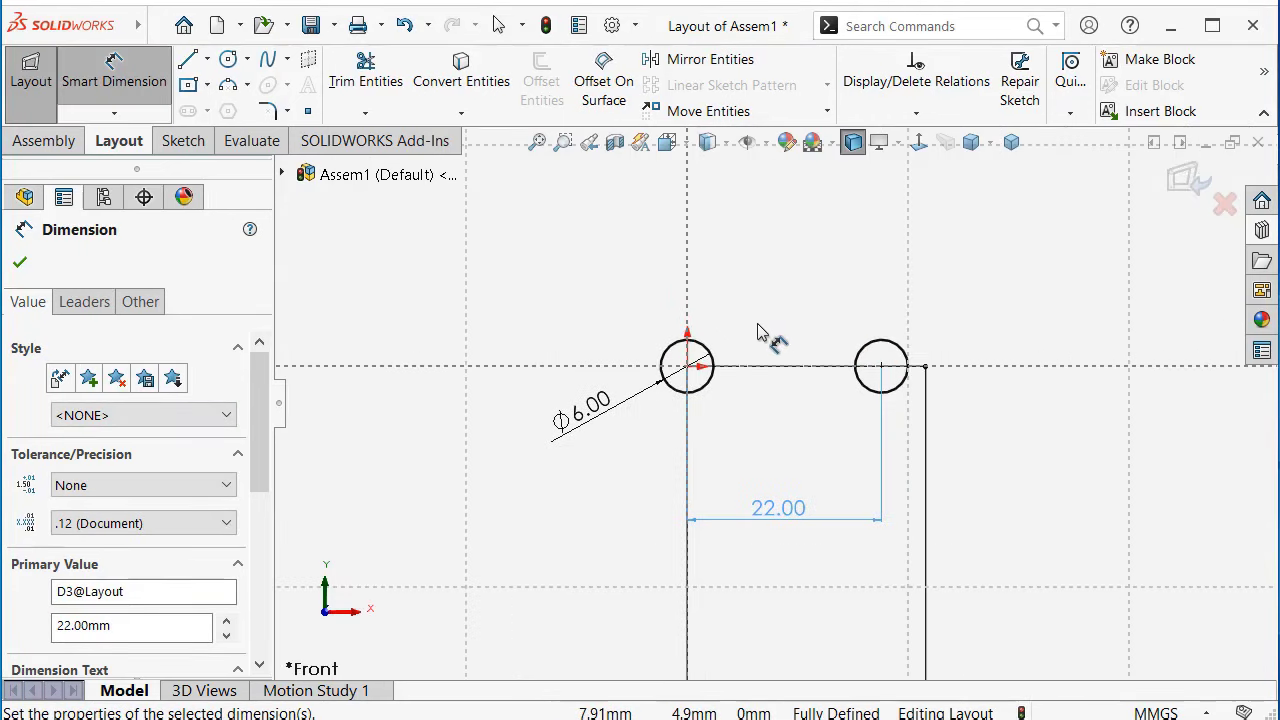
pyautogui.scroll(-1, 748, 318)
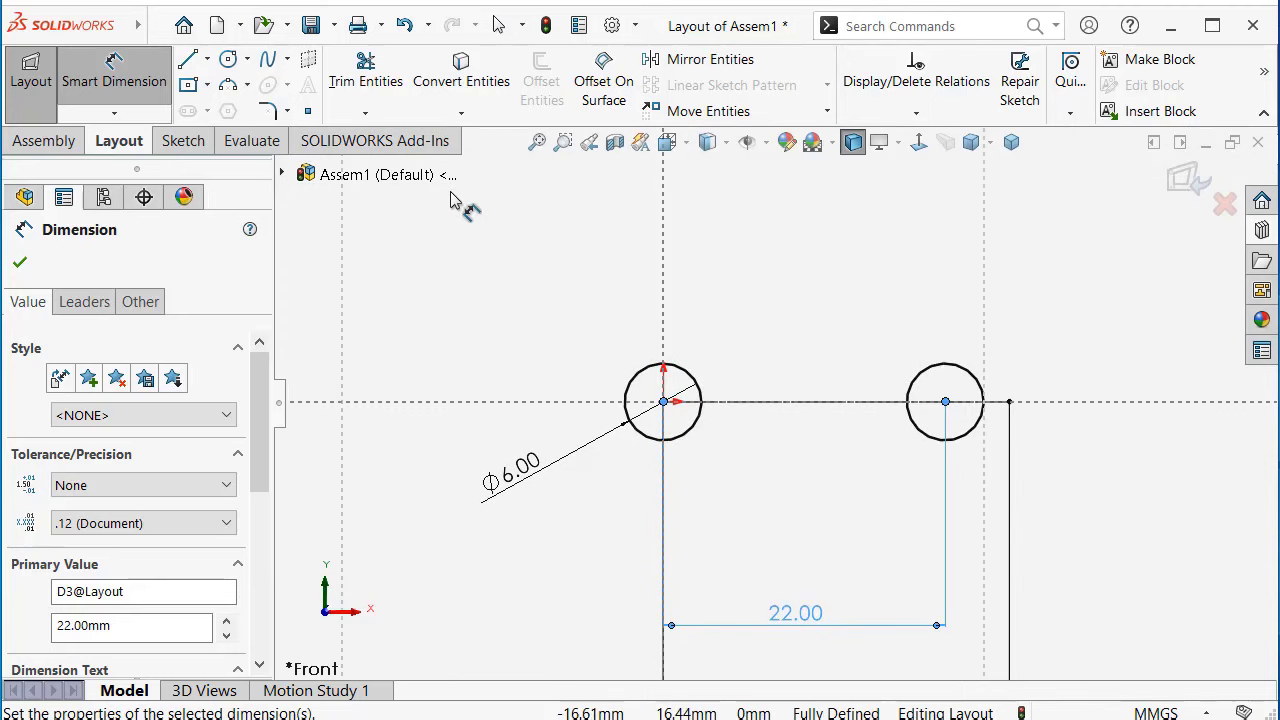
pyautogui.press('Escape')
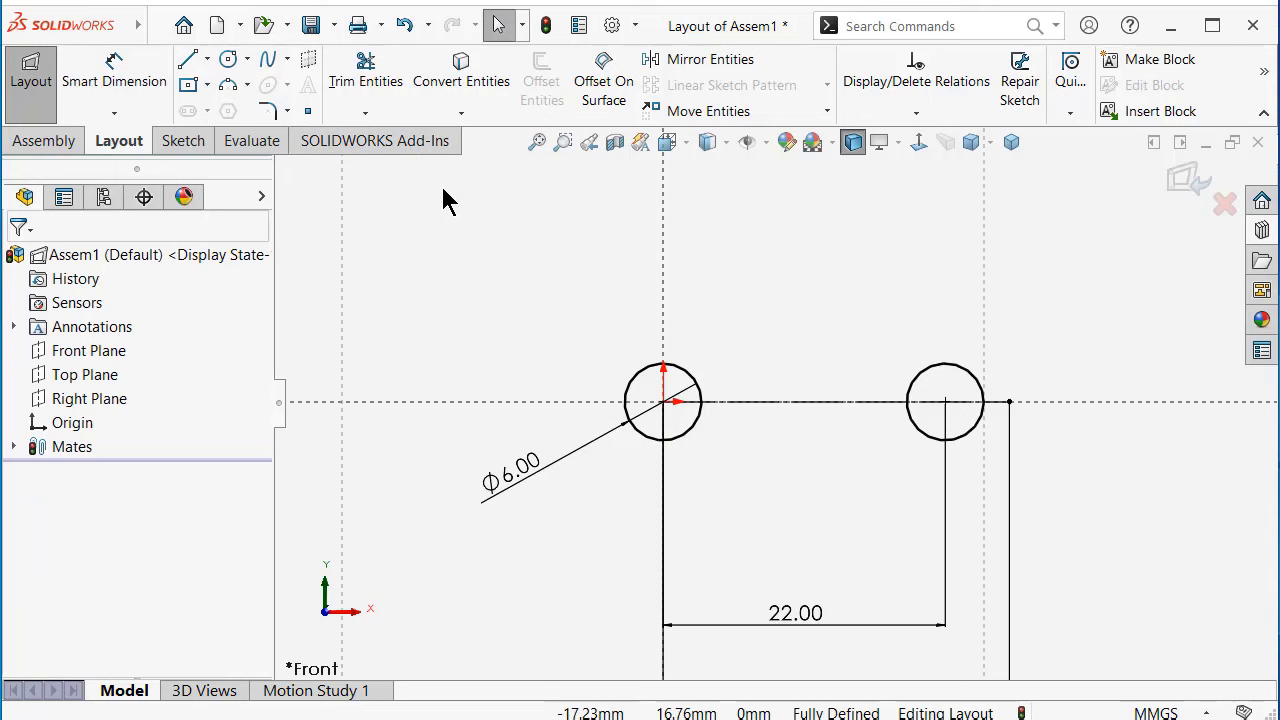
# Draw a Ø10 circle concentric with the origin and make it construction geometry
pyautogui.click(230, 57)
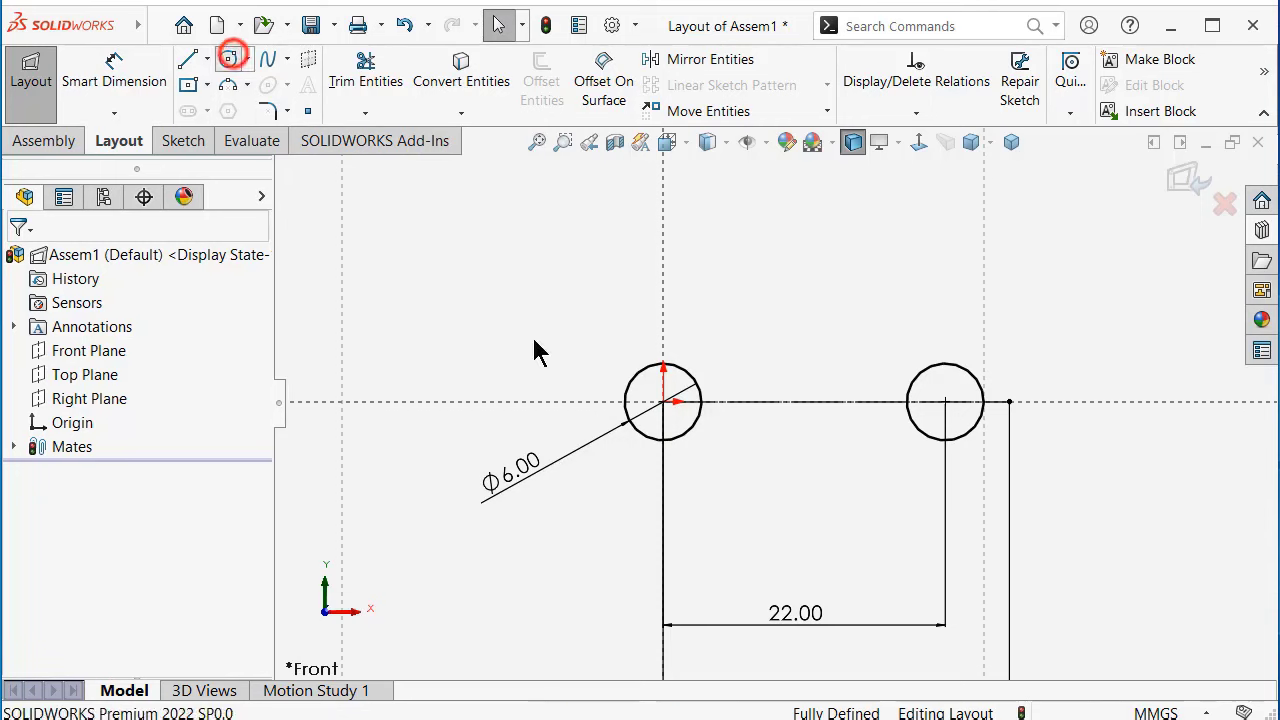
pyautogui.click(663, 402)
pyautogui.click(592, 337)
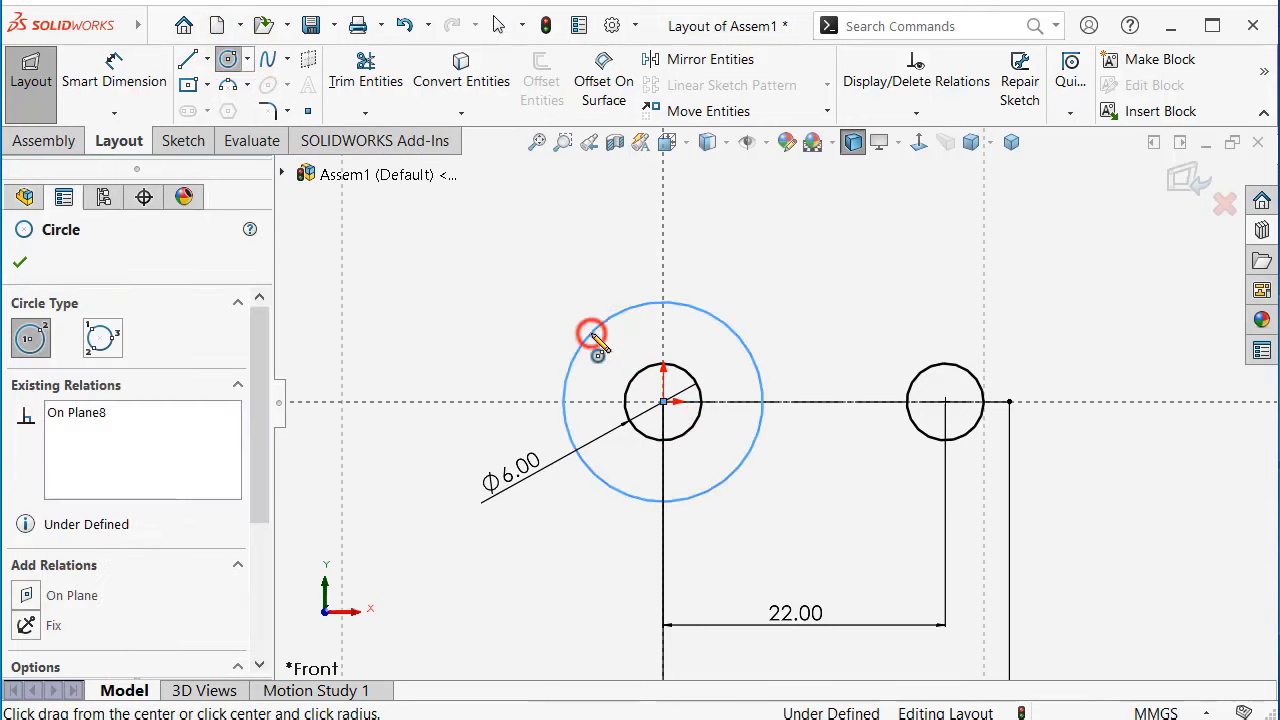
pyautogui.moveTo(572, 350); pyautogui.dragTo(557, 309, button='right')
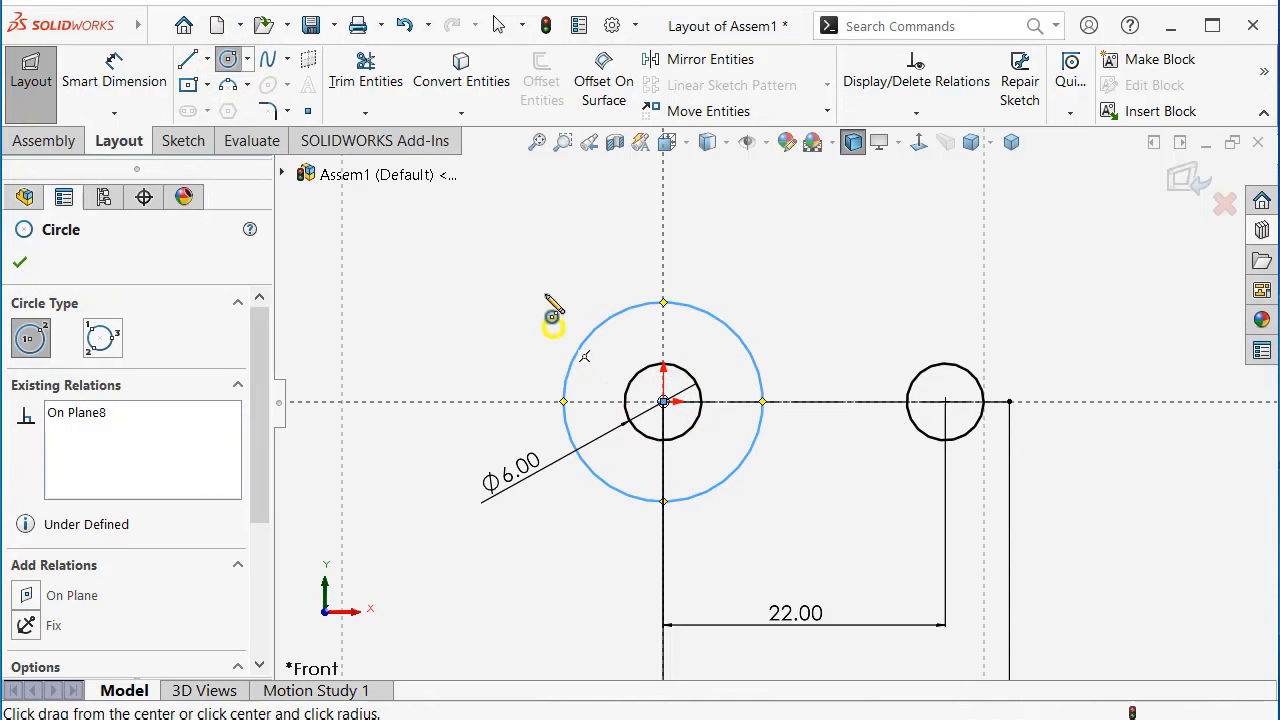
pyautogui.click(590, 335)
pyautogui.click(443, 368)
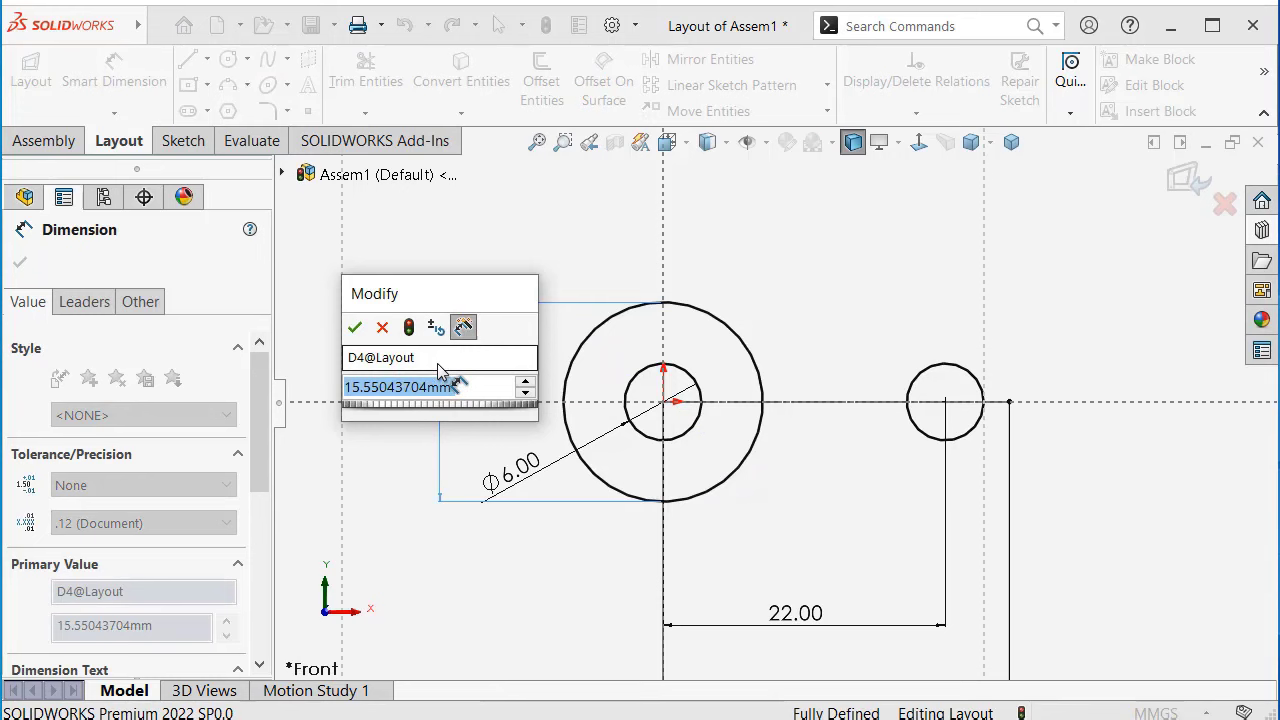
pyautogui.write('10')
pyautogui.press('Return')
pyautogui.scroll(-3, 635, 367)
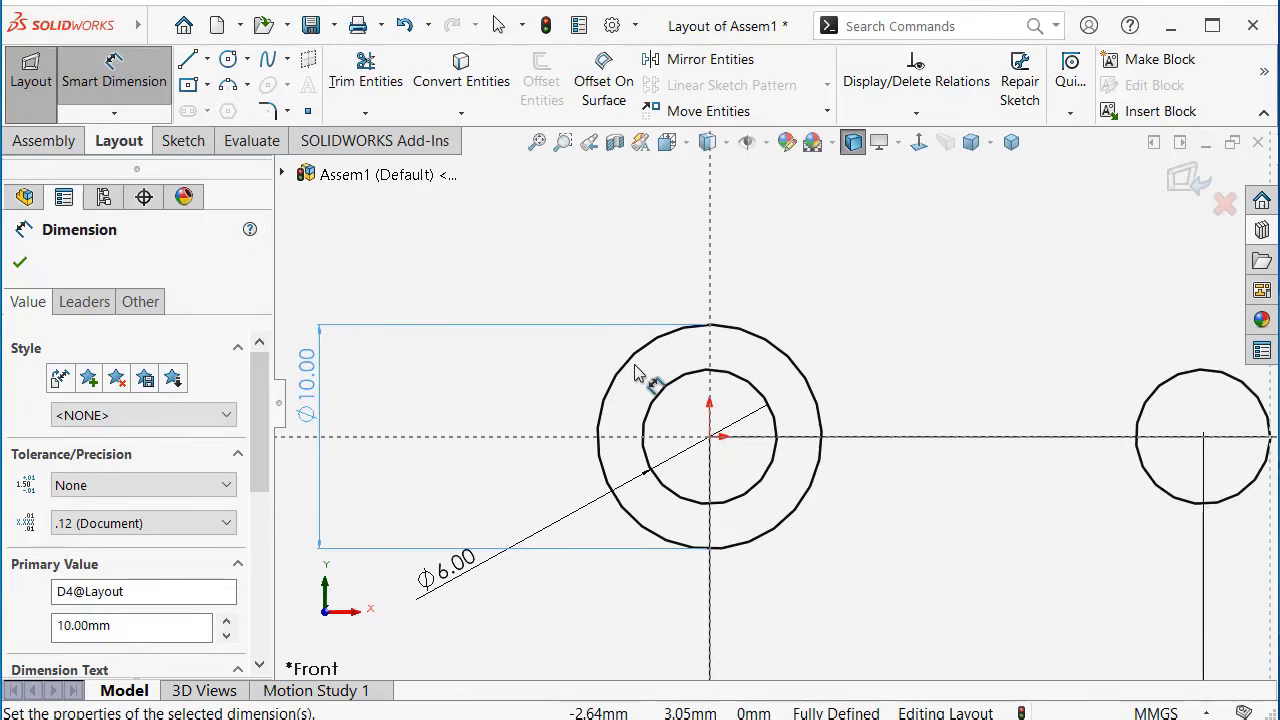
pyautogui.press('Escape')
pyautogui.click(670, 330)
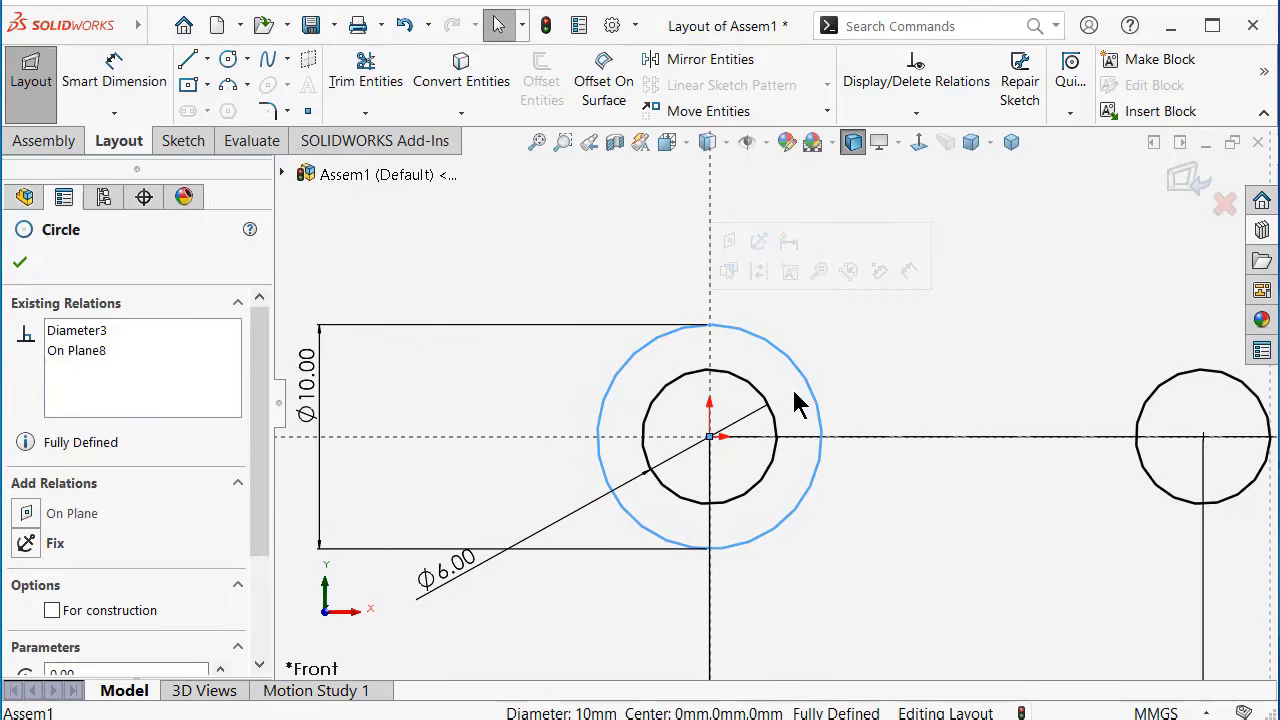
pyautogui.click(759, 270)
pyautogui.scroll(2, 792, 305)
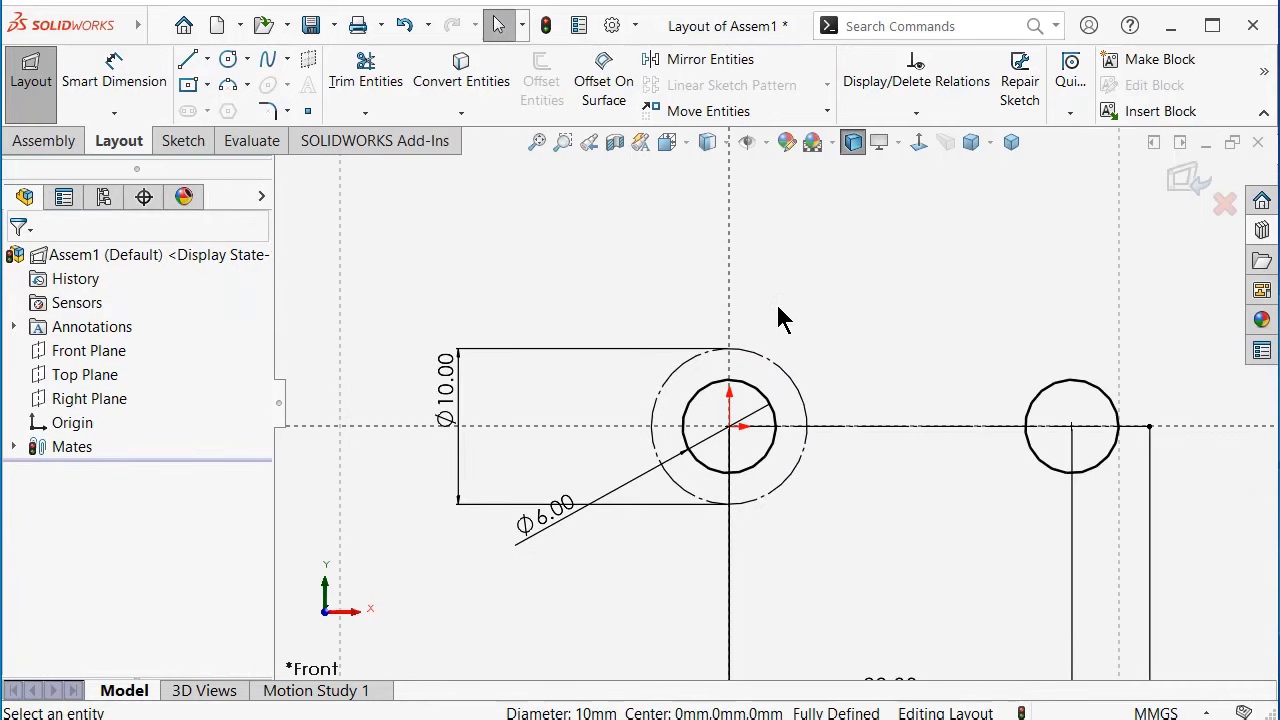
# Draw the stepped line-and-arc outline from the Ø10 circle's top, around the right circle, to its bottom
pyautogui.press('s')
pyautogui.click(950, 338)
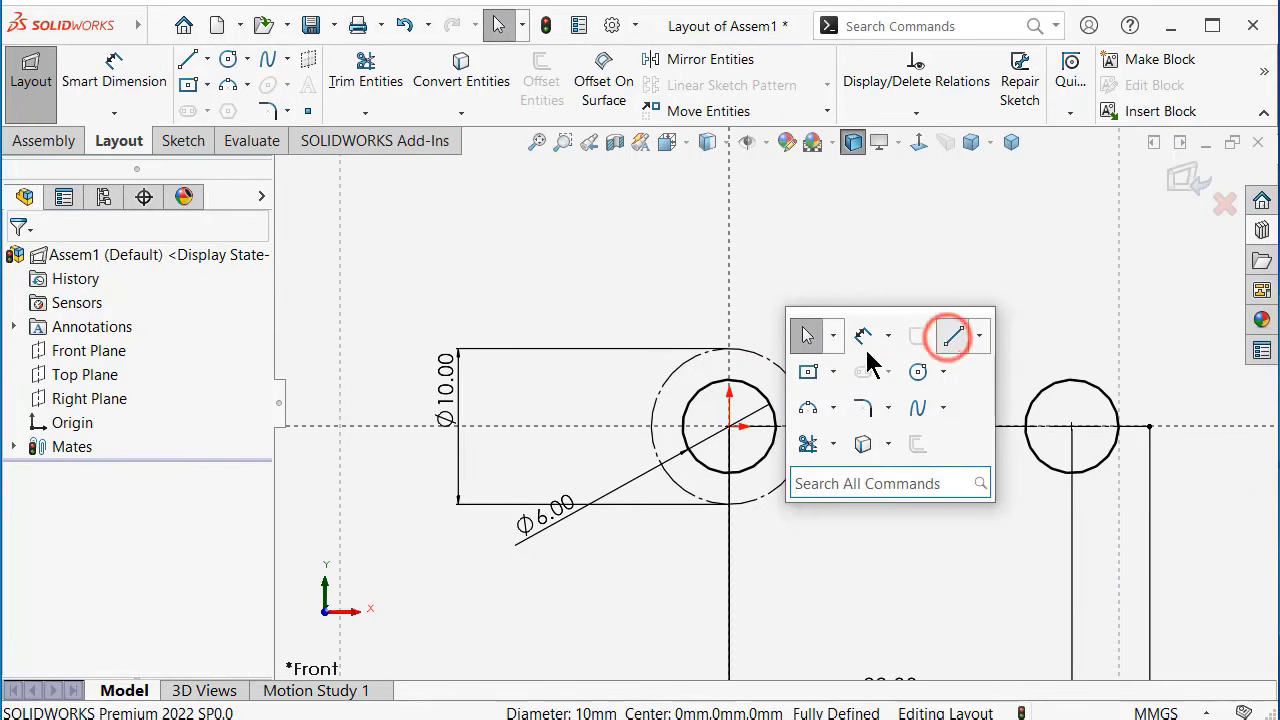
pyautogui.click(730, 349)
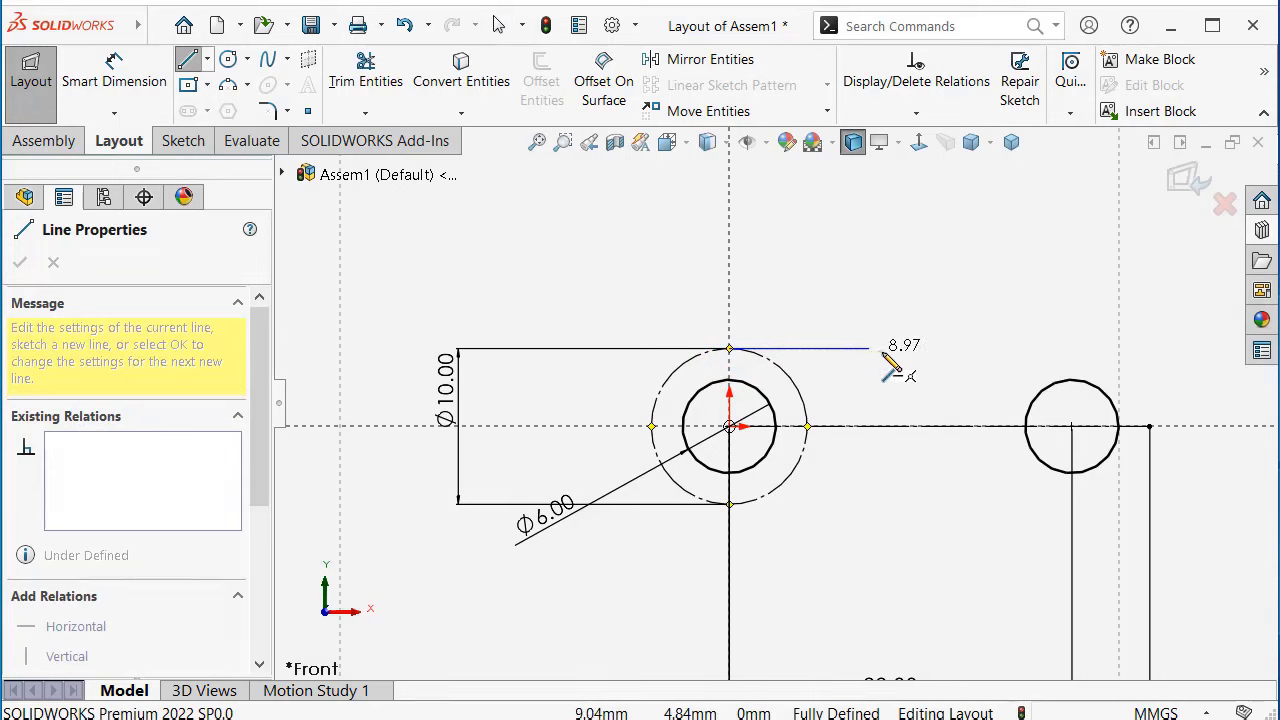
pyautogui.click(868, 349)
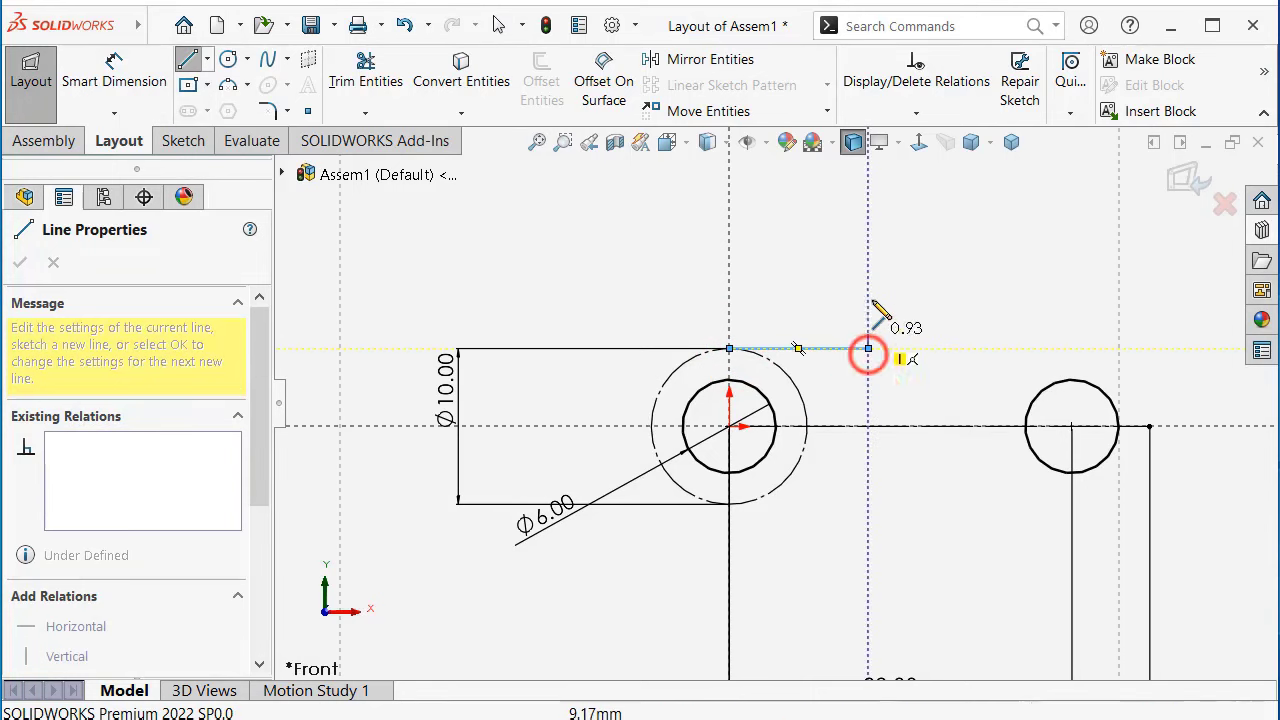
pyautogui.click(868, 277)
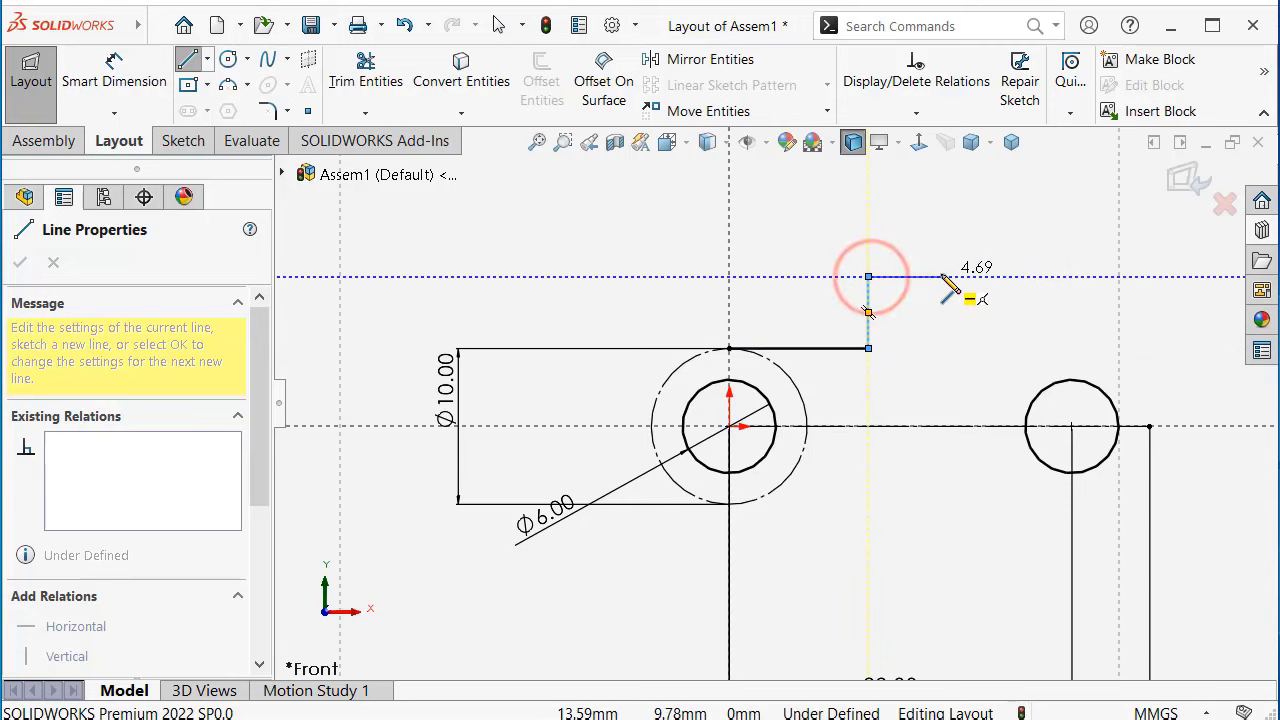
pyautogui.click(941, 277)
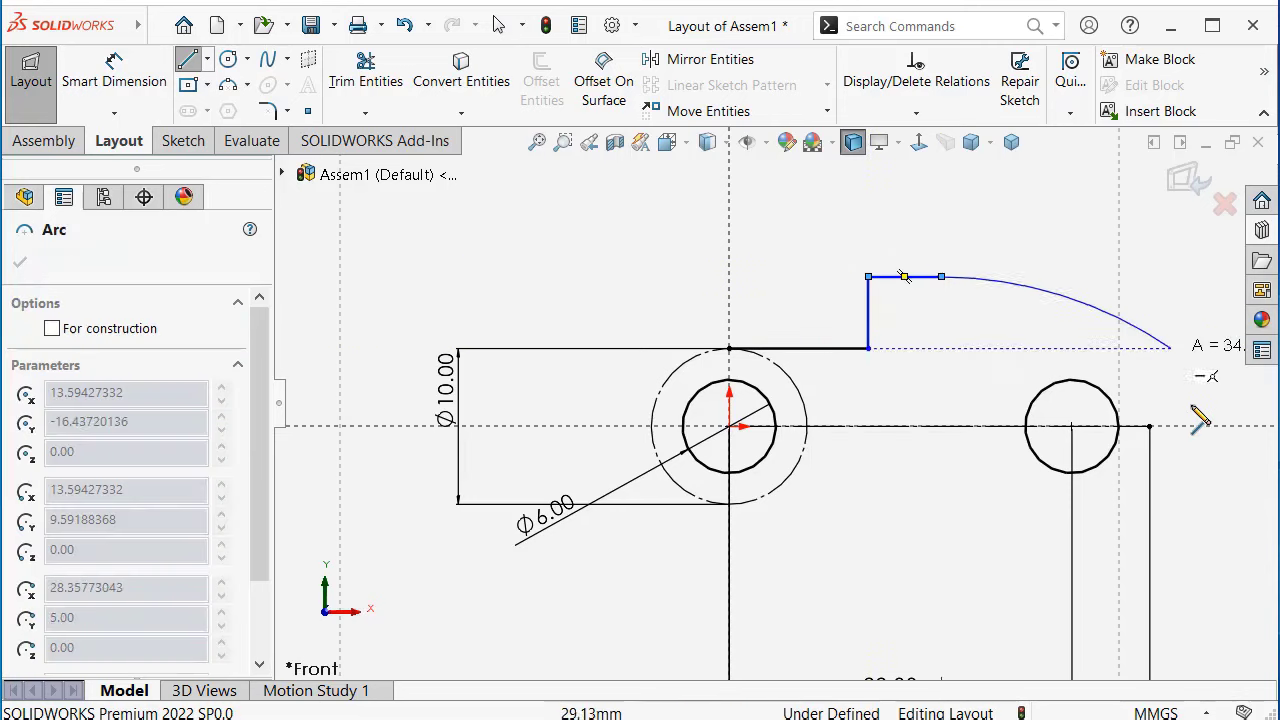
pyautogui.click(941, 584)
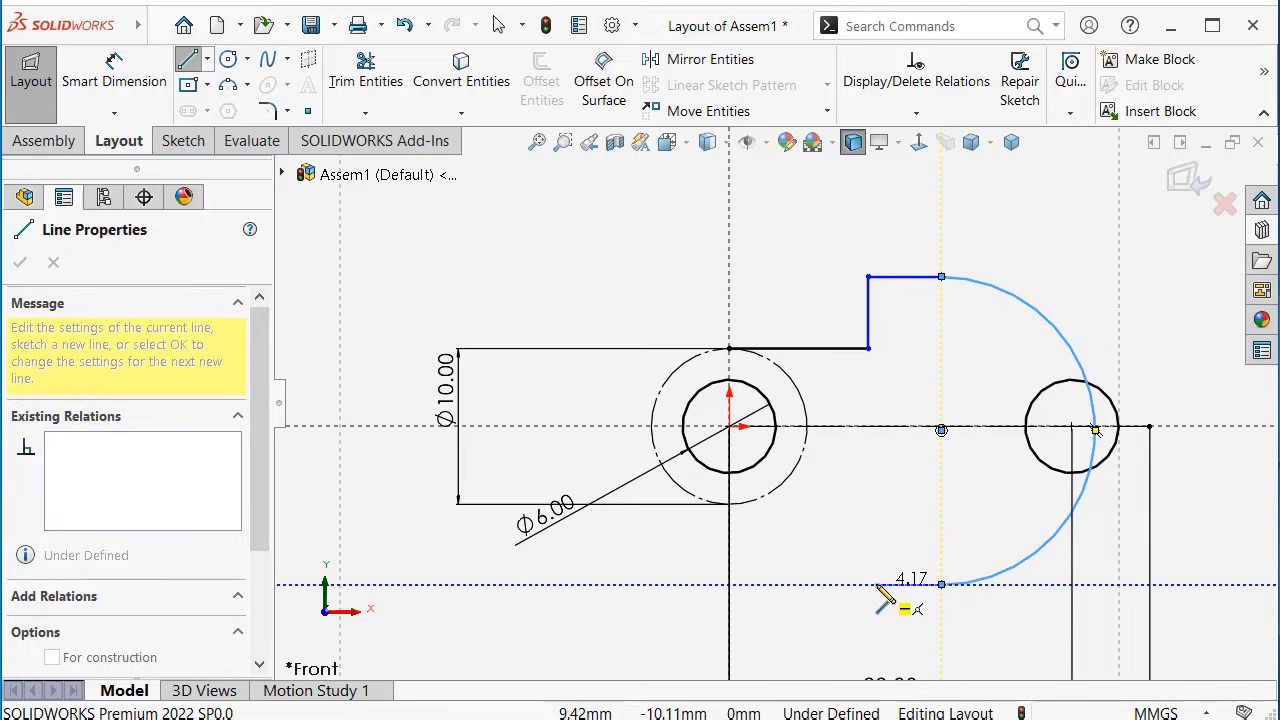
pyautogui.click(876, 584)
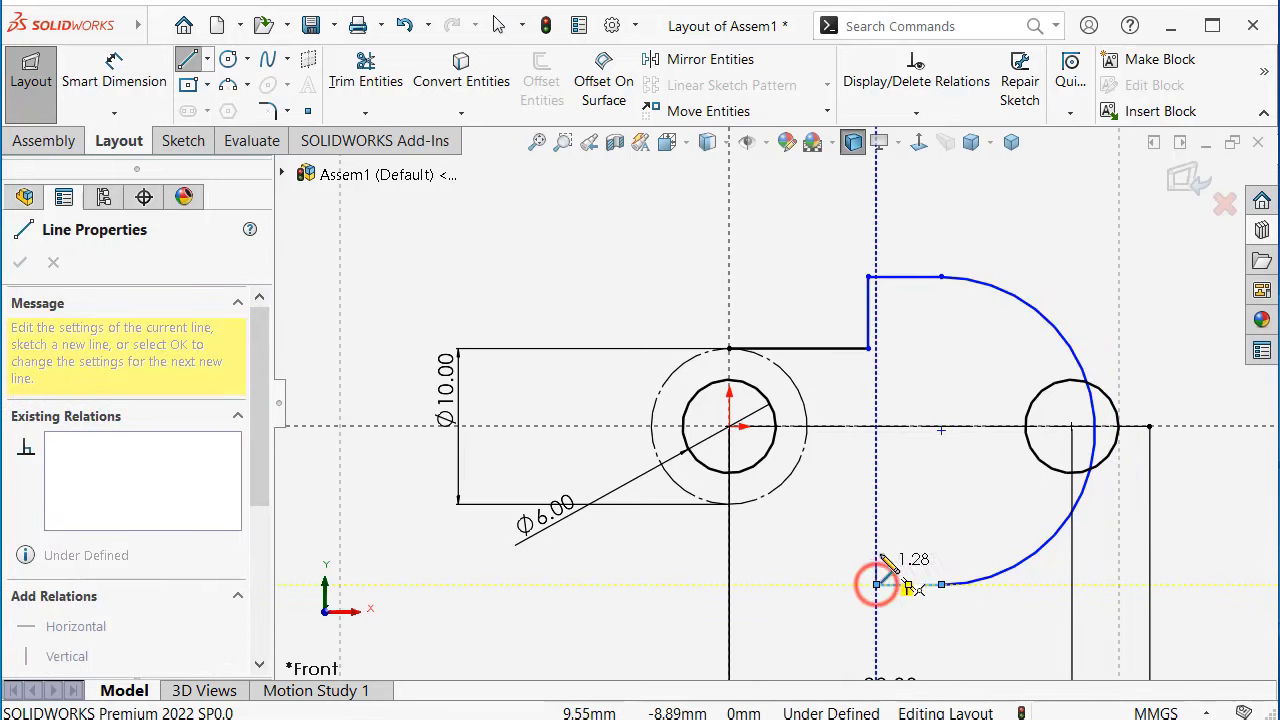
pyautogui.click(876, 504)
pyautogui.click(729, 504)
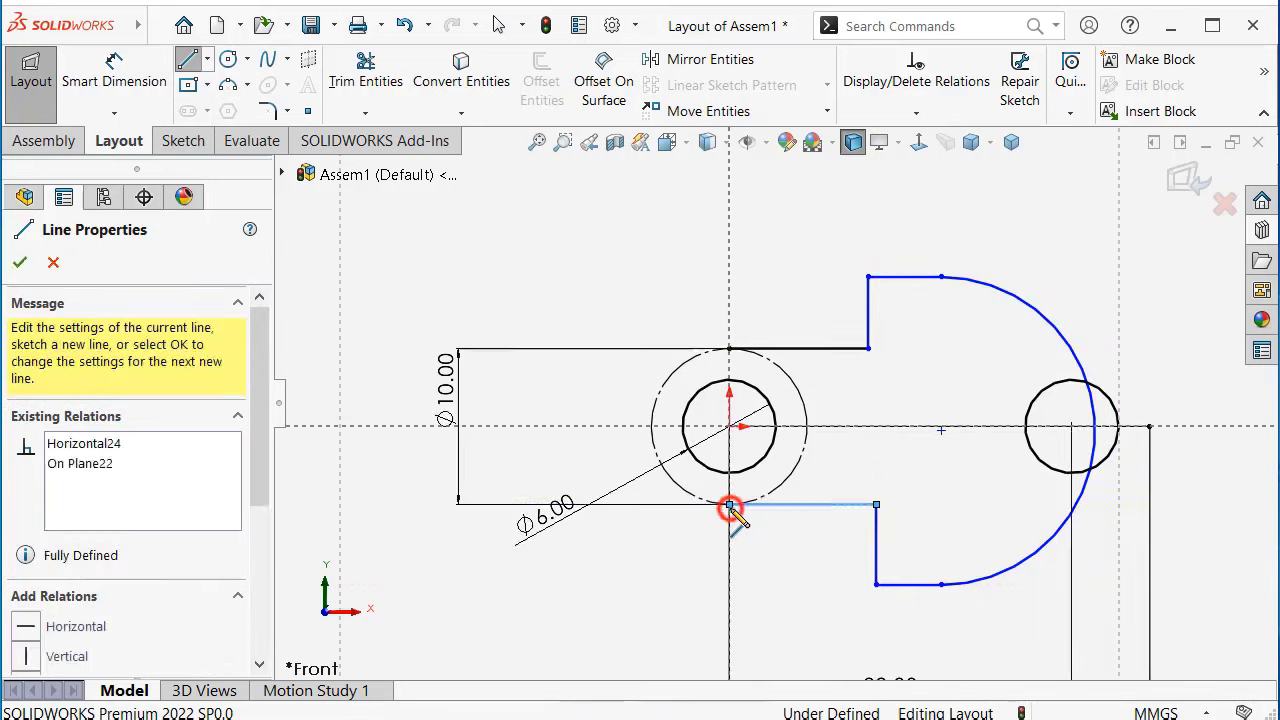
pyautogui.press('Escape')
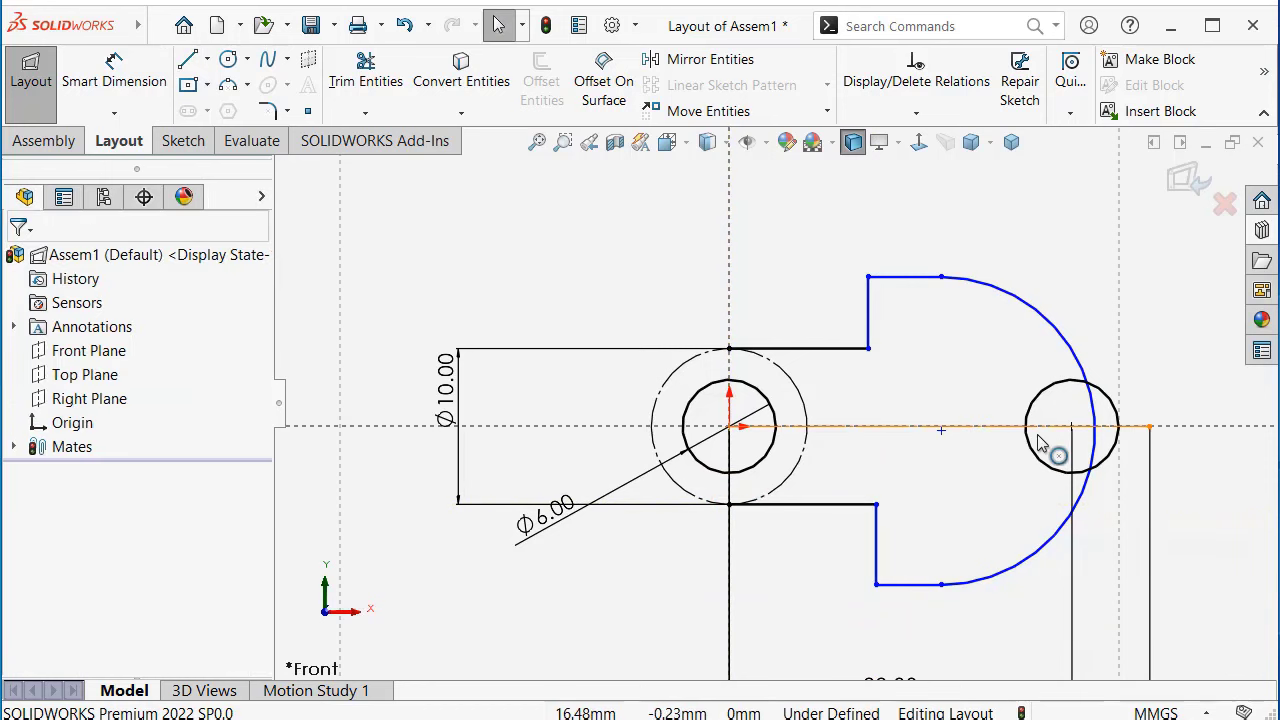
pyautogui.scroll(-2, 1066, 430)
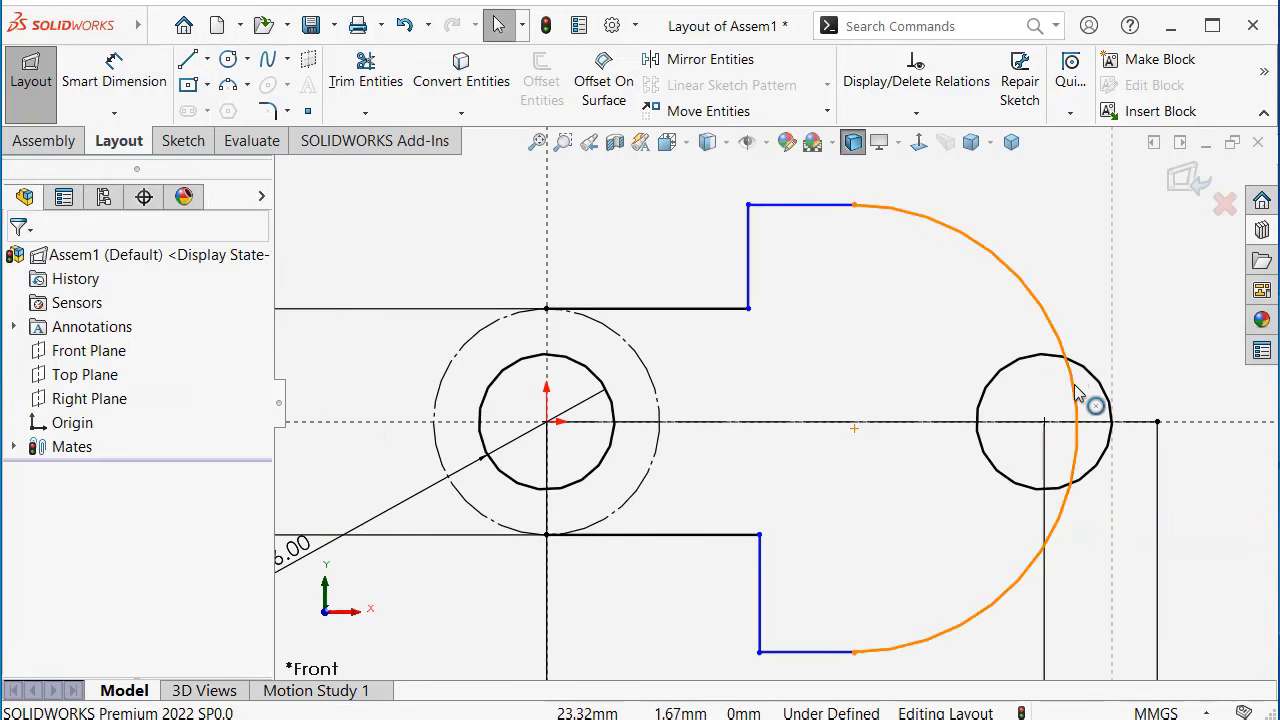
# Put the large arc's midpoint on the centreline's right endpoint
pyautogui.click(1078, 410)
pyautogui.keyDown('ctrl'); pyautogui.click(1157, 423); pyautogui.keyUp('ctrl')
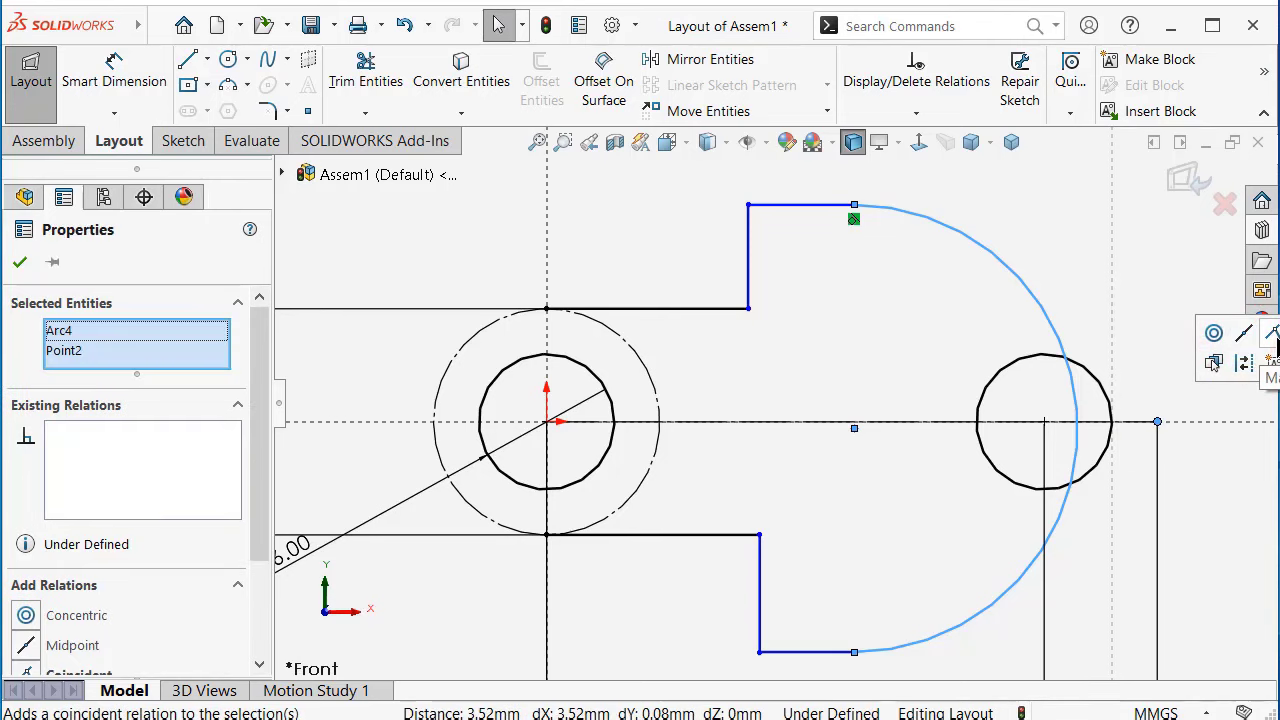
pyautogui.click(1241, 339)
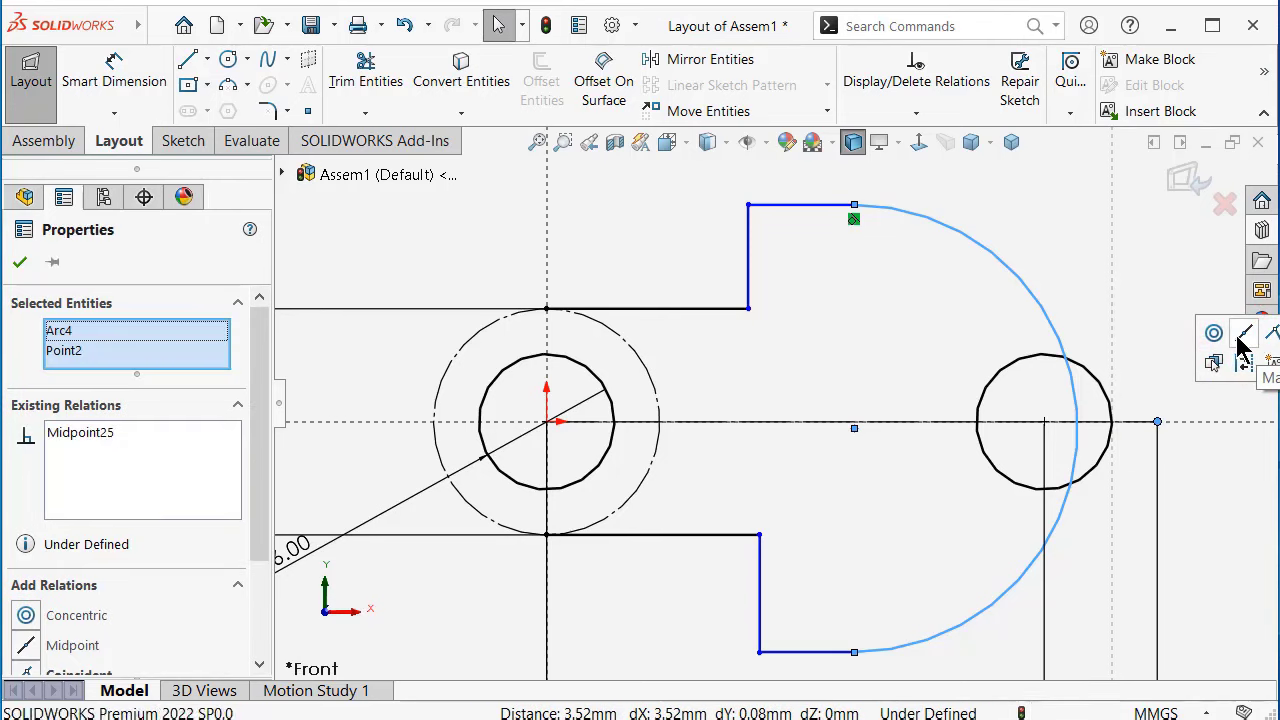
pyautogui.click(596, 204)
pyautogui.press('z')
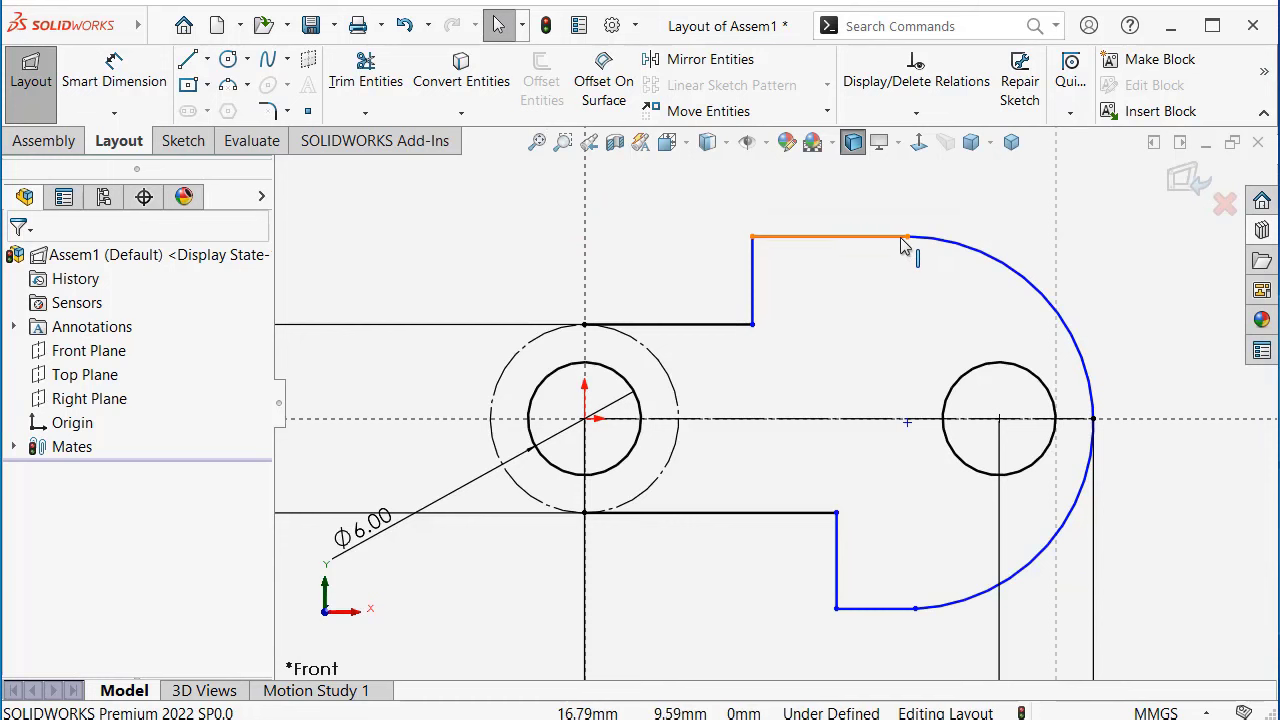
# Make the upper and lower vertical step lines collinear
pyautogui.click(752, 271)
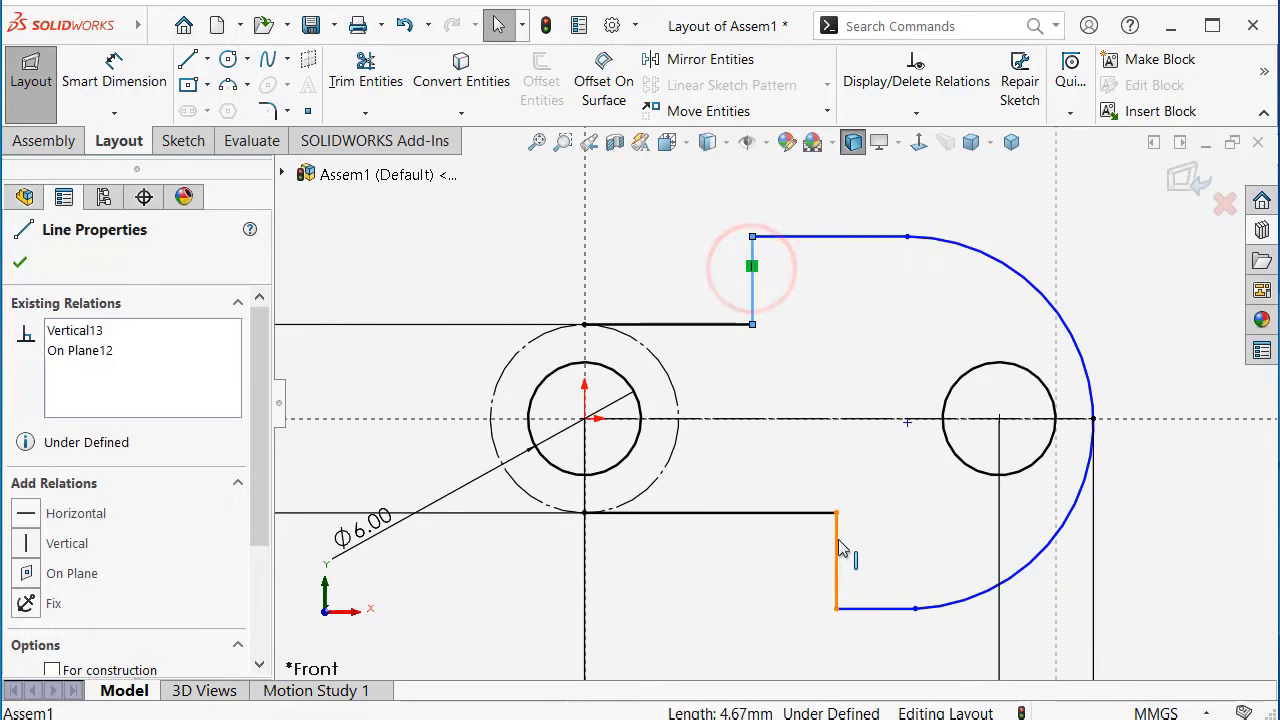
pyautogui.keyDown('ctrl'); pyautogui.click(836, 545); pyautogui.keyUp('ctrl')
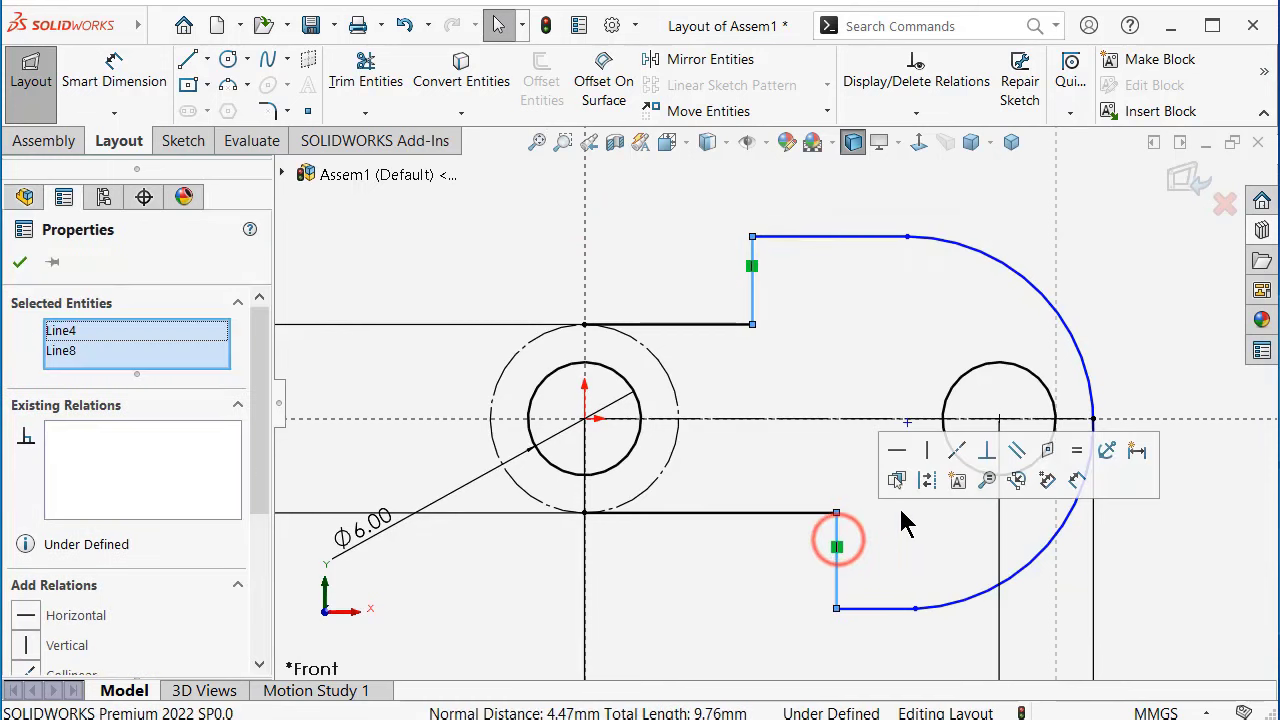
pyautogui.click(950, 450)
pyautogui.scroll(2, 800, 385)
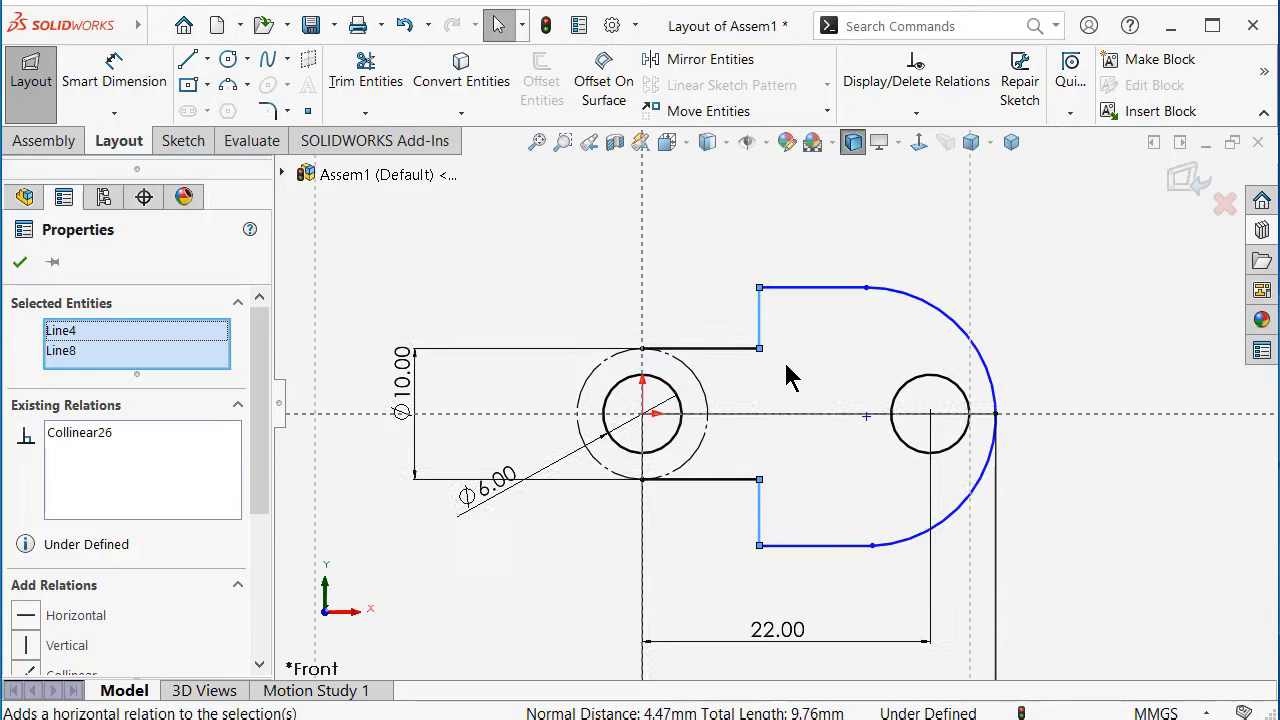
pyautogui.moveTo(1058, 323); pyautogui.dragTo(1036, 181, button='right')
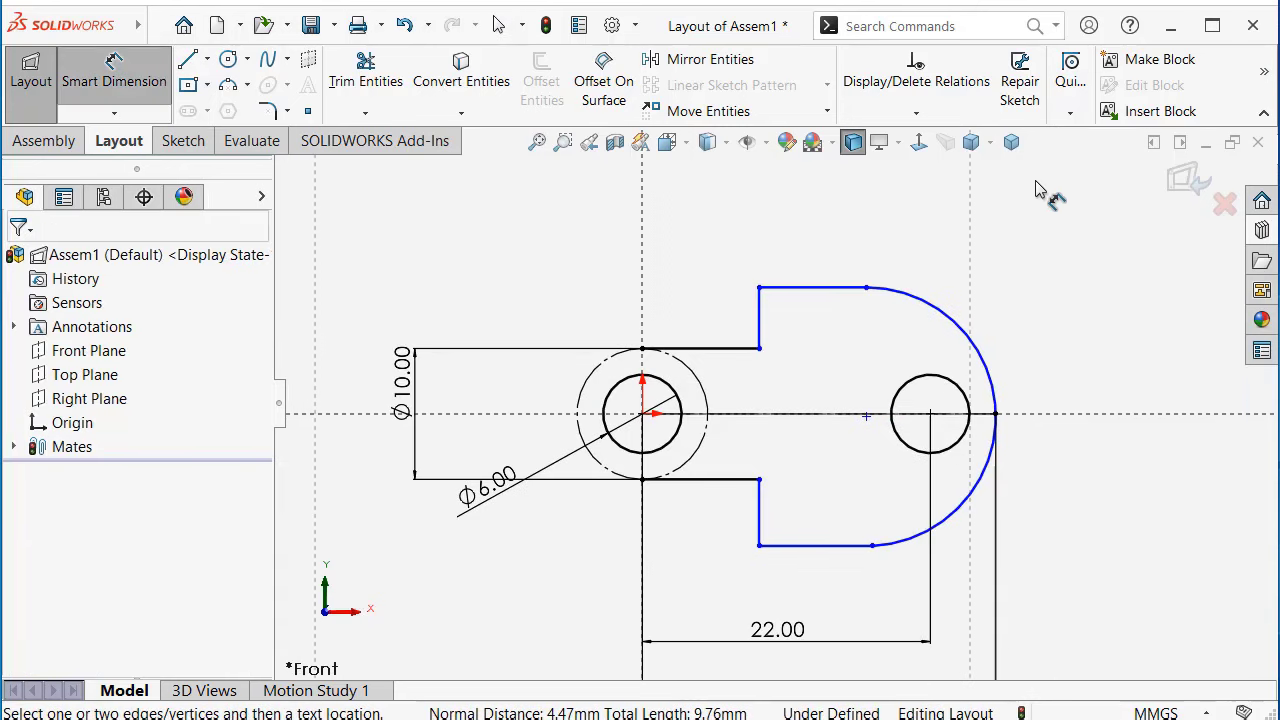
# Dimension the upper horizontal line to 10 mm and the vertical step to 6 mm
pyautogui.click(717, 350)
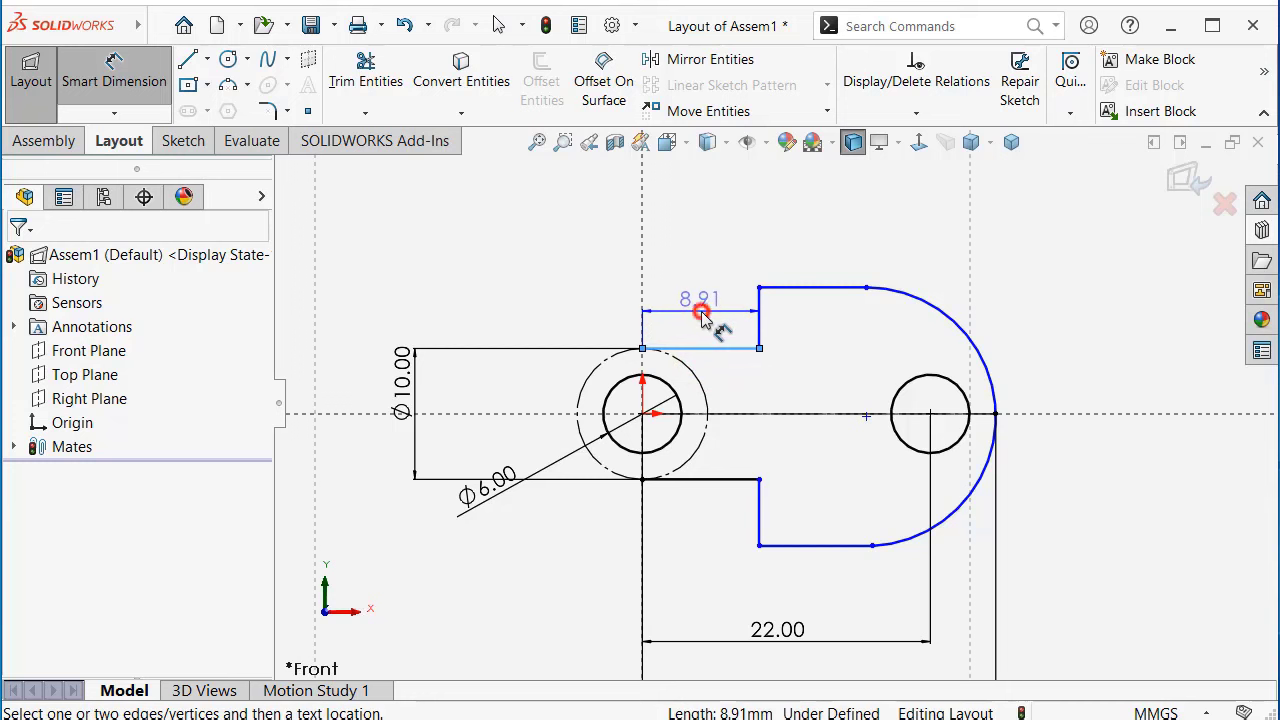
pyautogui.click(703, 316)
pyautogui.write('10')
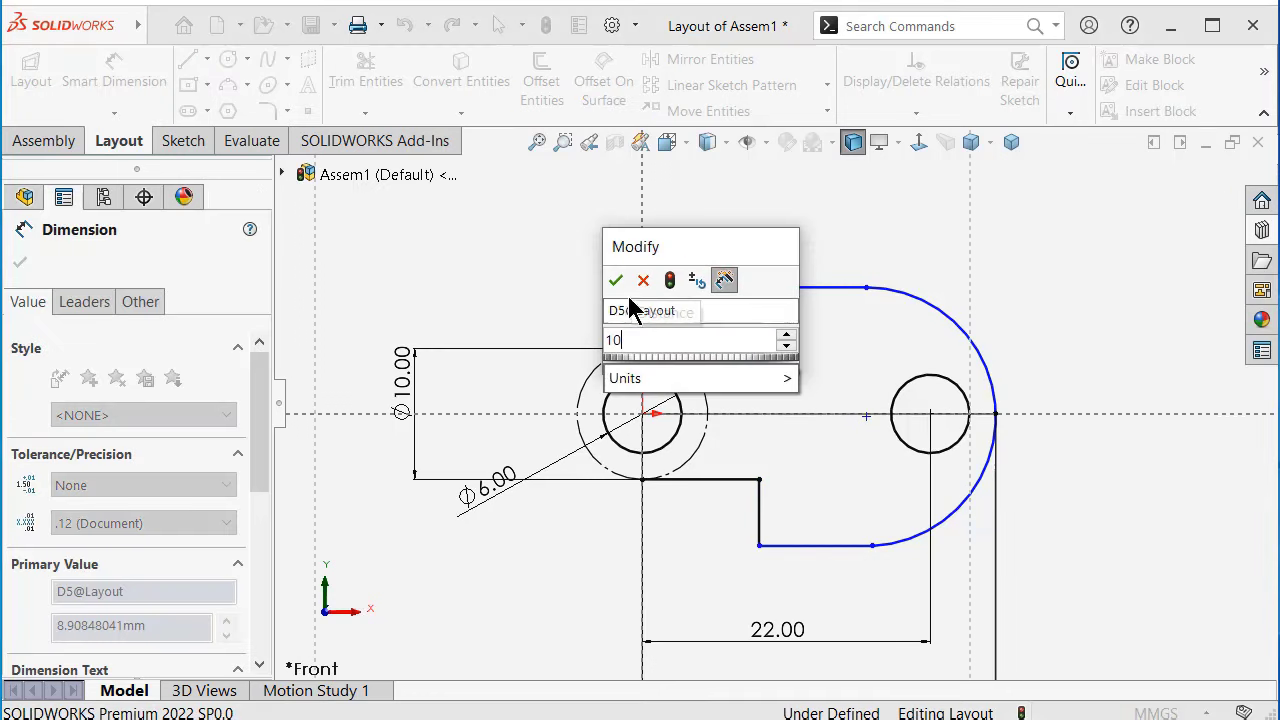
pyautogui.click(616, 280)
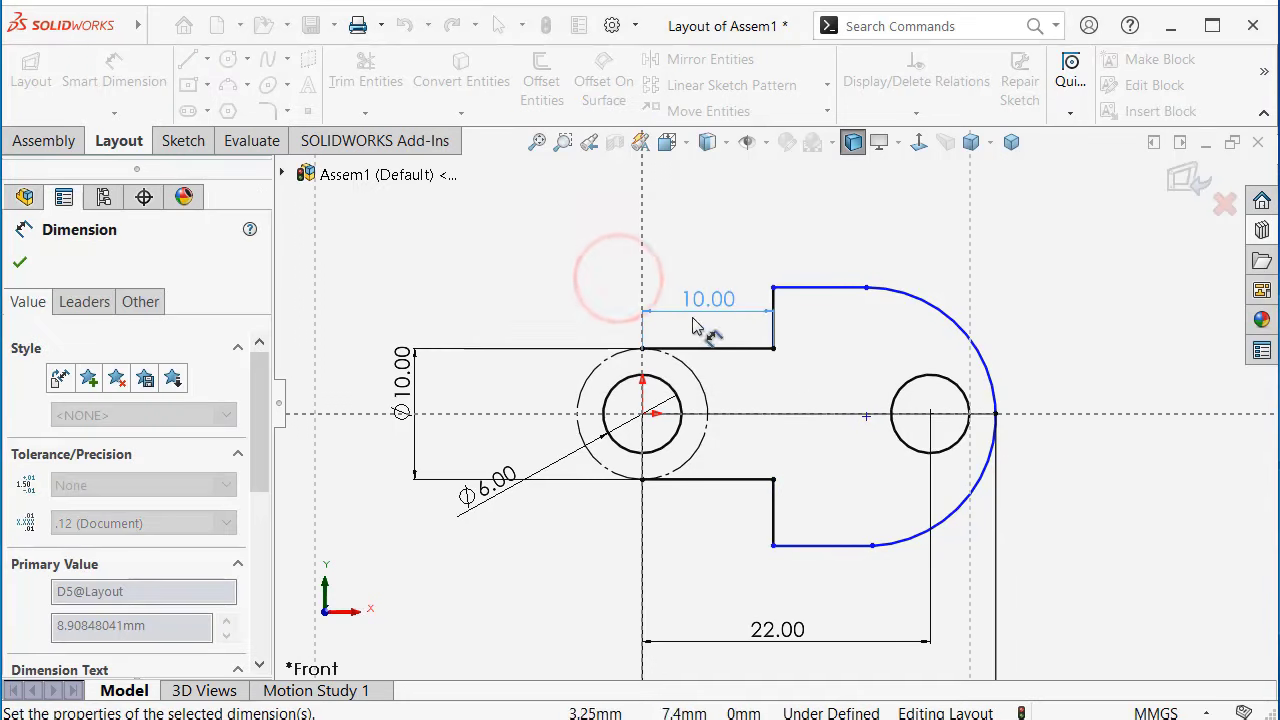
pyautogui.click(777, 306)
pyautogui.click(732, 216)
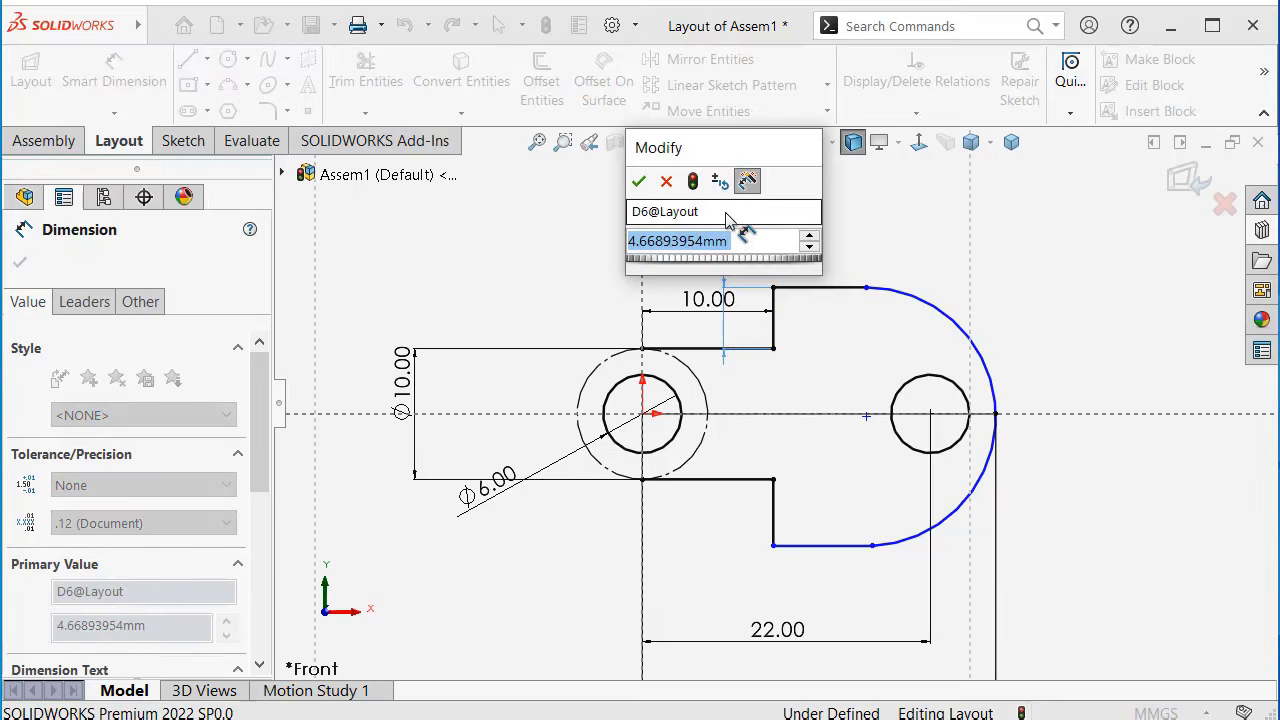
pyautogui.write('6')
pyautogui.press('Return')
# Reposition the 10.00 dimension label and finish dimensioning
pyautogui.scroll(2, 735, 278)
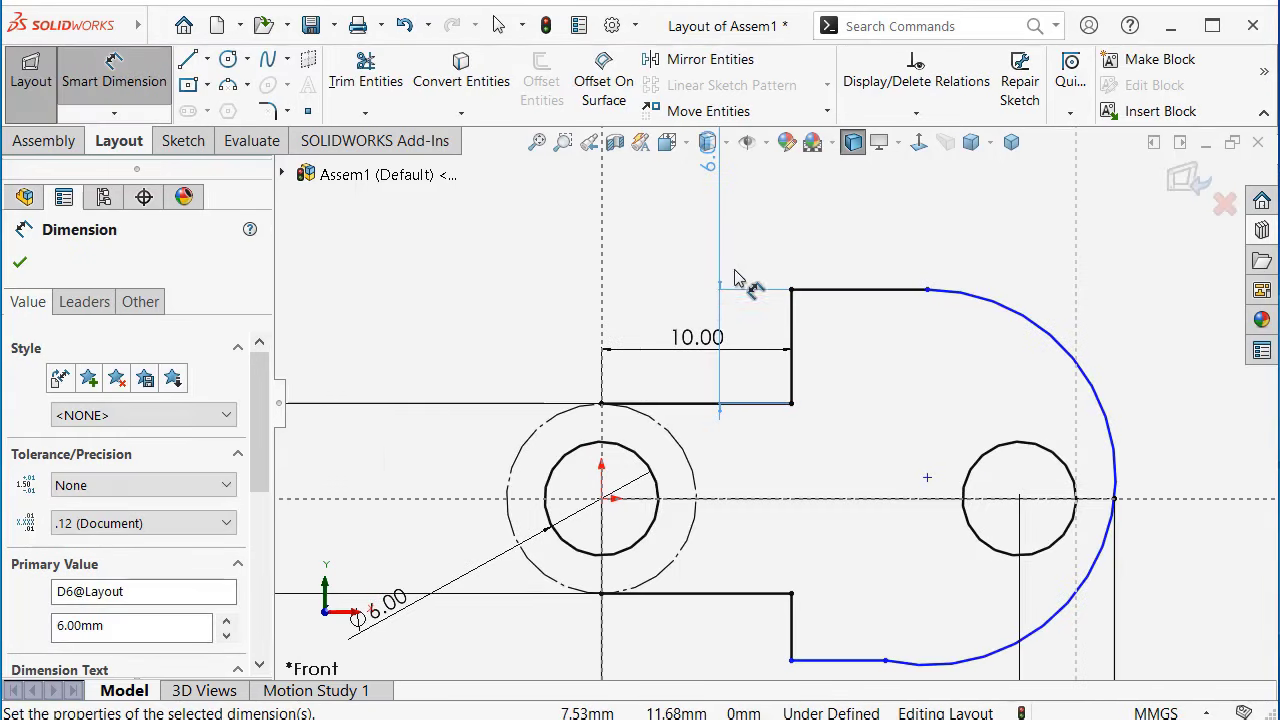
pyautogui.moveTo(707, 339)
pyautogui.mouseDown()
pyautogui.moveTo(742, 456)
pyautogui.moveTo(1120, 313)
pyautogui.mouseUp()
pyautogui.click(480, 294)
pyautogui.scroll(-2, 514, 320)
pyautogui.press('Escape')
pyautogui.click(1120, 313)
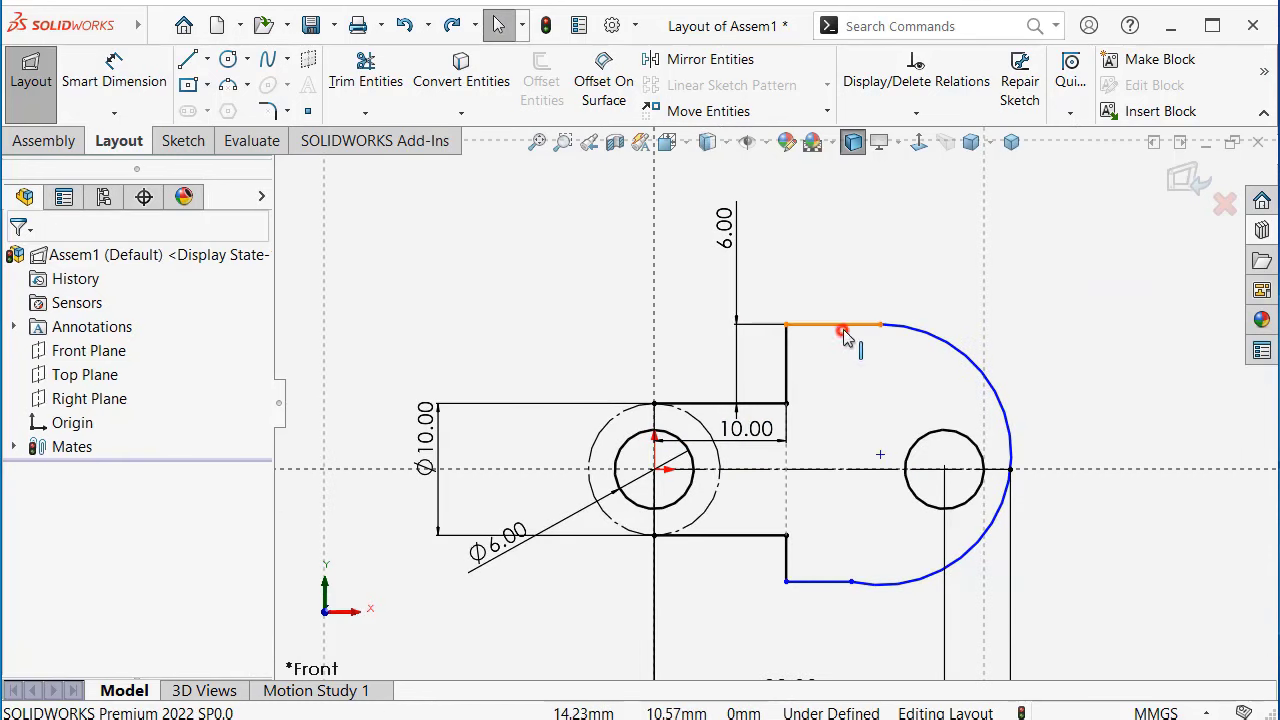
# Make the vertical step equal to the short top line, then rearrange the 10.00 and 6.00 labels
pyautogui.click(834, 325)
pyautogui.keyDown('ctrl'); pyautogui.click(786, 365); pyautogui.keyUp('ctrl')
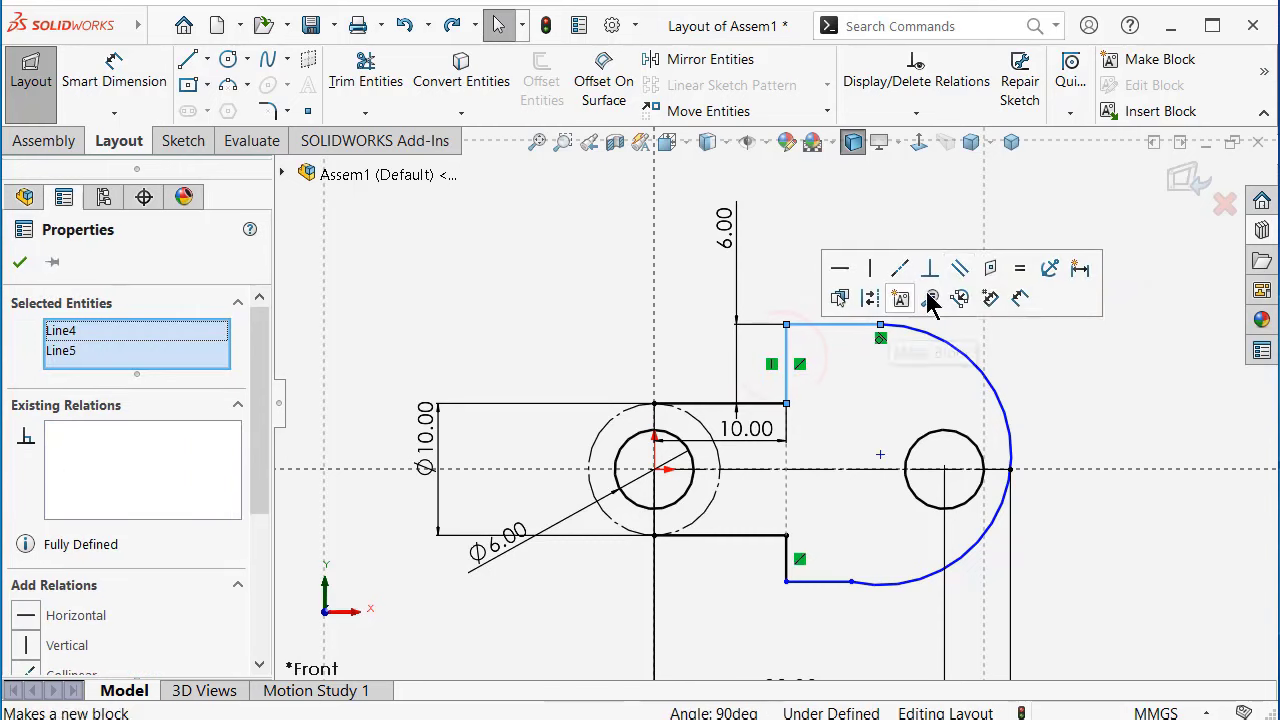
pyautogui.click(1017, 268)
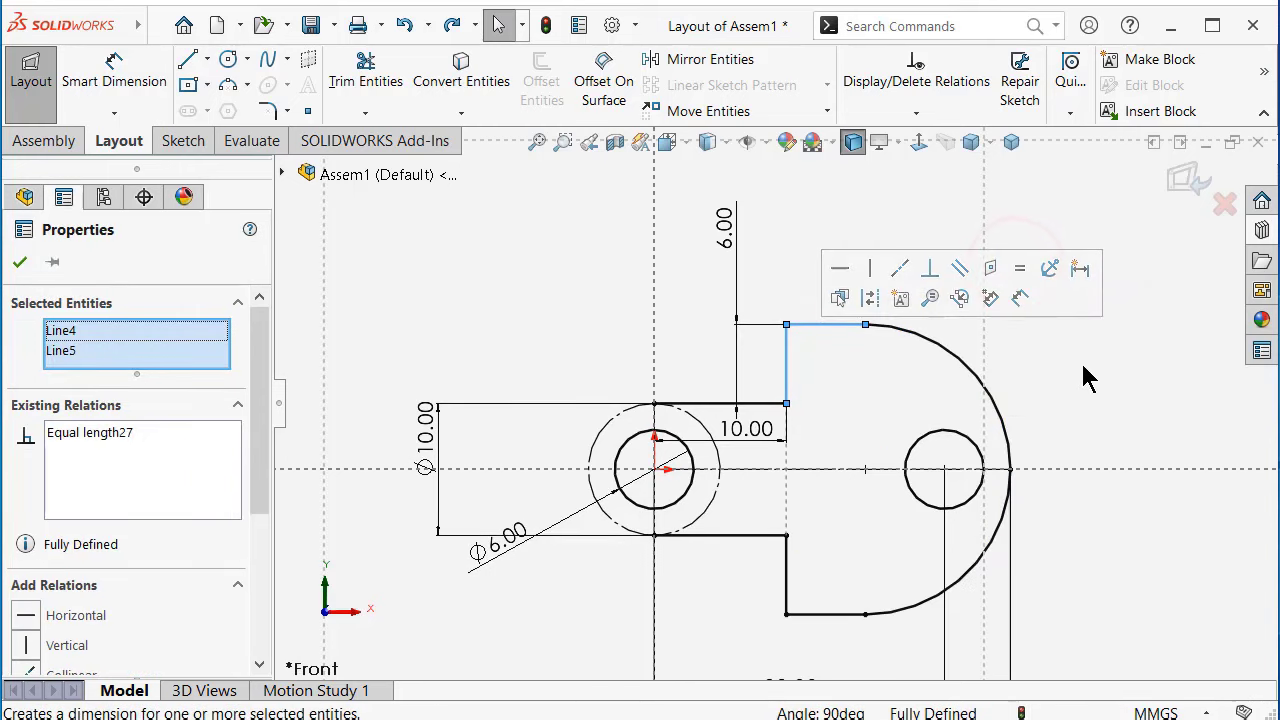
pyautogui.click(1113, 371)
pyautogui.scroll(2, 860, 500)
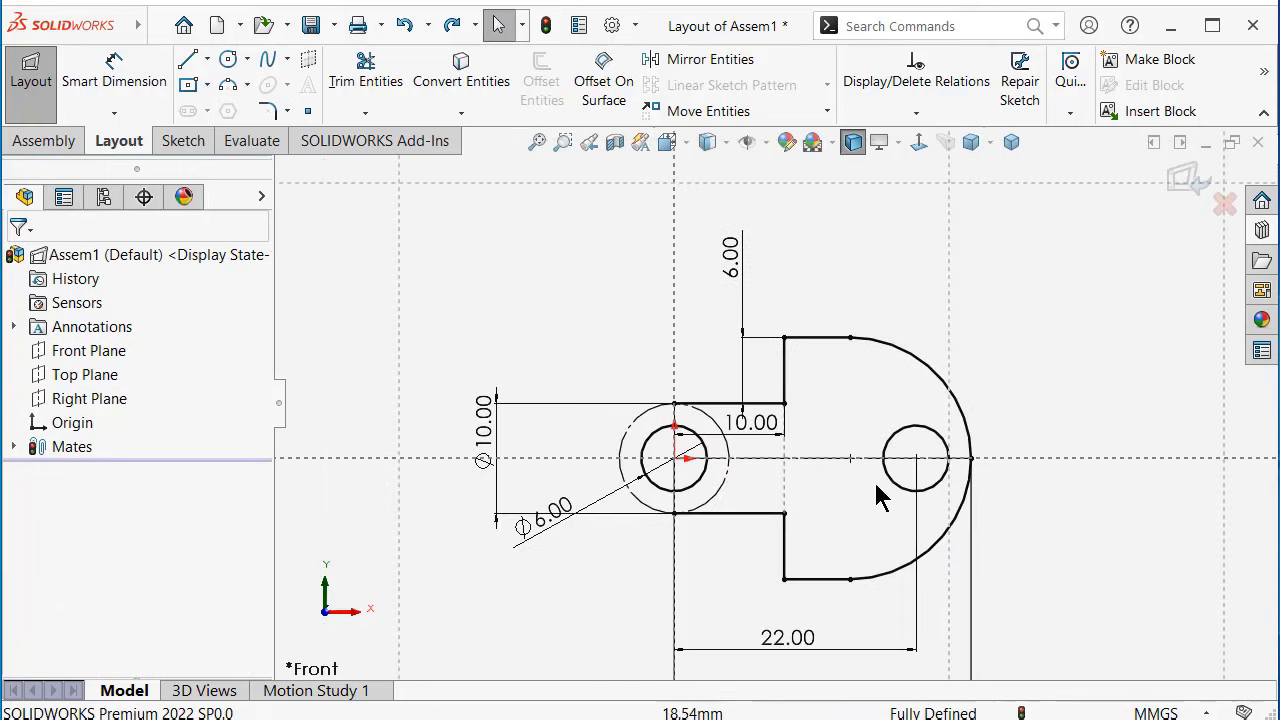
pyautogui.moveTo(760, 422); pyautogui.dragTo(720, 372)
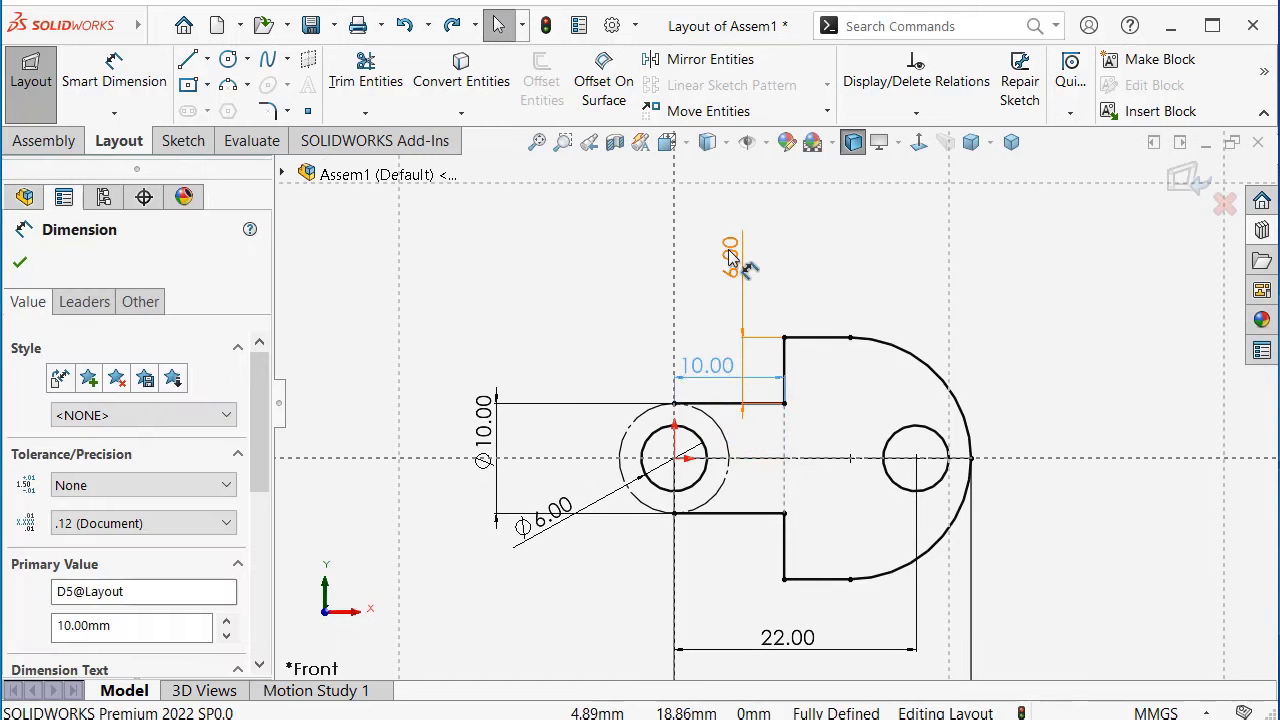
pyautogui.moveTo(737, 262); pyautogui.dragTo(780, 226)
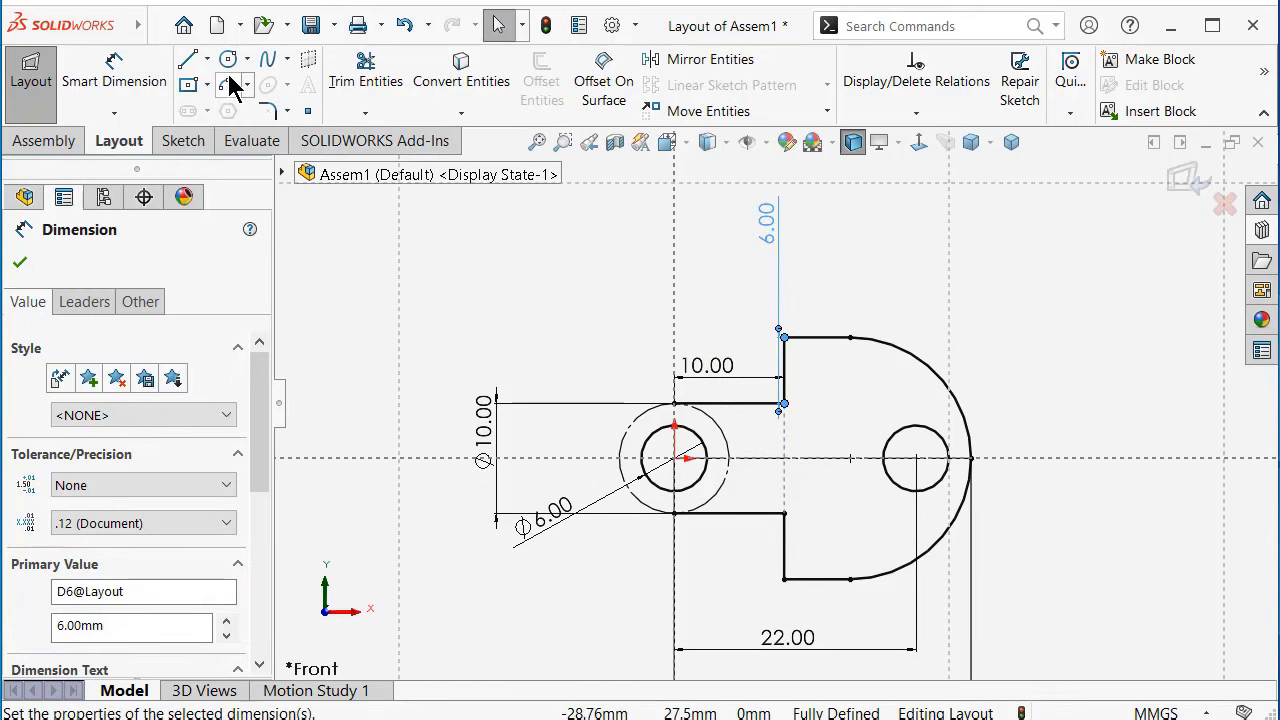
# Draw a 3-point arc around the left side of the Ø10 circle, top to bottom
pyautogui.click(228, 84)
pyautogui.click(676, 404)
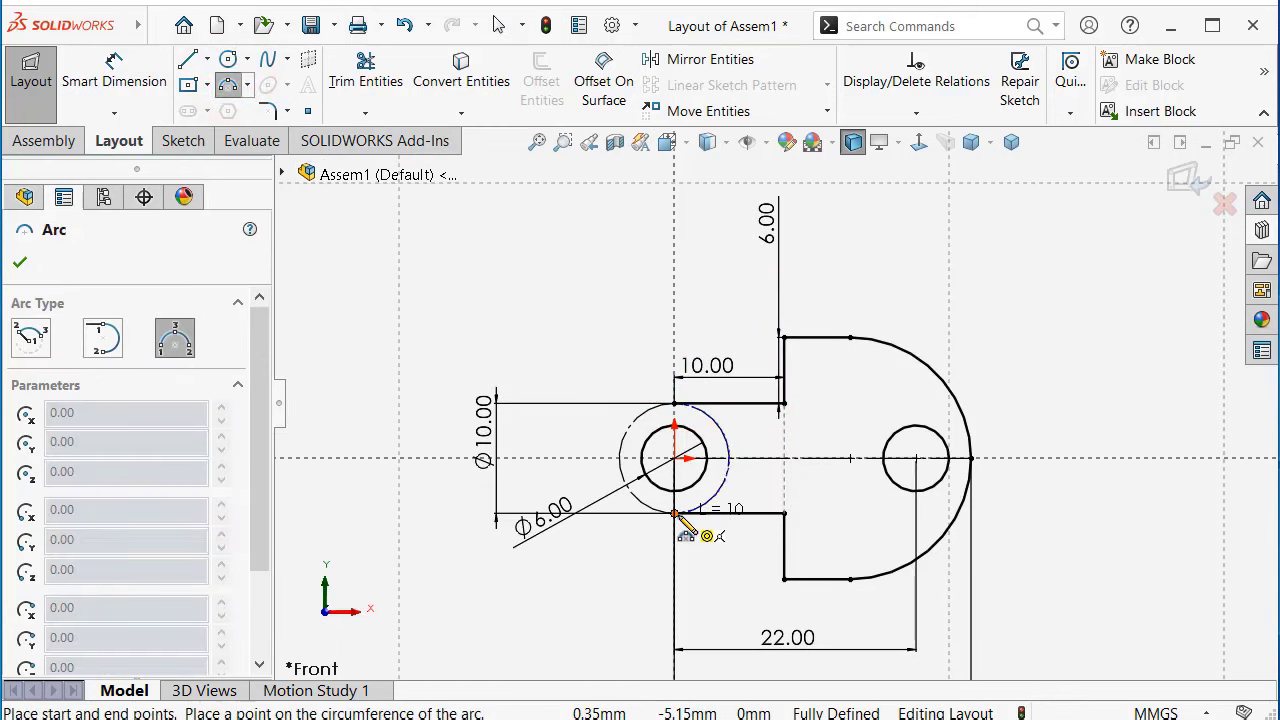
pyautogui.click(676, 513)
pyautogui.click(620, 460)
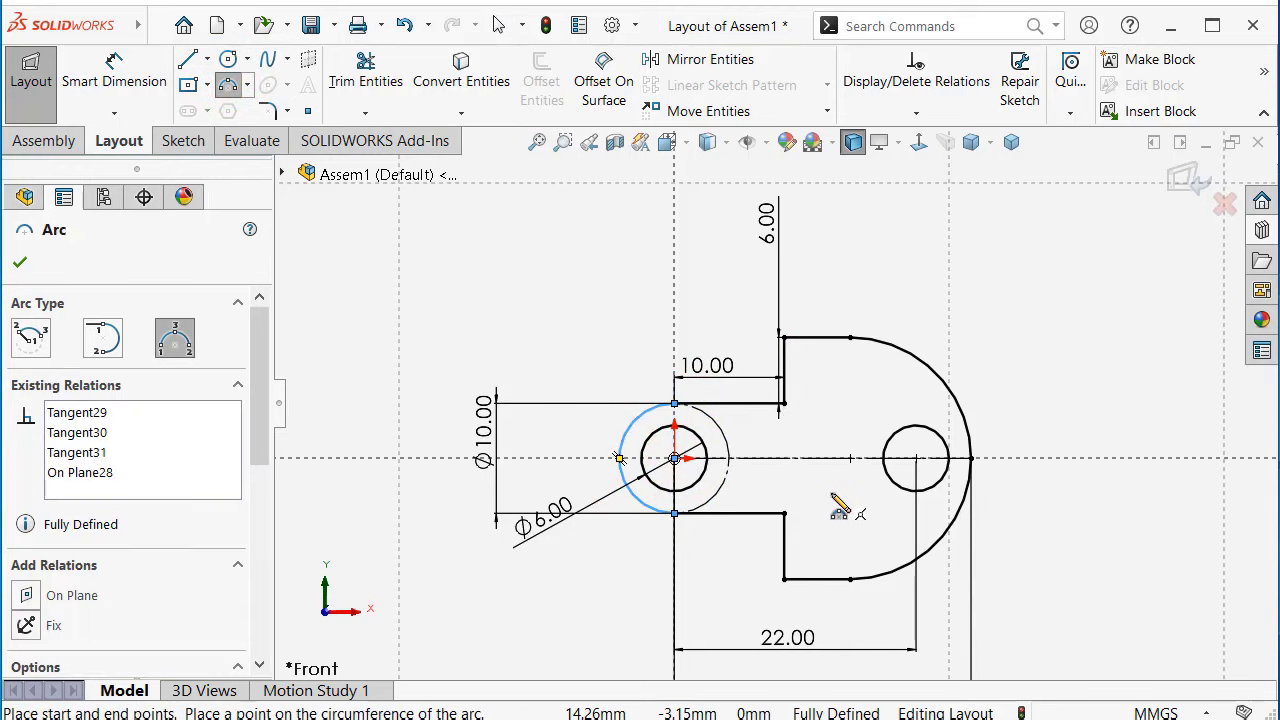
pyautogui.press('Escape')
# Spread out the 10.00, 6.00, 22.00, Ø6.00 and Ø10.00 dimensions for readability
pyautogui.scroll(2, 780, 410)
pyautogui.moveTo(750, 380); pyautogui.dragTo(749, 366)
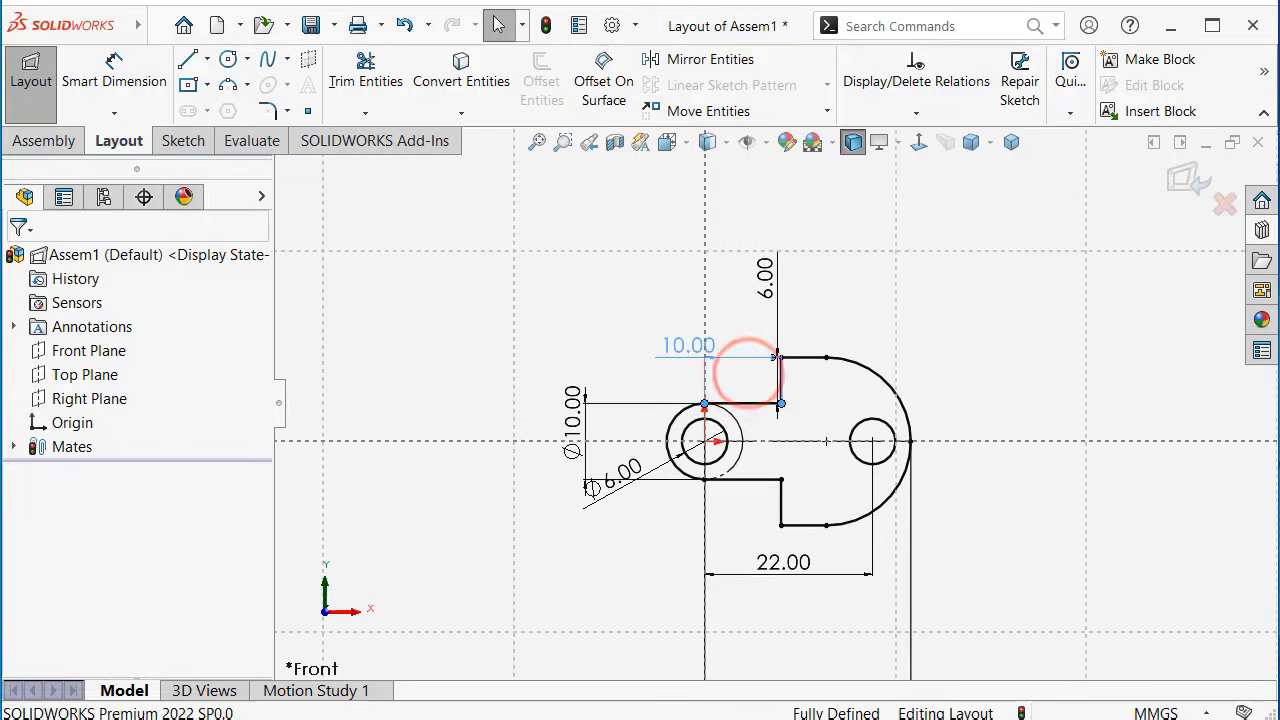
pyautogui.moveTo(766, 280); pyautogui.dragTo(838, 388)
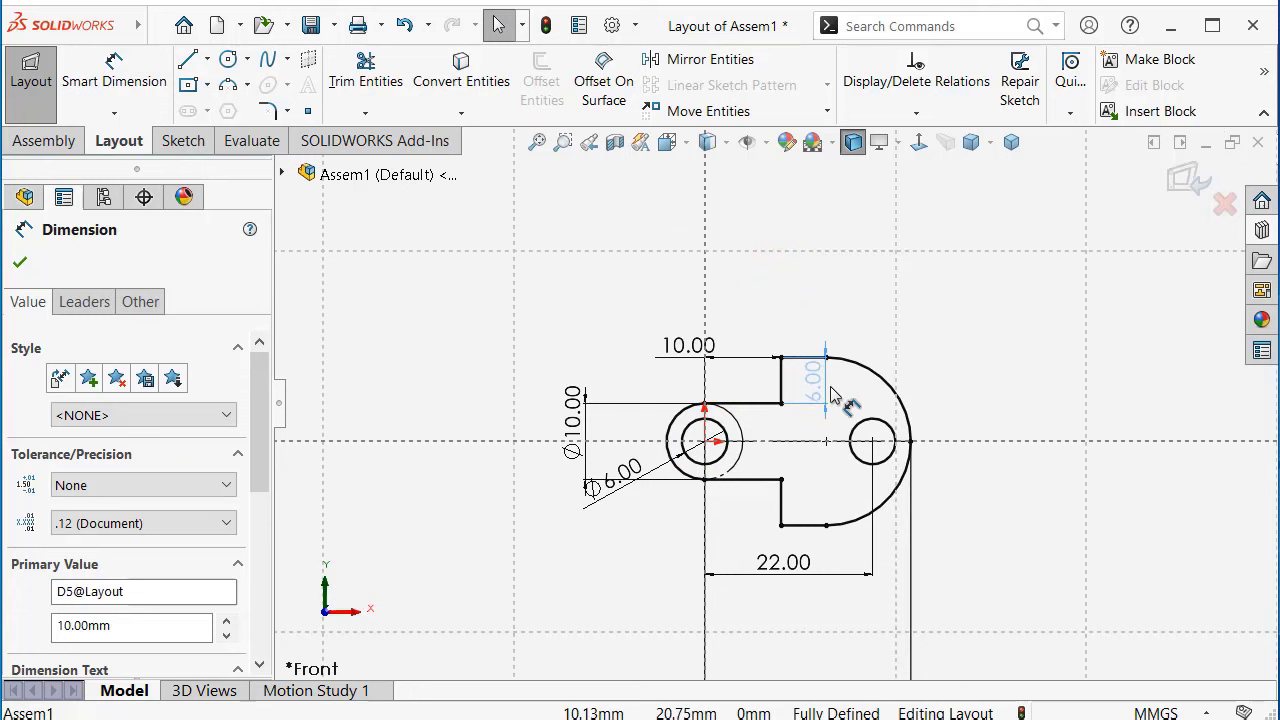
pyautogui.moveTo(797, 563); pyautogui.dragTo(805, 622)
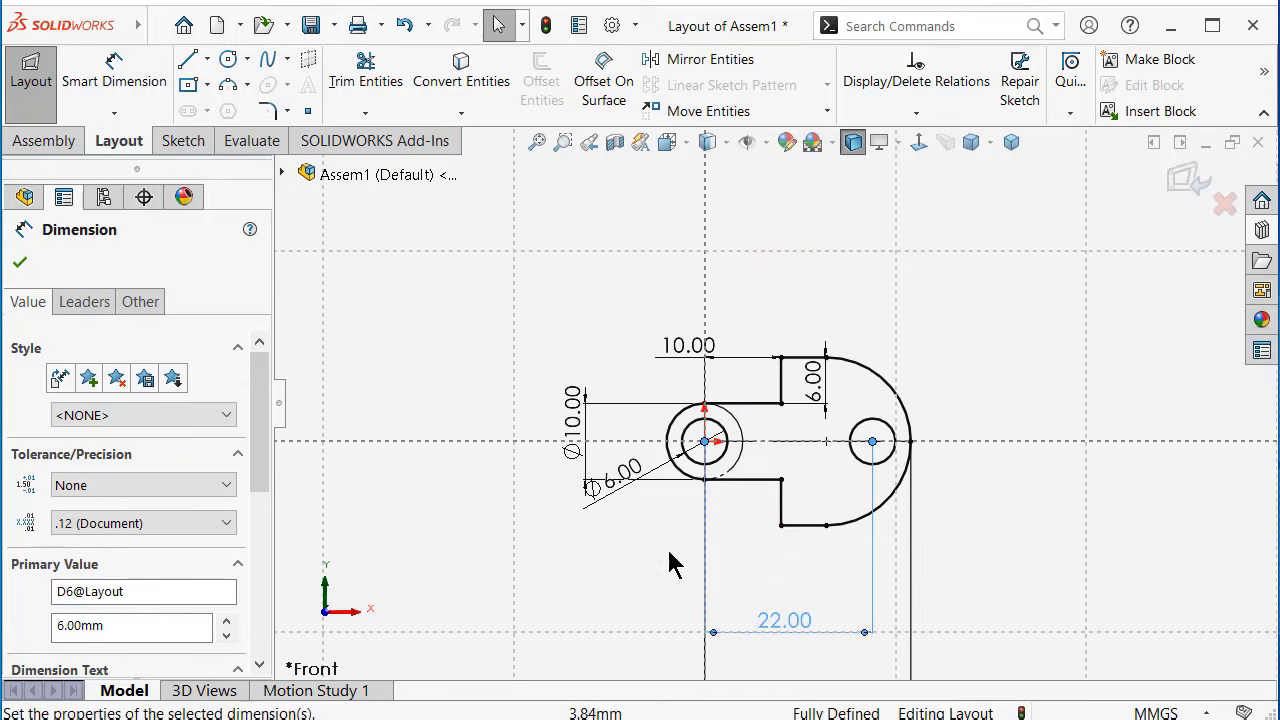
pyautogui.moveTo(612, 503); pyautogui.dragTo(620, 570)
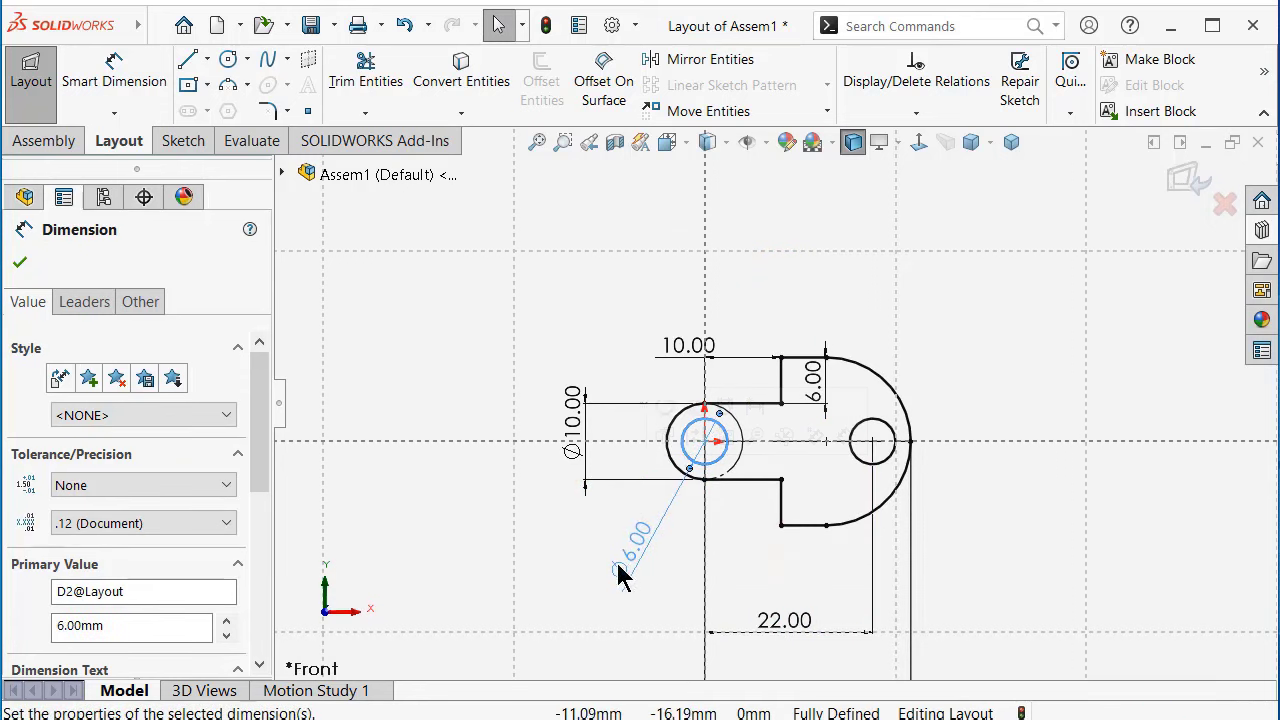
pyautogui.moveTo(580, 437); pyautogui.dragTo(557, 429)
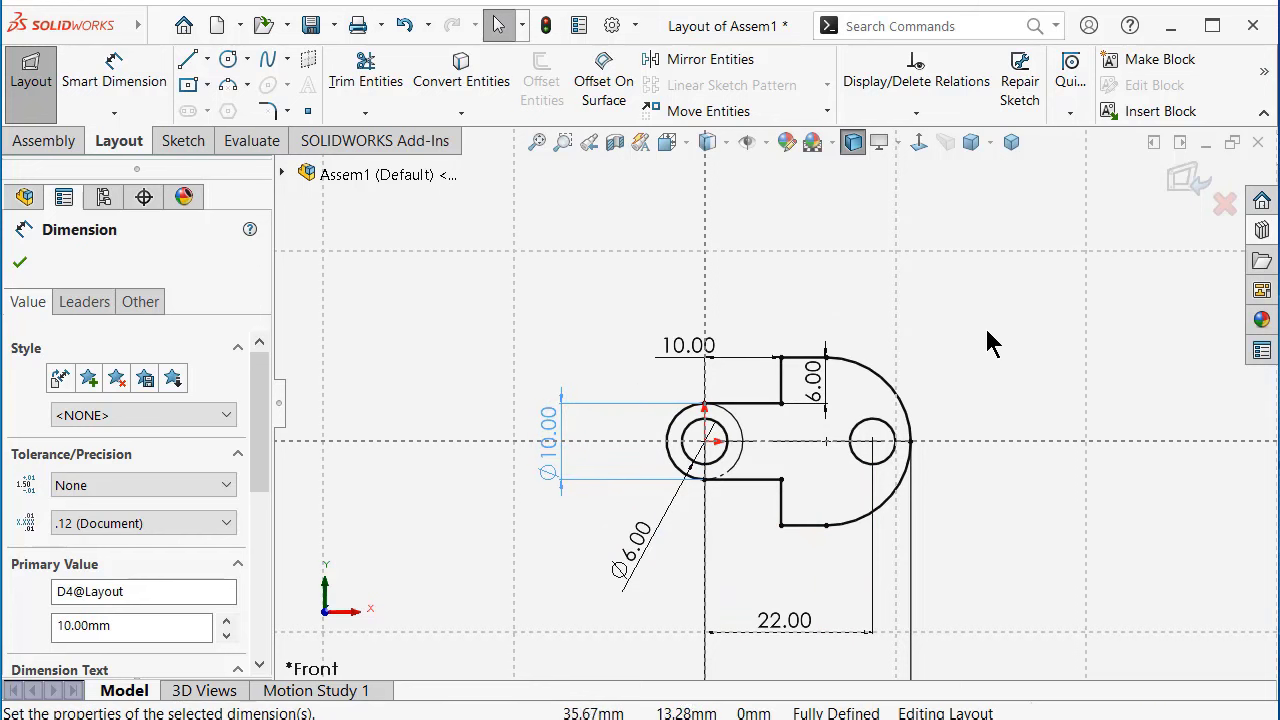
pyautogui.click(979, 295)
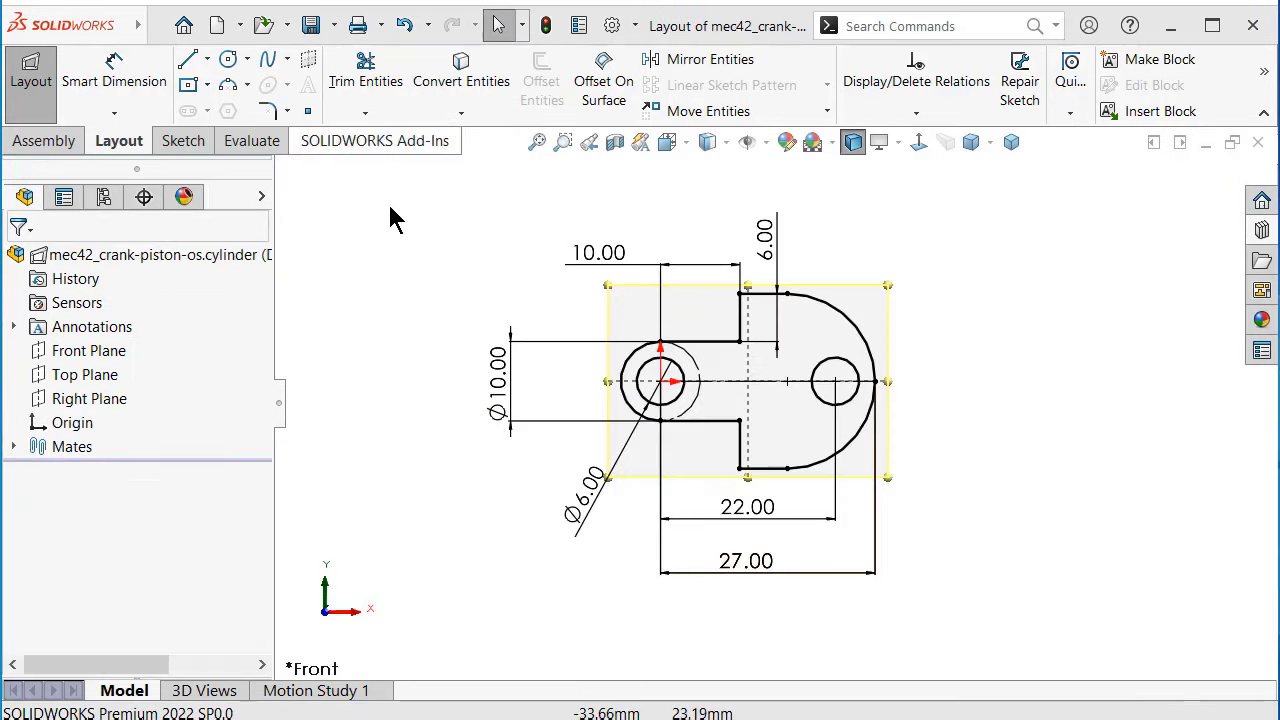
# Toggle construction geometry on the box-selected sketch, the small circle and the centre line
pyautogui.moveTo(405, 203); pyautogui.dragTo(1036, 562)
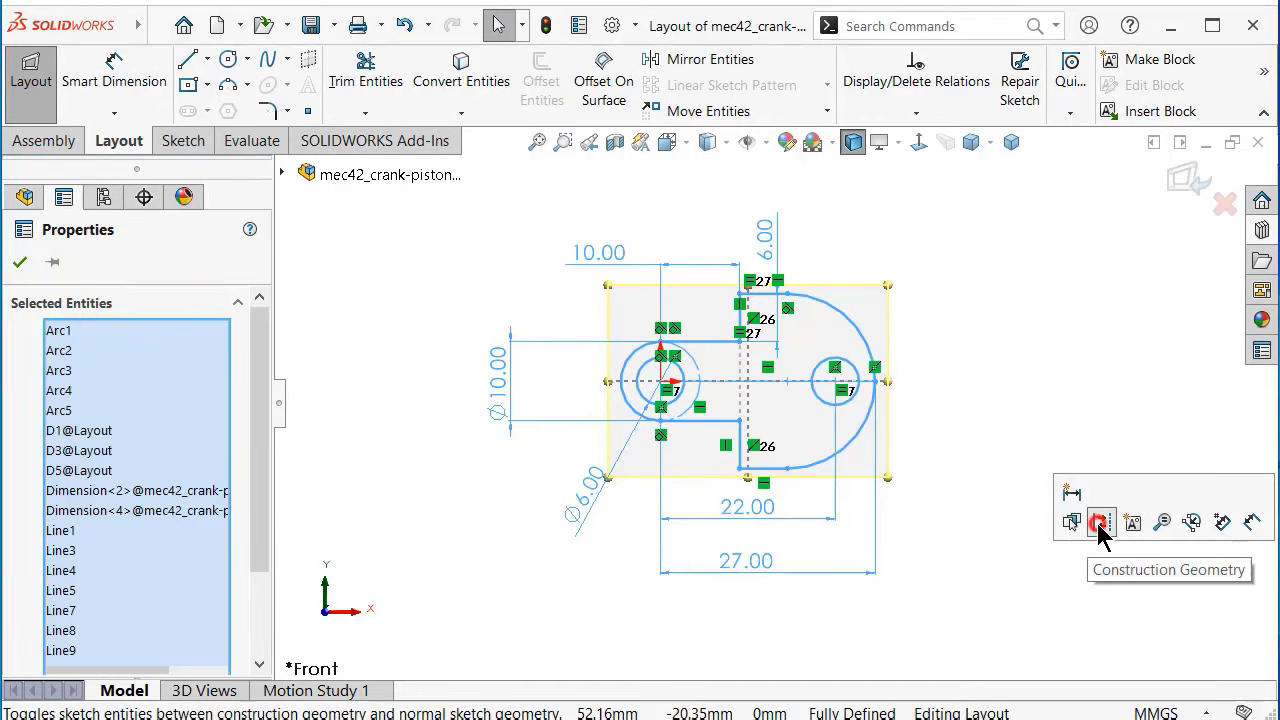
pyautogui.click(1097, 522)
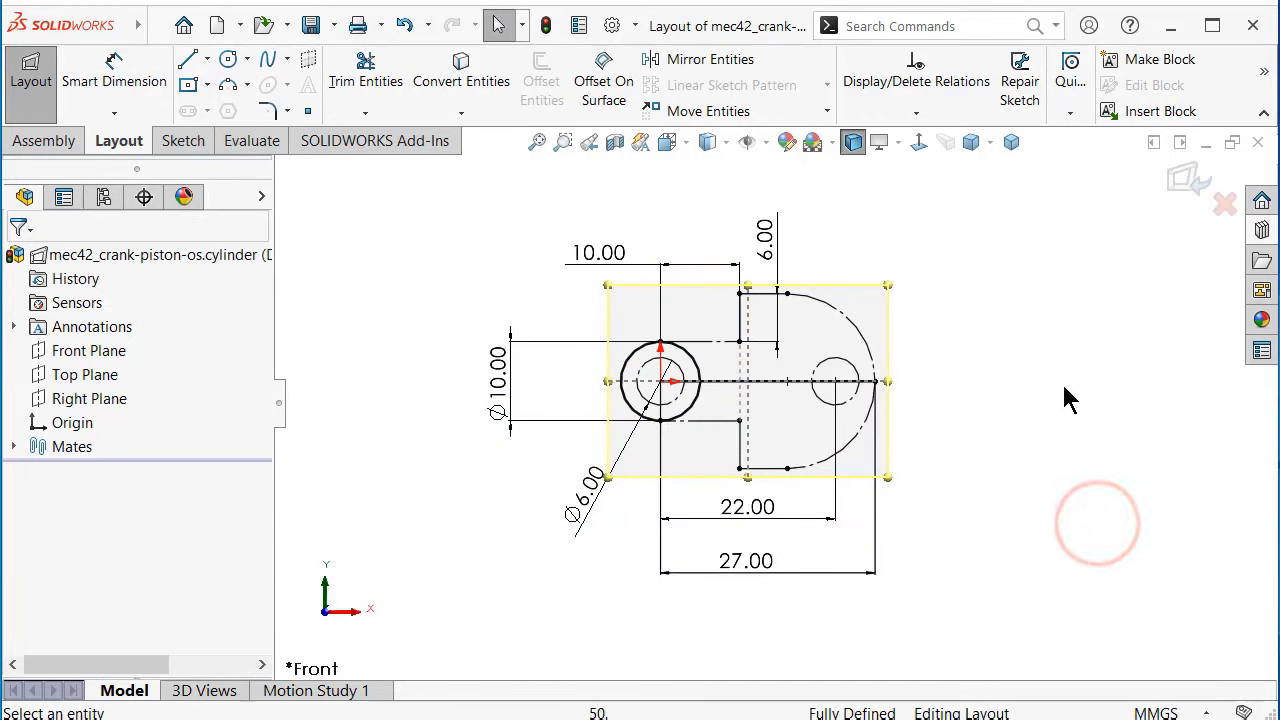
pyautogui.click(698, 397)
pyautogui.click(791, 334)
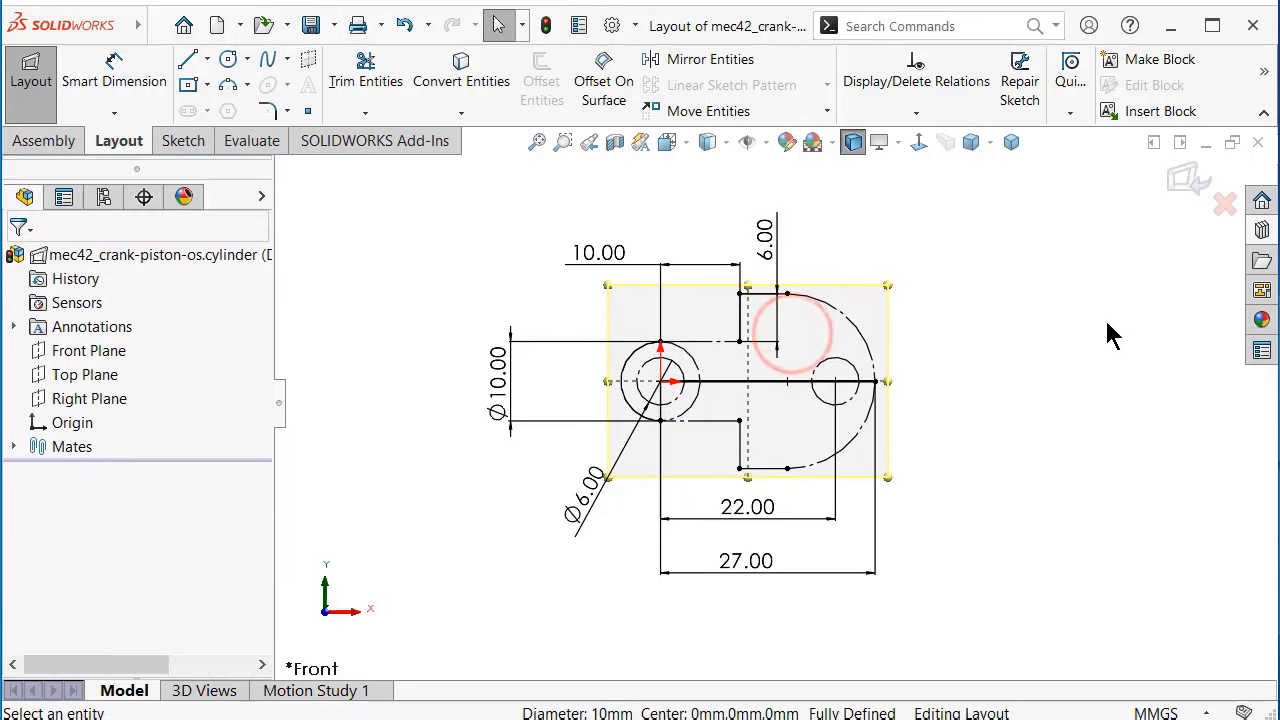
pyautogui.scroll(-2, 1062, 350)
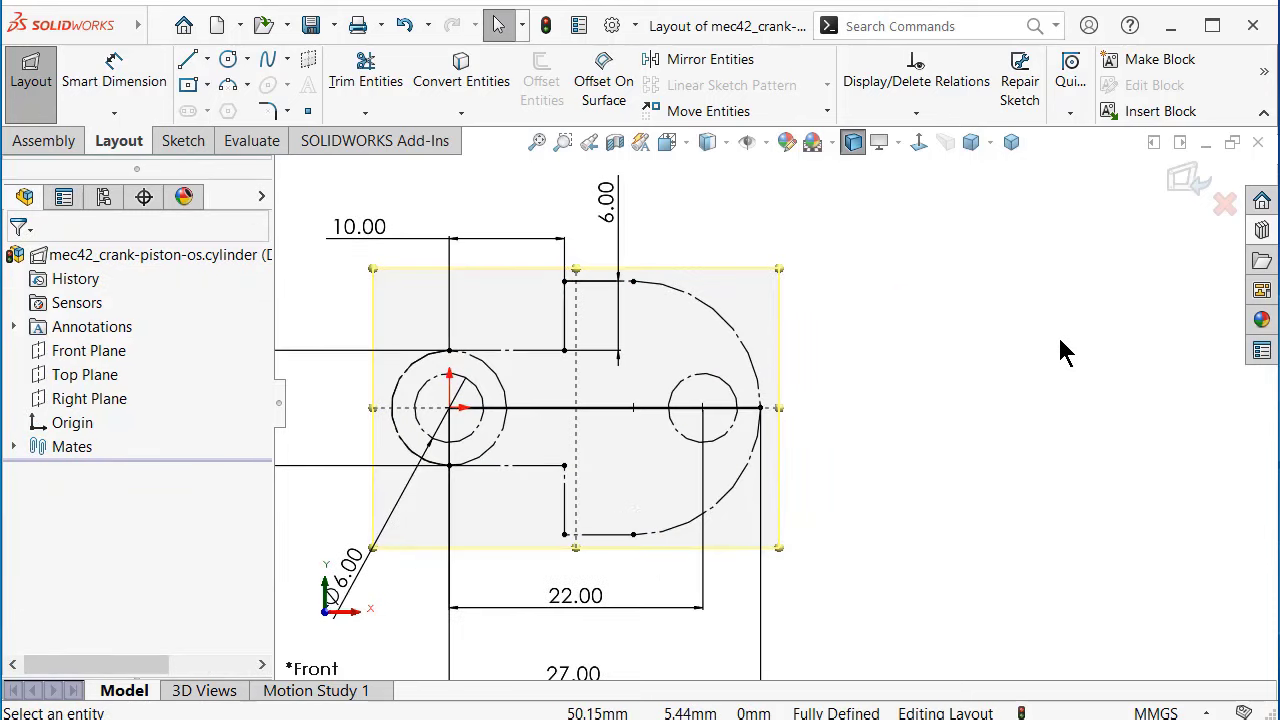
pyautogui.scroll(2, 1045, 355)
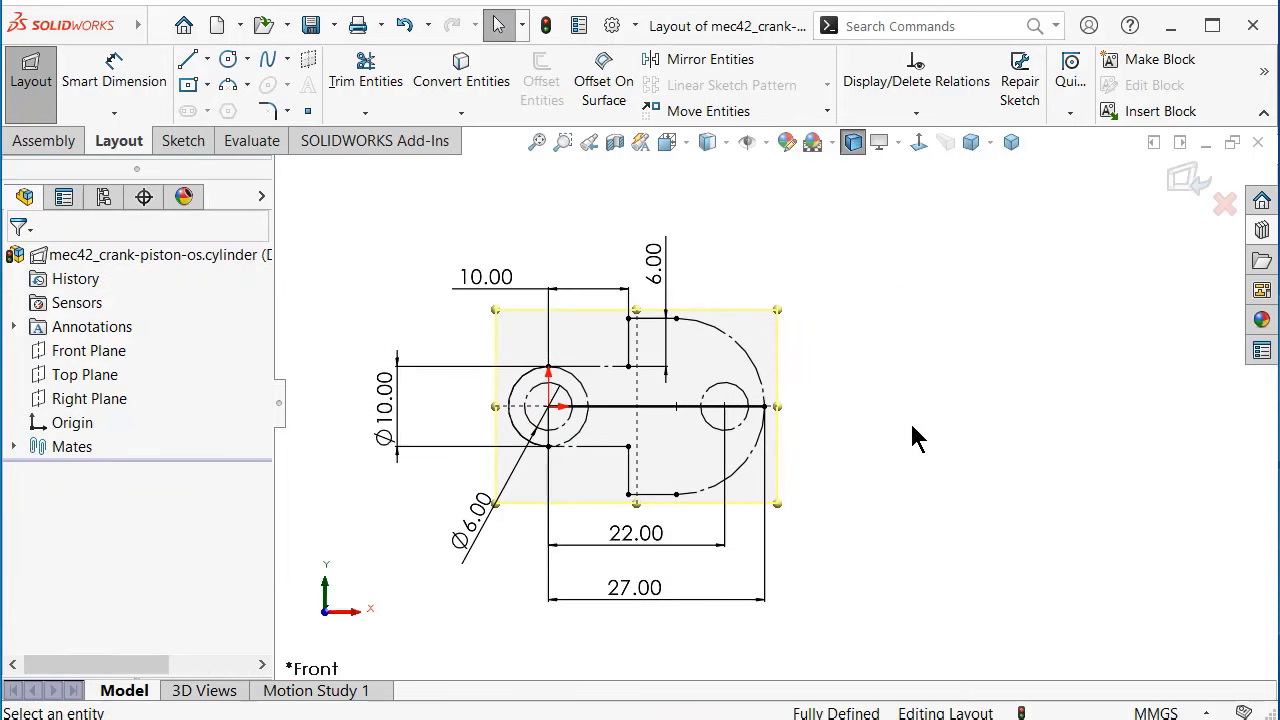
pyautogui.scroll(2, 900, 465)
pyautogui.scroll(-1, 882, 487)
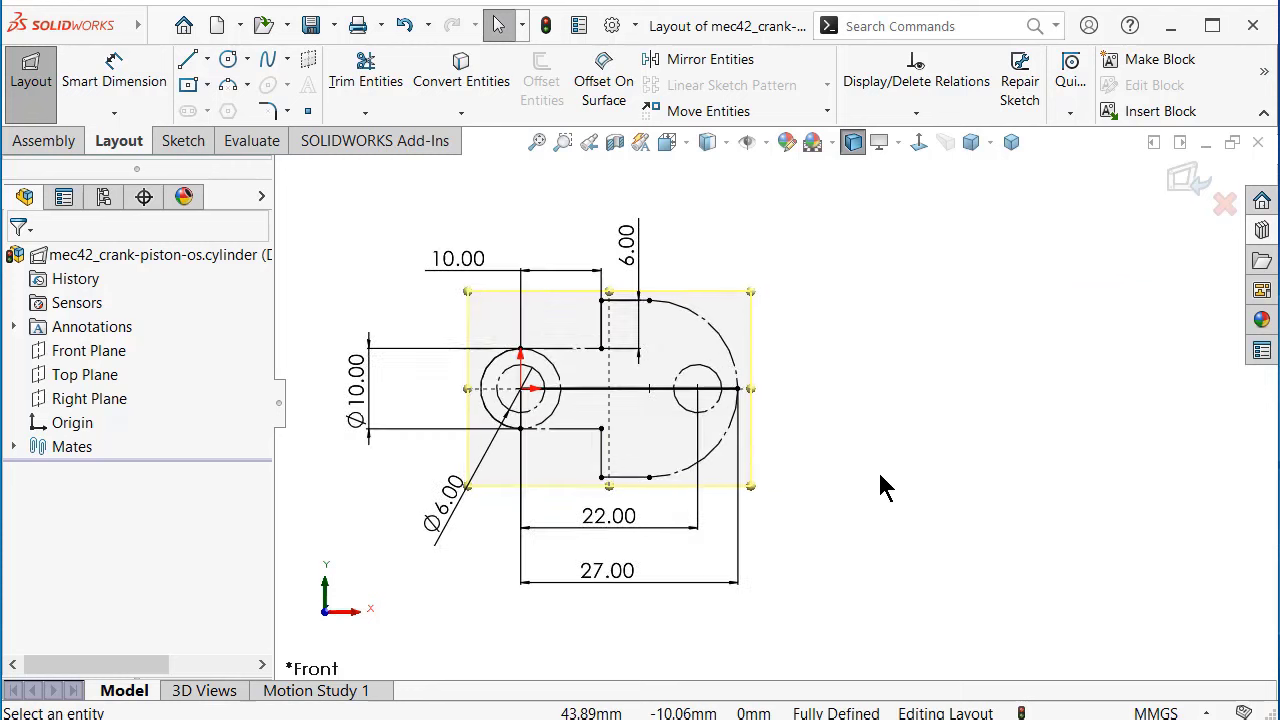
pyautogui.click(677, 388)
pyautogui.click(753, 325)
pyautogui.click(889, 415)
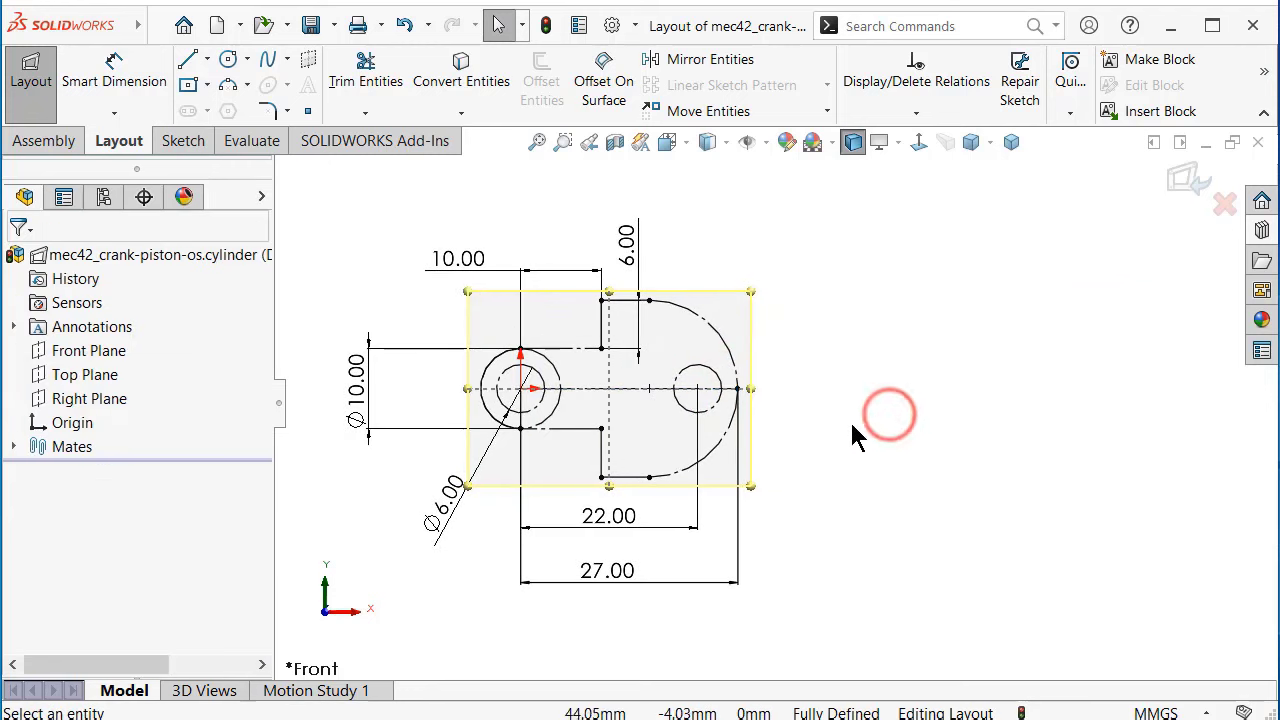
# Draw a long horizontal line from the centre line out to the right
pyautogui.click(187, 60)
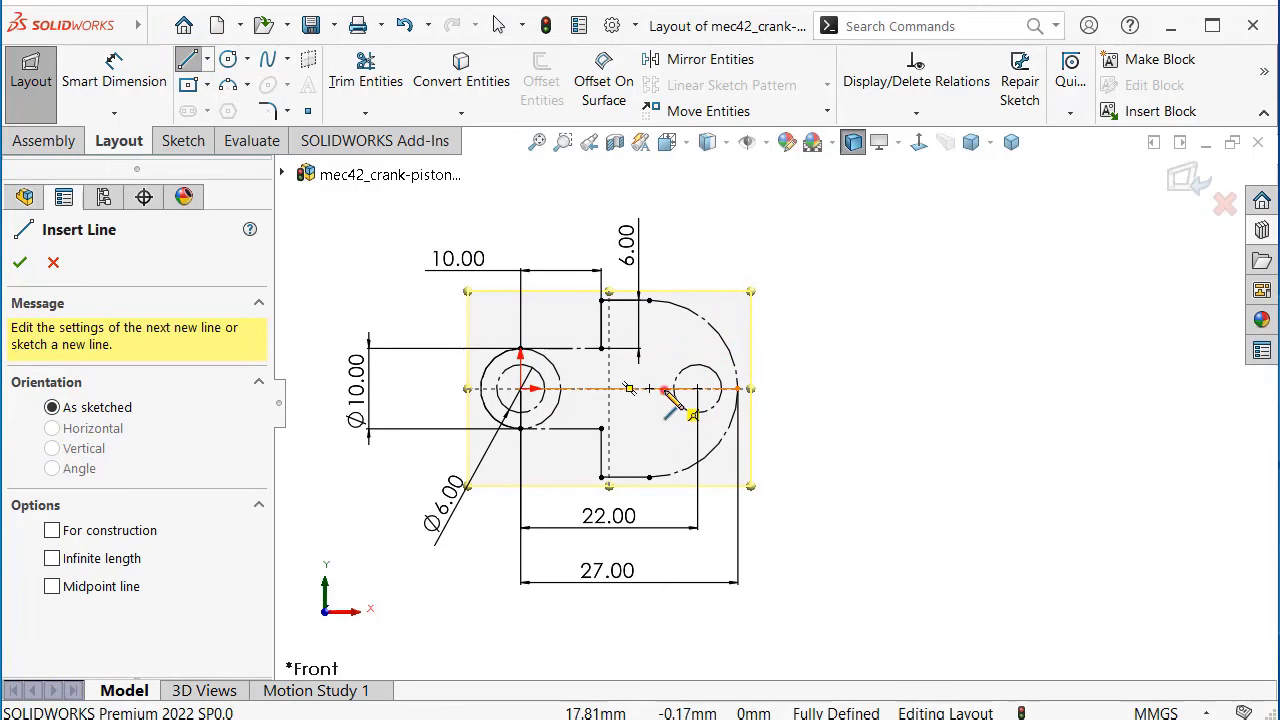
pyautogui.click(665, 389)
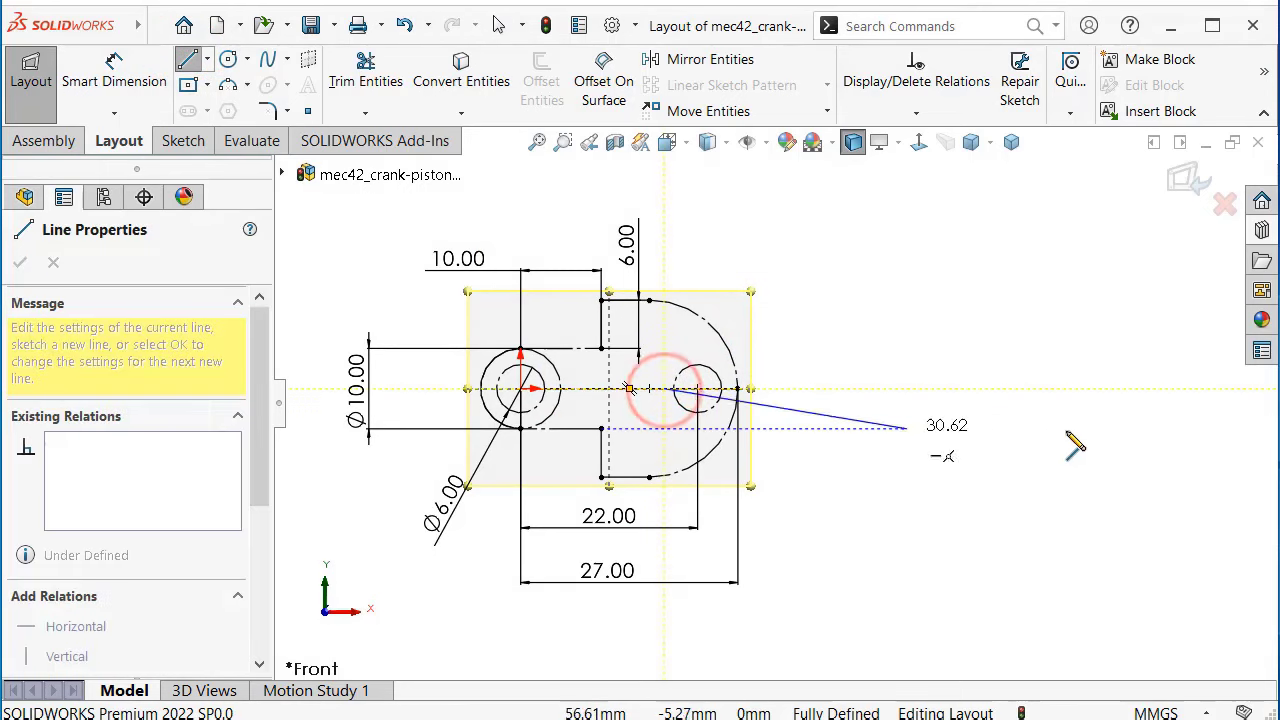
pyautogui.click(1138, 389)
pyautogui.press('Escape')
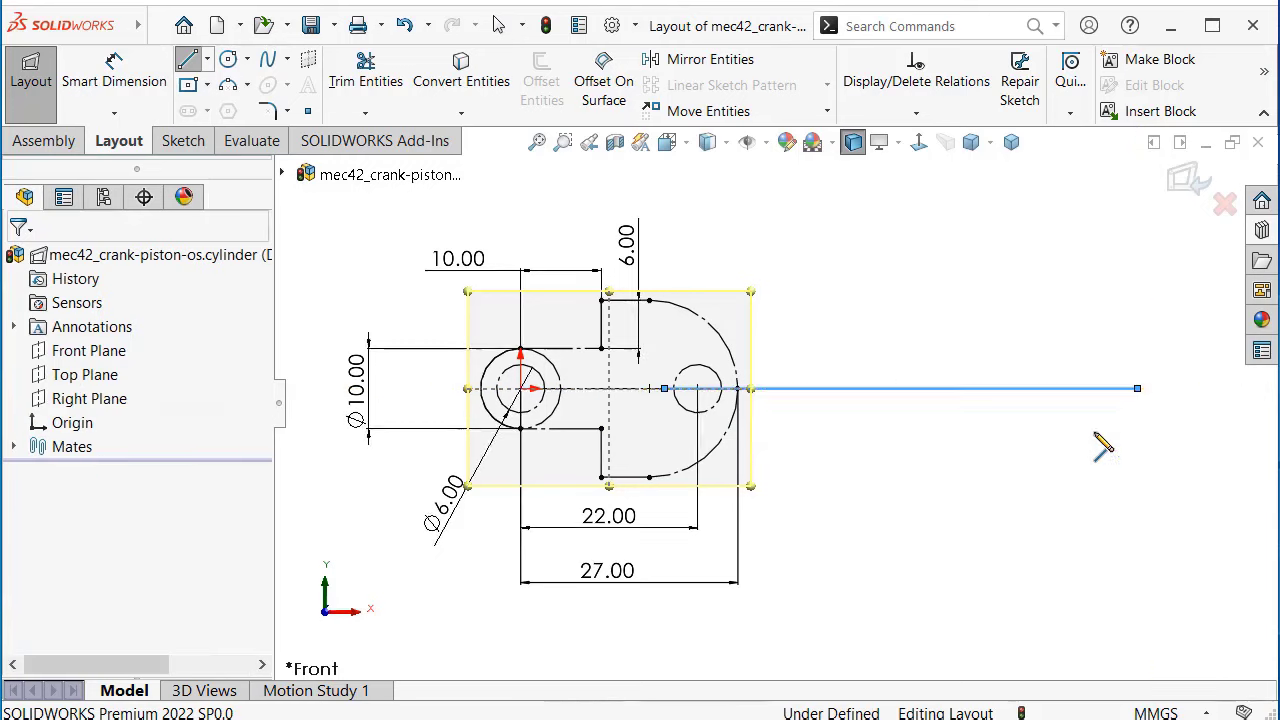
# Draw a vertical midpoint line centred on the horizontal line's right end
pyautogui.press('s')
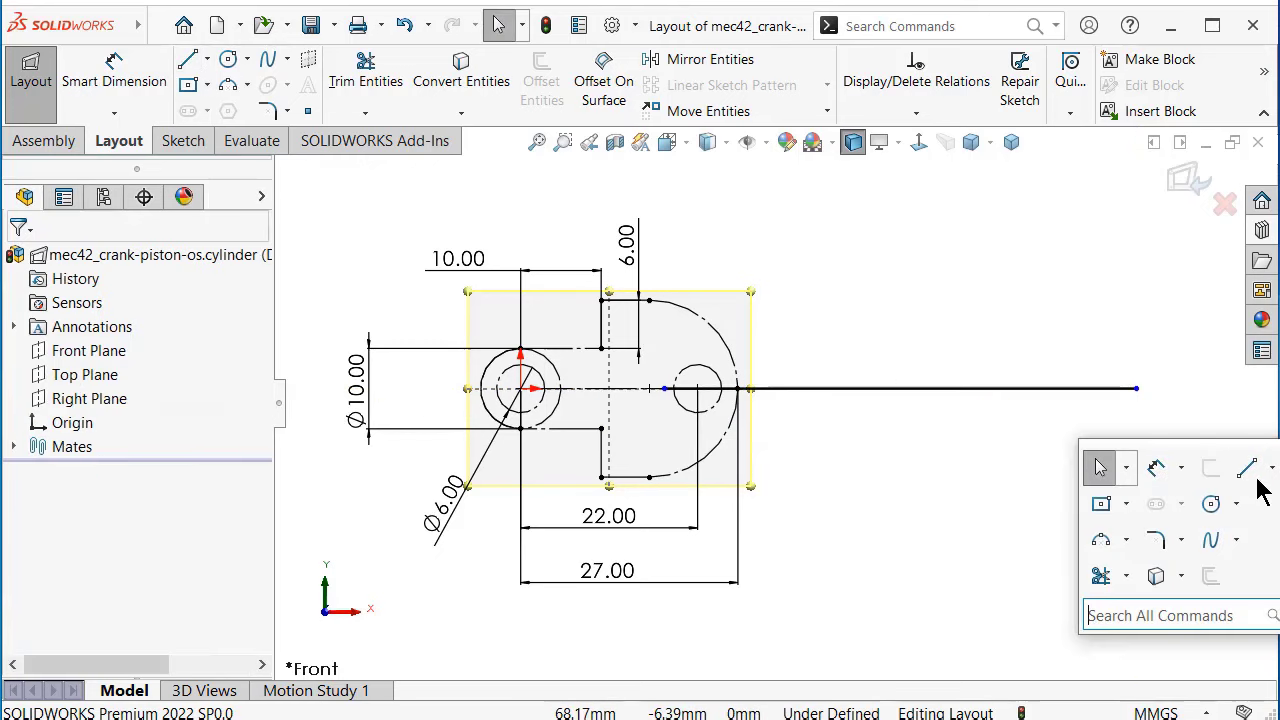
pyautogui.click(1273, 469)
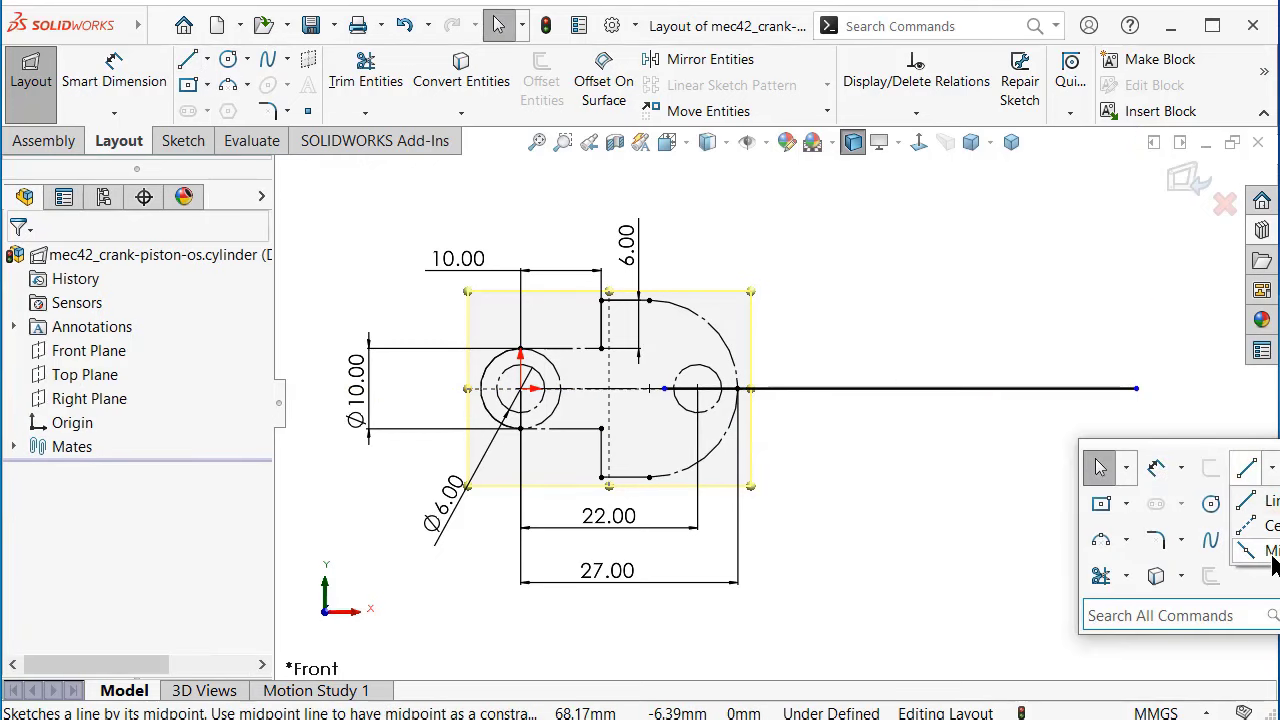
pyautogui.click(1271, 551)
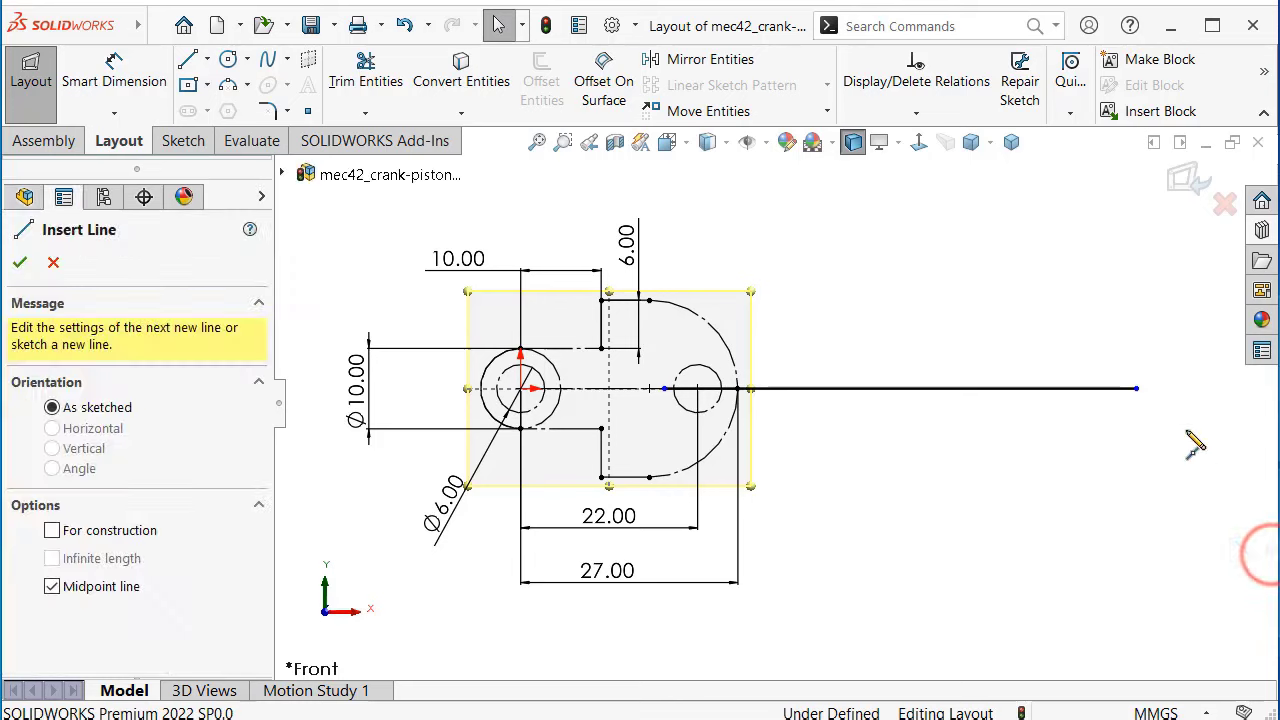
pyautogui.click(1138, 390)
pyautogui.click(1137, 313)
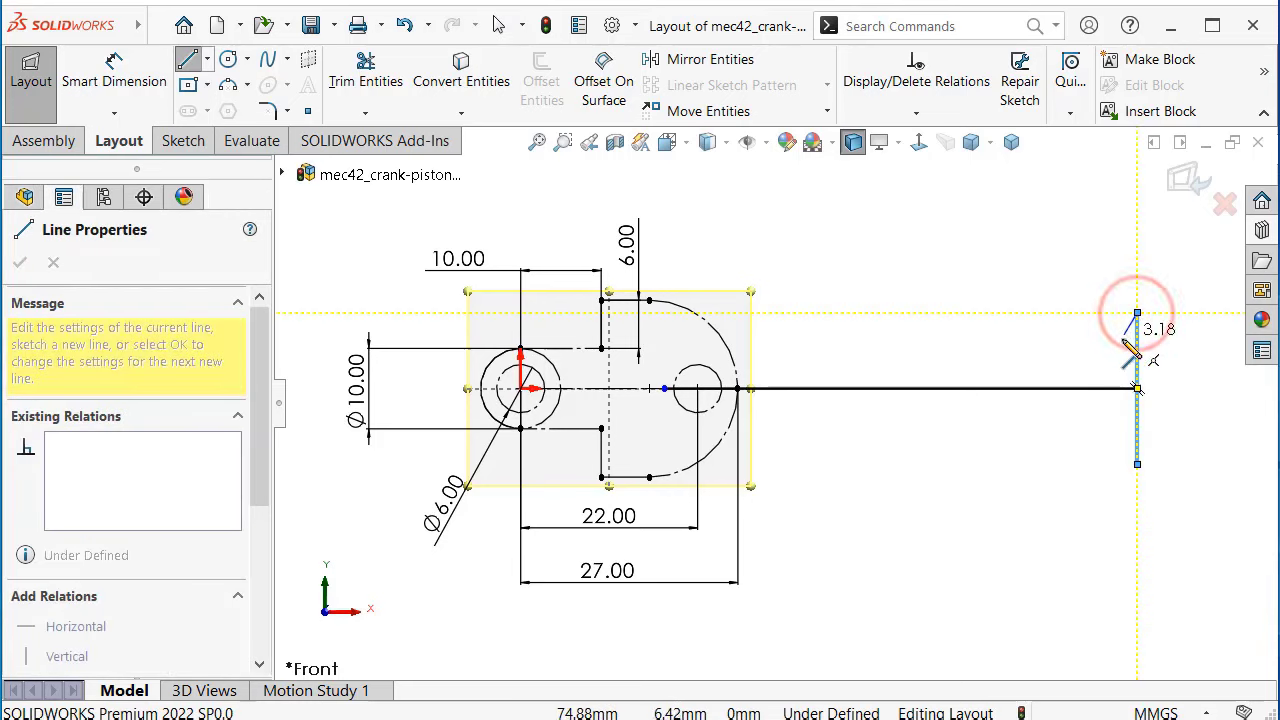
pyautogui.press('Escape')
pyautogui.moveTo(1048, 512); pyautogui.dragTo(1014, 414, button='right')
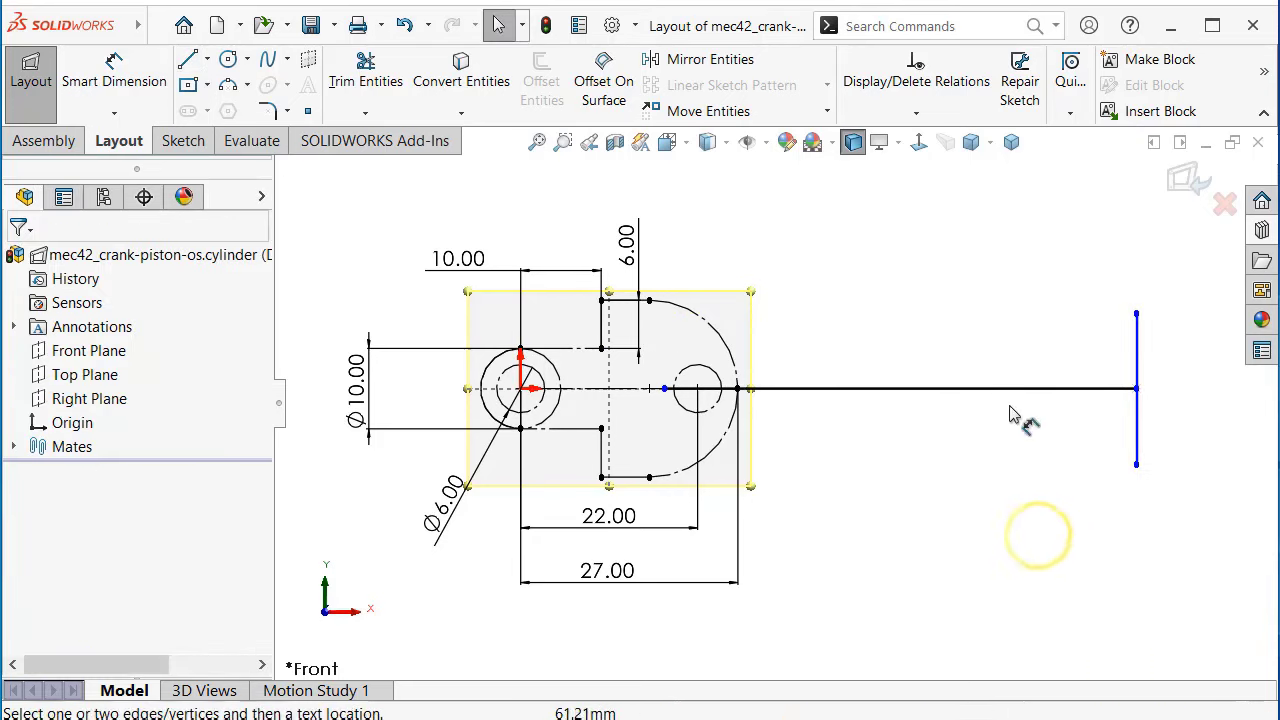
# Dimension the vertical line to 30 mm and the horizontal layout line to 112 mm
pyautogui.click(1137, 352)
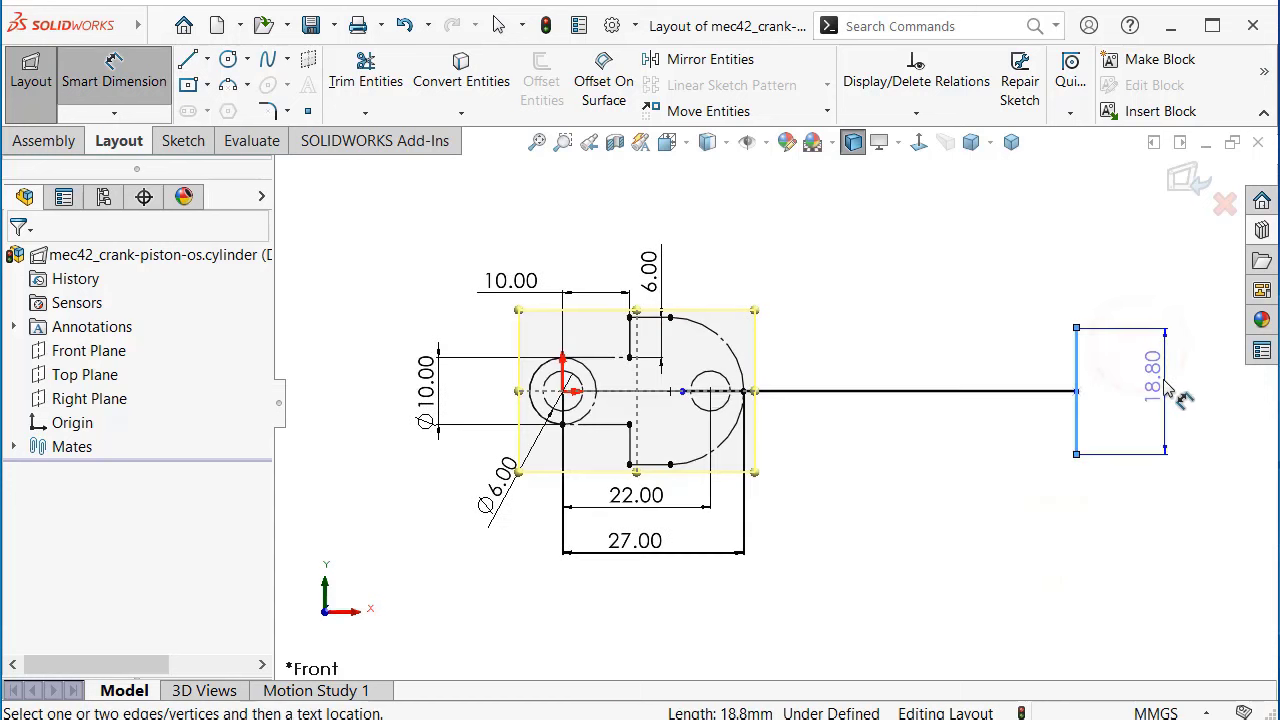
pyautogui.click(1137, 385)
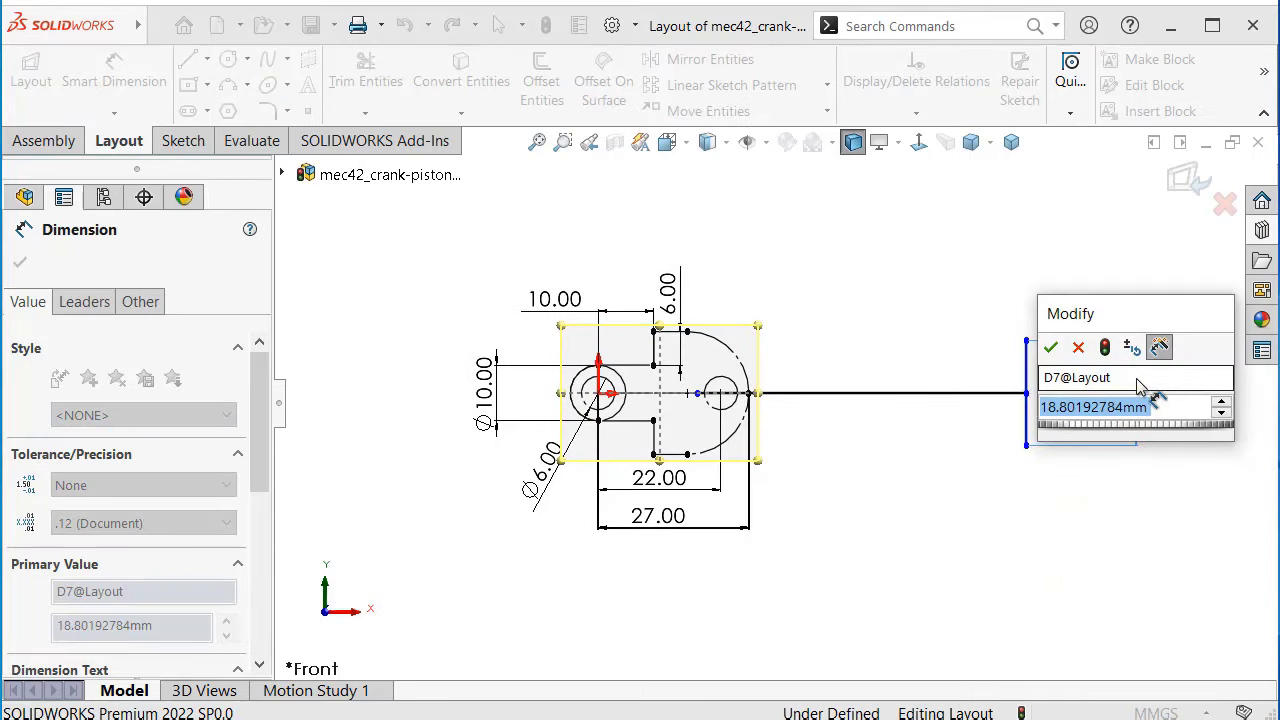
pyautogui.write('30')
pyautogui.press('Return')
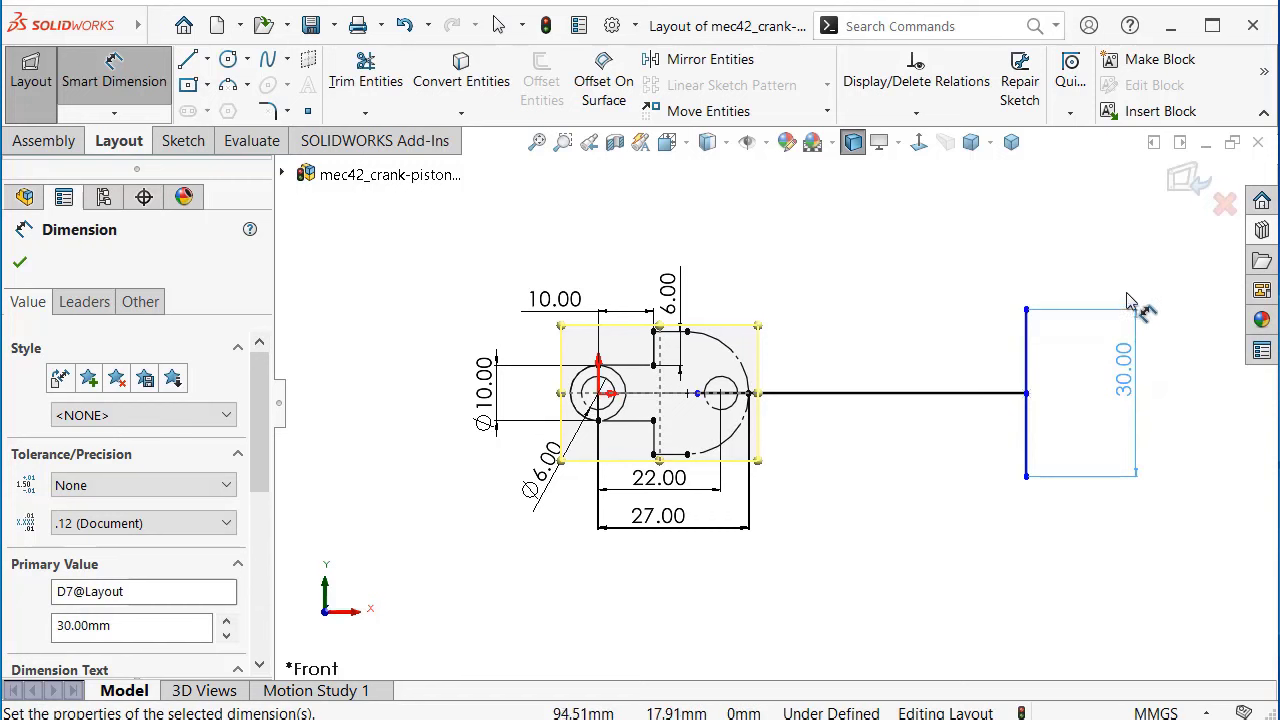
pyautogui.click(930, 393)
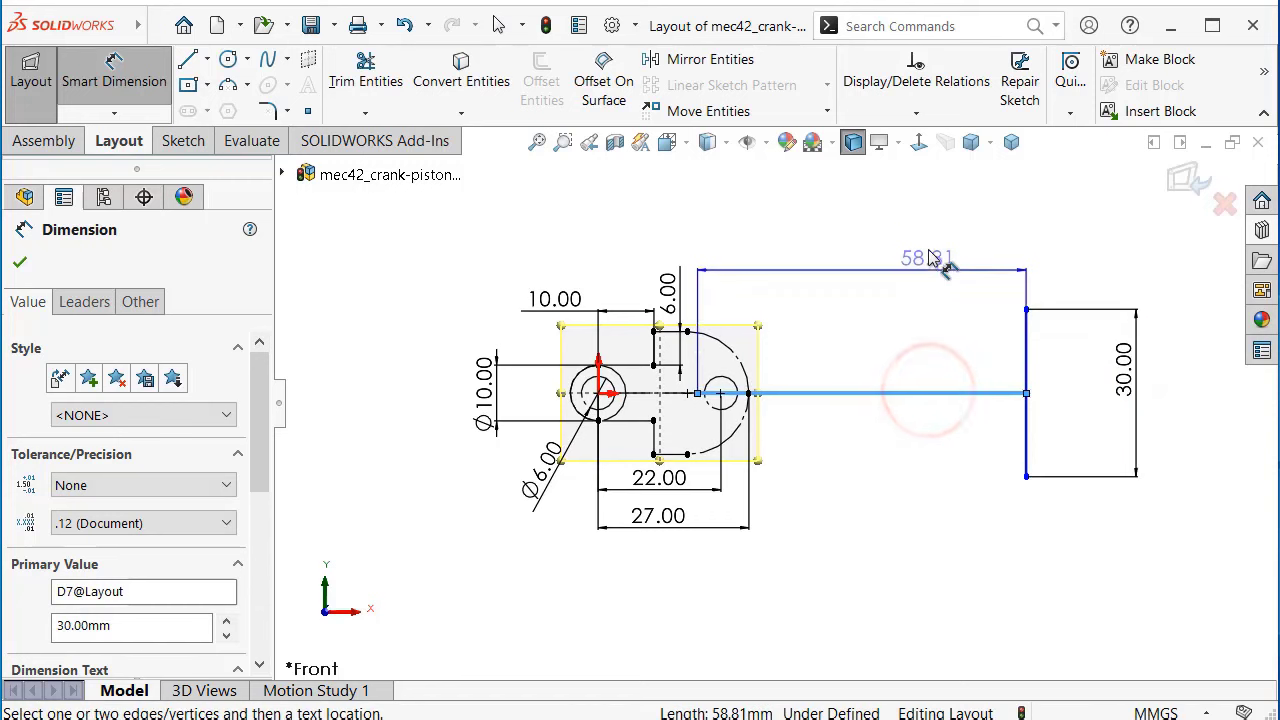
pyautogui.click(926, 208)
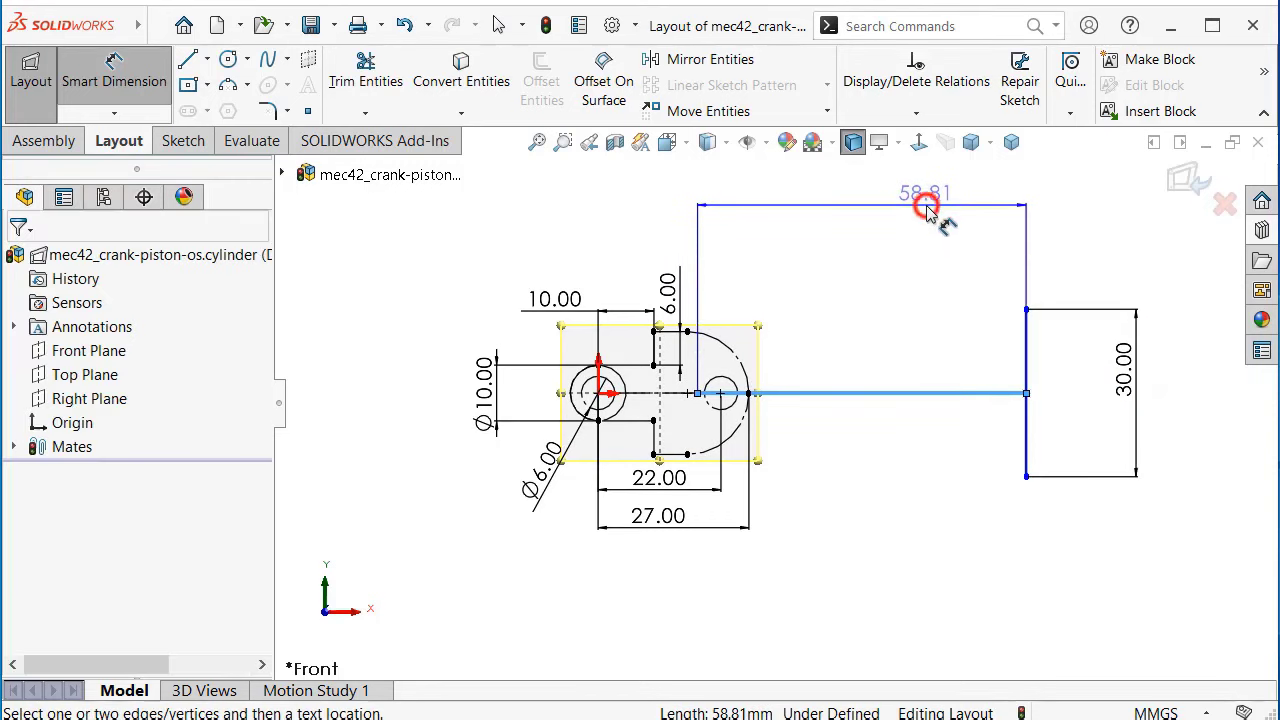
pyautogui.write('112')
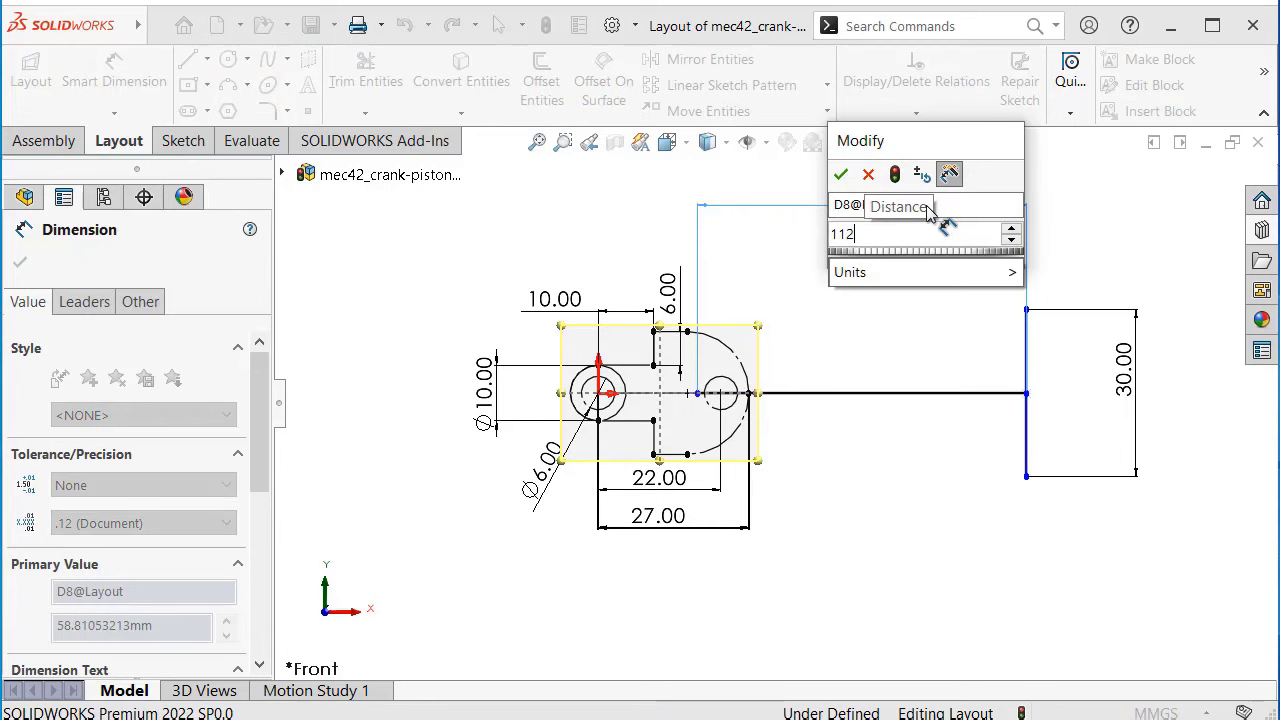
pyautogui.press('Return')
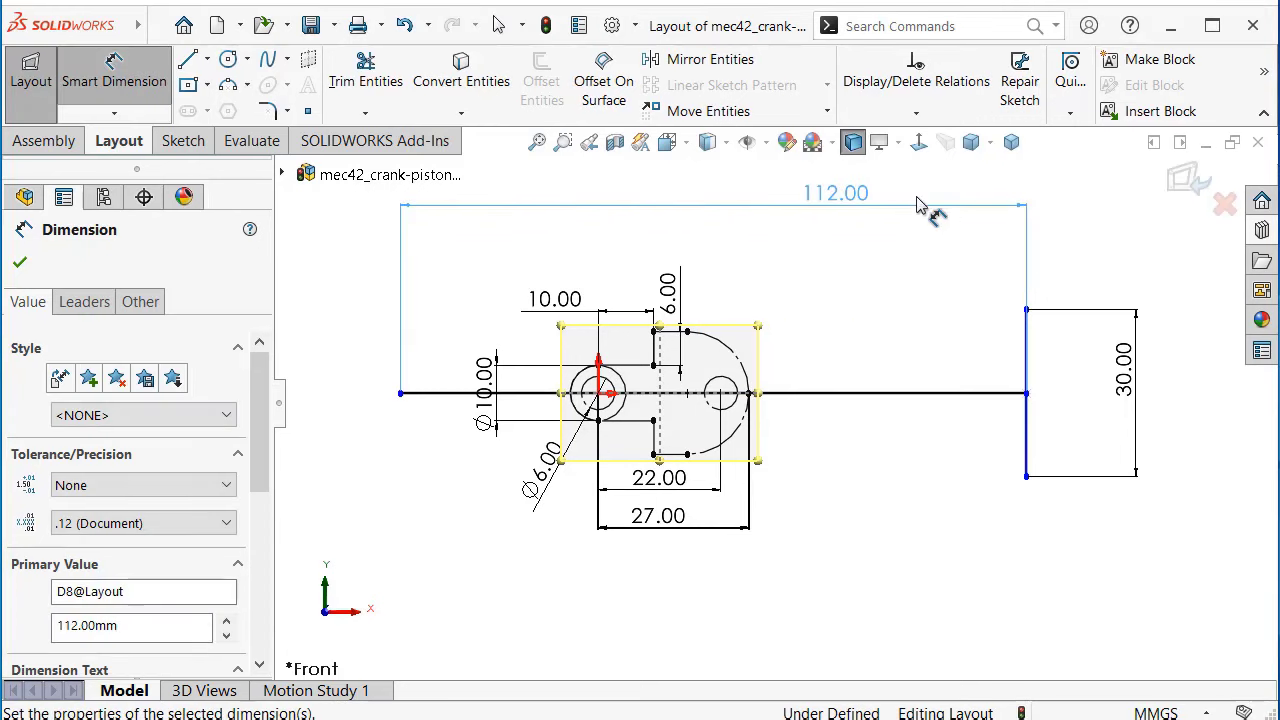
# Snap the vertical line's midpoint onto the far end of the horizontal line
pyautogui.press('f')
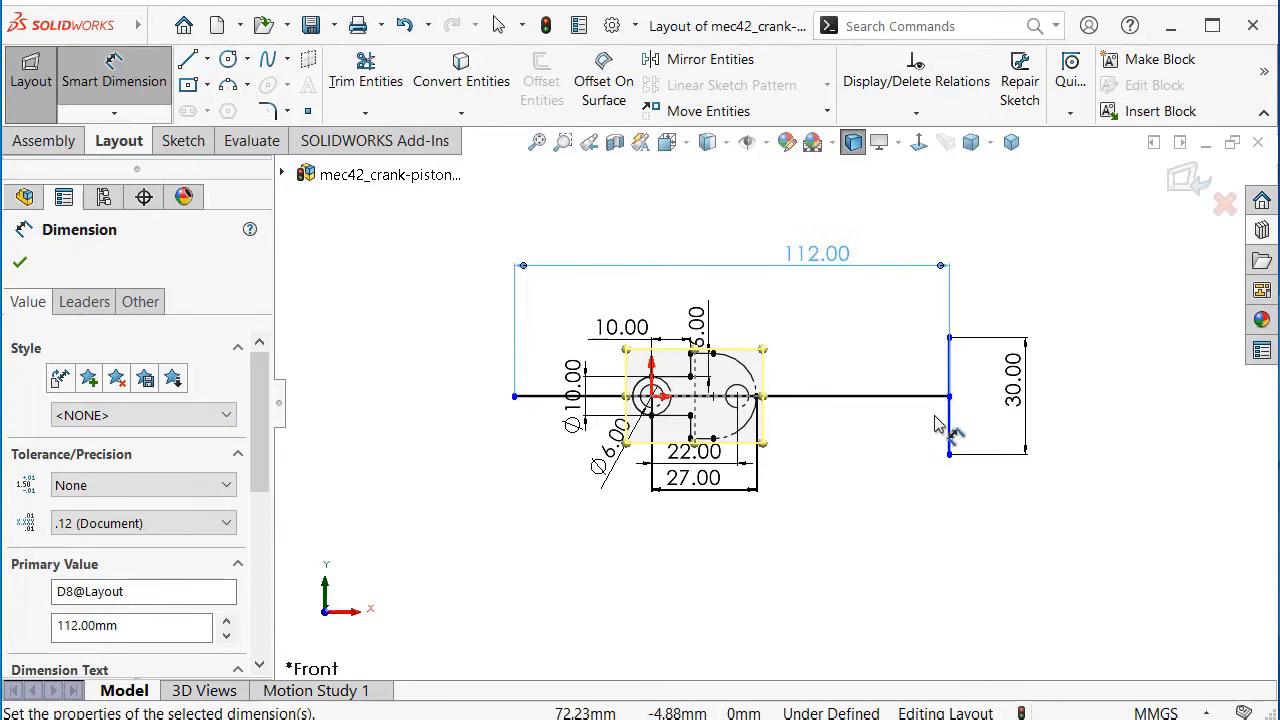
pyautogui.press('Escape')
pyautogui.moveTo(949, 397); pyautogui.dragTo(1097, 397)
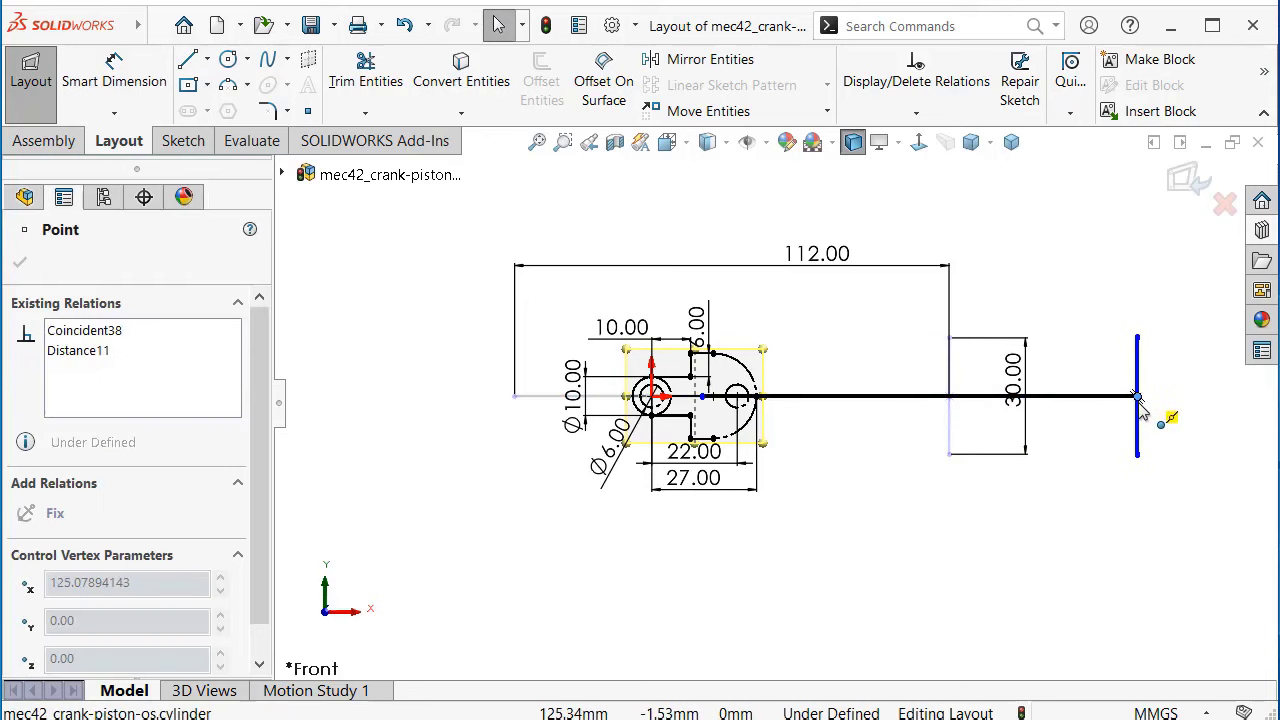
pyautogui.moveTo(1157, 405); pyautogui.dragTo(1155, 397)
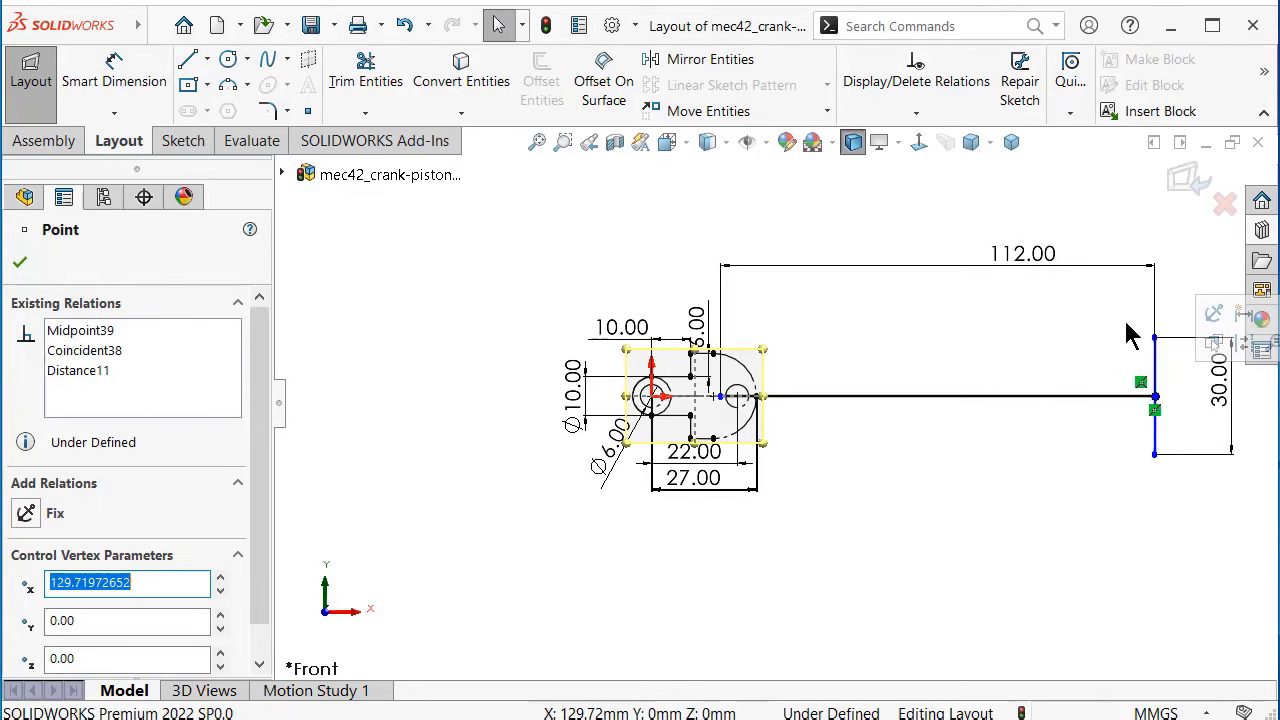
pyautogui.click(1077, 317)
pyautogui.scroll(-3, 1180, 375)
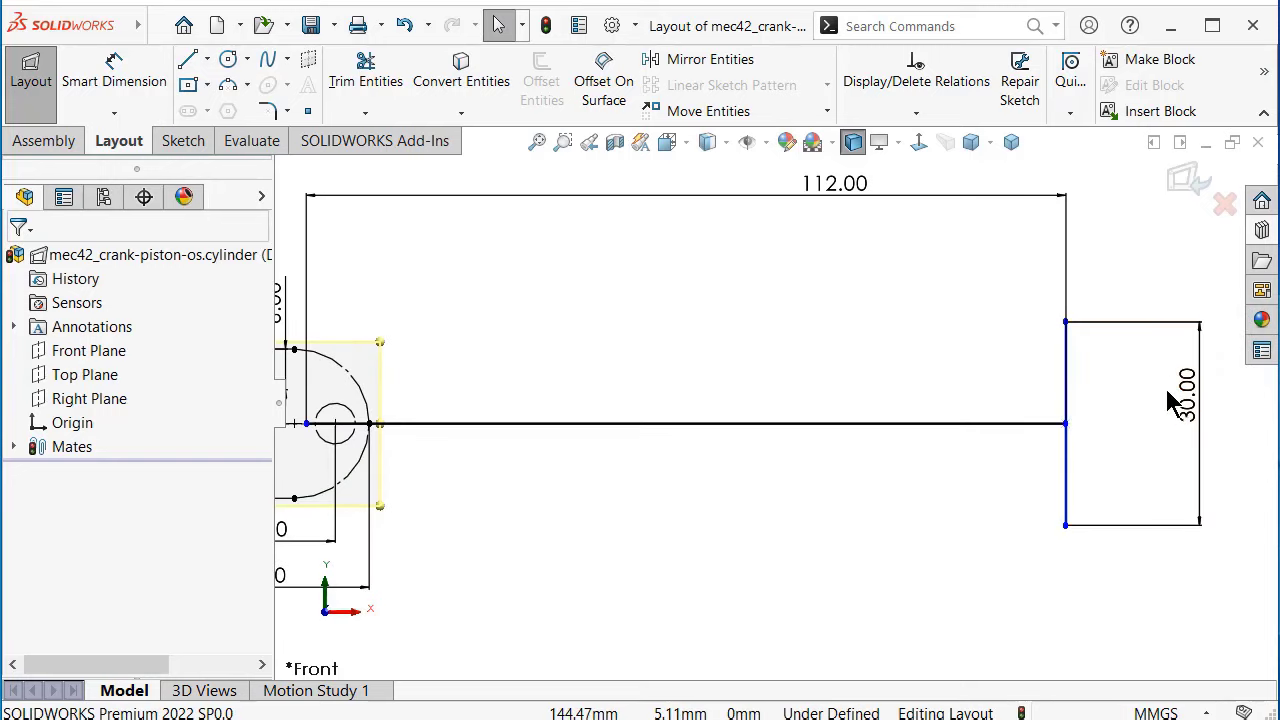
pyautogui.scroll(2, 1138, 403)
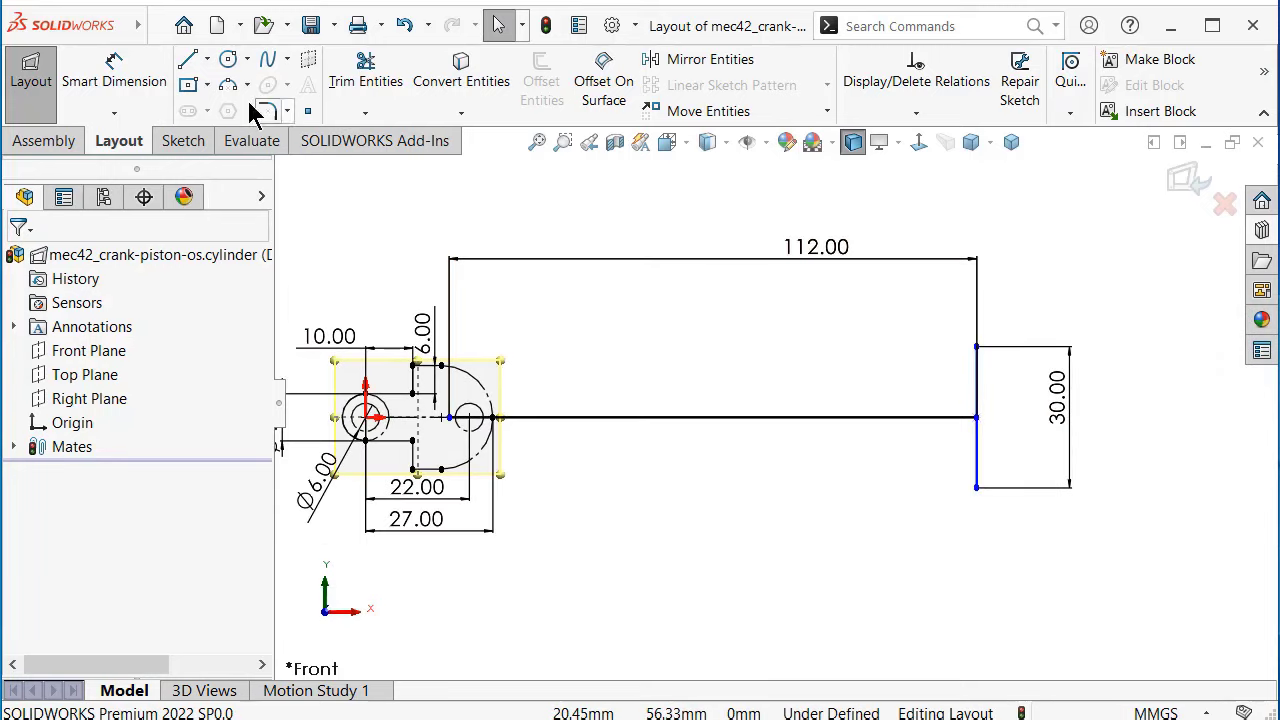
# Draw a corner rectangle enclosing the vertical line at the layout line's end
pyautogui.click(208, 86)
pyautogui.click(219, 112)
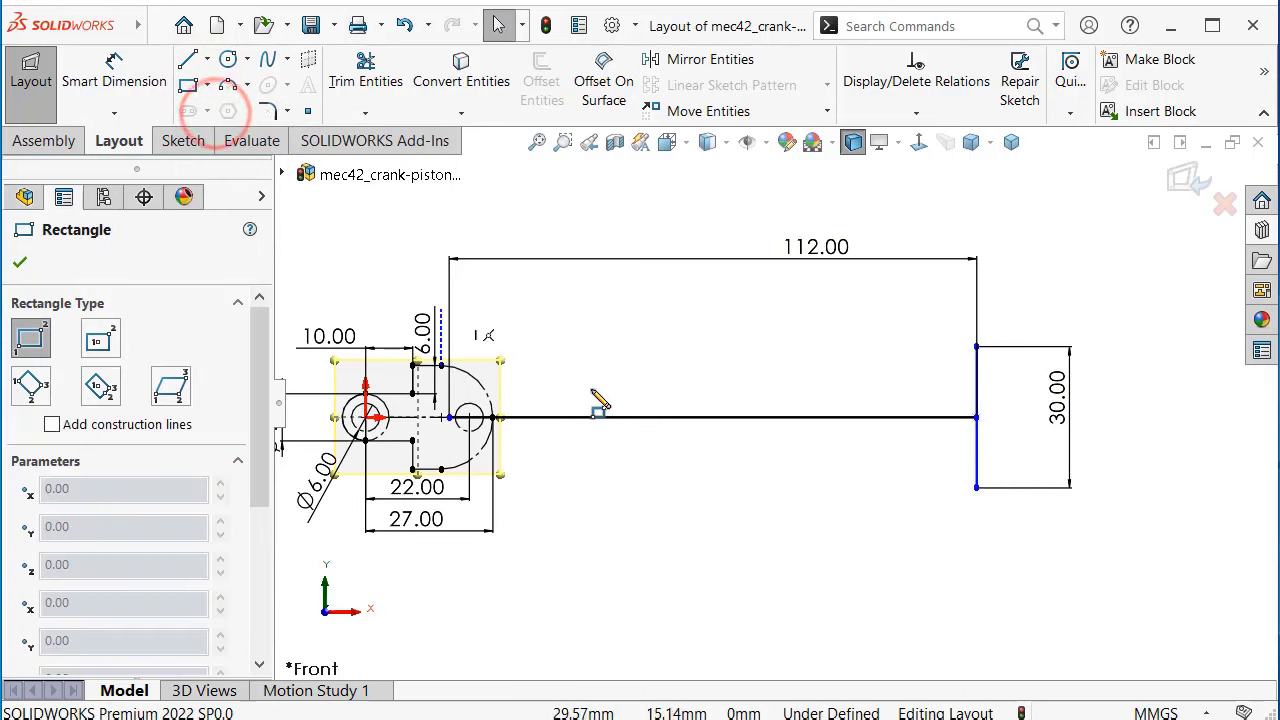
pyautogui.click(785, 347)
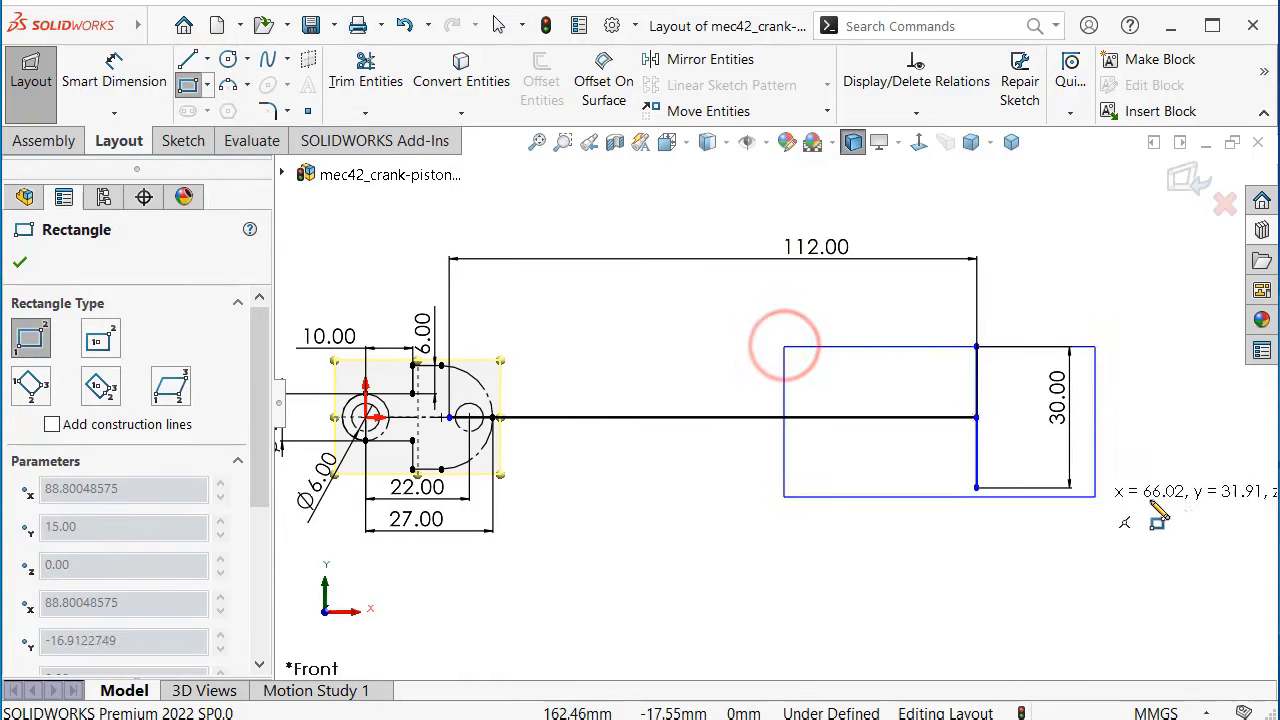
pyautogui.click(1155, 487)
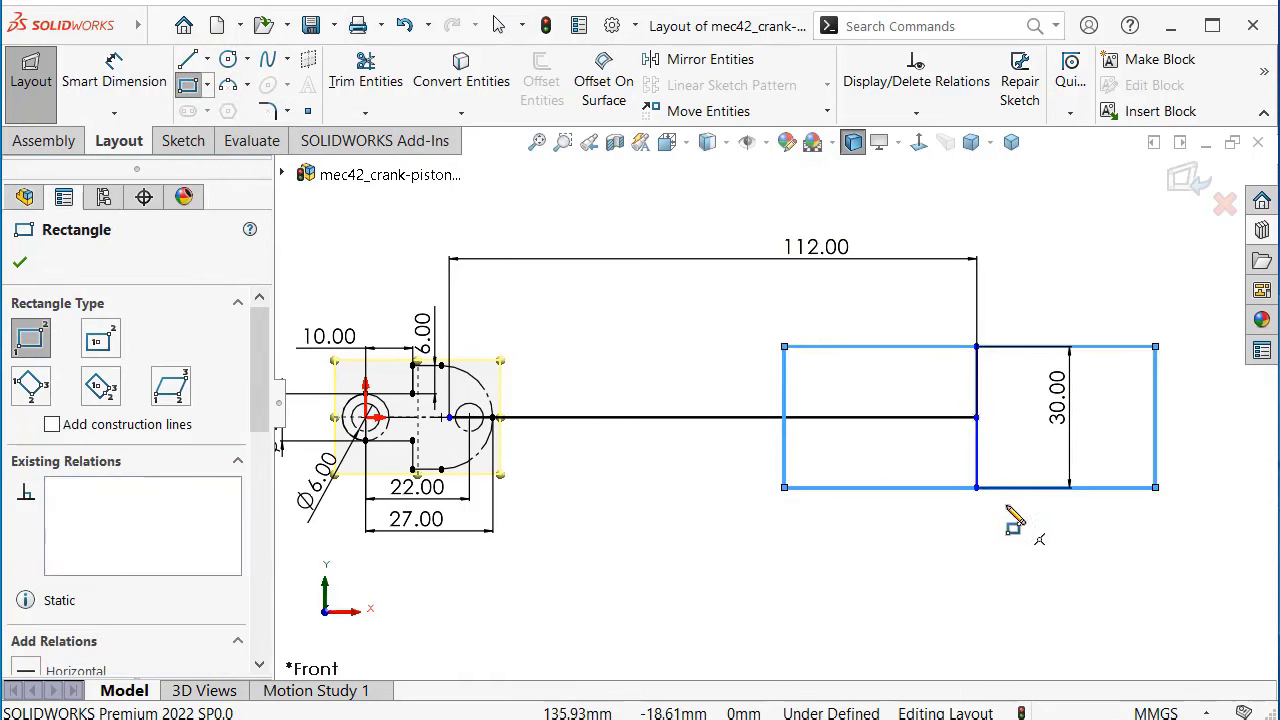
pyautogui.scroll(-2, 1006, 509)
pyautogui.press('Escape')
pyautogui.scroll(2, 1005, 455)
pyautogui.scroll(1, 950, 420)
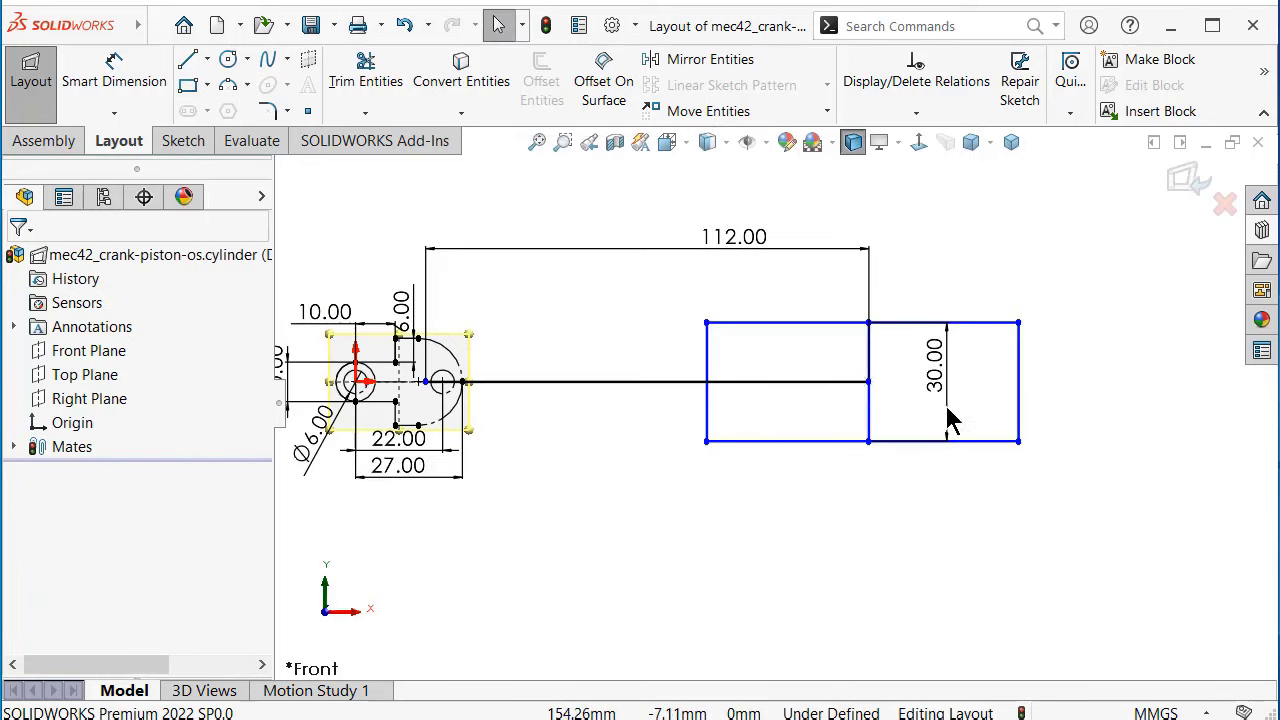
# Dimension the rectangle's bottom edge to a 68 mm width
pyautogui.moveTo(1030, 592); pyautogui.dragTo(1033, 472, button='right')
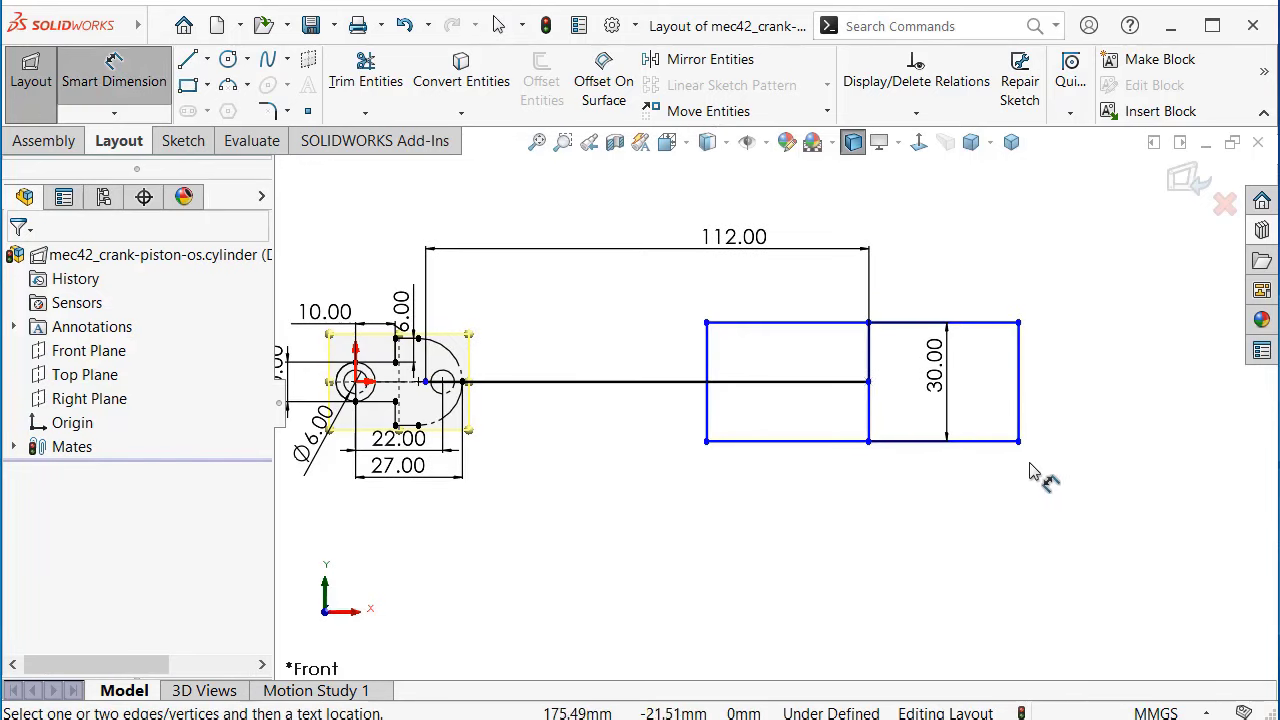
pyautogui.click(983, 446)
pyautogui.click(858, 545)
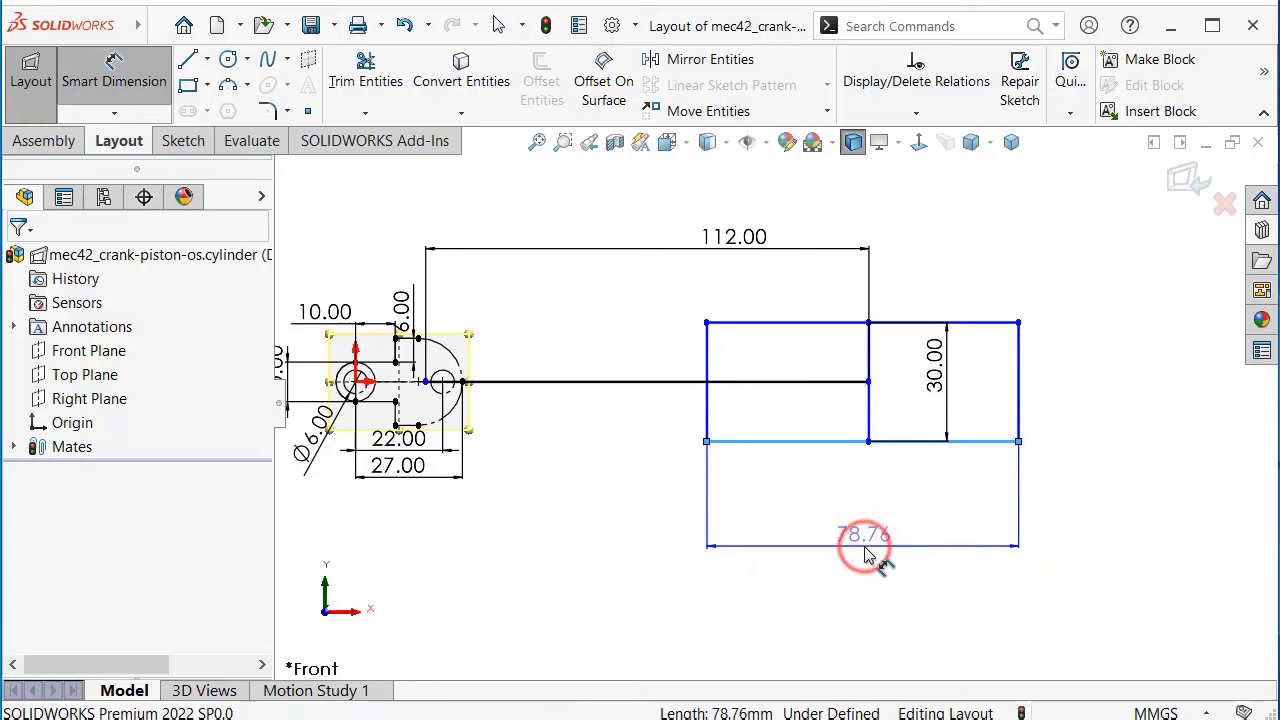
pyautogui.write('6')
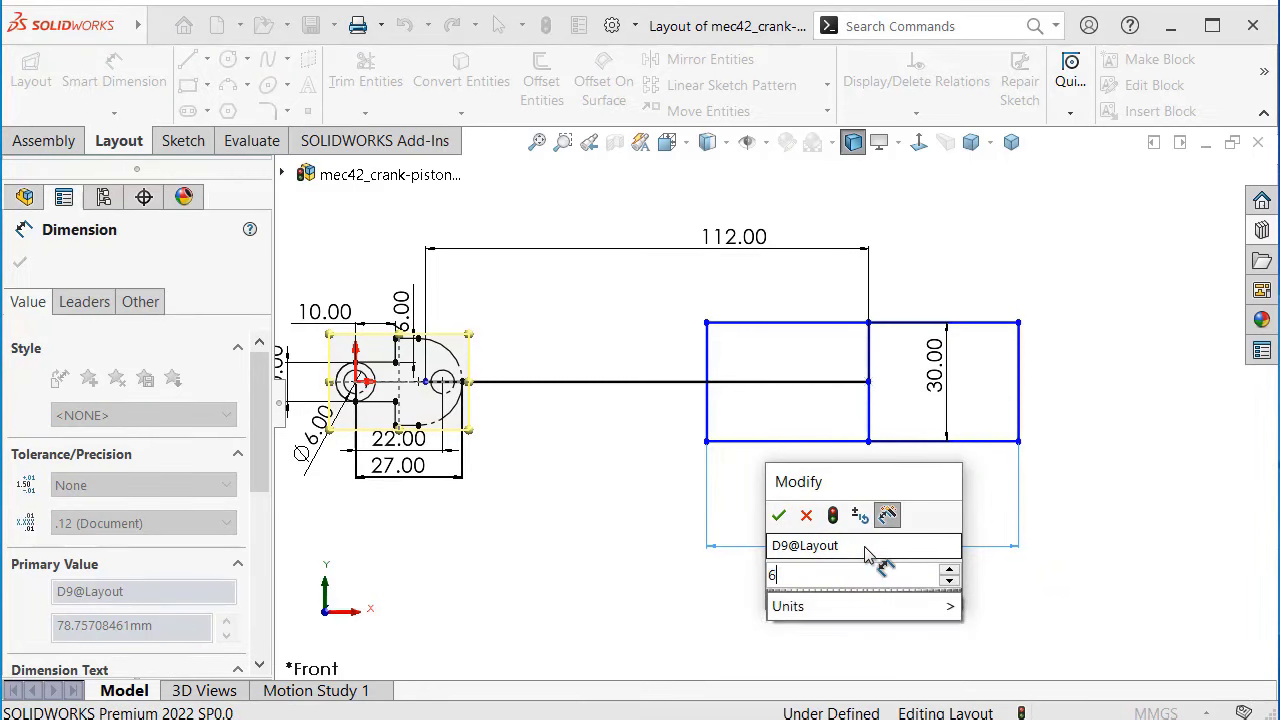
pyautogui.write('8')
pyautogui.press('Return')
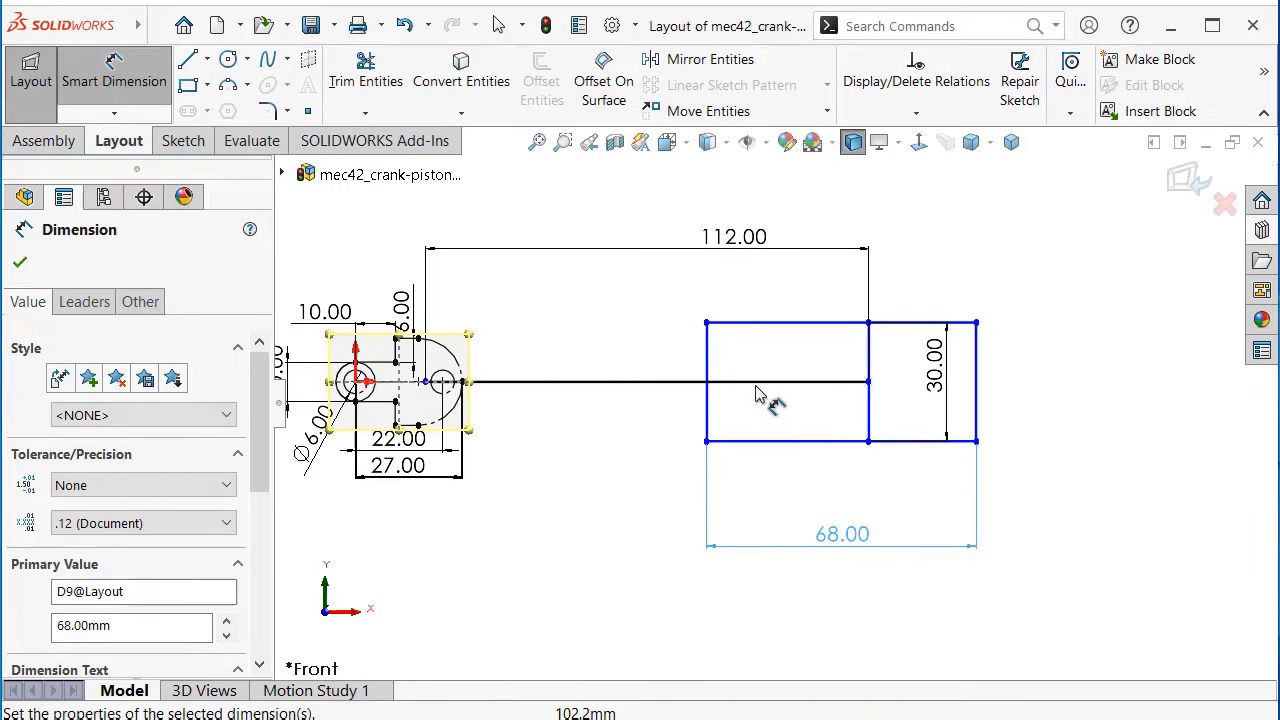
pyautogui.scroll(-1, 749, 366)
pyautogui.scroll(-1, 737, 366)
pyautogui.scroll(-1, 700, 383)
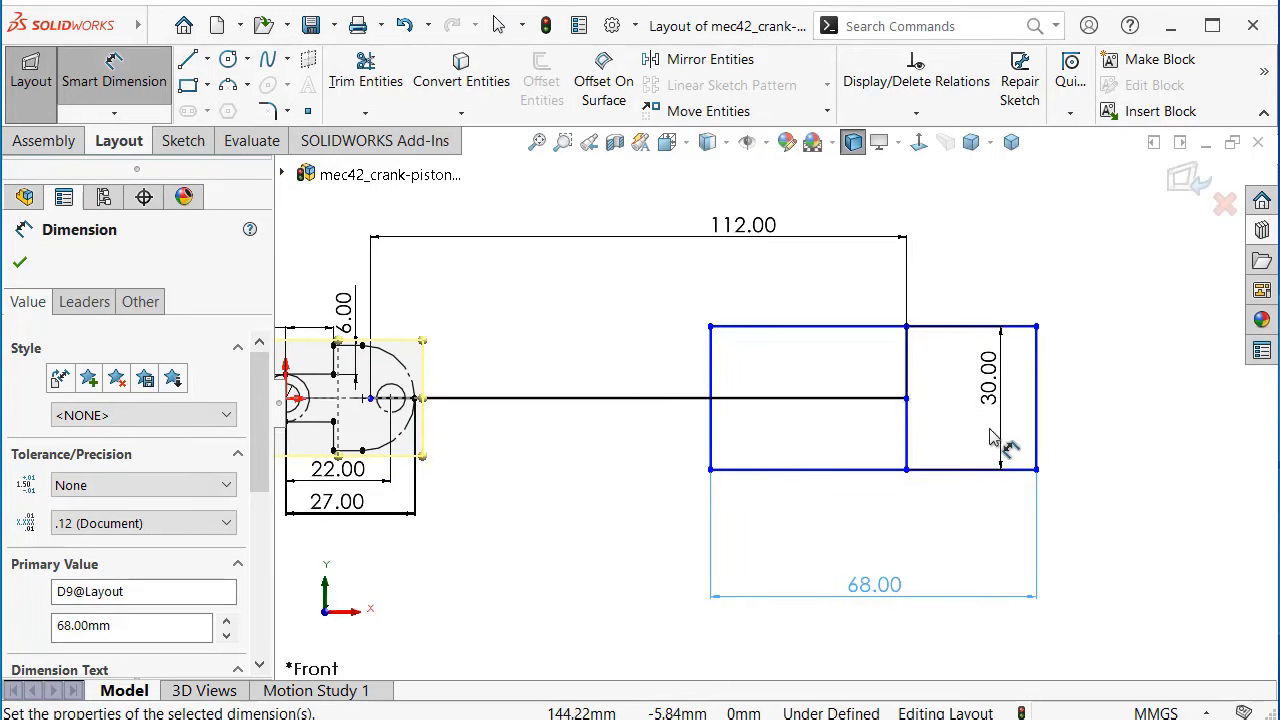
# Dimension the left circle centre to the rectangle's right edge as 136 mm
pyautogui.click(1038, 438)
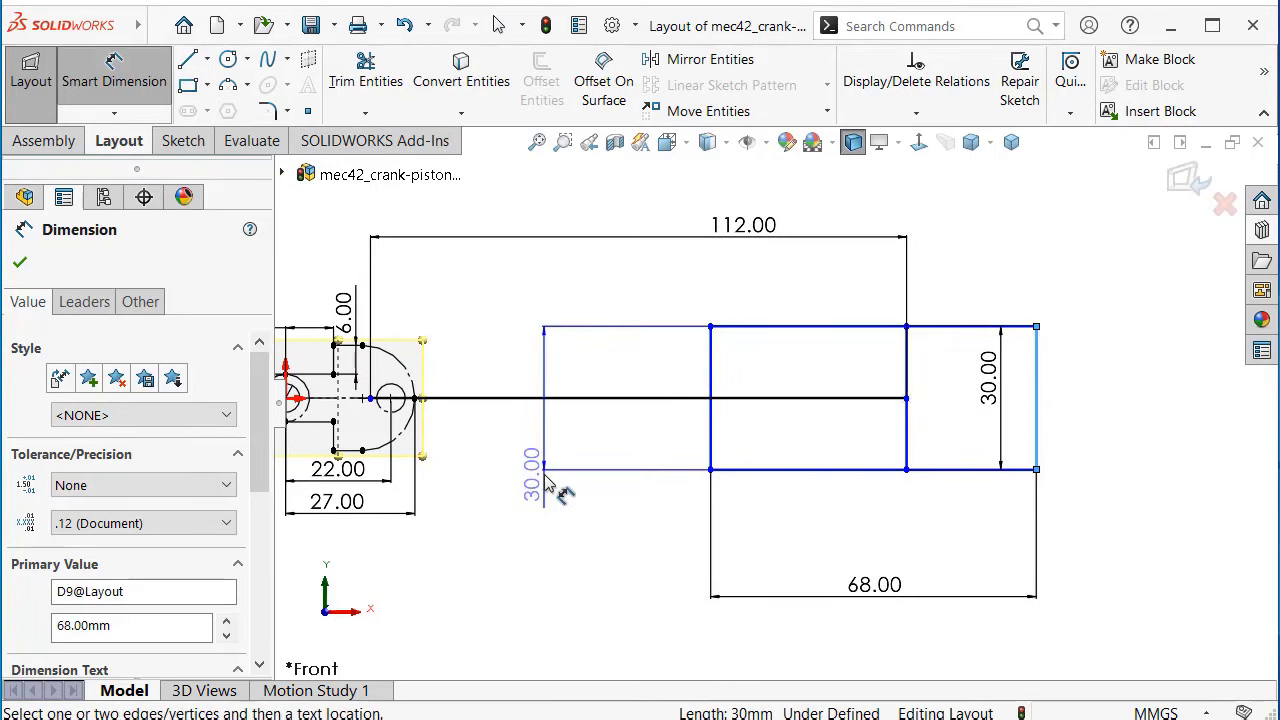
pyautogui.scroll(1, 443, 514)
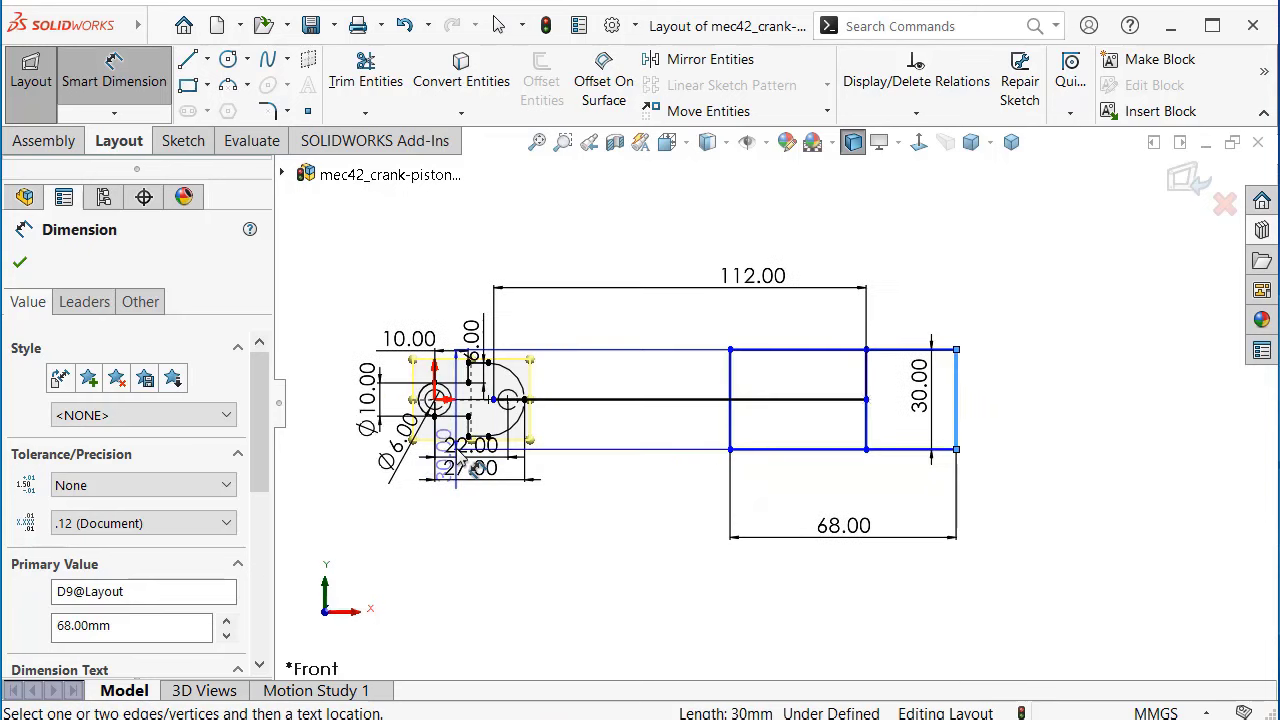
pyautogui.click(434, 399)
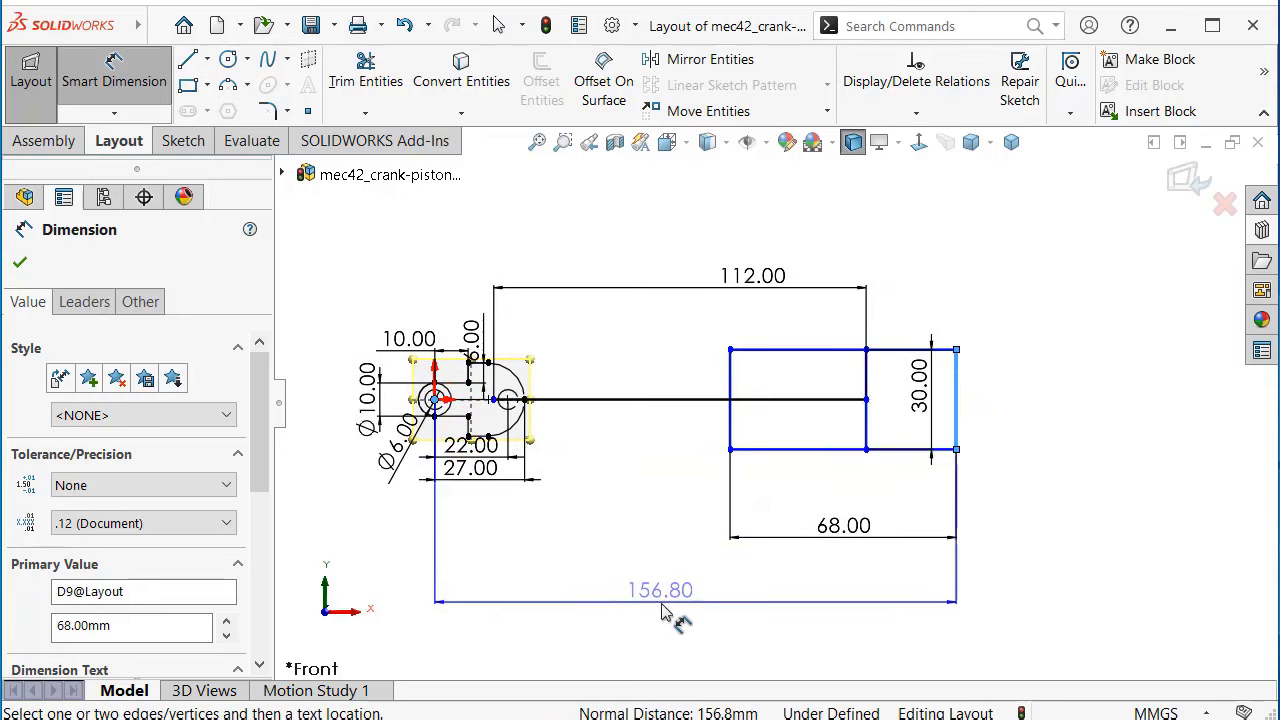
pyautogui.click(781, 620)
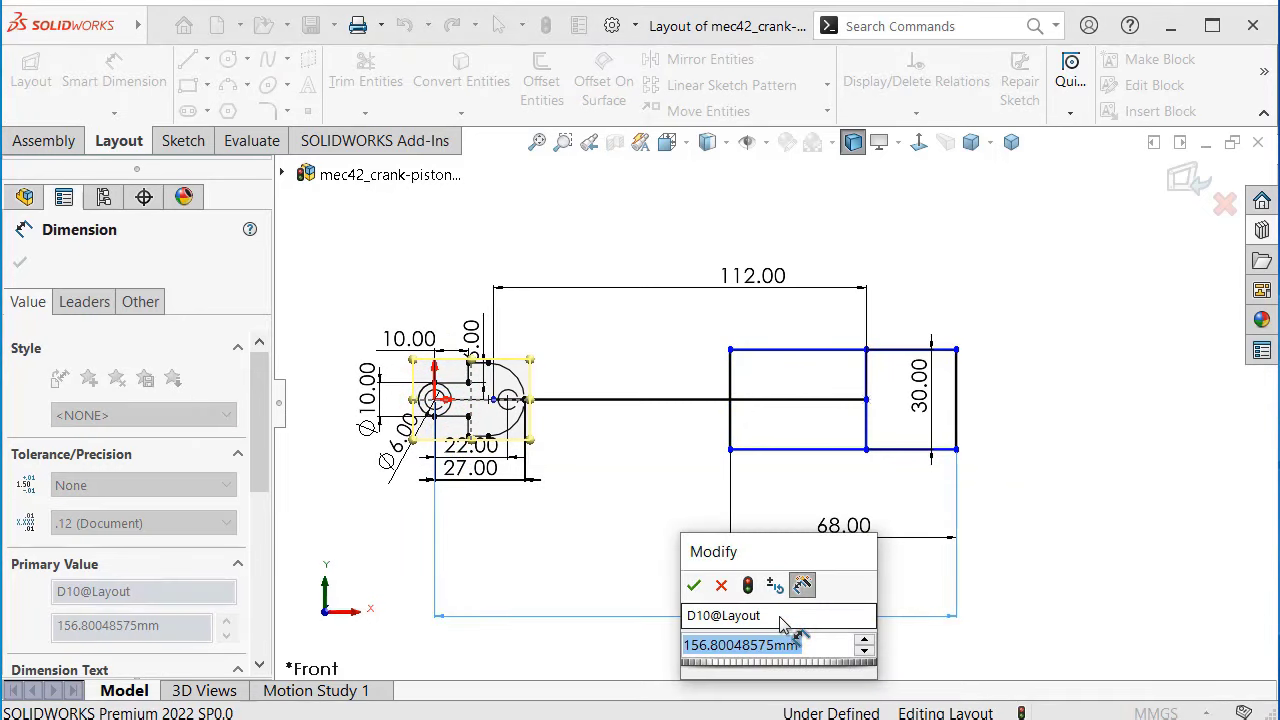
pyautogui.write('136')
pyautogui.press('Return')
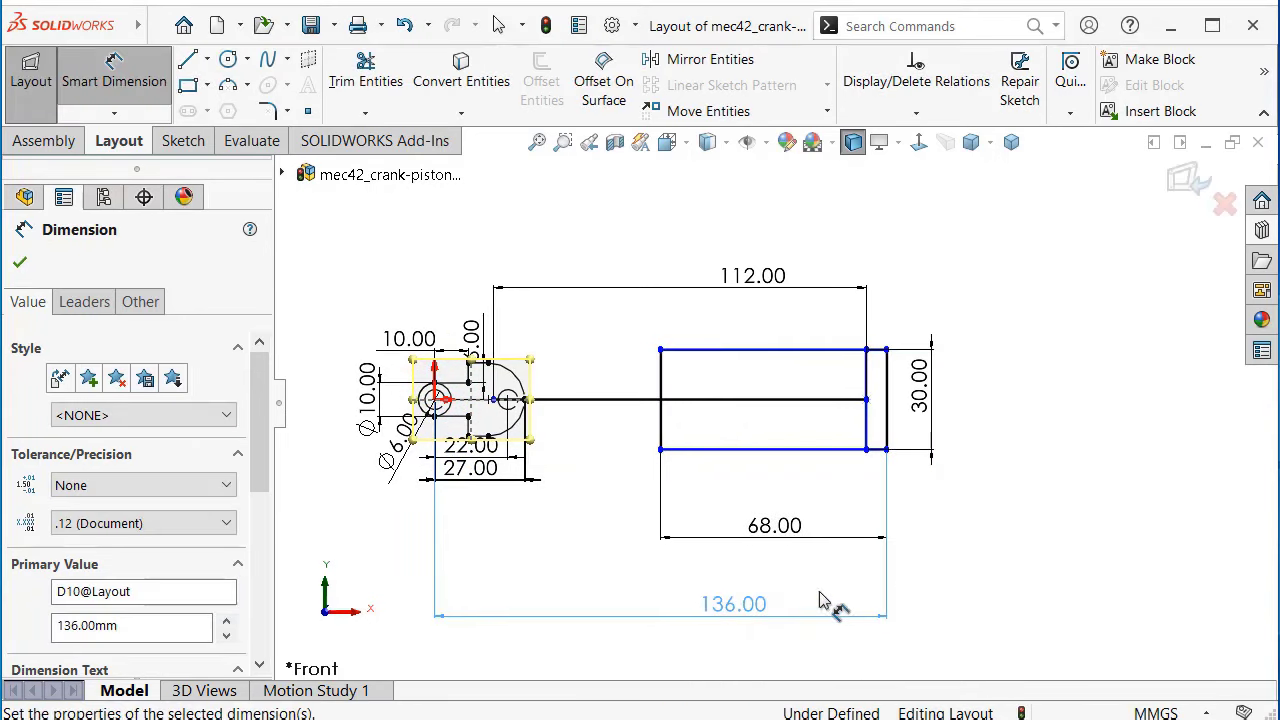
# Move the 68.00 and 112.00 dimension labels to tidier positions
pyautogui.scroll(-2, 838, 530)
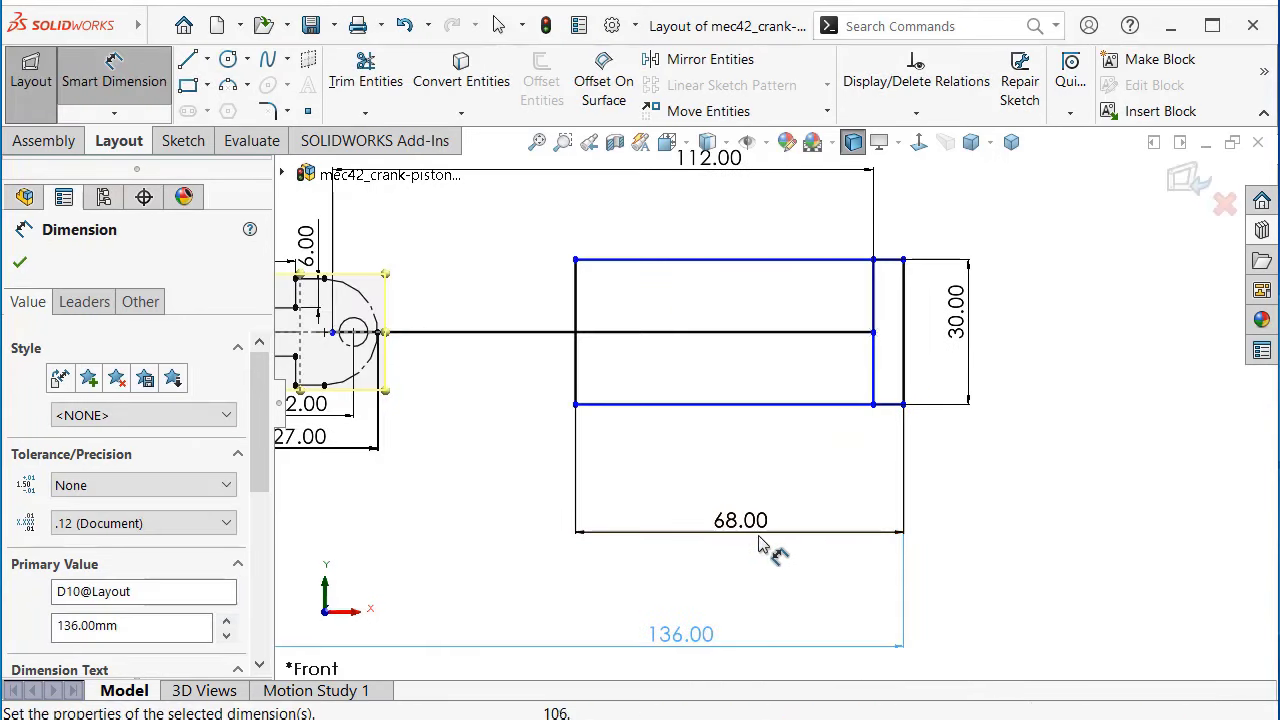
pyautogui.moveTo(765, 533); pyautogui.dragTo(781, 494)
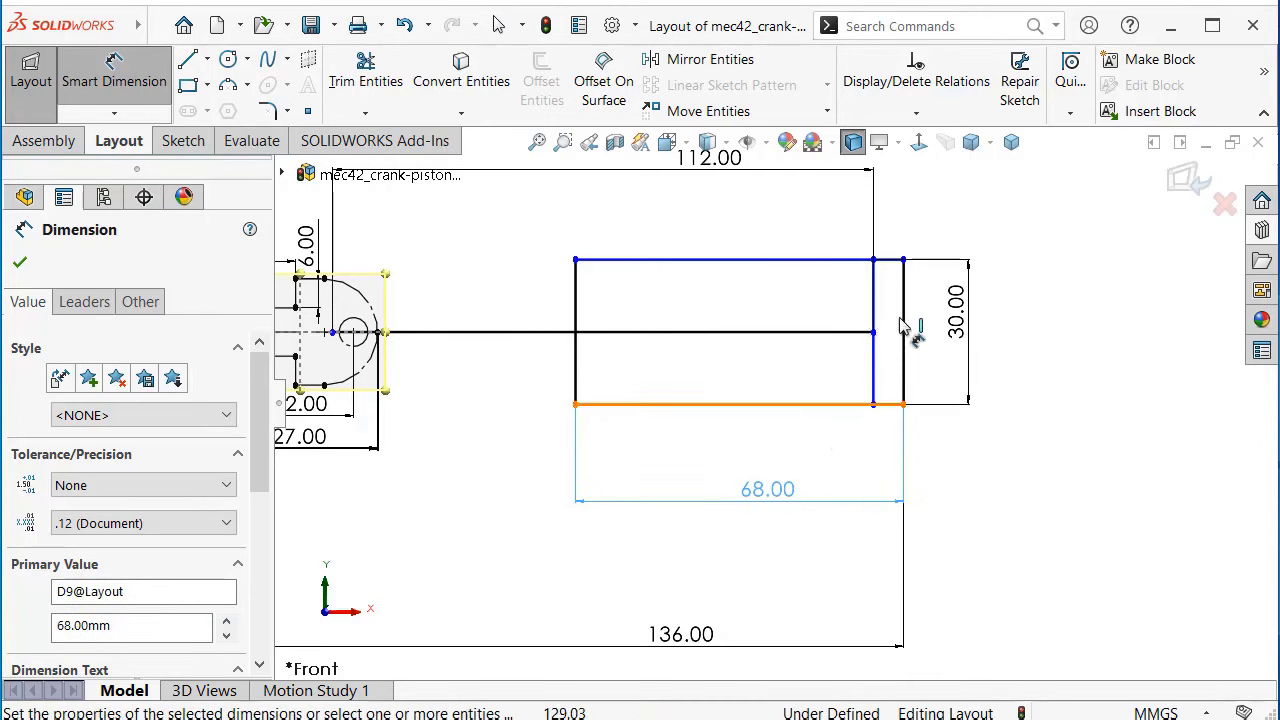
pyautogui.scroll(-2, 855, 240)
pyautogui.scroll(3, 600, 257)
pyautogui.scroll(-2, 677, 294)
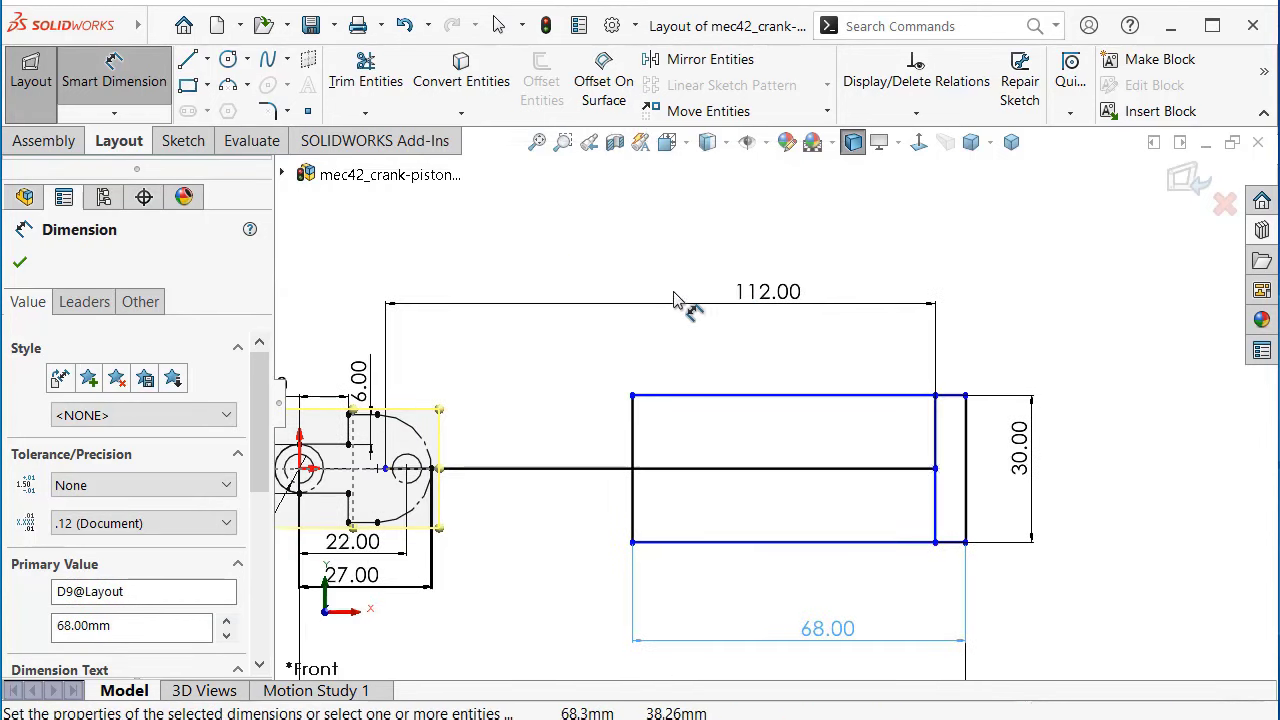
pyautogui.moveTo(768, 288); pyautogui.dragTo(828, 316)
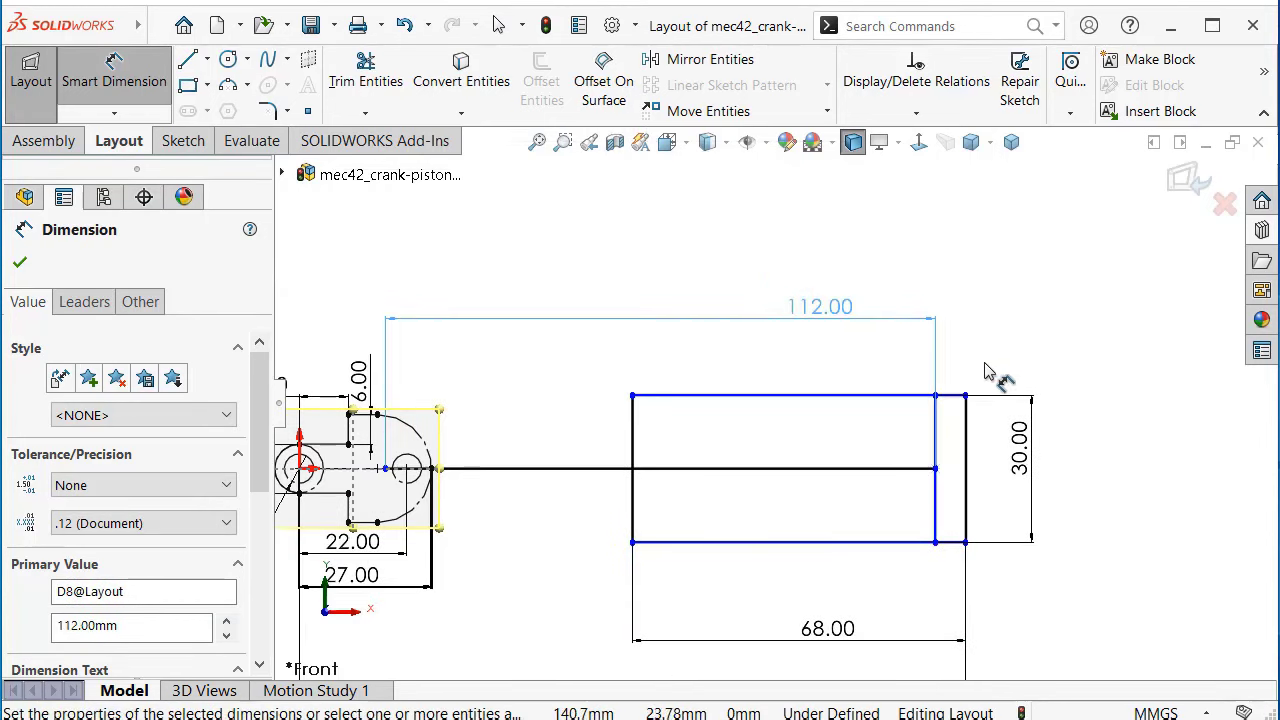
# Set a 6 mm gap between the vertical line and the rectangle's right edge
pyautogui.click(938, 425)
pyautogui.click(966, 422)
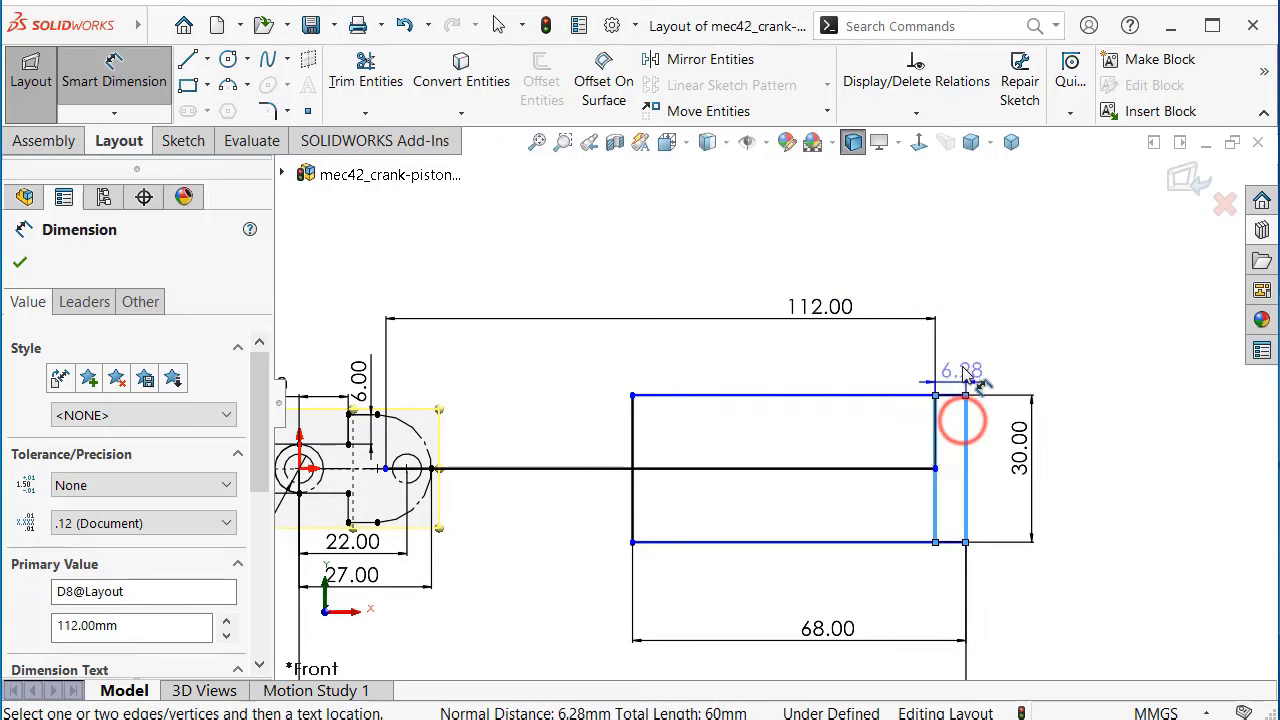
pyautogui.scroll(-3, 967, 357)
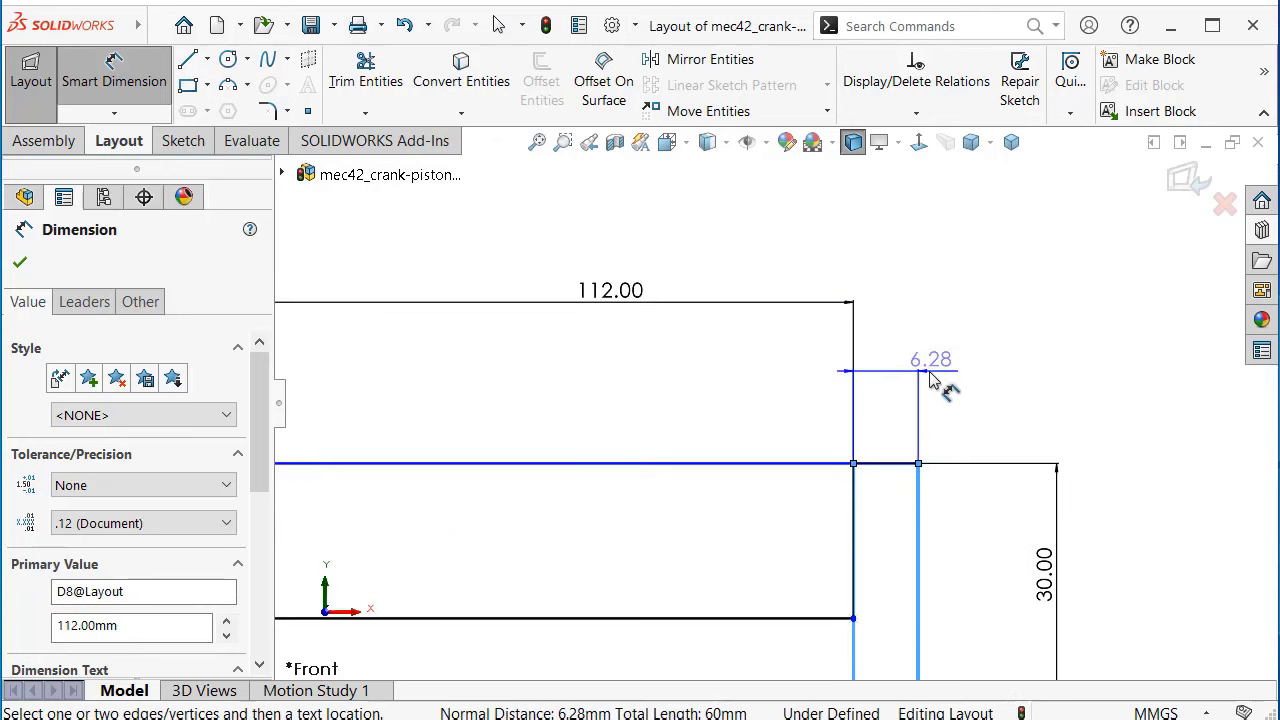
pyautogui.scroll(3, 930, 378)
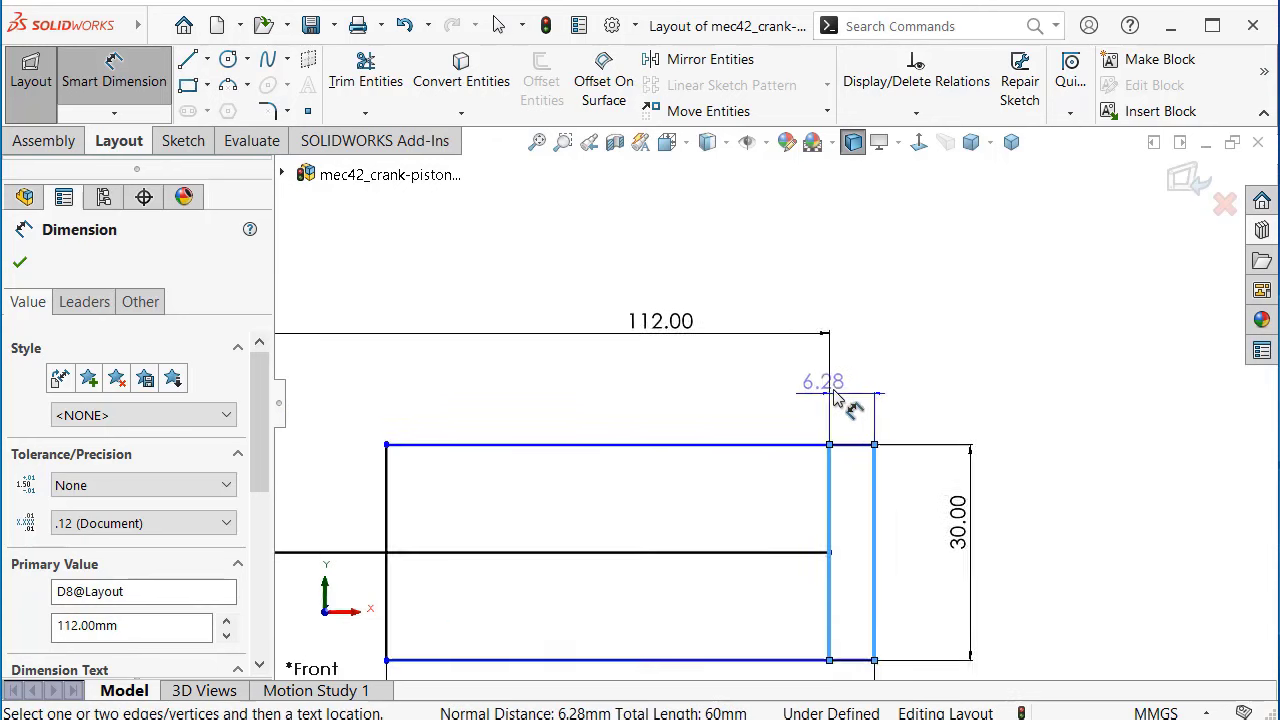
pyautogui.click(777, 400)
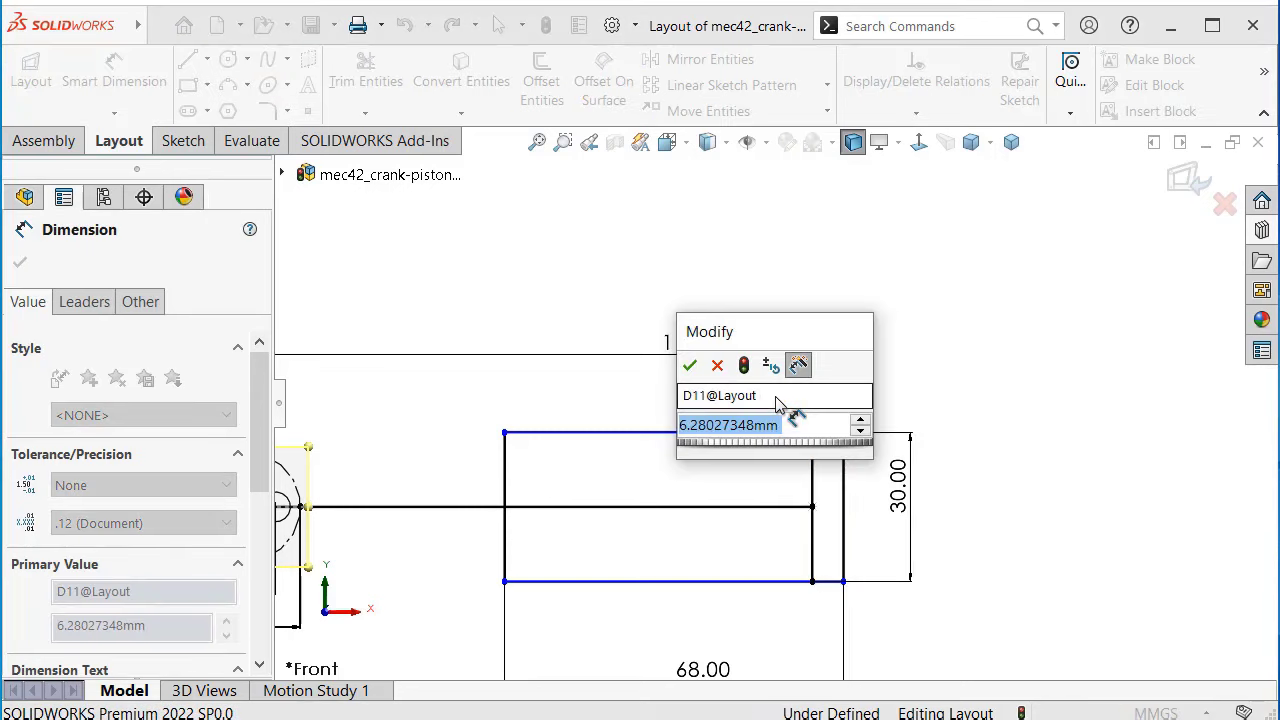
pyautogui.write('6')
pyautogui.press('Return')
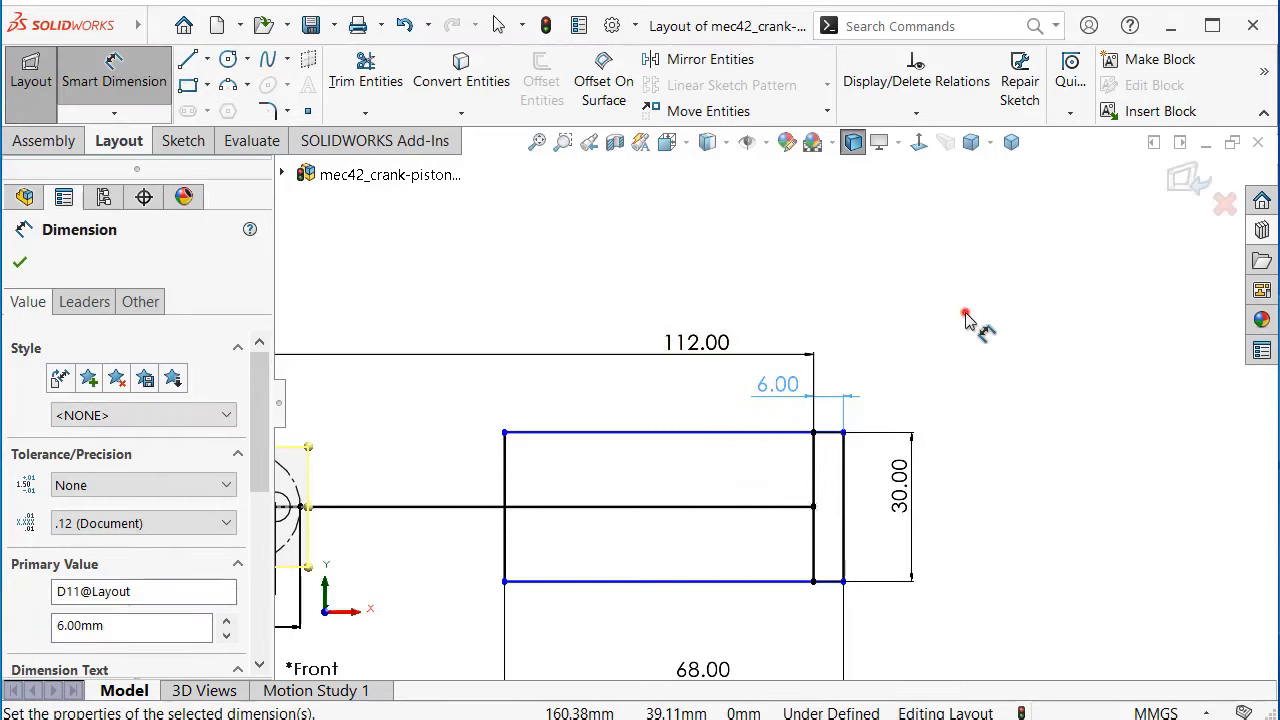
pyautogui.click(965, 312)
pyautogui.scroll(2, 500, 485)
pyautogui.scroll(-3, 490, 488)
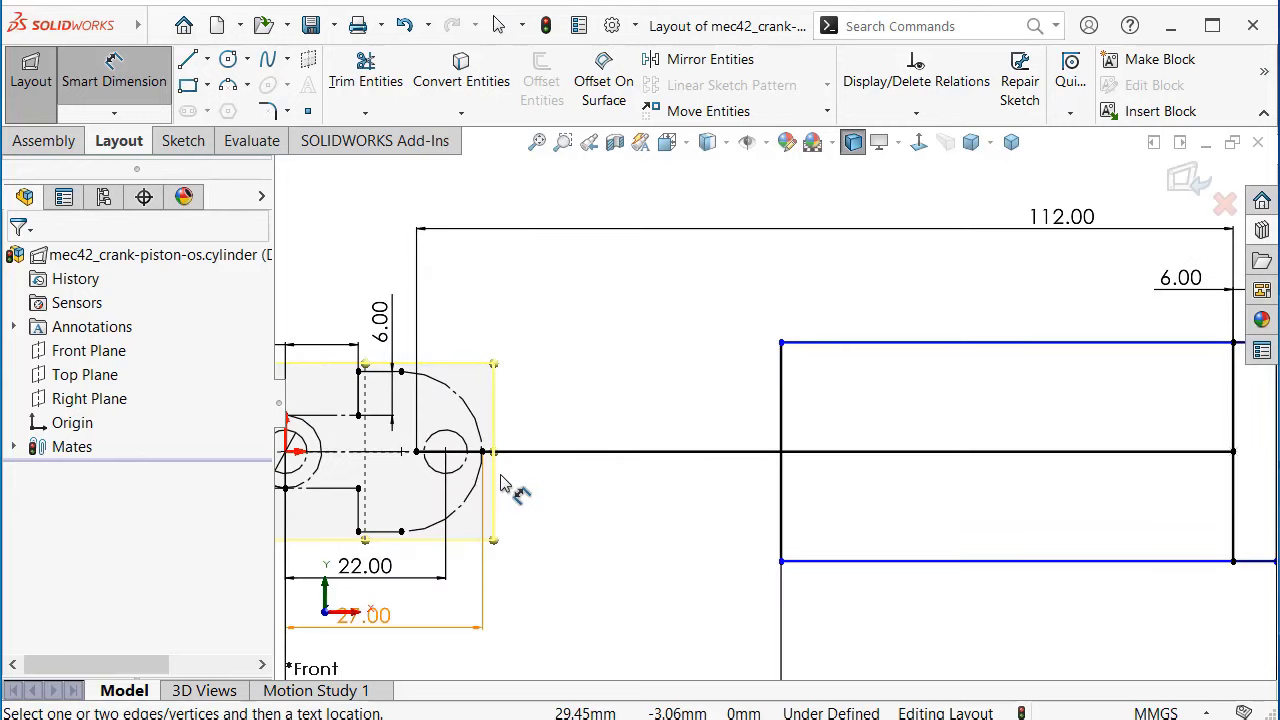
pyautogui.scroll(-2, 505, 485)
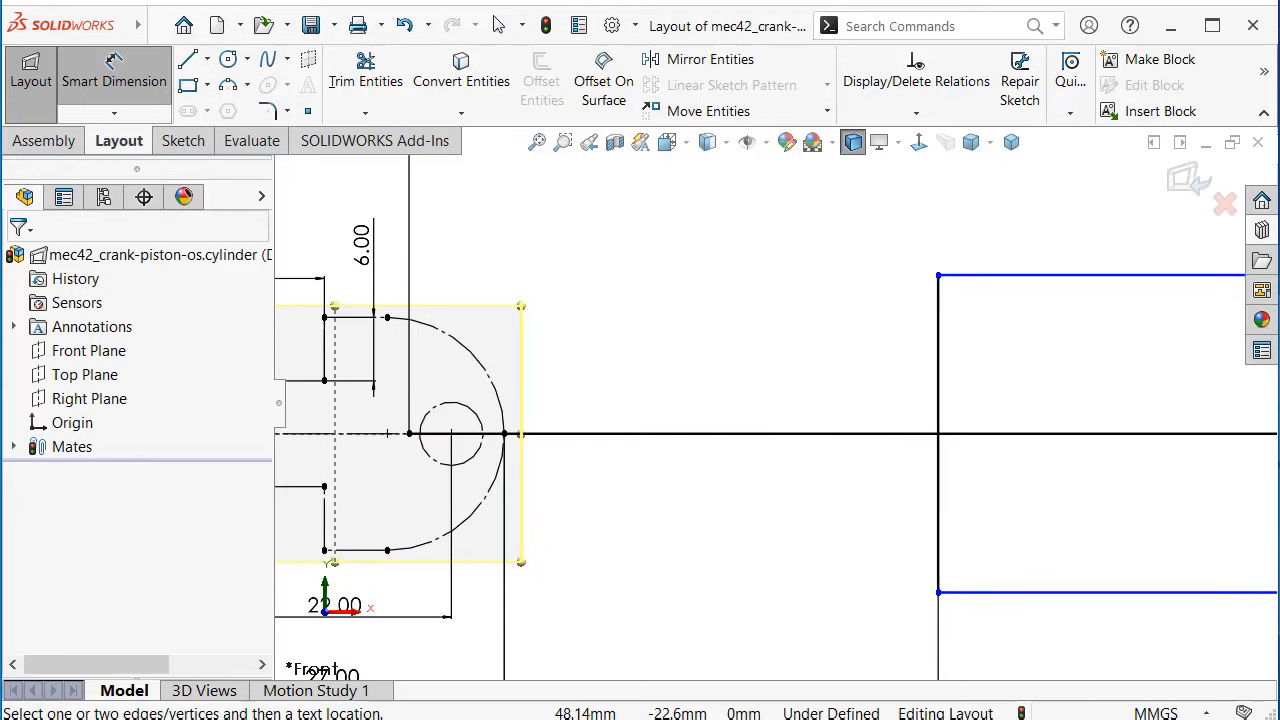
pyautogui.scroll(3, 986, 443)
pyautogui.scroll(-2, 1029, 377)
pyautogui.scroll(-2, 1034, 337)
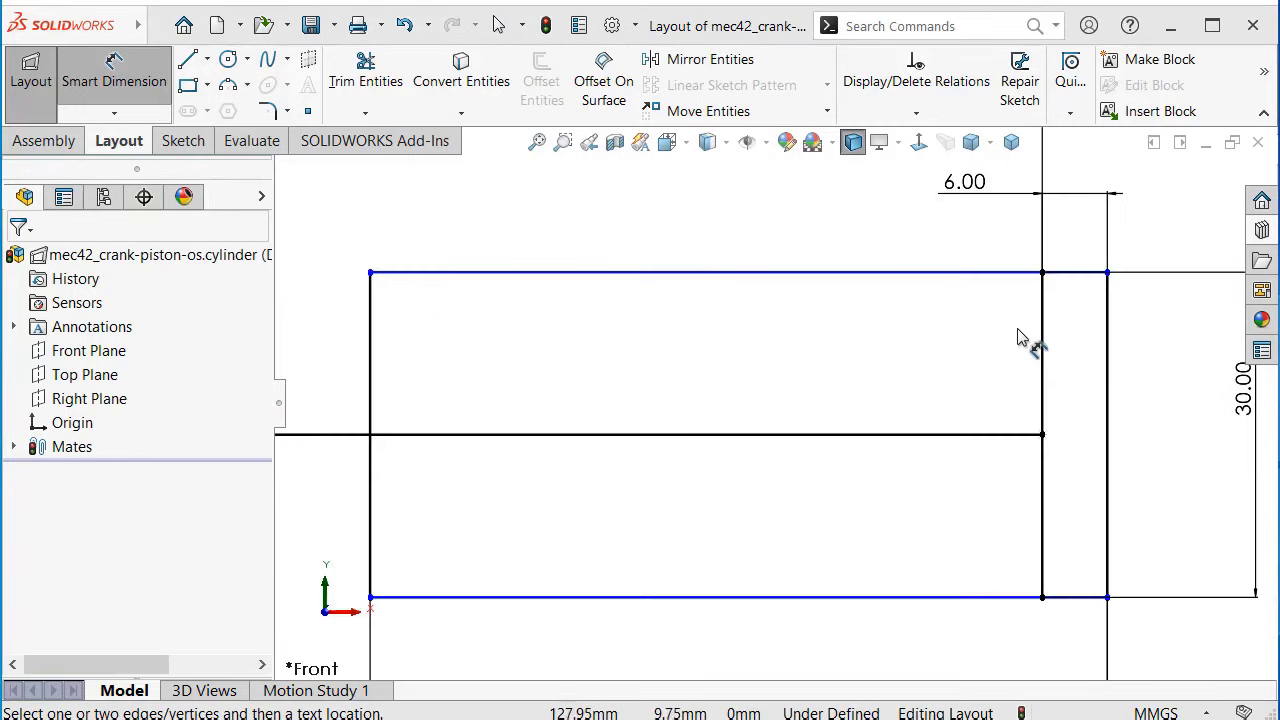
# Make the rectangle's top line coincident with the 30 mm line's upper endpoint
pyautogui.click(986, 271)
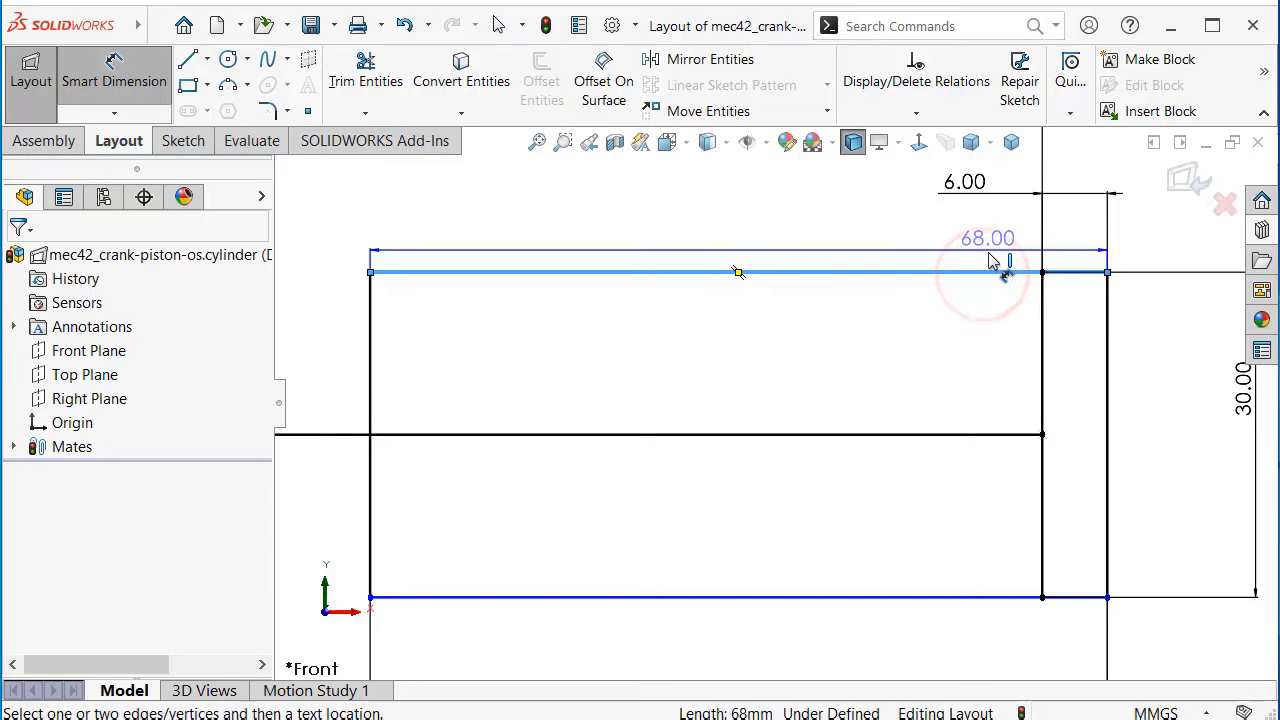
pyautogui.press('Escape')
pyautogui.press('Escape')
pyautogui.moveTo(1000, 272); pyautogui.dragTo(1020, 236)
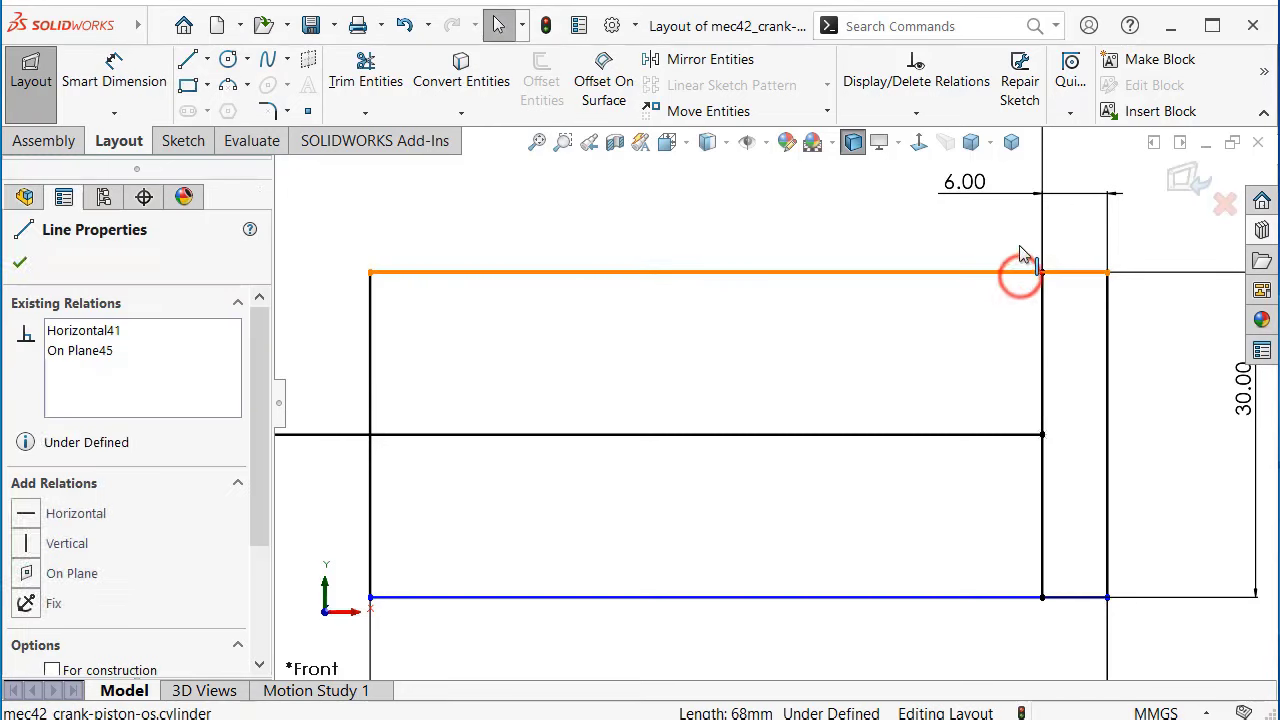
pyautogui.click(968, 300)
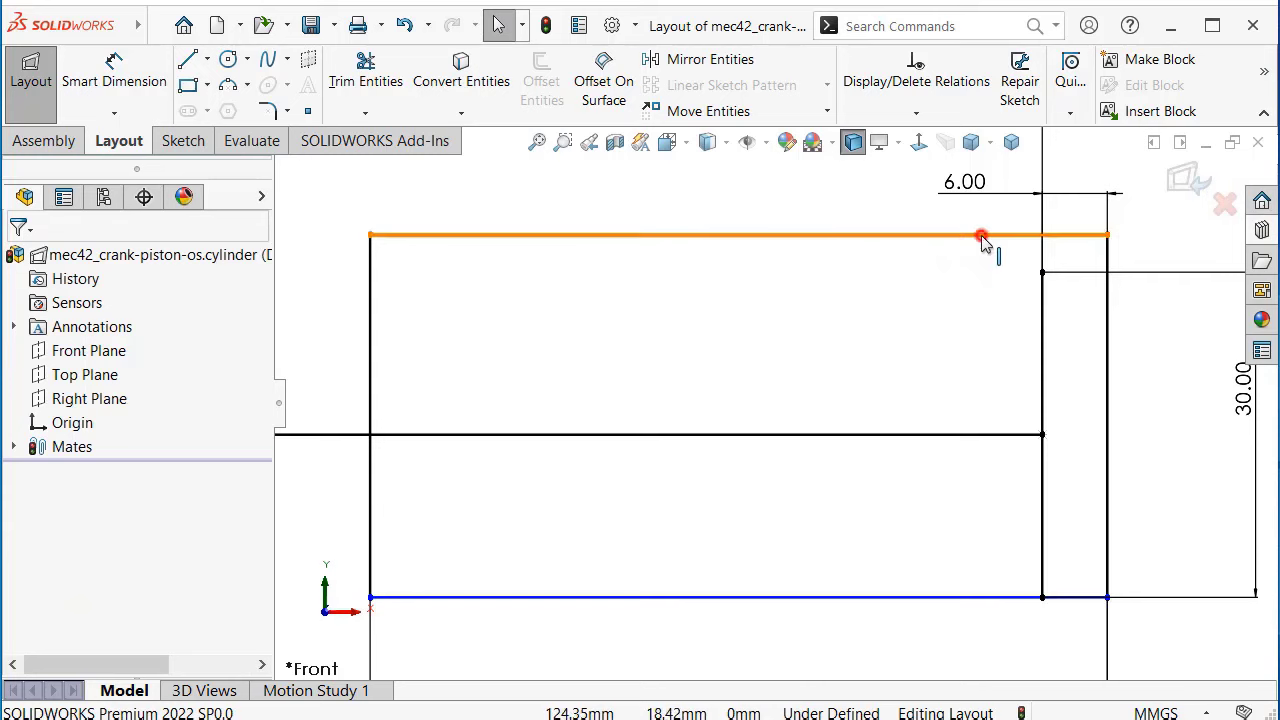
pyautogui.click(980, 235)
pyautogui.keyDown('ctrl'); pyautogui.click(1043, 273); pyautogui.keyUp('ctrl')
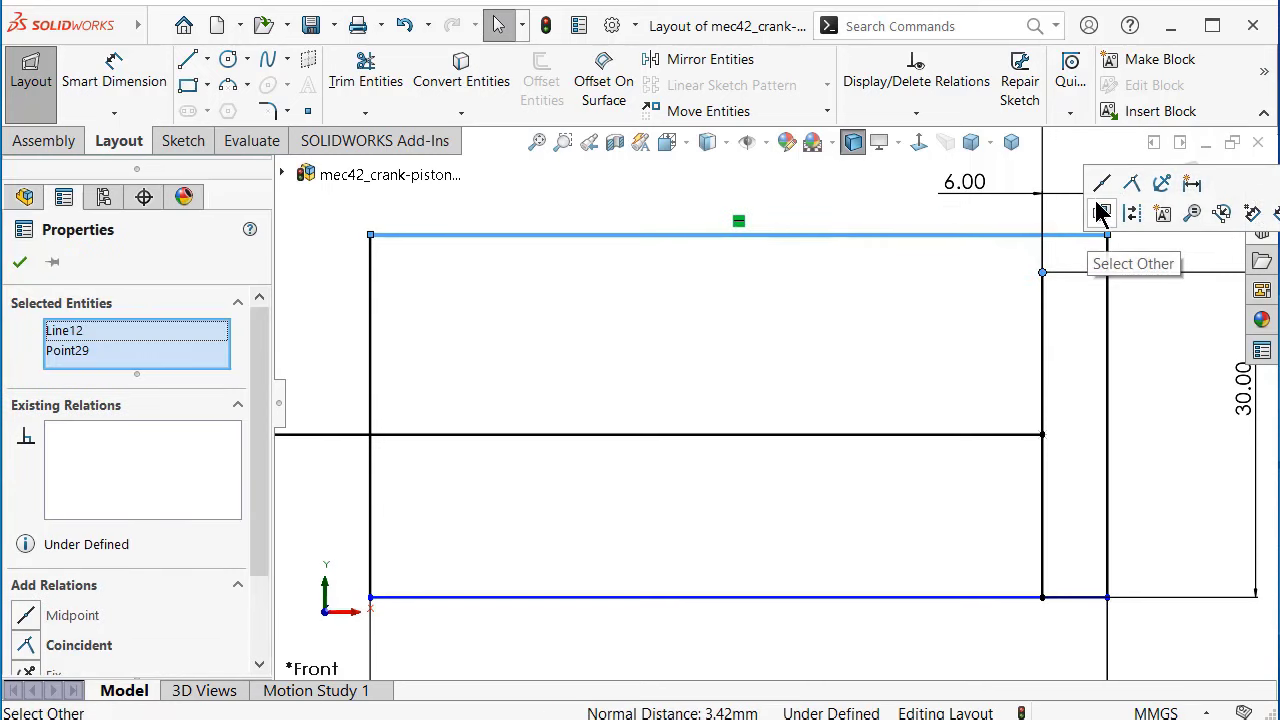
pyautogui.click(1130, 186)
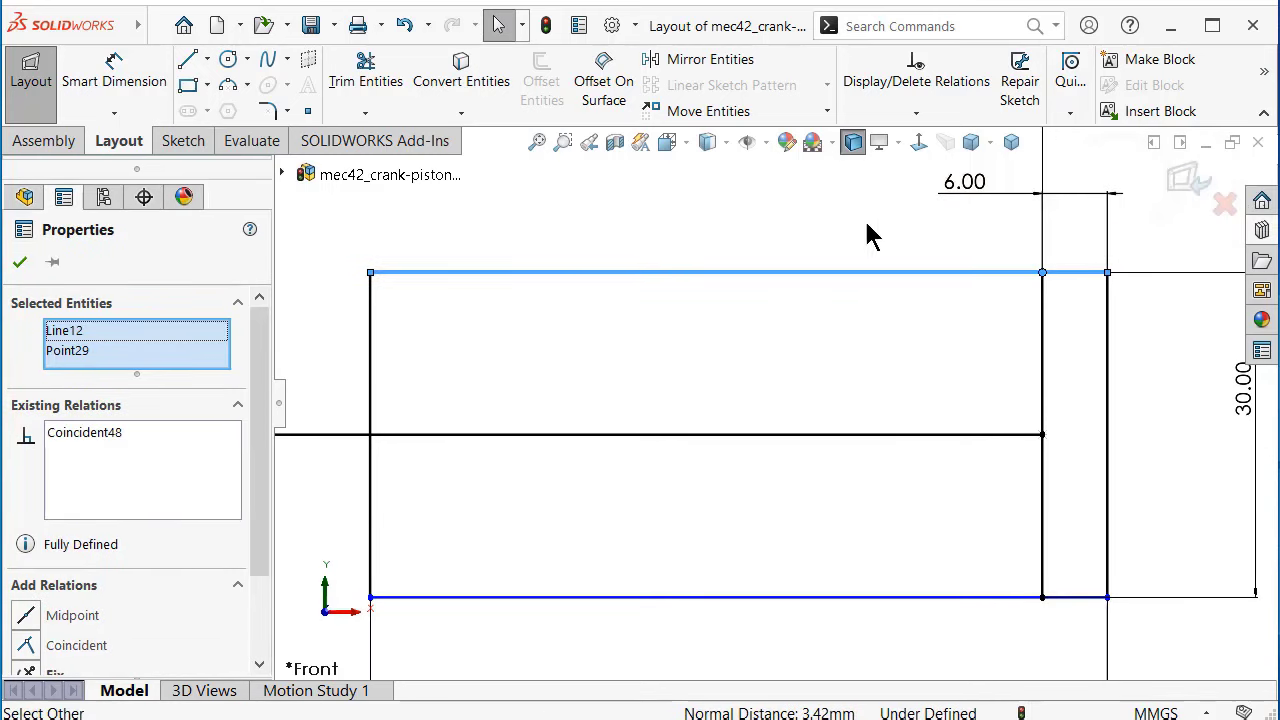
pyautogui.click(845, 222)
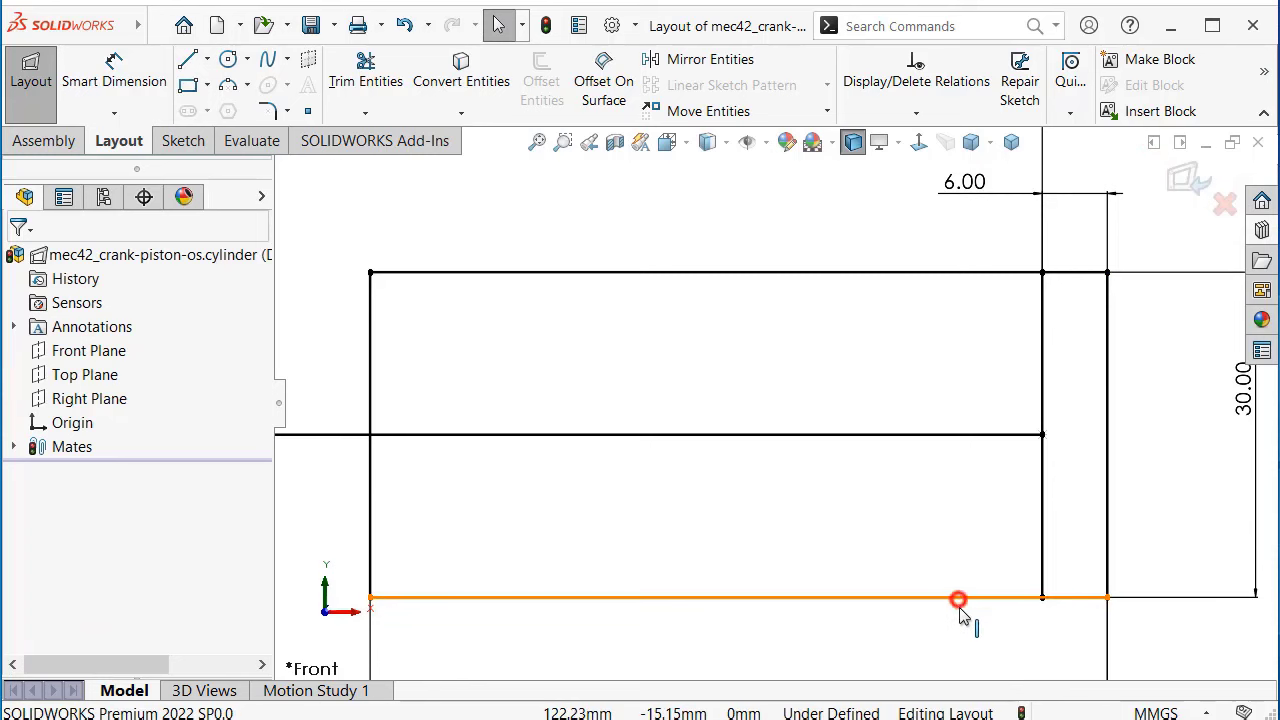
# Make the rectangle's bottom line coincident with the 30 mm line's lower endpoint
pyautogui.moveTo(958, 598); pyautogui.dragTo(968, 641)
pyautogui.keyDown('ctrl'); pyautogui.click(1042, 598); pyautogui.keyUp('ctrl')
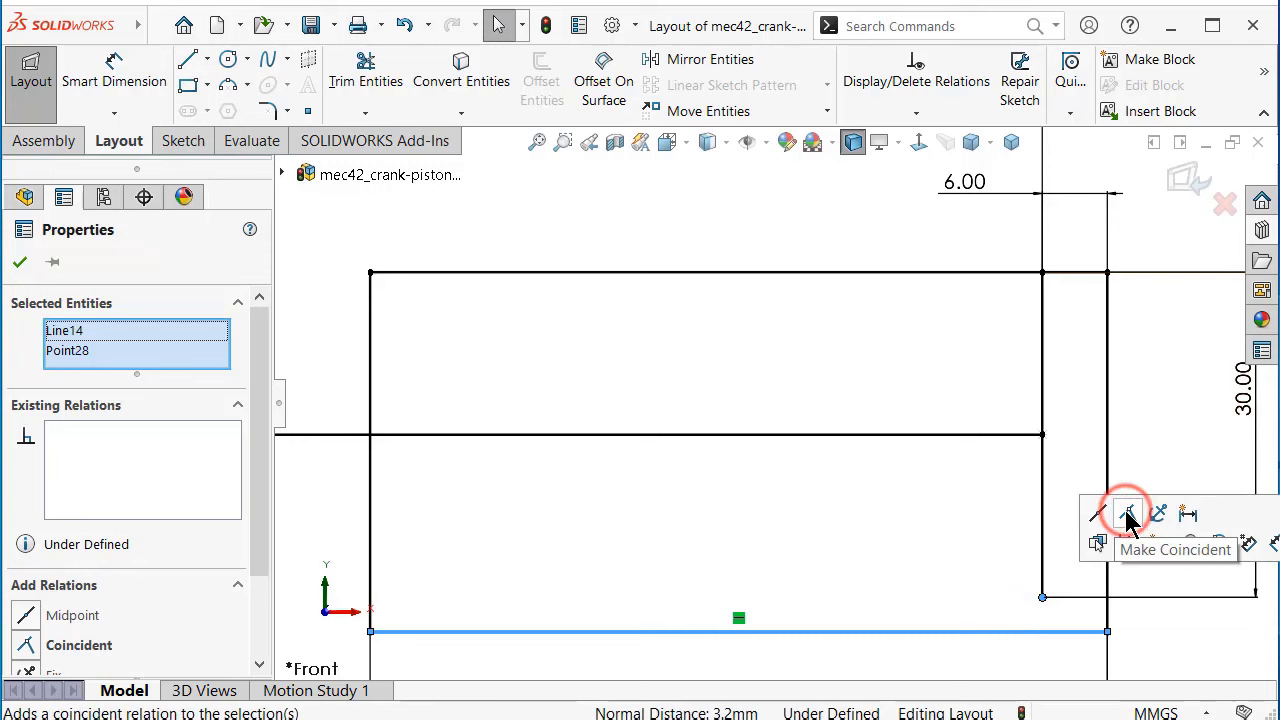
pyautogui.click(1128, 516)
pyautogui.click(914, 337)
pyautogui.scroll(2, 875, 325)
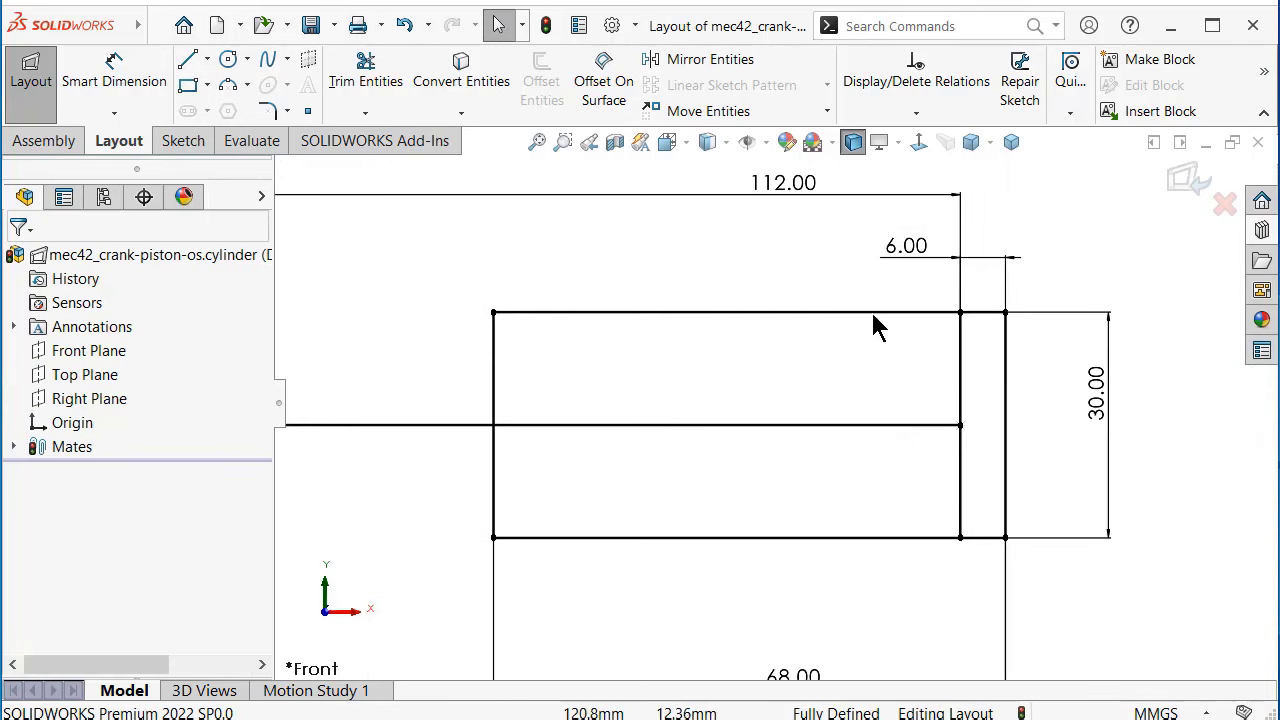
# Convert all four rectangle edges to construction geometry using Select Chain
pyautogui.click(849, 311)
pyautogui.rightClick(851, 318)
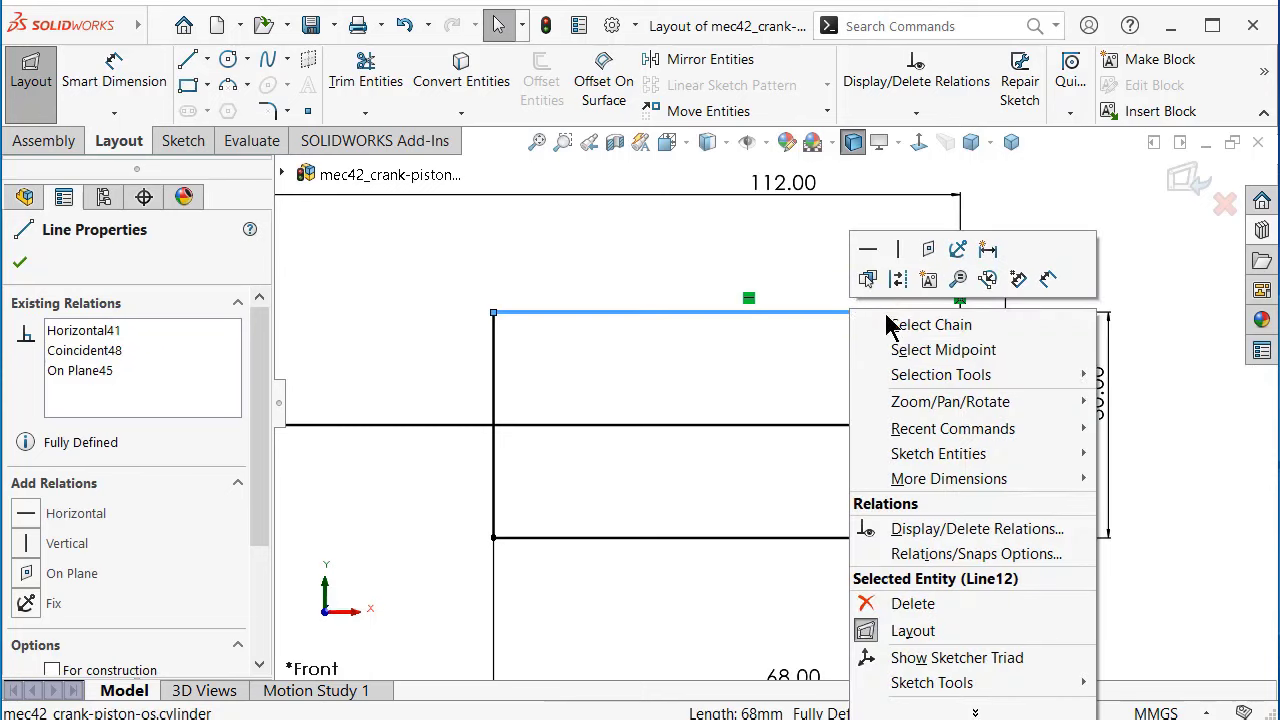
pyautogui.click(897, 321)
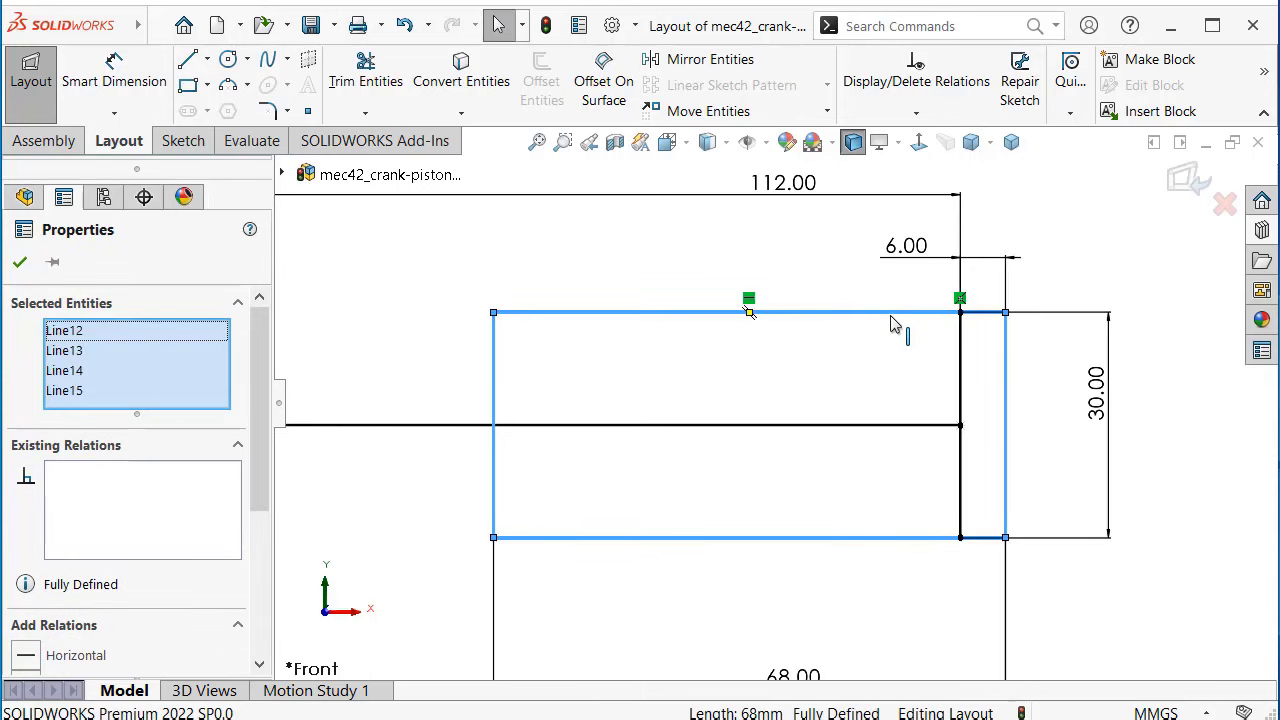
pyautogui.moveTo(262, 451); pyautogui.dragTo(268, 603)
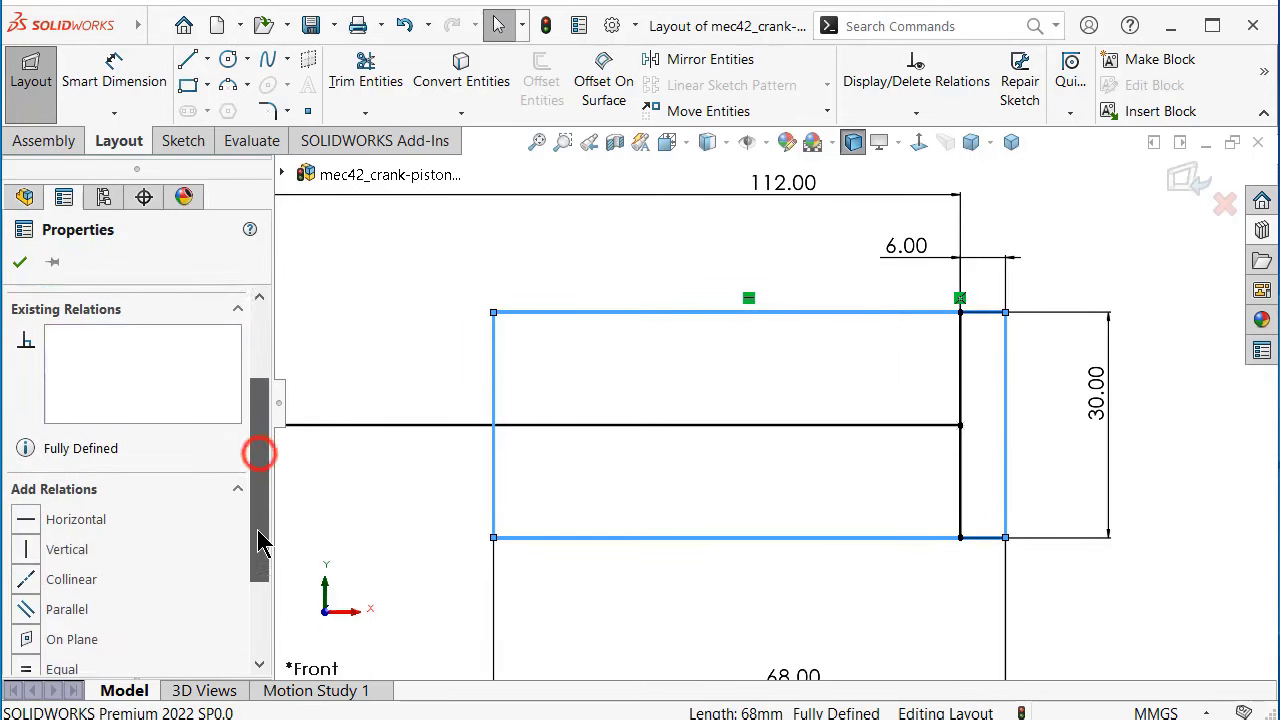
pyautogui.click(78, 632)
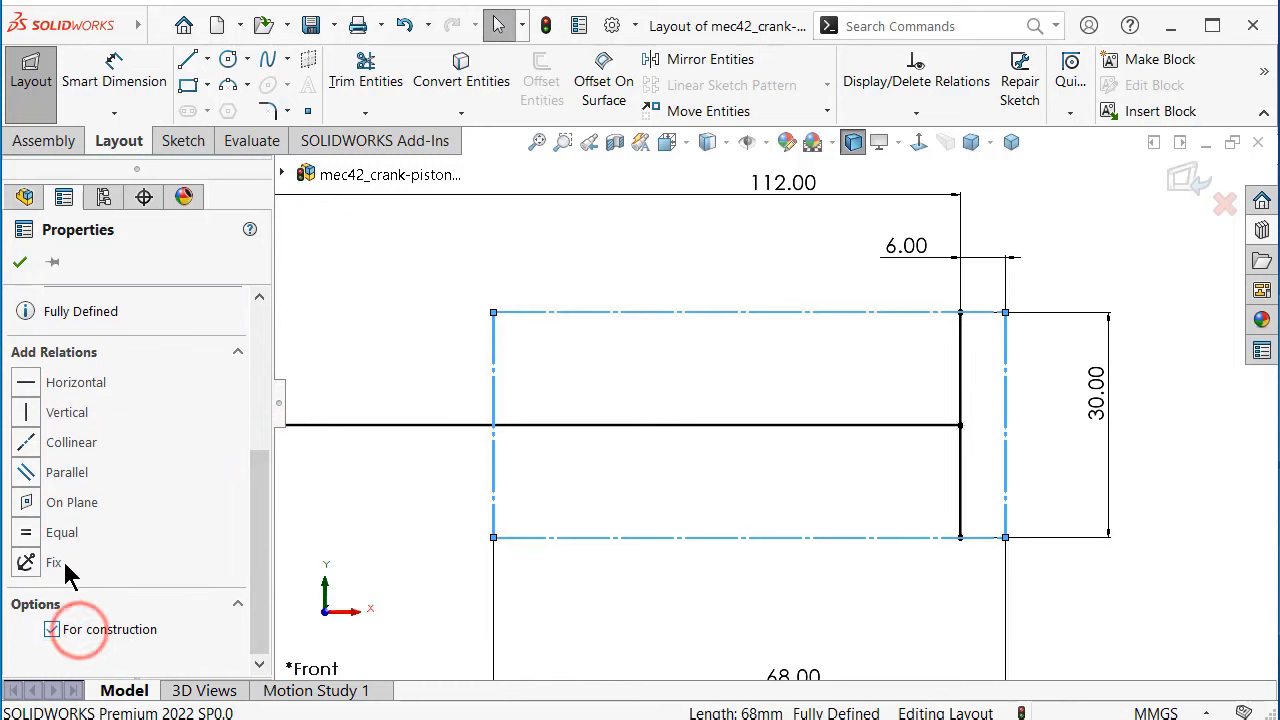
pyautogui.click(20, 263)
# Move the 6.00 dimension up and right, then fit the sketch in view
pyautogui.scroll(2, 691, 309)
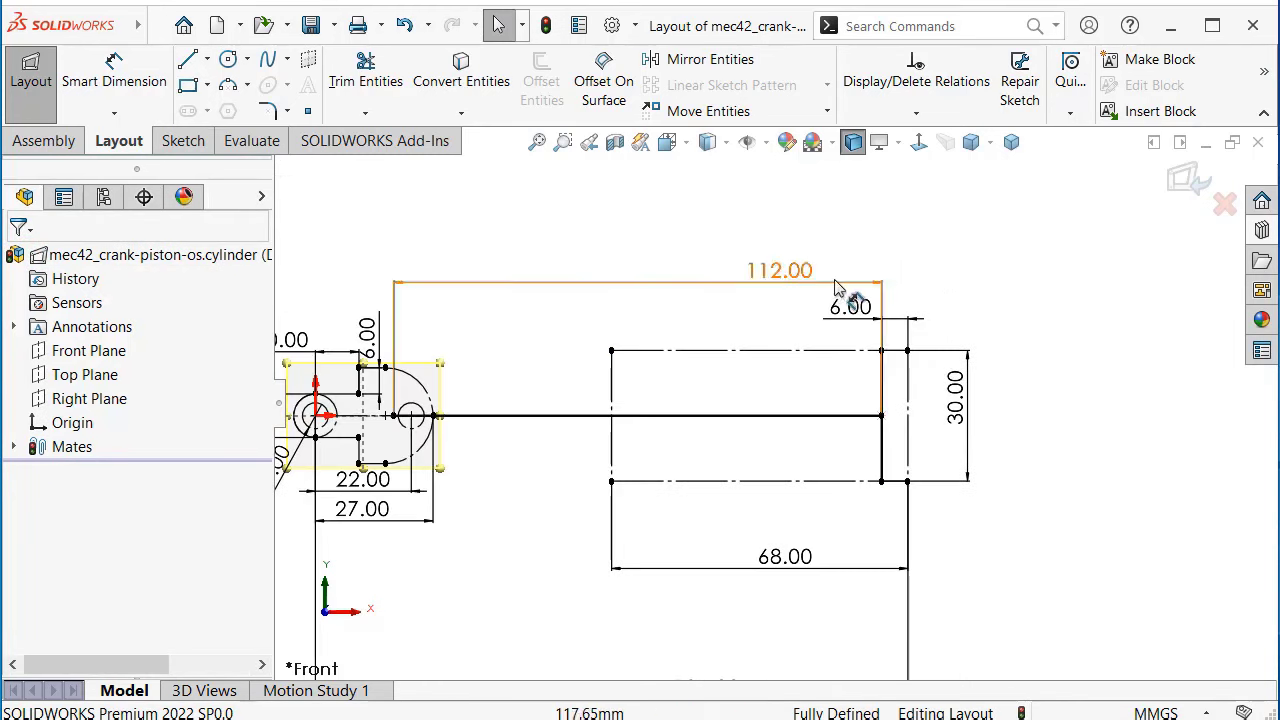
pyautogui.moveTo(862, 313)
pyautogui.mouseDown()
pyautogui.moveTo(978, 302)
pyautogui.moveTo(978, 330)
pyautogui.mouseUp()
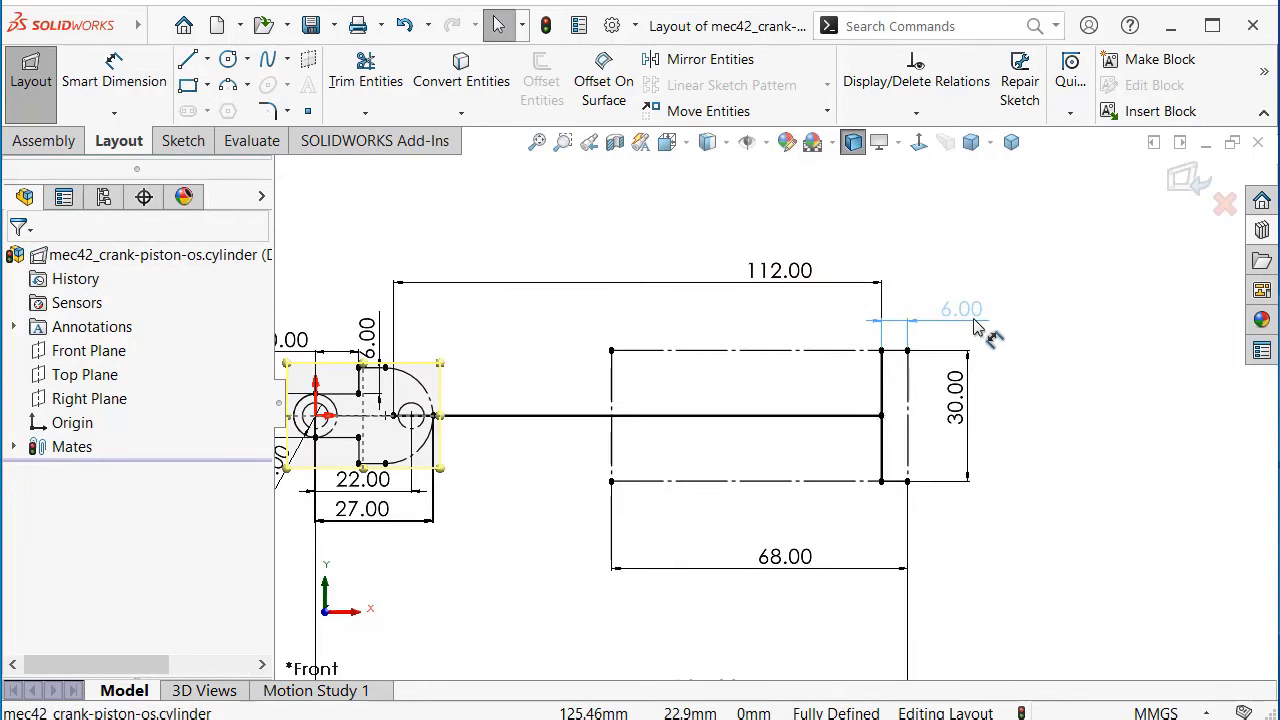
pyautogui.scroll(1, 705, 358)
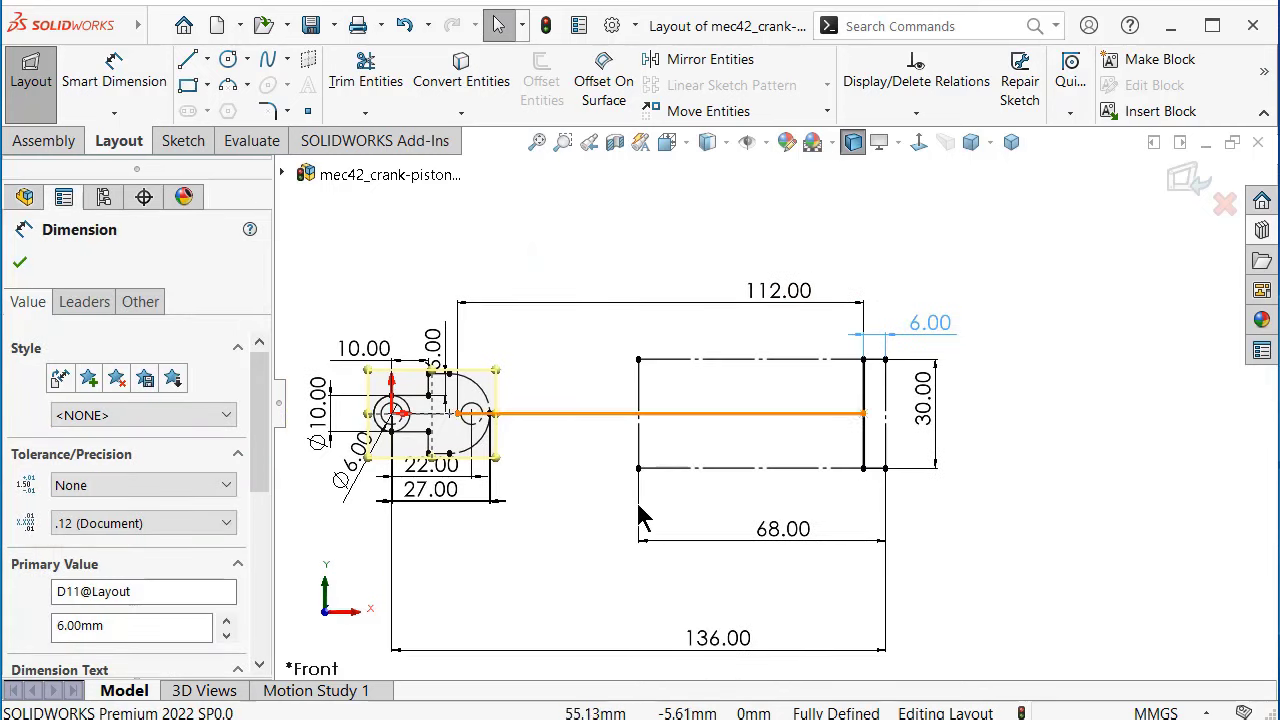
pyautogui.press('Escape')
pyautogui.press('f')
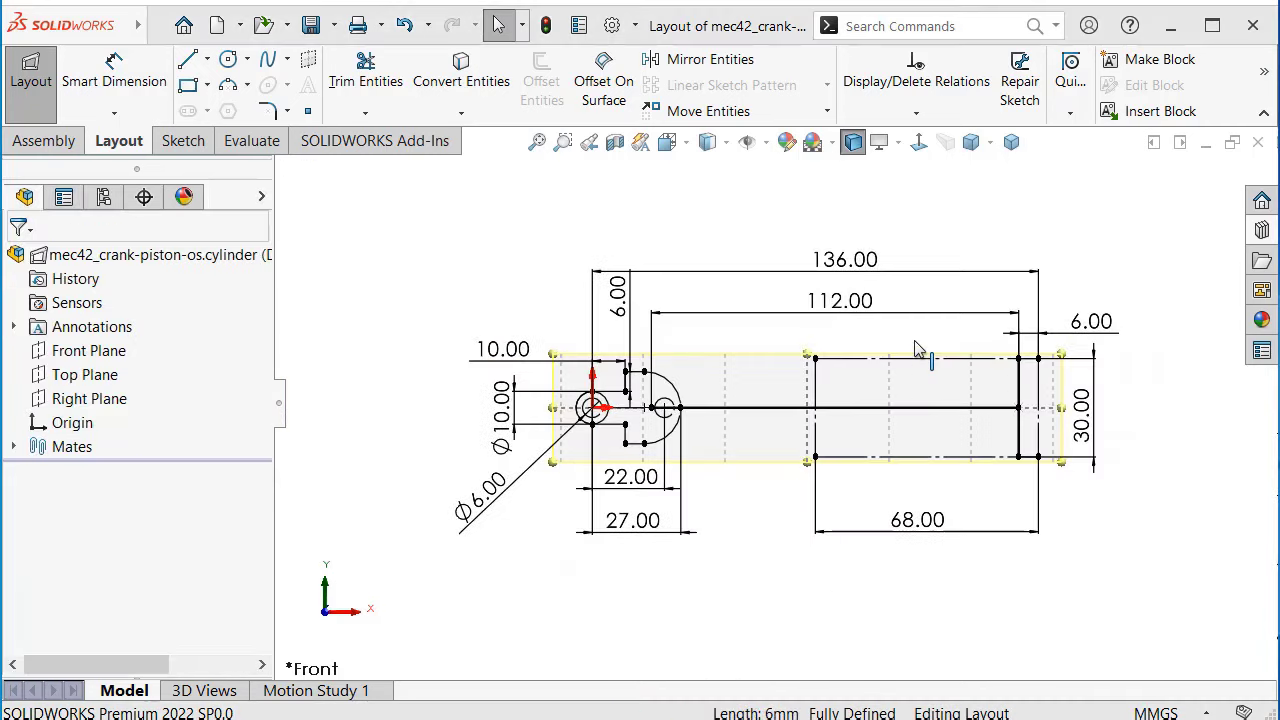
# Draw a small construction circle centred on the axis line inside the rectangle
pyautogui.click(228, 59)
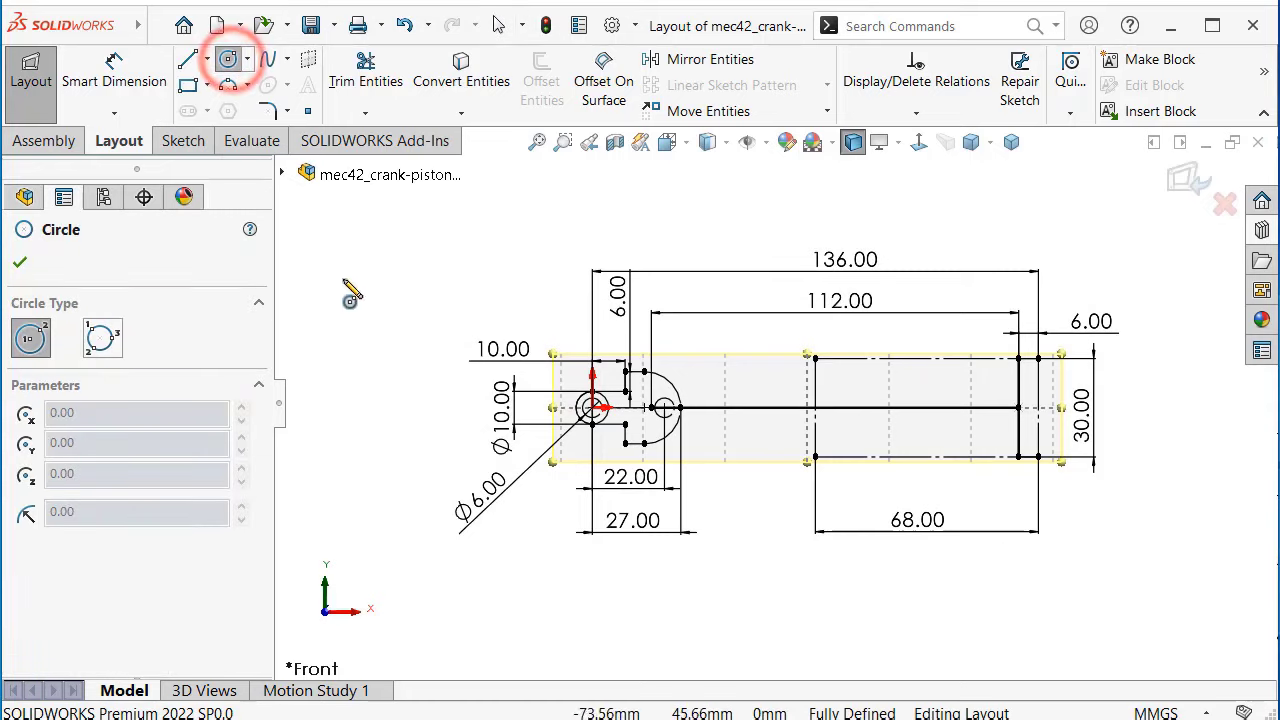
pyautogui.scroll(-3, 875, 400)
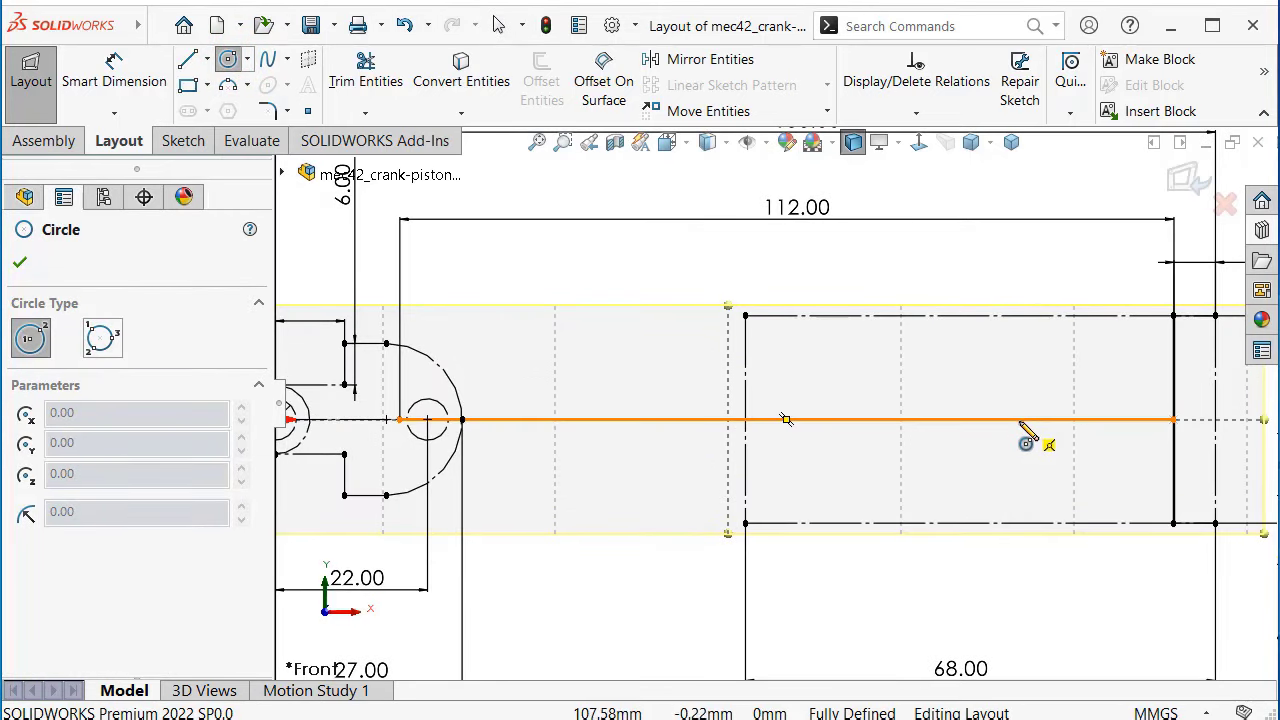
pyautogui.click(1018, 419)
pyautogui.click(1036, 408)
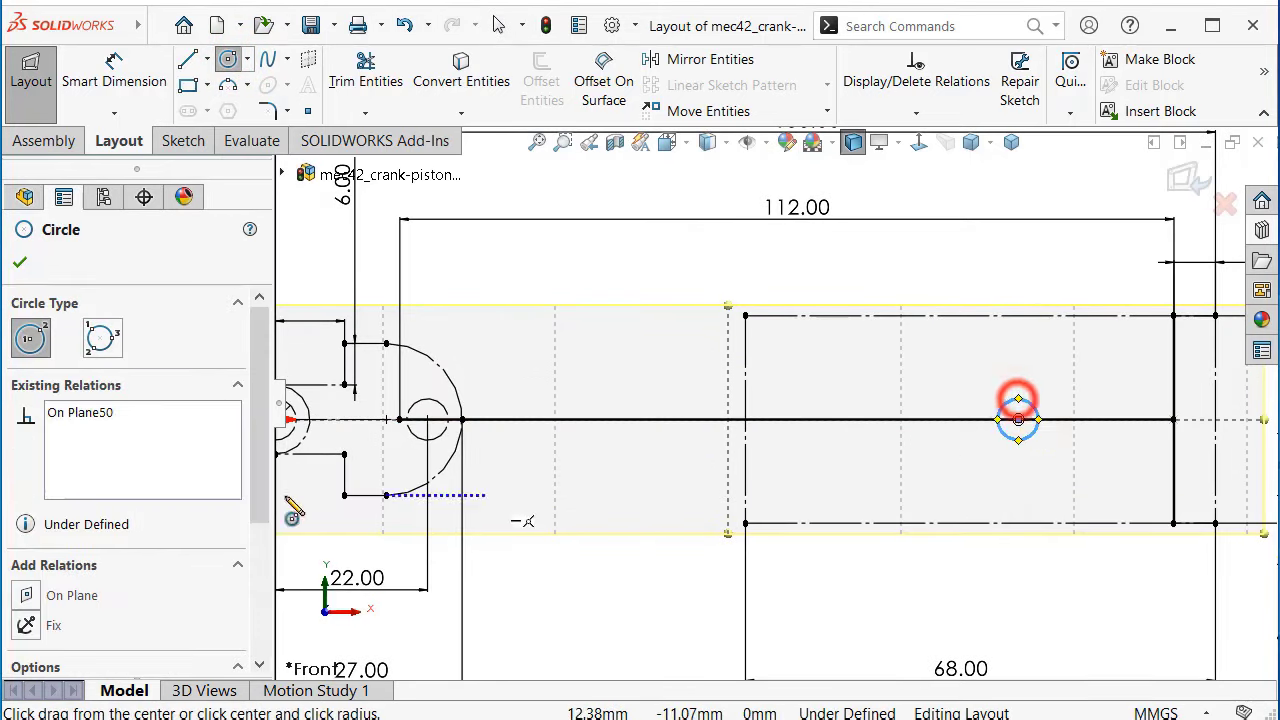
pyautogui.moveTo(255, 463); pyautogui.dragTo(257, 545)
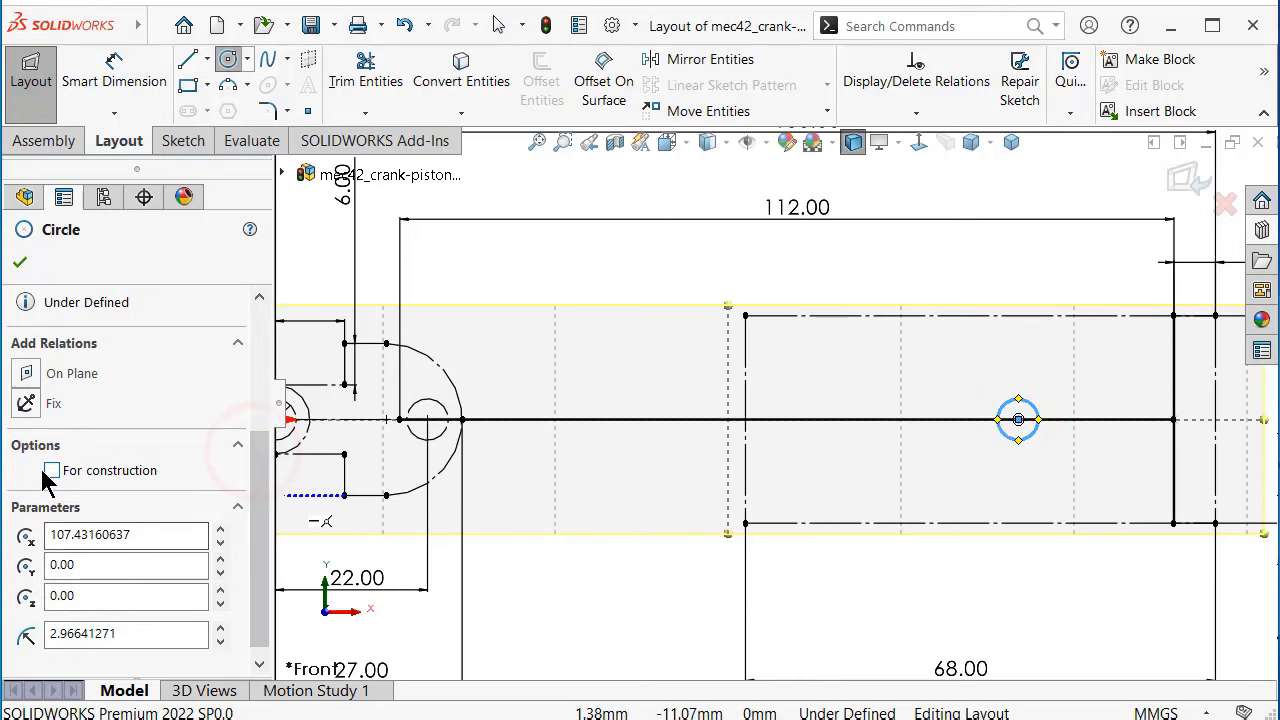
pyautogui.click(52, 470)
pyautogui.click(20, 262)
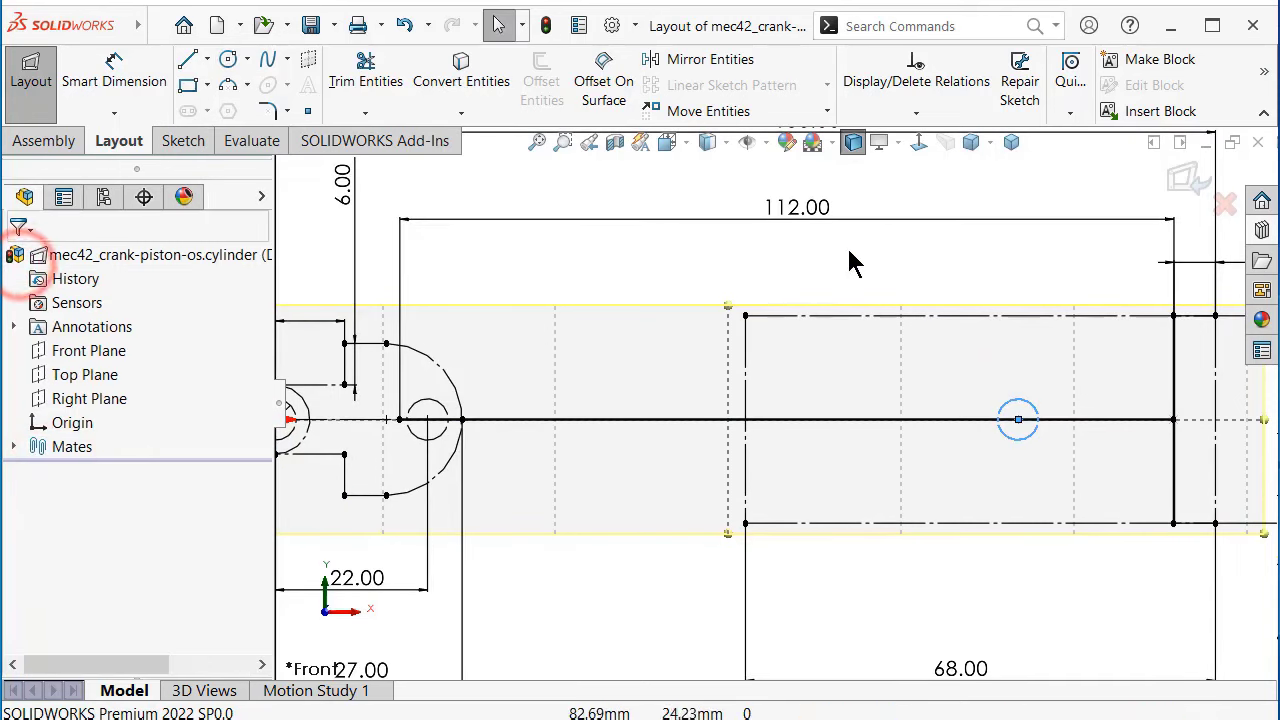
# Dimension the circle to a 4 mm diameter
pyautogui.moveTo(848, 248); pyautogui.dragTo(867, 162, button='right')
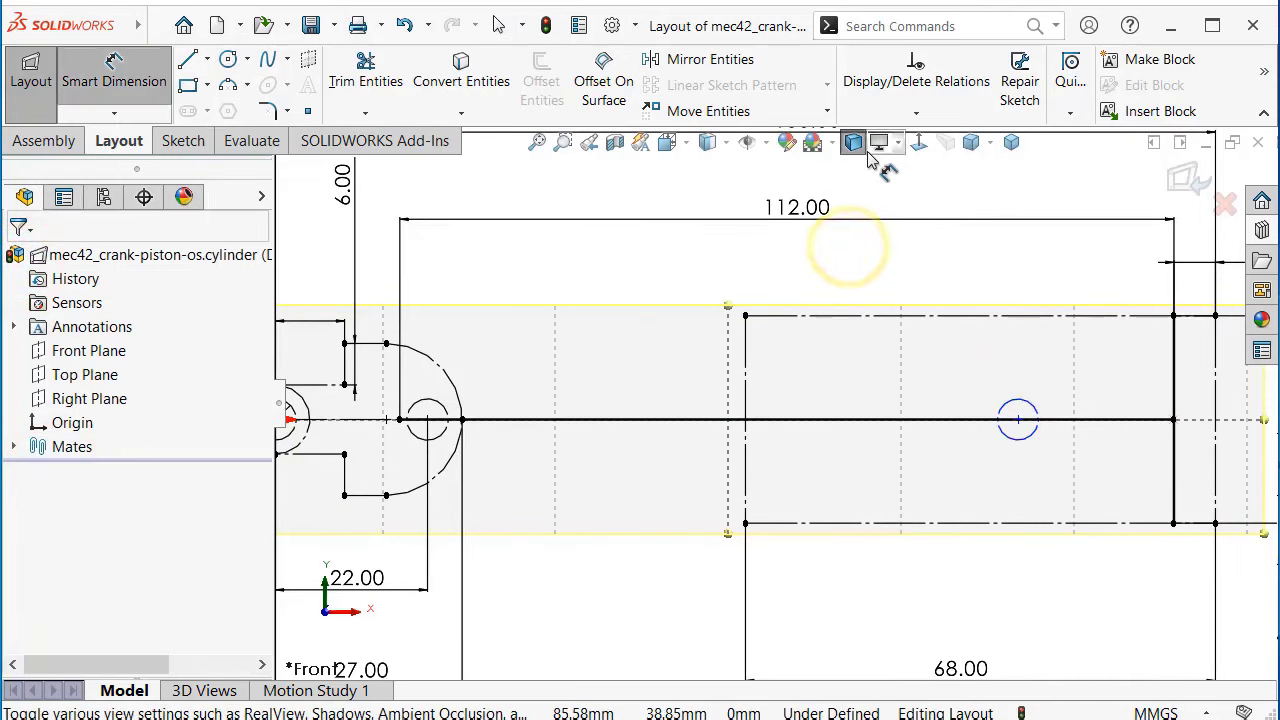
pyautogui.click(1010, 412)
pyautogui.click(980, 366)
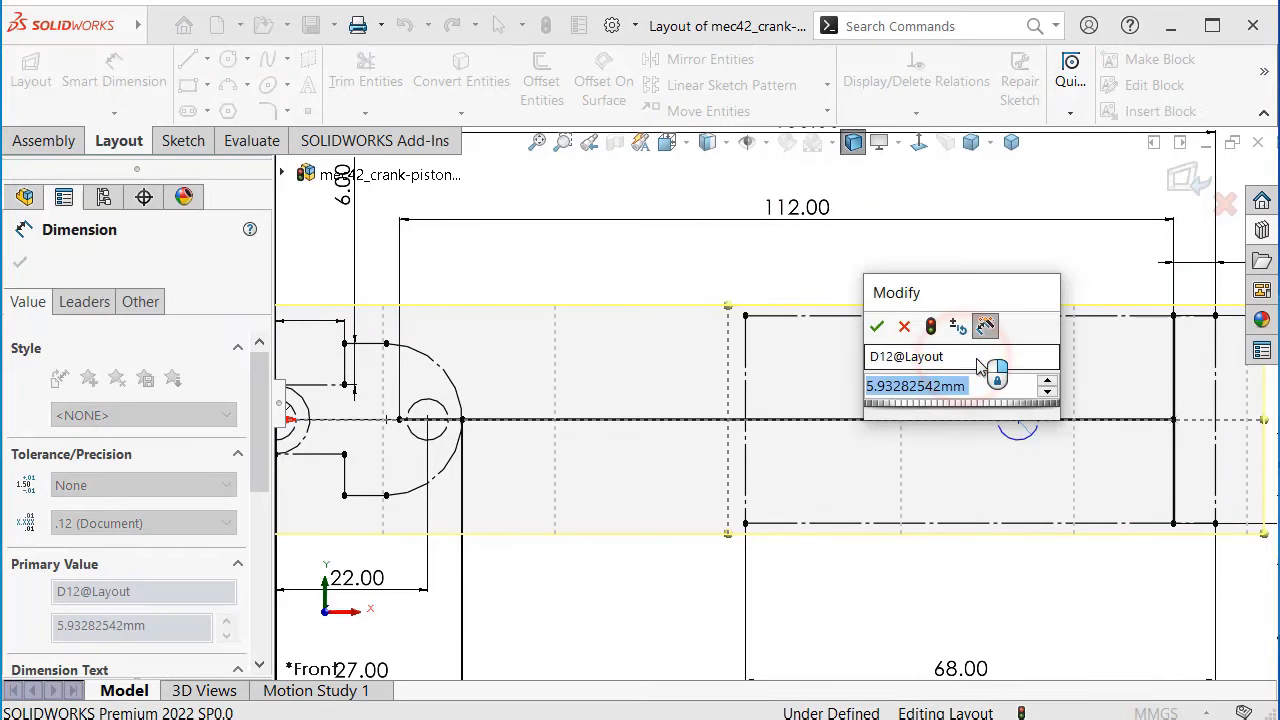
pyautogui.write('4')
pyautogui.press('Return')
pyautogui.scroll(-2, 1070, 356)
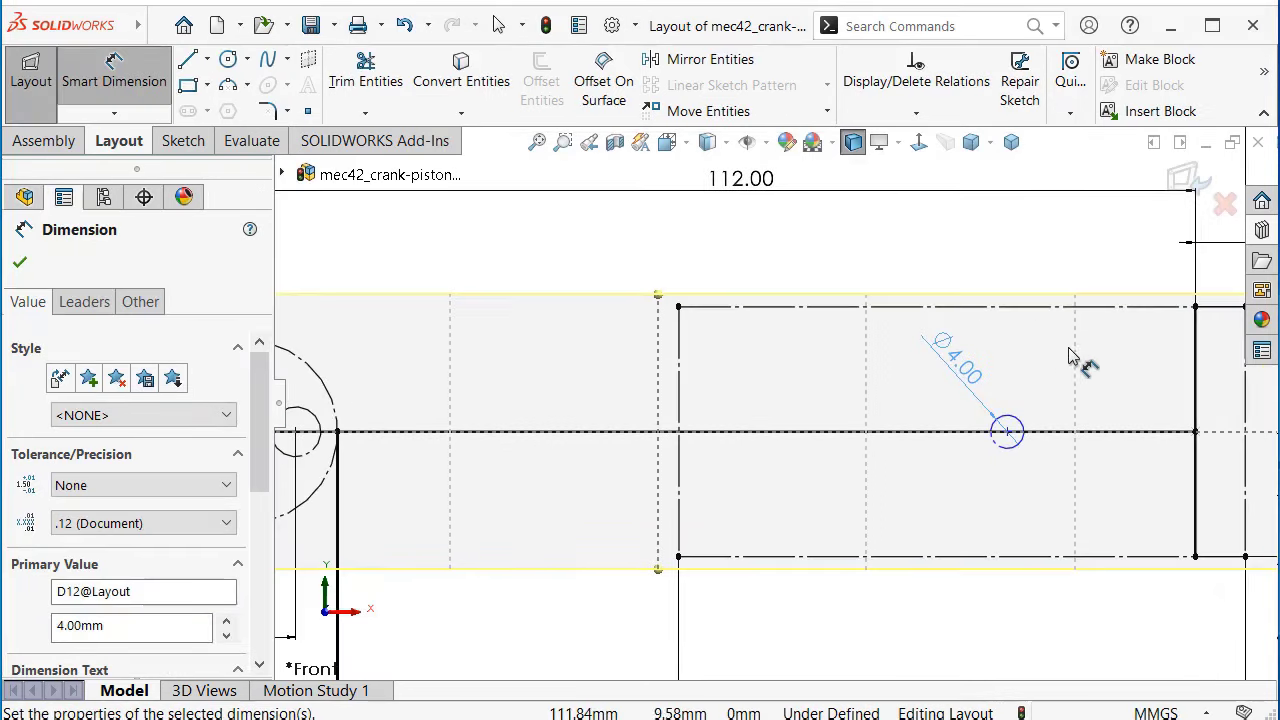
pyautogui.press('Escape')
# Add a Vertical relation between the circle centre and the top line's midpoint
pyautogui.rightClick(1030, 308)
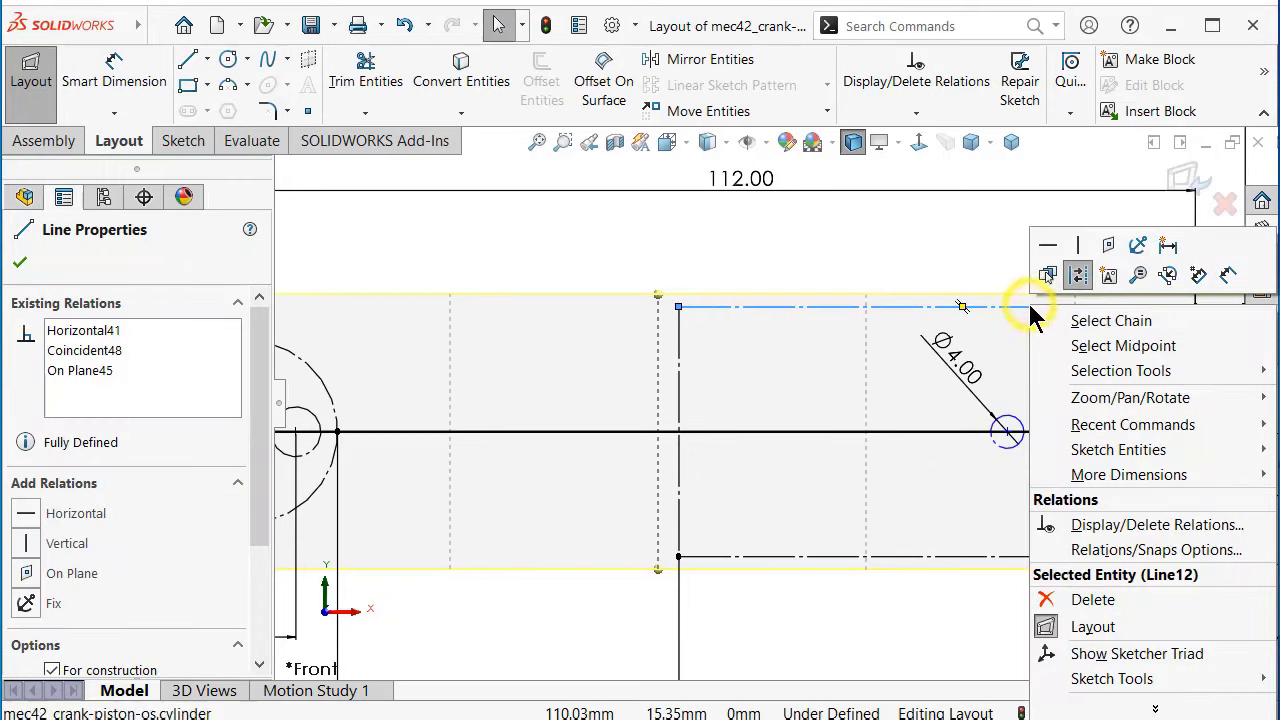
pyautogui.click(1087, 345)
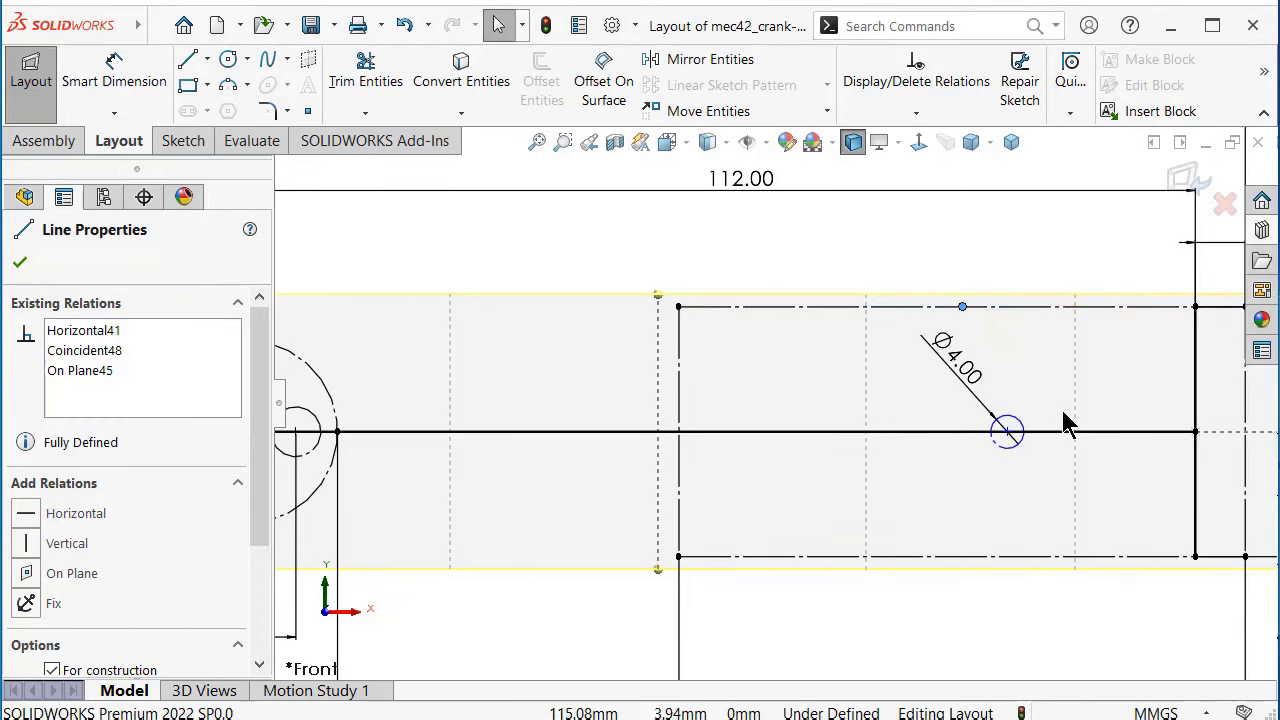
pyautogui.keyDown('ctrl'); pyautogui.click(1010, 432); pyautogui.keyUp('ctrl')
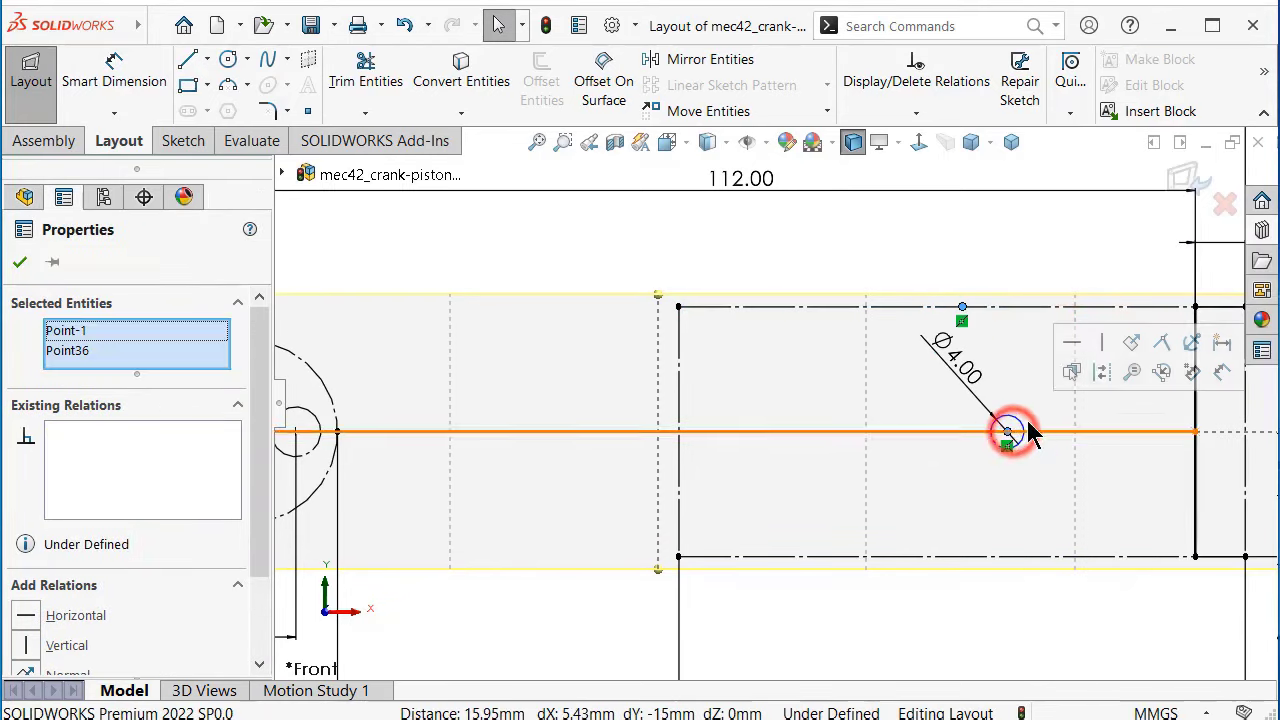
pyautogui.click(1101, 342)
pyautogui.click(1038, 242)
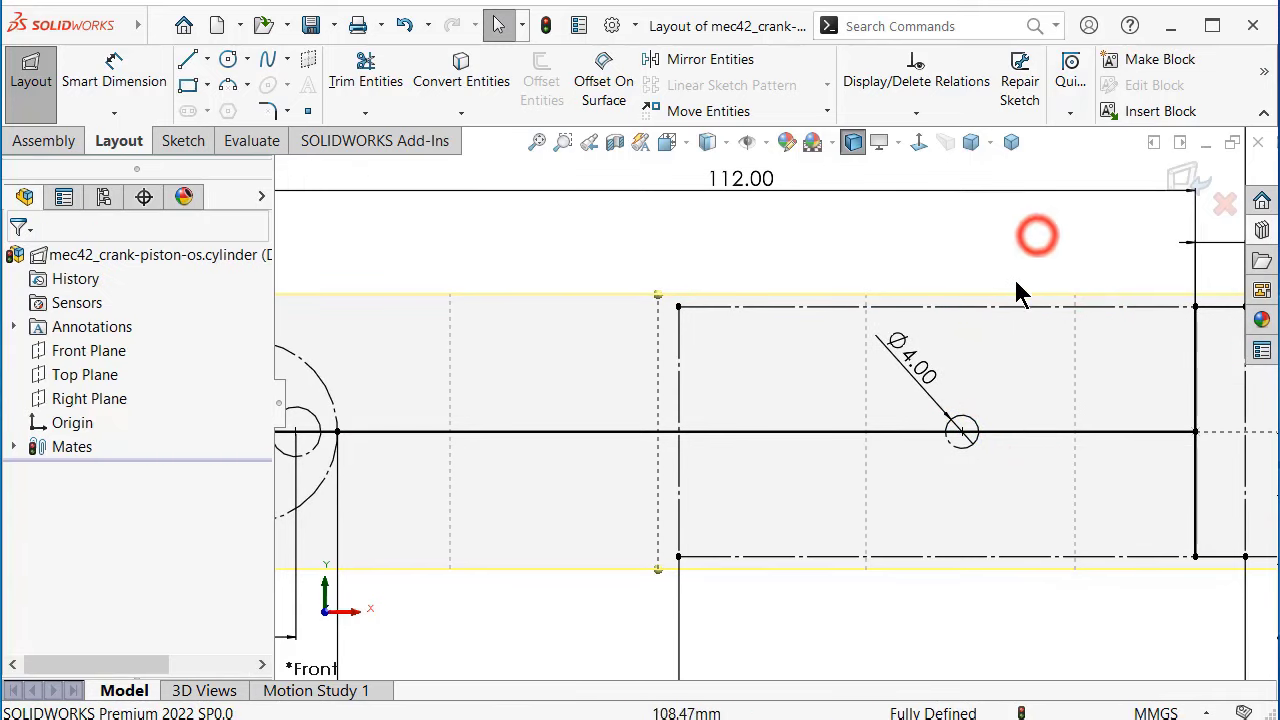
pyautogui.press('f')
# Move the Ø4.00 dimension label down and to the right
pyautogui.scroll(1, 845, 335)
pyautogui.scroll(1, 780, 338)
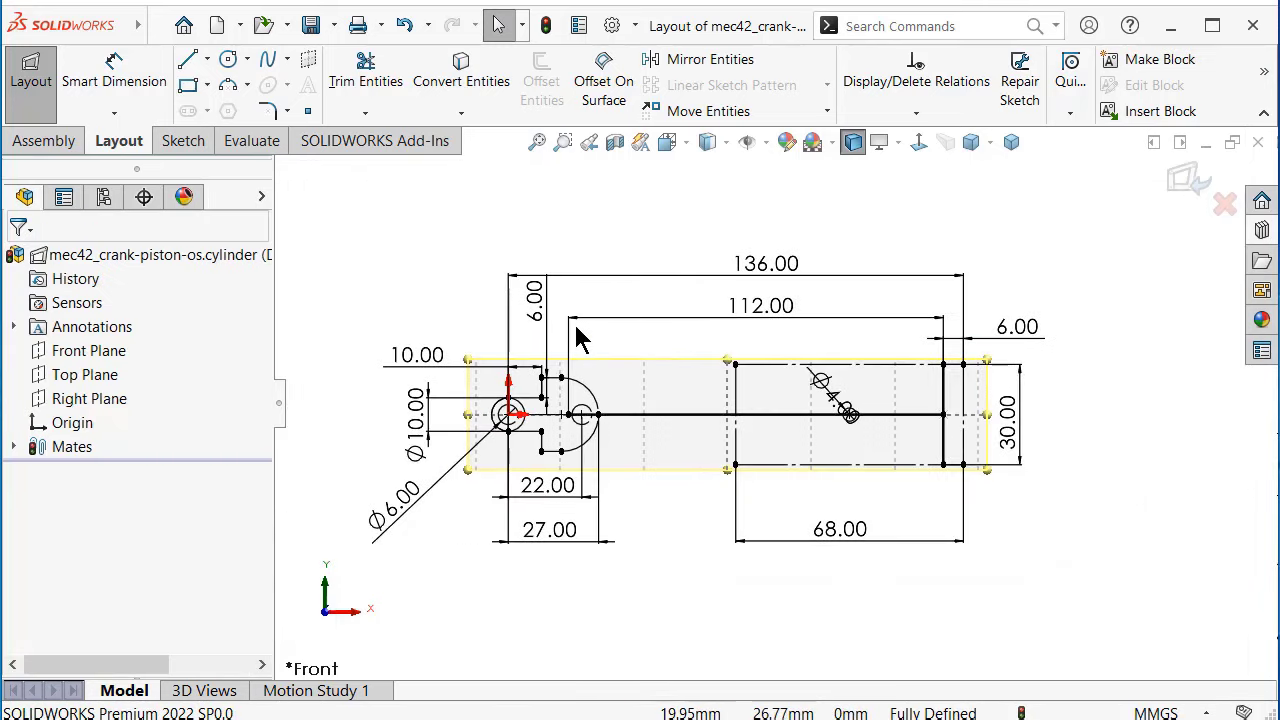
pyautogui.moveTo(822, 378)
pyautogui.mouseDown()
pyautogui.moveTo(897, 478)
pyautogui.moveTo(900, 510)
pyautogui.mouseUp()
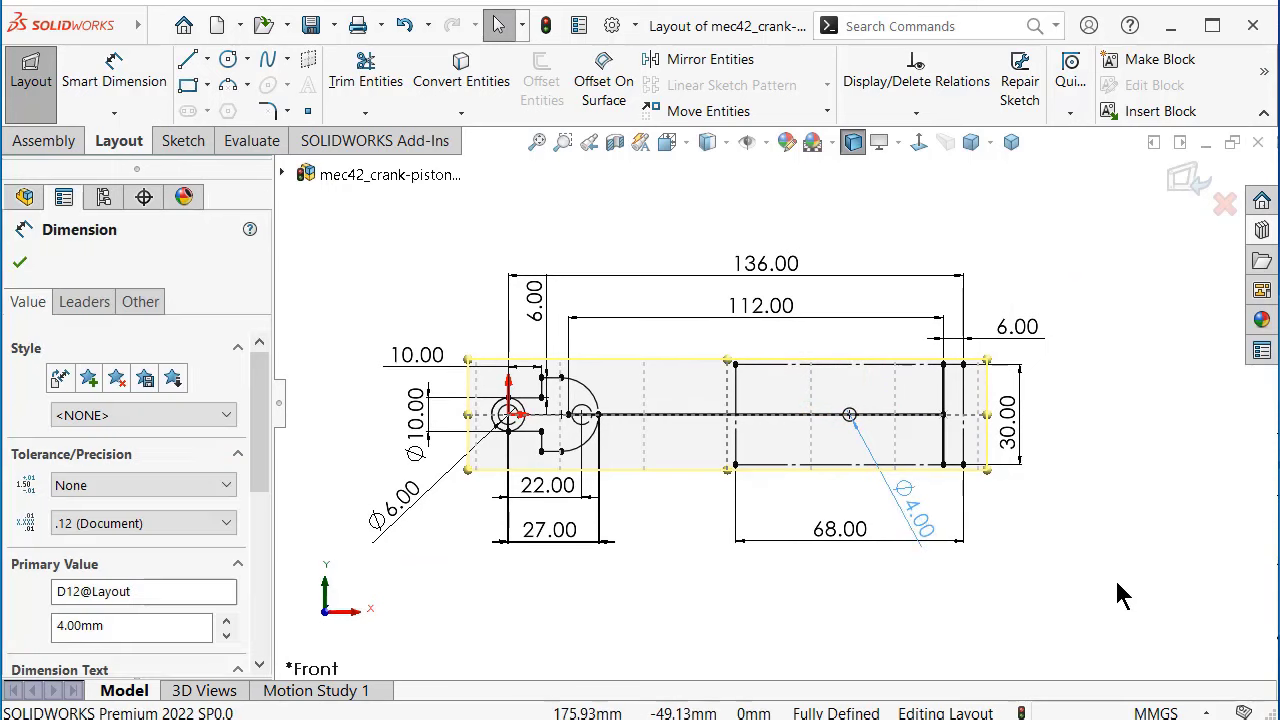
pyautogui.click(1105, 572)
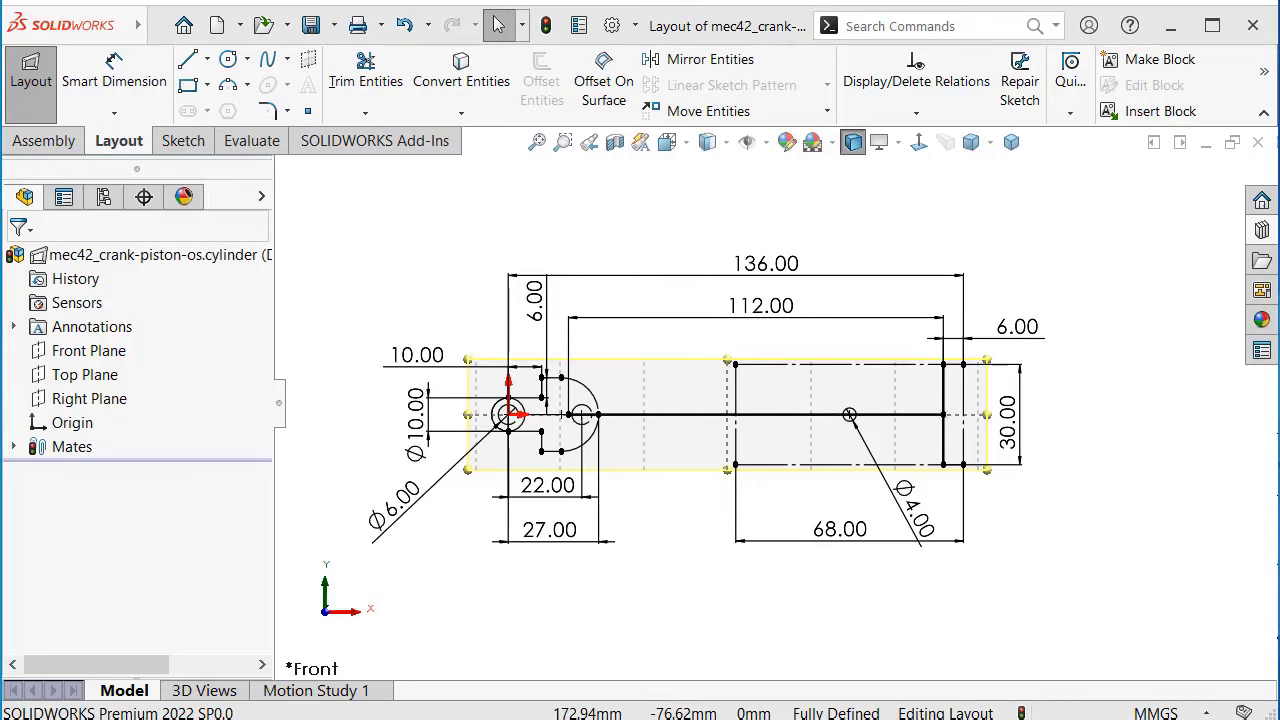
# Save the layout and insert a new blank part on the Front Plane
pyautogui.click(311, 25)
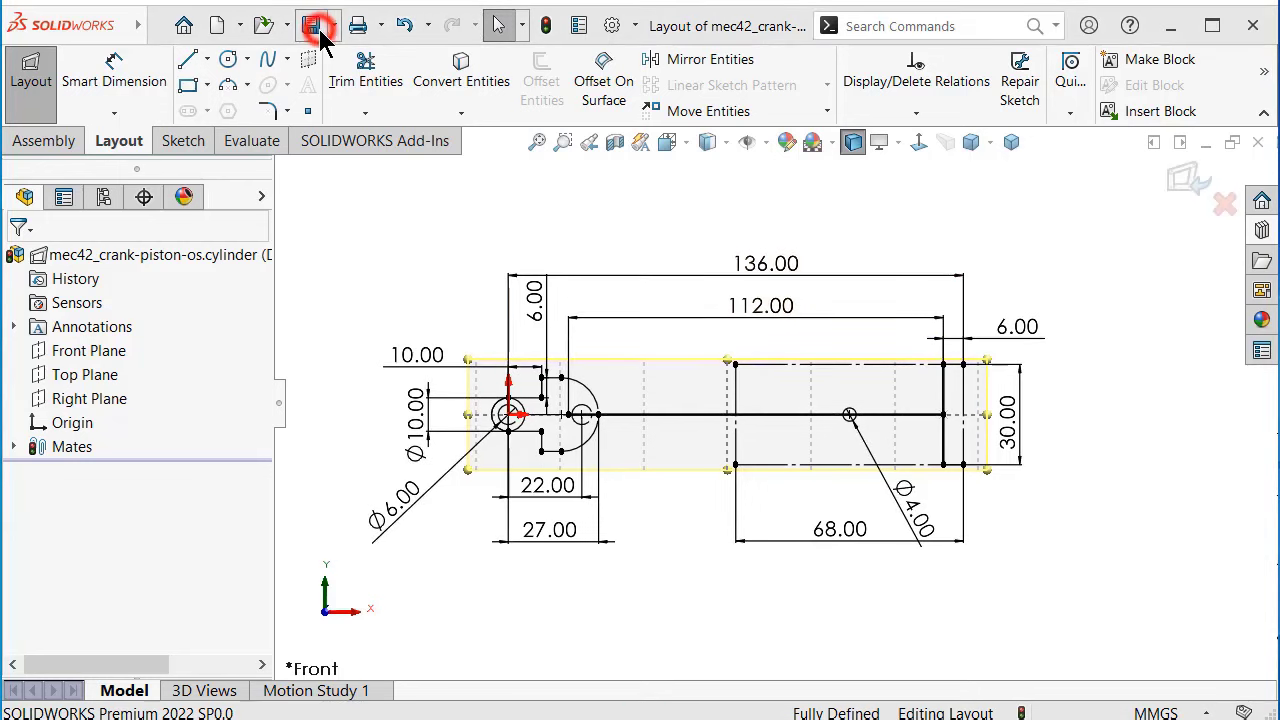
pyautogui.click(697, 341)
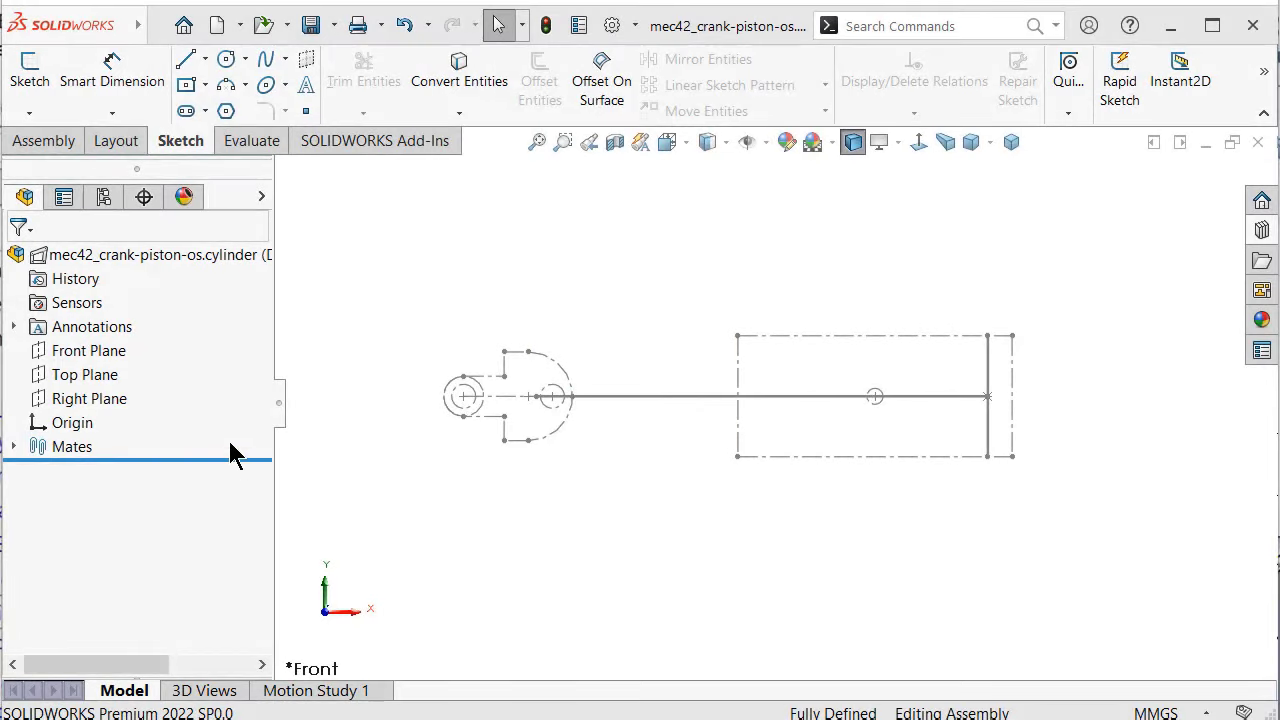
pyautogui.click(35, 141)
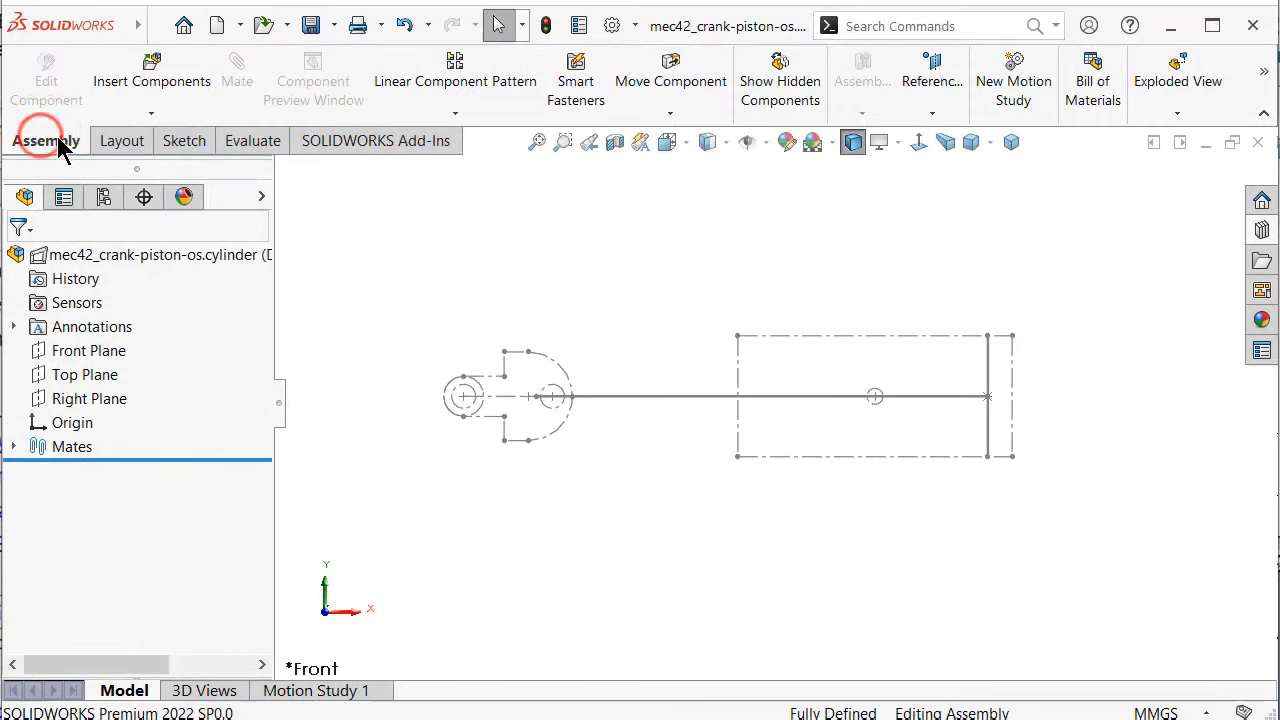
pyautogui.click(125, 113)
pyautogui.click(137, 160)
pyautogui.click(120, 350)
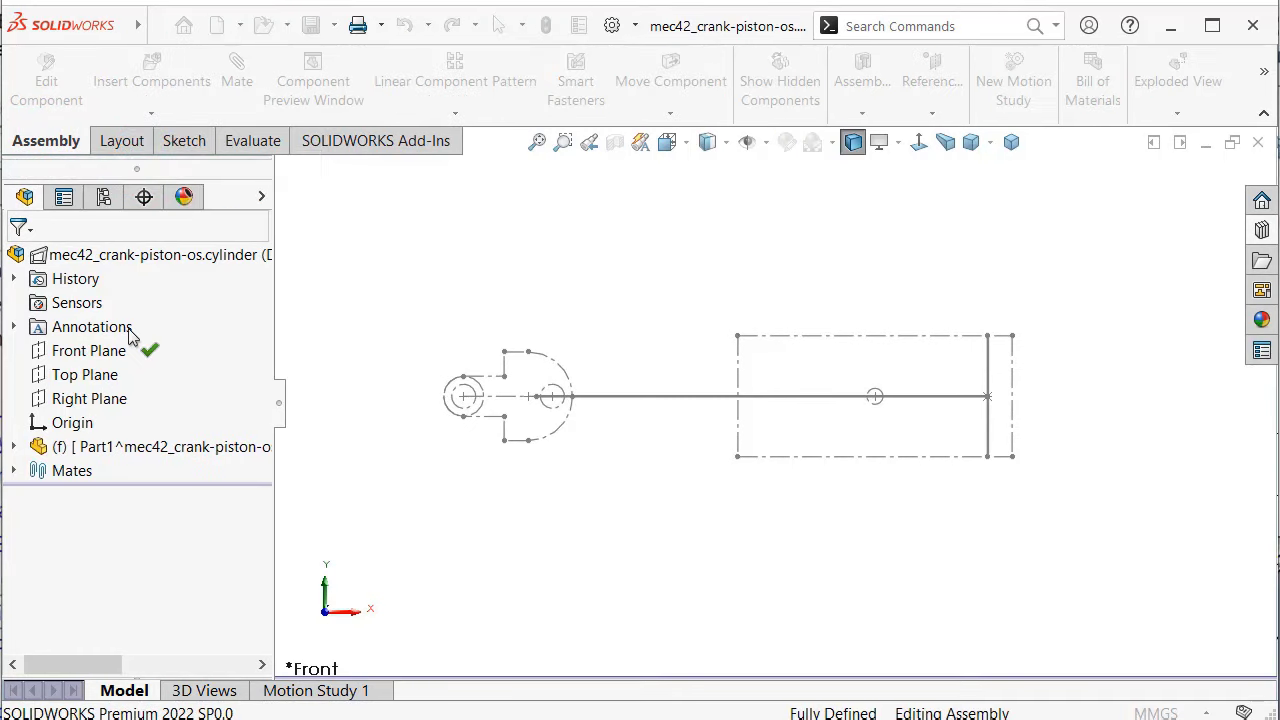
# Rename the new part to Part1-os_cylinder and edit it in place
pyautogui.click(126, 452)
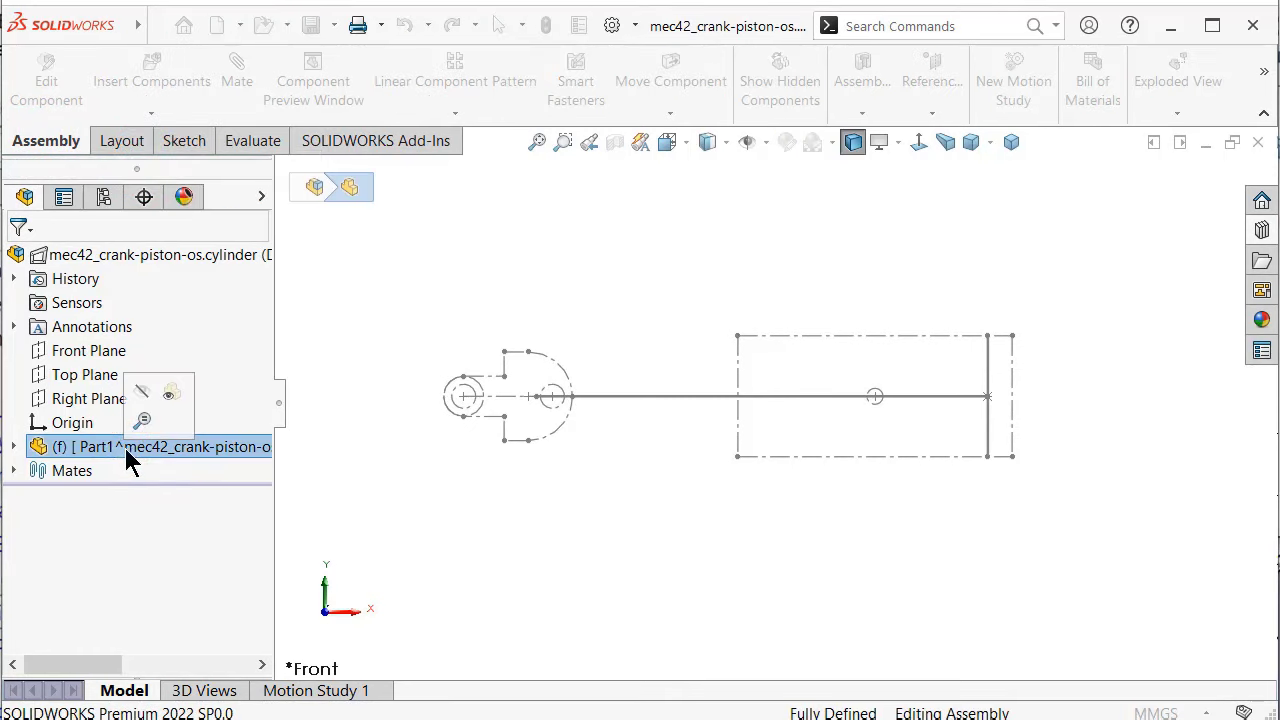
pyautogui.click(130, 460)
pyautogui.write('Part1-os_cylinder')
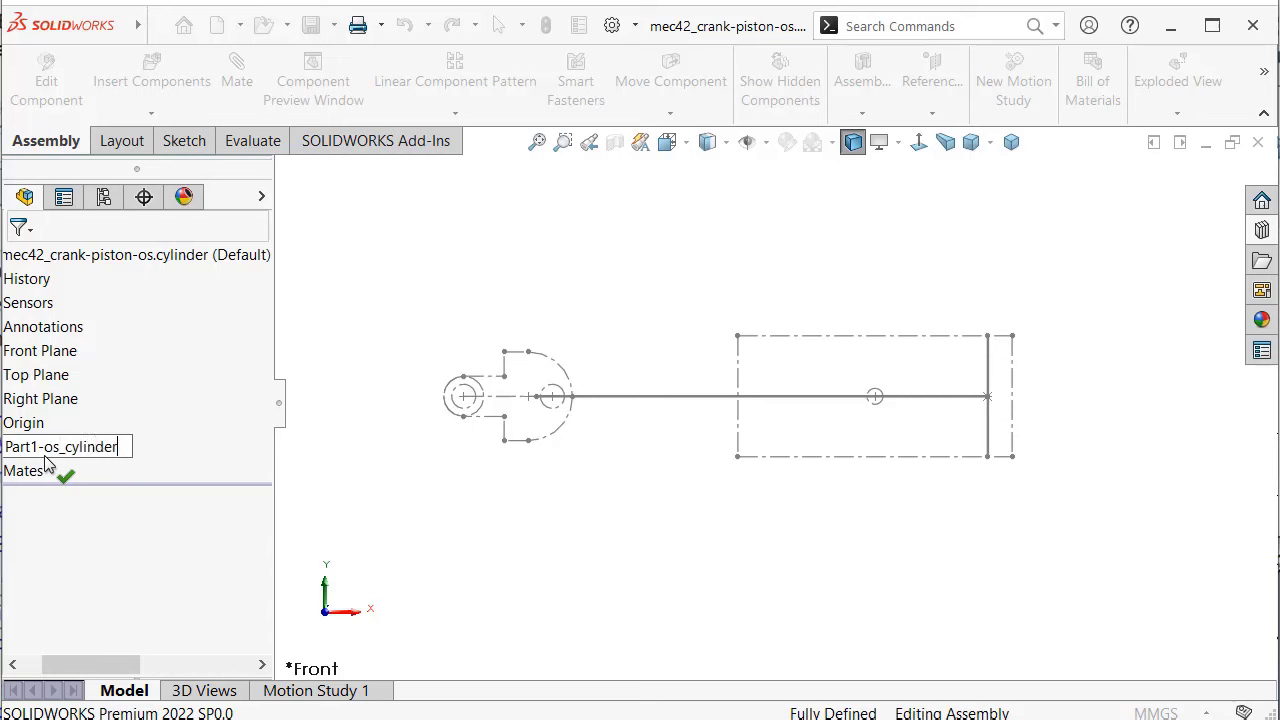
pyautogui.press('Return')
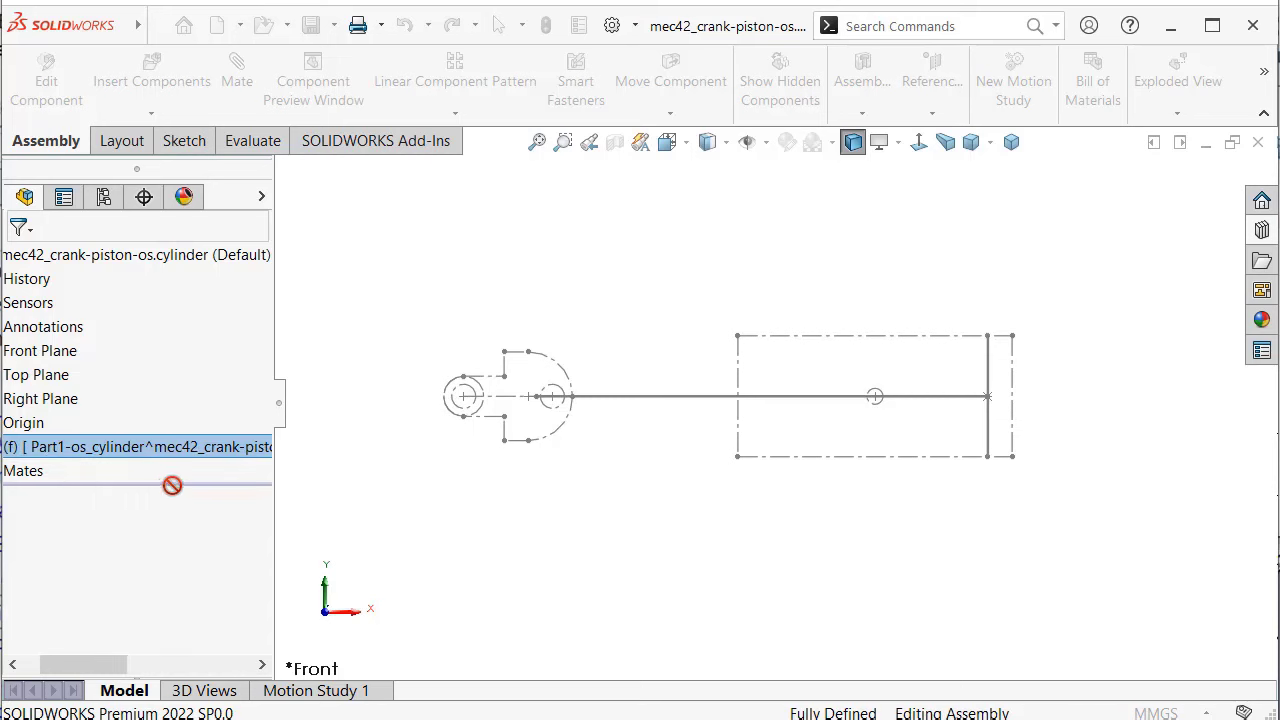
pyautogui.moveTo(110, 665); pyautogui.dragTo(94, 665)
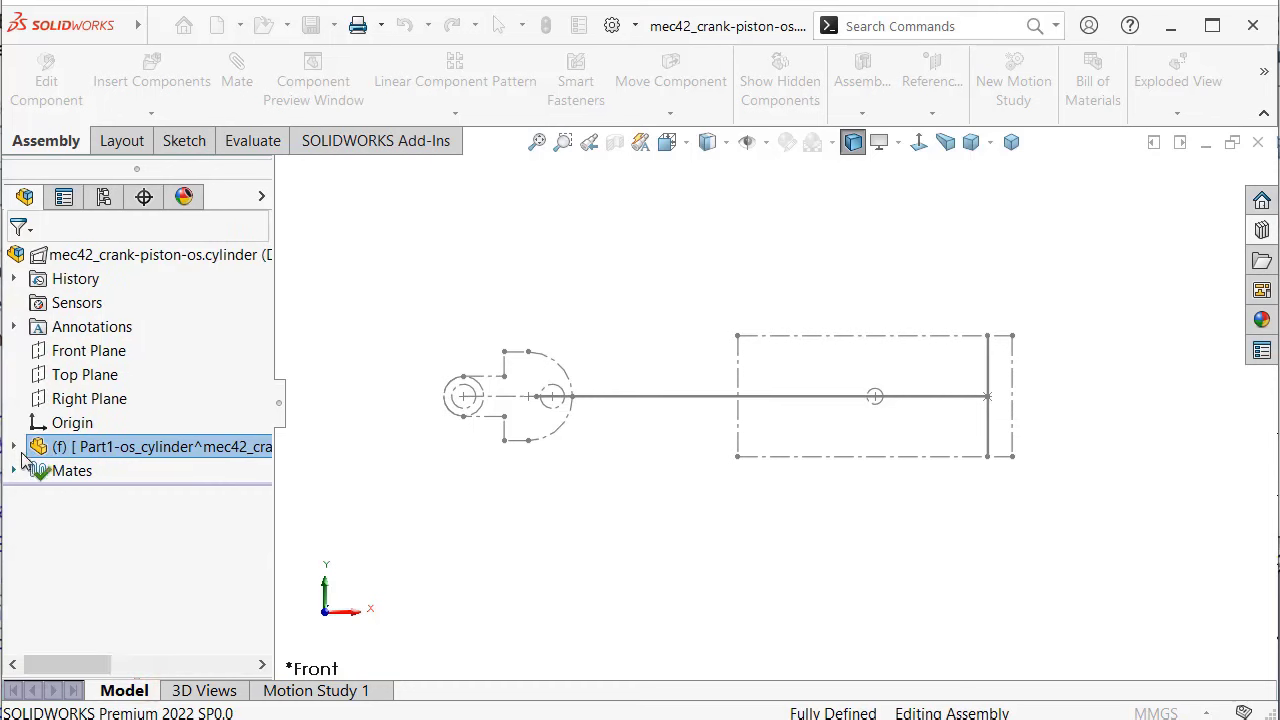
pyautogui.click(322, 315)
pyautogui.click(243, 448)
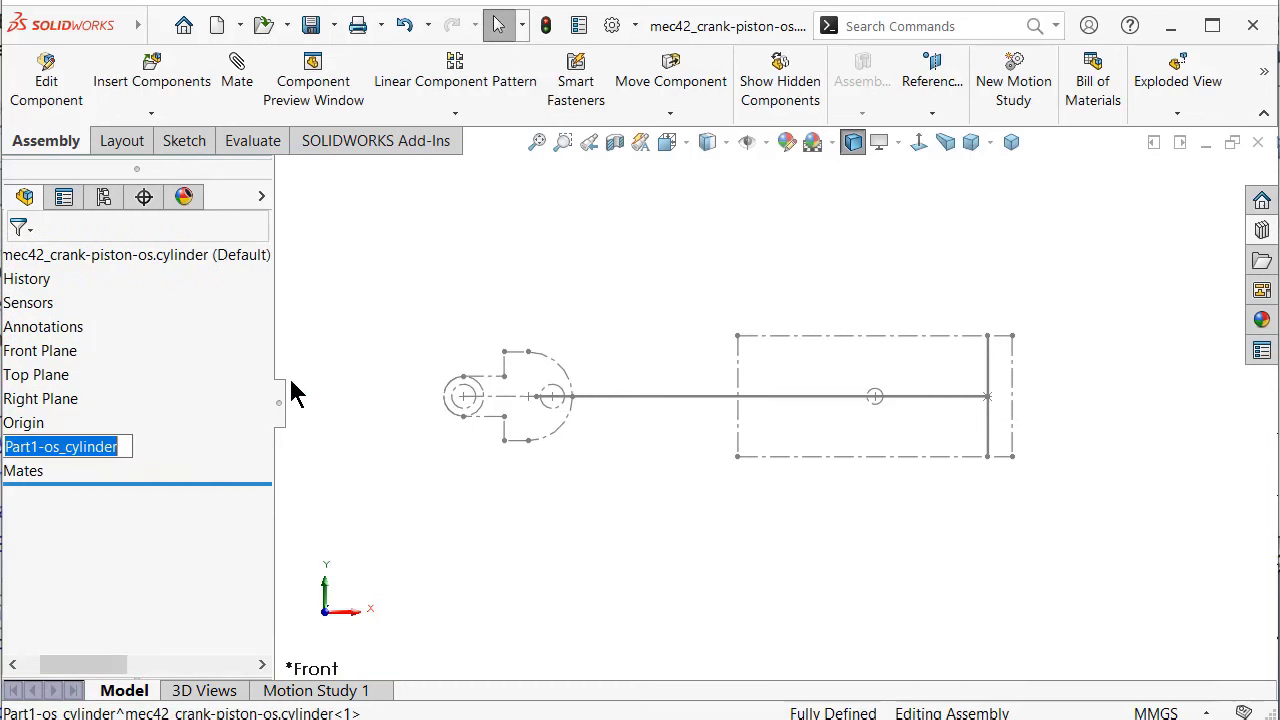
pyautogui.click(394, 528)
pyautogui.click(178, 449)
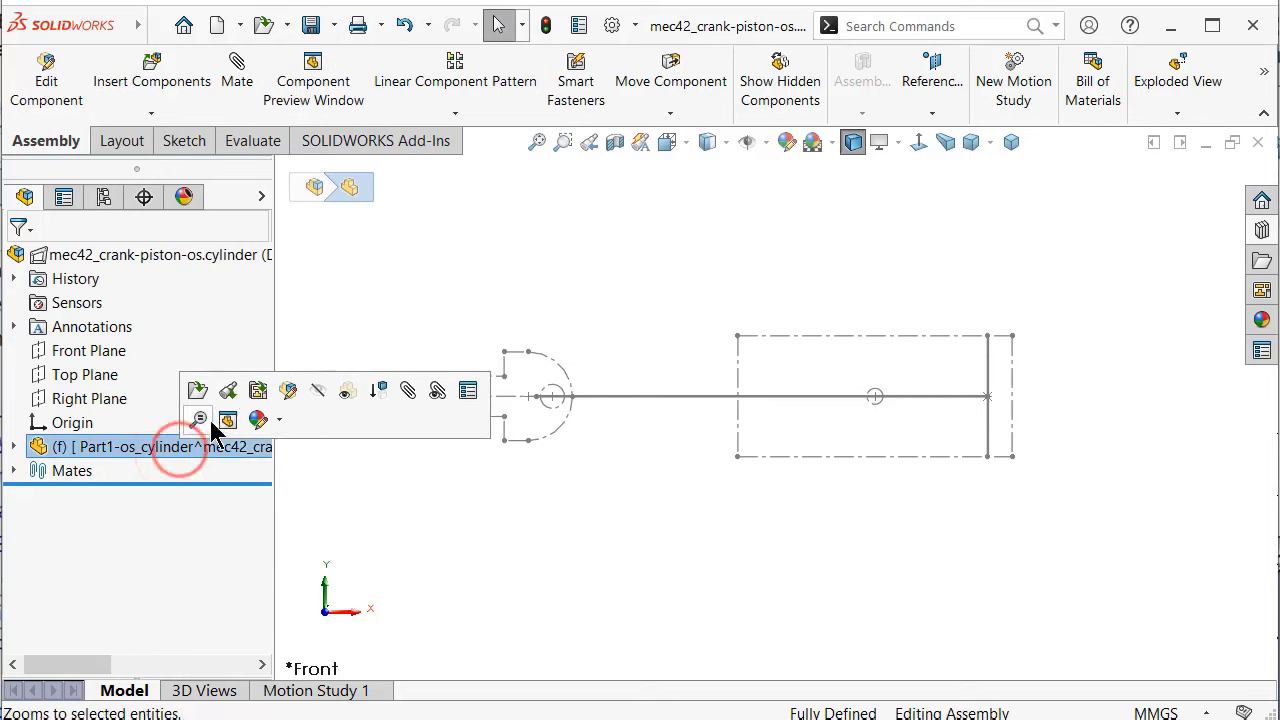
pyautogui.click(287, 391)
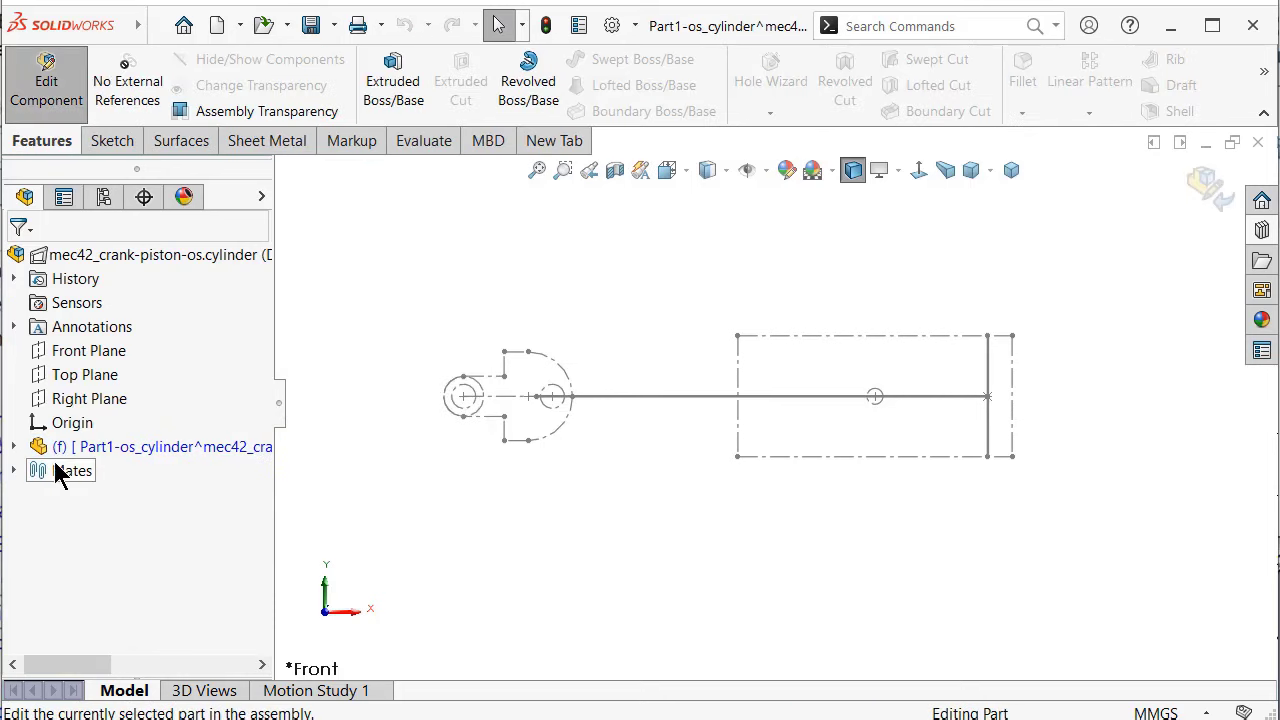
# Sketch on Part1-os_cylinder's Front Plane, converting the layout's top edge and centre line
pyautogui.click(15, 447)
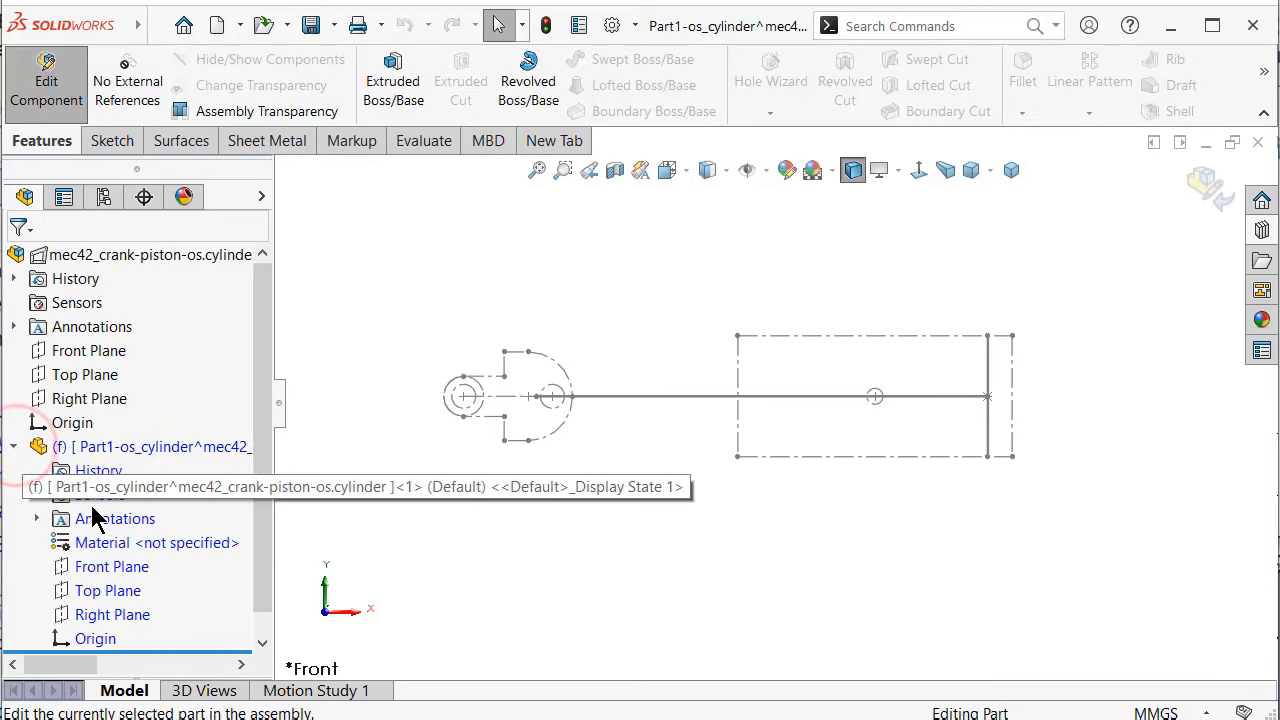
pyautogui.click(117, 566)
pyautogui.click(140, 533)
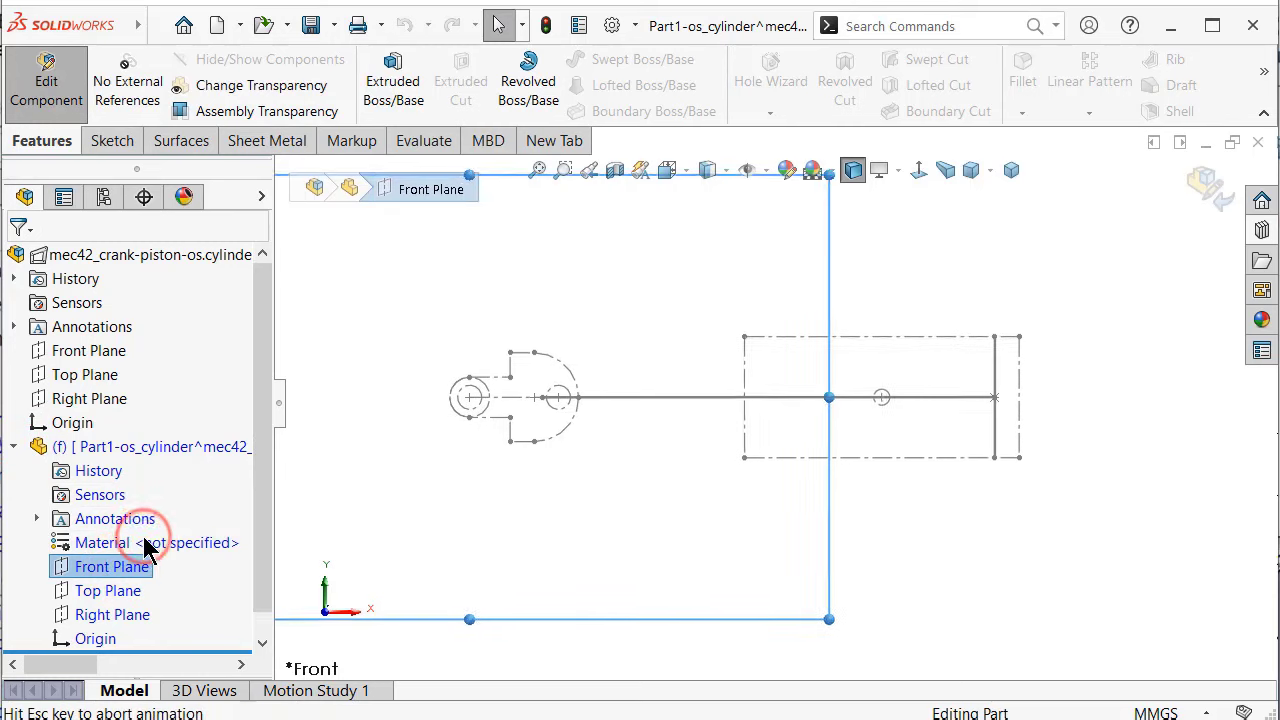
pyautogui.click(850, 342)
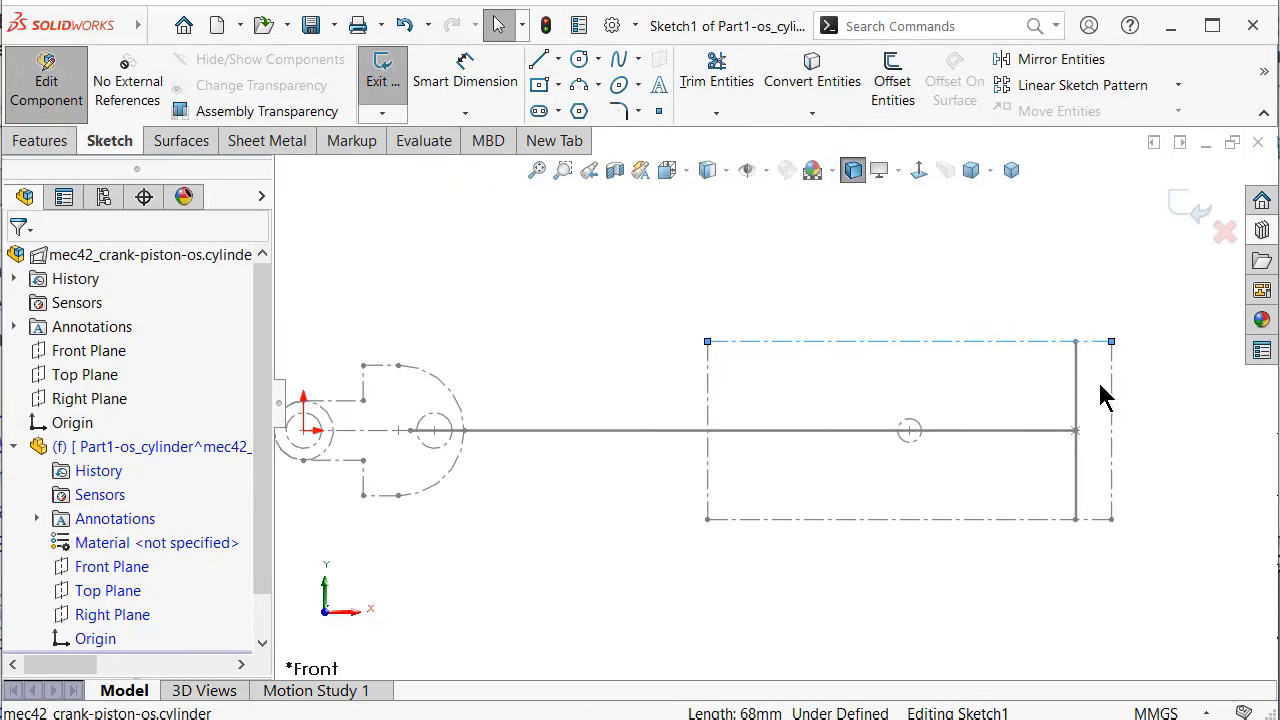
pyautogui.click(1016, 430)
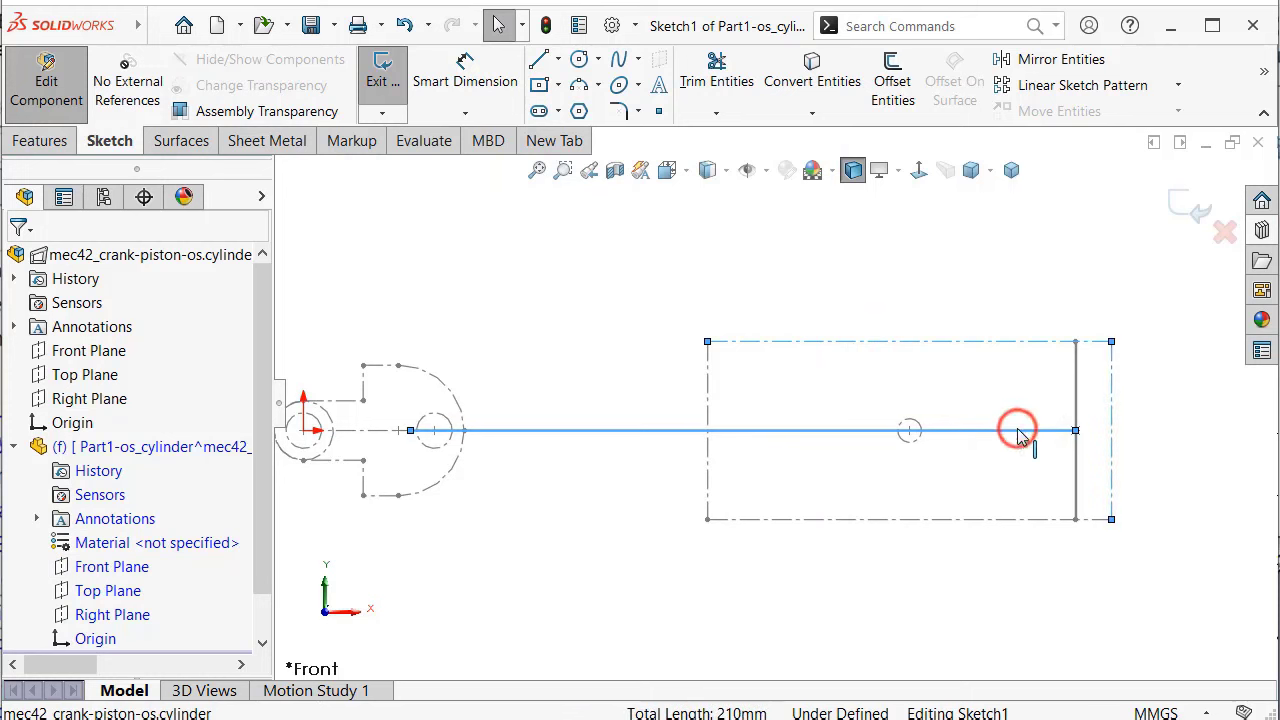
pyautogui.click(812, 75)
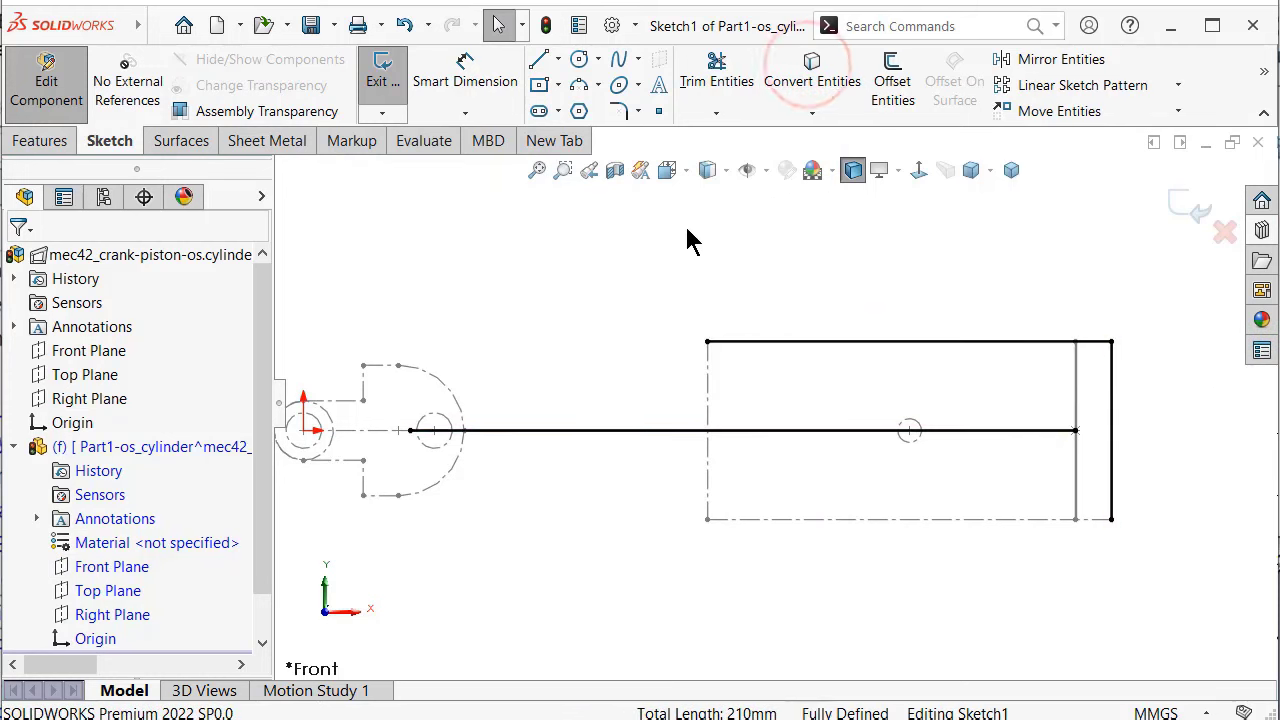
# Turn the converted centre line into construction geometry
pyautogui.click(410, 430)
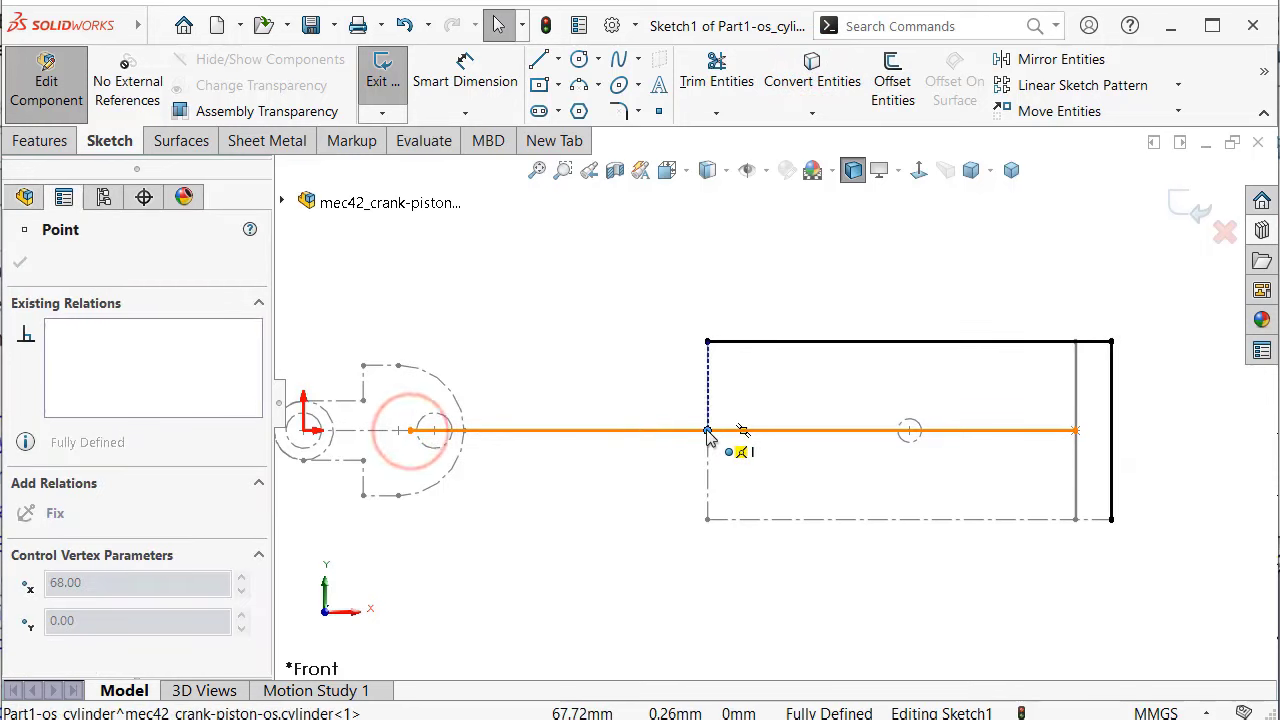
pyautogui.click(1077, 431)
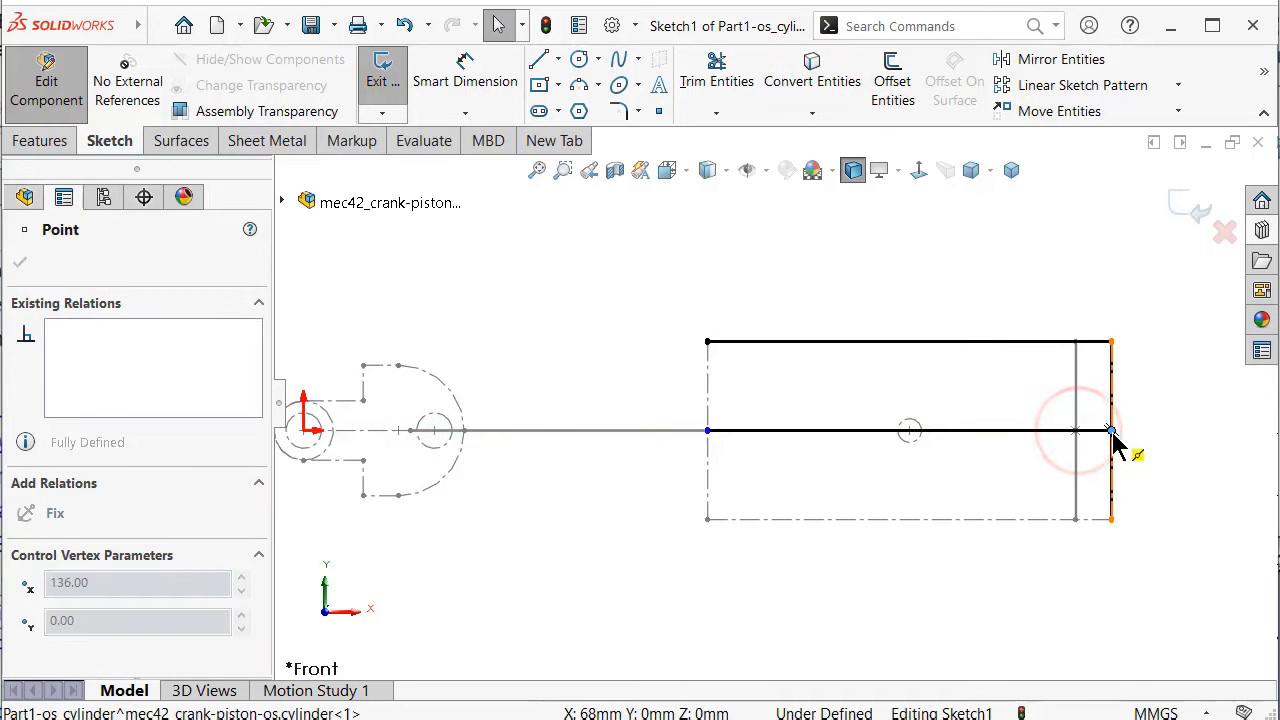
pyautogui.click(1006, 431)
pyautogui.click(1097, 374)
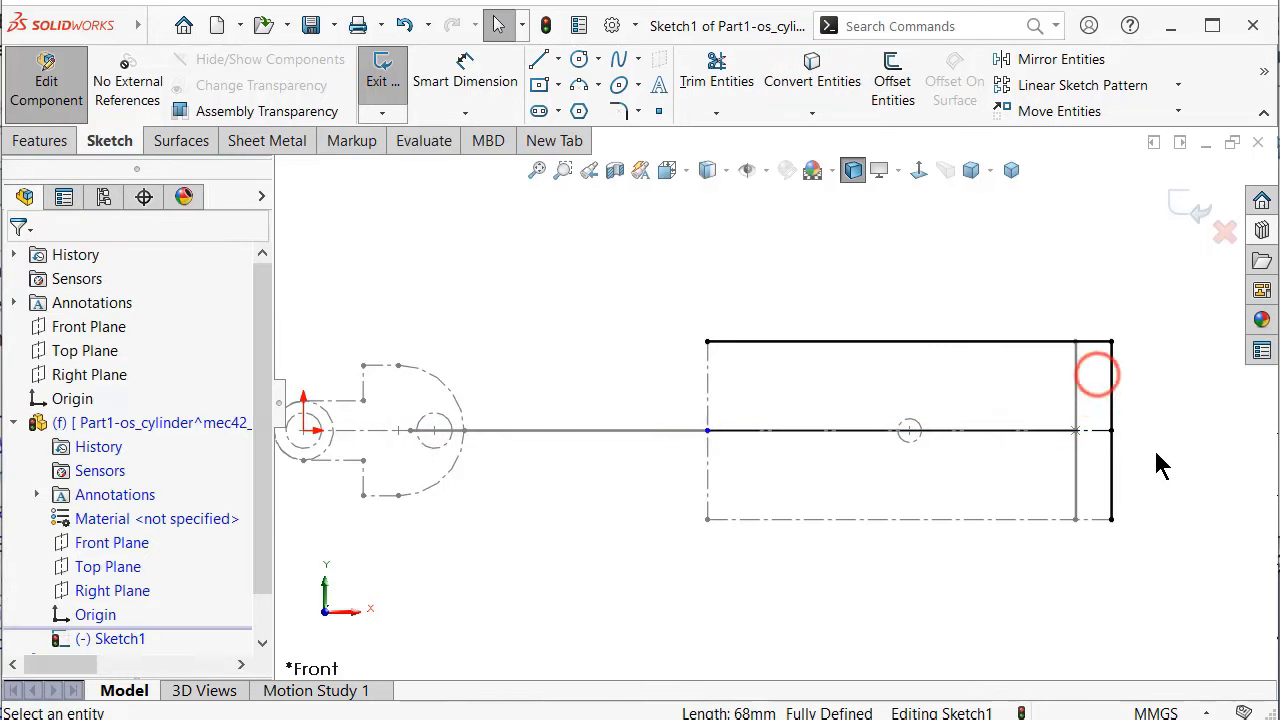
pyautogui.click(720, 80)
pyautogui.scroll(-2, 1112, 398)
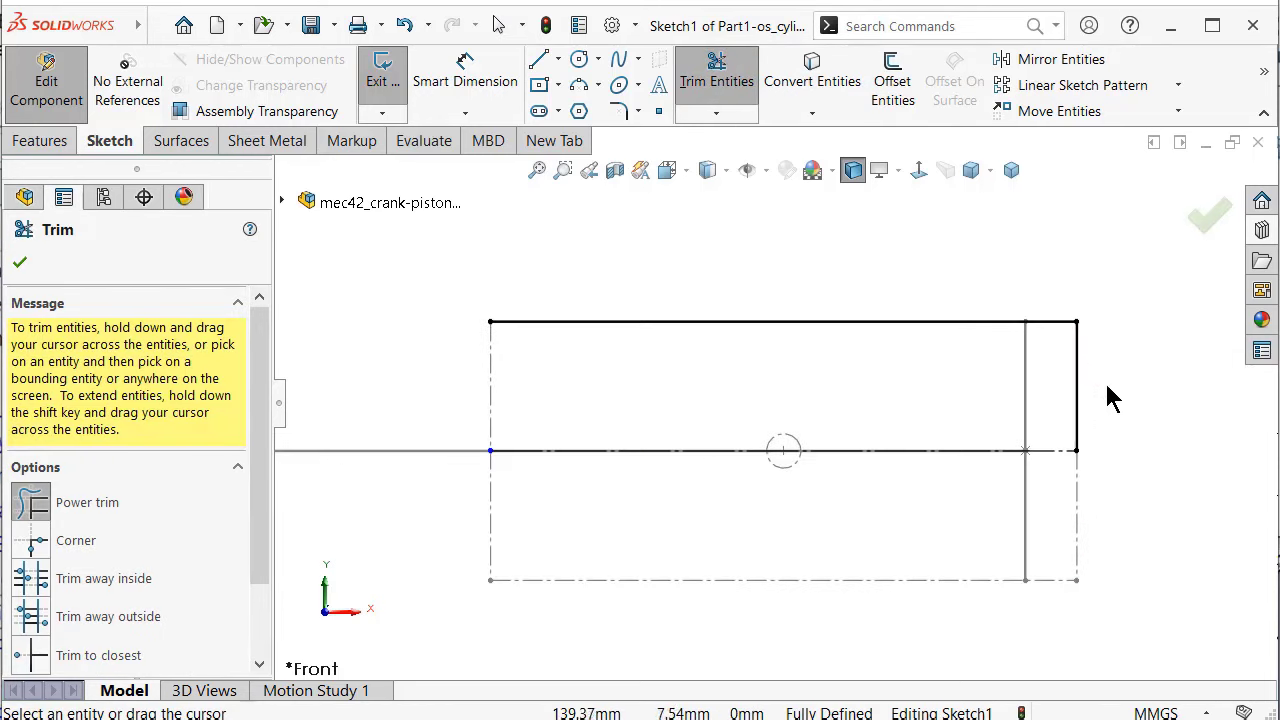
# Round the profile's top-right corner with an R1.00 sketch fillet
pyautogui.click(19, 262)
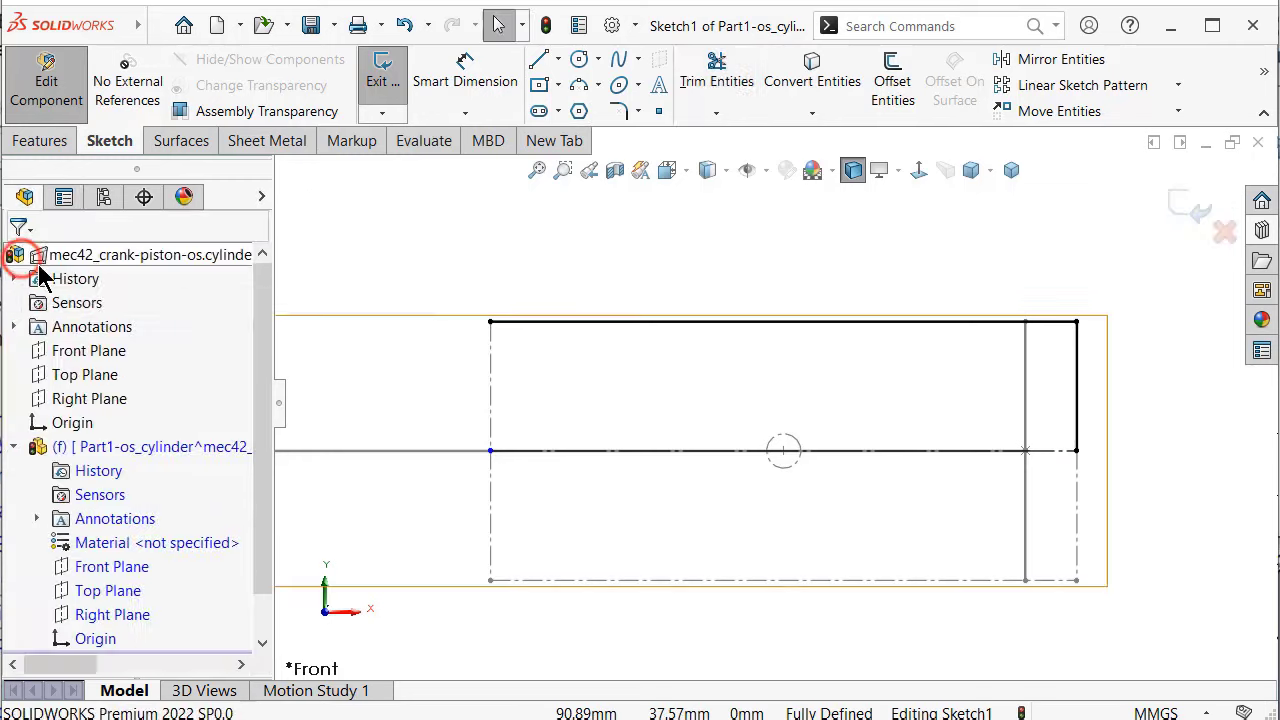
pyautogui.click(622, 108)
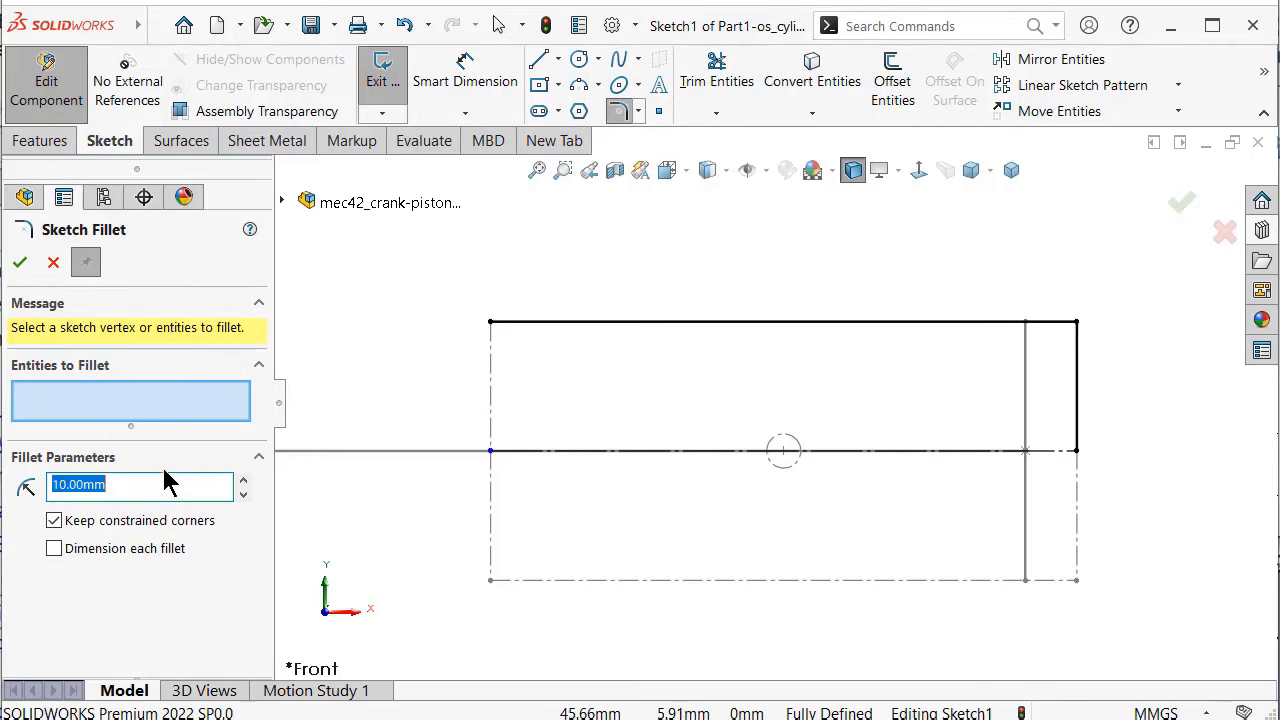
pyautogui.click(1077, 323)
pyautogui.scroll(-3, 1068, 333)
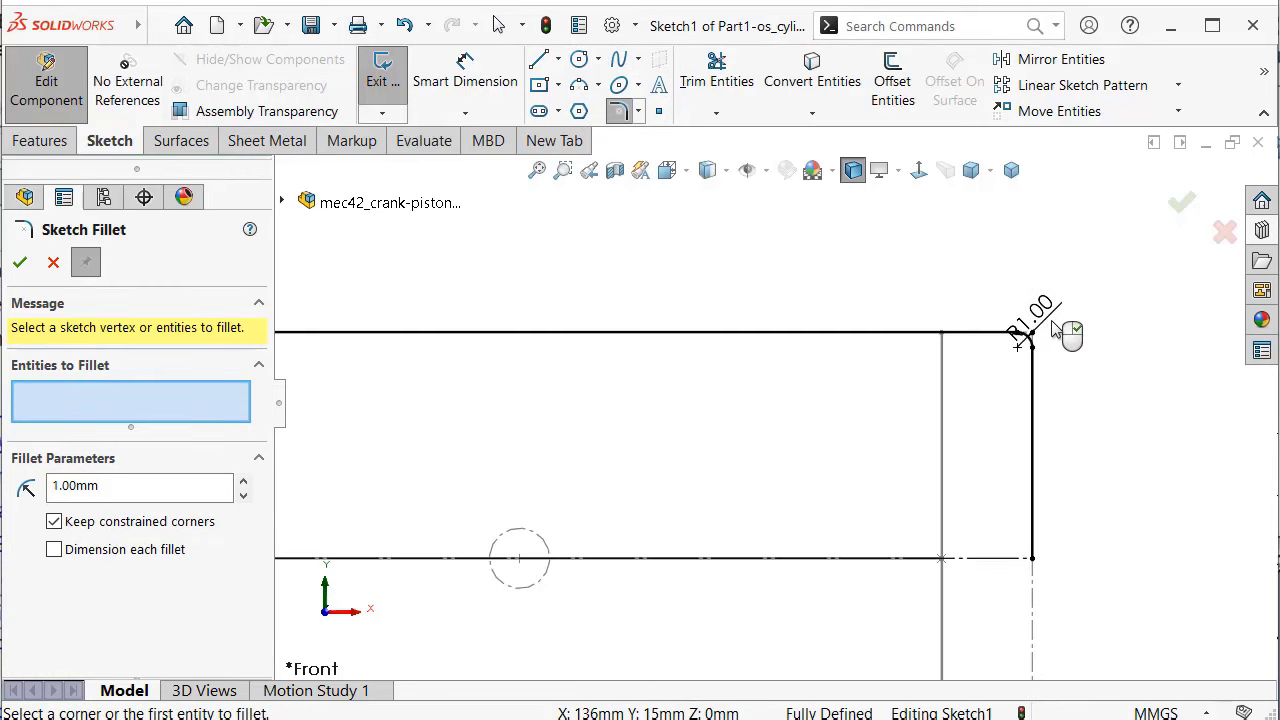
pyautogui.moveTo(1043, 271); pyautogui.dragTo(1108, 300)
pyautogui.scroll(2, 975, 292)
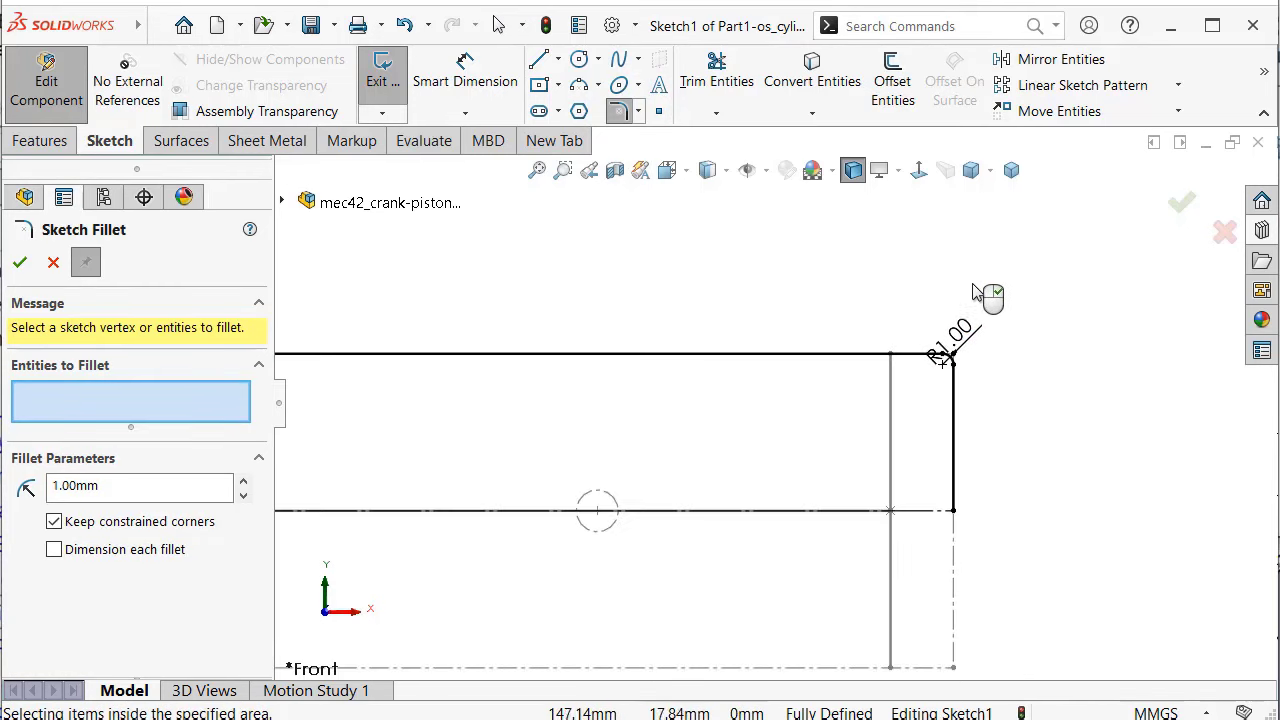
pyautogui.rightClick(898, 266)
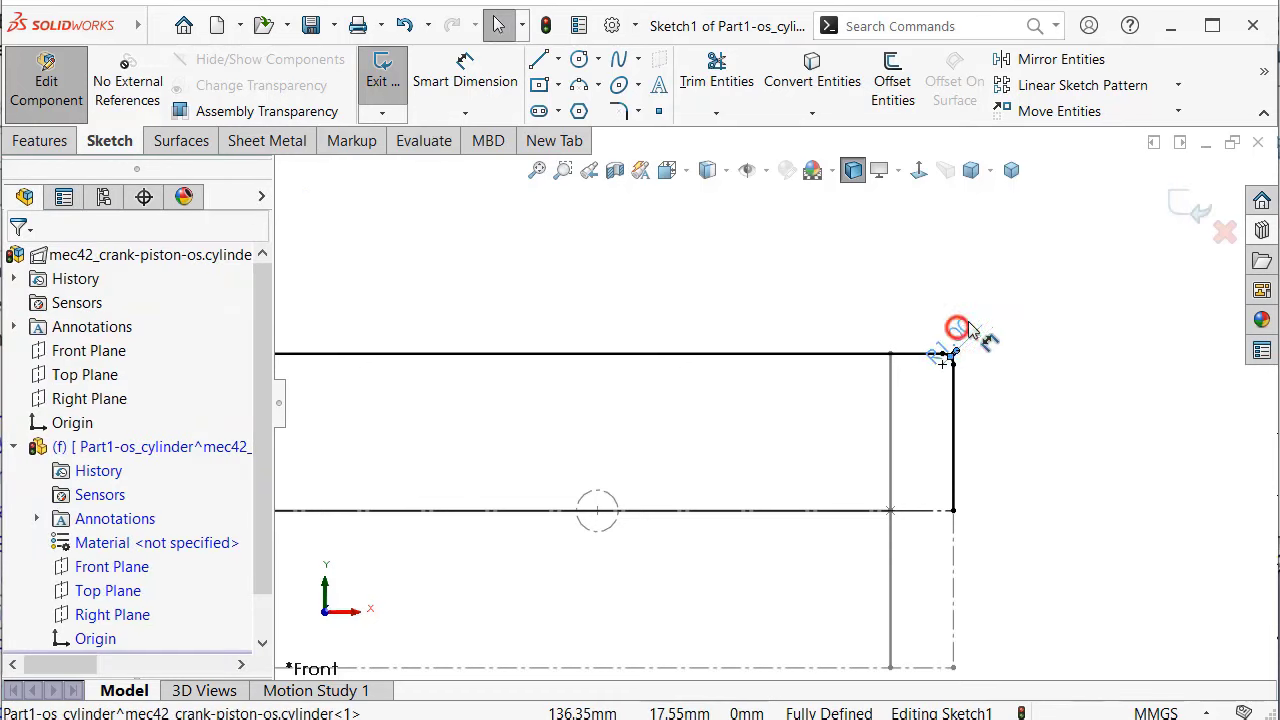
pyautogui.click(1007, 295)
pyautogui.click(718, 318)
pyautogui.scroll(2, 718, 318)
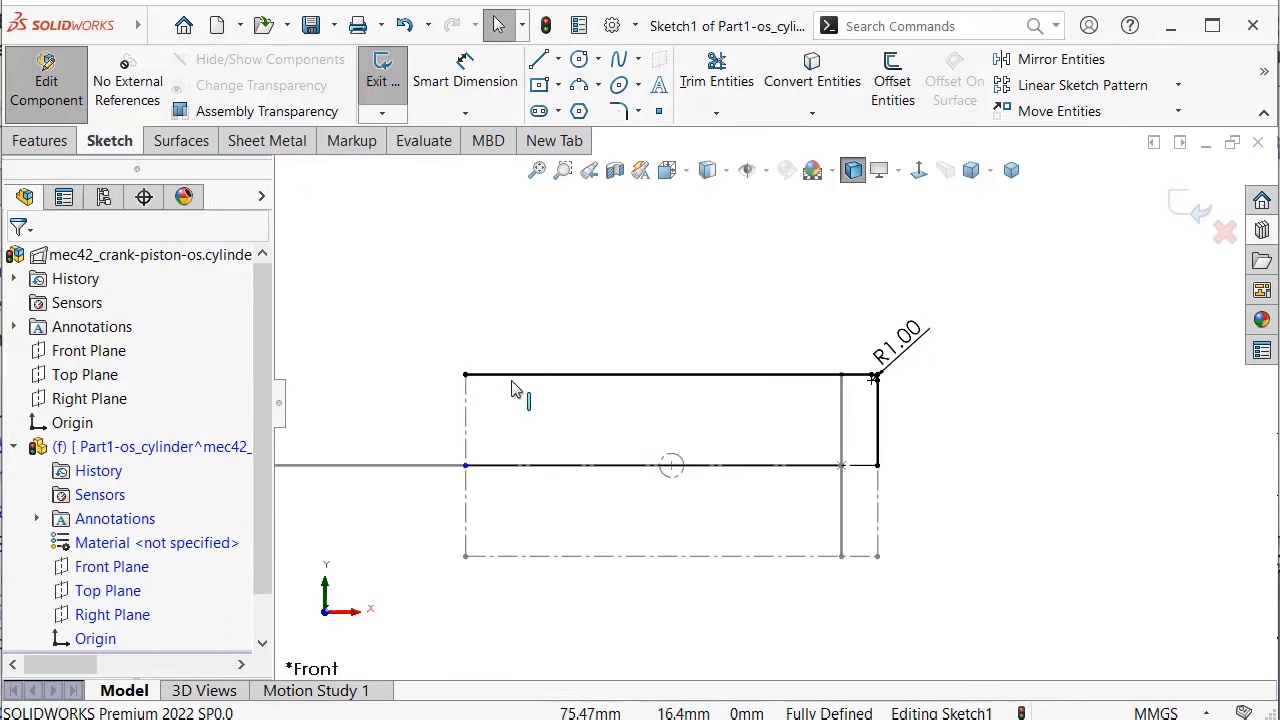
pyautogui.scroll(-2, 497, 465)
# Add a Vertical relation between the centre line's left endpoint and the top edge's left end
pyautogui.click(505, 463)
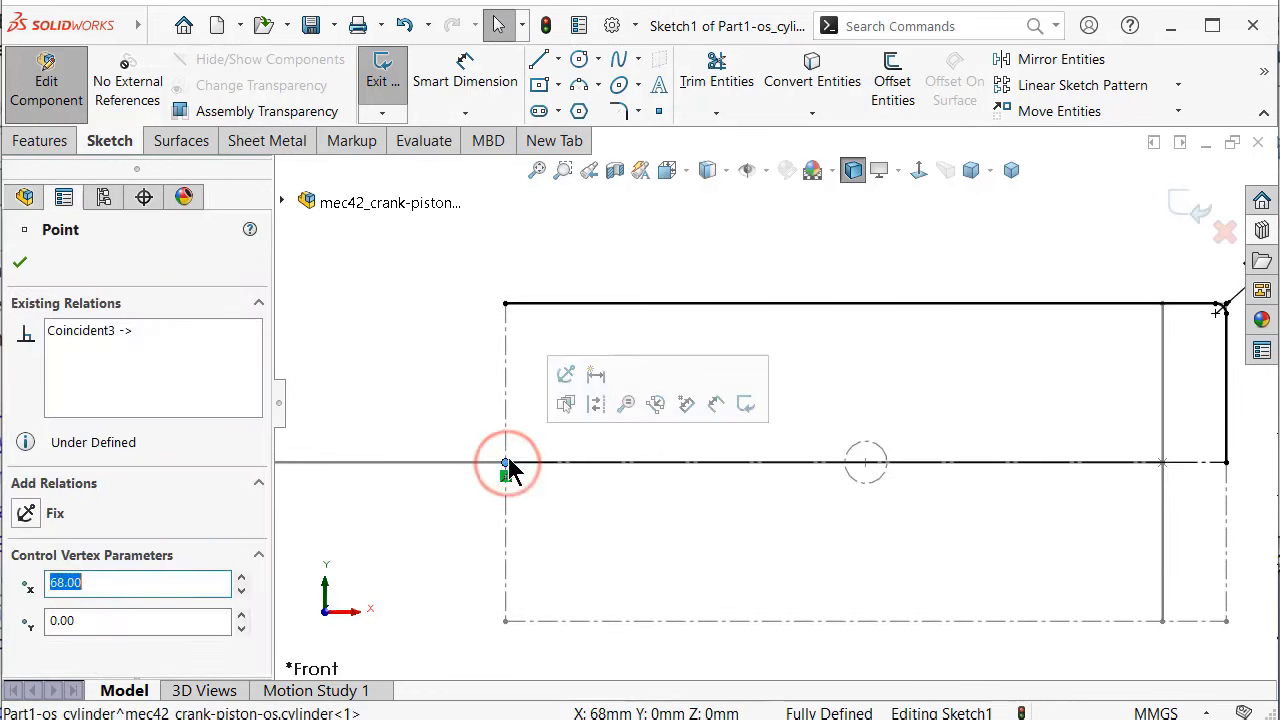
pyautogui.keyDown('ctrl'); pyautogui.click(505, 304); pyautogui.keyUp('ctrl')
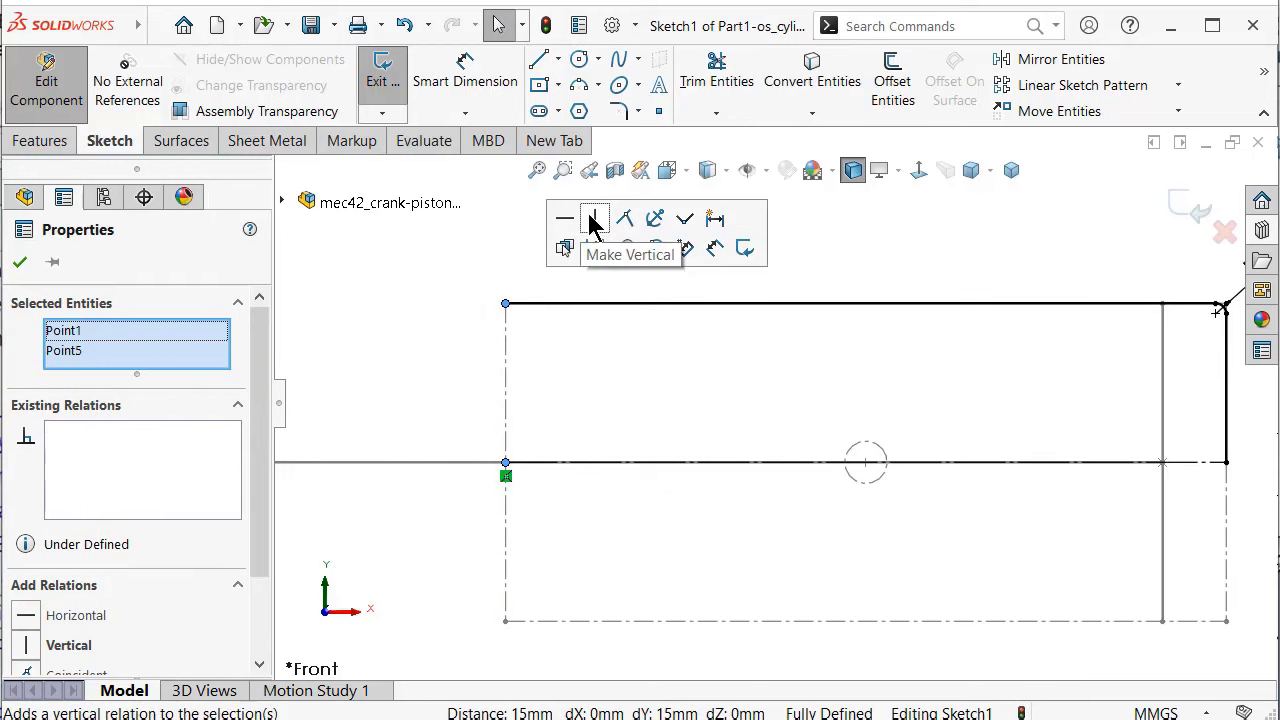
pyautogui.click(589, 210)
pyautogui.click(424, 318)
pyautogui.scroll(1, 757, 372)
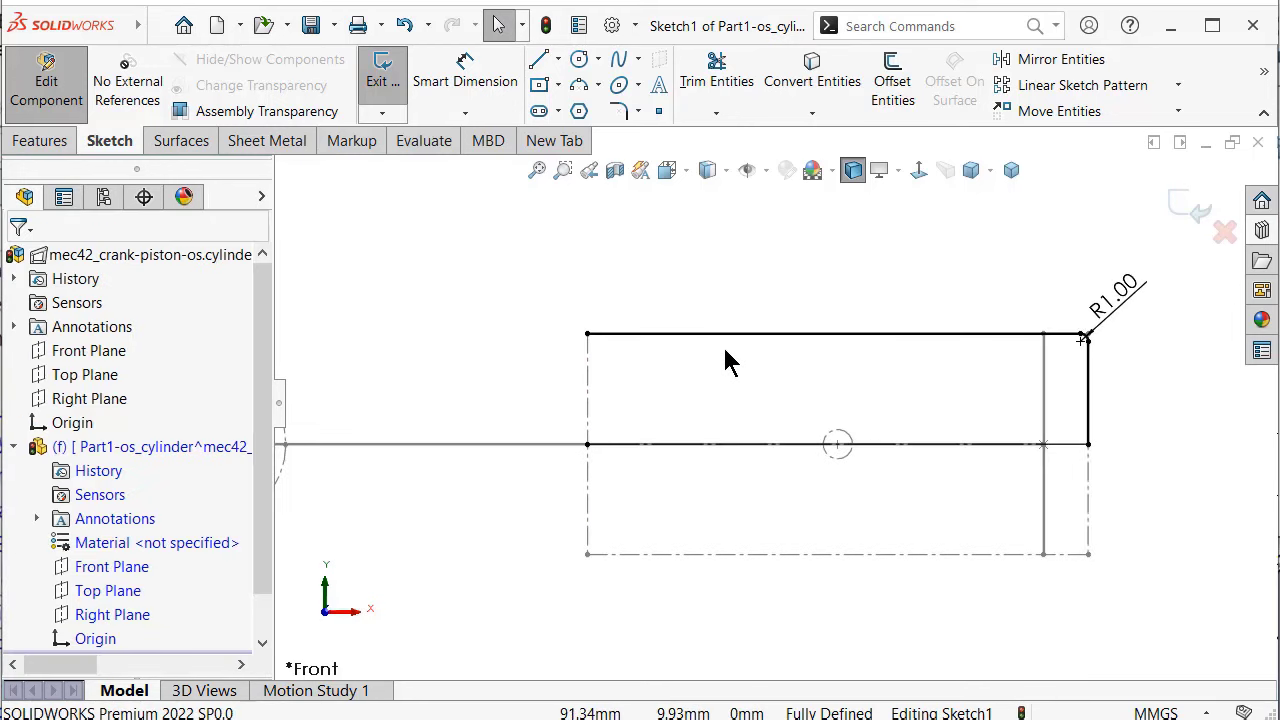
pyautogui.click(46, 143)
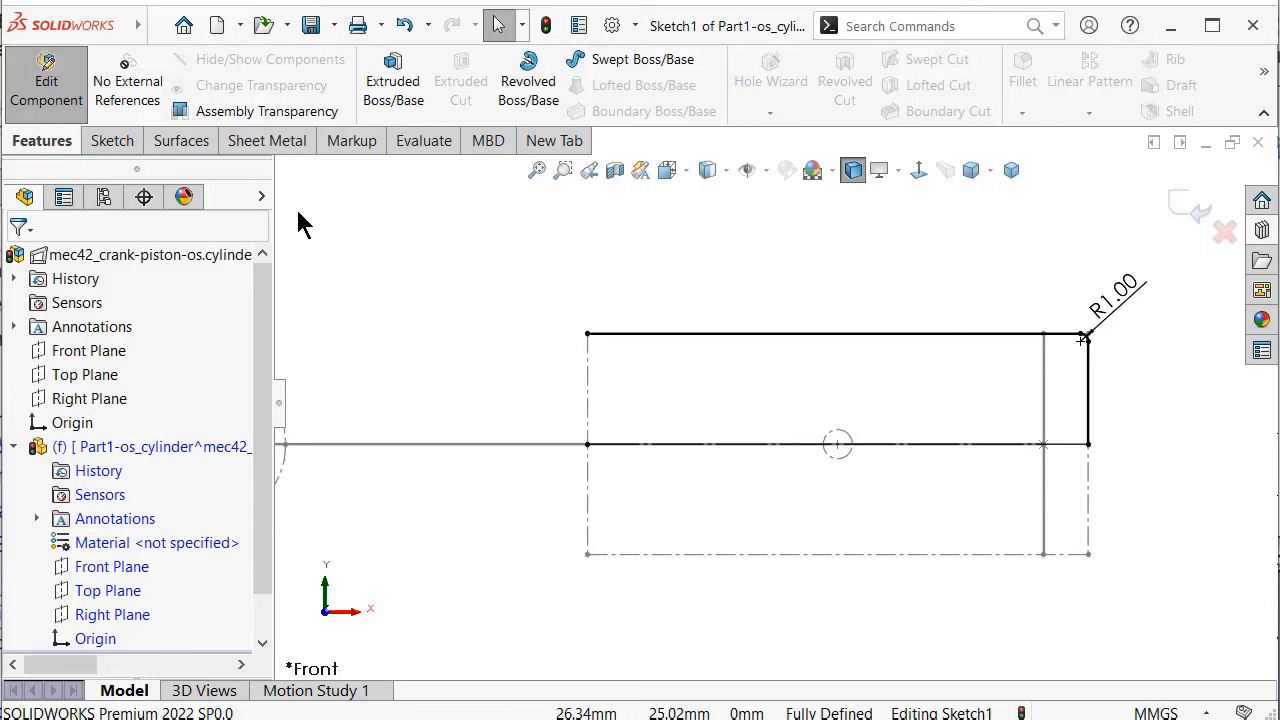
# Revolve Sketch1 360° as a thin feature with a 1 mm wall, direction reversed
pyautogui.click(526, 80)
pyautogui.click(905, 447)
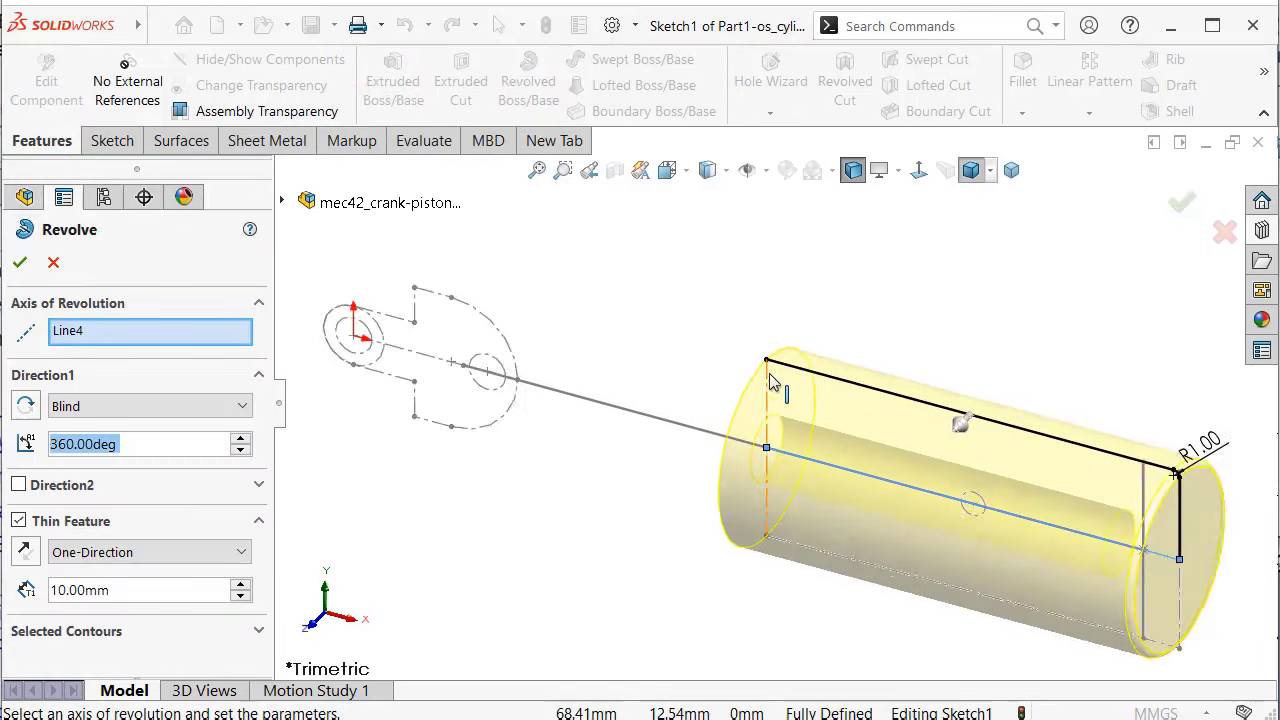
pyautogui.scroll(-3, 770, 380)
pyautogui.moveTo(785, 377); pyautogui.dragTo(882, 388, button='middle')
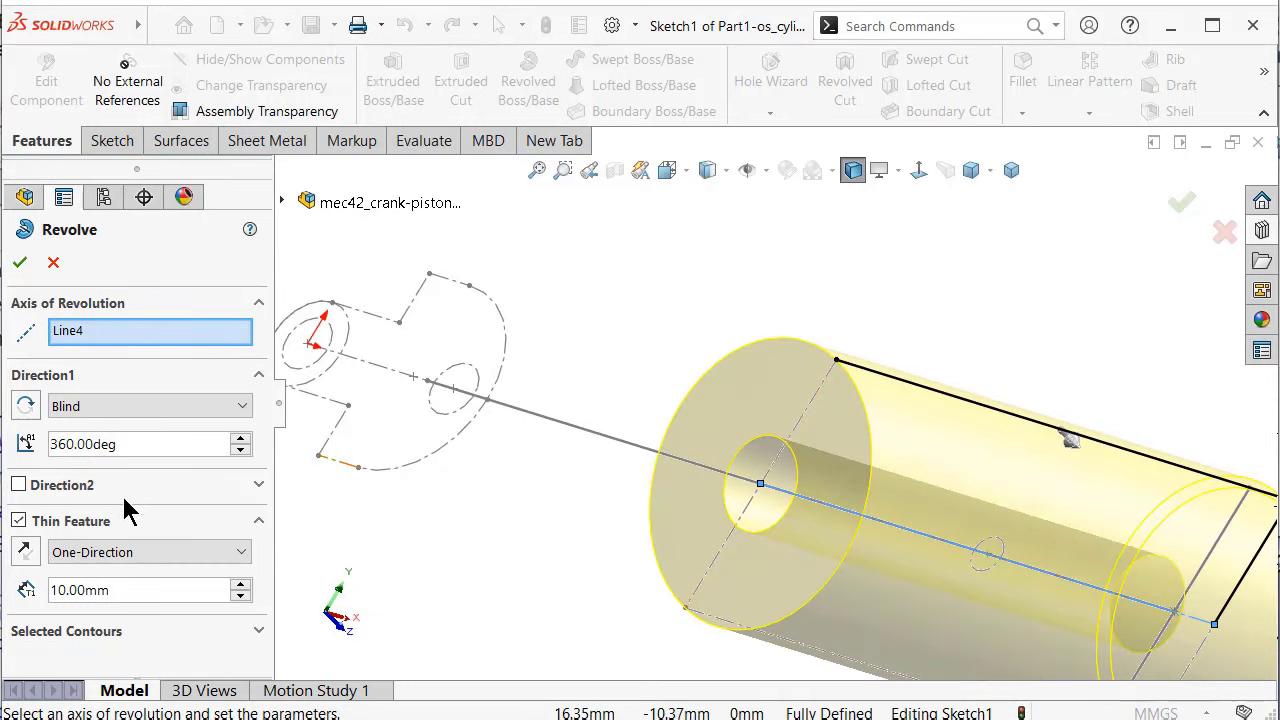
pyautogui.doubleClick(120, 590)
pyautogui.write('1')
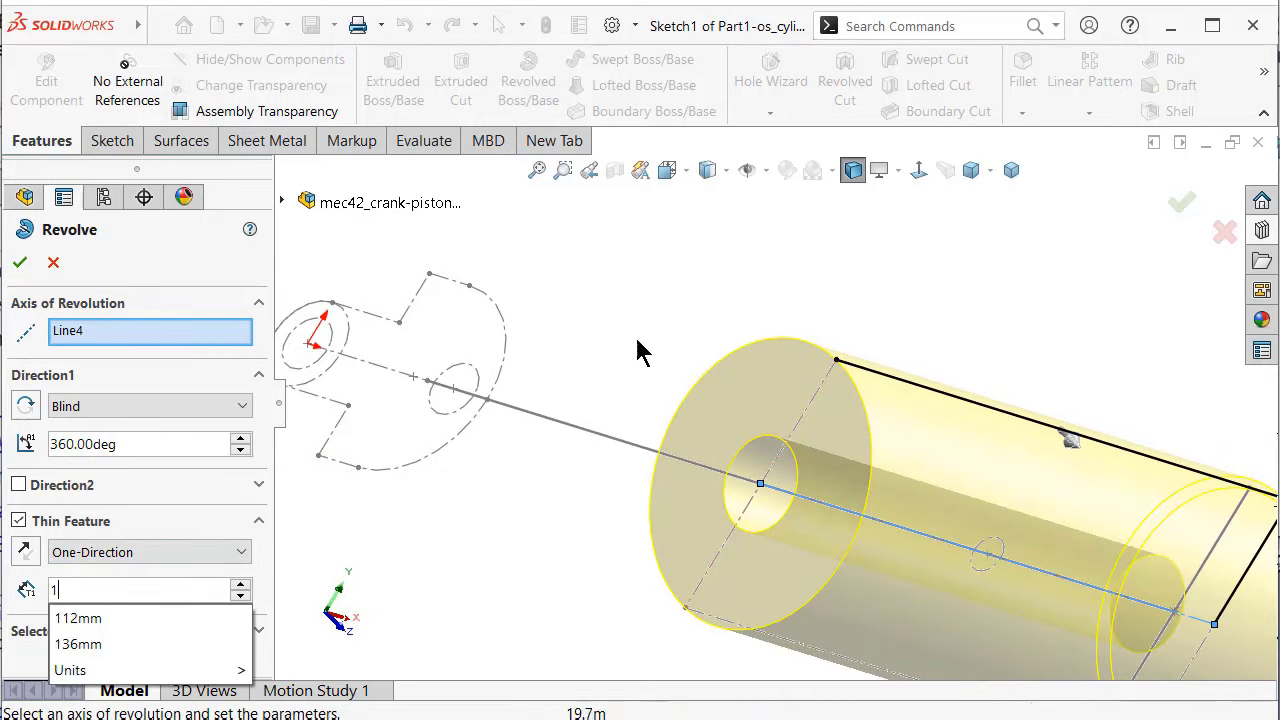
pyautogui.click(686, 290)
pyautogui.click(26, 553)
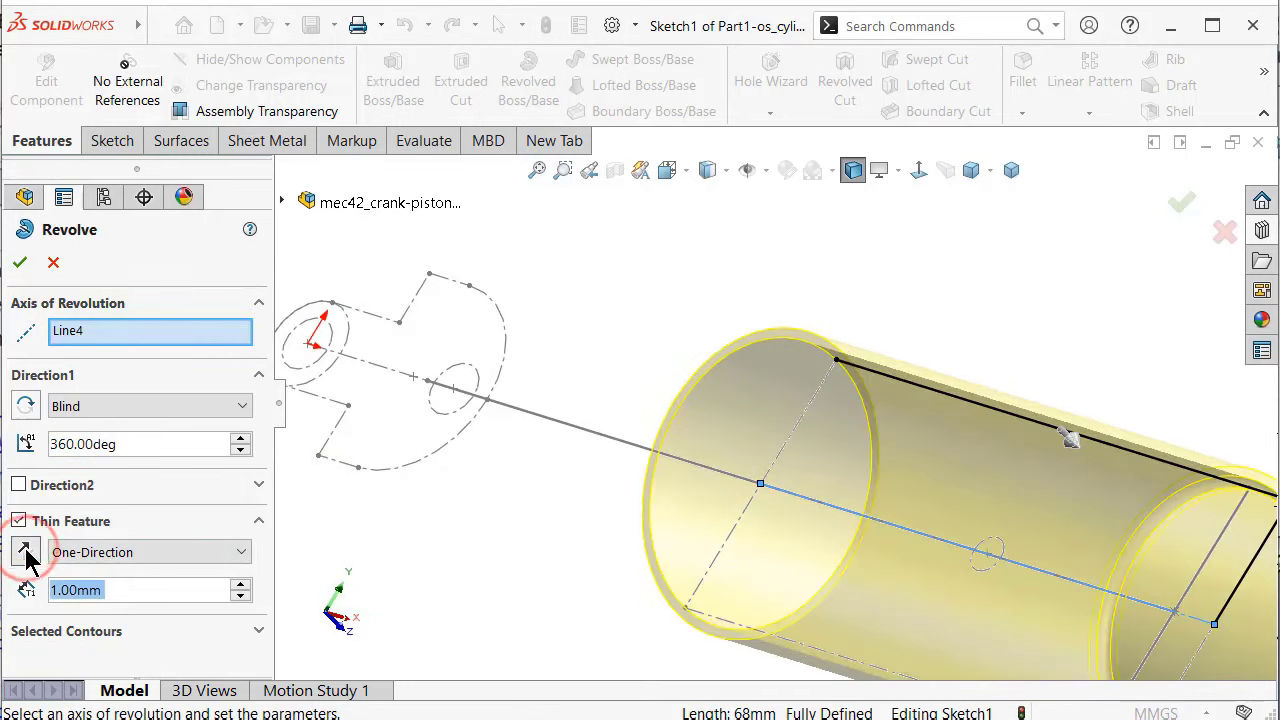
pyautogui.click(19, 264)
pyautogui.moveTo(771, 271)
pyautogui.mouseDown(button='middle')
pyautogui.moveTo(721, 327)
pyautogui.moveTo(733, 298)
pyautogui.mouseUp(button='middle')
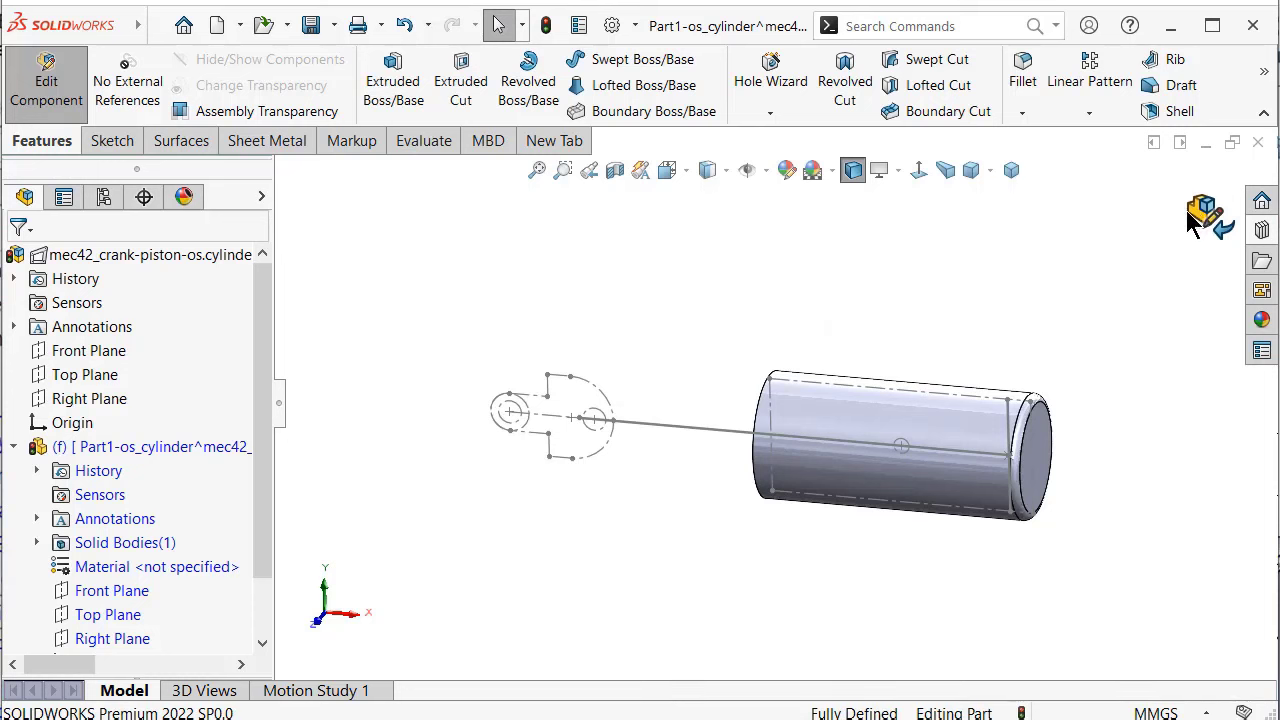
pyautogui.moveTo(920, 330); pyautogui.dragTo(925, 252, button='middle')
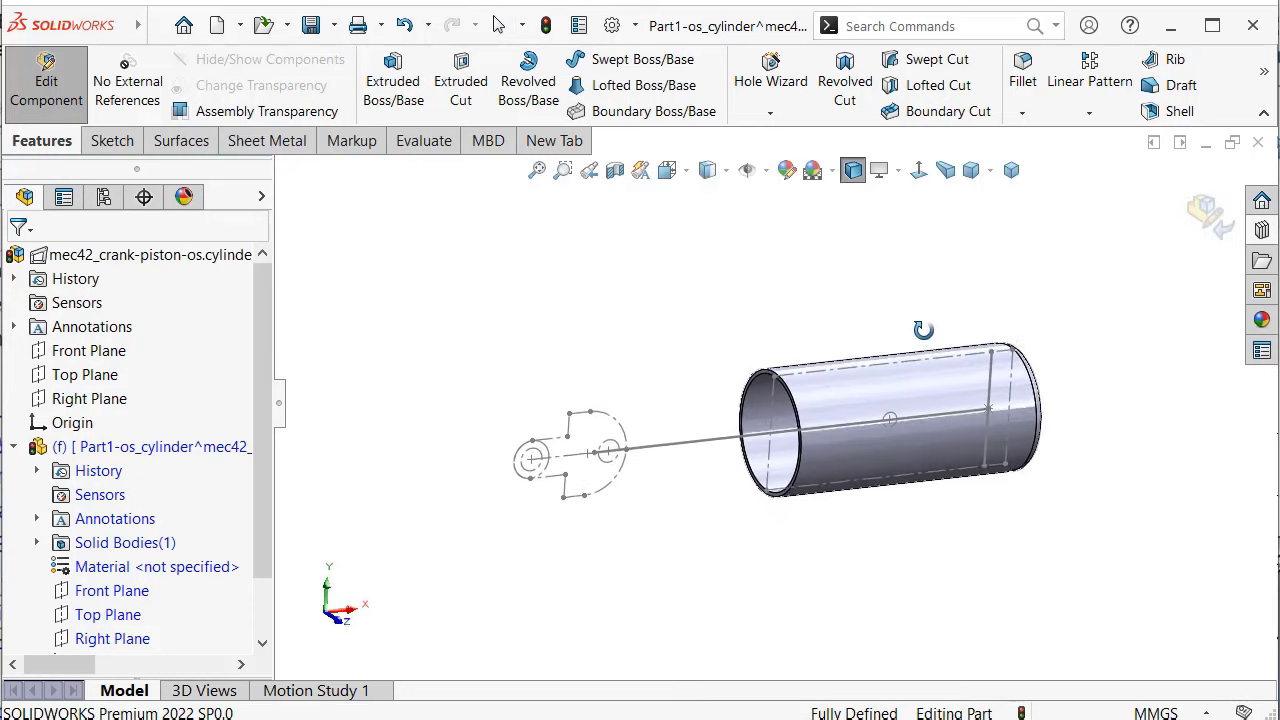
pyautogui.click(112, 591)
pyautogui.click(133, 570)
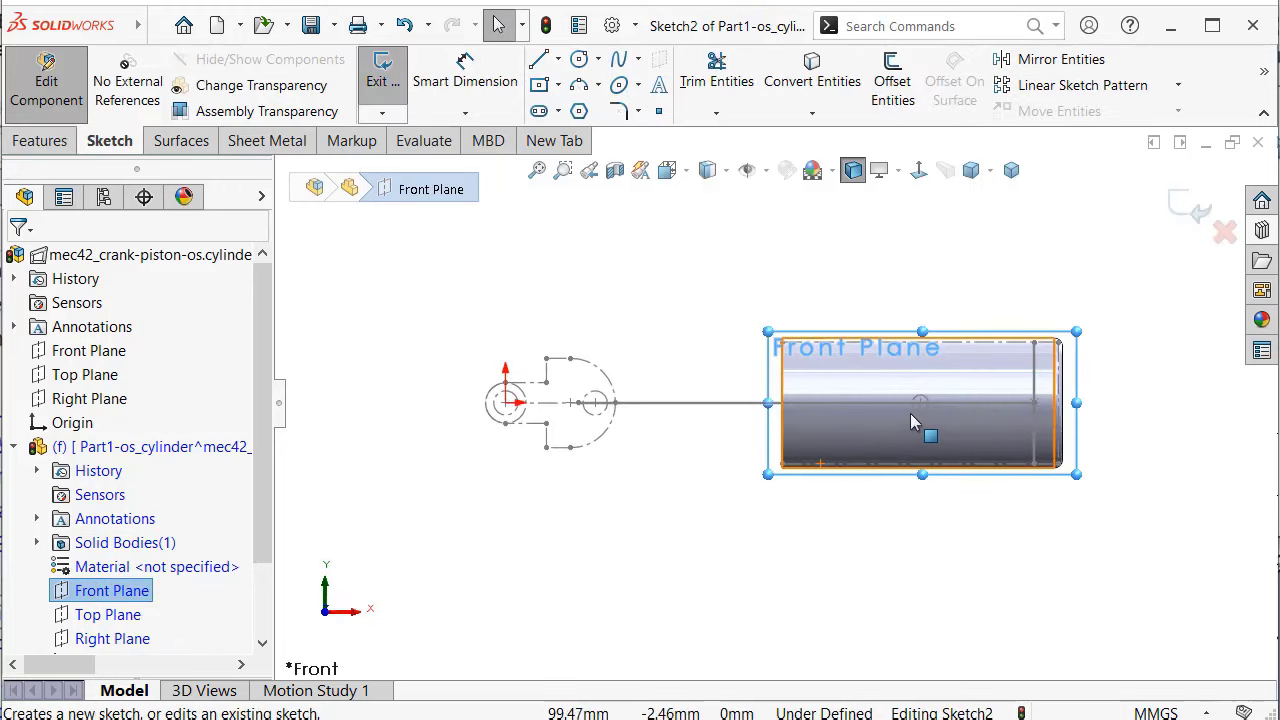
pyautogui.moveTo(895, 418); pyautogui.dragTo(850, 428, button='middle')
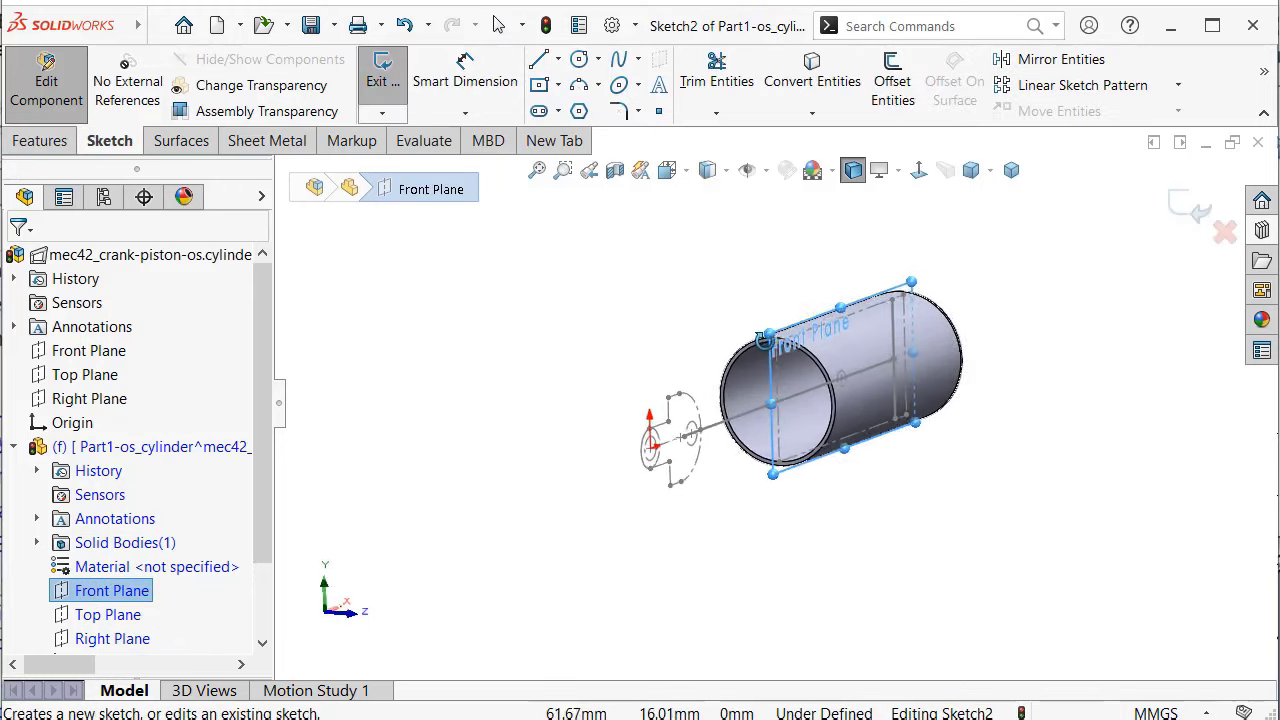
pyautogui.click(1190, 210)
pyautogui.scroll(-5, 1132, 398)
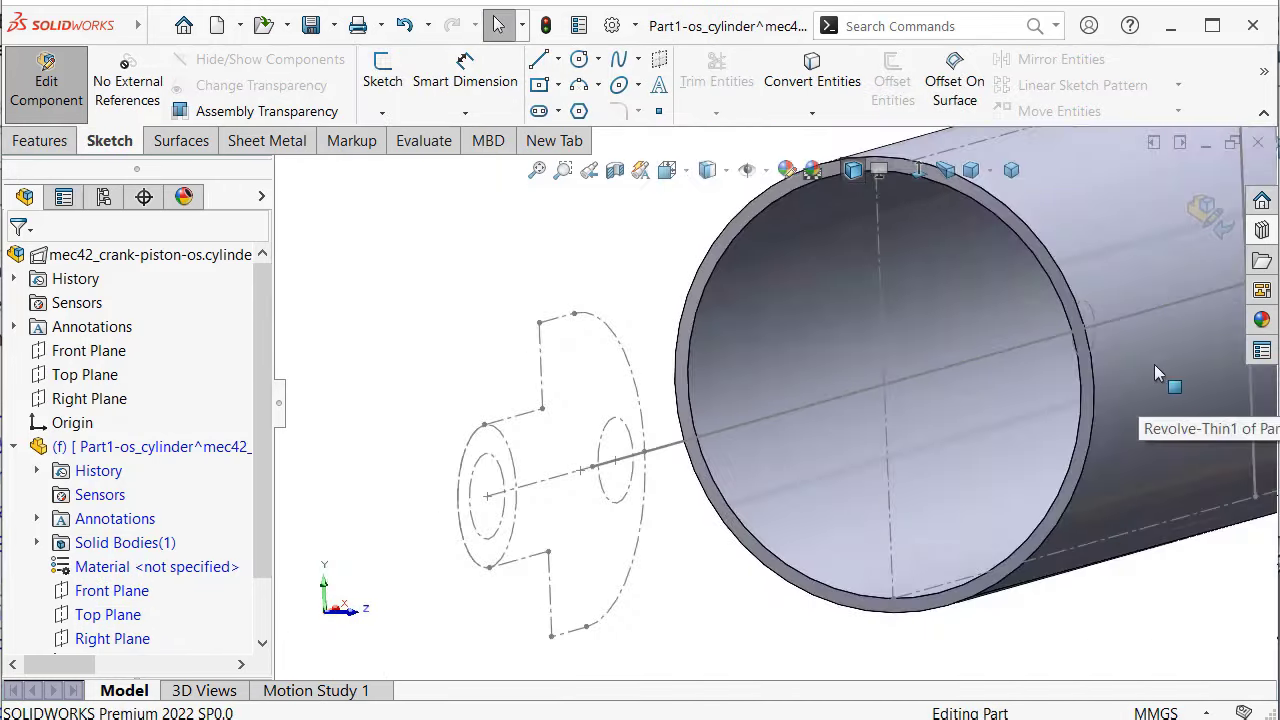
pyautogui.moveTo(1072, 364); pyautogui.dragTo(1123, 343, button='middle')
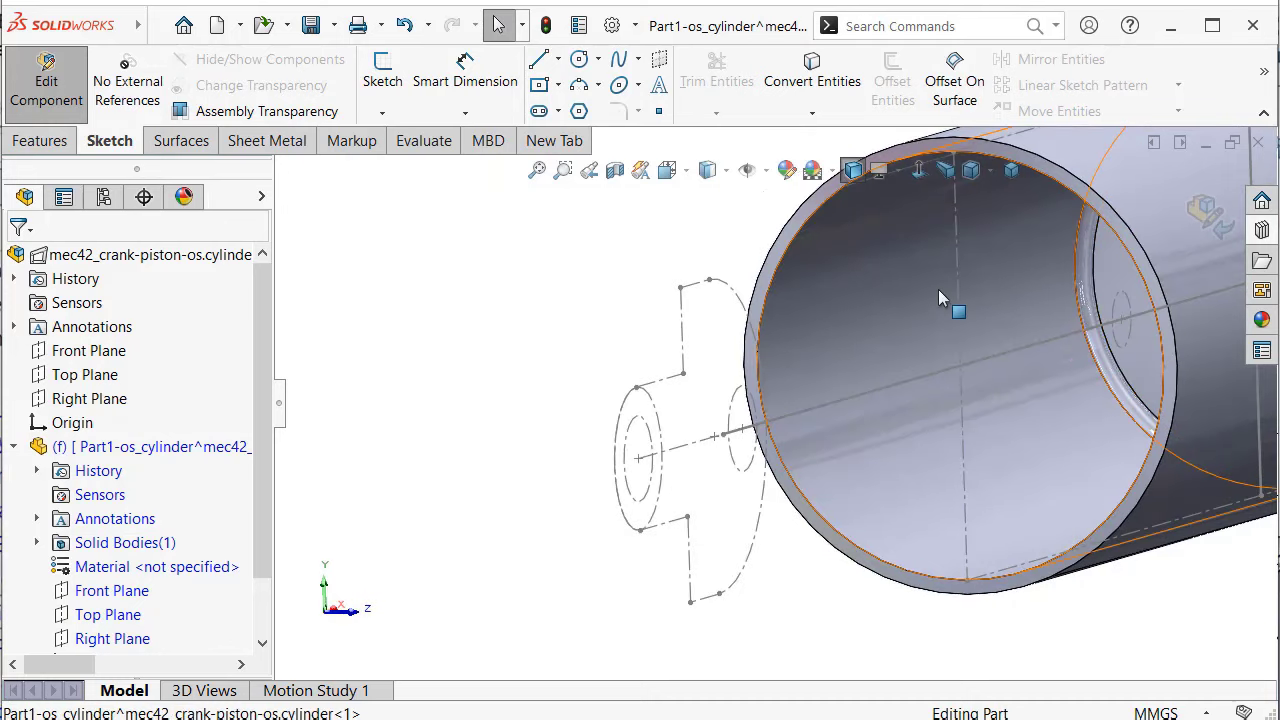
pyautogui.click(893, 283)
pyautogui.click(1050, 195)
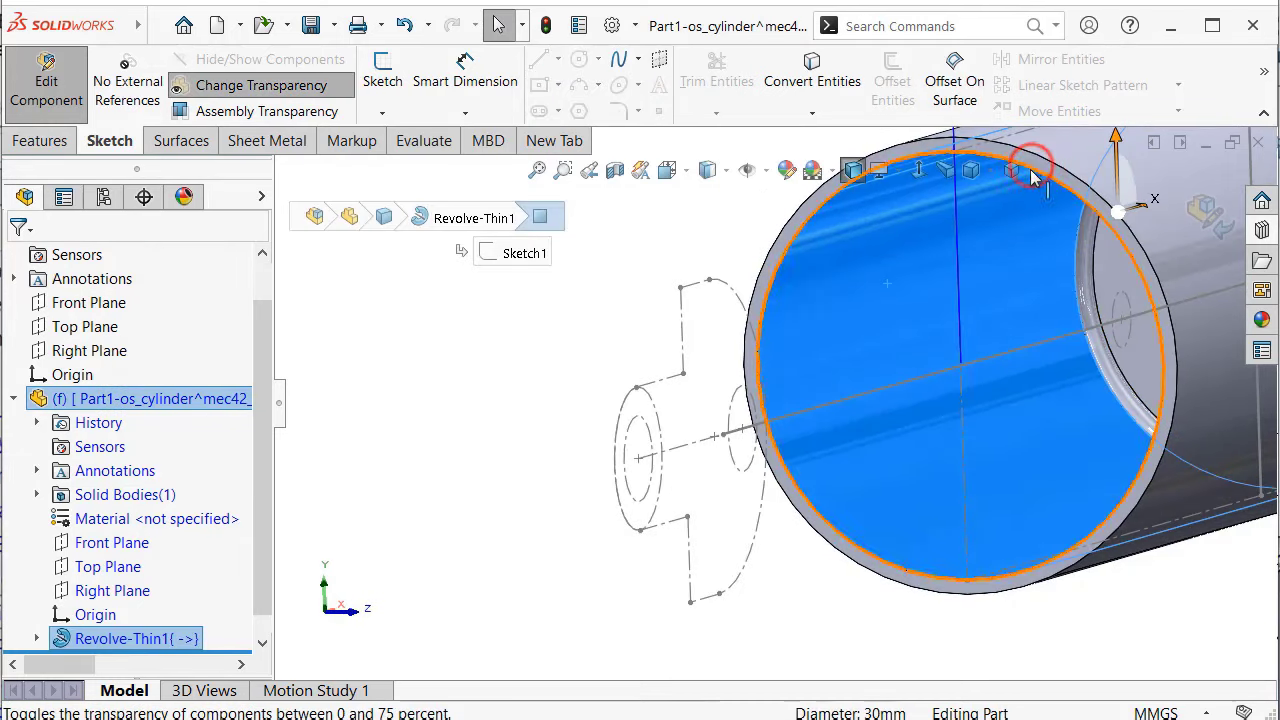
pyautogui.click(1121, 343)
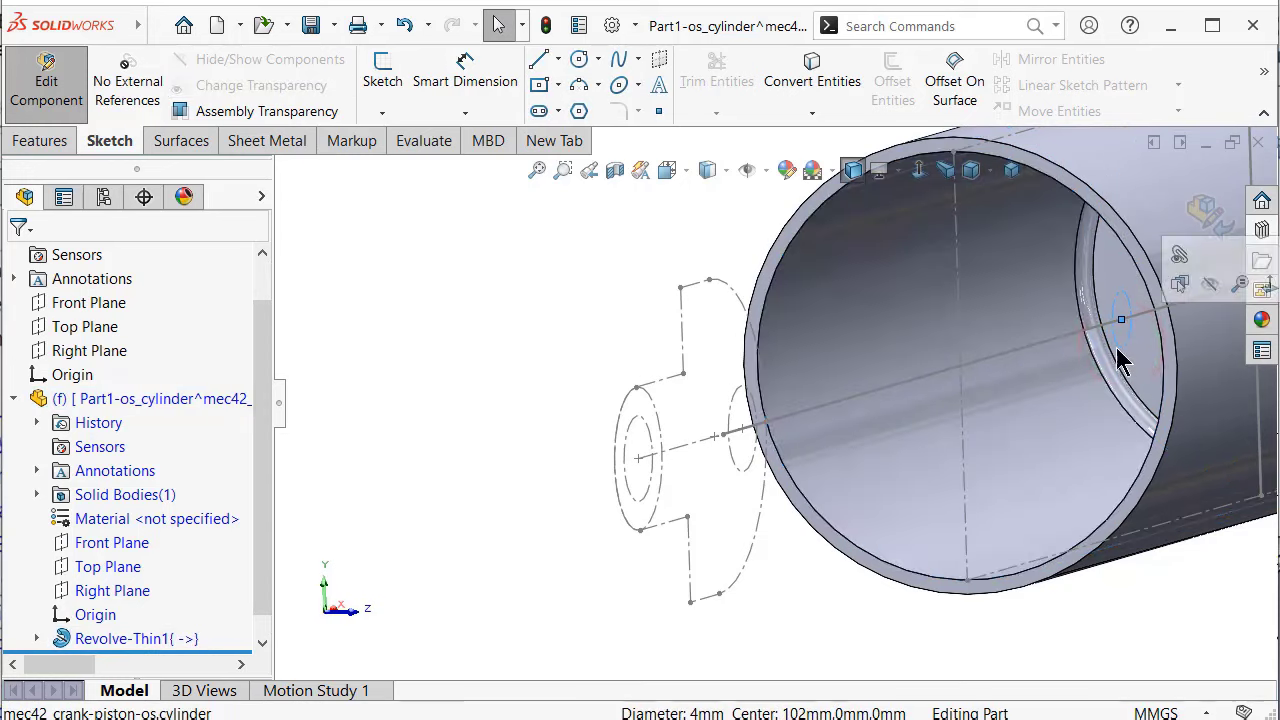
pyautogui.click(808, 95)
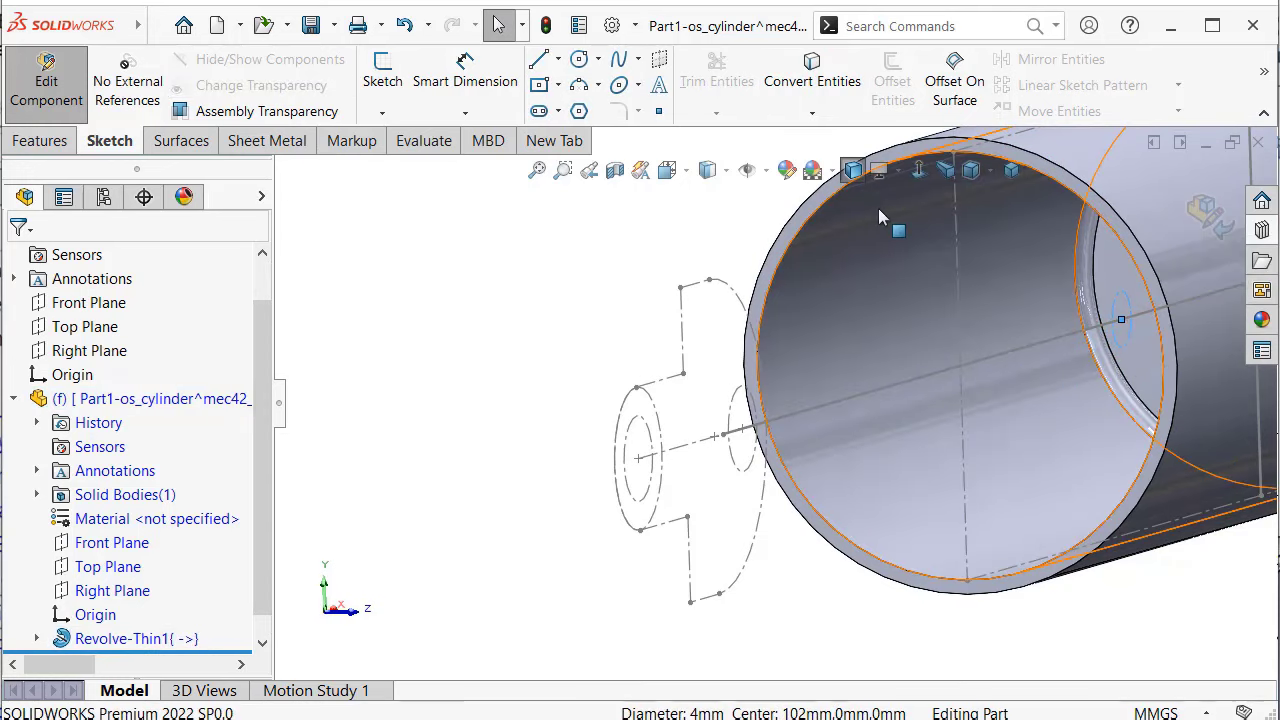
pyautogui.scroll(3, 850, 240)
pyautogui.click(636, 300)
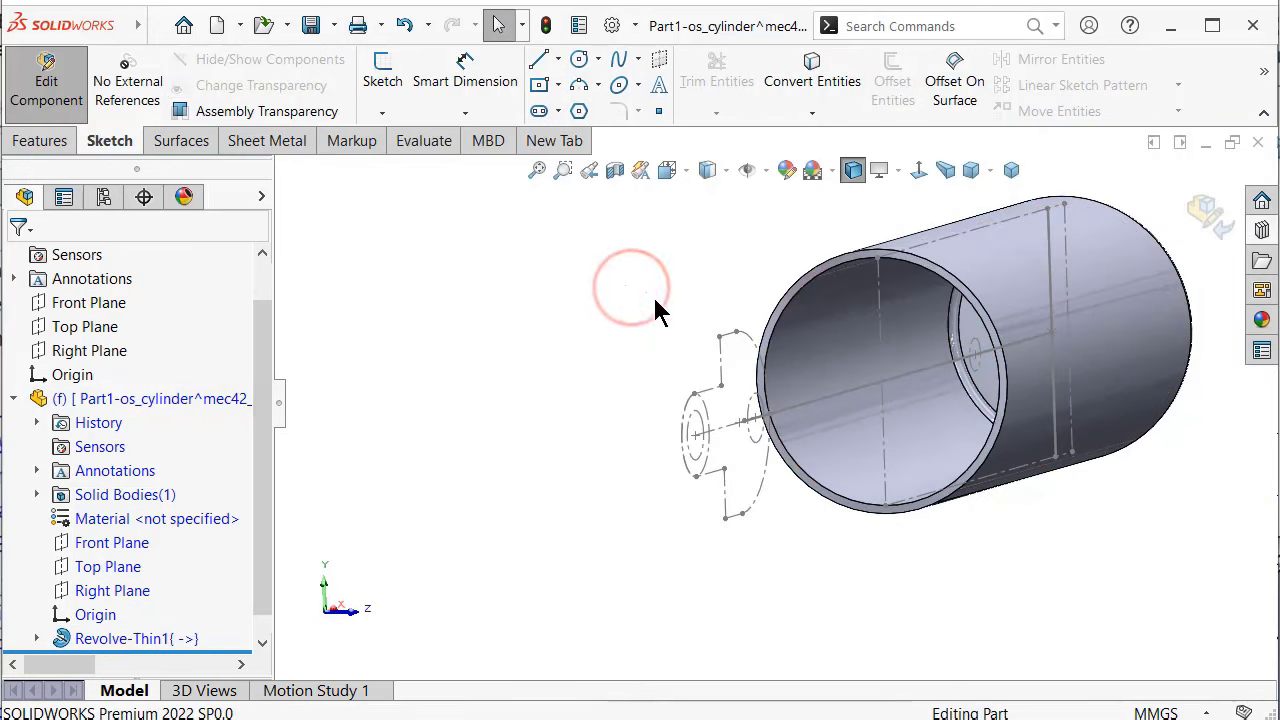
pyautogui.click(112, 543)
# Sketch on the Front Plane and convert the layout's 4 mm circle into it
pyautogui.click(131, 490)
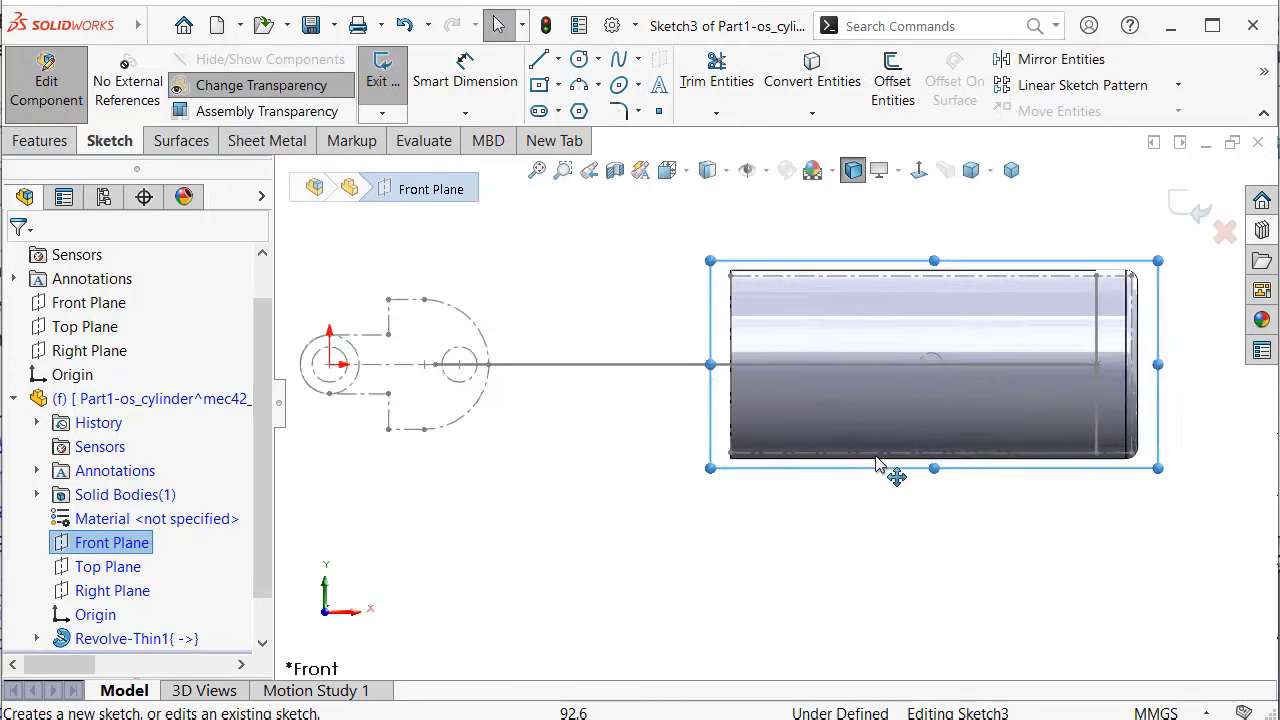
pyautogui.scroll(1, 876, 464)
pyautogui.click(938, 341)
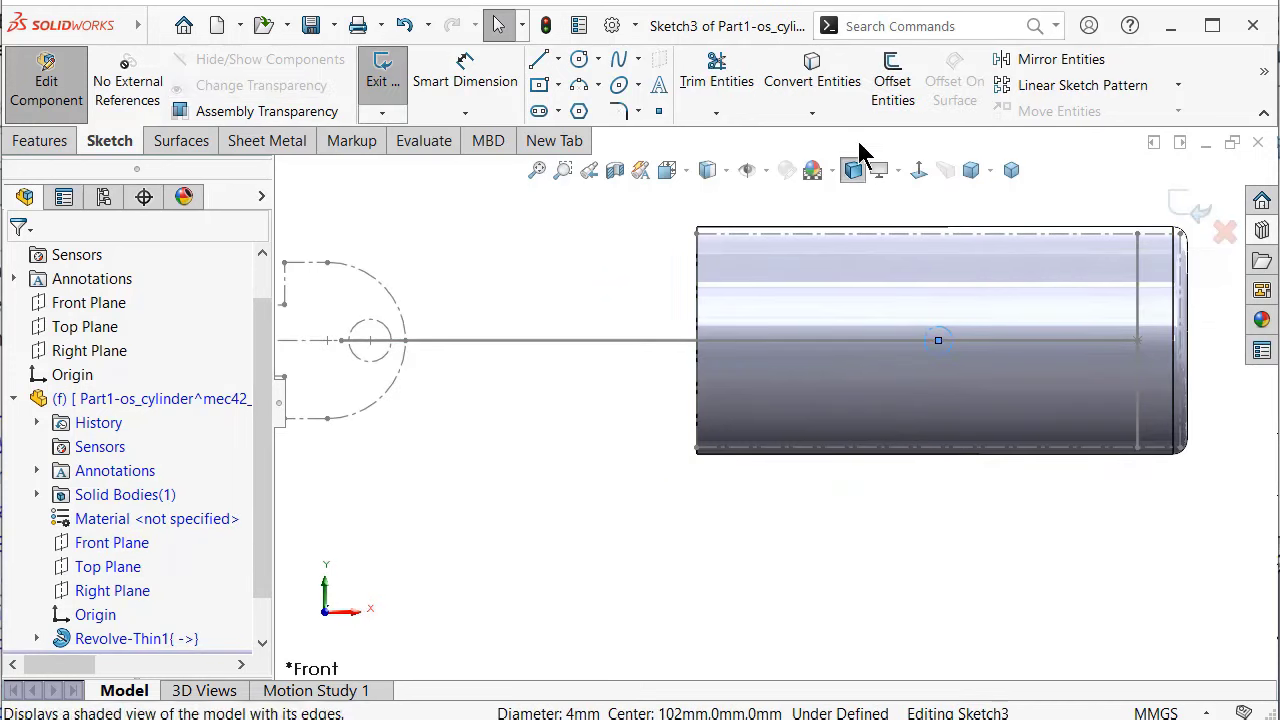
pyautogui.click(815, 78)
pyautogui.moveTo(837, 196)
pyautogui.mouseDown(button='middle')
pyautogui.moveTo(923, 346)
pyautogui.moveTo(833, 449)
pyautogui.moveTo(875, 440)
pyautogui.mouseUp(button='middle')
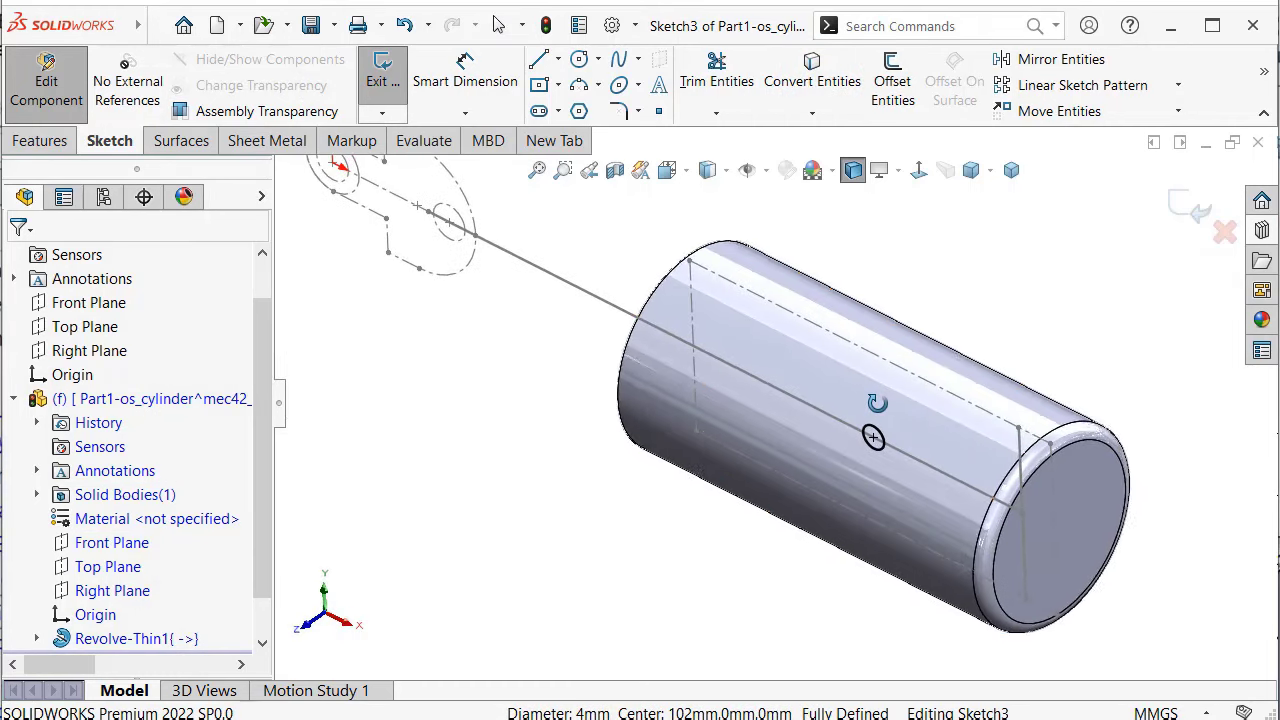
# Extrude-cut the Ø4 circle Through All the cylinder
pyautogui.click(58, 143)
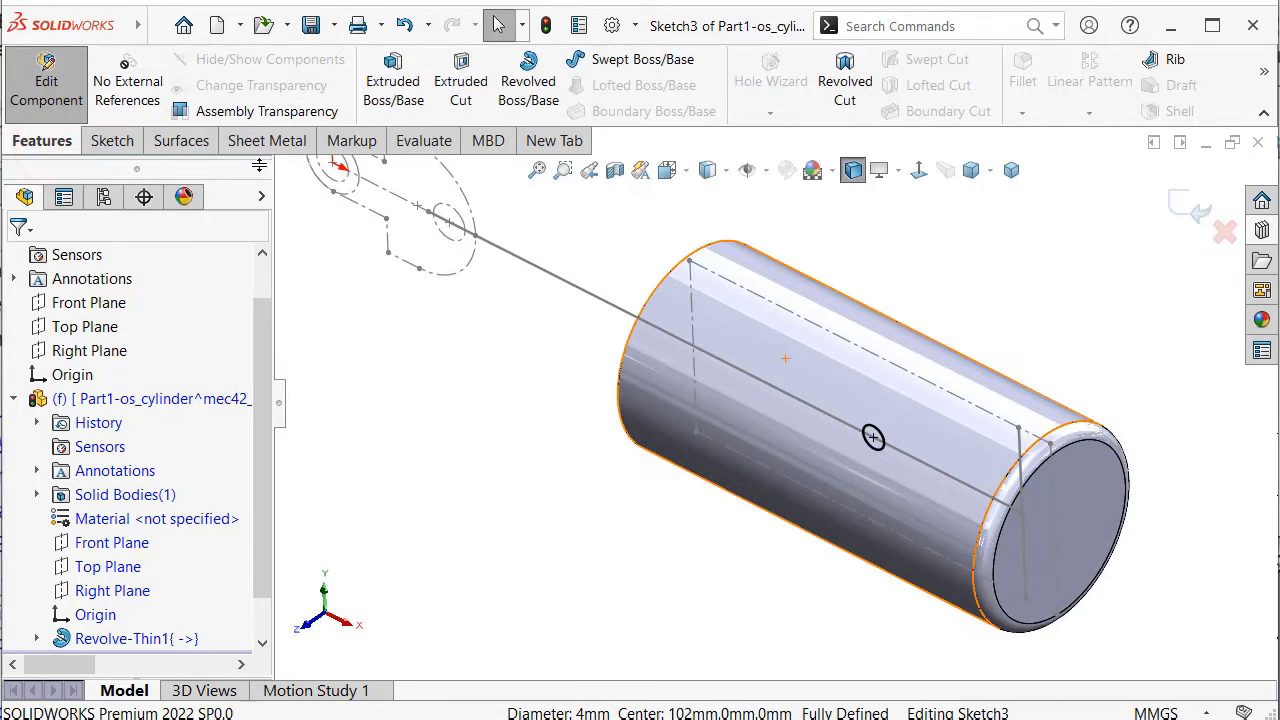
pyautogui.click(460, 100)
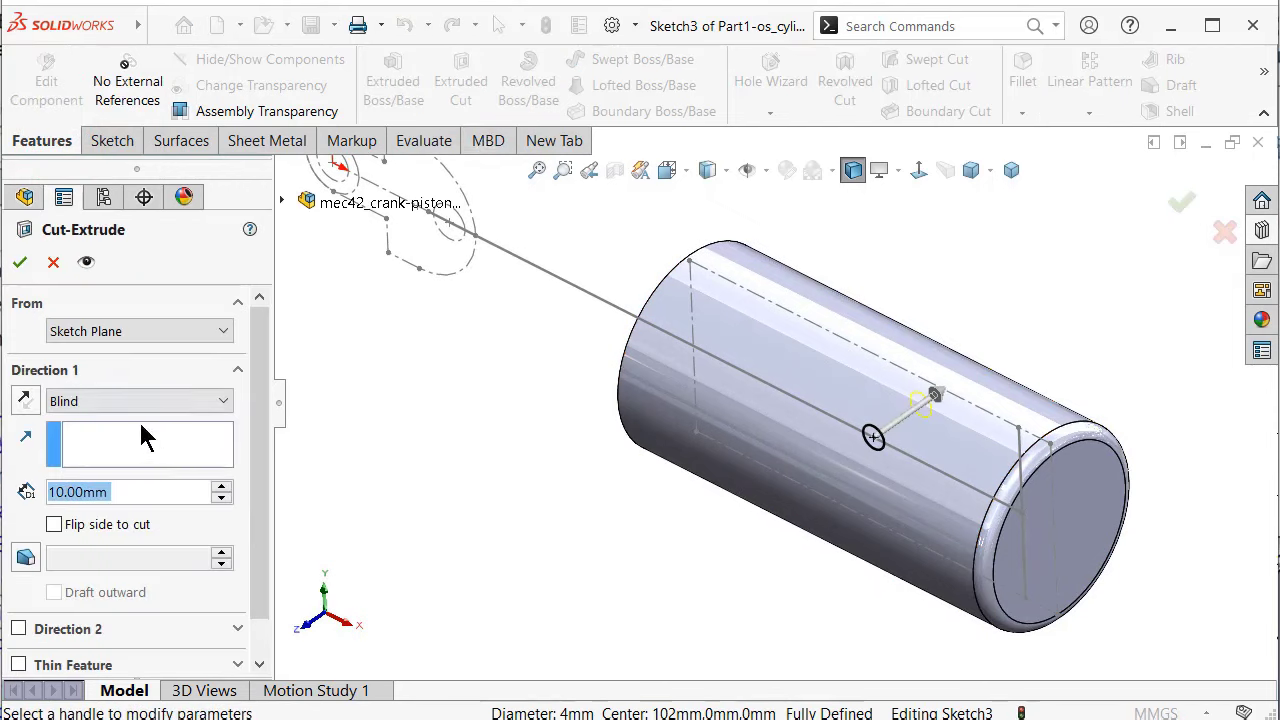
pyautogui.click(140, 401)
pyautogui.click(143, 442)
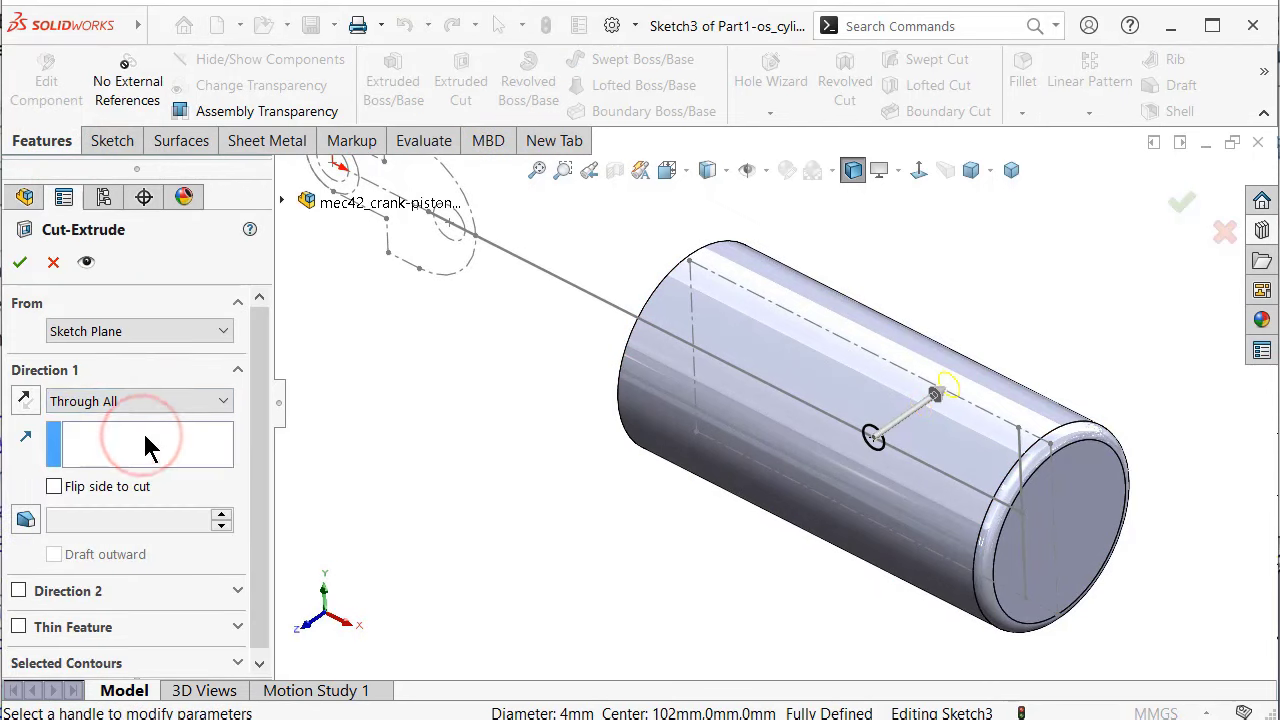
pyautogui.click(1183, 206)
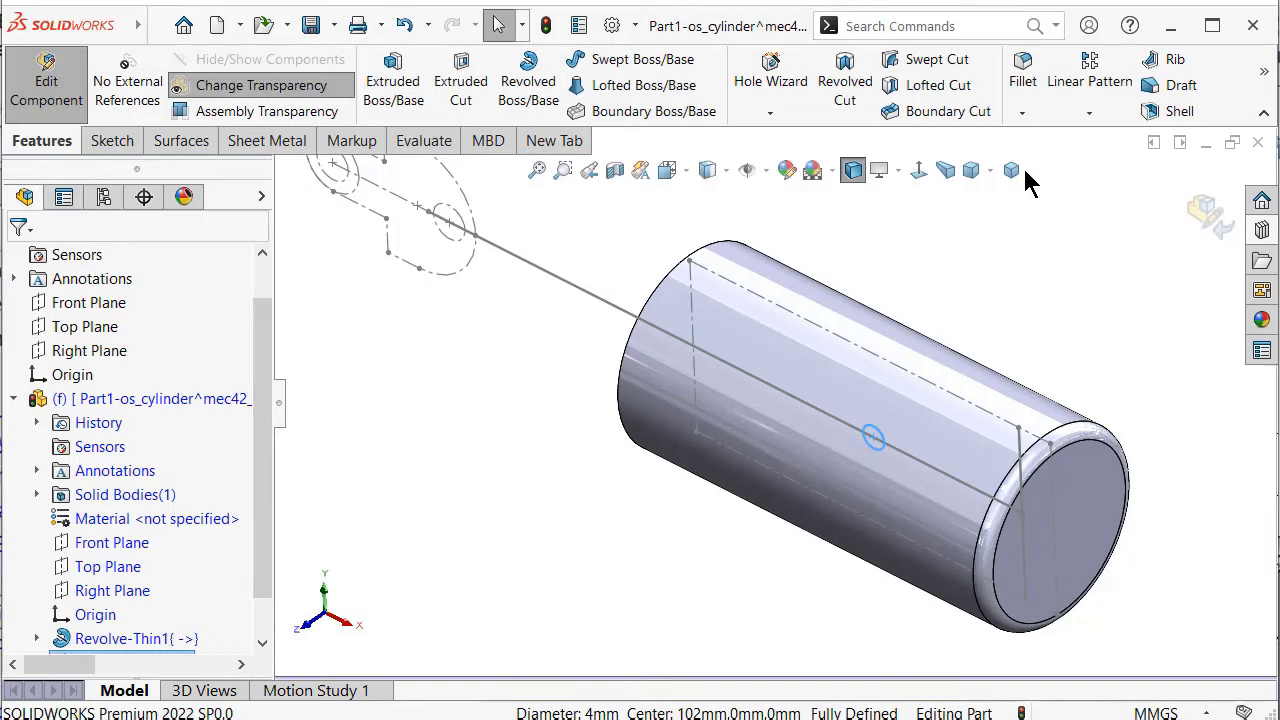
pyautogui.click(1010, 170)
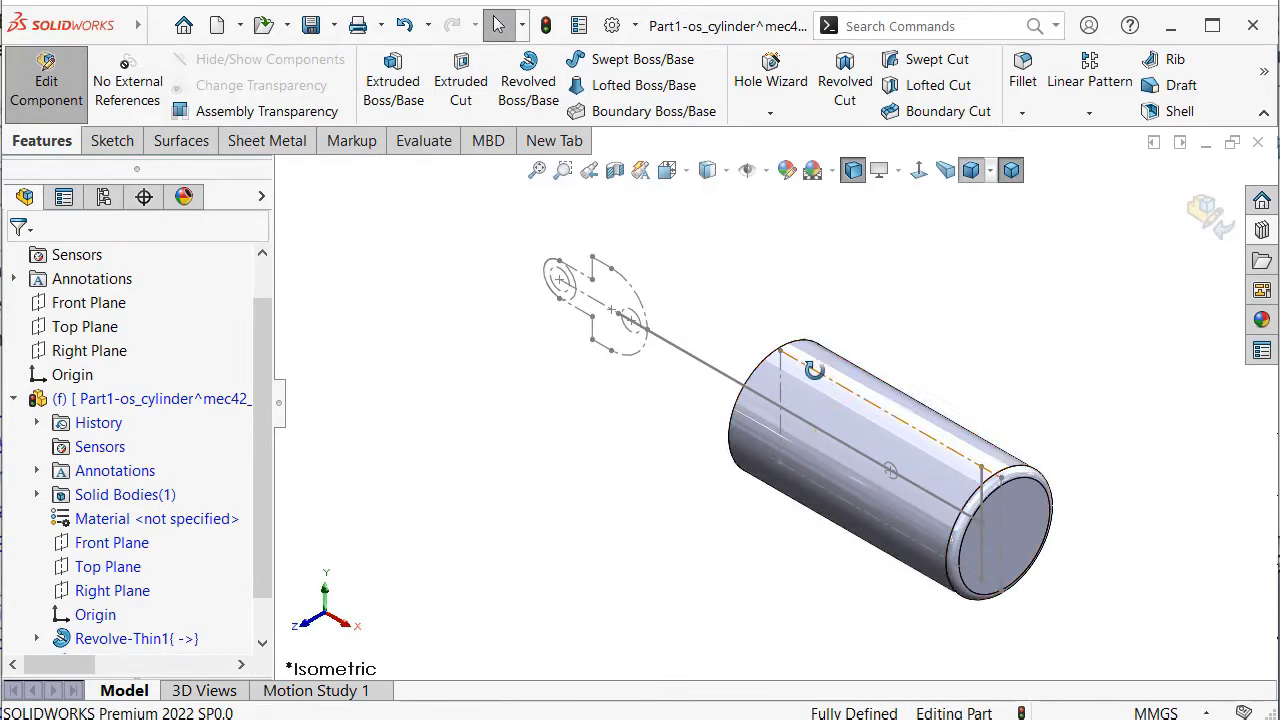
# Exit in-place editing of the cylinder part back to the assembly
pyautogui.moveTo(986, 300)
pyautogui.mouseDown(button='middle')
pyautogui.moveTo(794, 330)
pyautogui.moveTo(925, 277)
pyautogui.mouseUp(button='middle')
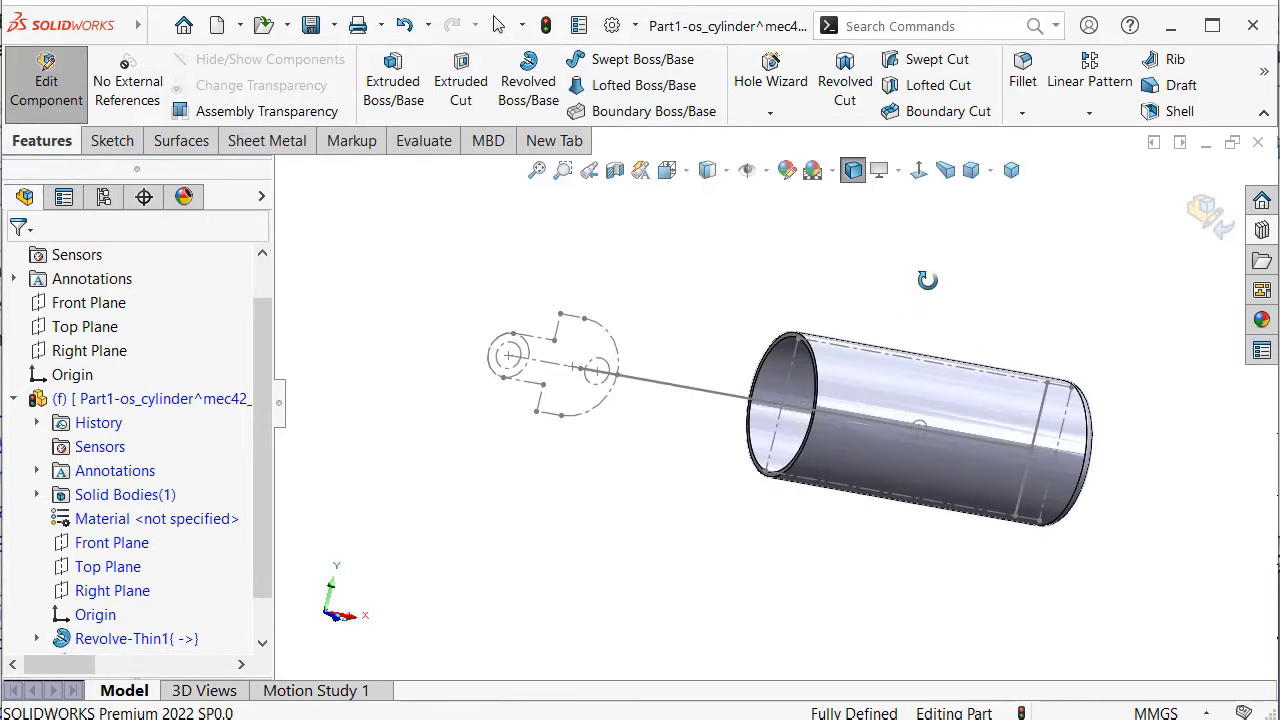
pyautogui.click(1200, 206)
pyautogui.moveTo(742, 278)
pyautogui.mouseDown(button='middle')
pyautogui.moveTo(797, 249)
pyautogui.moveTo(766, 343)
pyautogui.moveTo(757, 331)
pyautogui.mouseUp(button='middle')
# Save All, storing the new cylinder part internally in the assembly
pyautogui.click(311, 25)
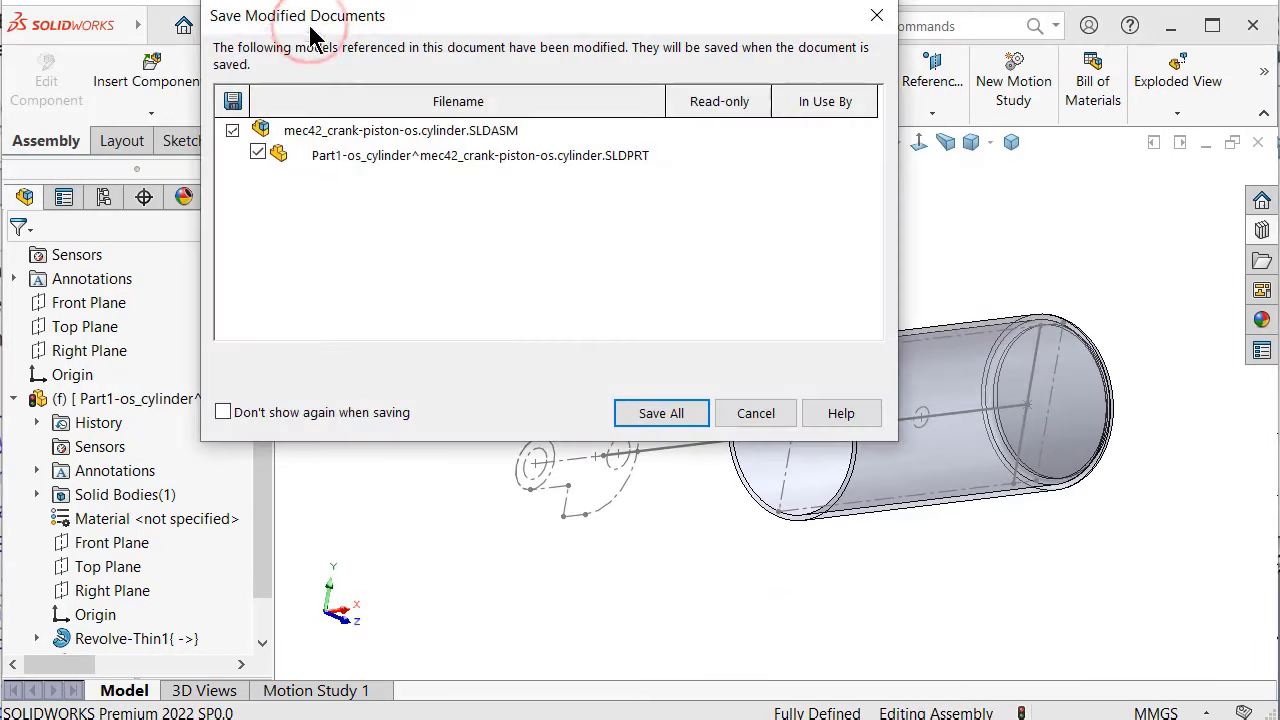
pyautogui.click(660, 414)
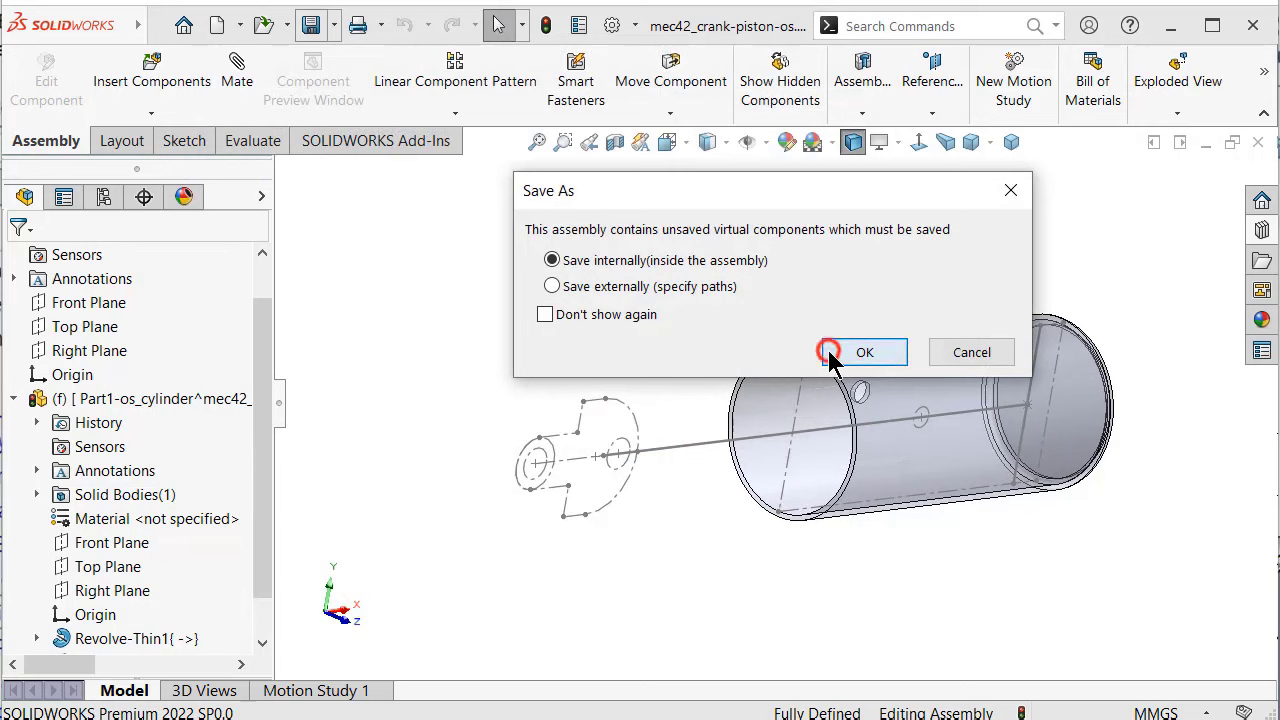
pyautogui.click(829, 353)
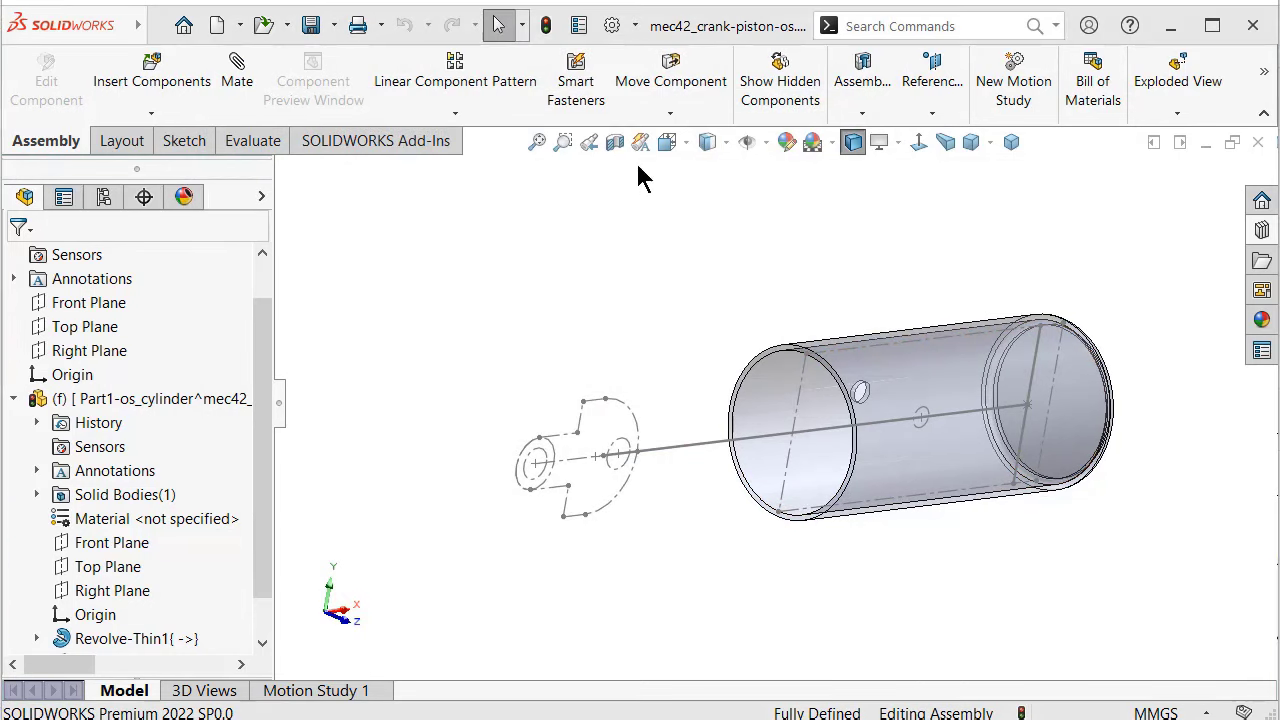
pyautogui.click(763, 290)
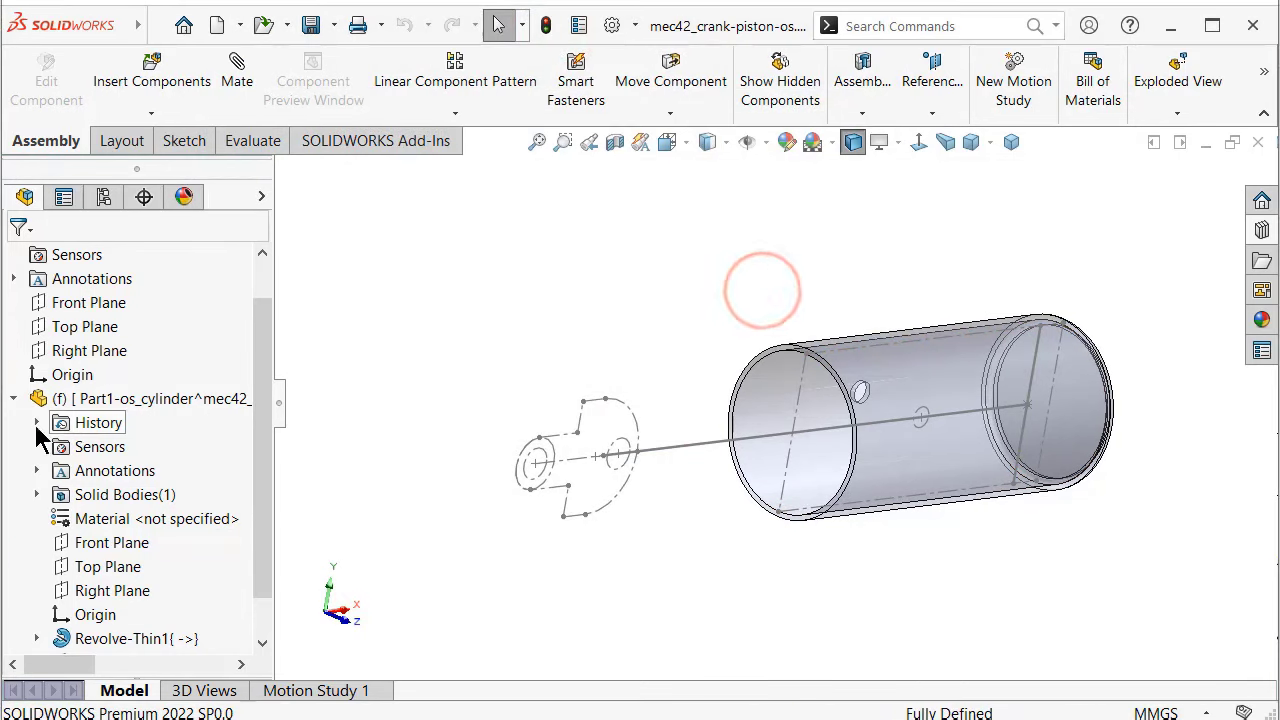
pyautogui.click(13, 400)
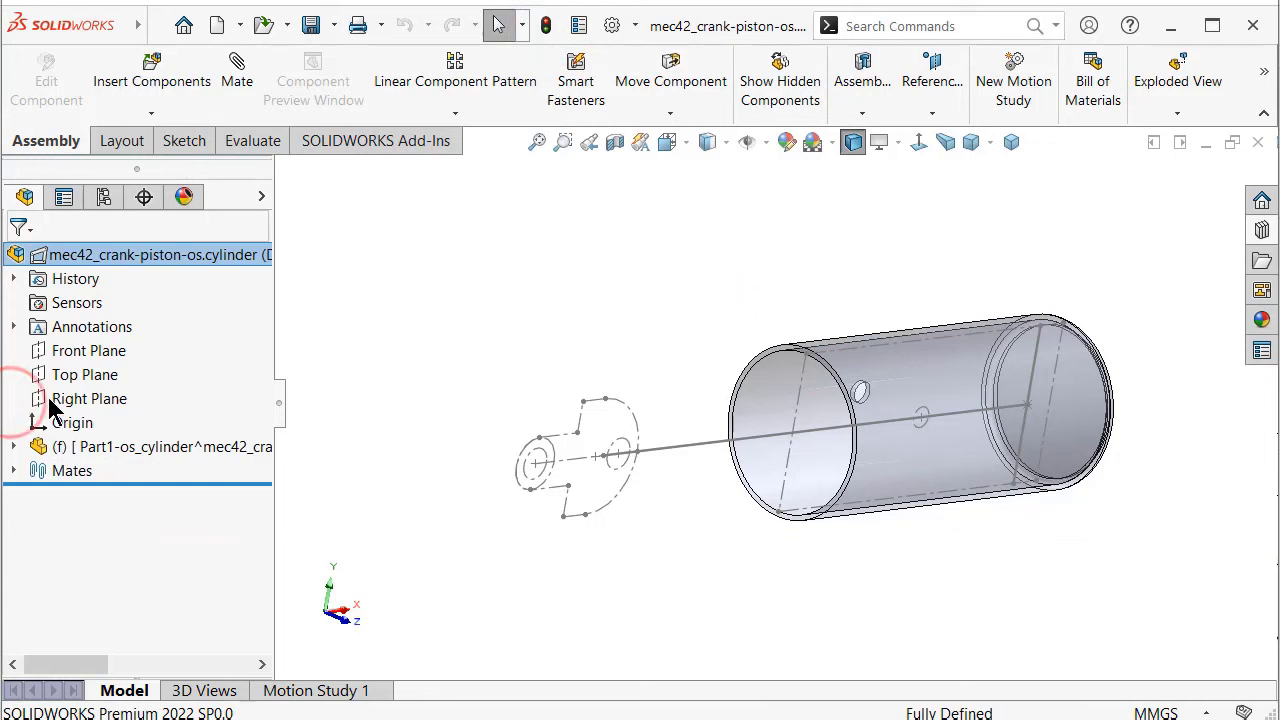
pyautogui.click(151, 113)
# Insert a new virtual part and rename it Part2-crankshaft
pyautogui.click(166, 163)
pyautogui.click(197, 255)
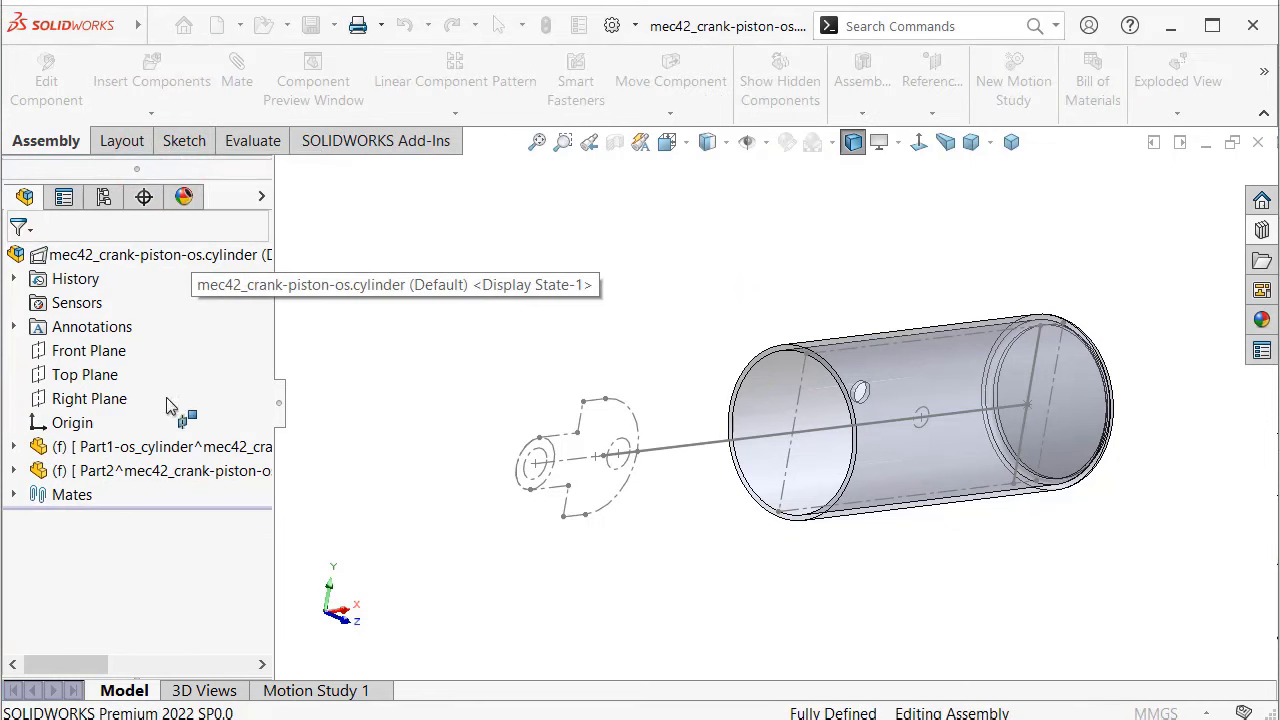
pyautogui.click(161, 474)
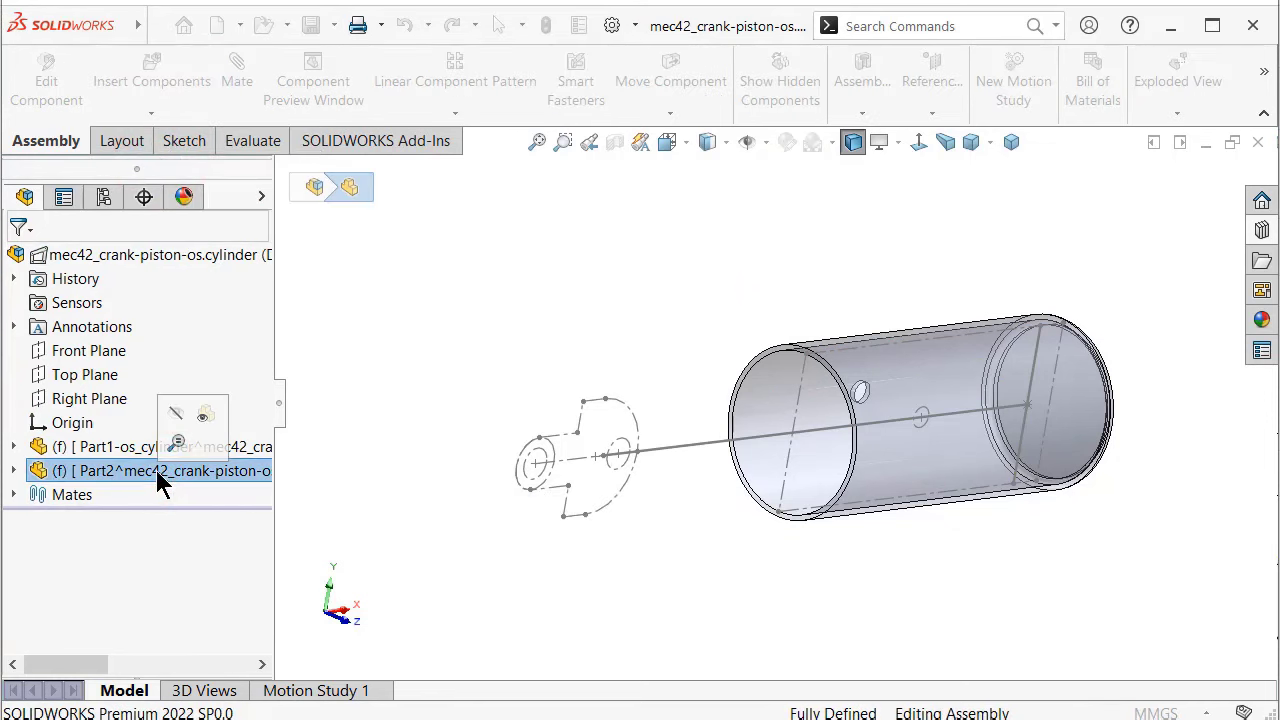
pyautogui.click(157, 471)
pyautogui.write('Part2-crankshaft')
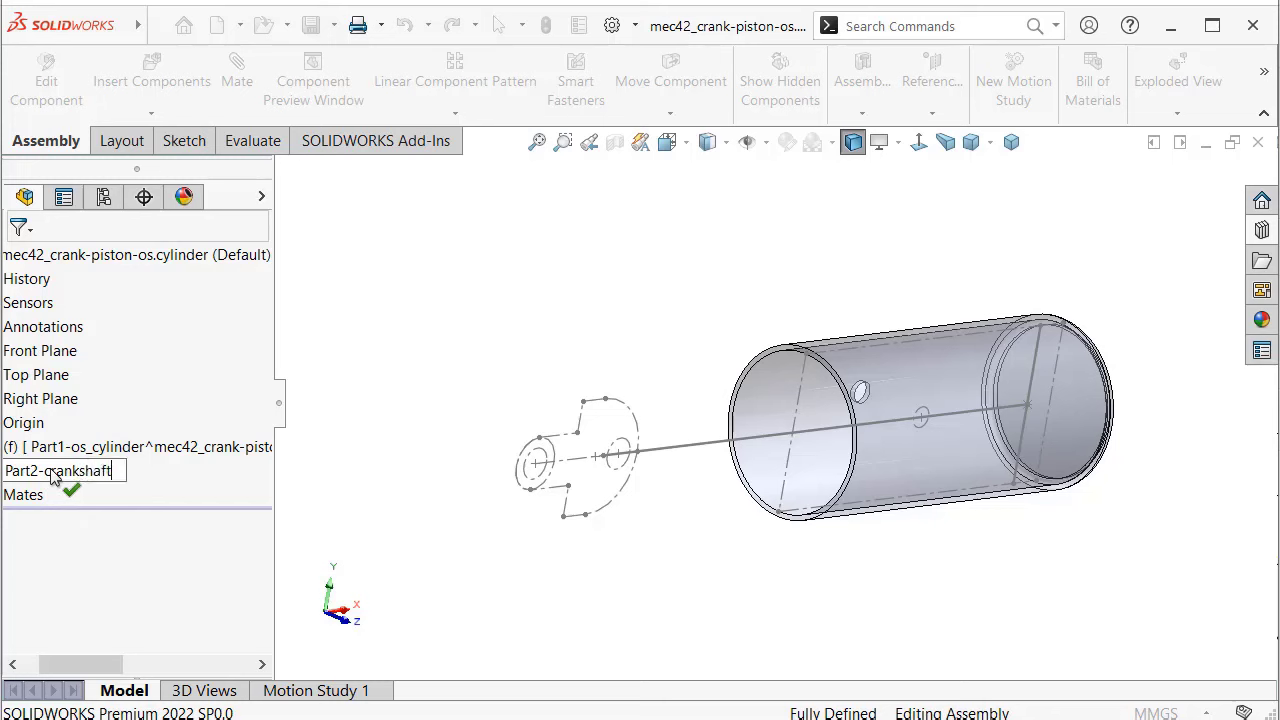
pyautogui.press('Return')
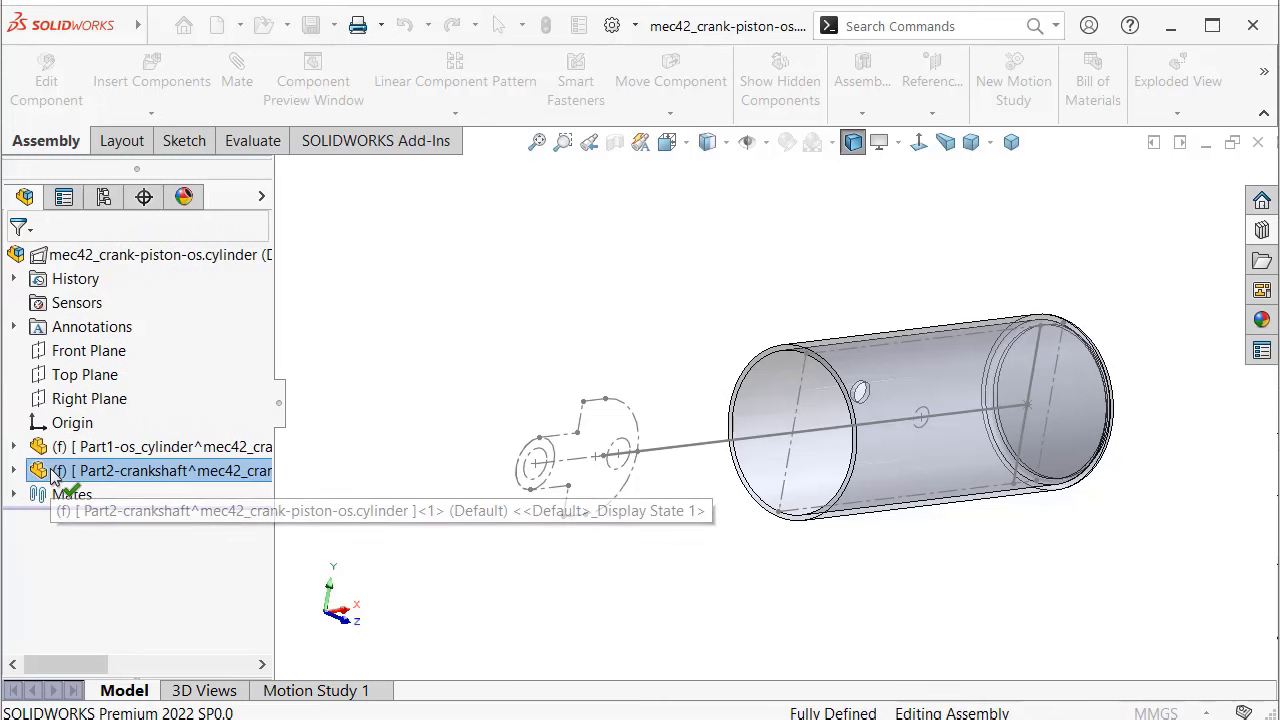
# Open Part2-crankshaft for in-place part editing
pyautogui.click(397, 325)
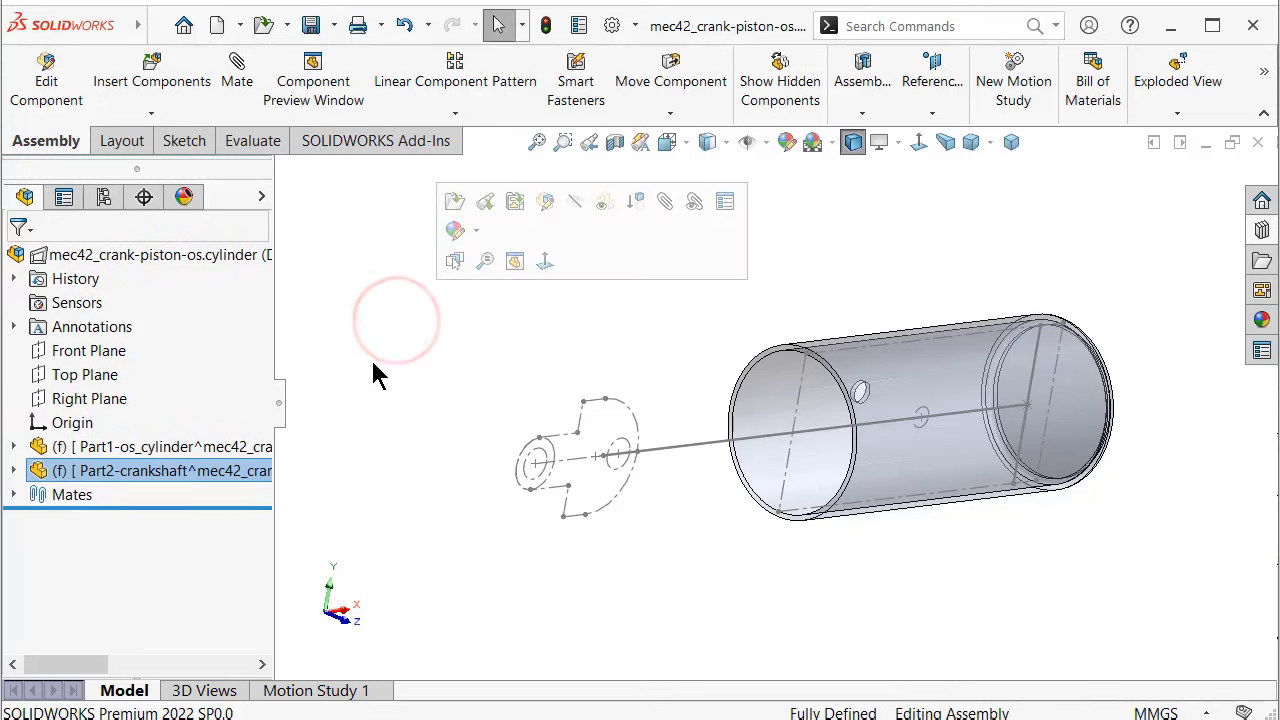
pyautogui.click(234, 479)
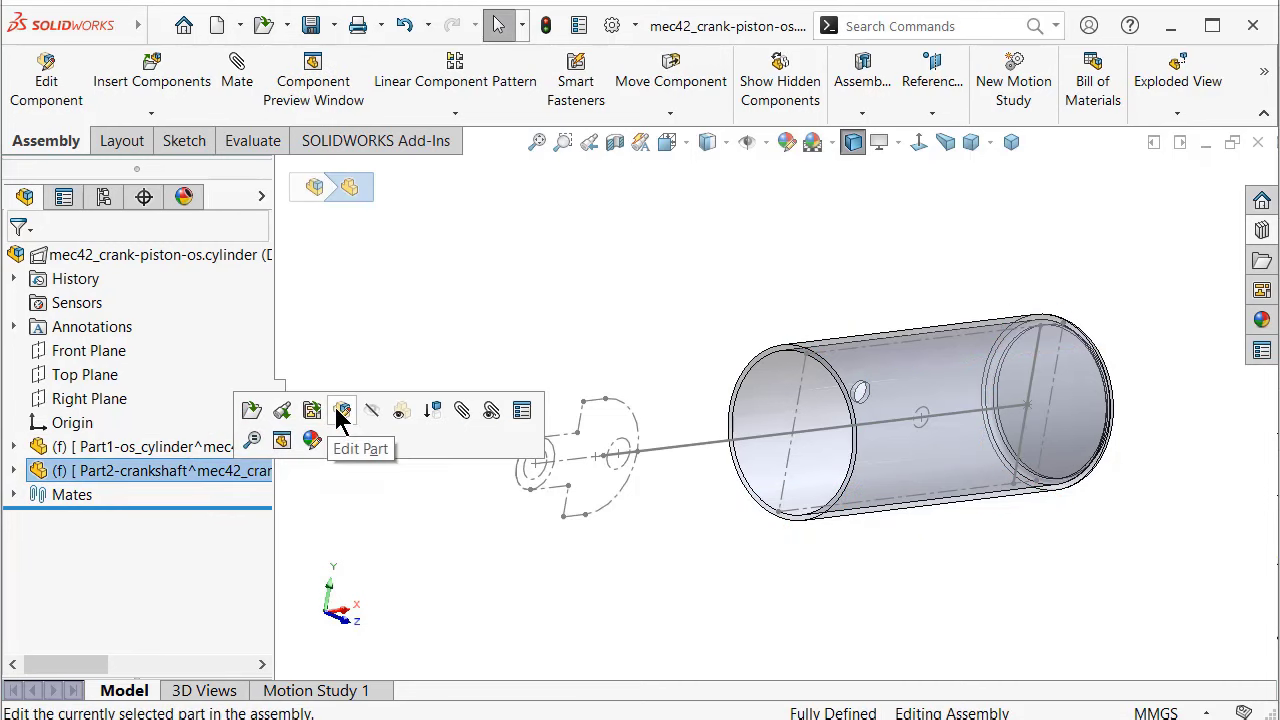
pyautogui.click(341, 410)
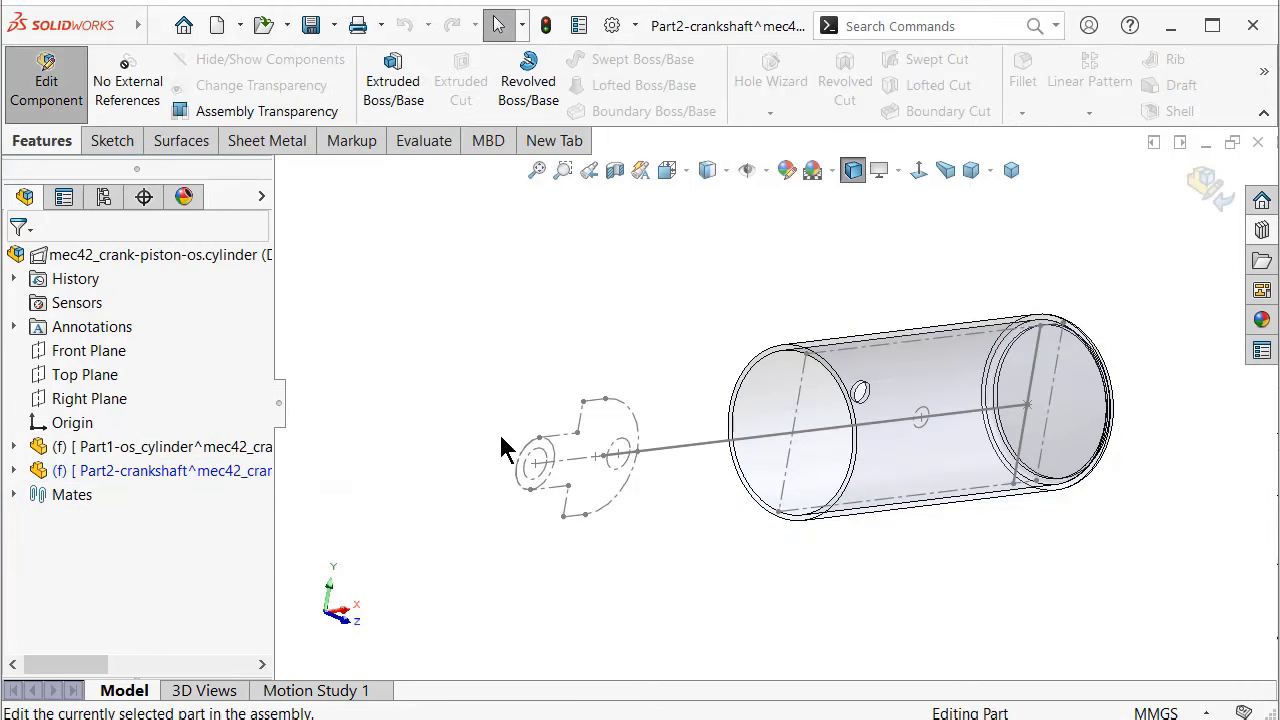
# Start a sketch on Part2-crankshaft's Front Plane
pyautogui.click(13, 471)
pyautogui.click(108, 566)
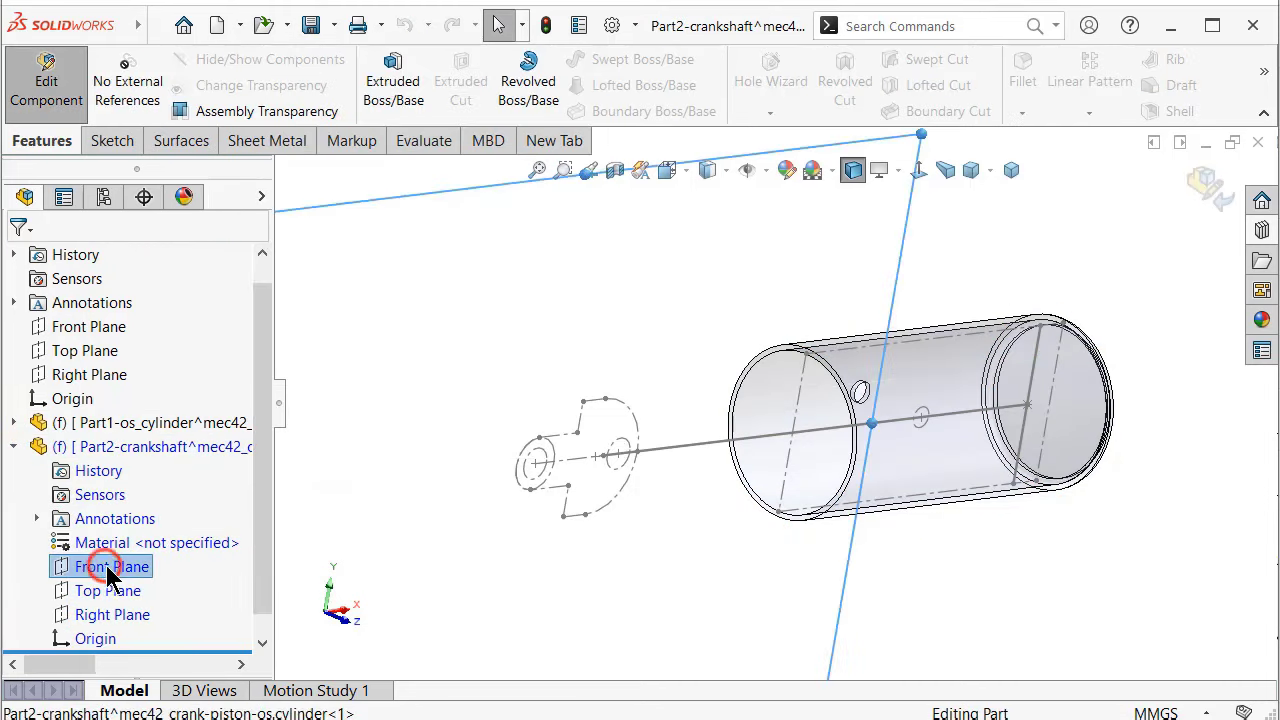
pyautogui.click(125, 538)
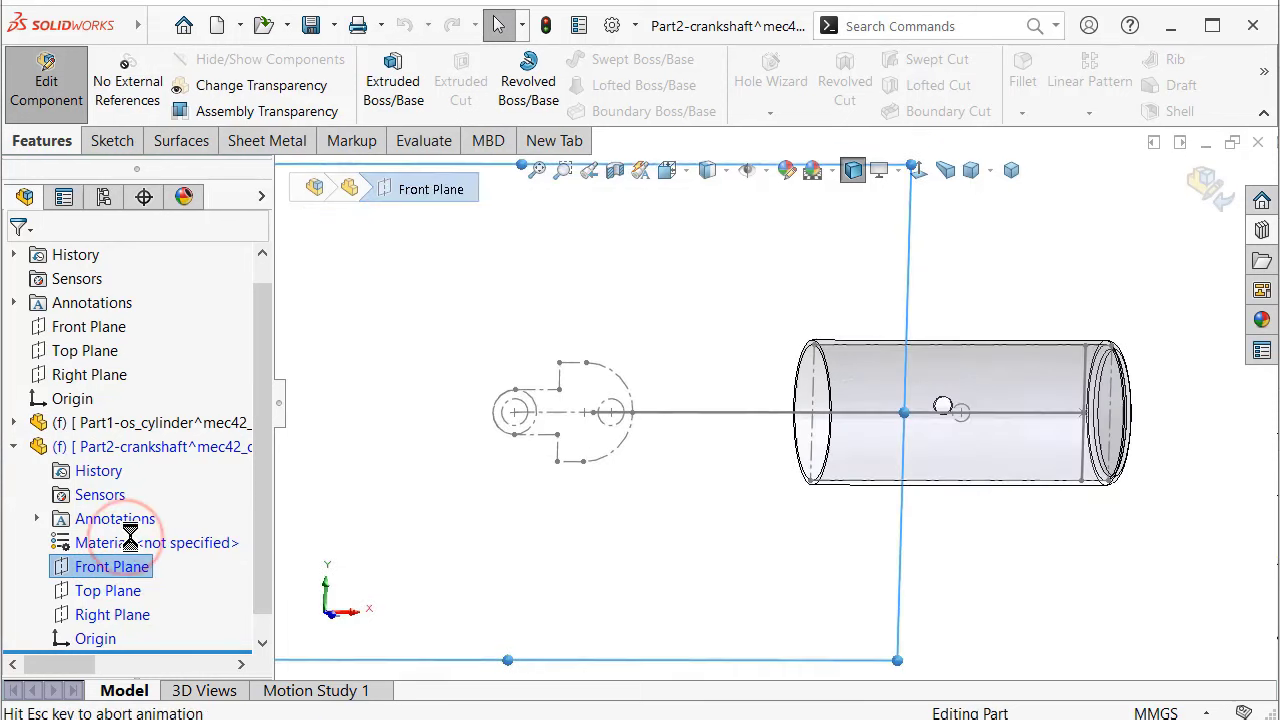
# Convert the layout's crank outline and both circles, using Select chain and Inner loops
pyautogui.click(815, 82)
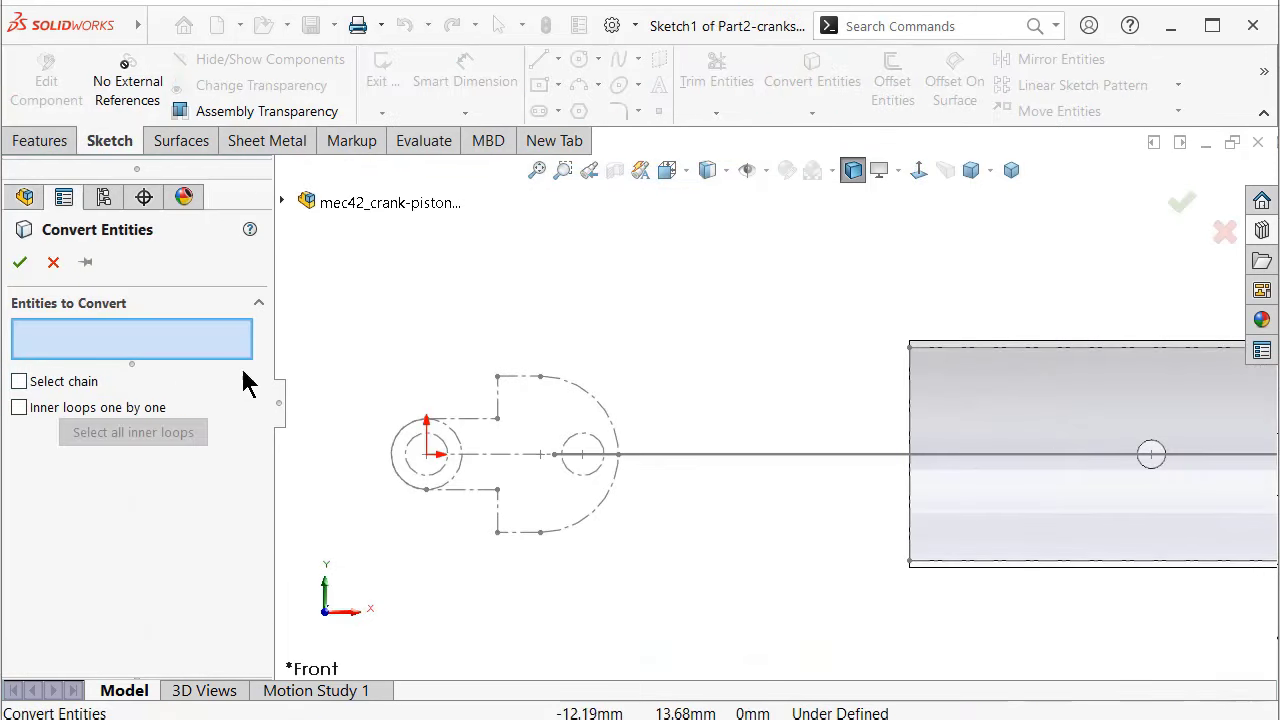
pyautogui.click(80, 381)
pyautogui.click(92, 407)
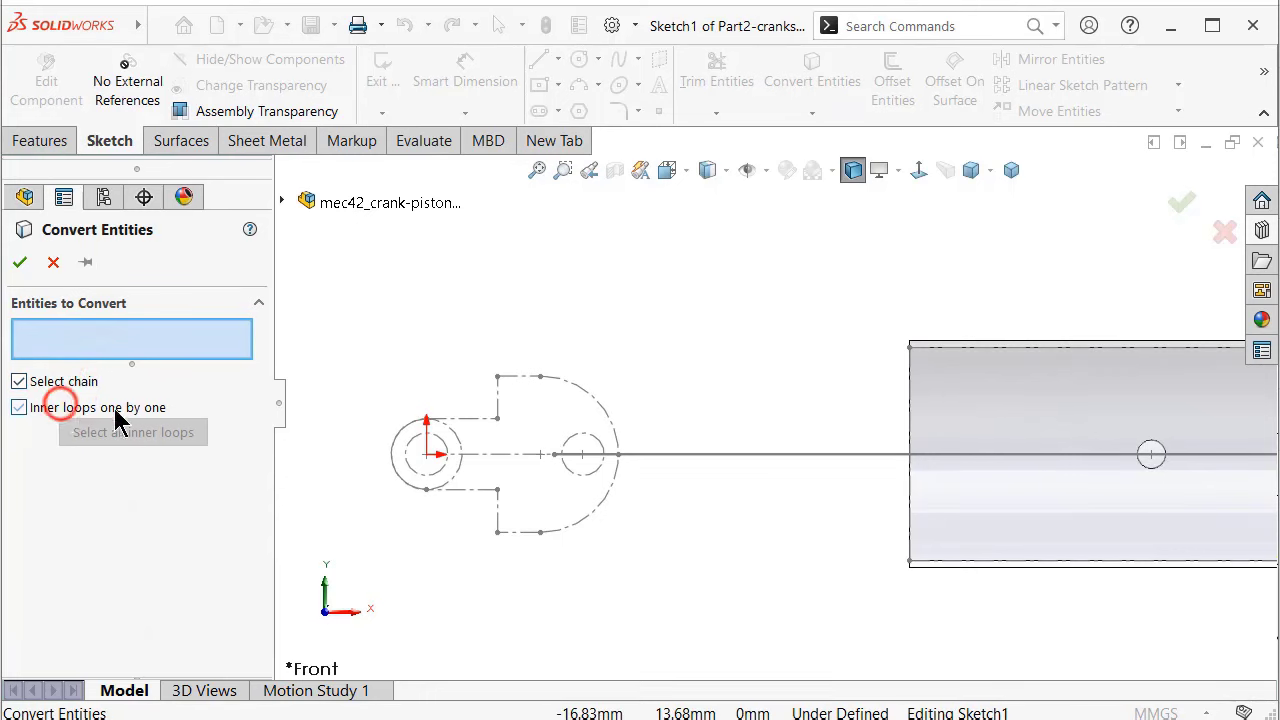
pyautogui.click(532, 385)
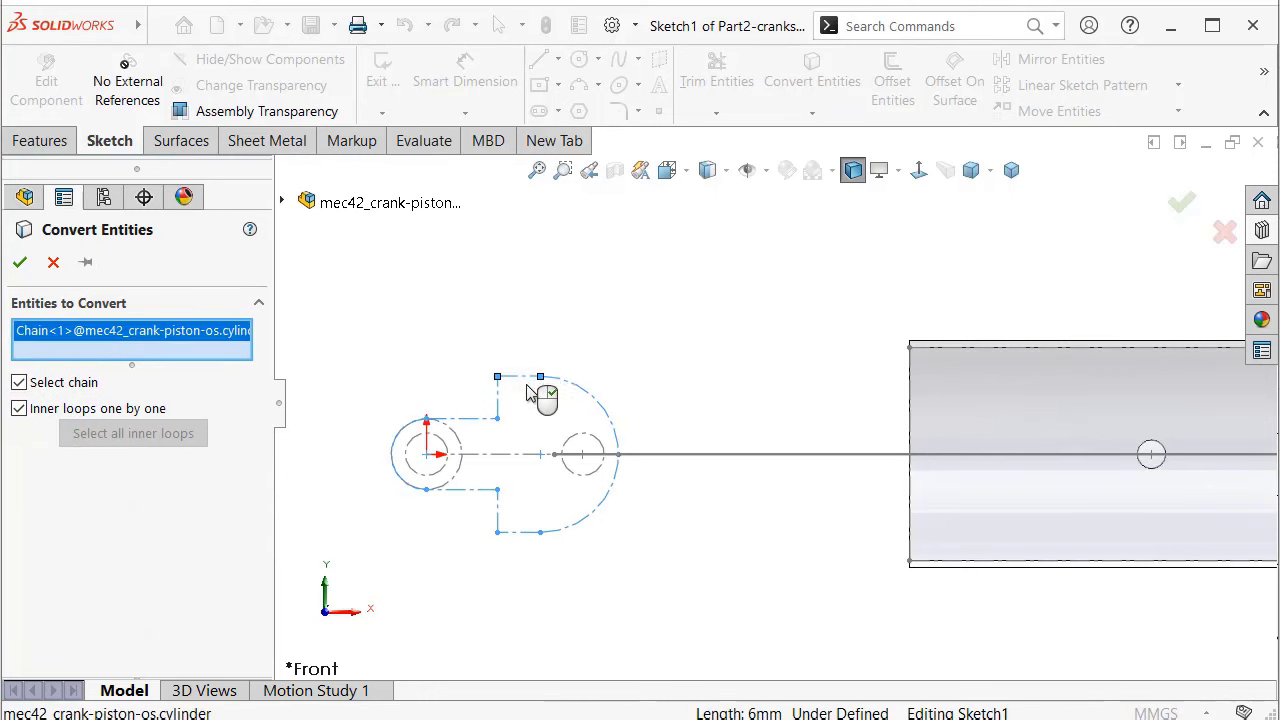
pyautogui.scroll(-1, 447, 462)
pyautogui.scroll(-2, 480, 480)
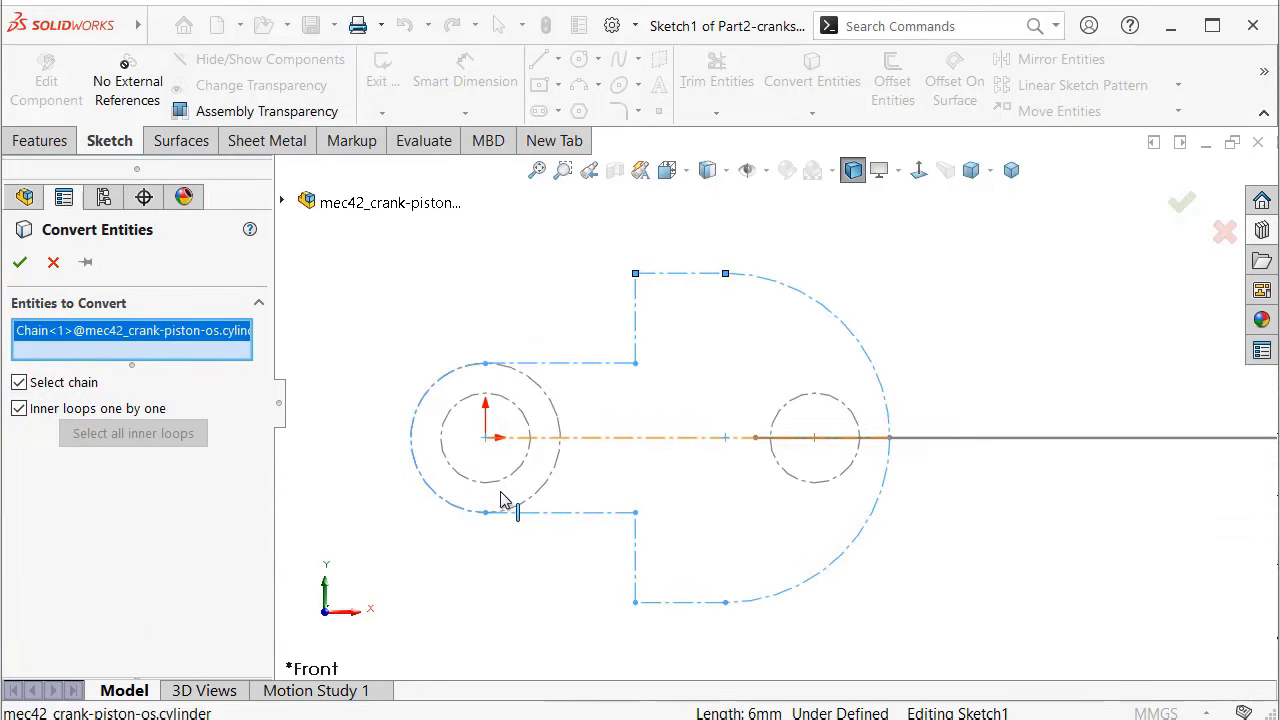
pyautogui.click(507, 485)
pyautogui.click(806, 487)
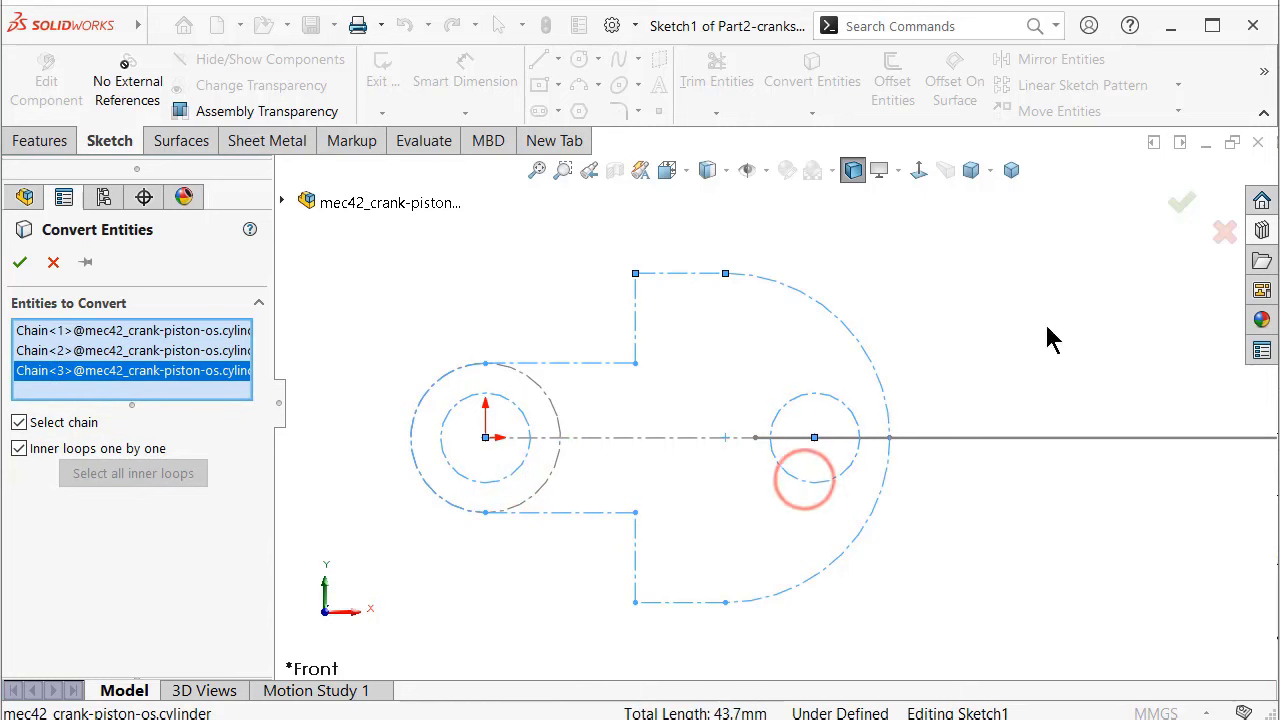
pyautogui.click(1181, 207)
pyautogui.moveTo(810, 312); pyautogui.dragTo(848, 368, button='middle')
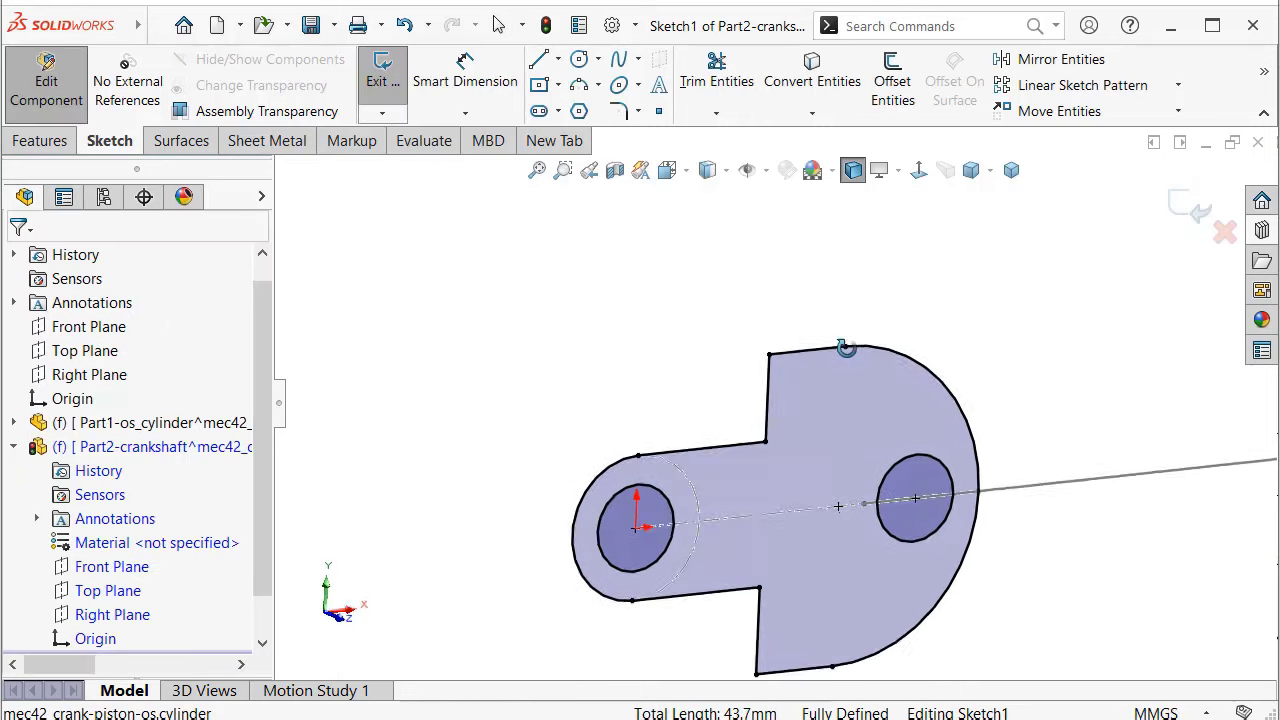
pyautogui.scroll(3, 848, 368)
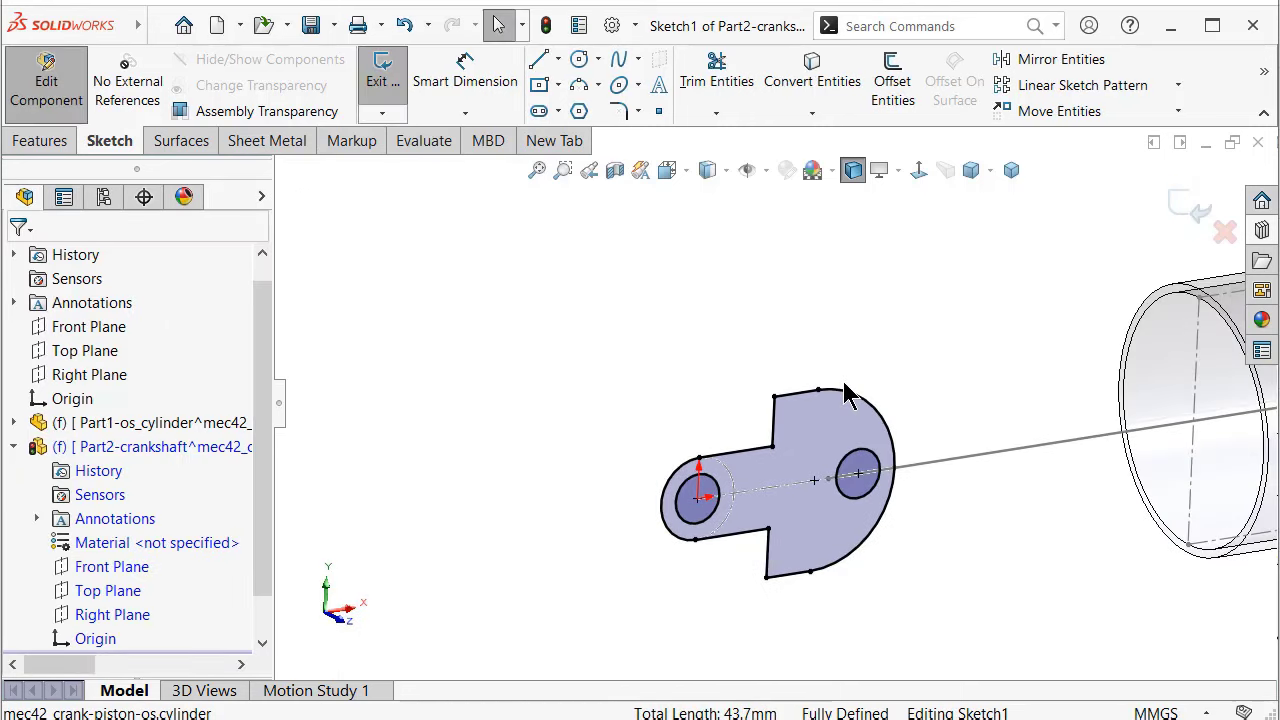
pyautogui.click(24, 148)
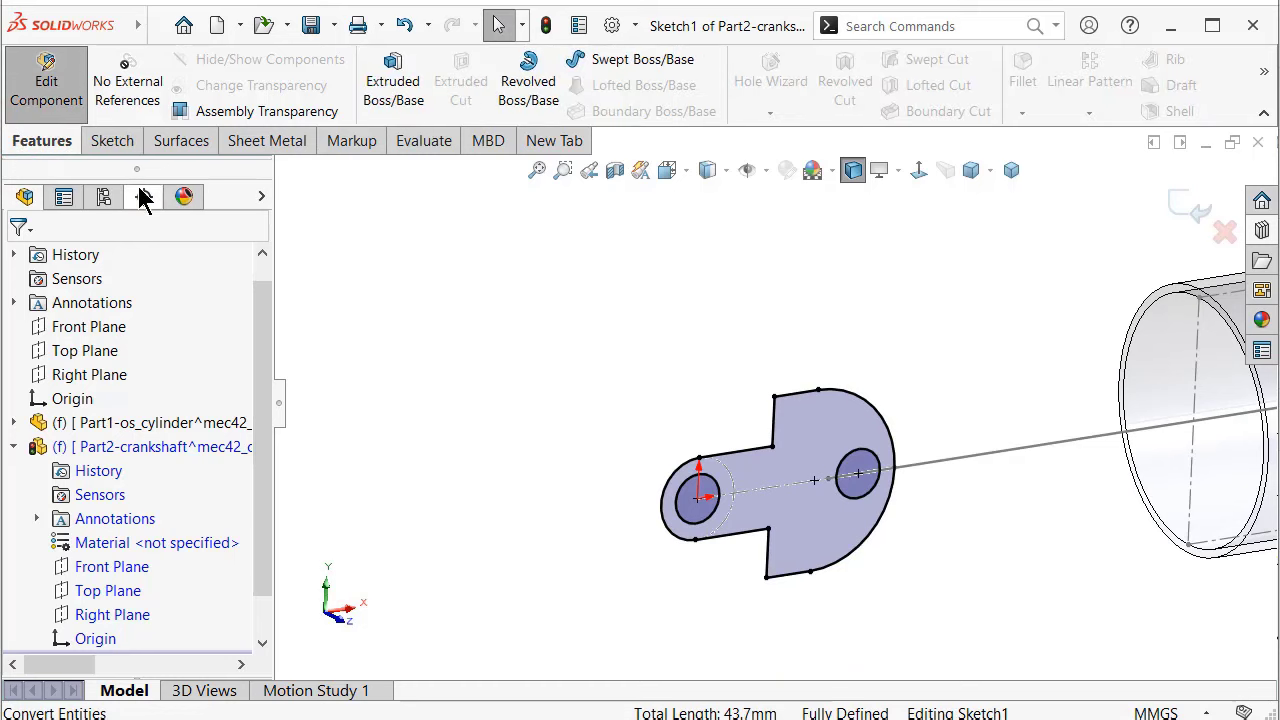
# Extrude the crankshaft sketch 6 mm in the reversed direction as Boss-Extrude1
pyautogui.click(400, 96)
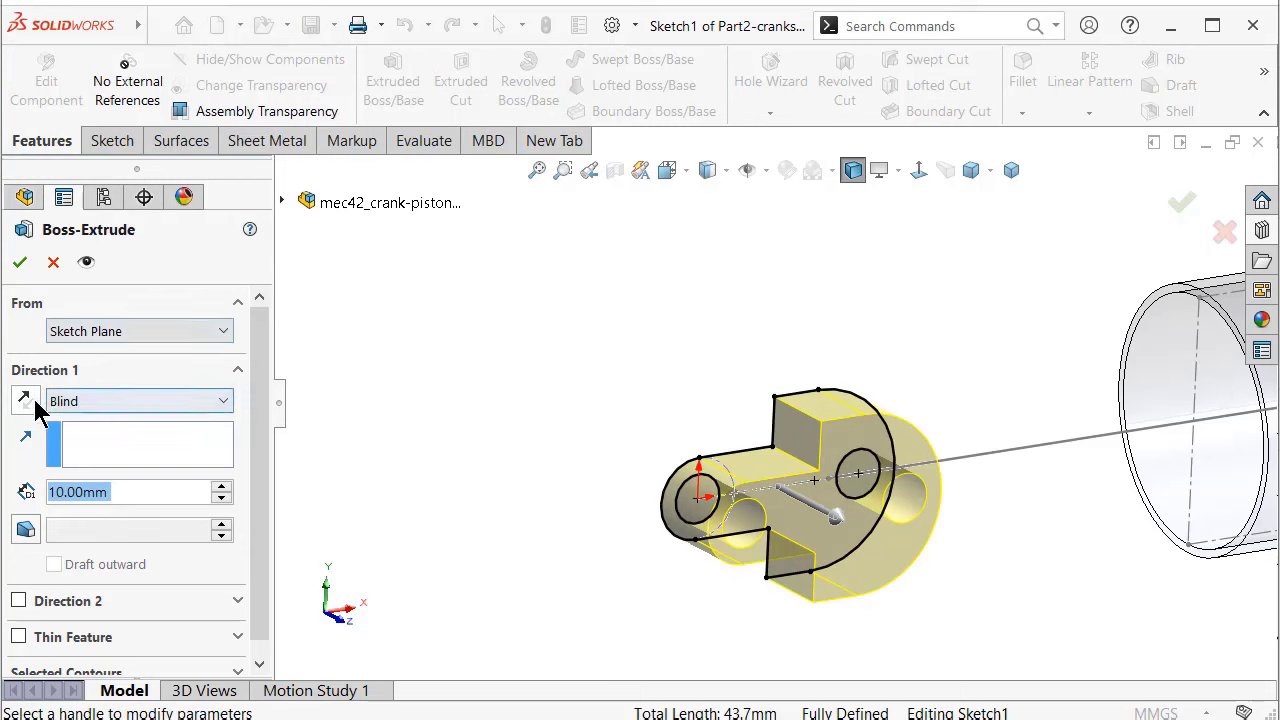
pyautogui.click(28, 401)
pyautogui.moveTo(667, 413)
pyautogui.mouseDown(button='middle')
pyautogui.moveTo(623, 391)
pyautogui.moveTo(634, 429)
pyautogui.moveTo(405, 463)
pyautogui.mouseUp(button='middle')
pyautogui.click(134, 495)
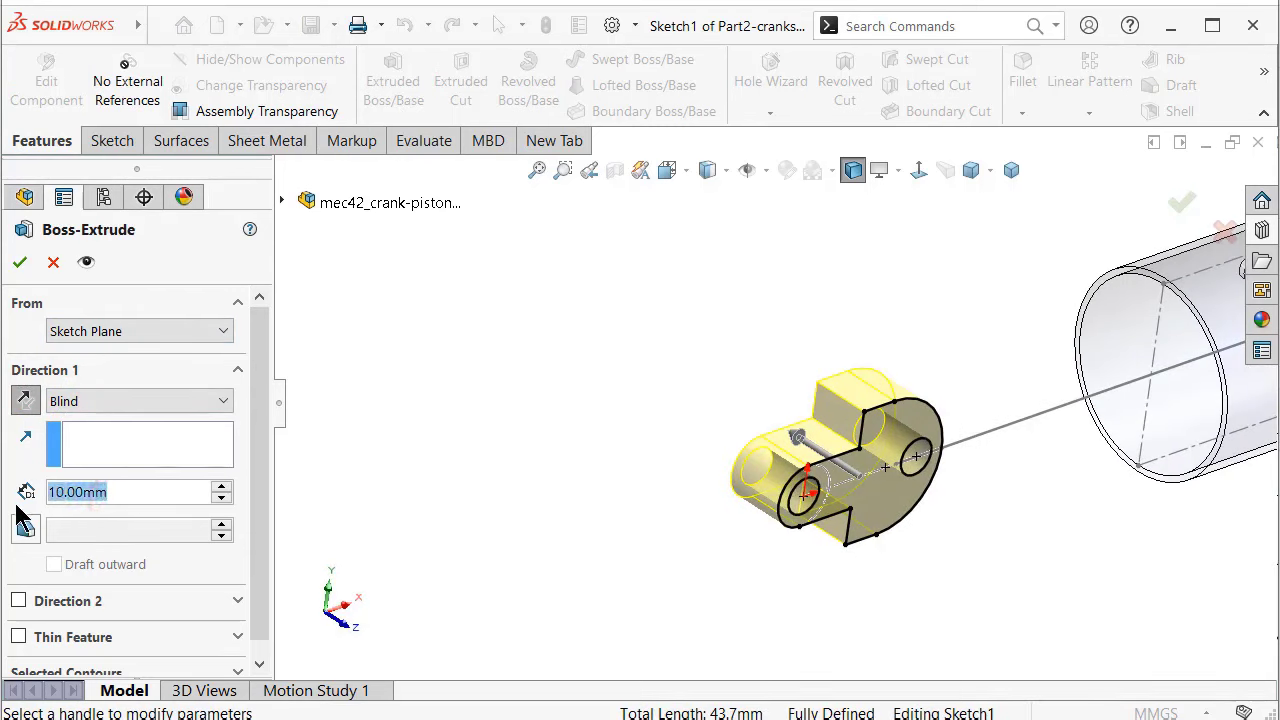
pyautogui.write('6')
pyautogui.press('Return')
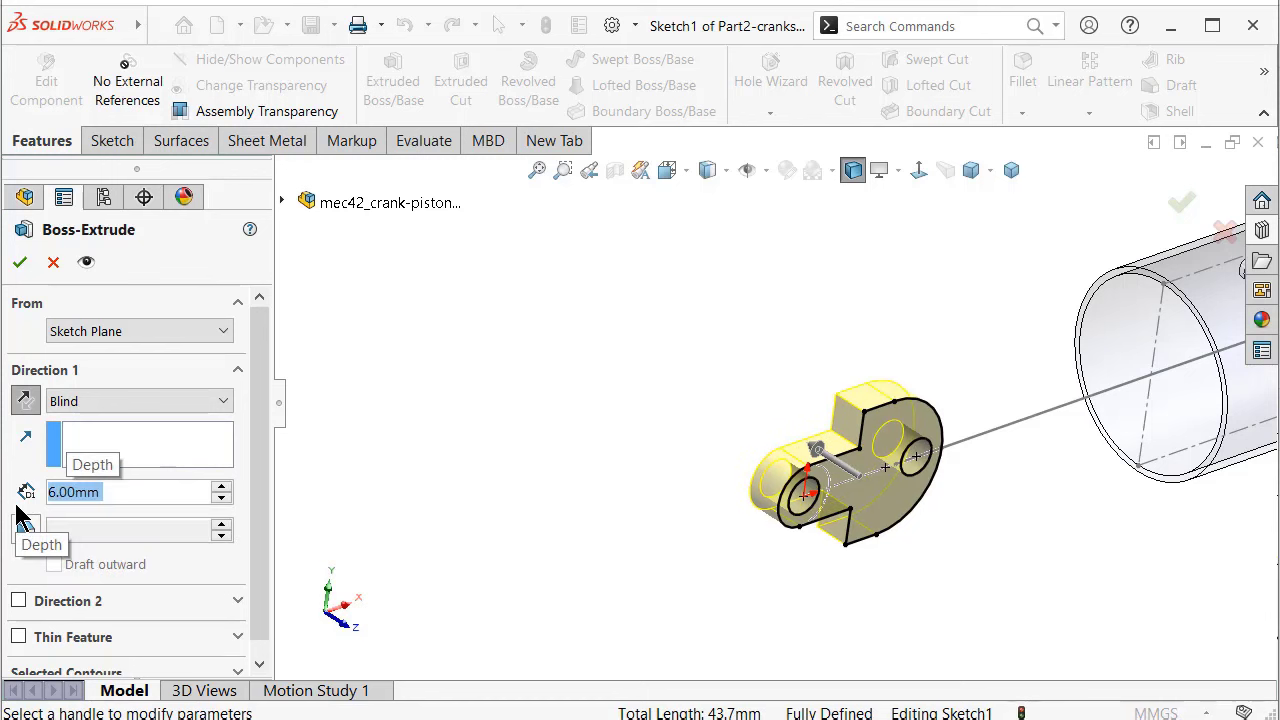
pyautogui.click(19, 263)
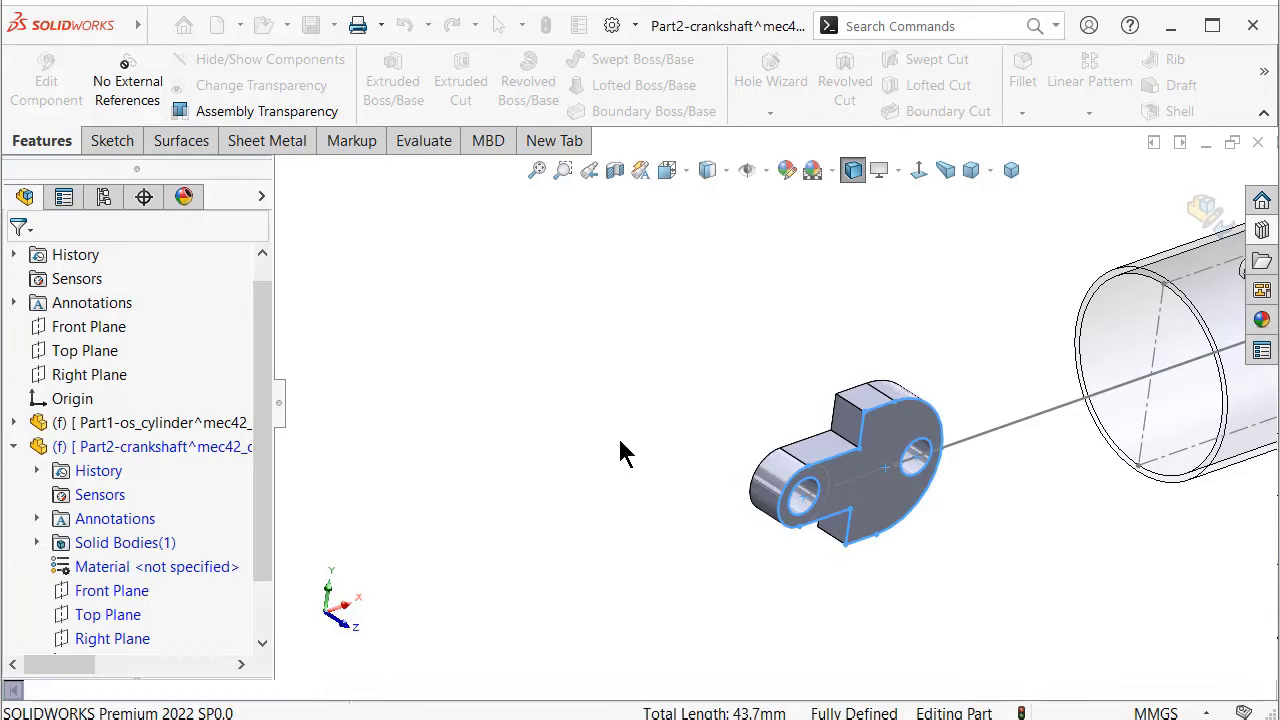
pyautogui.click(613, 413)
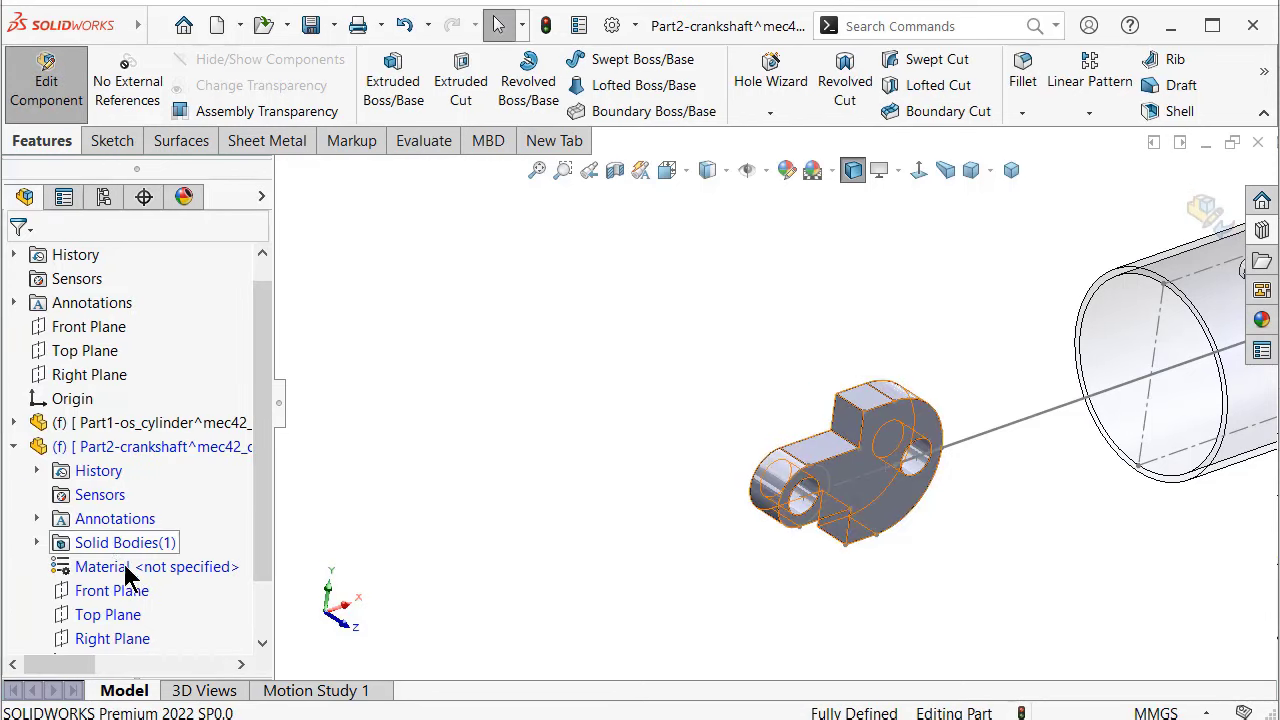
# Save the part from the save reminder
pyautogui.scroll(-2, 1066, 449)
pyautogui.scroll(-2, 851, 443)
pyautogui.scroll(-2, 985, 468)
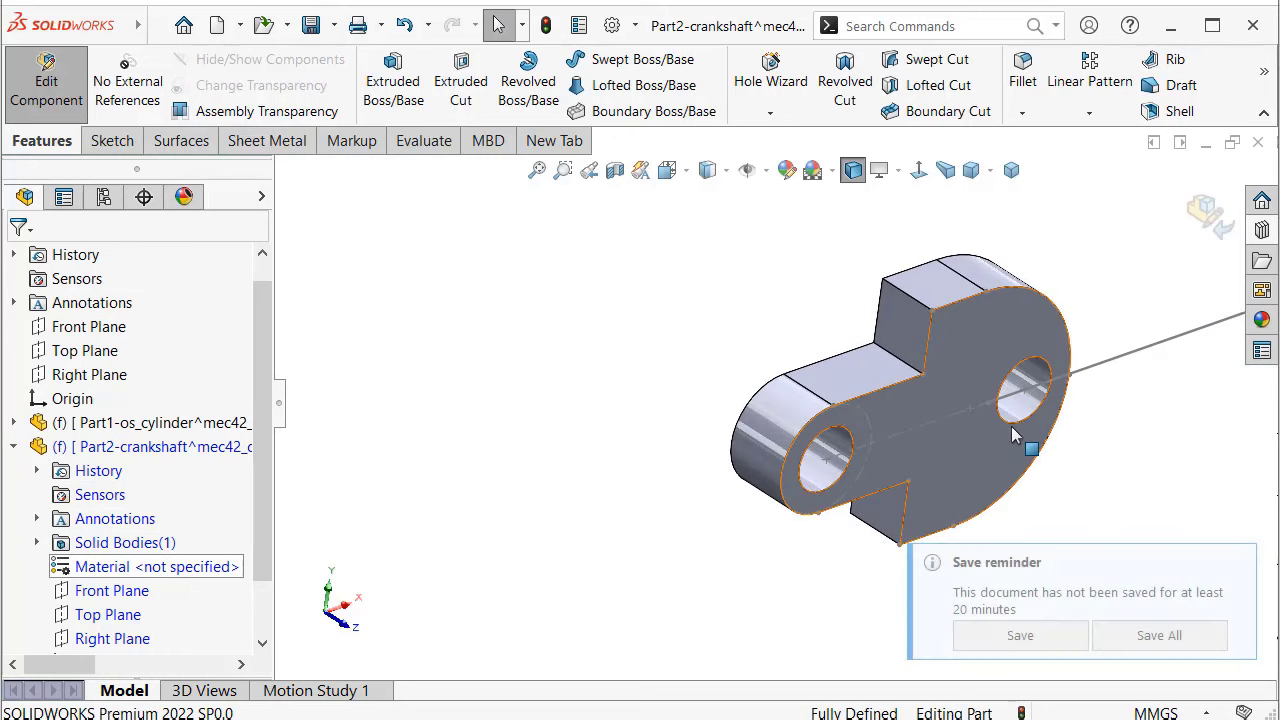
pyautogui.click(1012, 425)
pyautogui.click(671, 366)
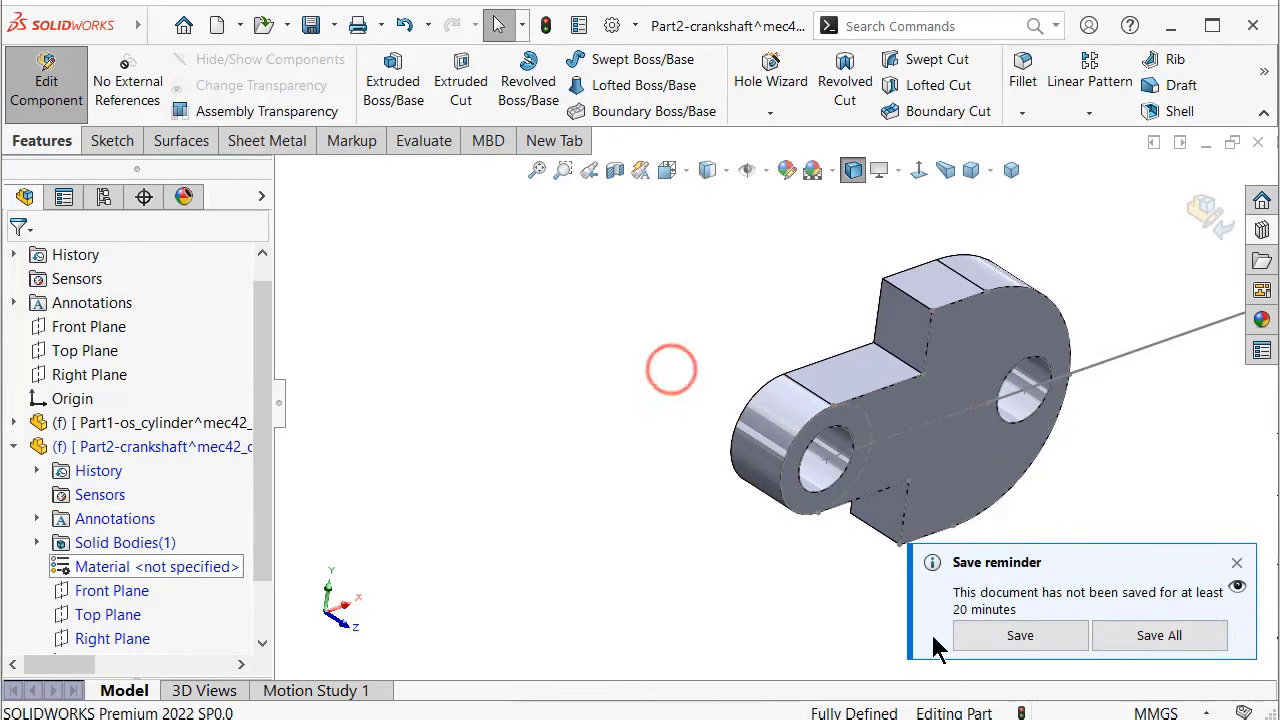
pyautogui.click(1005, 635)
pyautogui.click(866, 349)
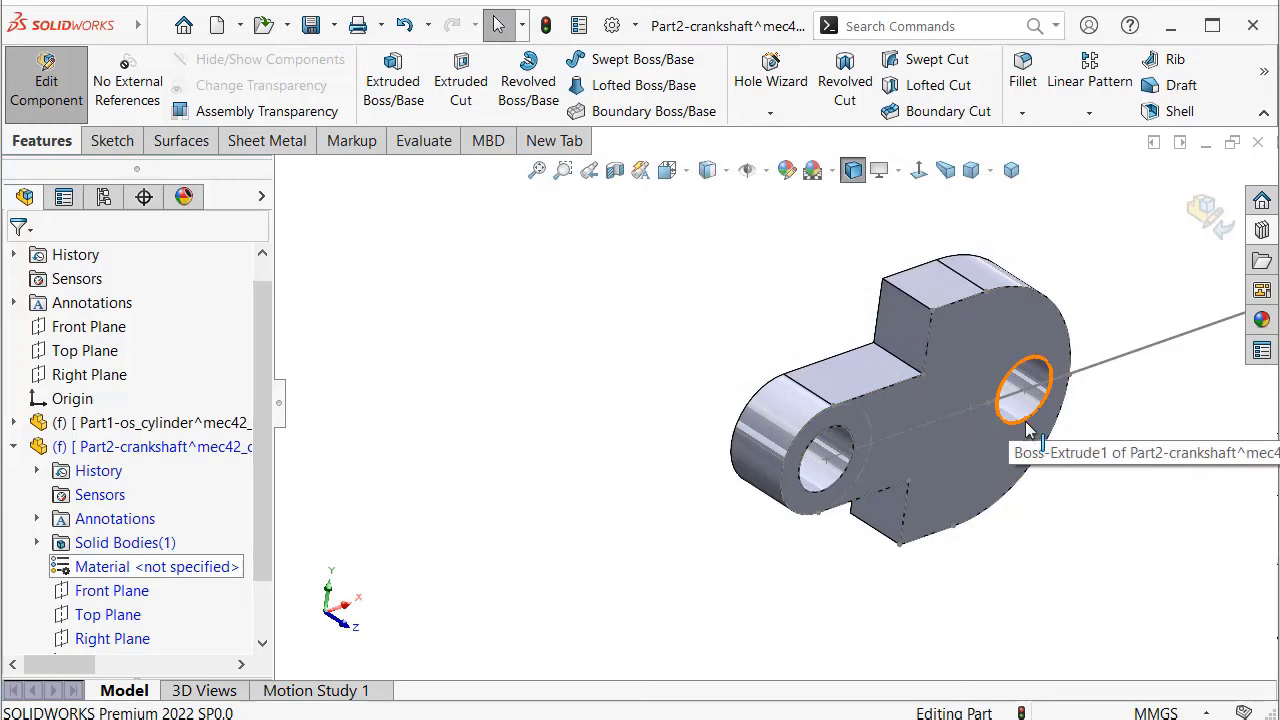
pyautogui.scroll(2, 1030, 430)
# Hide the assembly layout from the top assembly's right-click menu
pyautogui.scroll(2, 743, 363)
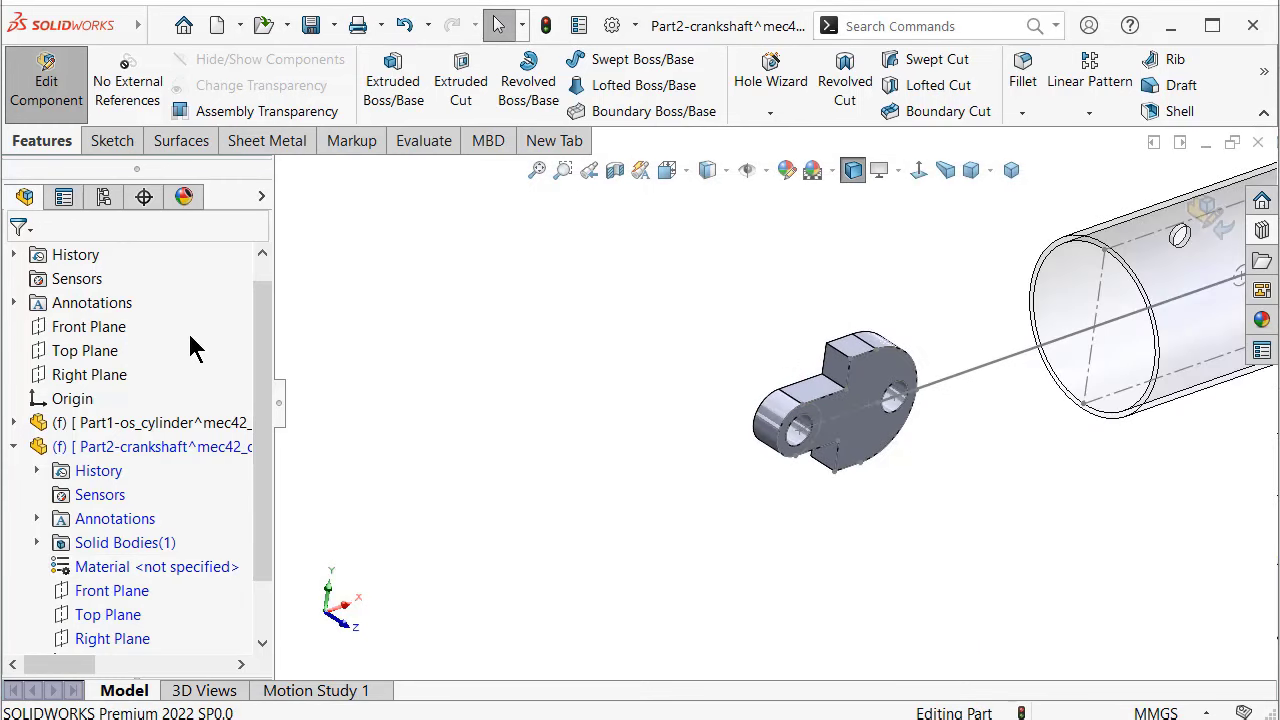
pyautogui.scroll(1, 150, 320)
pyautogui.click(103, 256)
pyautogui.rightClick(103, 256)
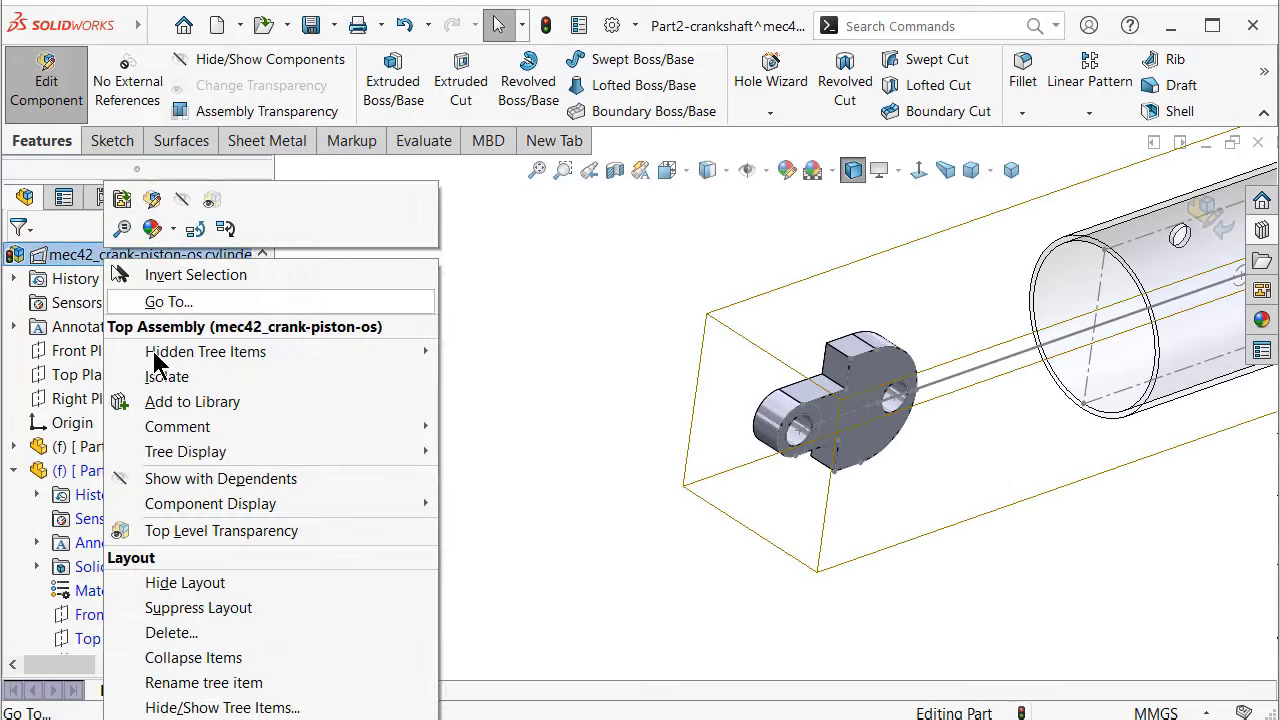
pyautogui.click(197, 585)
# Show Sketch1 under Boss-Extrude1 and begin an Extruded Boss from the right hole
pyautogui.scroll(-4, 890, 430)
pyautogui.scroll(-3, 62, 620)
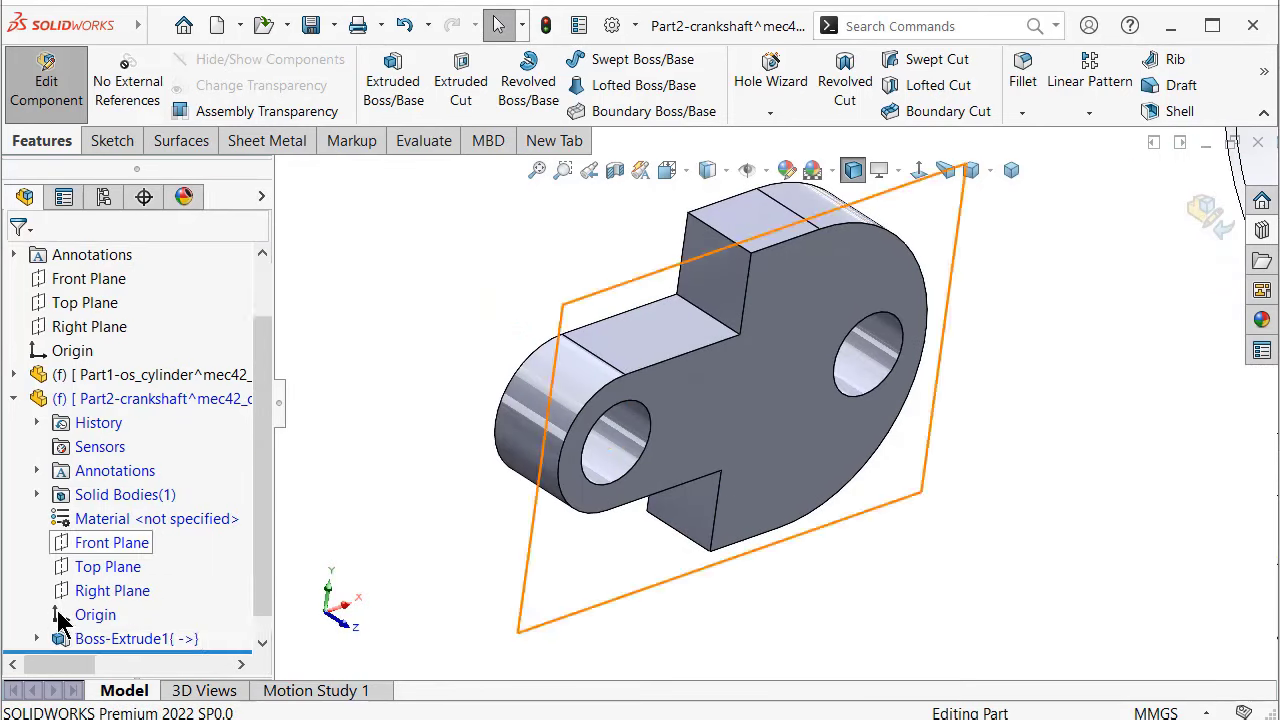
pyautogui.scroll(-1, 60, 620)
pyautogui.click(37, 614)
pyautogui.click(115, 638)
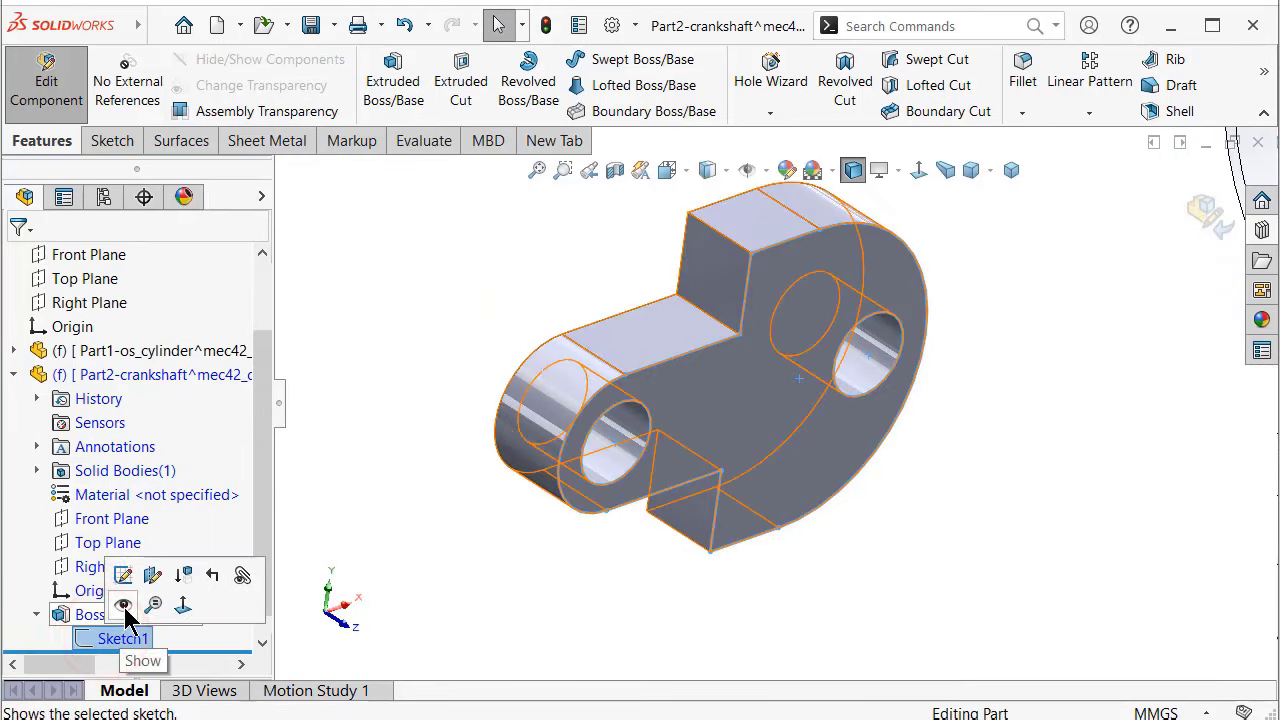
pyautogui.click(124, 605)
pyautogui.click(359, 338)
pyautogui.click(879, 384)
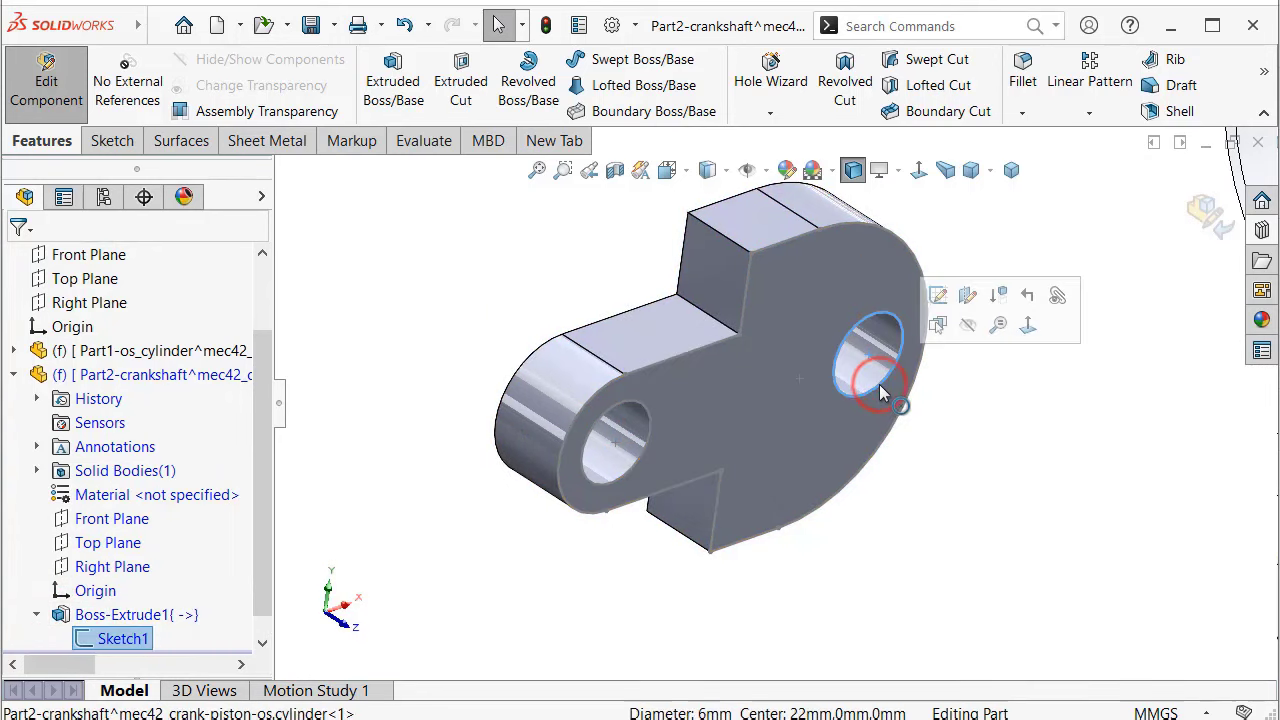
pyautogui.press('Escape')
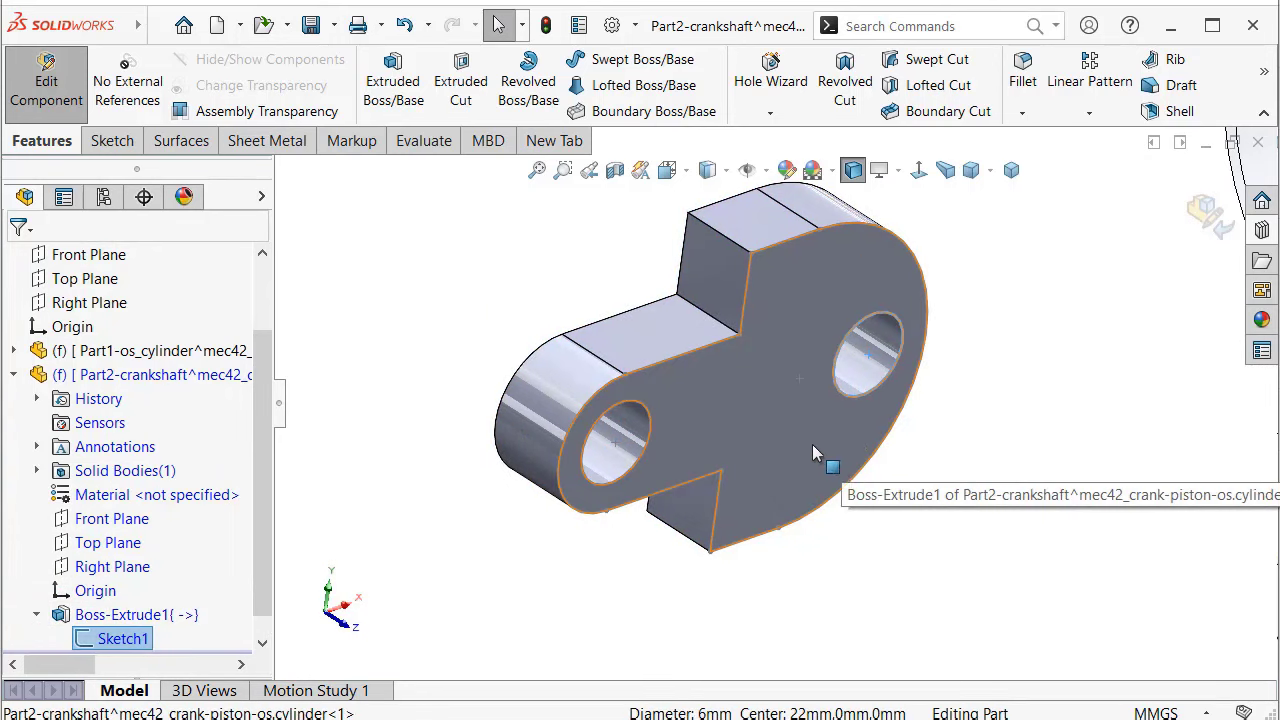
pyautogui.click(397, 100)
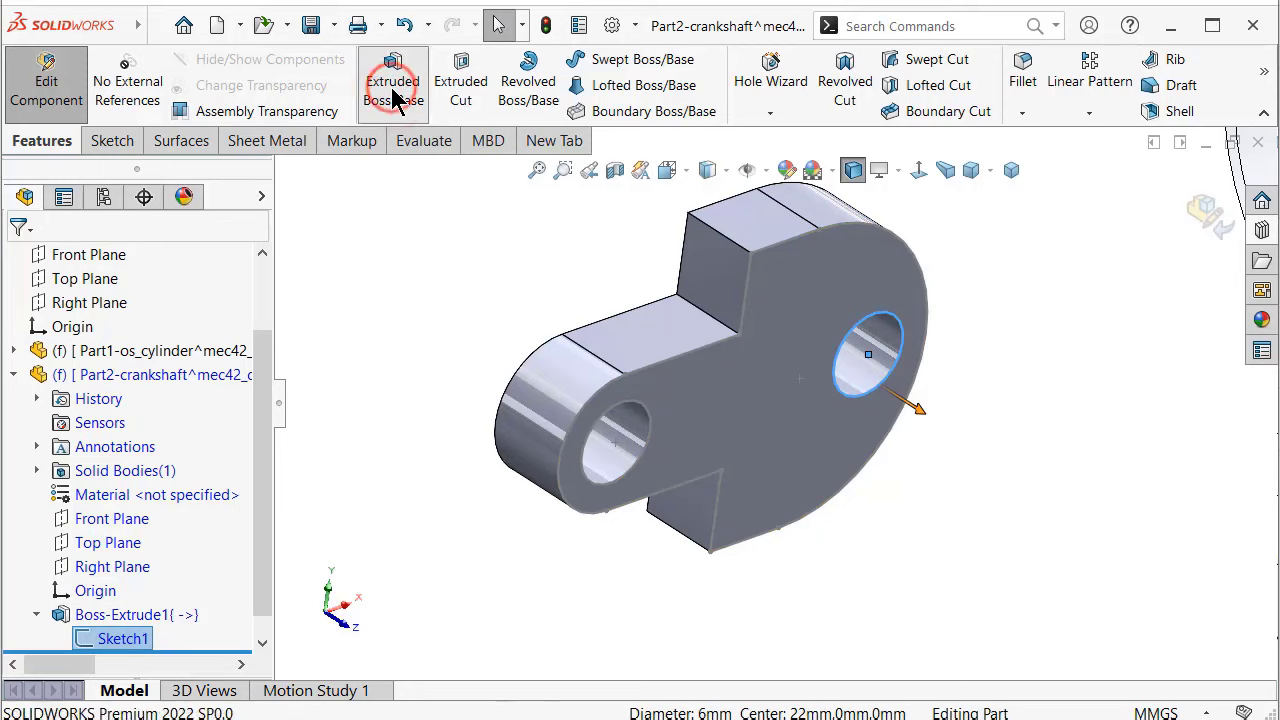
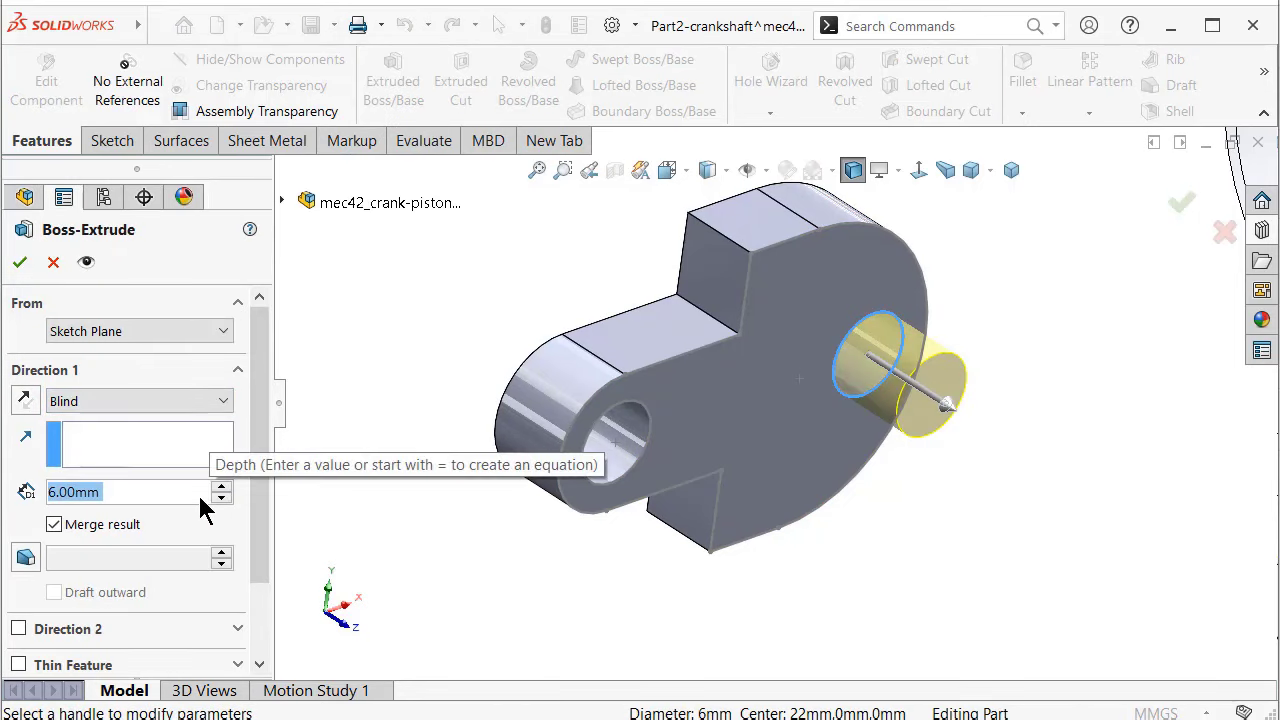
# Extrude the right crank pin circle 14 mm with a Mid Plane end condition and confirm
pyautogui.write('14')
pyautogui.click(430, 340)
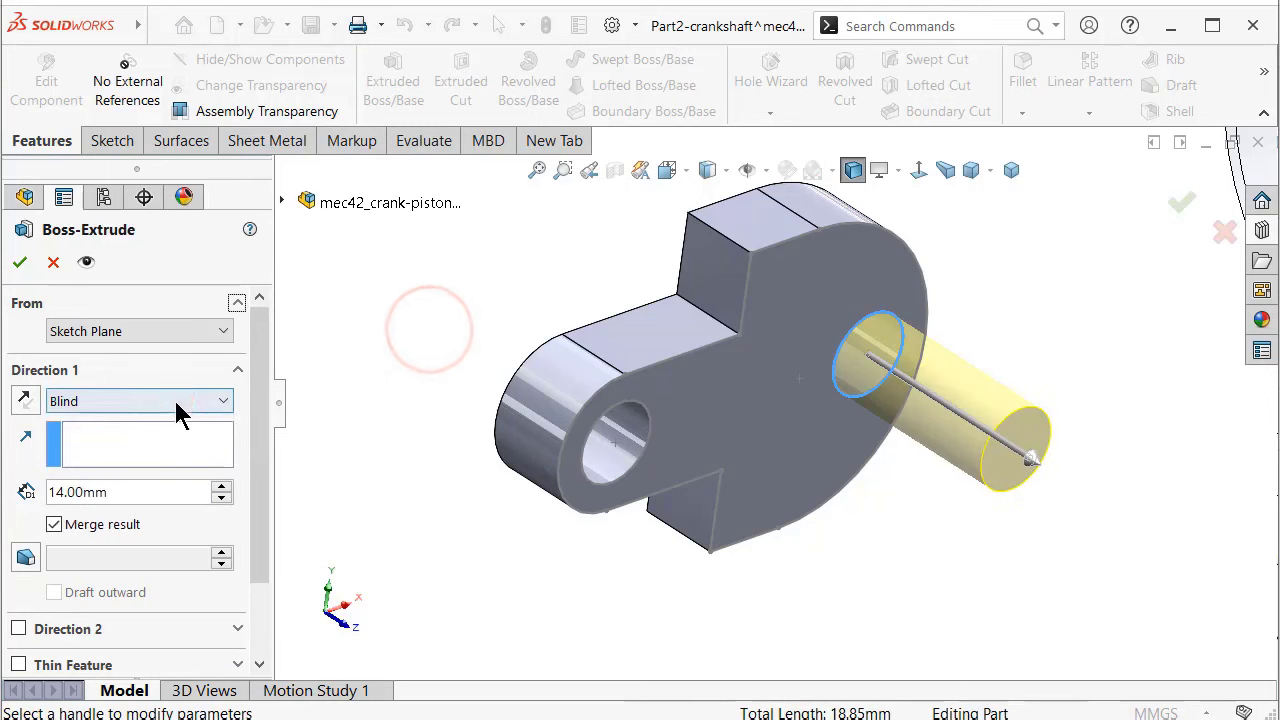
pyautogui.click(176, 401)
pyautogui.click(140, 530)
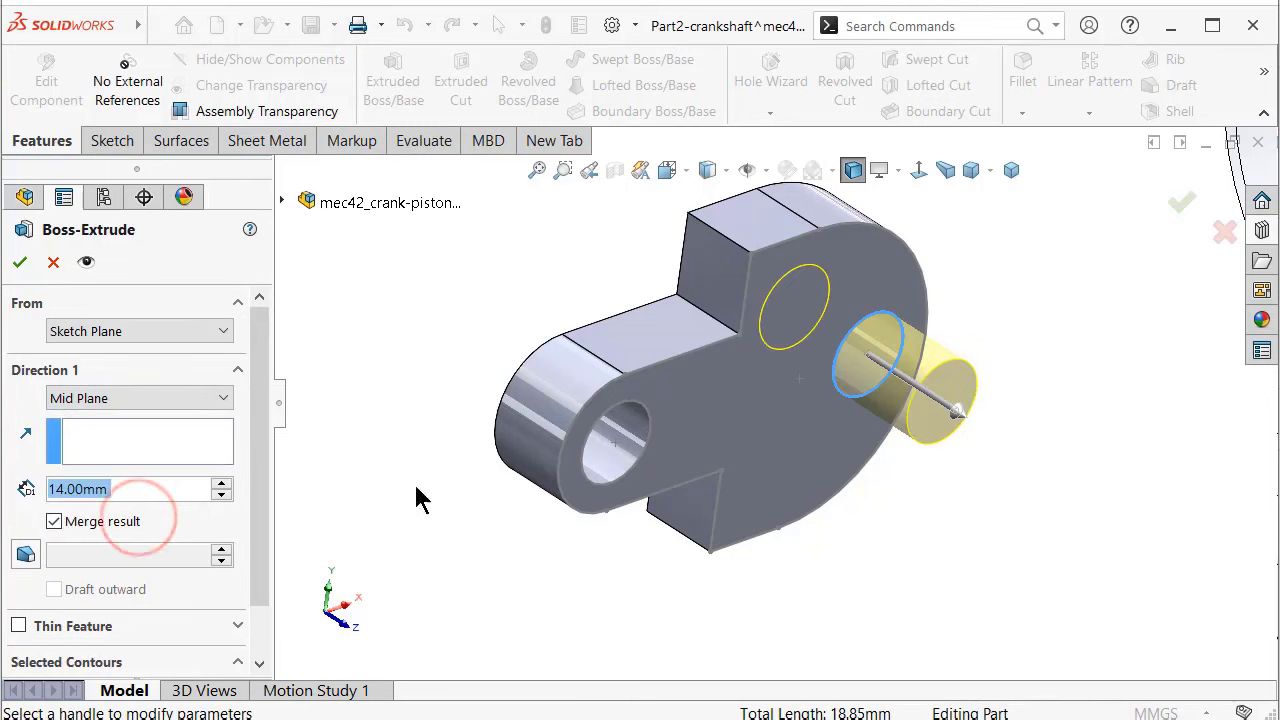
pyautogui.moveTo(766, 337)
pyautogui.mouseDown(button='middle')
pyautogui.moveTo(800, 481)
pyautogui.moveTo(757, 357)
pyautogui.mouseUp(button='middle')
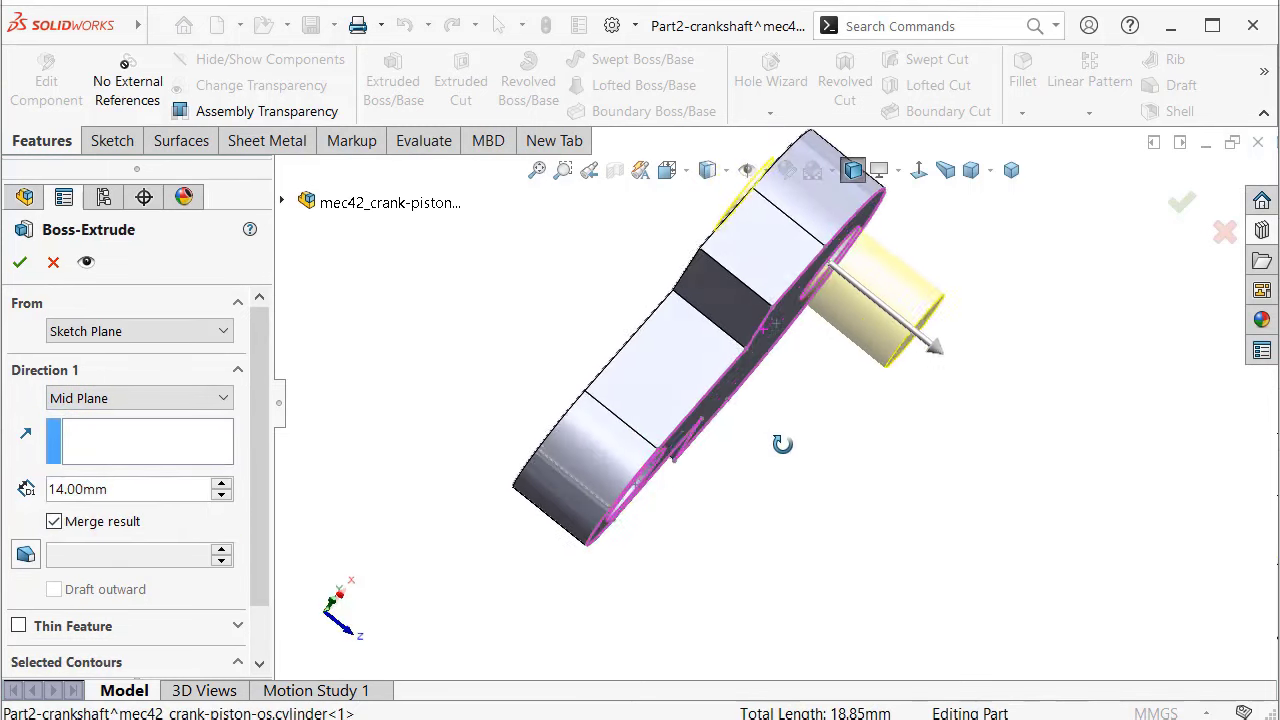
pyautogui.click(1190, 206)
pyautogui.click(487, 302)
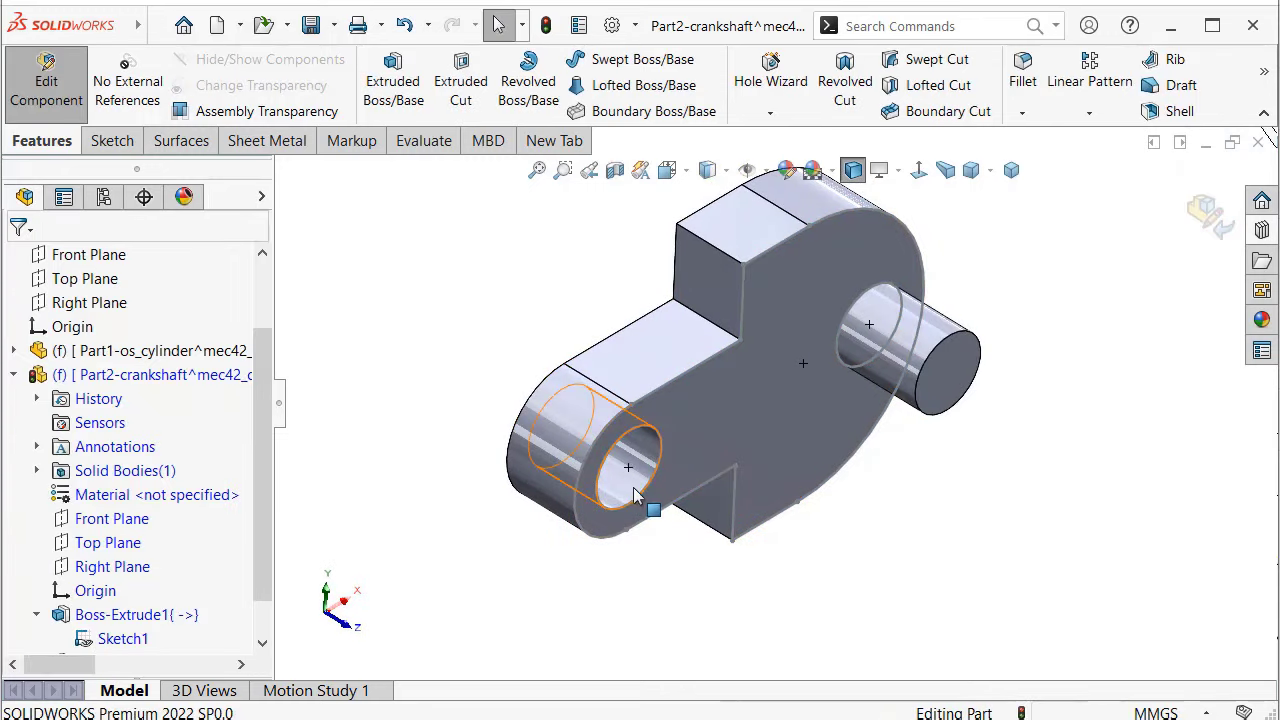
# Extrude the left hole circle 14 mm mid-plane, starting from a vertex on the crank's edge
pyautogui.click(405, 363)
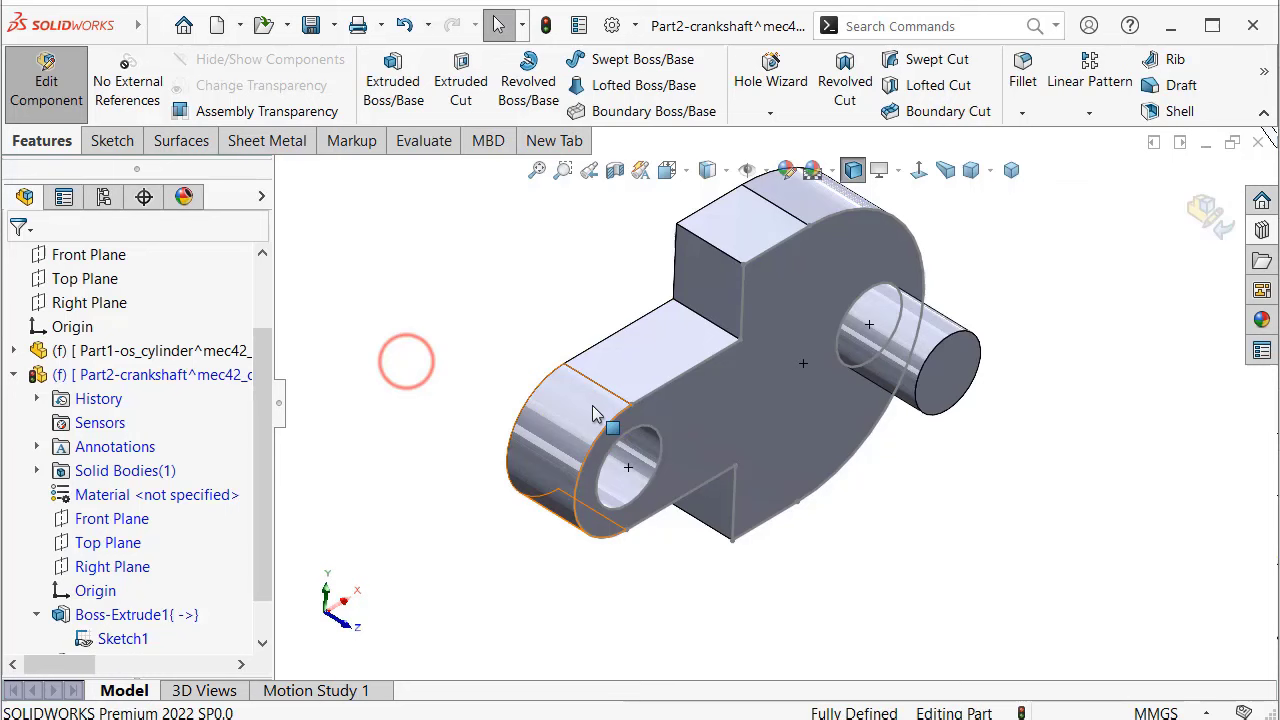
pyautogui.click(650, 492)
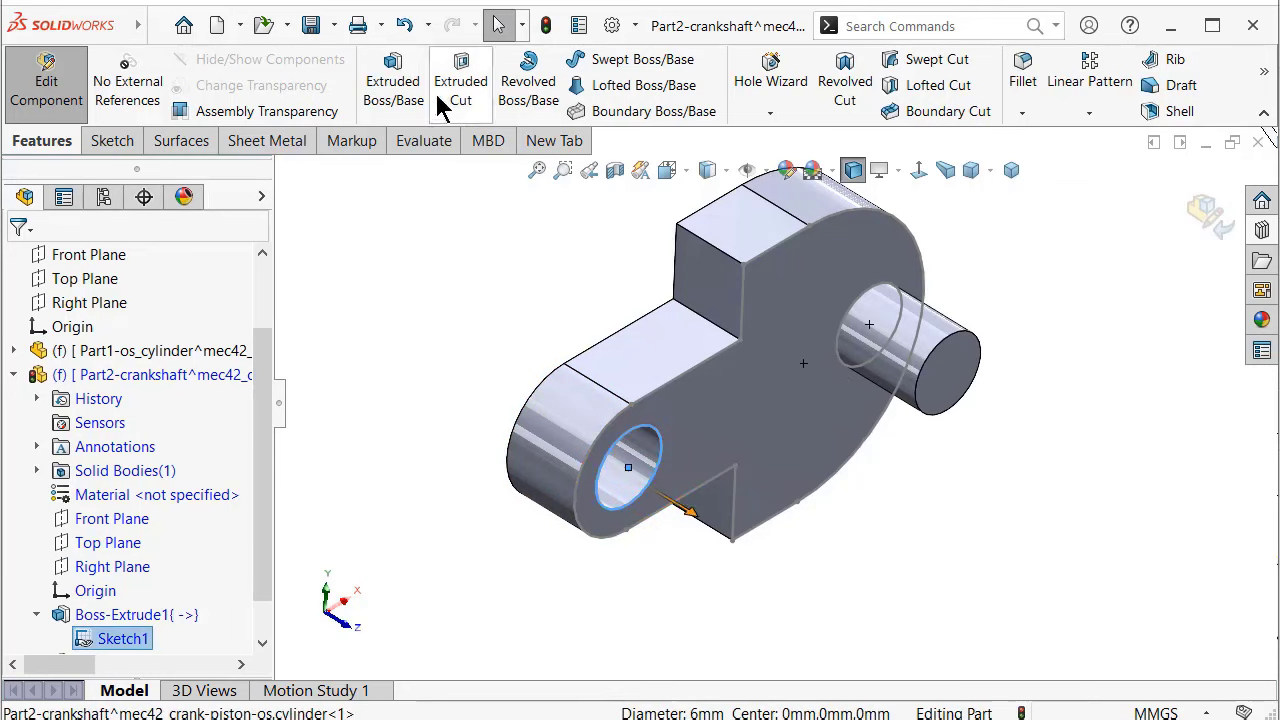
pyautogui.click(400, 95)
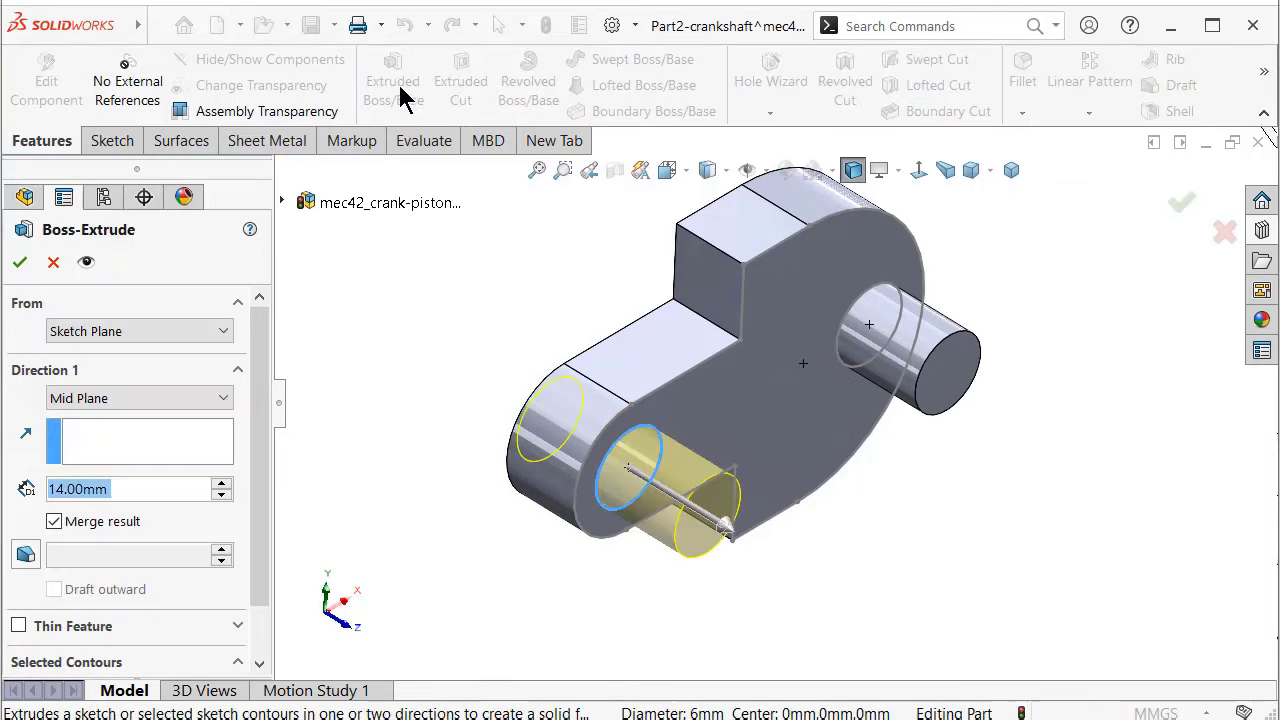
pyautogui.click(106, 333)
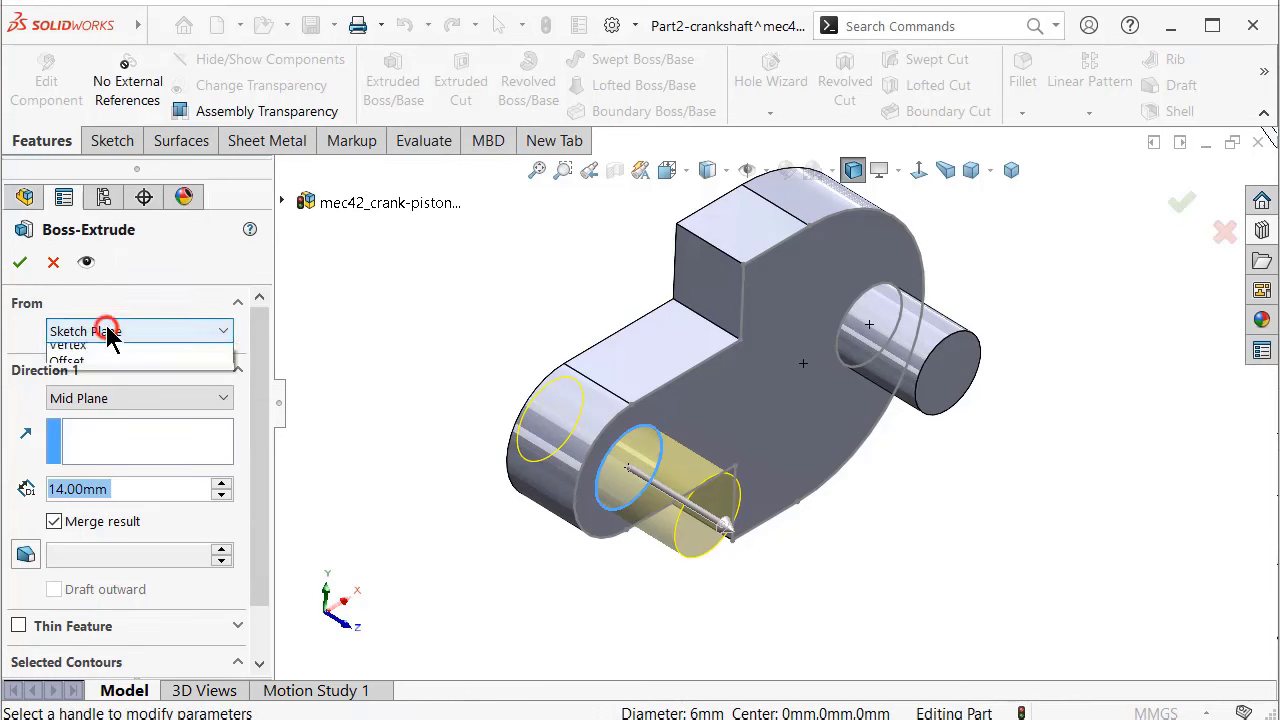
pyautogui.click(70, 387)
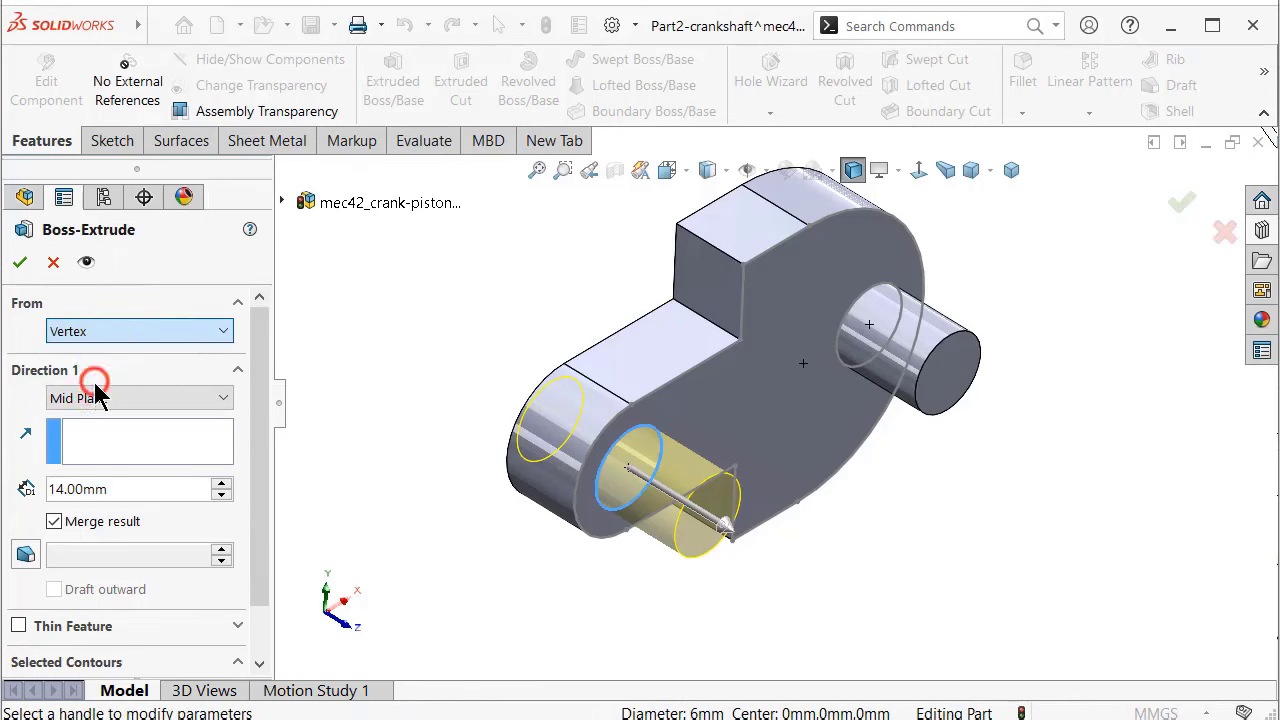
pyautogui.click(564, 365)
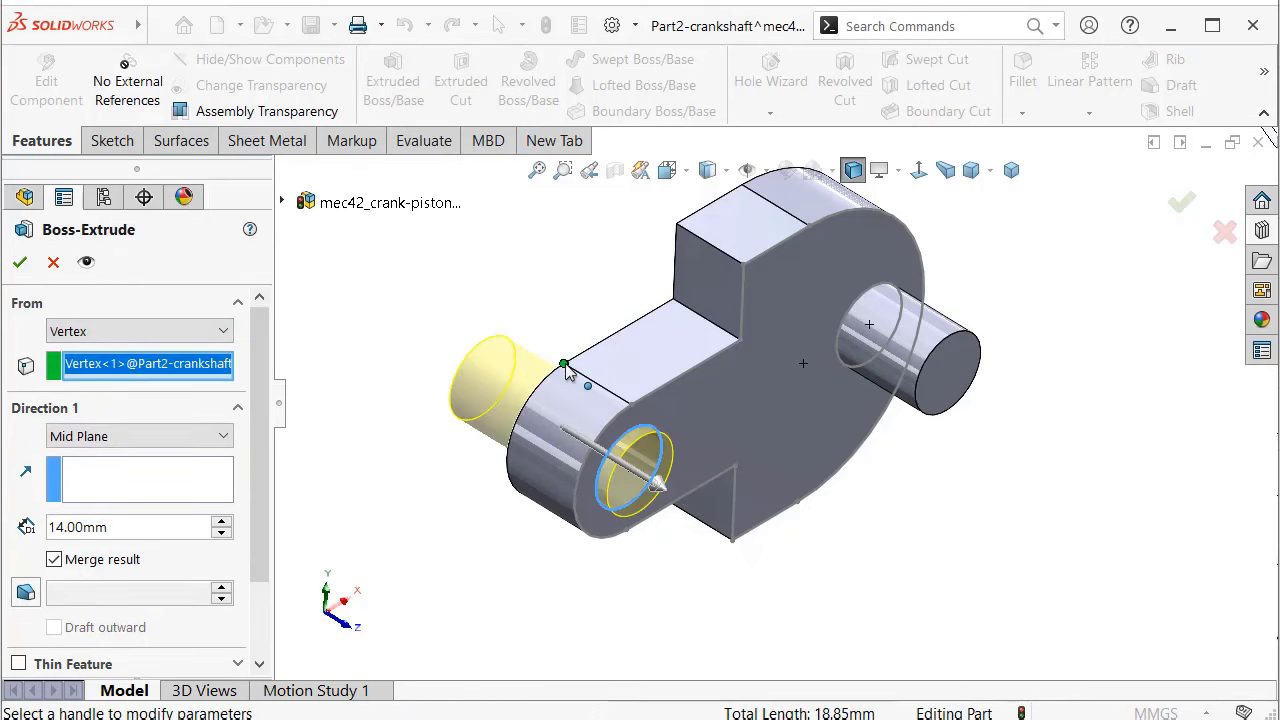
pyautogui.click(633, 407)
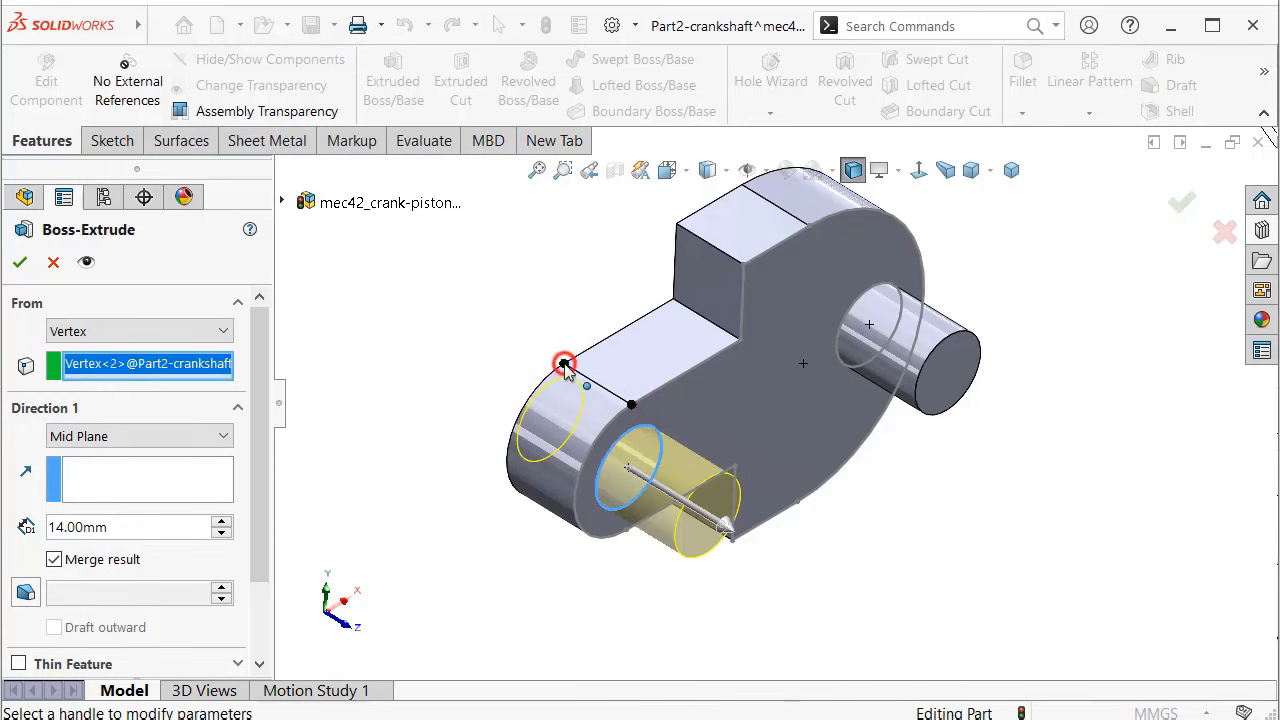
pyautogui.press('Return')
pyautogui.click(537, 272)
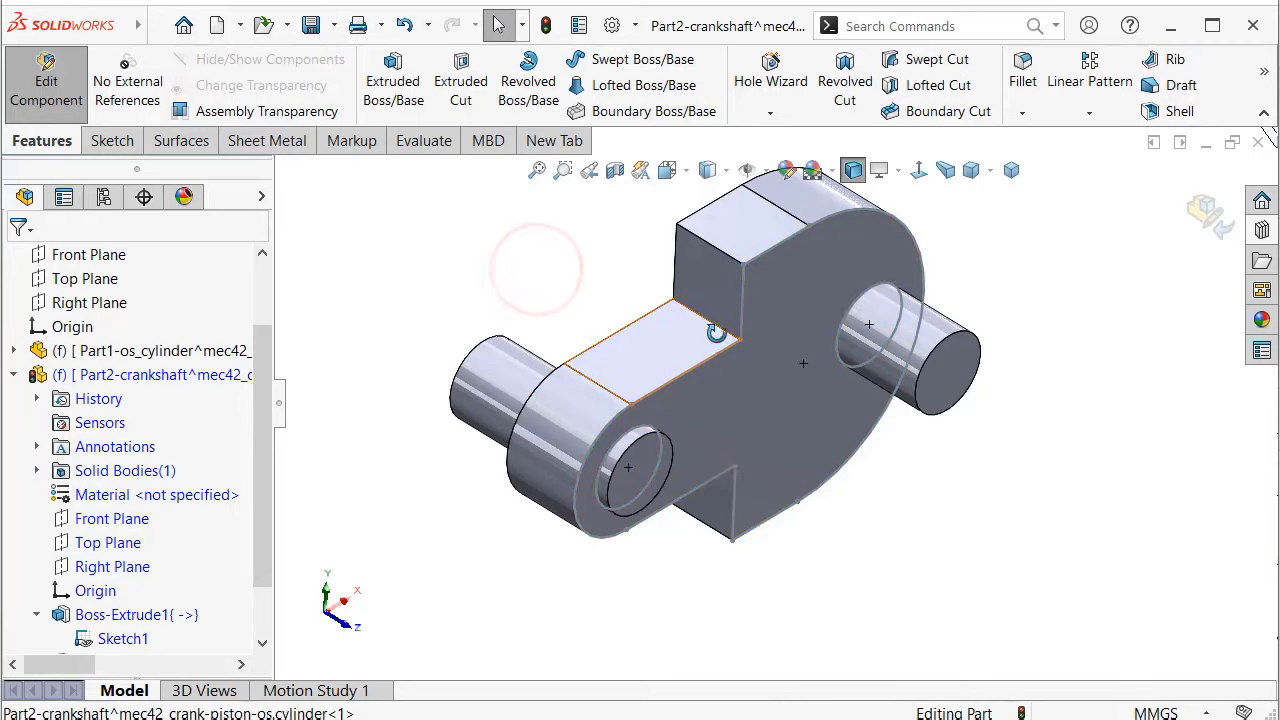
pyautogui.moveTo(716, 333); pyautogui.dragTo(686, 340, button='middle')
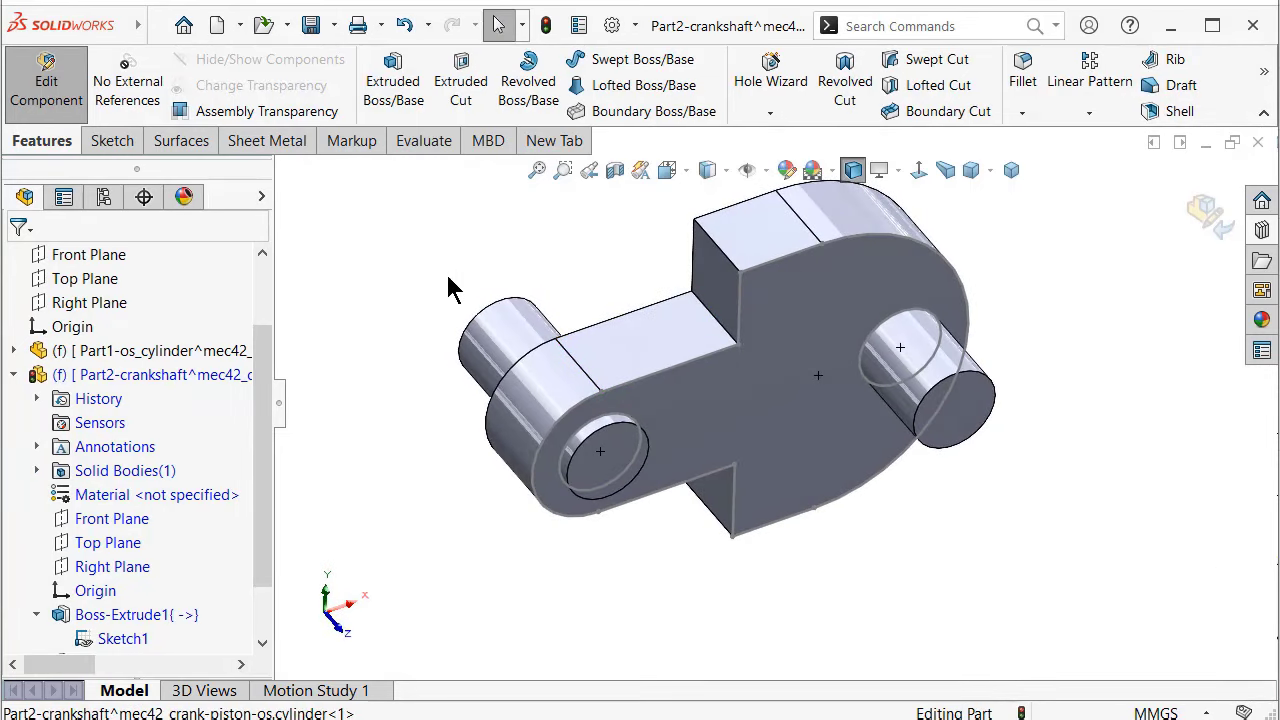
# Return to the assembly and apply brushed steel from Metal > Steel to the crankshaft part
pyautogui.click(1204, 209)
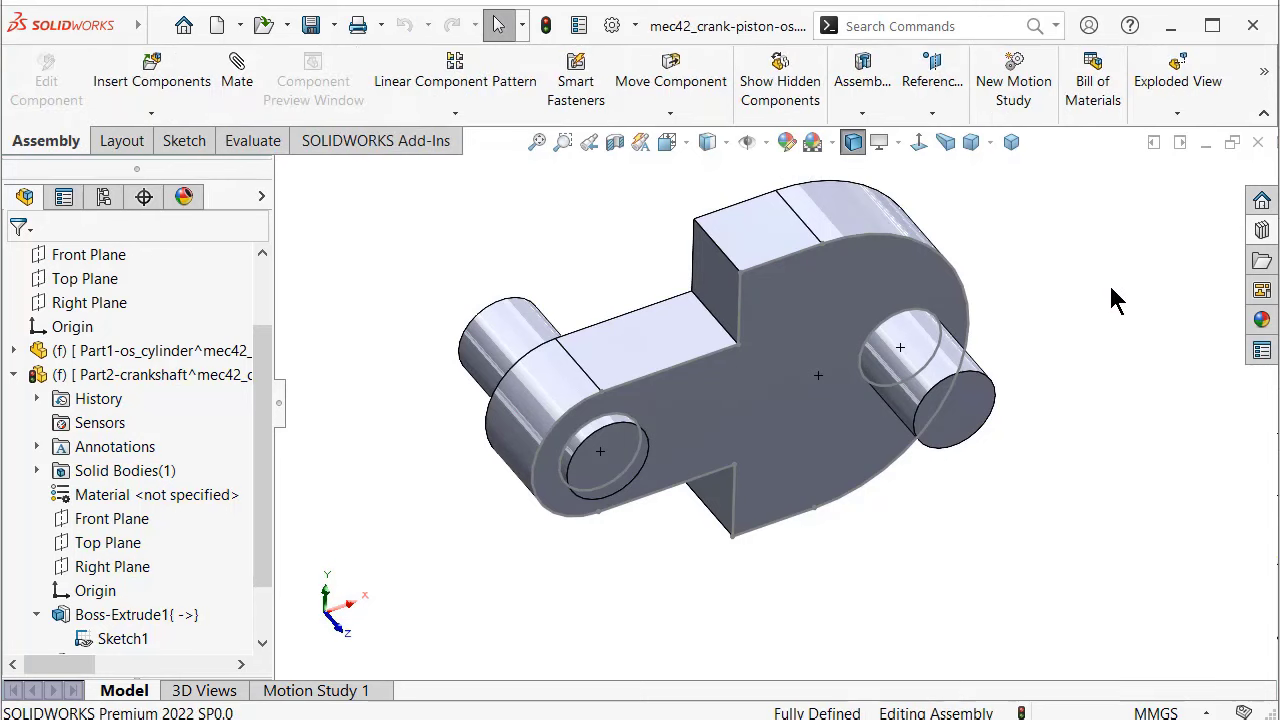
pyautogui.click(160, 375)
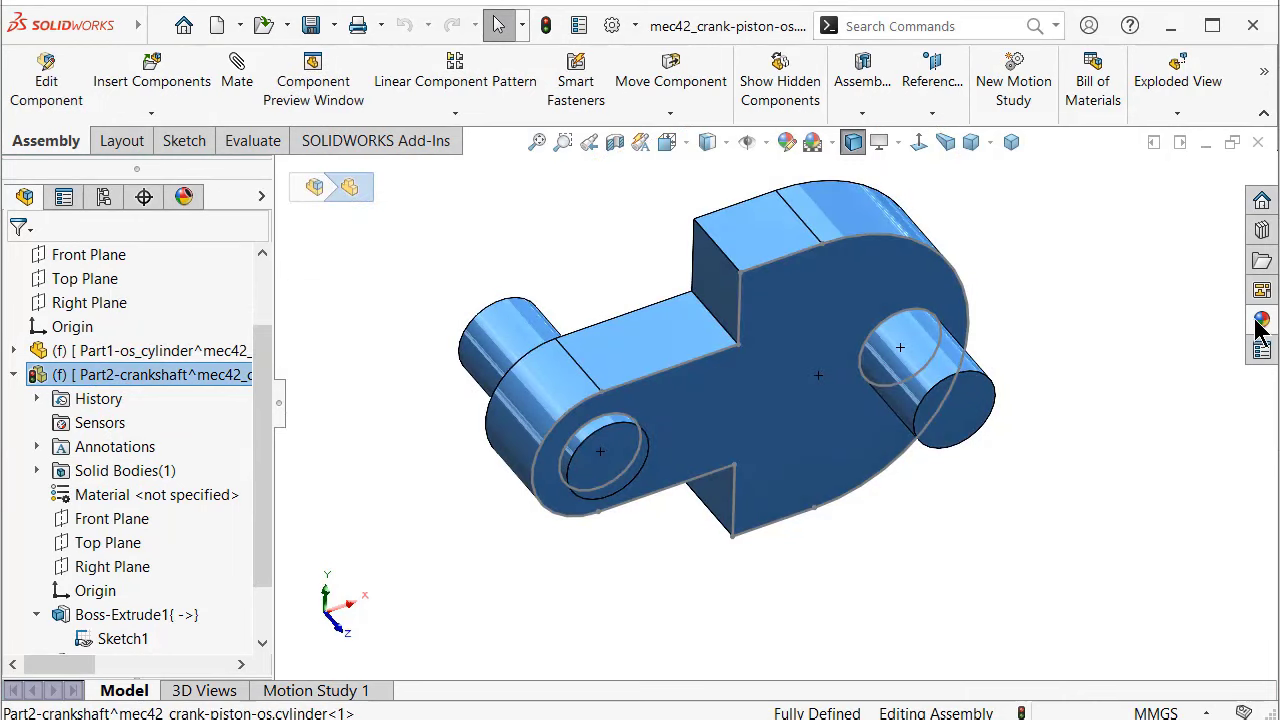
pyautogui.click(1261, 321)
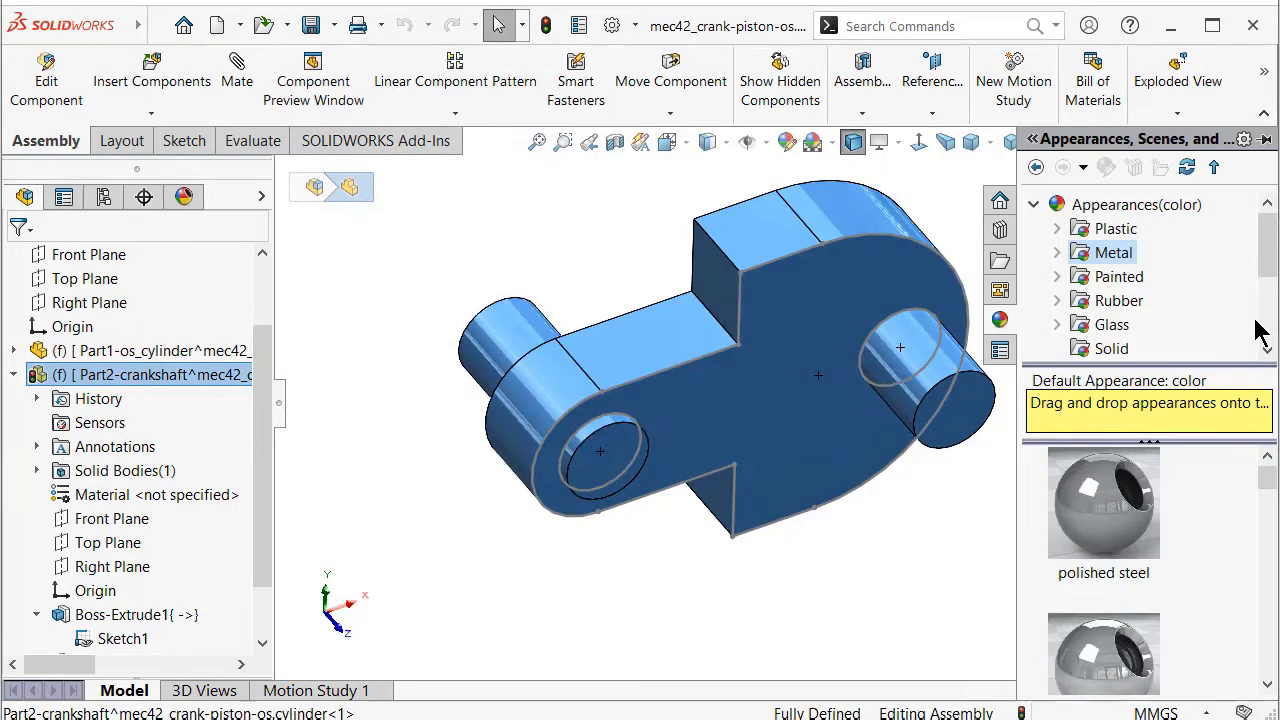
pyautogui.moveTo(1268, 492); pyautogui.dragTo(1268, 468)
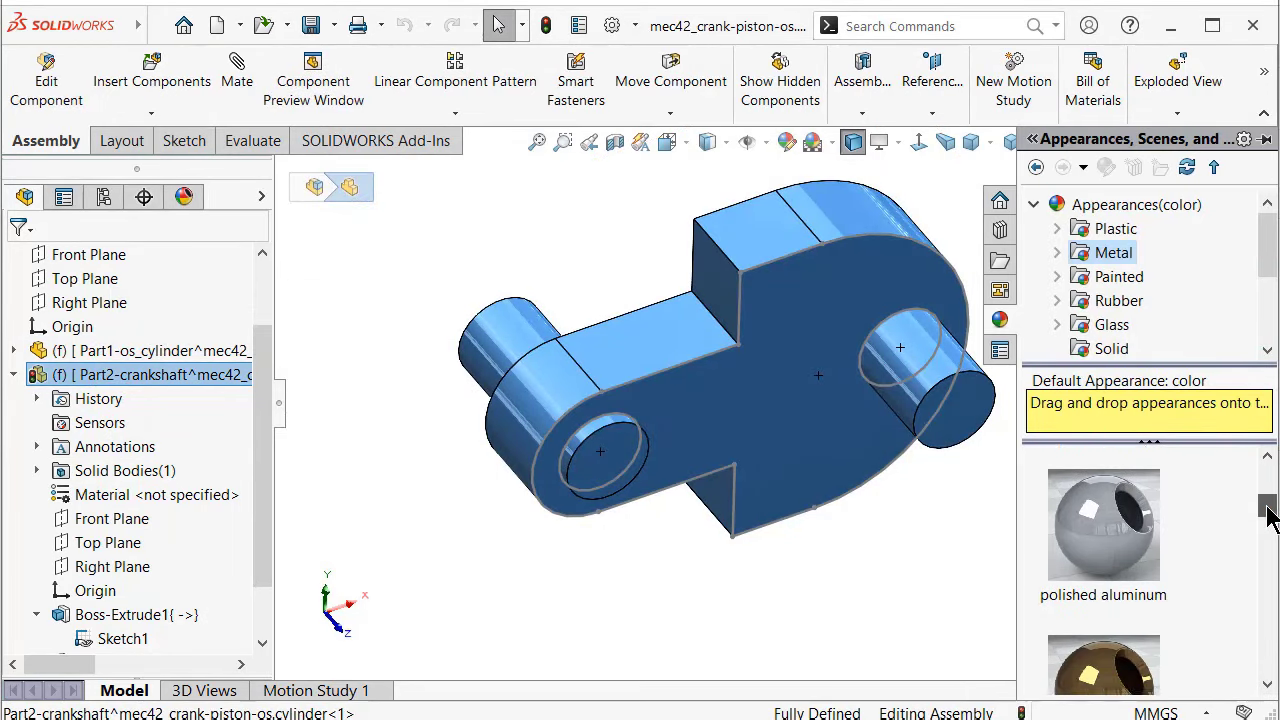
pyautogui.click(1057, 252)
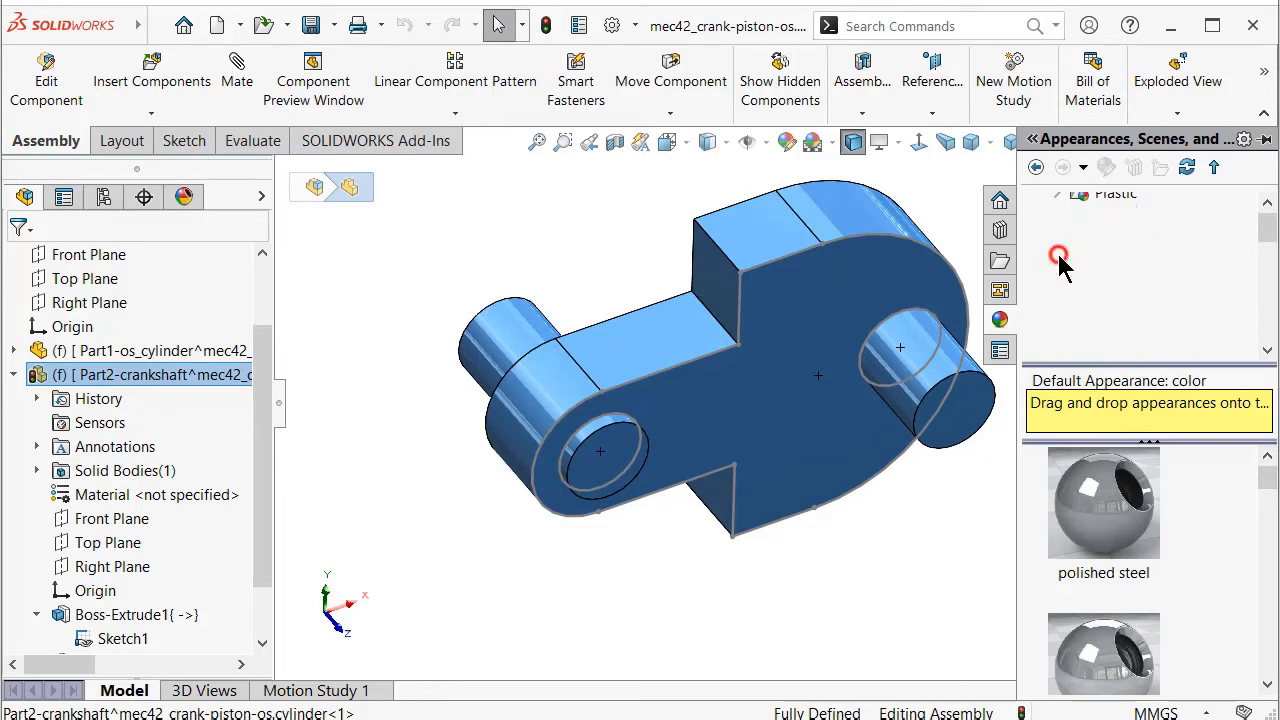
pyautogui.click(1113, 230)
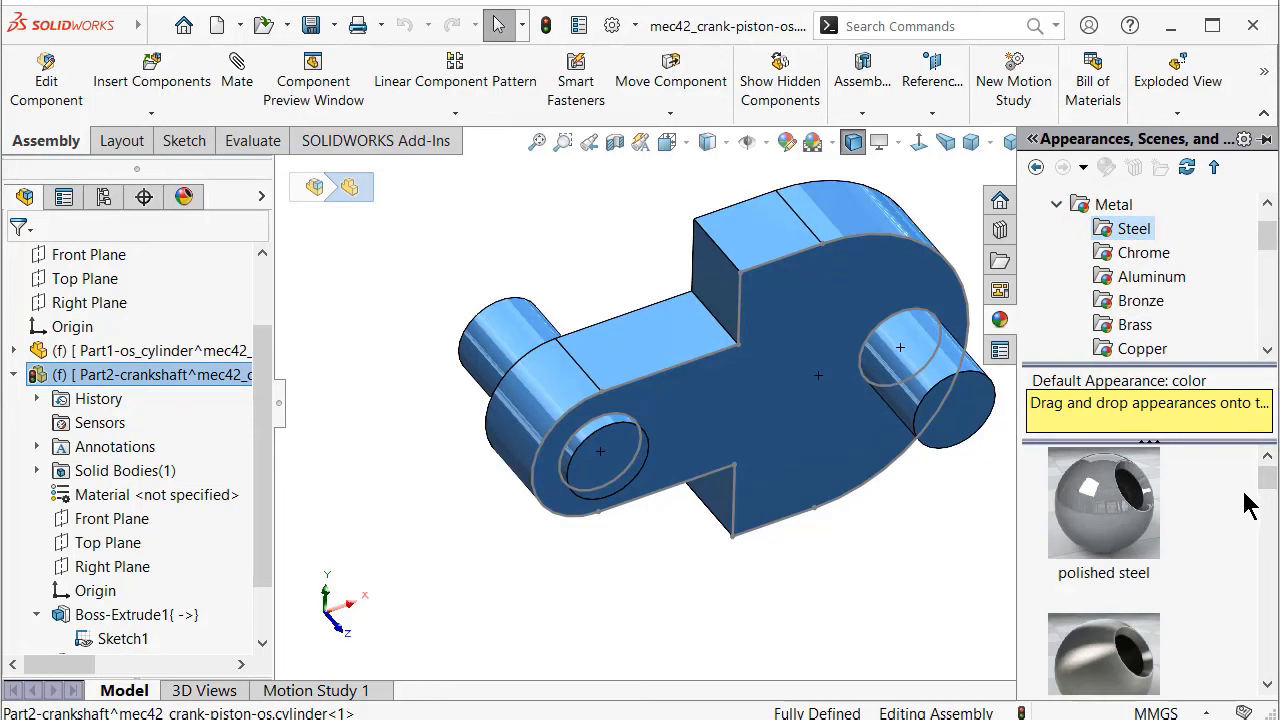
pyautogui.moveTo(1270, 485); pyautogui.dragTo(1267, 492)
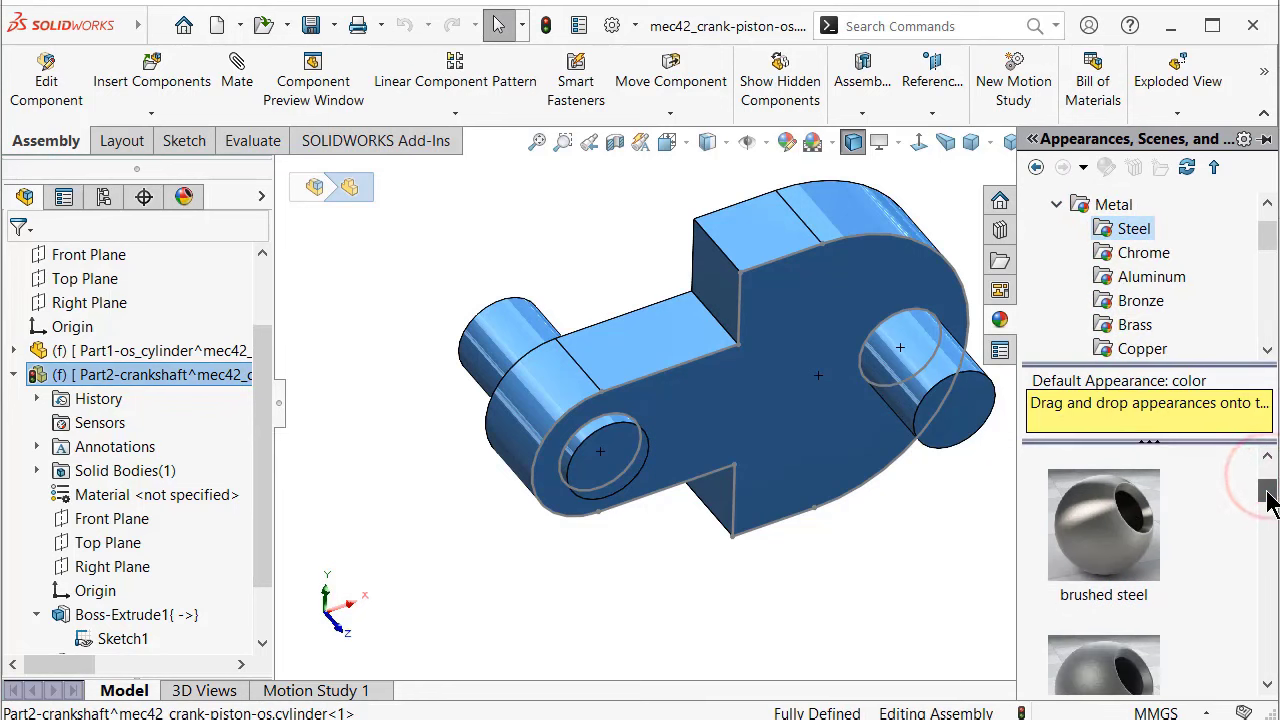
pyautogui.moveTo(1100, 510); pyautogui.dragTo(880, 470)
pyautogui.click(812, 614)
pyautogui.moveTo(847, 565)
pyautogui.mouseDown(button='middle')
pyautogui.moveTo(846, 434)
pyautogui.moveTo(869, 423)
pyautogui.moveTo(863, 449)
pyautogui.mouseUp(button='middle')
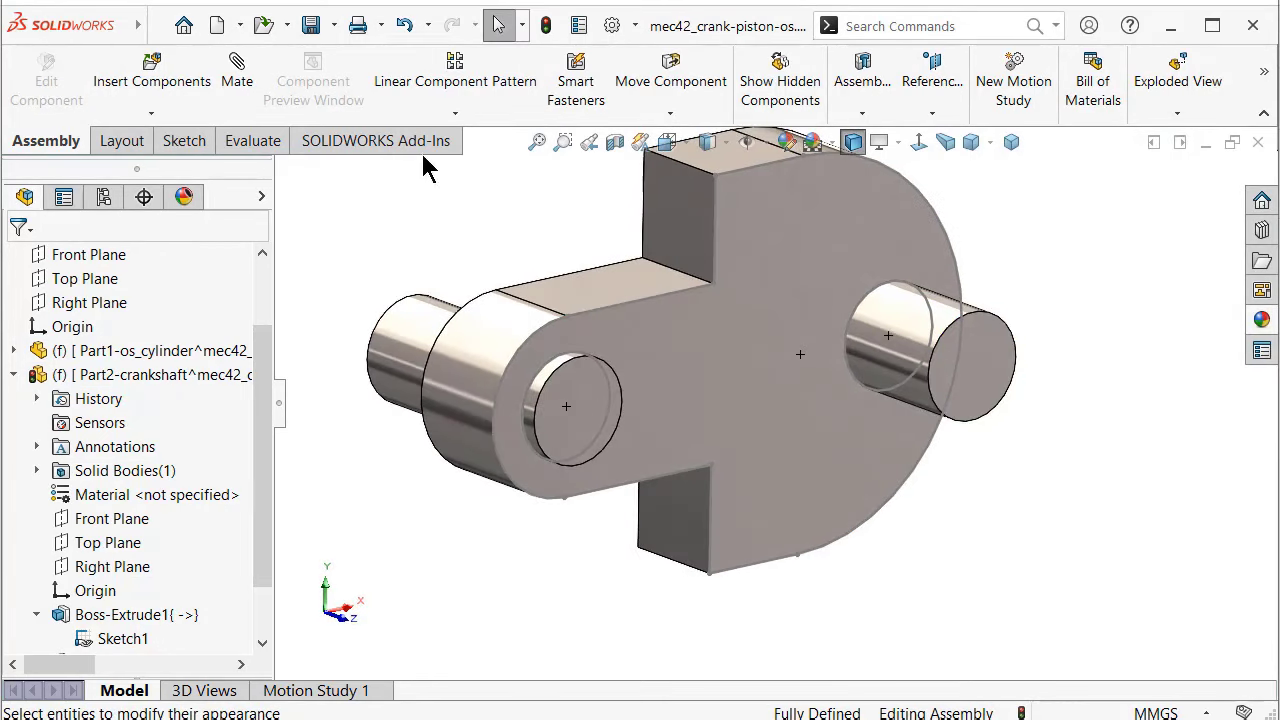
# End appearance editing and hide the crankshaft's Sketch1
pyautogui.click(499, 25)
pyautogui.click(705, 293)
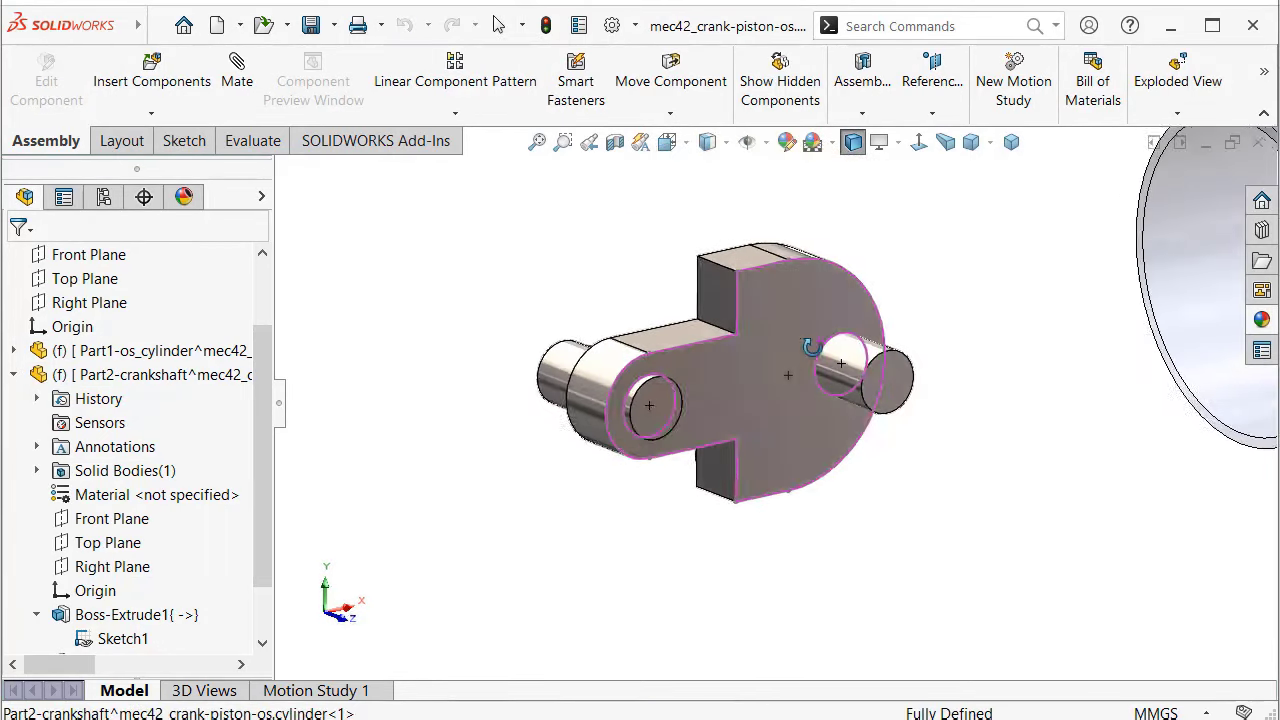
pyautogui.moveTo(705, 293); pyautogui.dragTo(575, 487, button='middle')
pyautogui.scroll(-1, 141, 574)
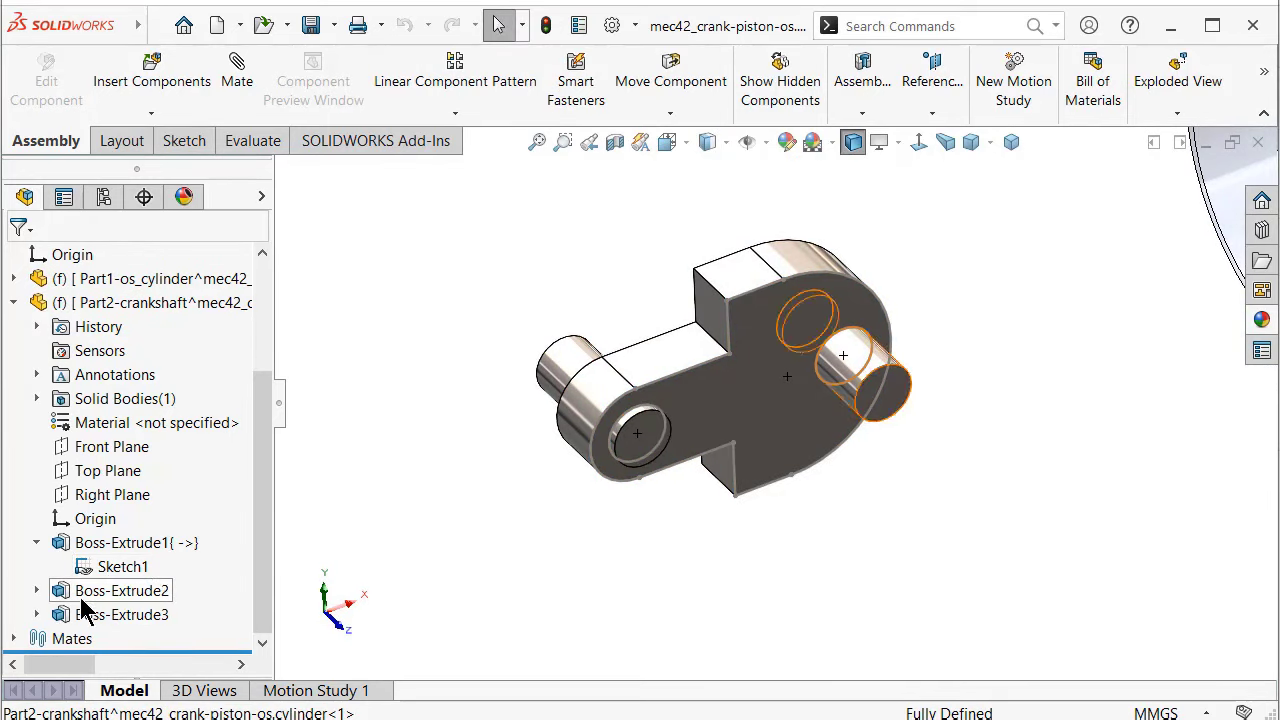
pyautogui.click(112, 567)
pyautogui.click(121, 541)
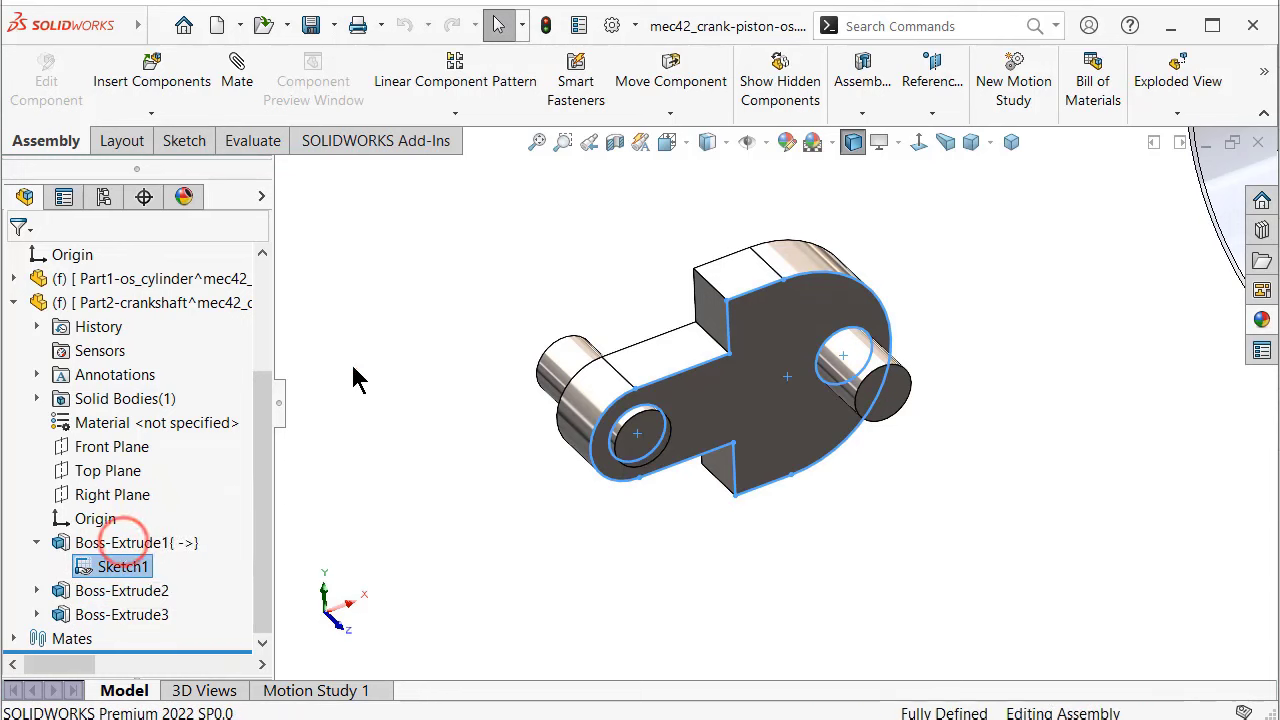
pyautogui.scroll(3, 120, 310)
# Reorient the assembly view to show the crank alongside the cylinder
pyautogui.rightClick(89, 254)
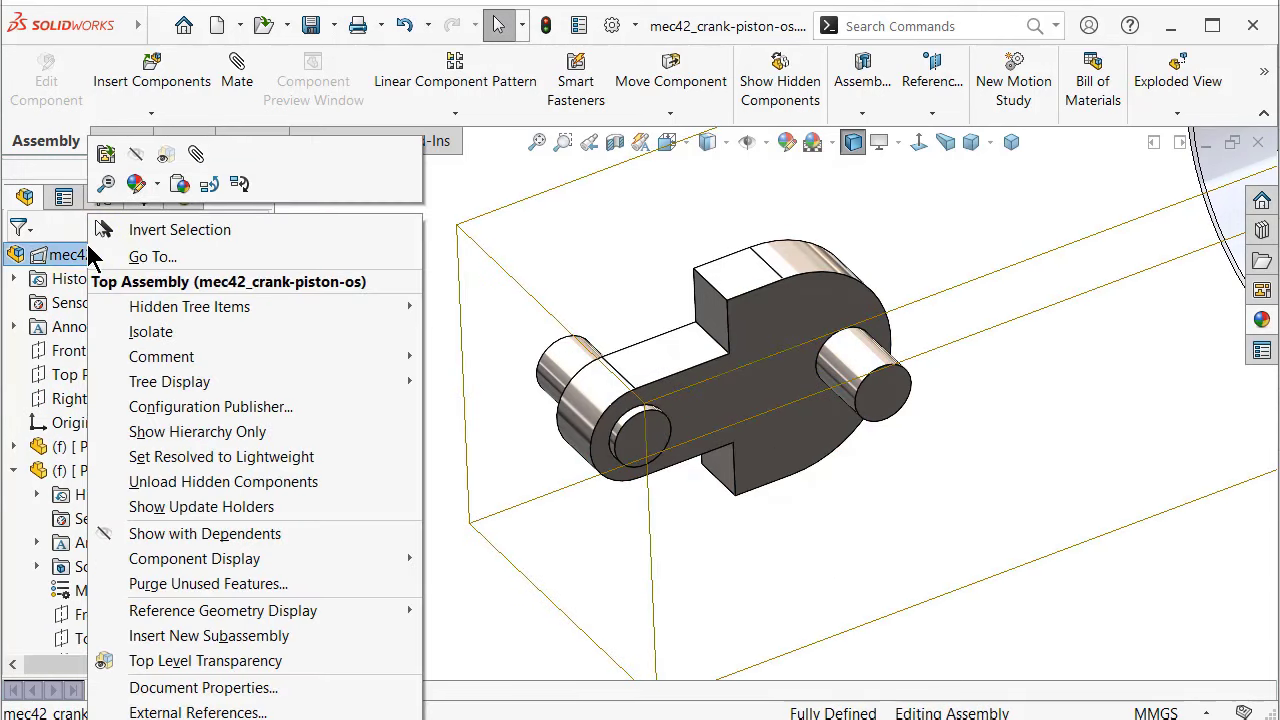
pyautogui.click(509, 535)
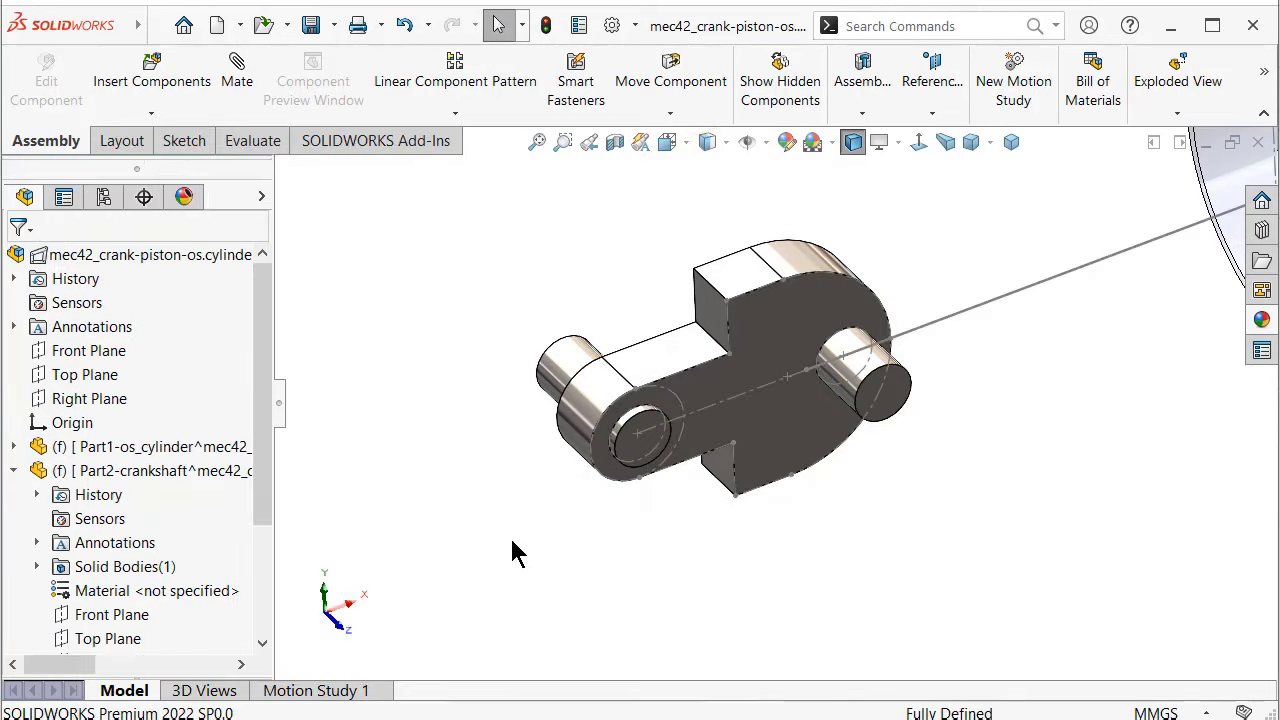
pyautogui.click(423, 443)
pyautogui.scroll(3, 940, 407)
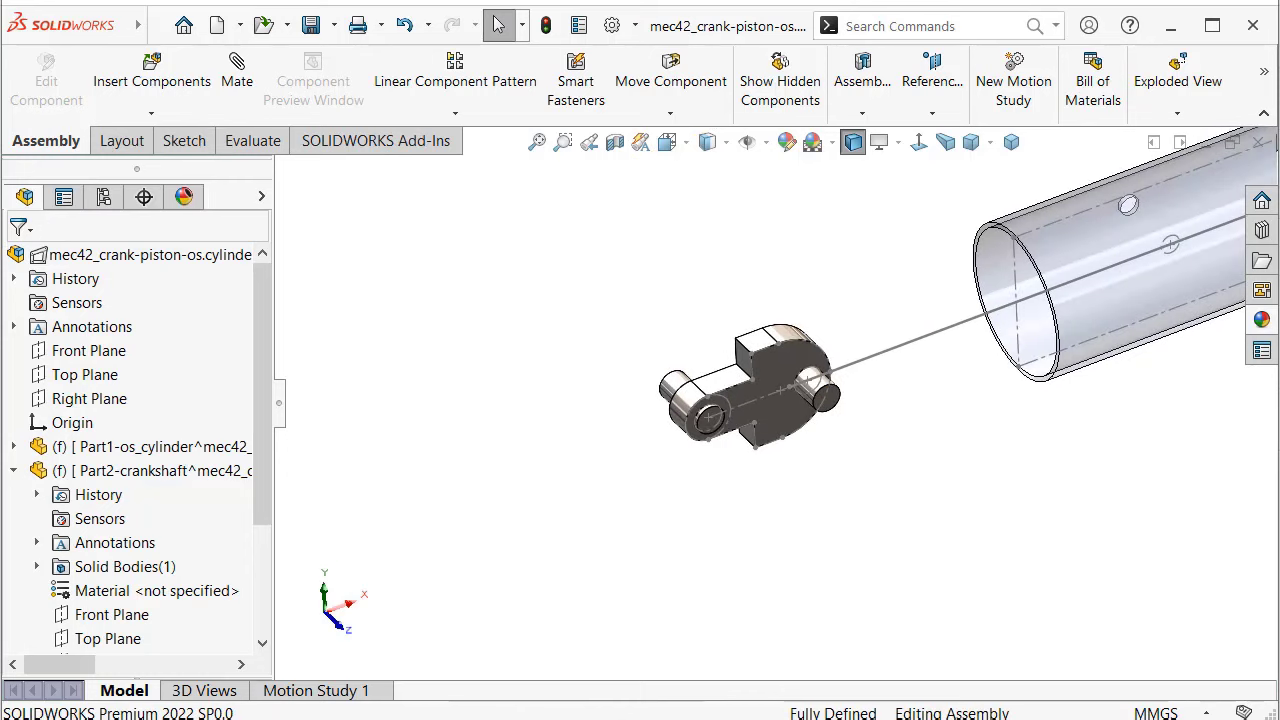
pyautogui.press('Right')
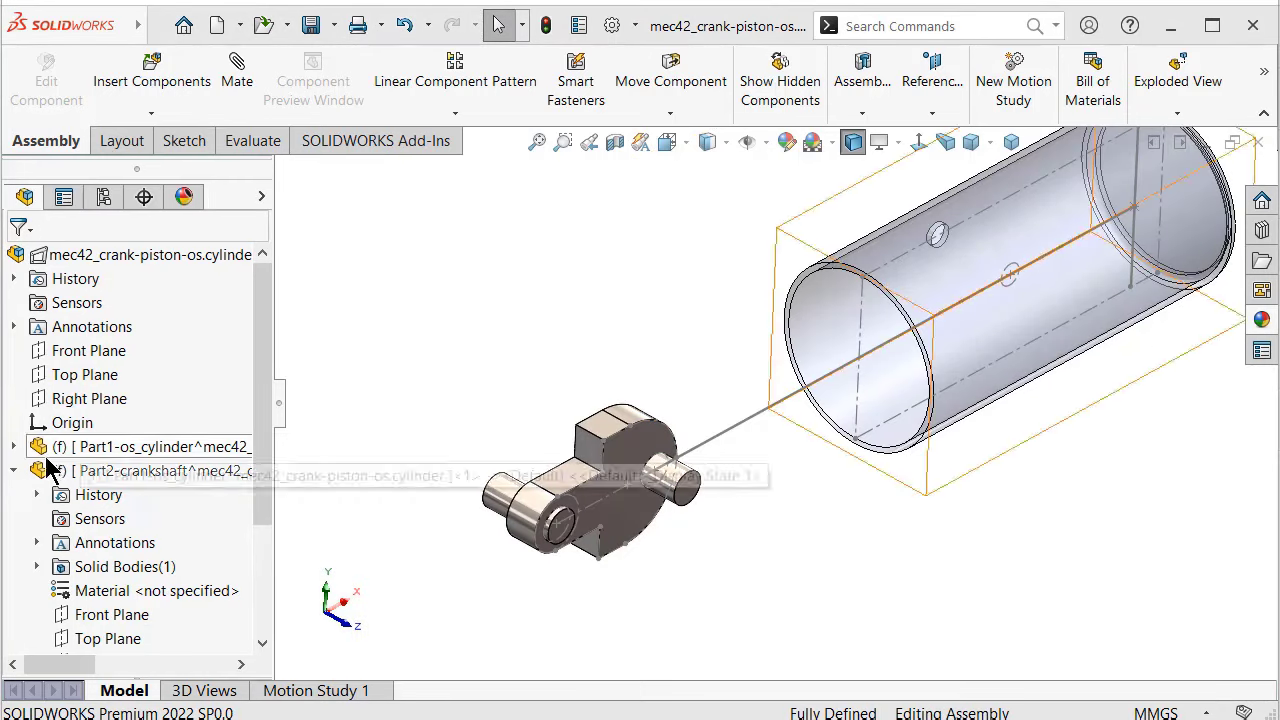
# Rename the Part3 component to Part3_piston&rod in the FeatureManager tree
pyautogui.click(14, 472)
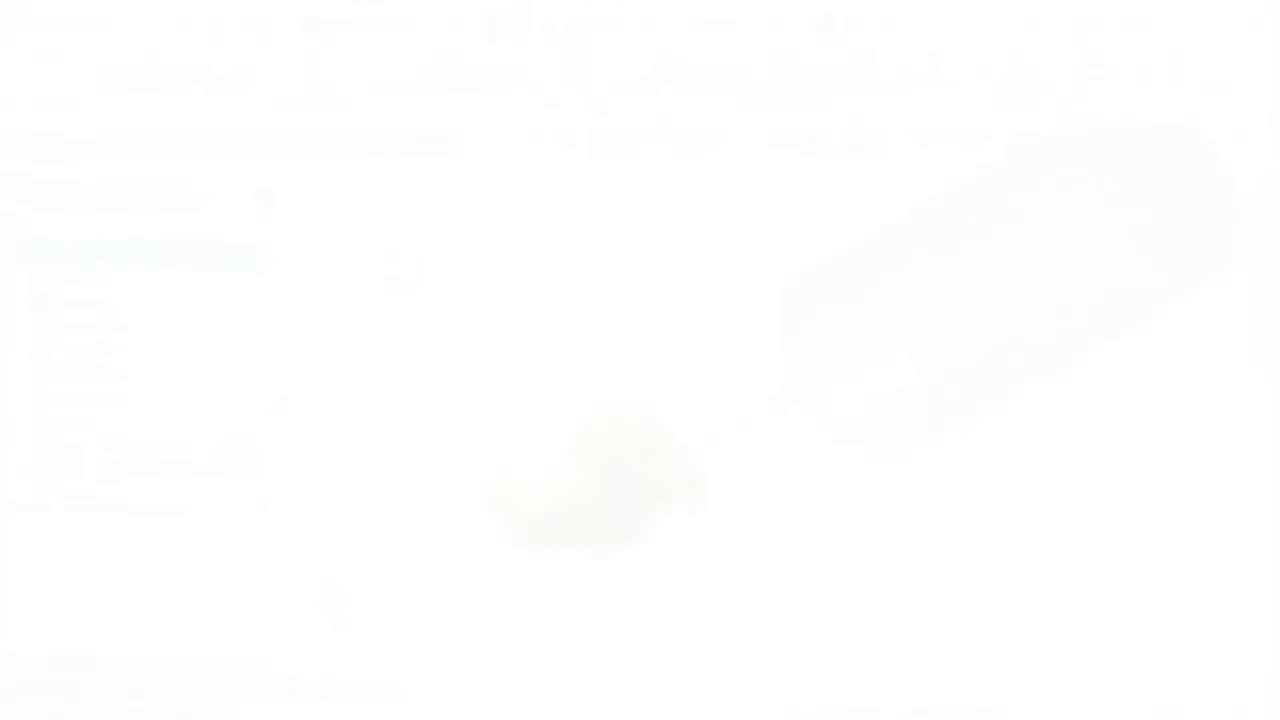
pyautogui.click(151, 113)
pyautogui.click(125, 162)
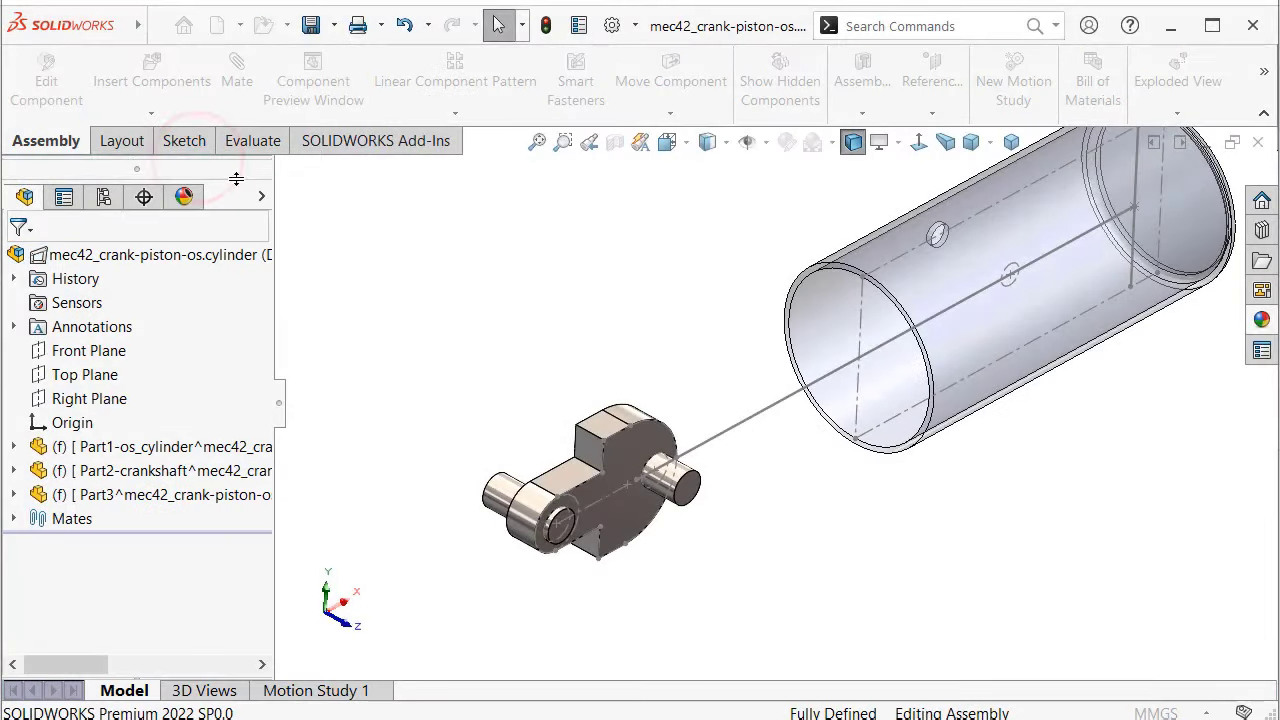
pyautogui.click(118, 497)
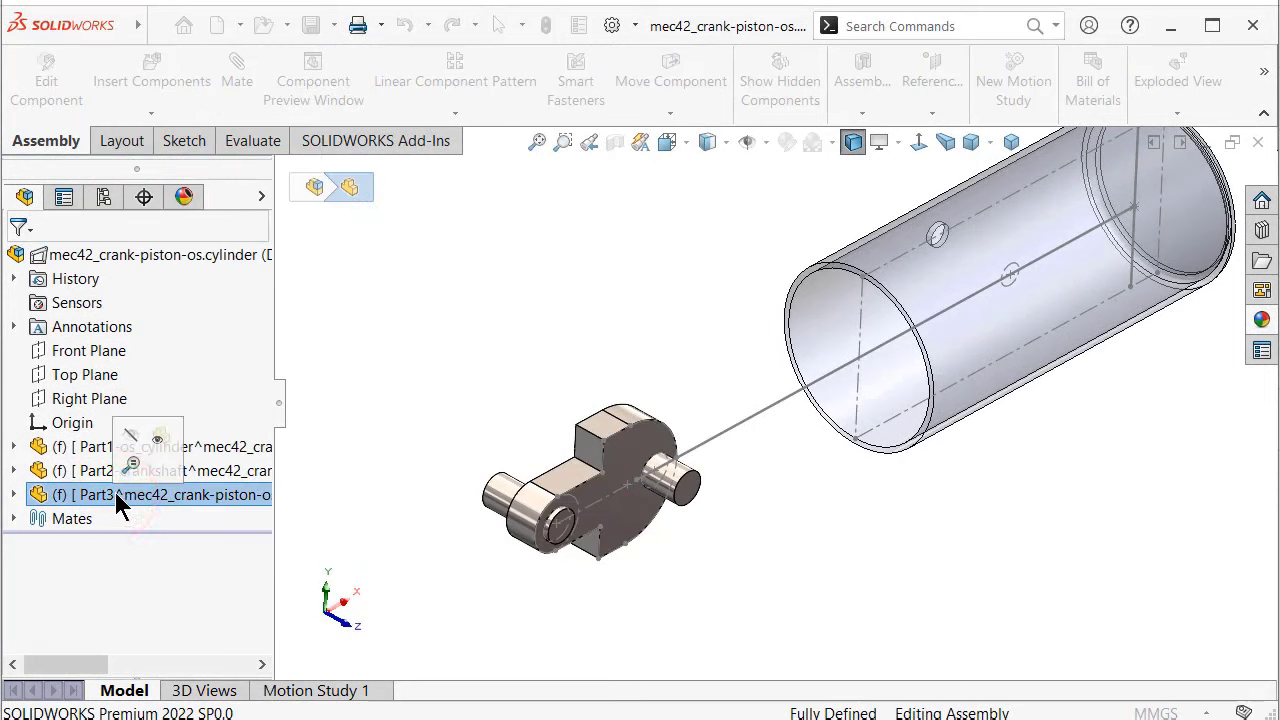
pyautogui.click(157, 496)
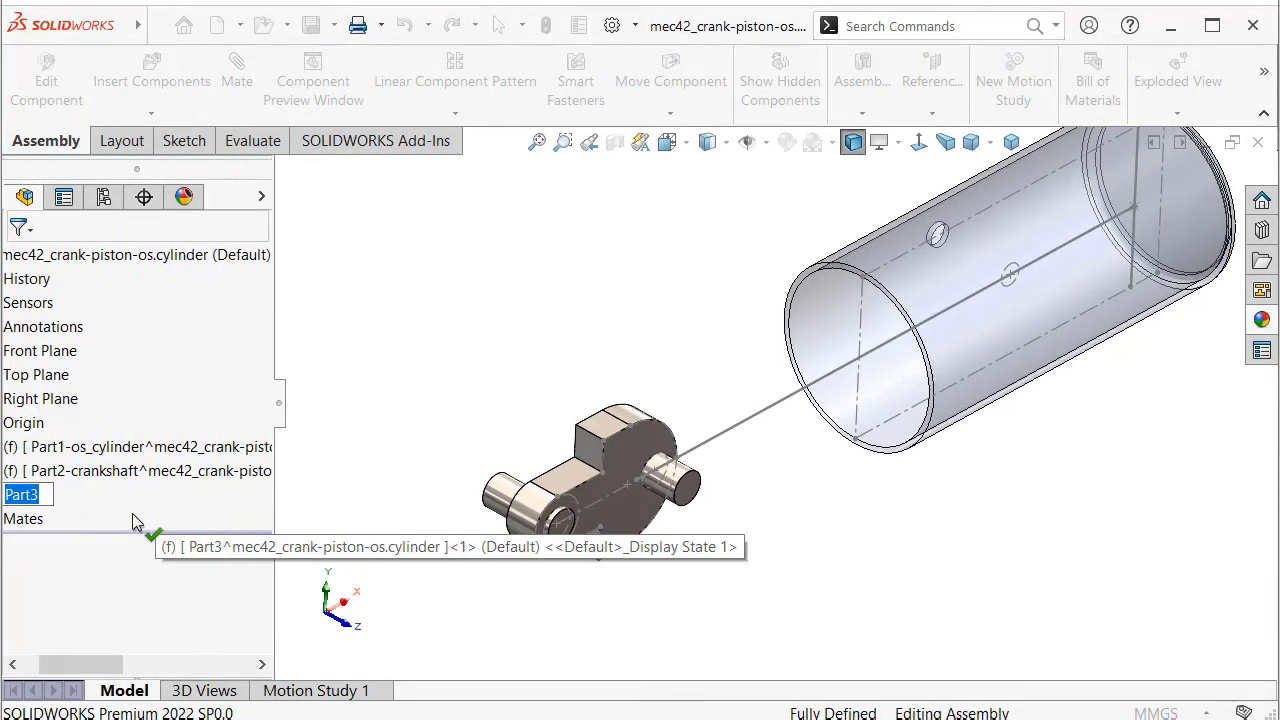
pyautogui.press('End')
pyautogui.write('_')
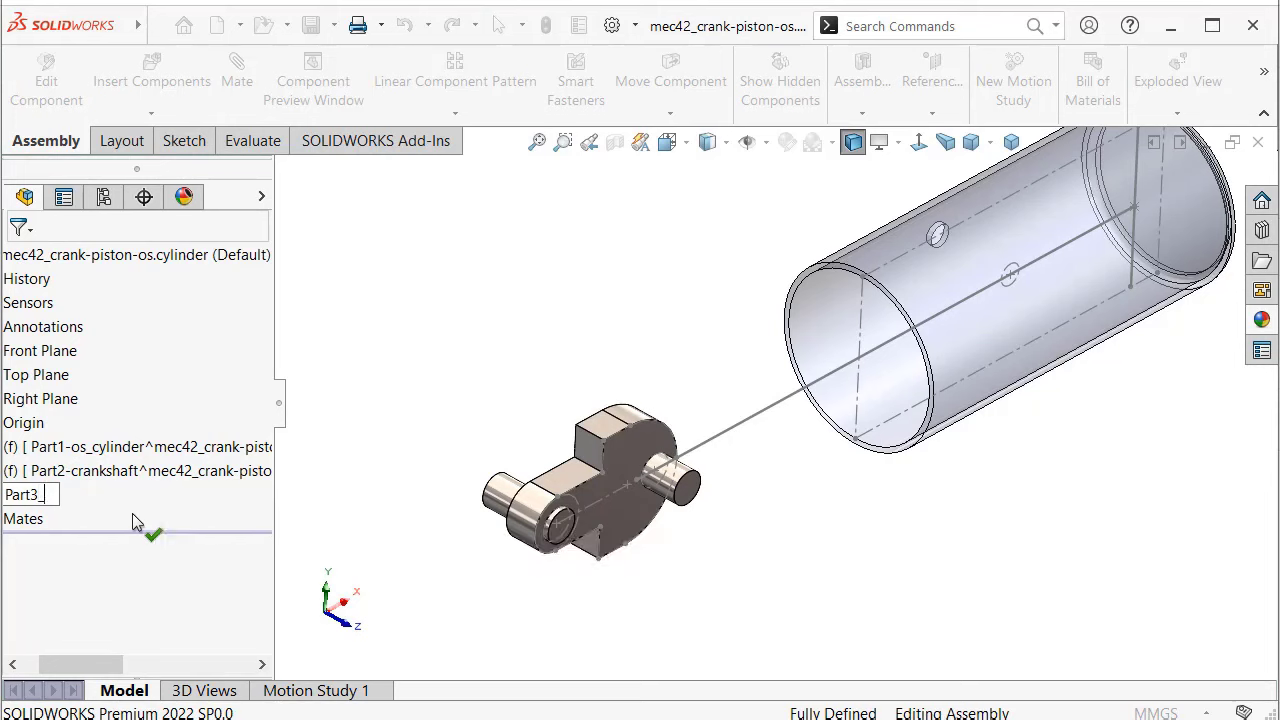
pyautogui.write('pis')
pyautogui.write('ton')
pyautogui.write('&rod')
pyautogui.press('Return')
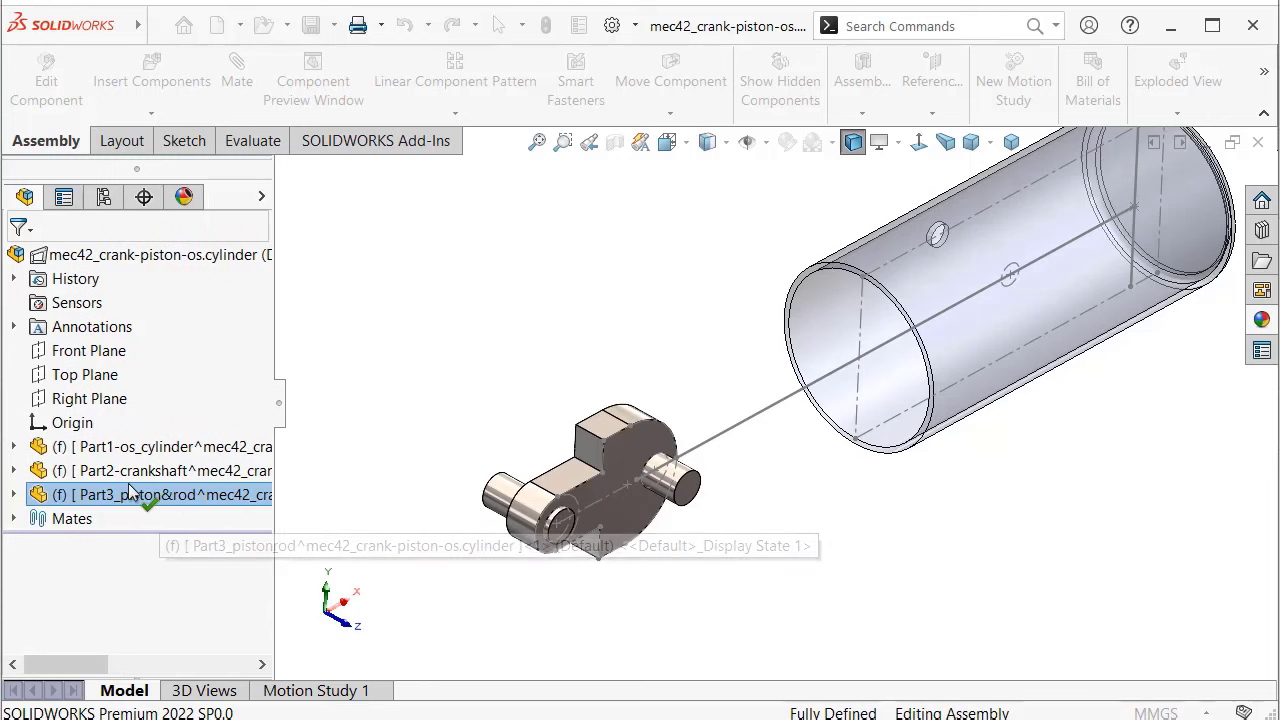
pyautogui.click(470, 353)
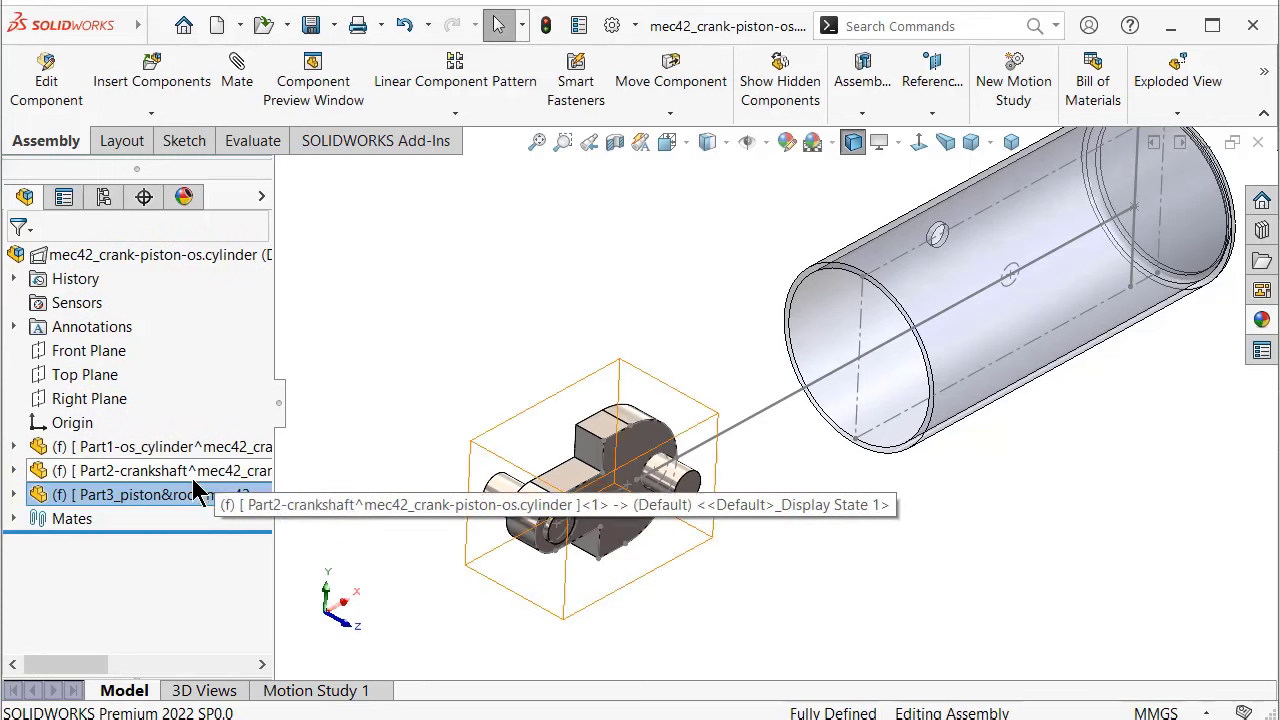
# Edit Part3_piston&rod in context and begin a sketch on its Front Plane
pyautogui.rightClick(115, 510)
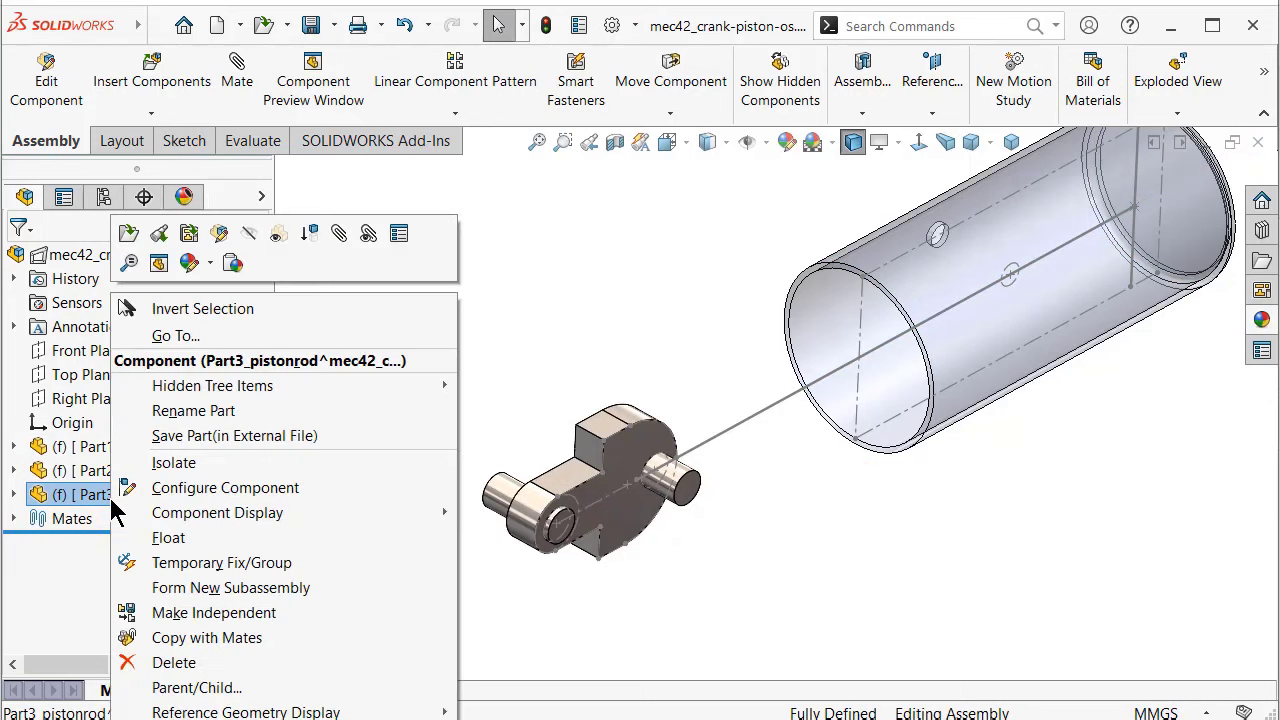
pyautogui.click(222, 237)
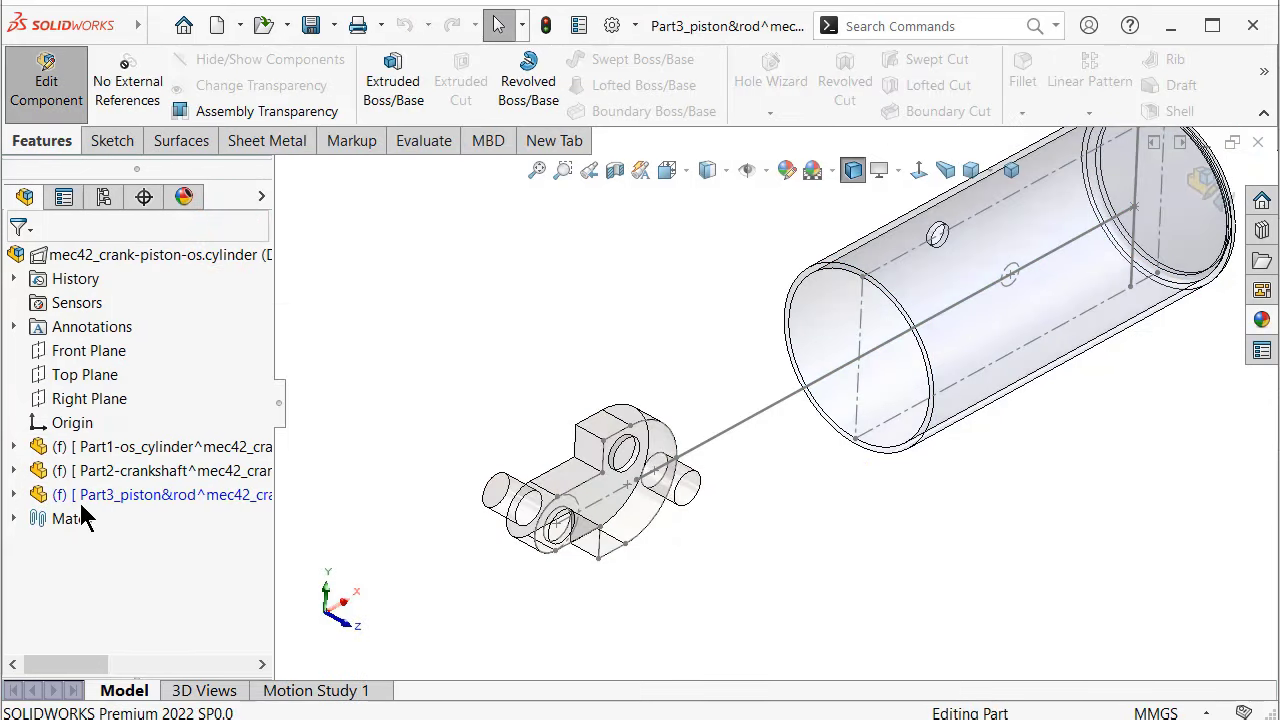
pyautogui.click(13, 494)
pyautogui.click(88, 567)
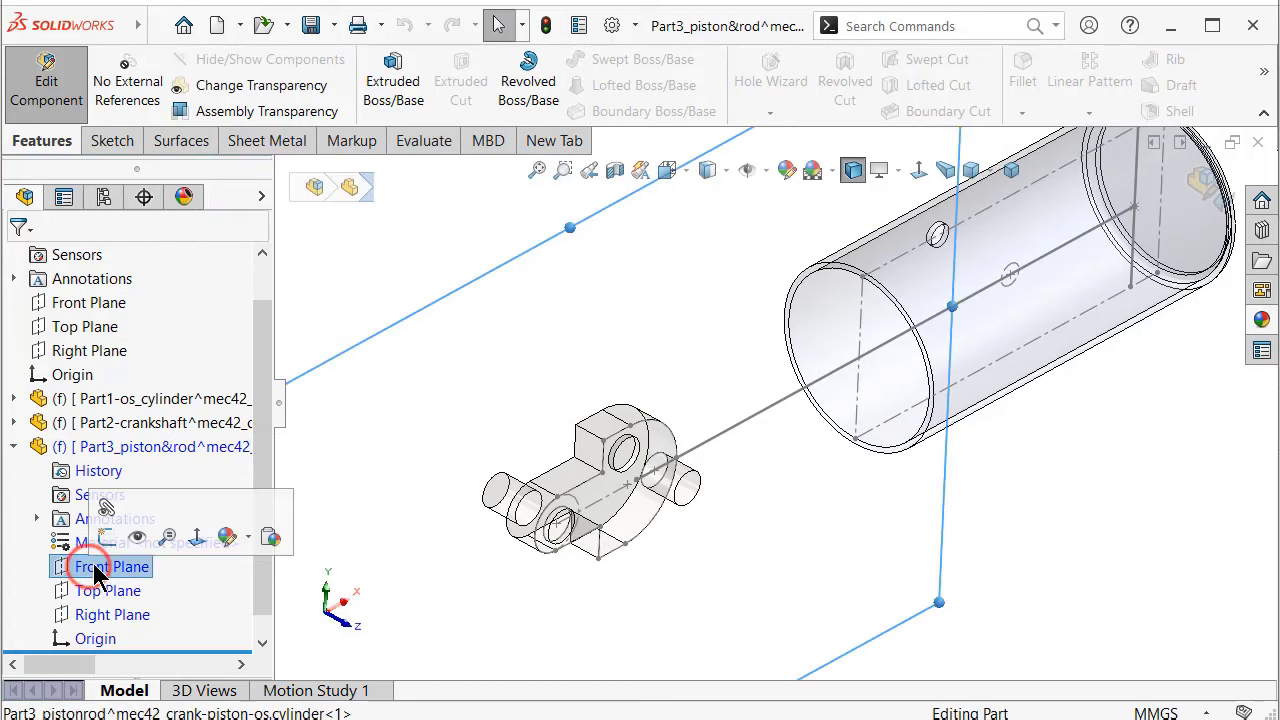
pyautogui.click(104, 535)
# Convert the crank-to-cylinder centerline and the cylinder's vertical end line into the piston sketch
pyautogui.scroll(-1, 652, 468)
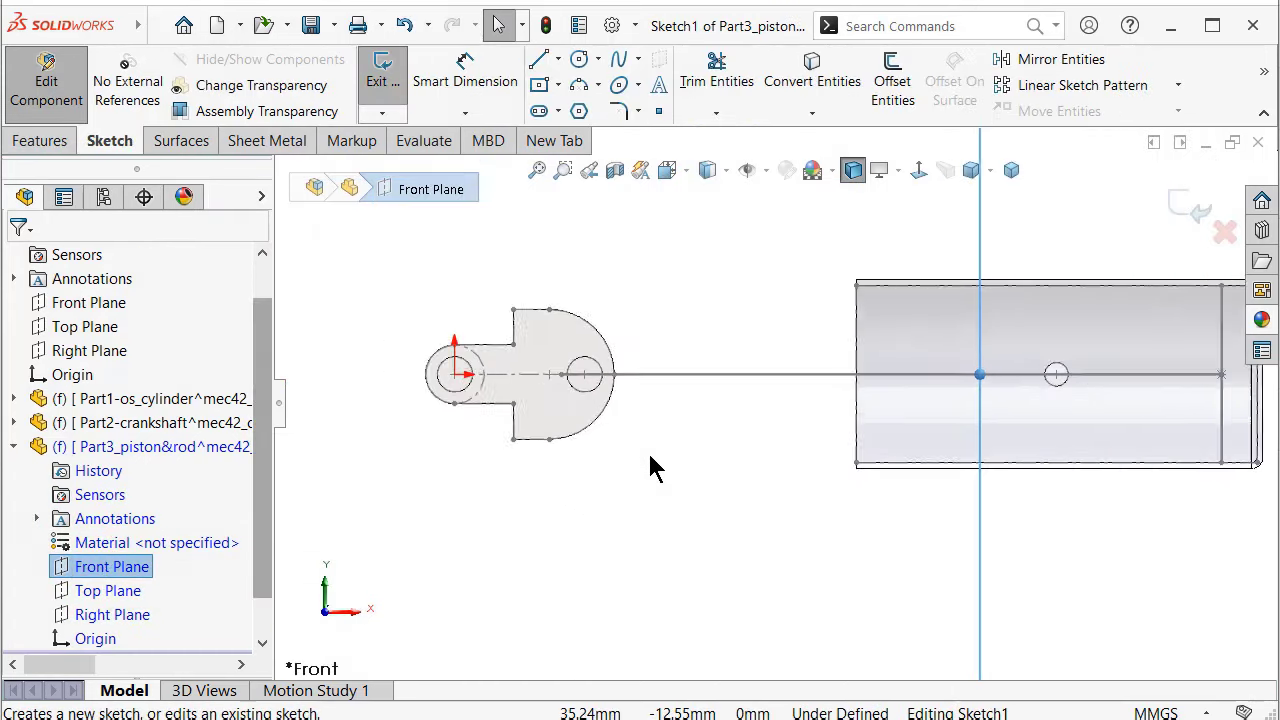
pyautogui.scroll(-2, 650, 440)
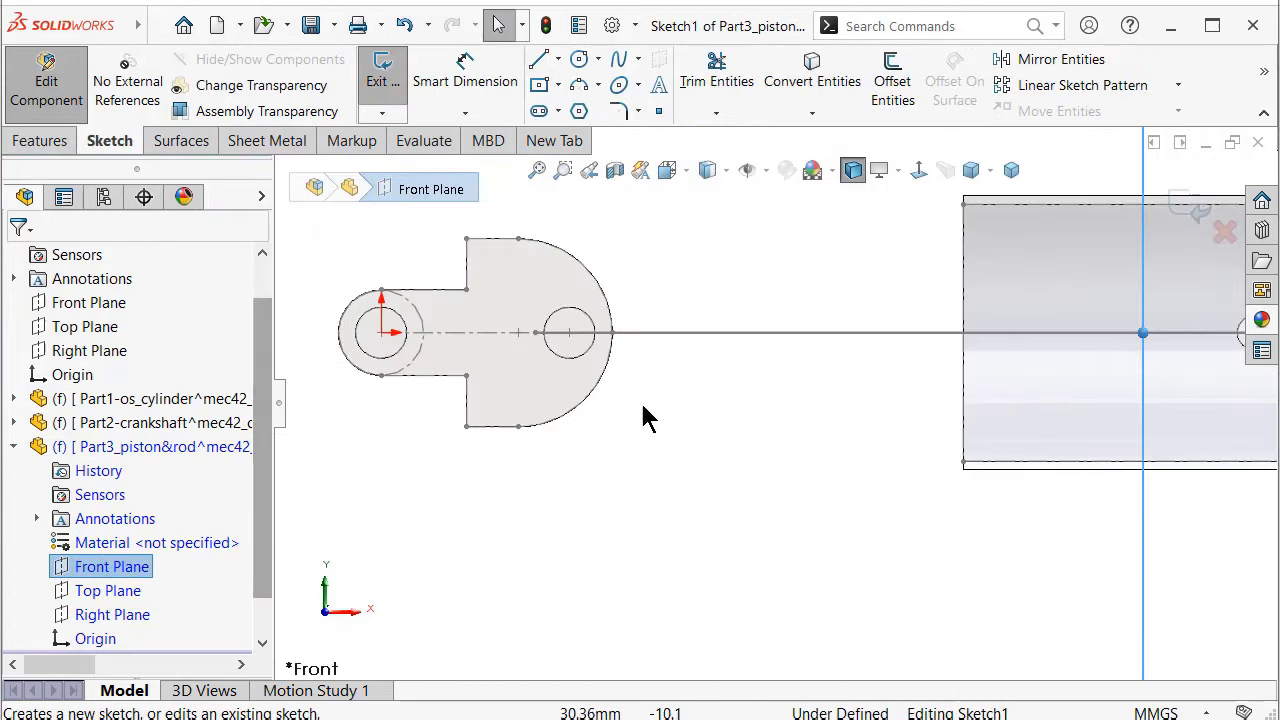
pyautogui.click(674, 334)
pyautogui.scroll(2, 700, 350)
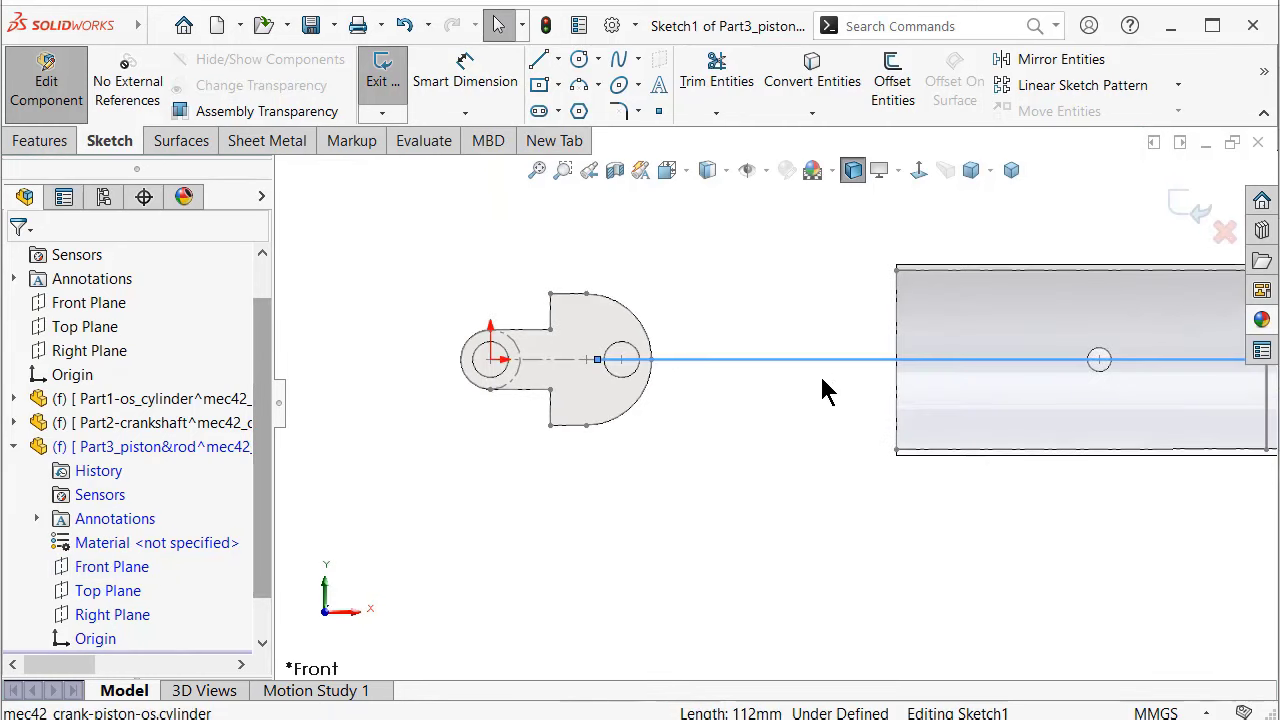
pyautogui.scroll(1, 1000, 375)
pyautogui.scroll(-1, 1080, 330)
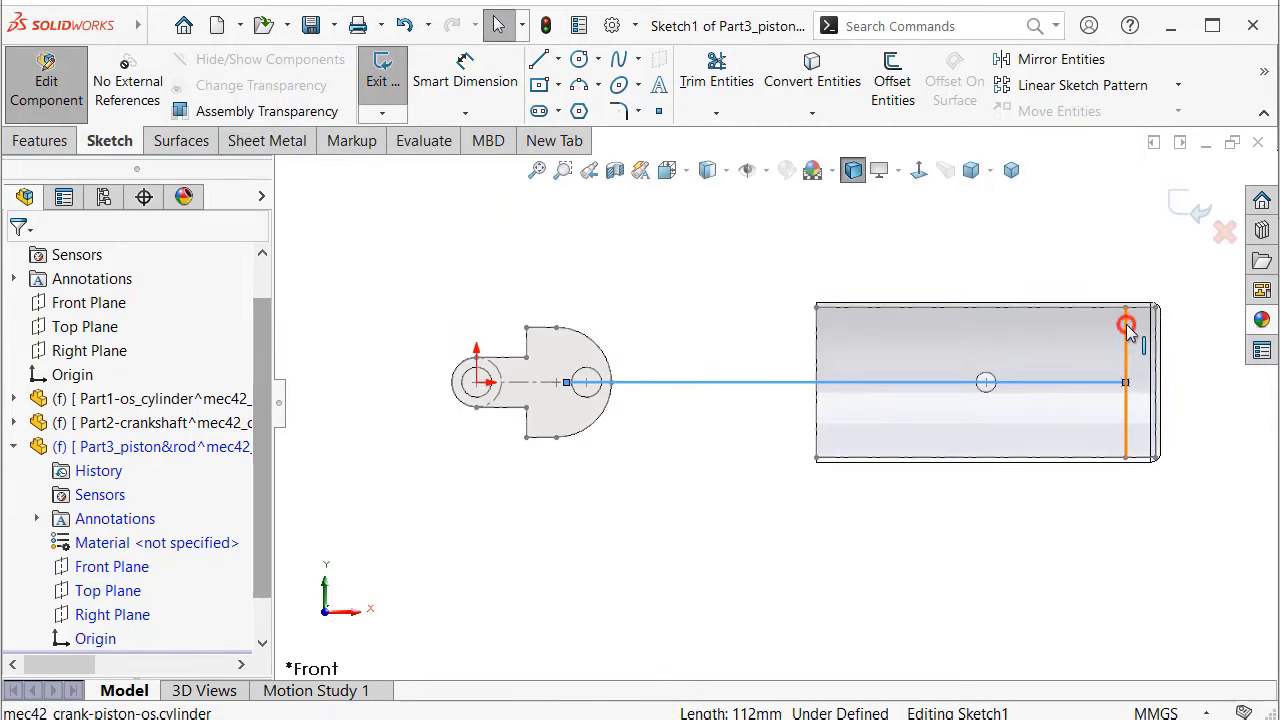
pyautogui.click(1124, 325)
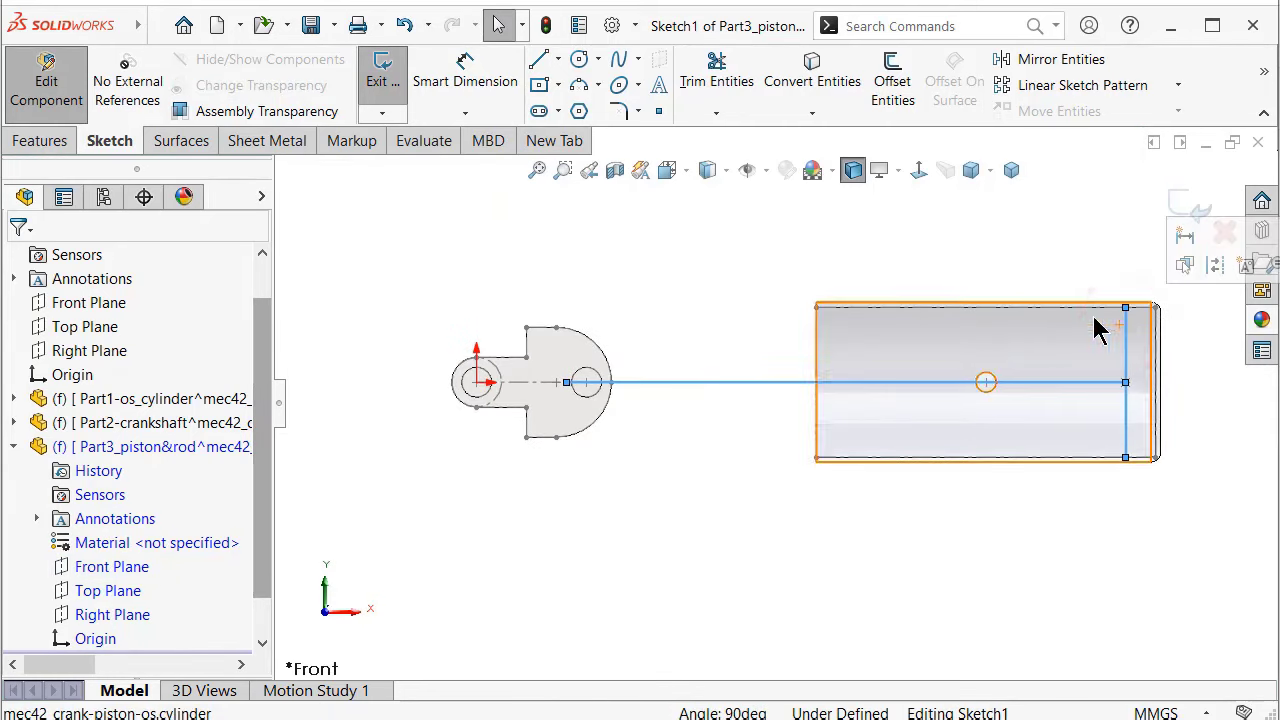
pyautogui.click(812, 80)
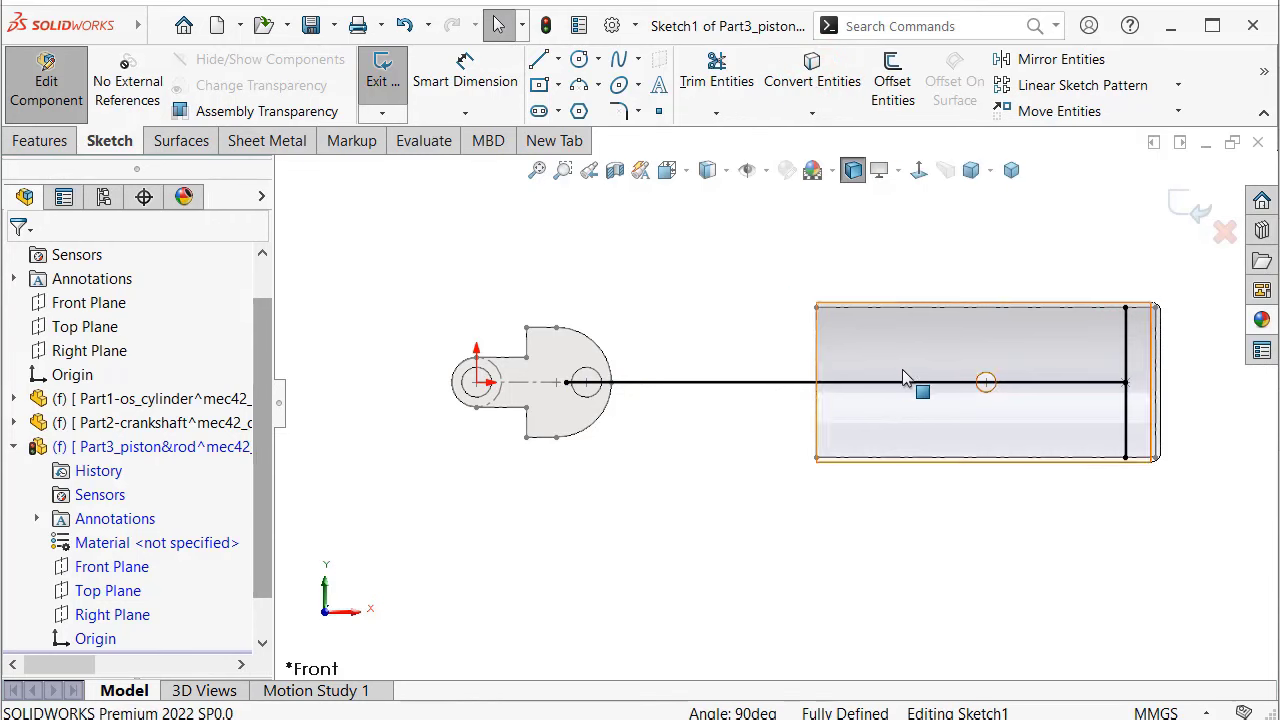
pyautogui.scroll(-2, 910, 385)
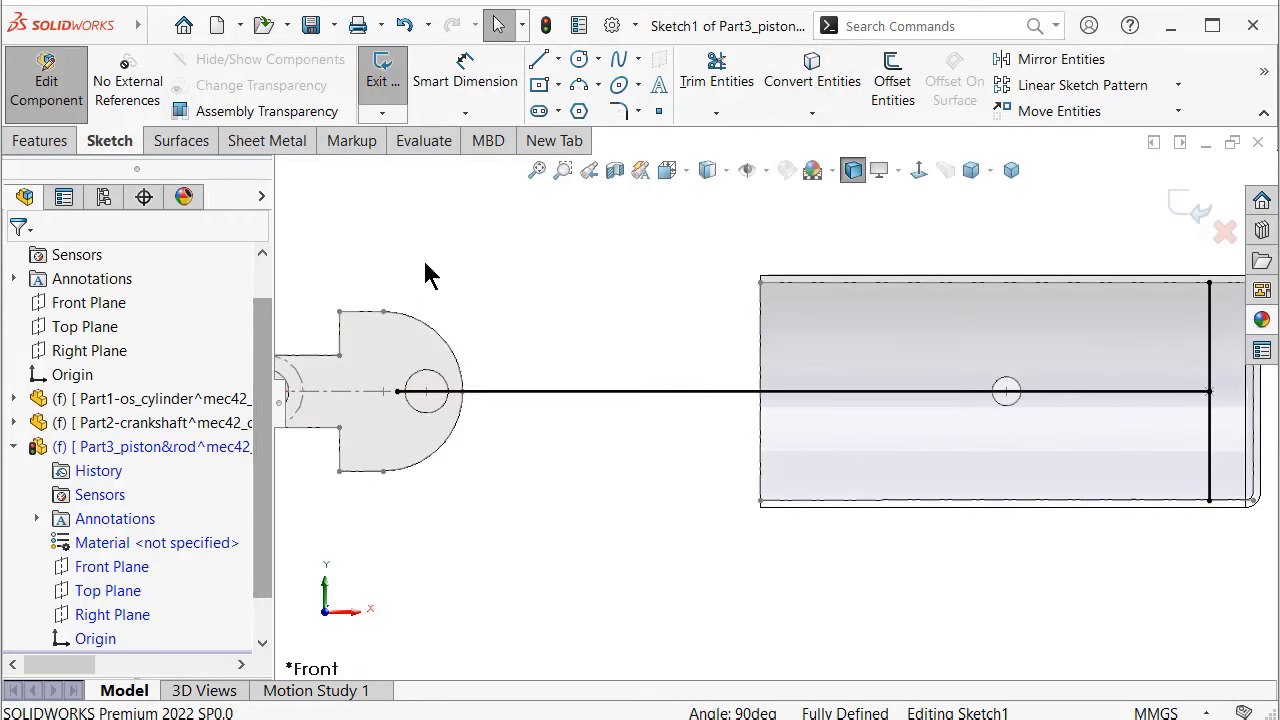
# Draw a horizontal line from the crank pin centre, then a vertical edge toward the cylinder wall
pyautogui.click(538, 62)
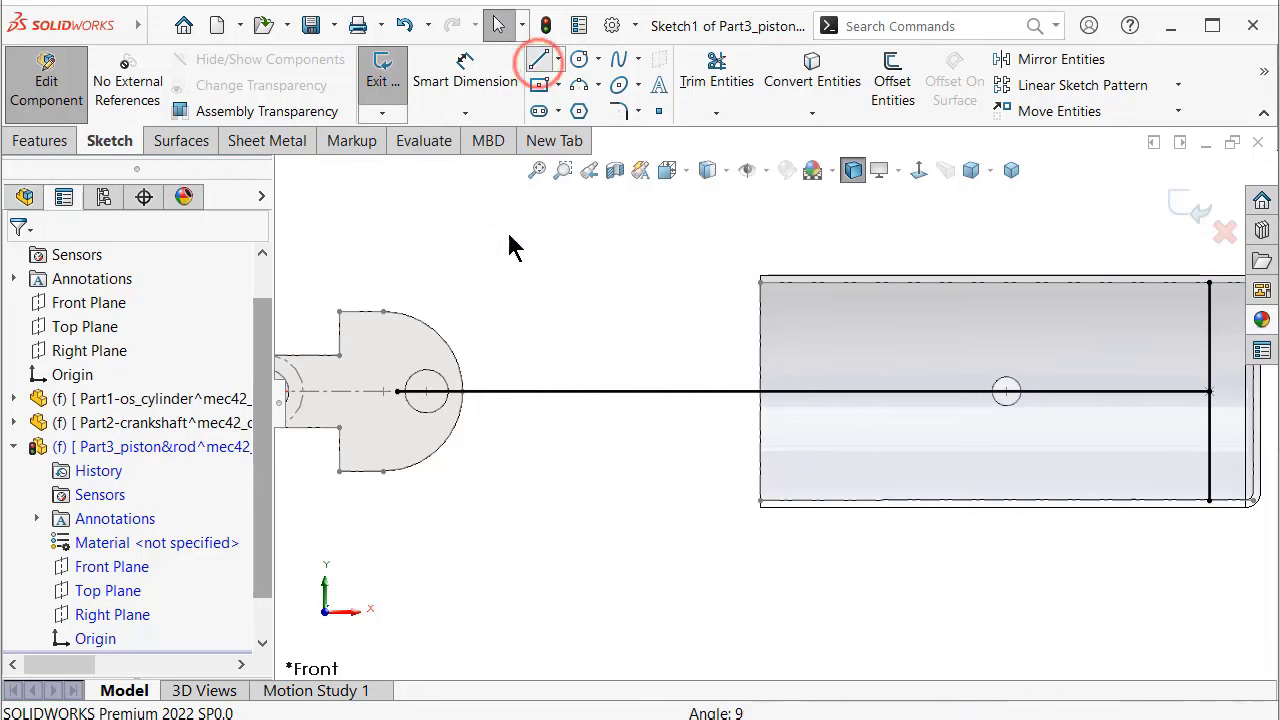
pyautogui.click(399, 391)
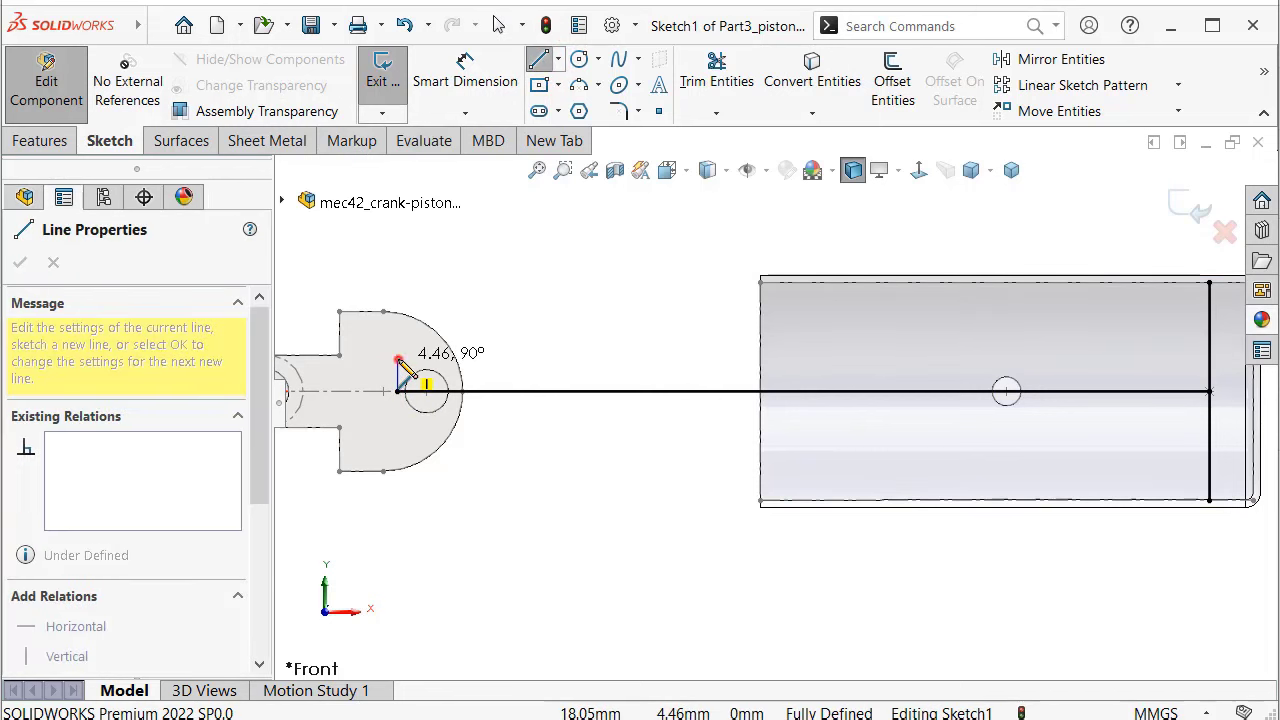
pyautogui.scroll(-2, 1050, 350)
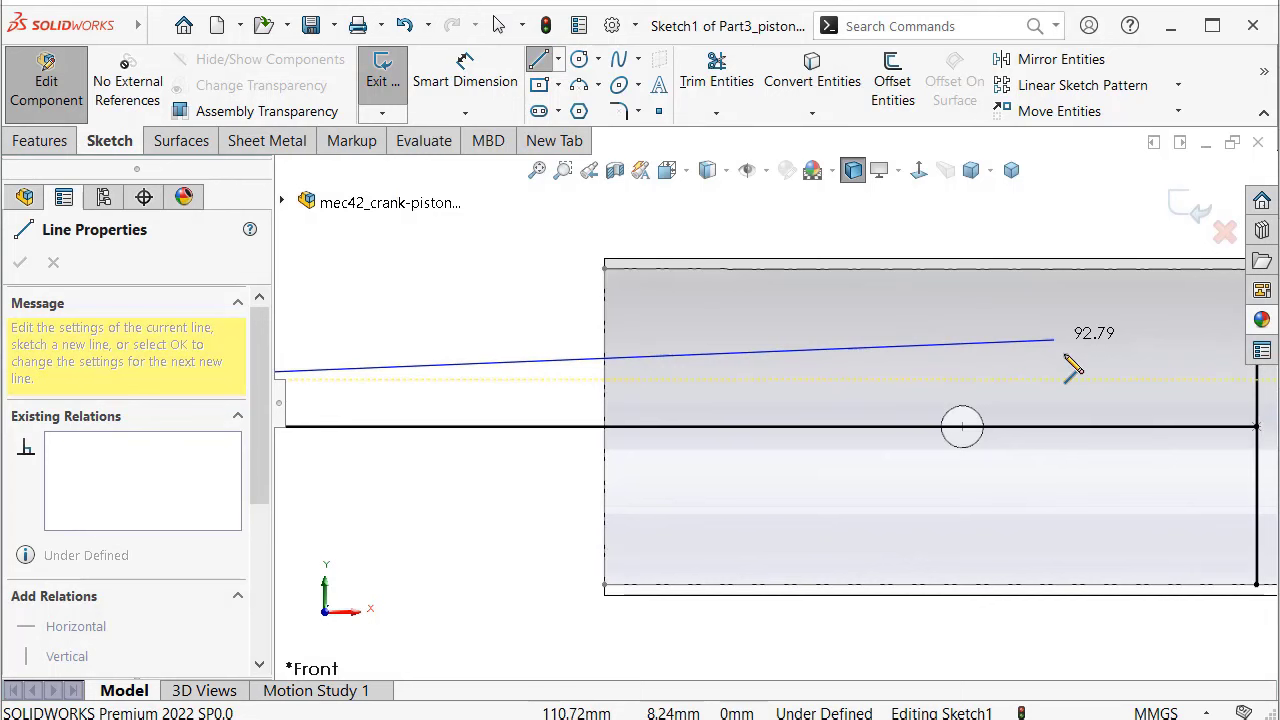
pyautogui.scroll(-1, 1186, 390)
pyautogui.click(1153, 381)
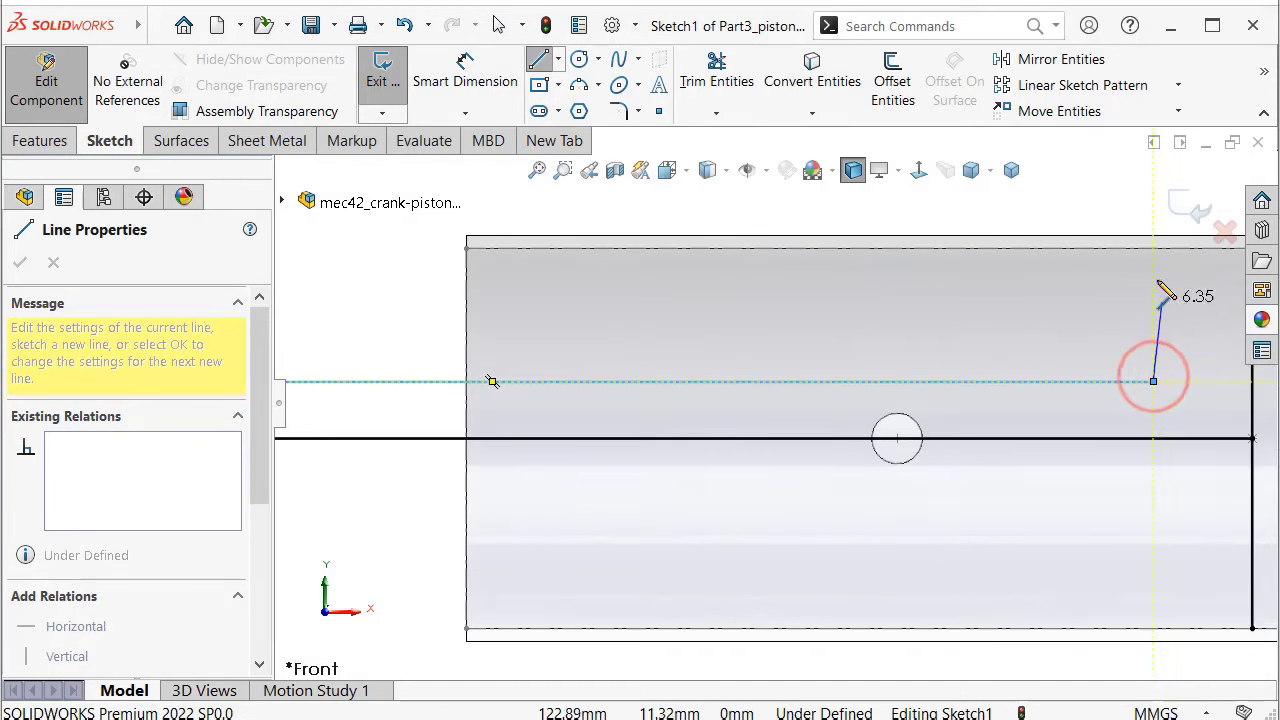
pyautogui.click(1153, 249)
pyautogui.scroll(2, 1094, 334)
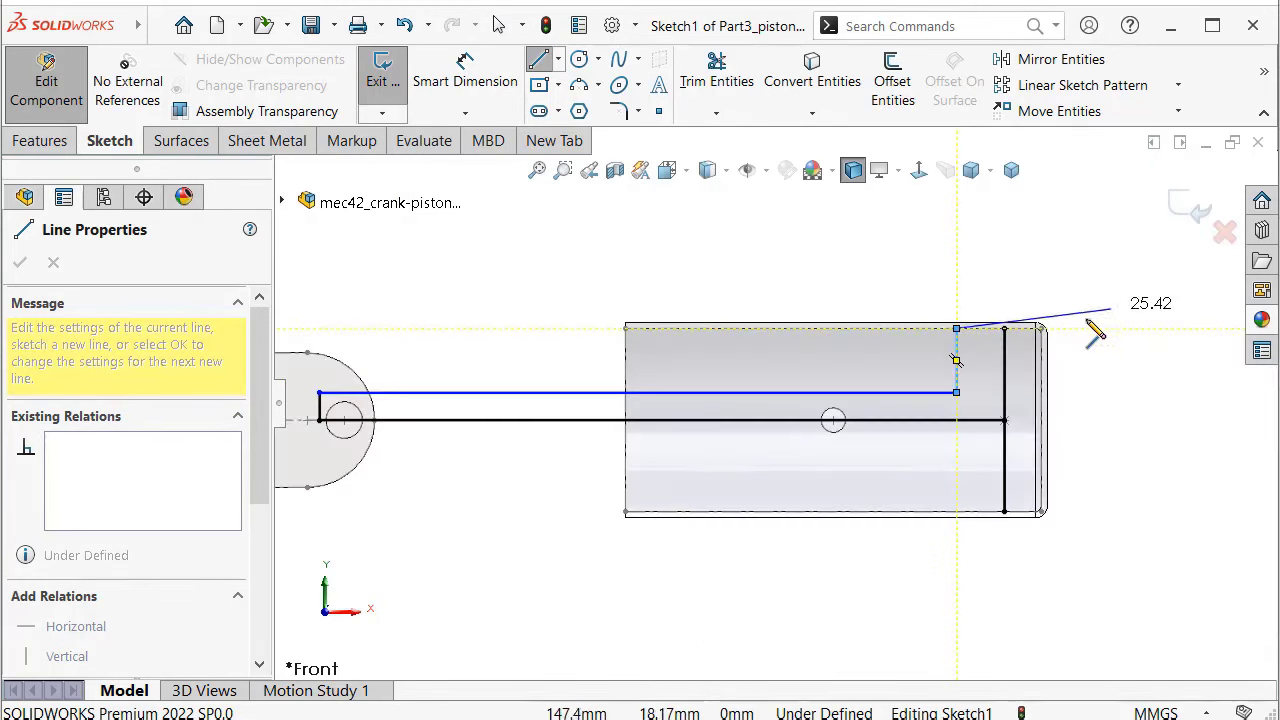
pyautogui.scroll(-2, 950, 377)
pyautogui.scroll(-2, 845, 370)
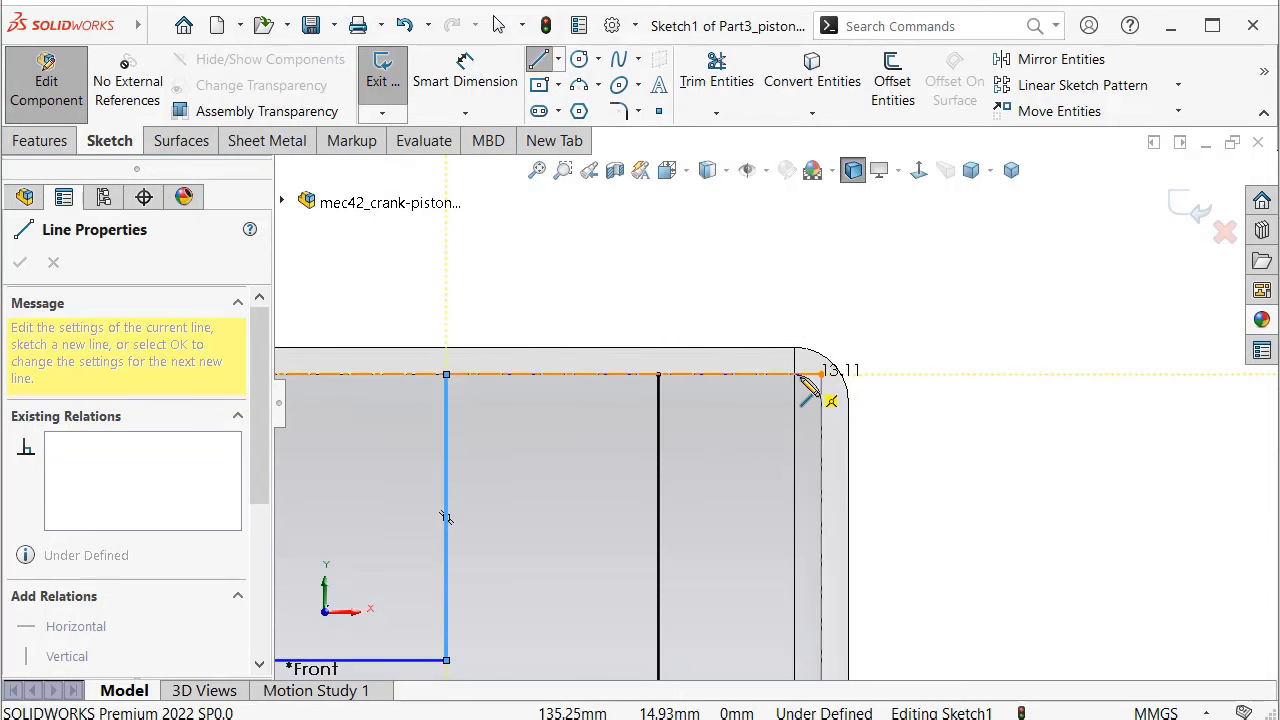
pyautogui.scroll(-1, 818, 384)
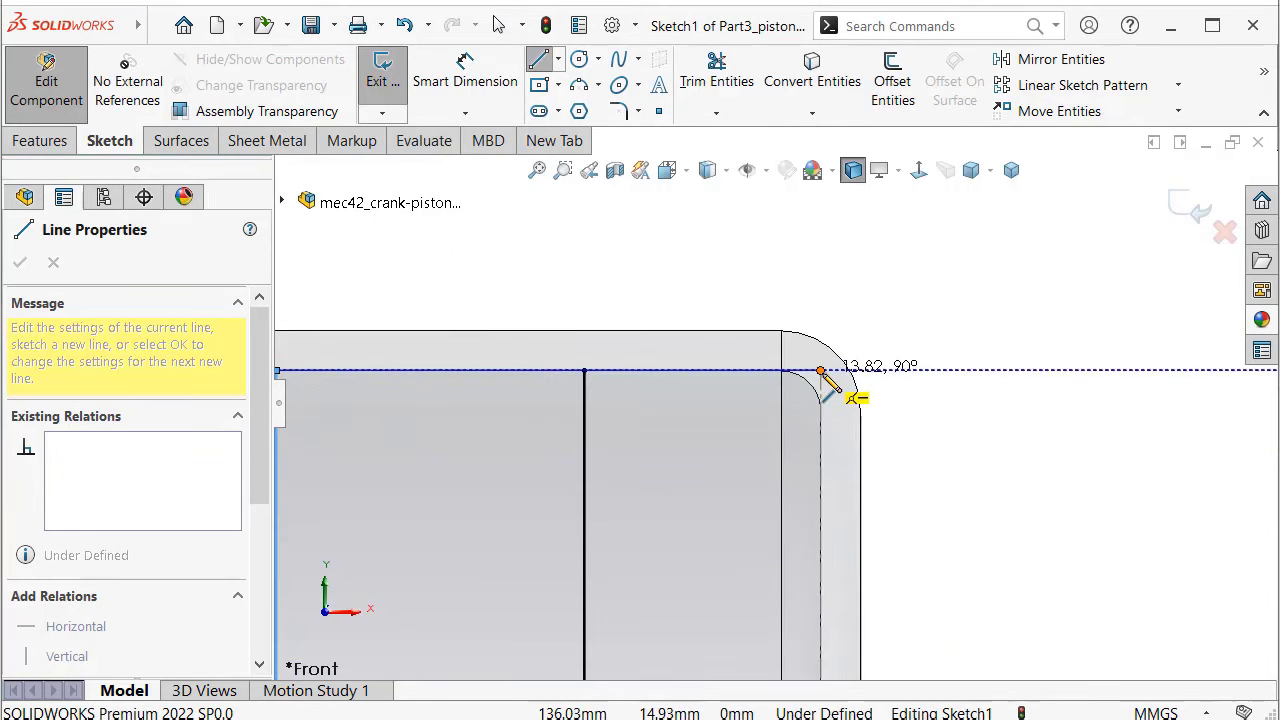
# Add the top edge and the piston's right edge, snapping the loose endpoint to close the outline
pyautogui.click(820, 371)
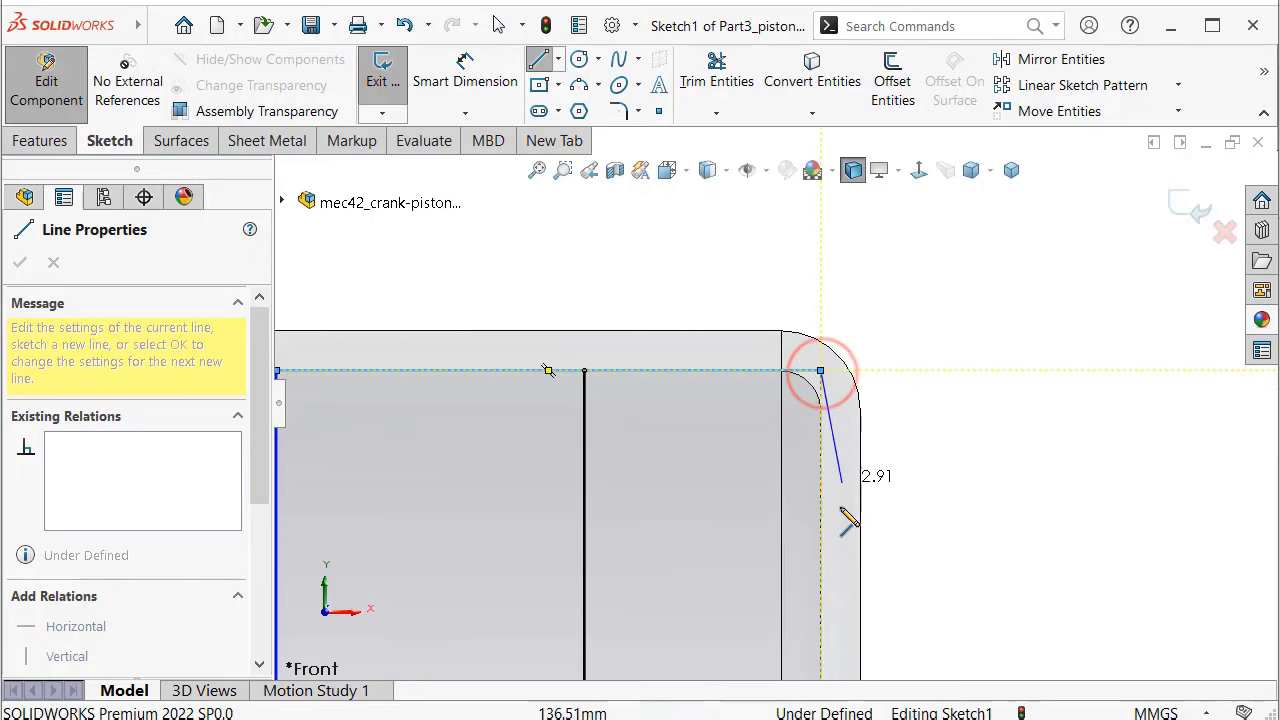
pyautogui.scroll(1, 840, 560)
pyautogui.scroll(-1, 808, 605)
pyautogui.scroll(2, 805, 605)
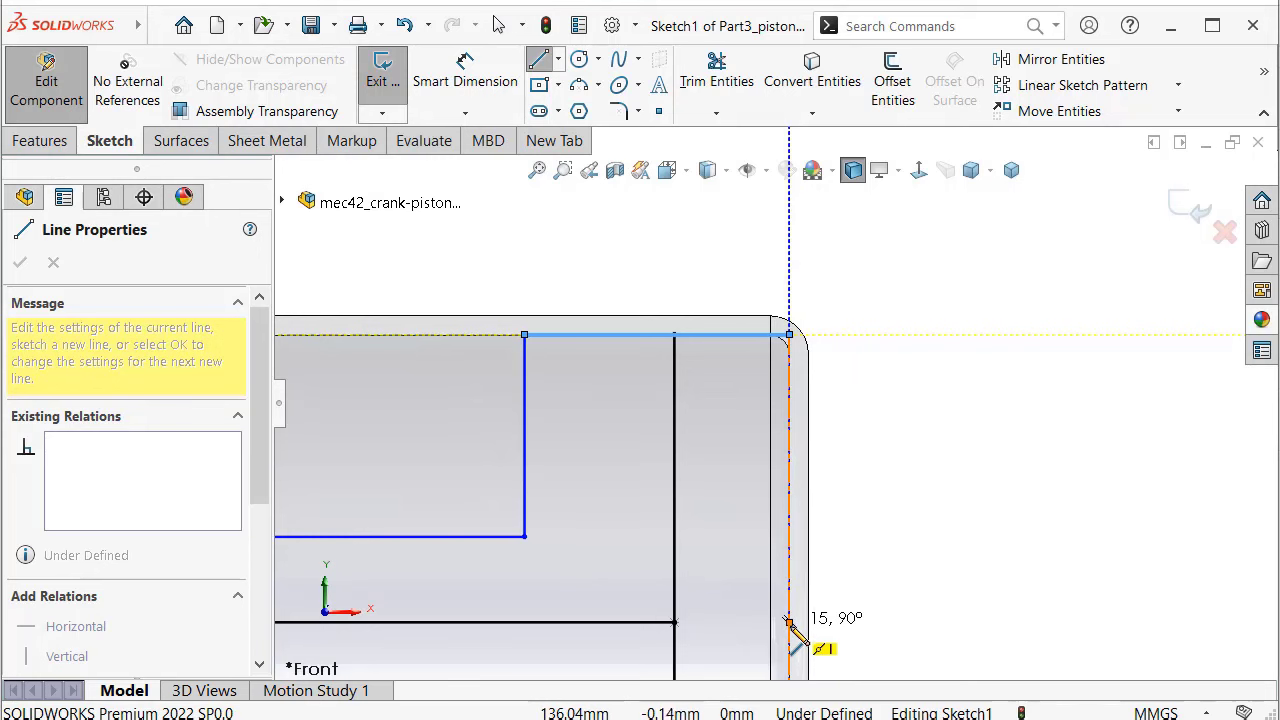
pyautogui.click(789, 622)
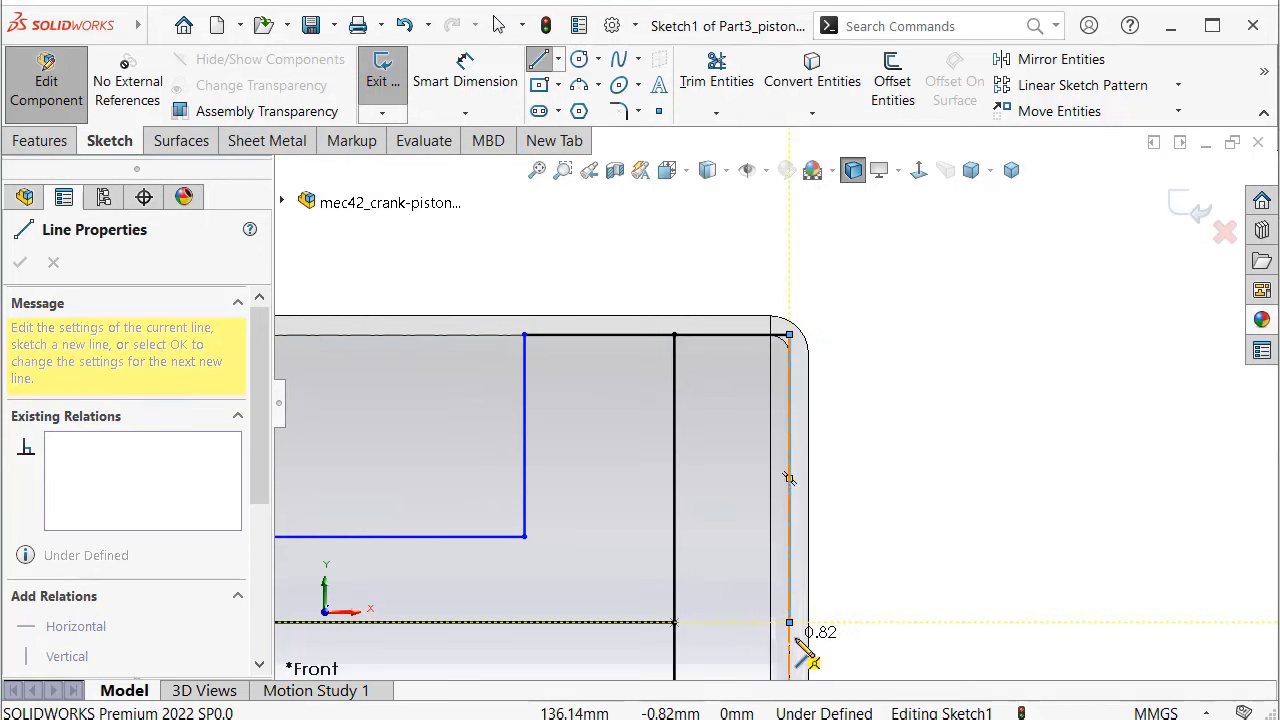
pyautogui.press('Escape')
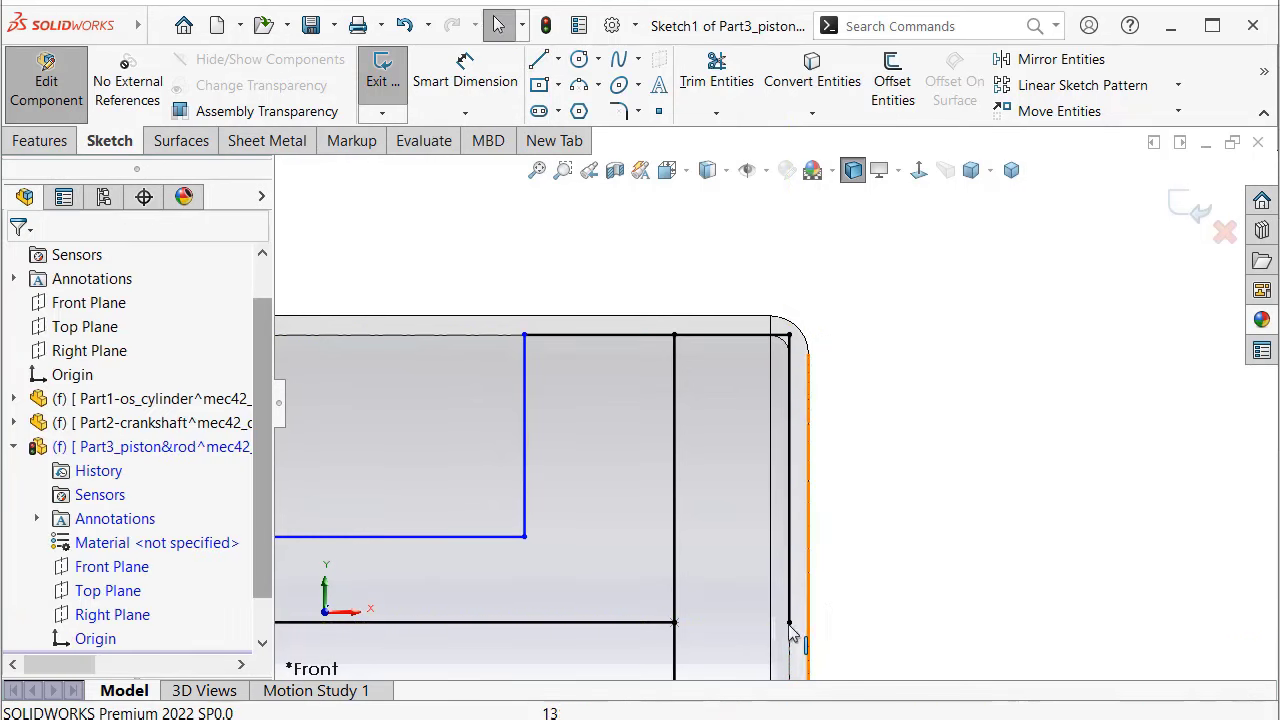
pyautogui.click(673, 624)
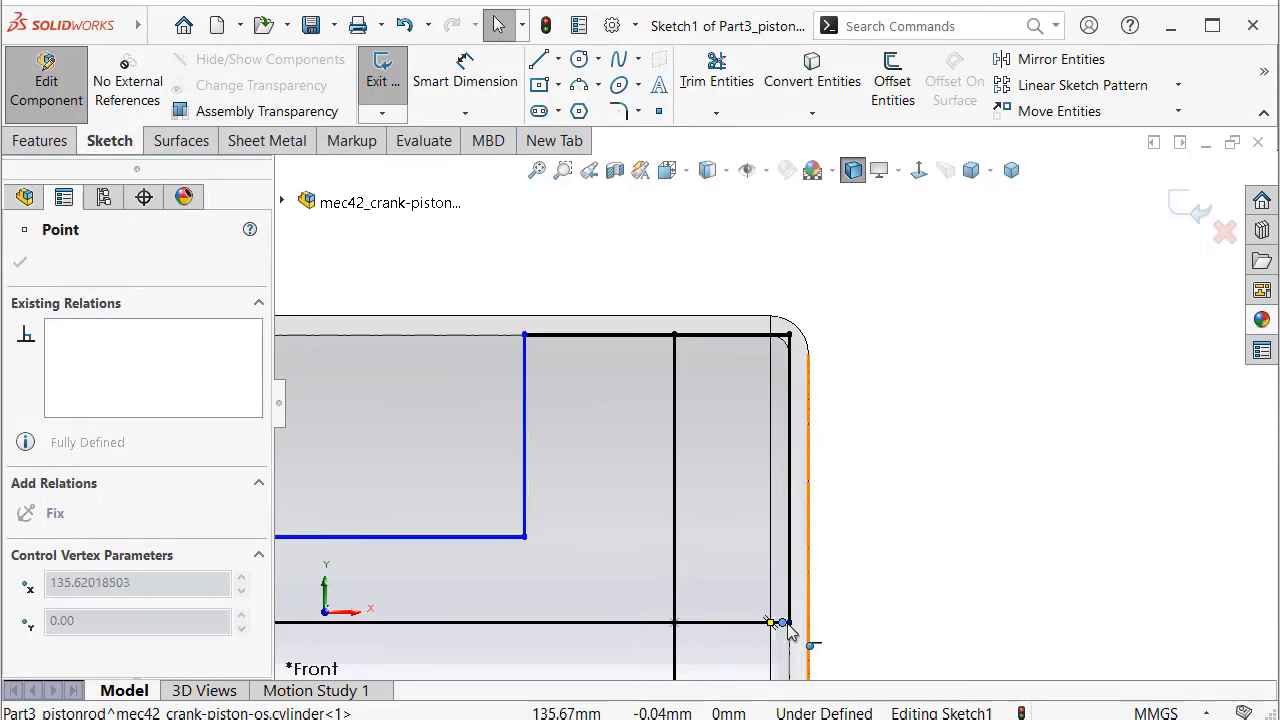
pyautogui.moveTo(745, 630); pyautogui.dragTo(789, 622)
# Zoom out and trim away the lower part of the vertical line
pyautogui.press('z')
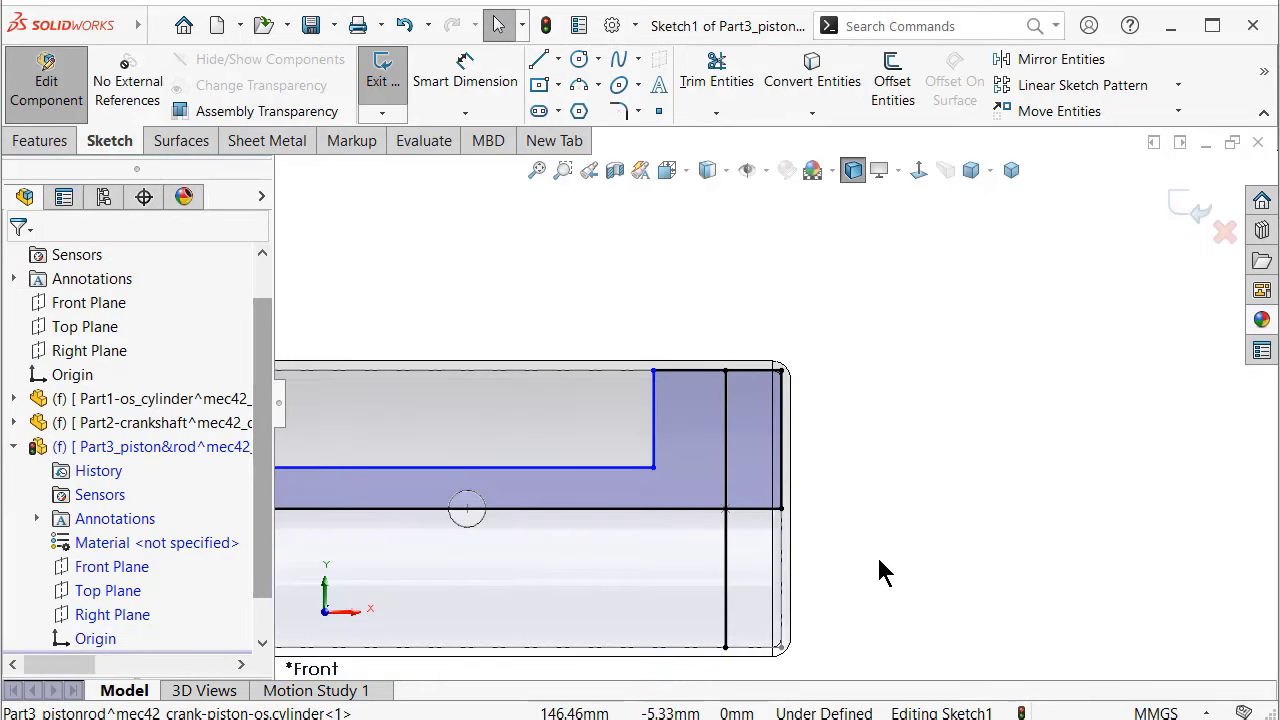
pyautogui.click(716, 80)
pyautogui.moveTo(680, 592); pyautogui.dragTo(748, 598)
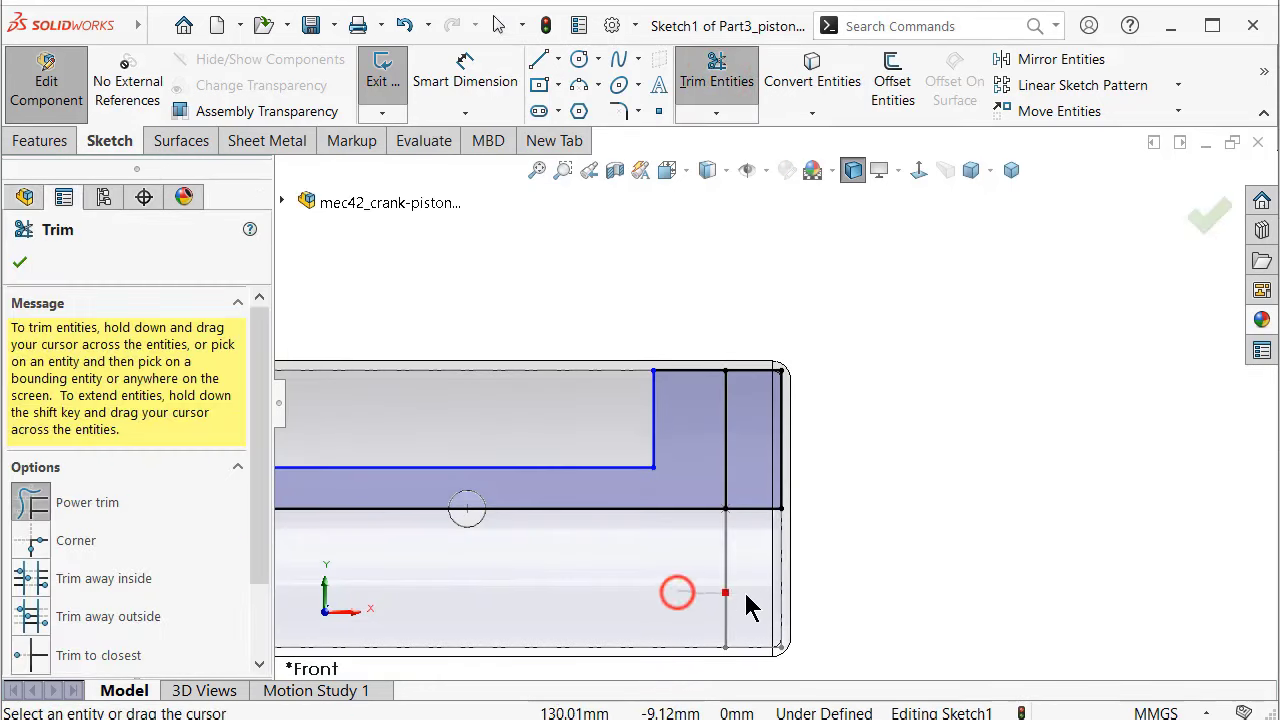
# Dimension the distance between the two vertical lines as 12 mm
pyautogui.moveTo(884, 530); pyautogui.dragTo(894, 294, button='right')
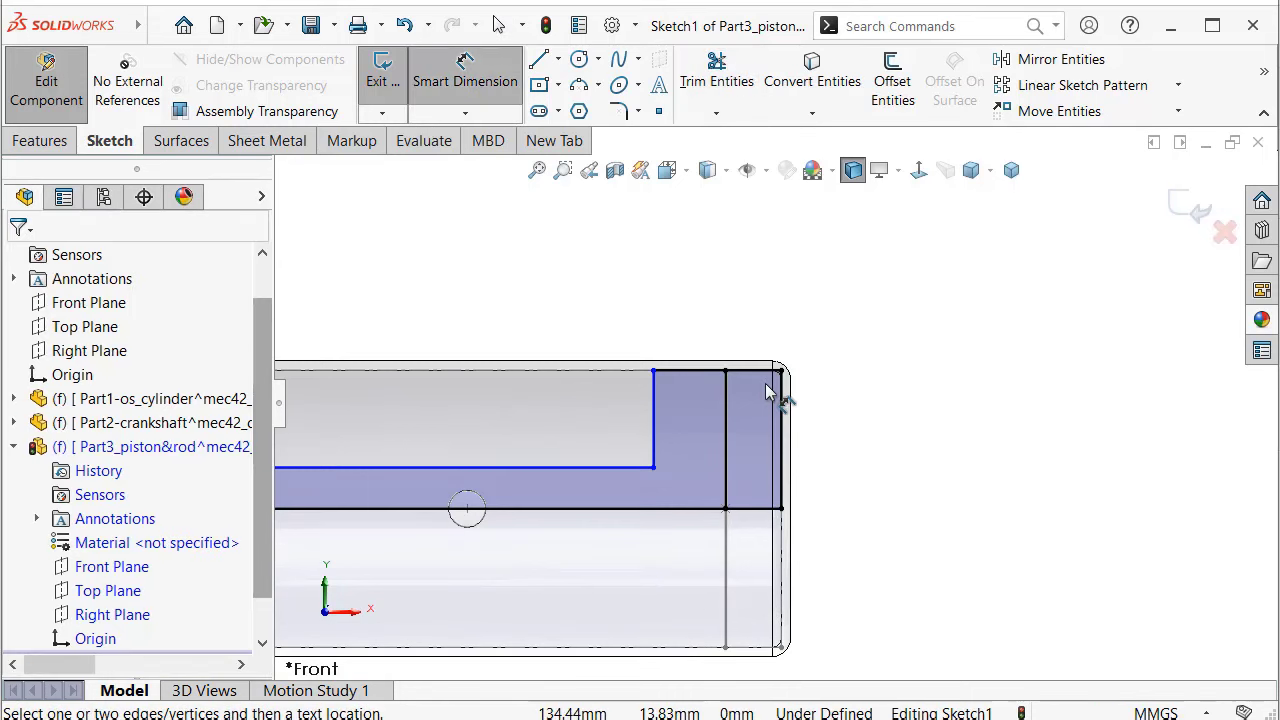
pyautogui.click(725, 378)
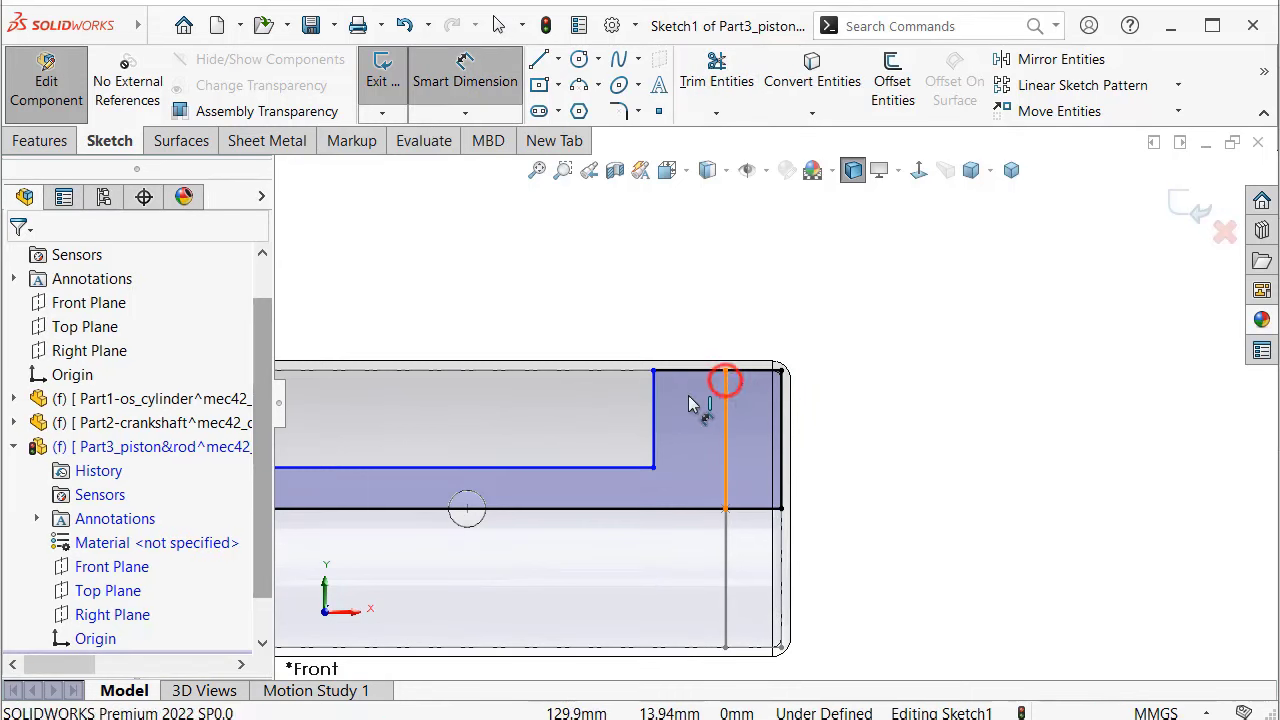
pyautogui.click(653, 394)
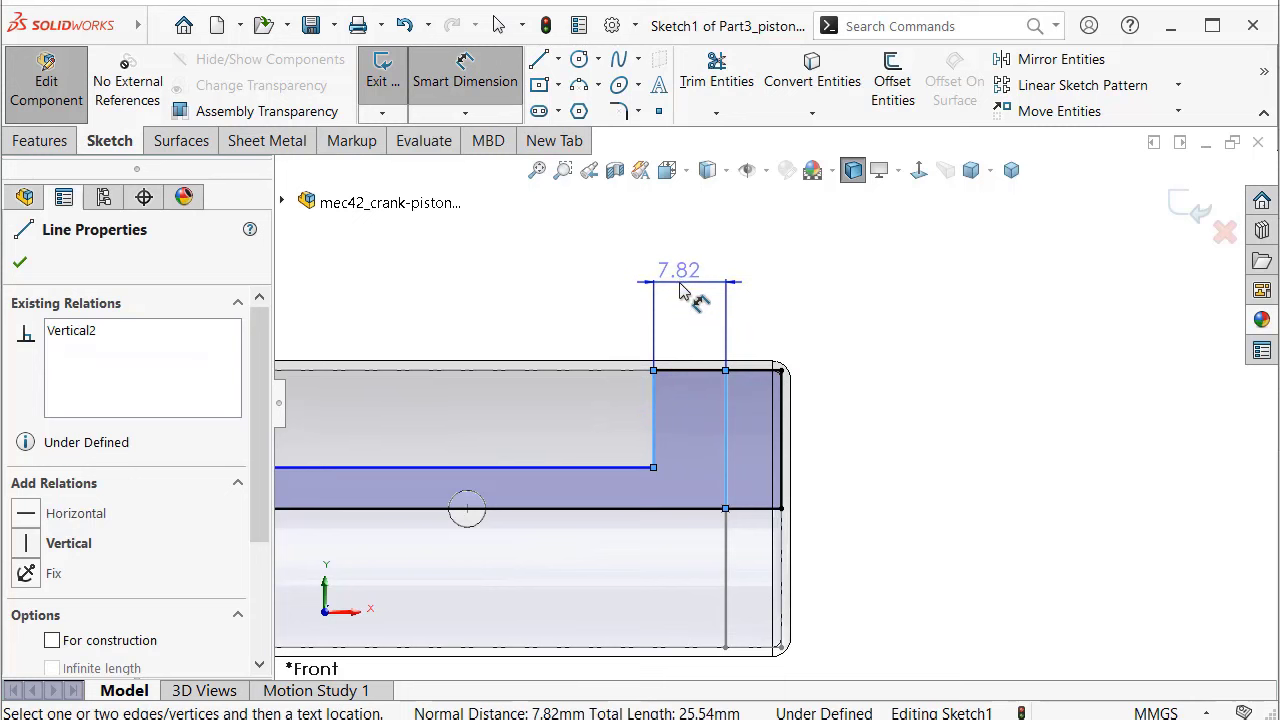
pyautogui.click(682, 284)
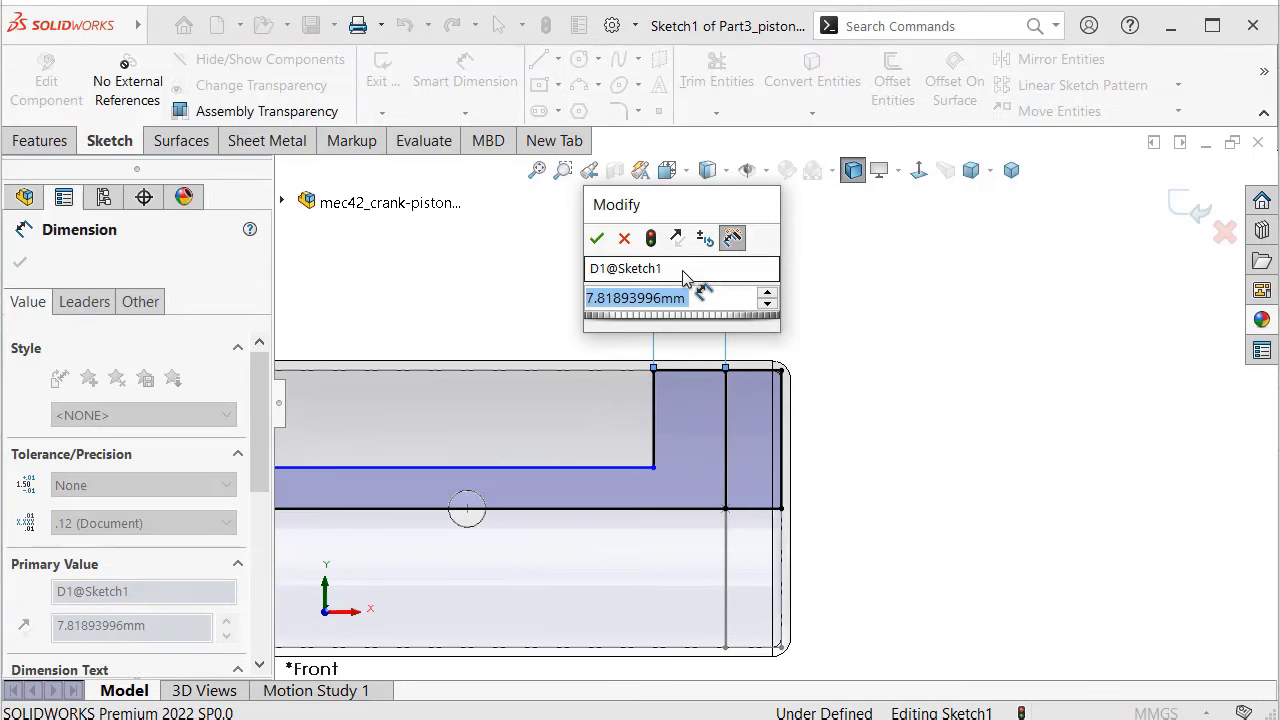
pyautogui.write('12')
pyautogui.press('Return')
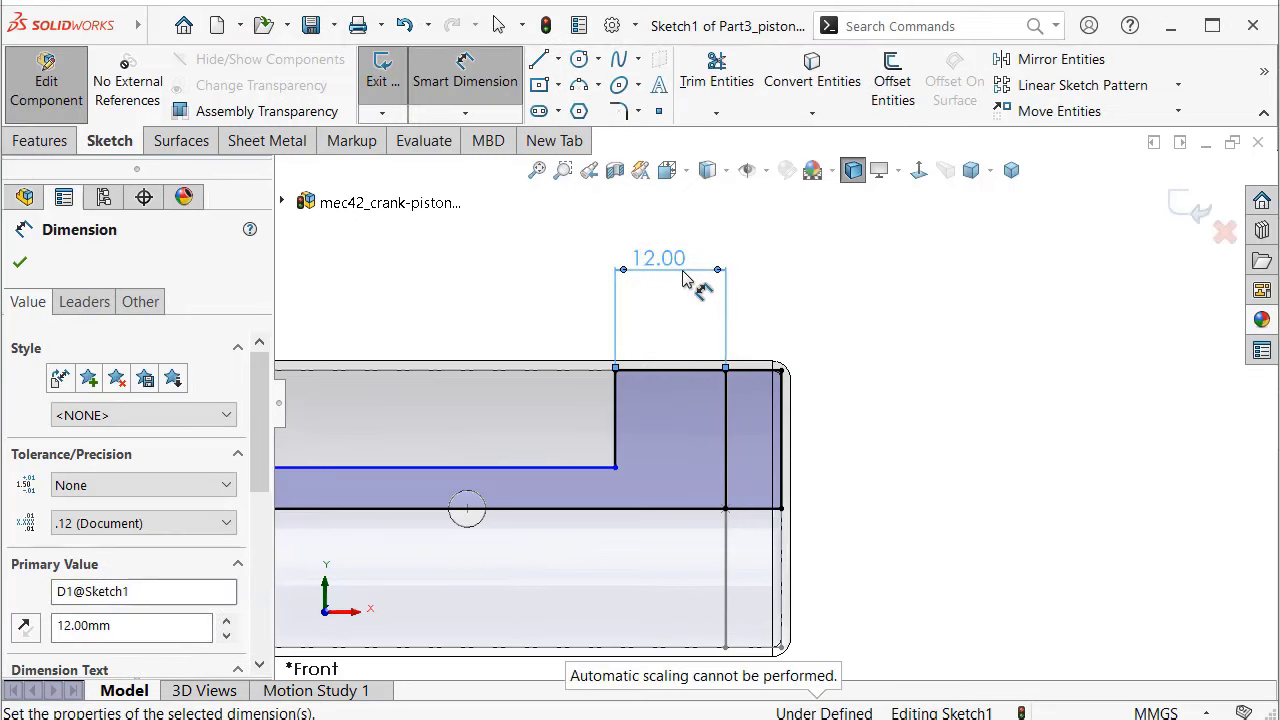
pyautogui.click(823, 270)
# Convert the top horizontal line to construction geometry
pyautogui.scroll(-4, 757, 385)
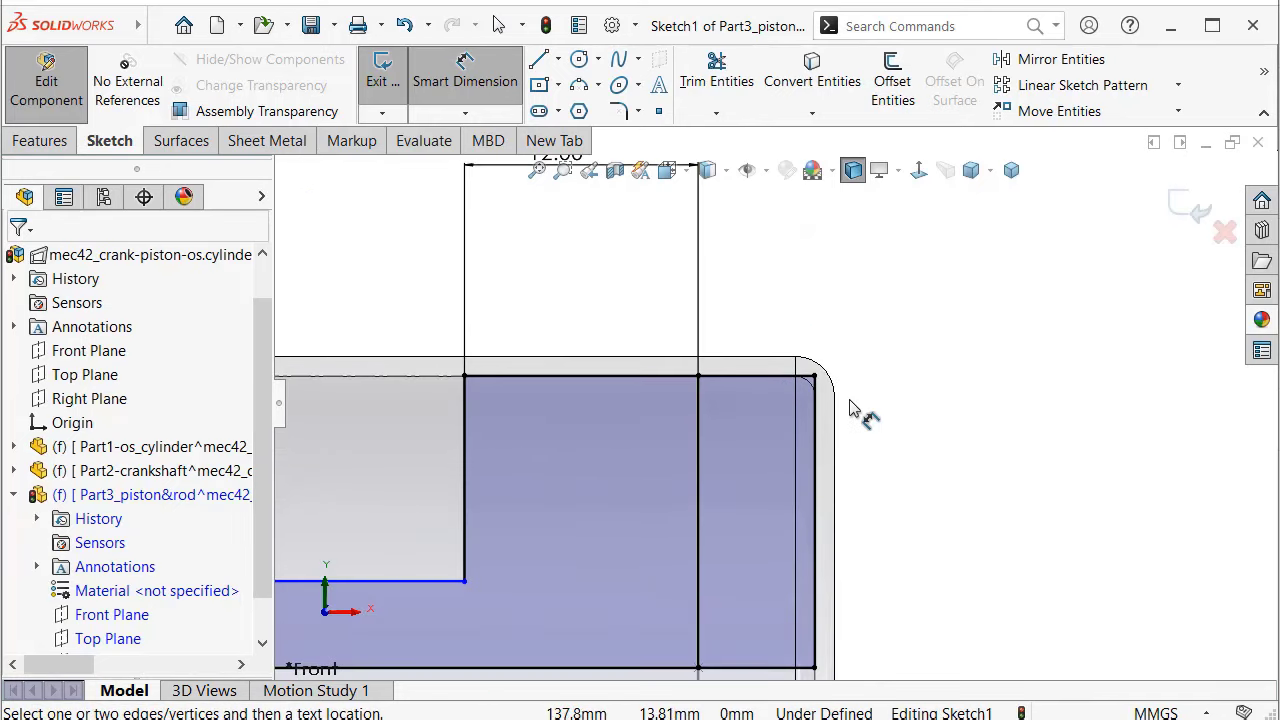
pyautogui.scroll(-1, 851, 410)
pyautogui.press('Escape')
pyautogui.click(735, 374)
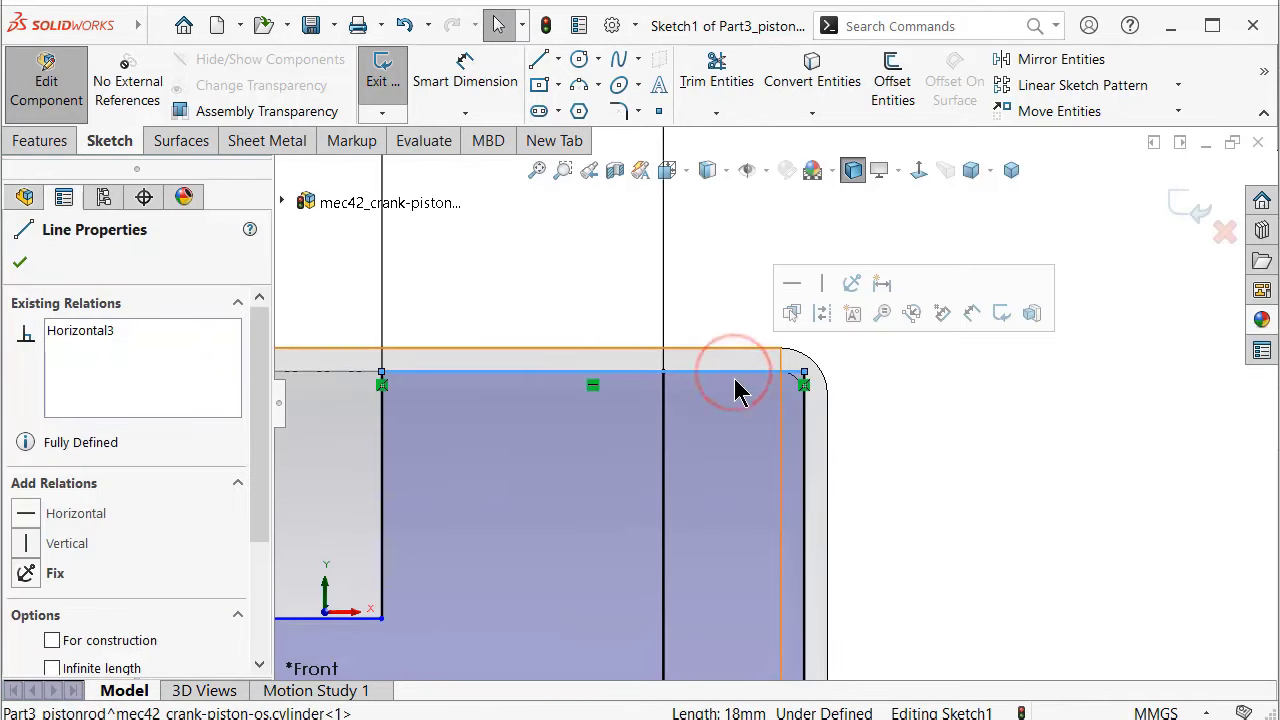
pyautogui.click(818, 330)
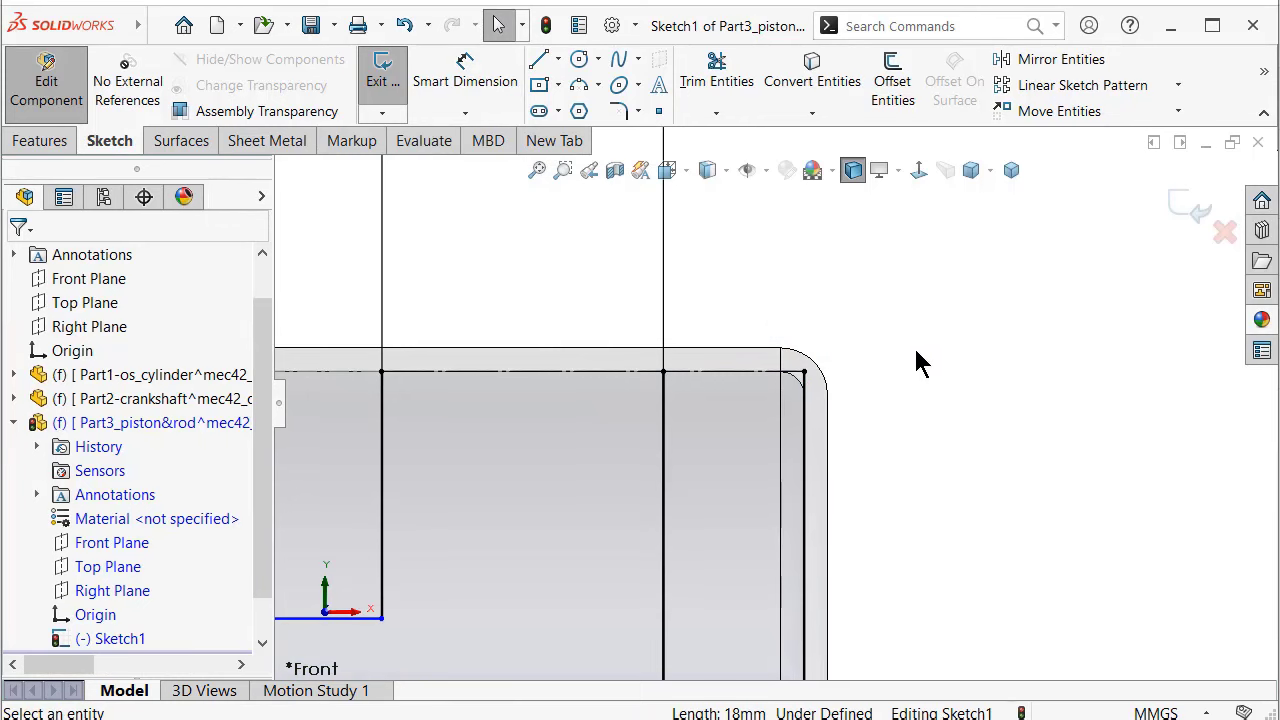
pyautogui.scroll(1, 757, 240)
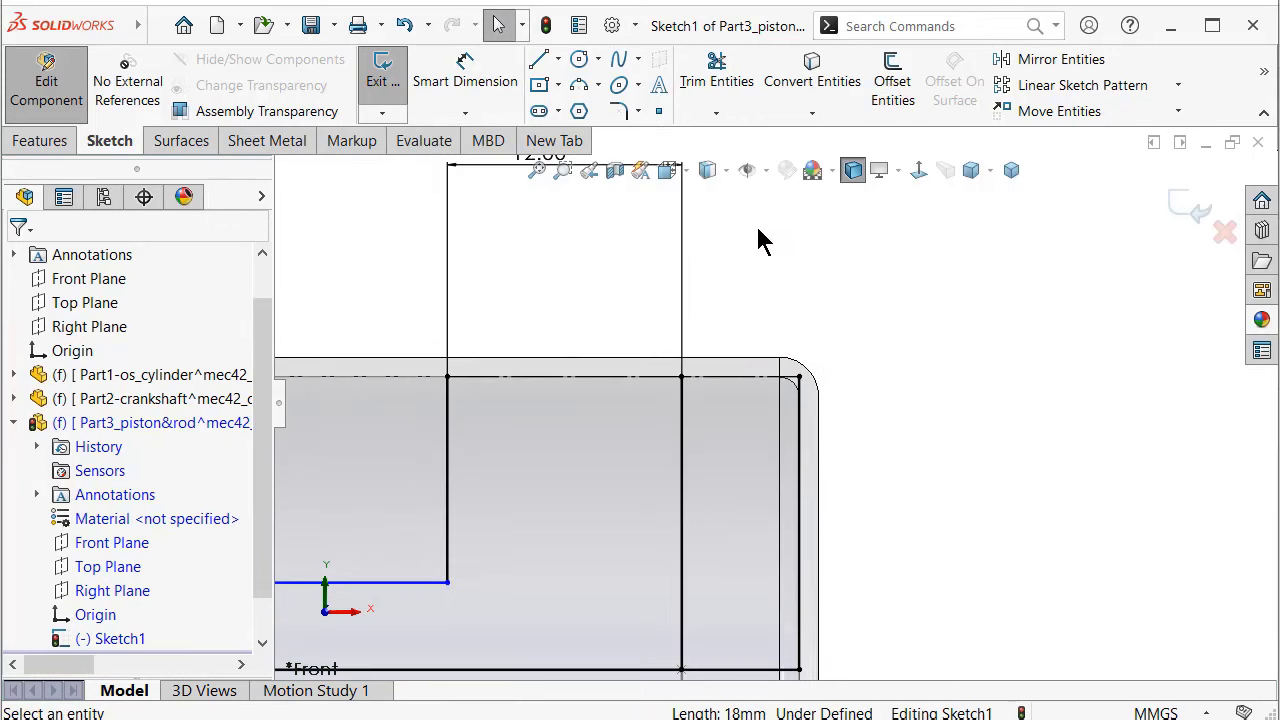
# Start a new top edge line at the existing endpoint and notch the first ring groove
pyautogui.click(541, 60)
pyautogui.click(447, 378)
pyautogui.scroll(-2, 640, 390)
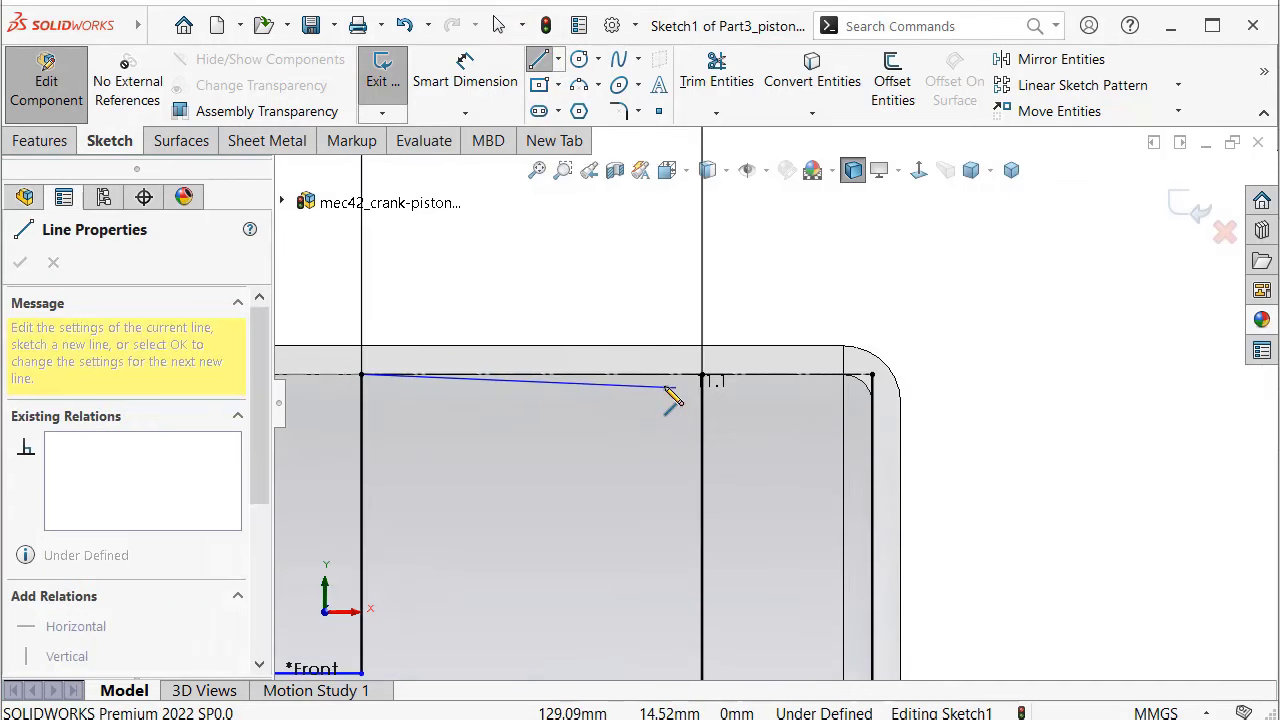
pyautogui.scroll(-1, 660, 396)
pyautogui.scroll(-1, 664, 394)
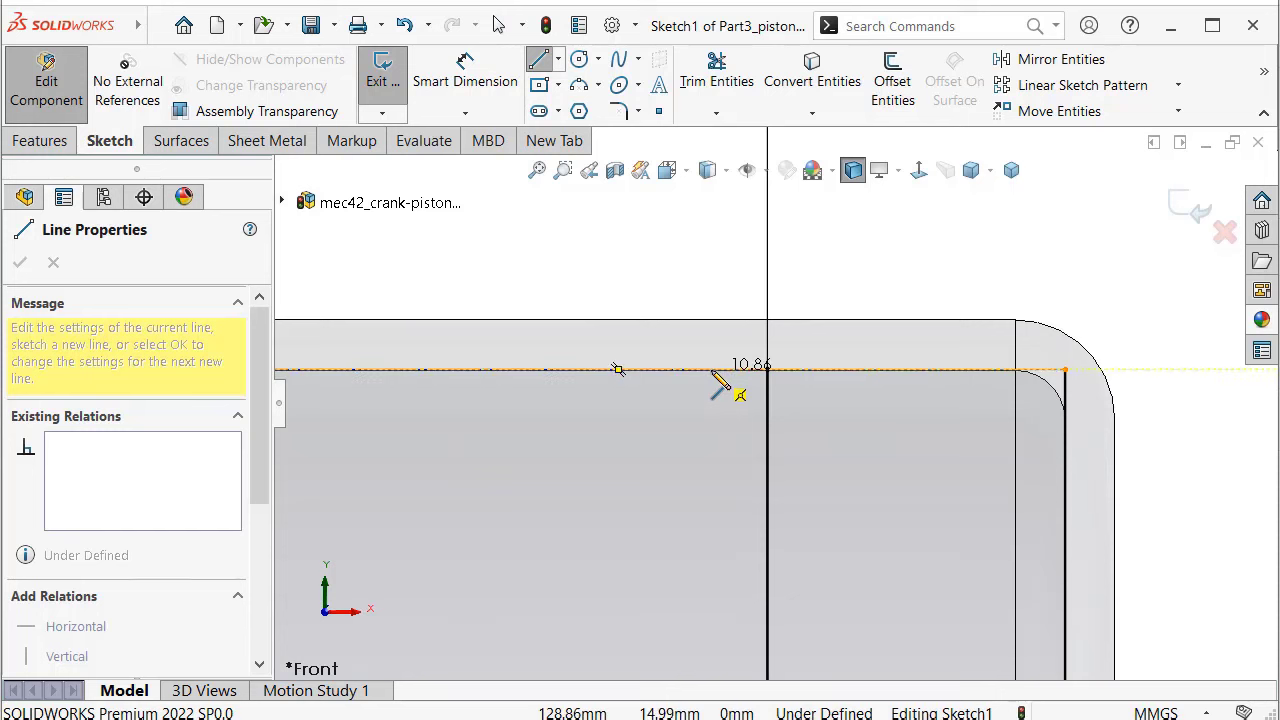
pyautogui.click(767, 370)
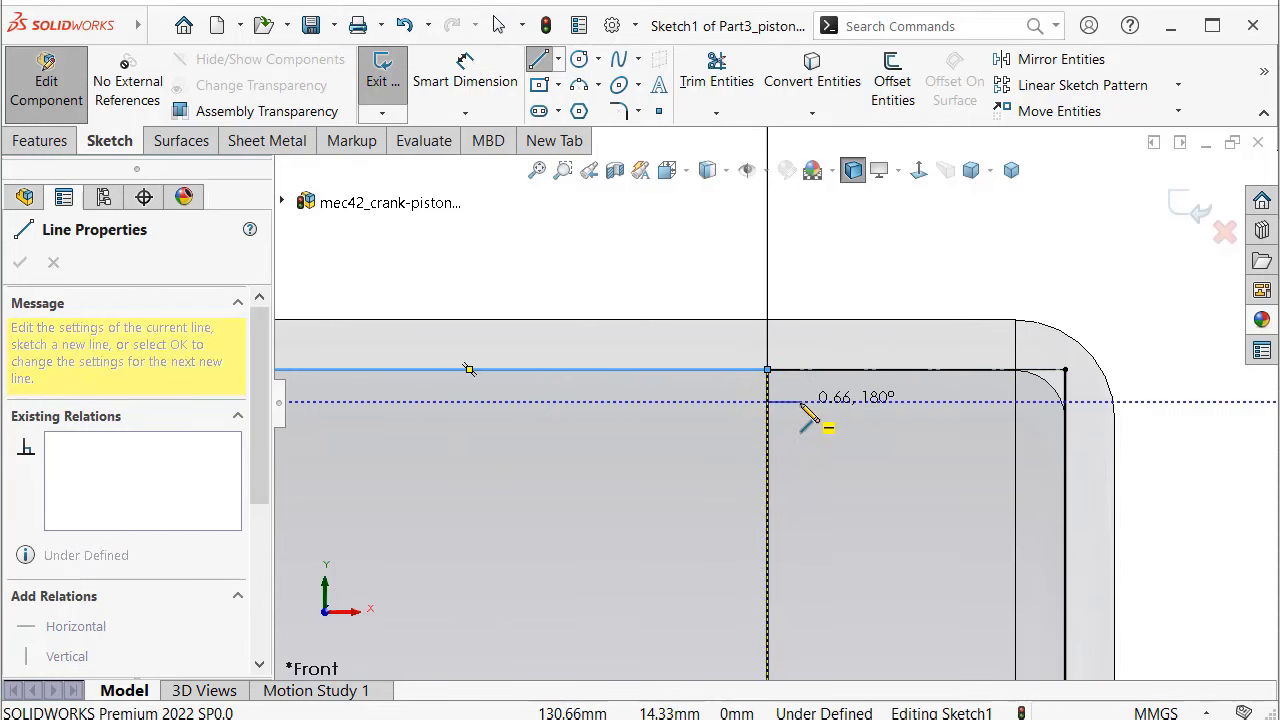
pyautogui.click(800, 401)
pyautogui.click(800, 370)
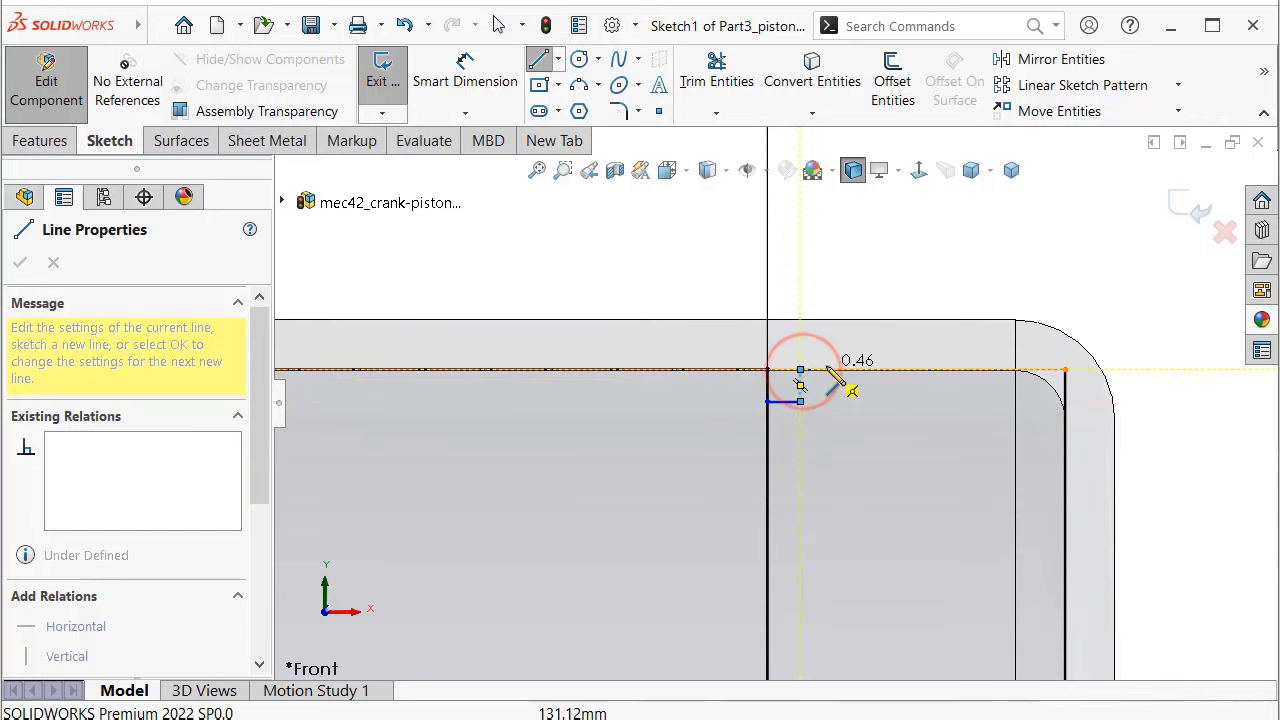
# Continue the top edge with the second and third groove notches, ending at the right corner
pyautogui.click(833, 370)
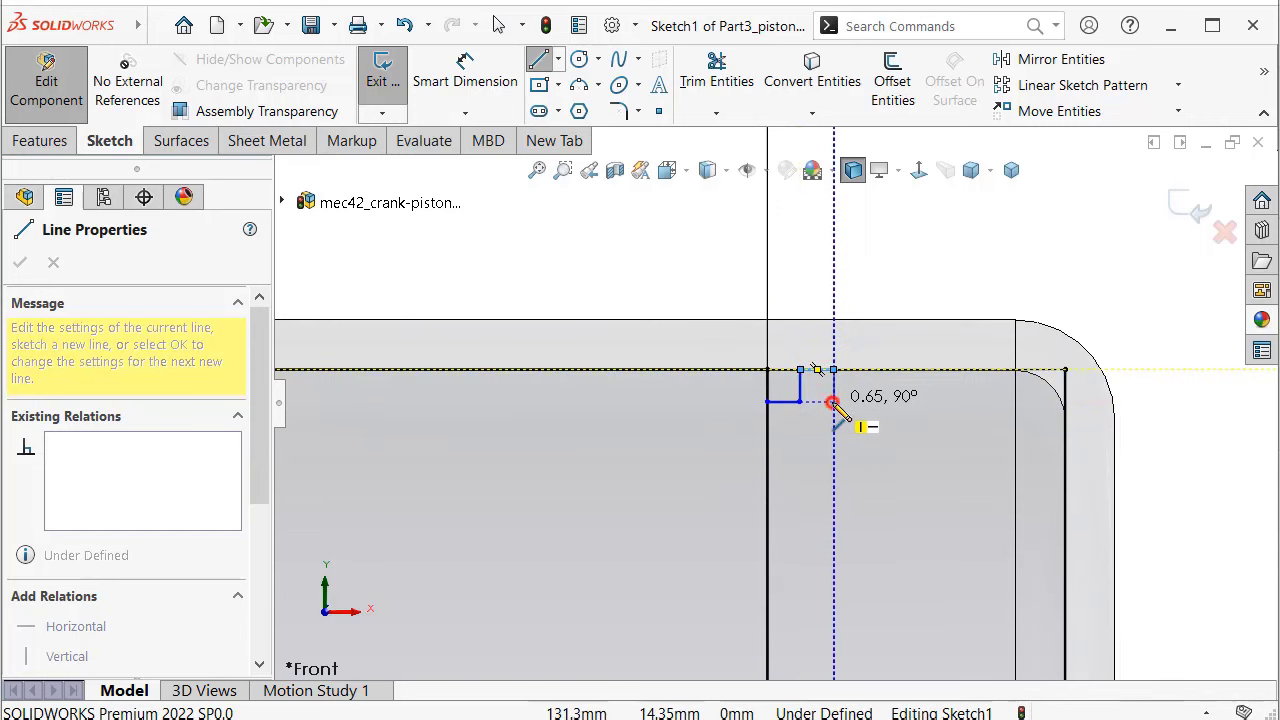
pyautogui.click(833, 402)
pyautogui.click(862, 401)
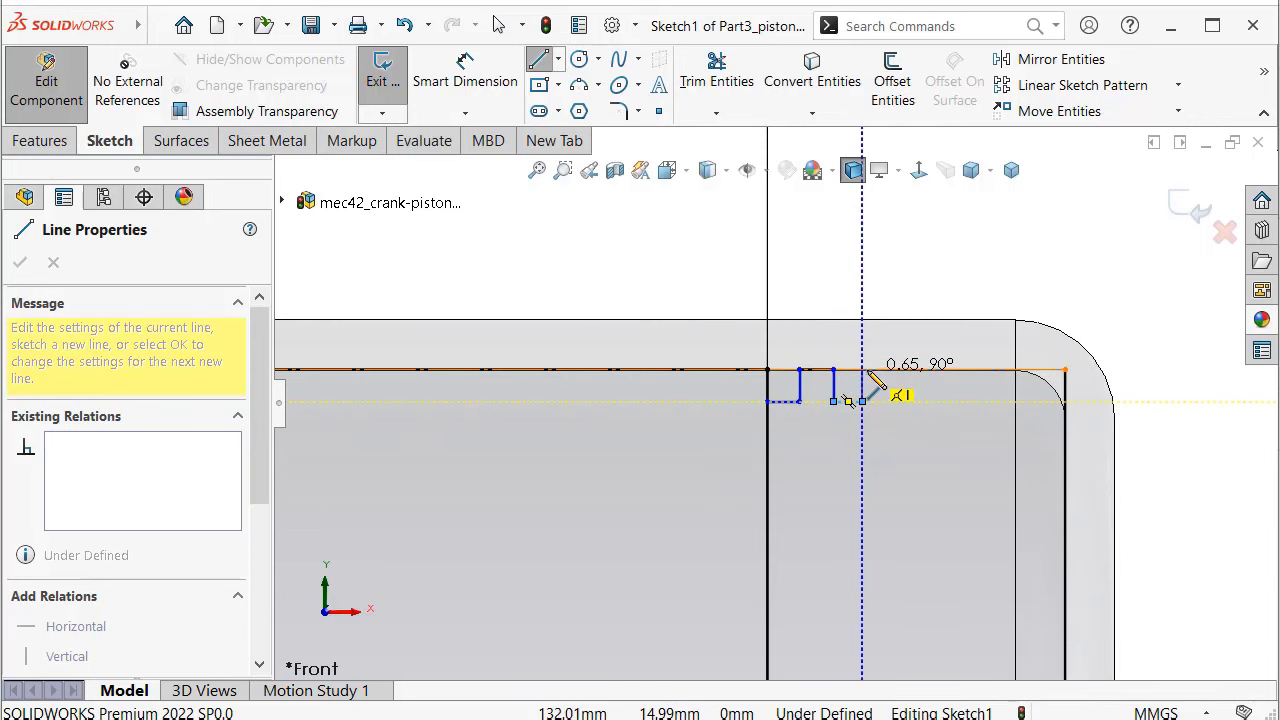
pyautogui.click(862, 370)
pyautogui.click(895, 370)
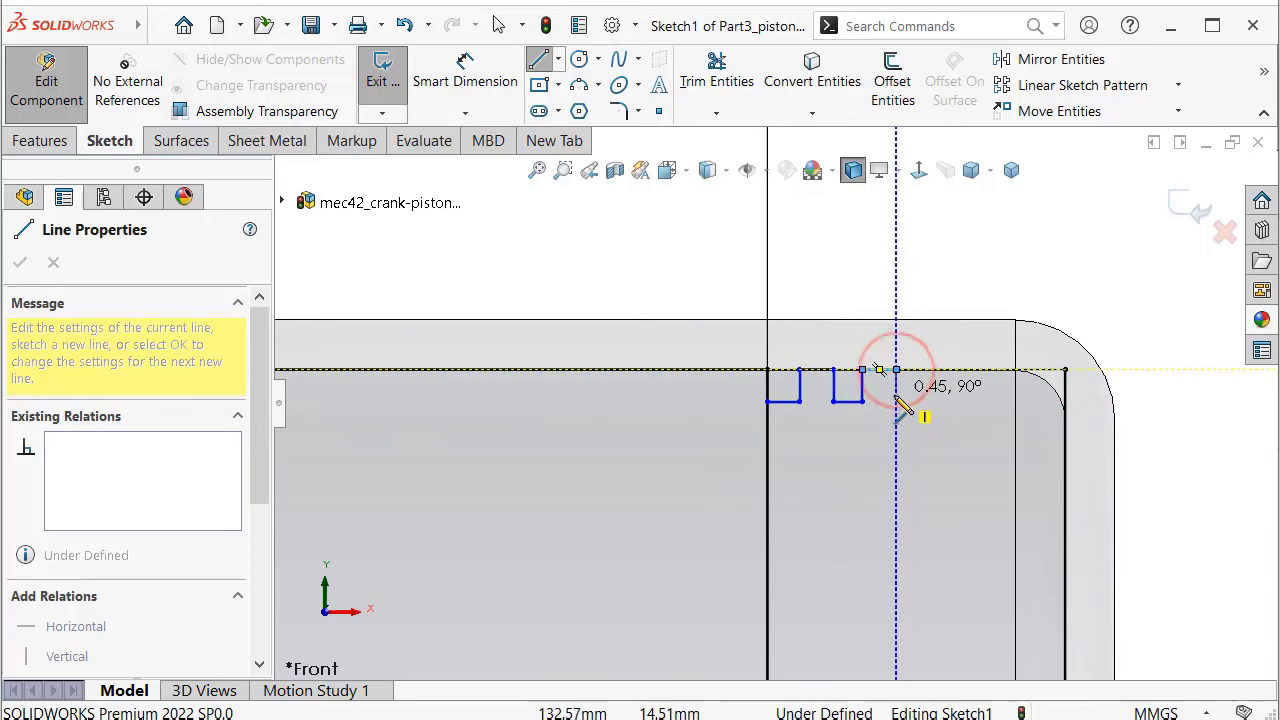
pyautogui.click(895, 402)
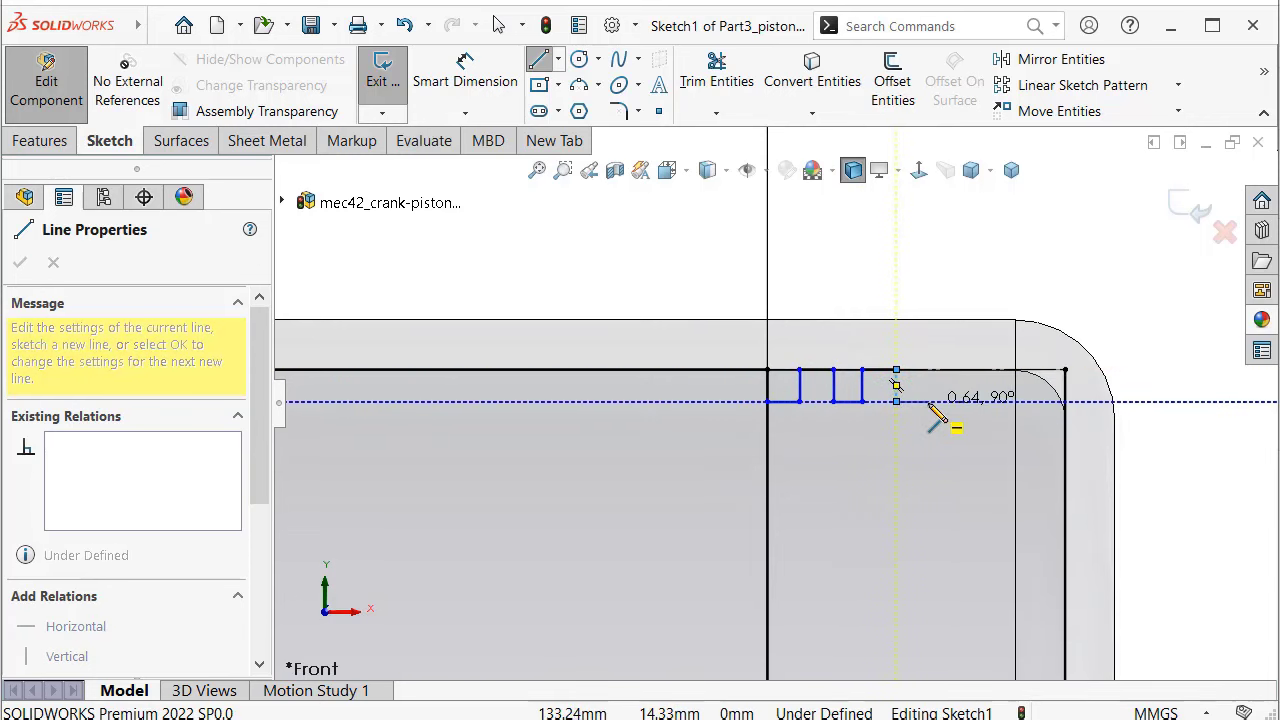
pyautogui.click(928, 401)
pyautogui.click(928, 370)
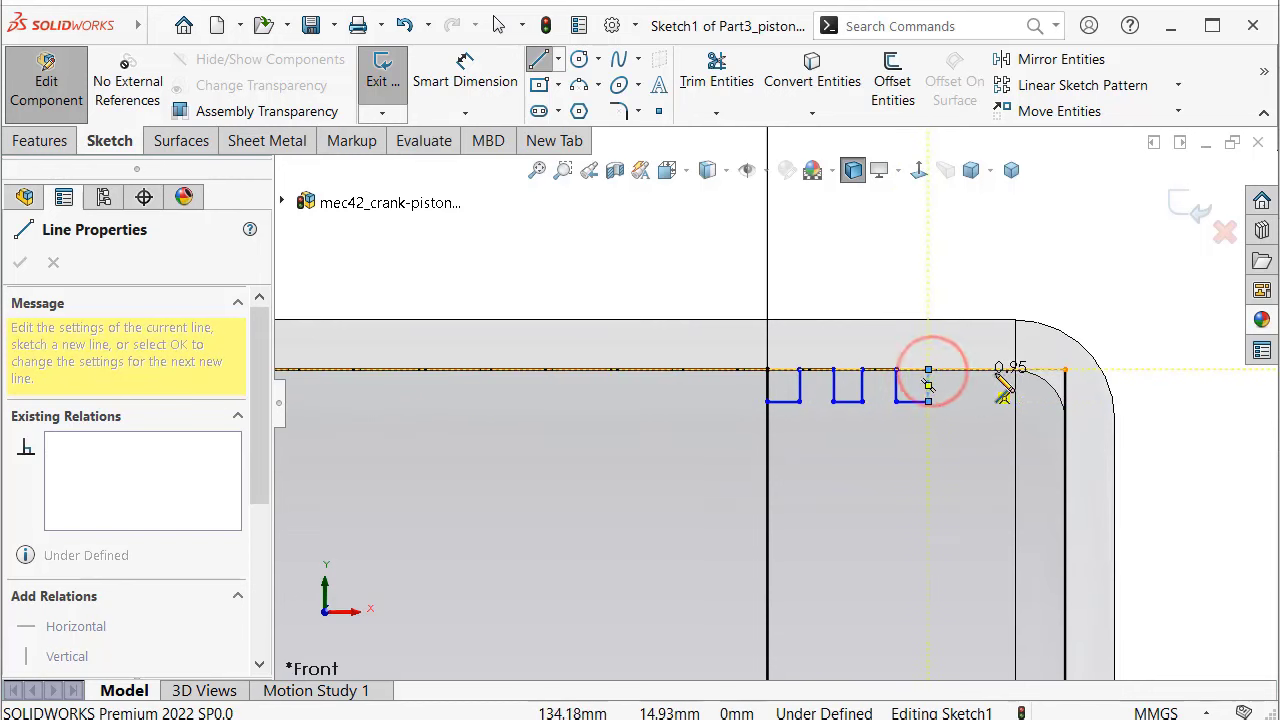
pyautogui.doubleClick(1065, 370)
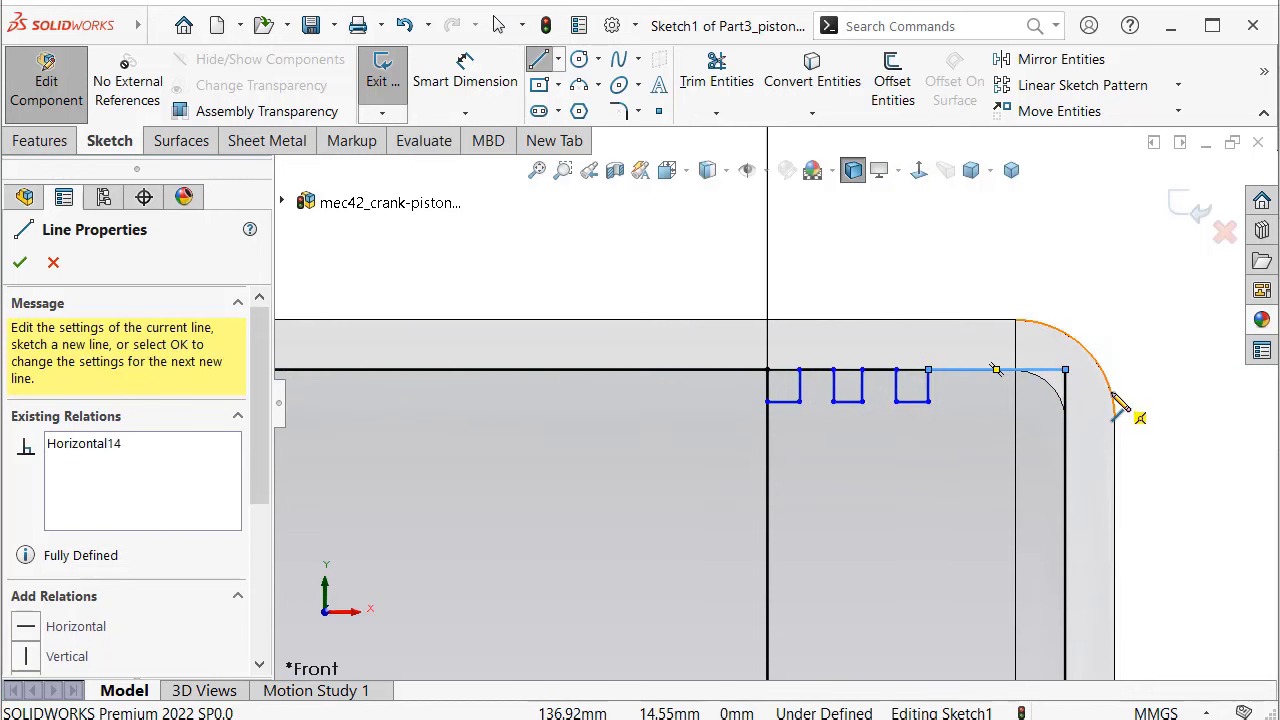
# Bevel the piston's top-right corner with an equal-distance 1 mm sketch chamfer
pyautogui.press('Escape')
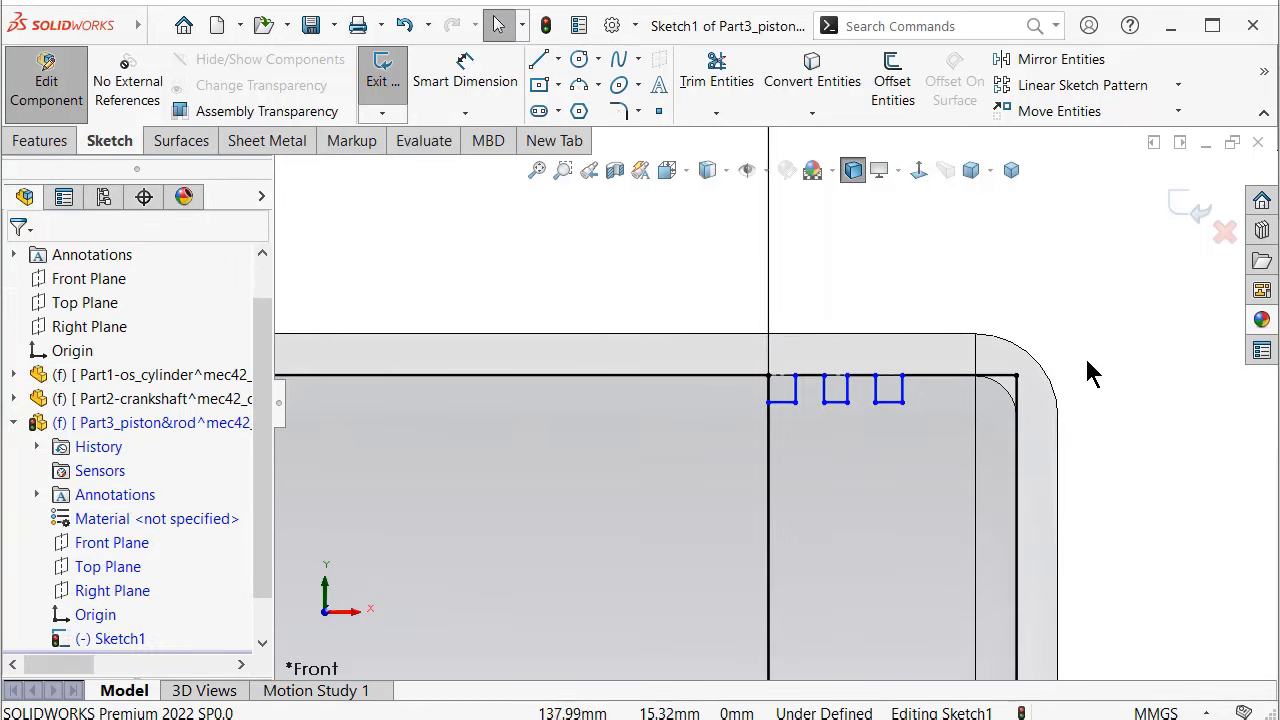
pyautogui.click(716, 112)
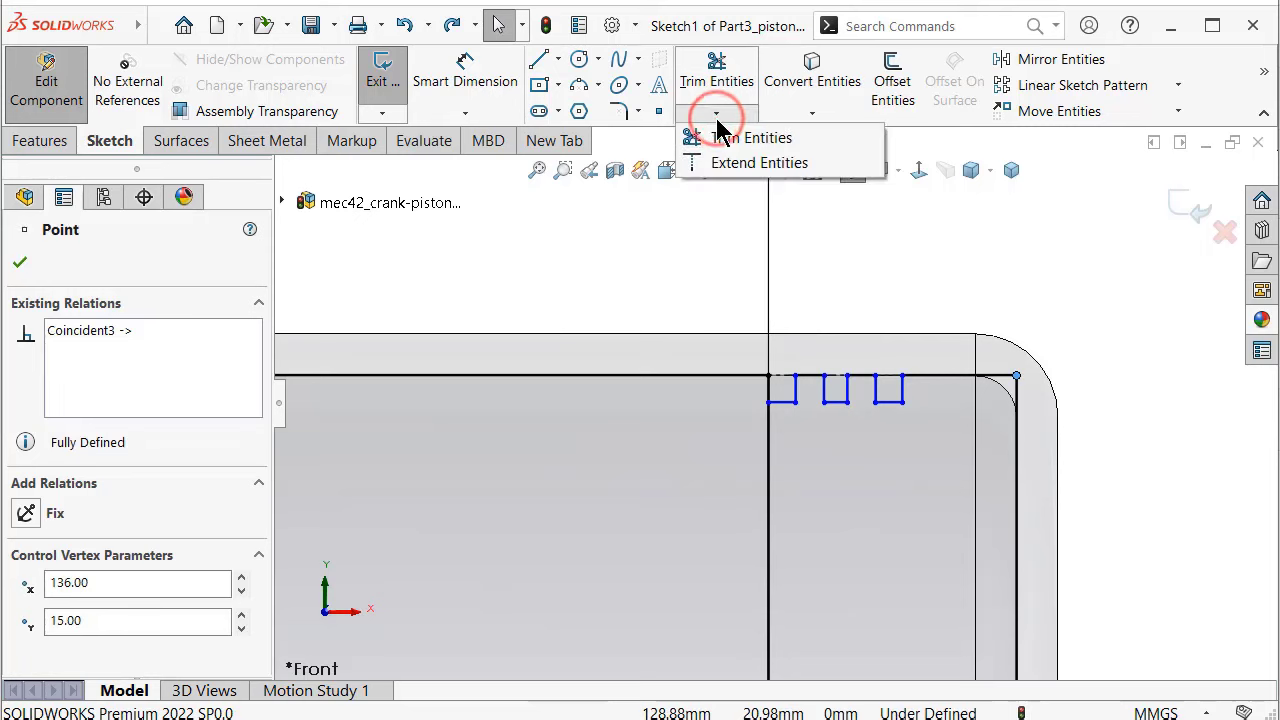
pyautogui.click(638, 110)
pyautogui.click(660, 162)
pyautogui.write('1')
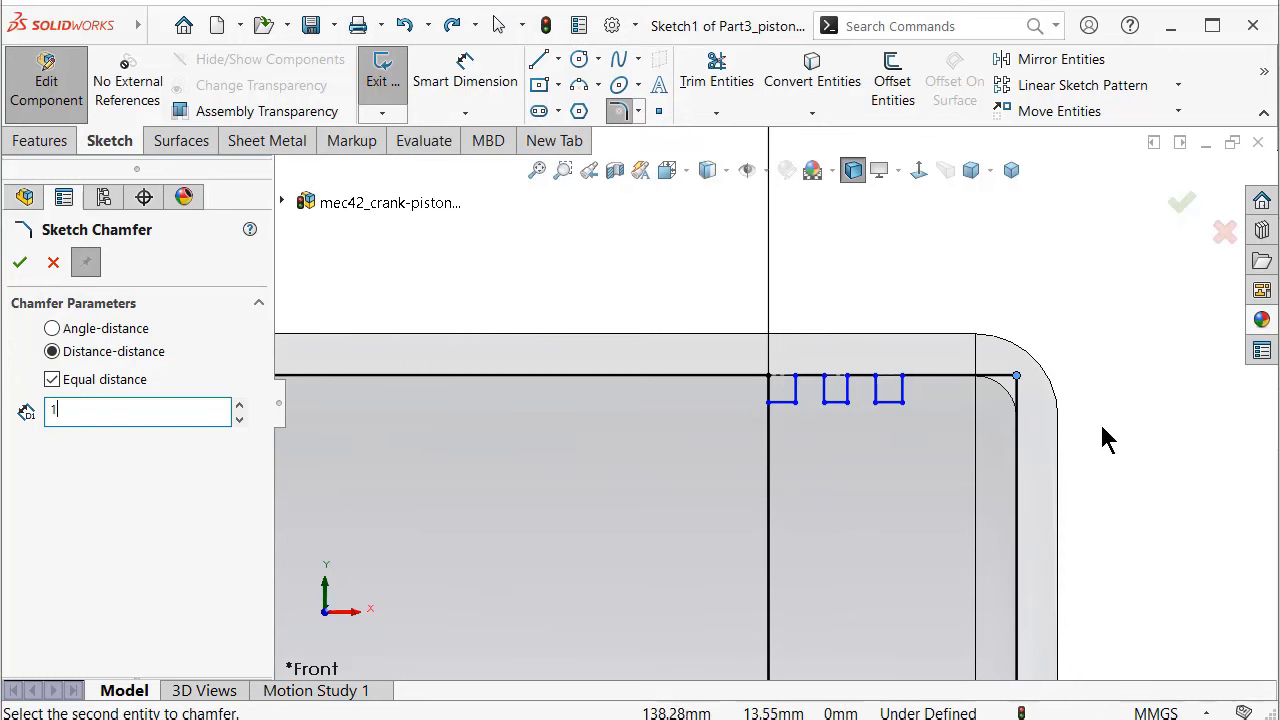
pyautogui.click(1017, 377)
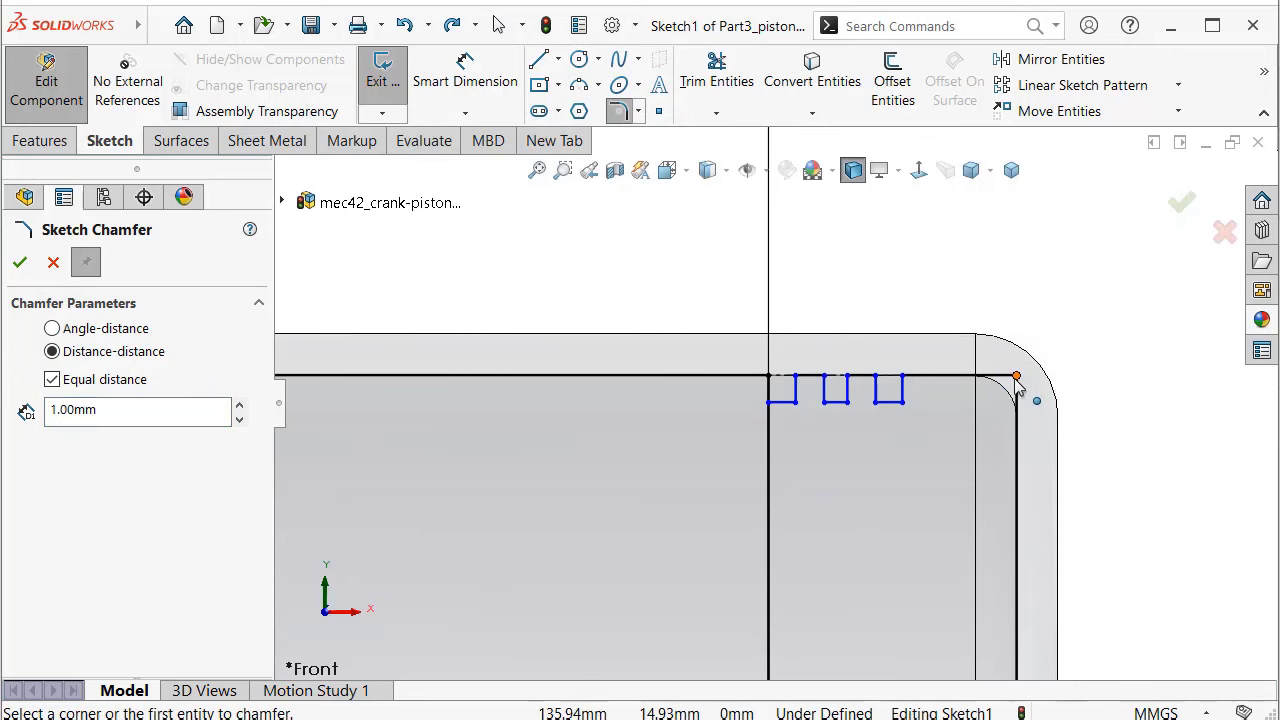
pyautogui.click(1018, 380)
pyautogui.press('Escape')
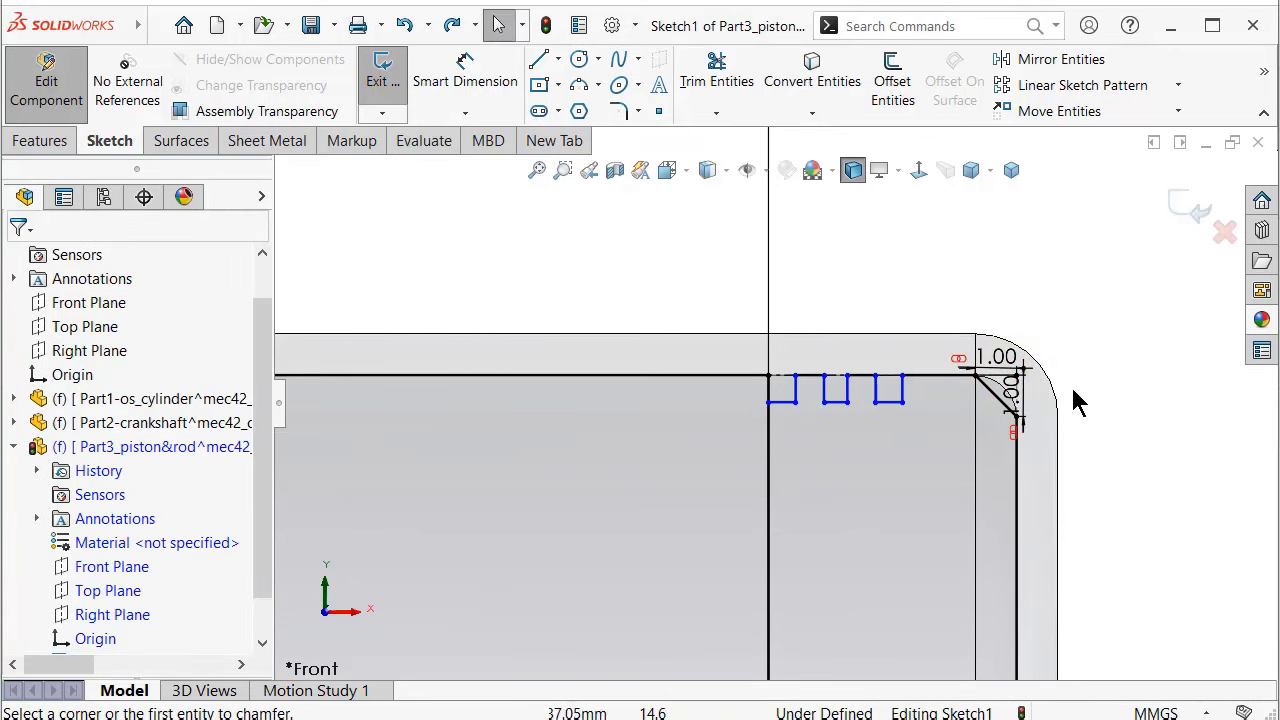
# Dimension the first groove's bottom line to a 1 mm width
pyautogui.scroll(-2, 960, 405)
pyautogui.moveTo(1208, 475); pyautogui.dragTo(1229, 271, button='right')
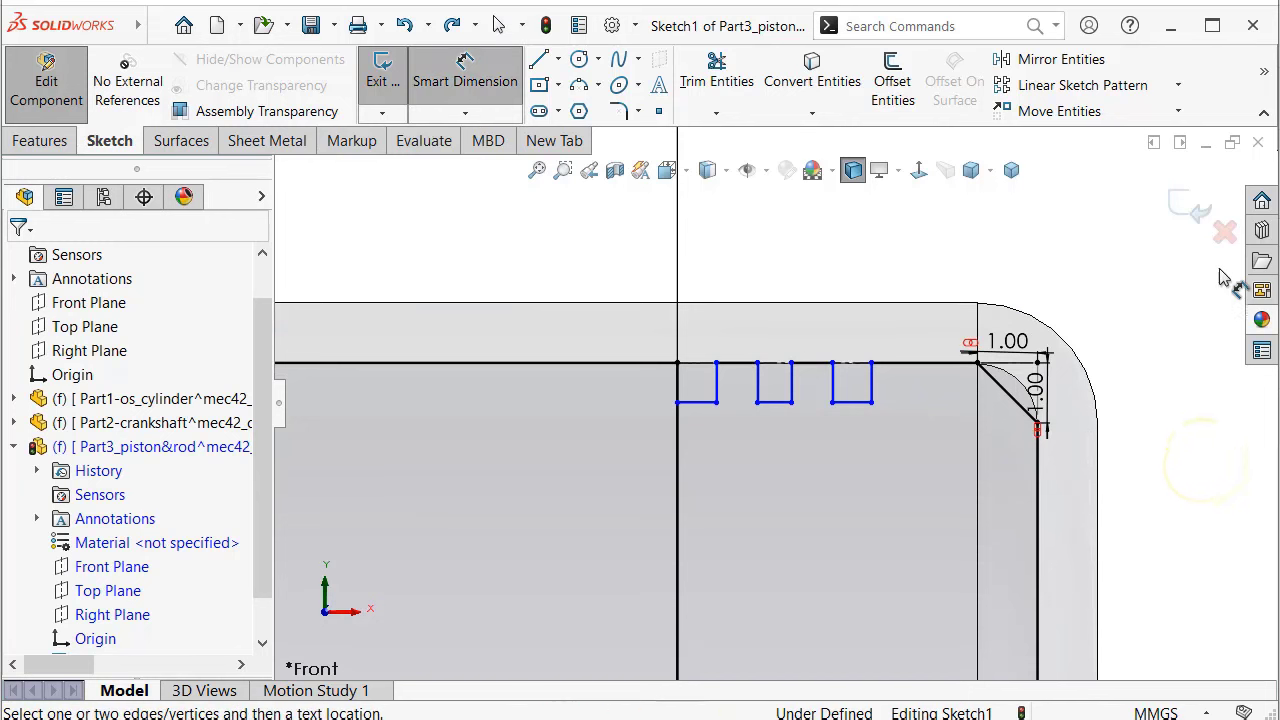
pyautogui.click(700, 396)
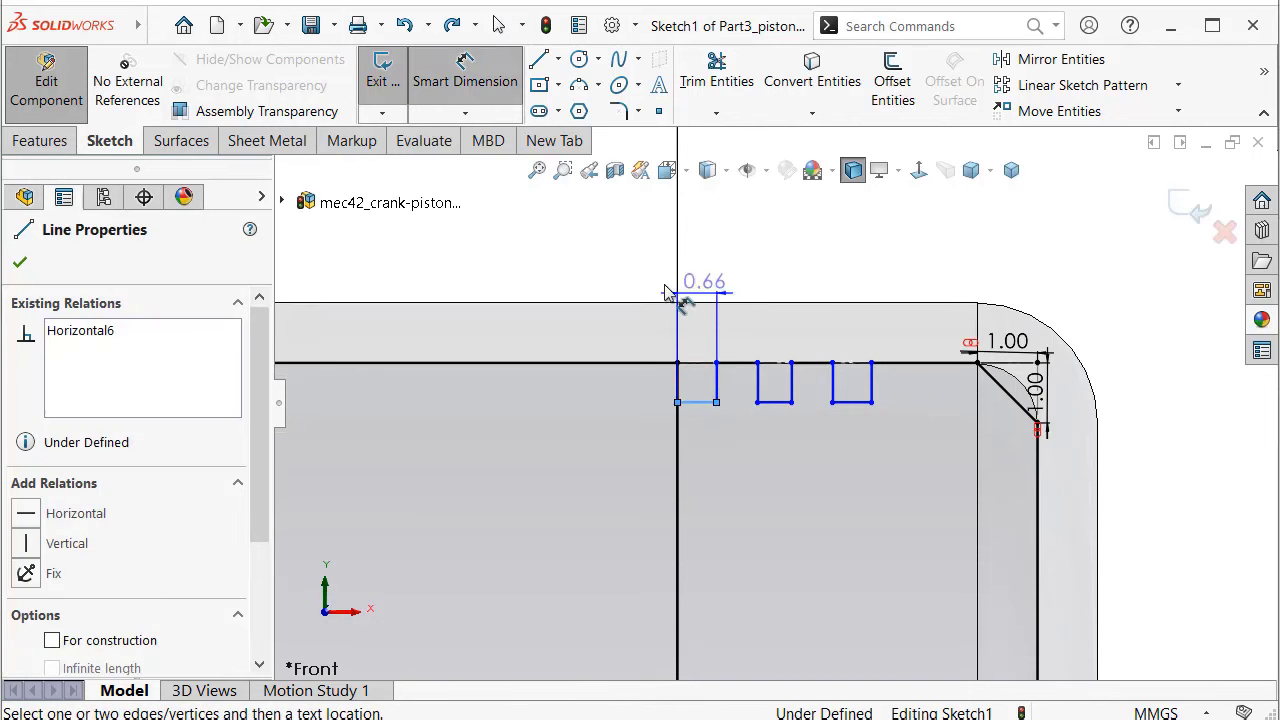
pyautogui.click(584, 262)
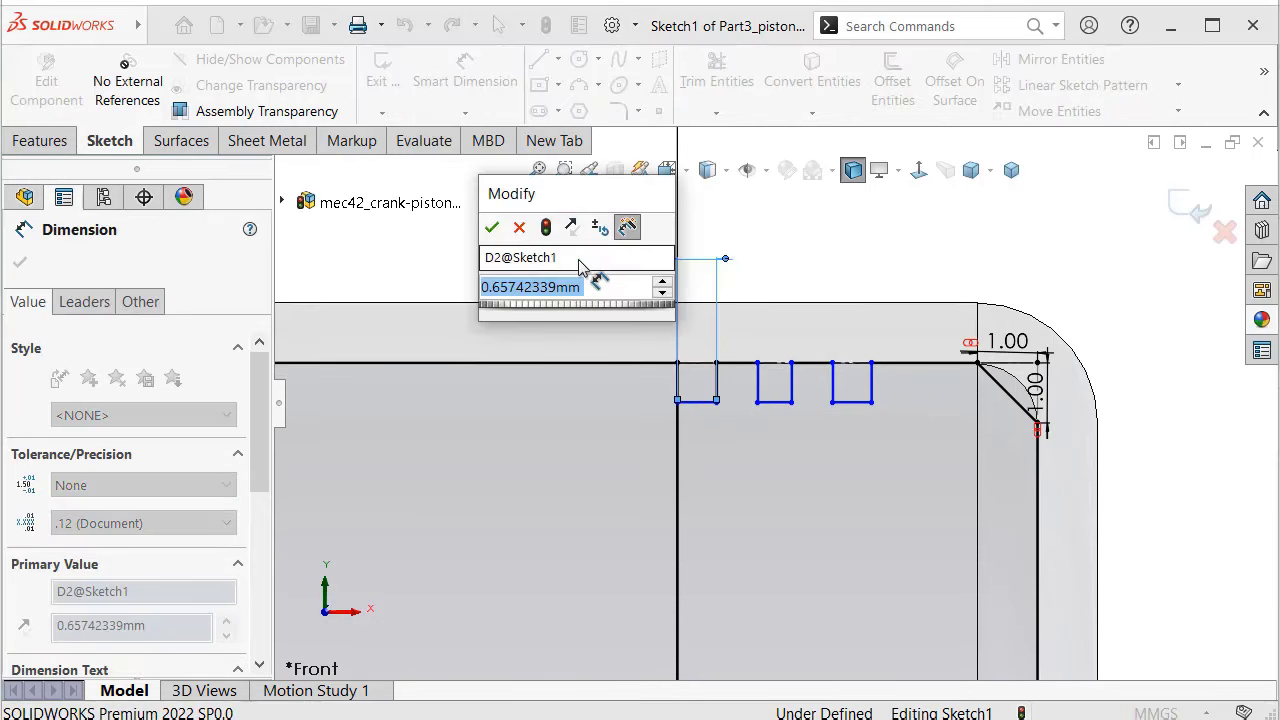
pyautogui.write('1')
pyautogui.press('Return')
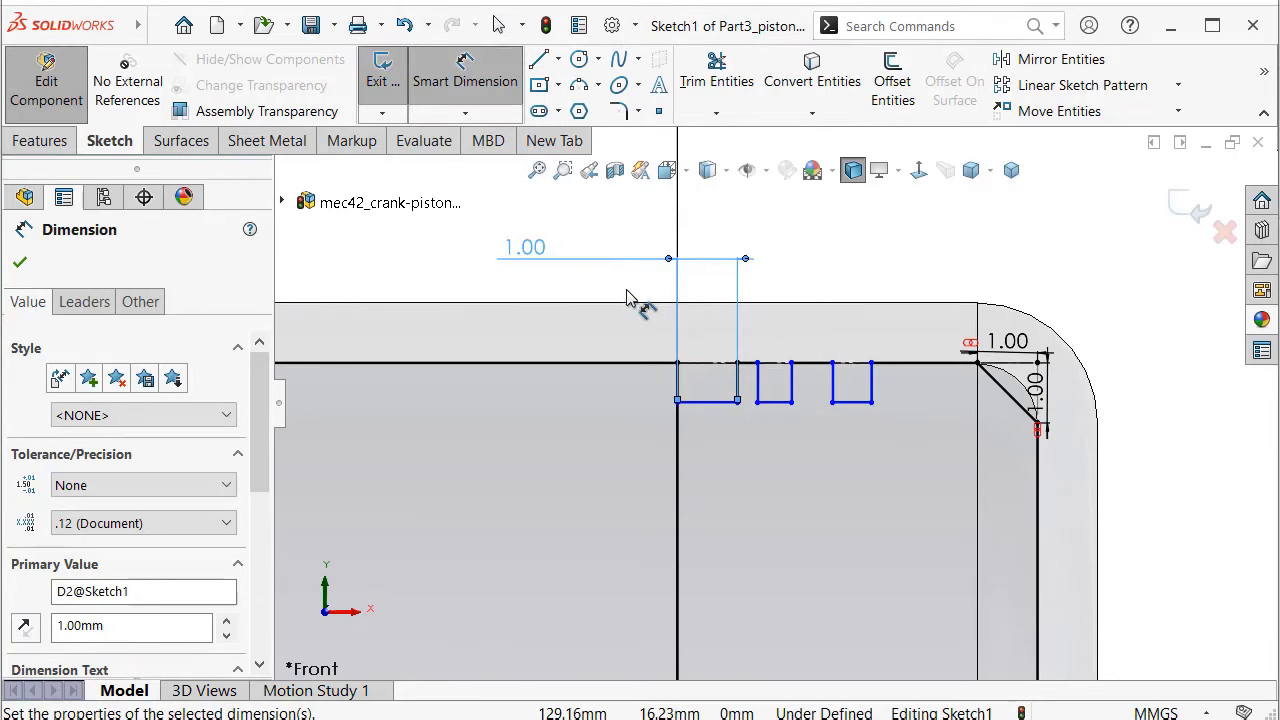
pyautogui.press('Escape')
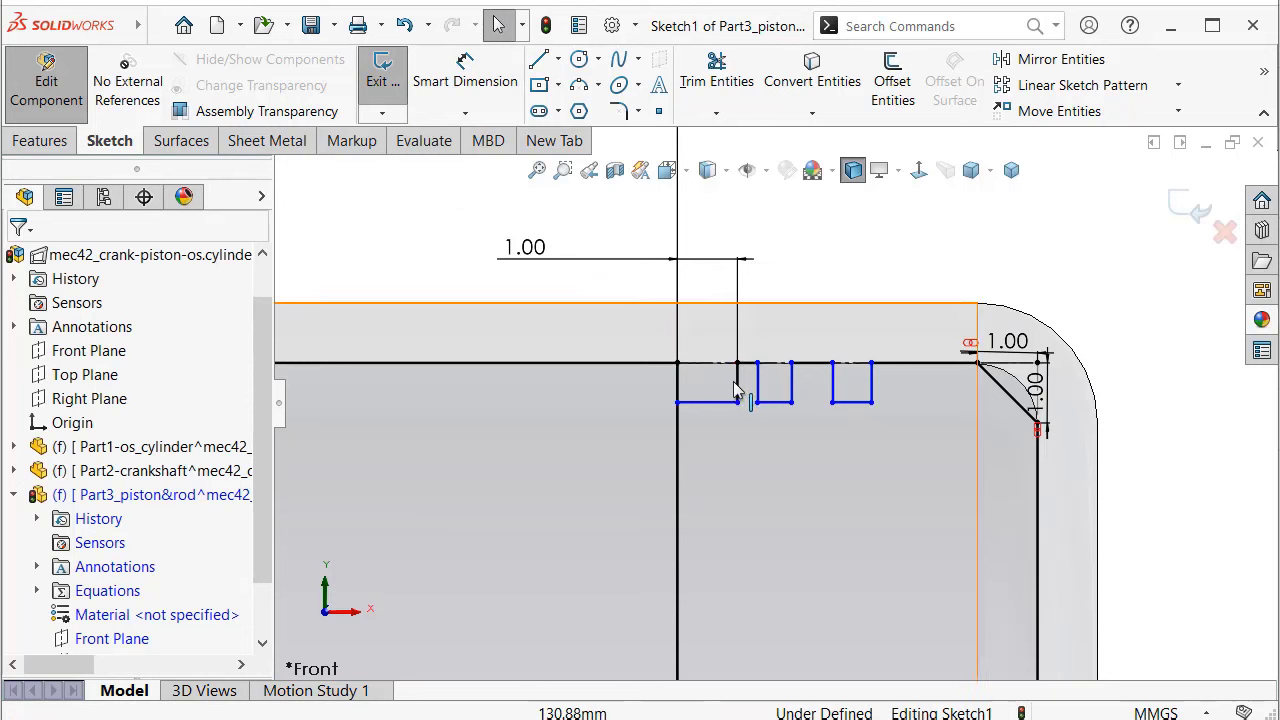
# Dimension the short vertical step line to a 0.50 mm depth
pyautogui.click(737, 381)
pyautogui.press('d')
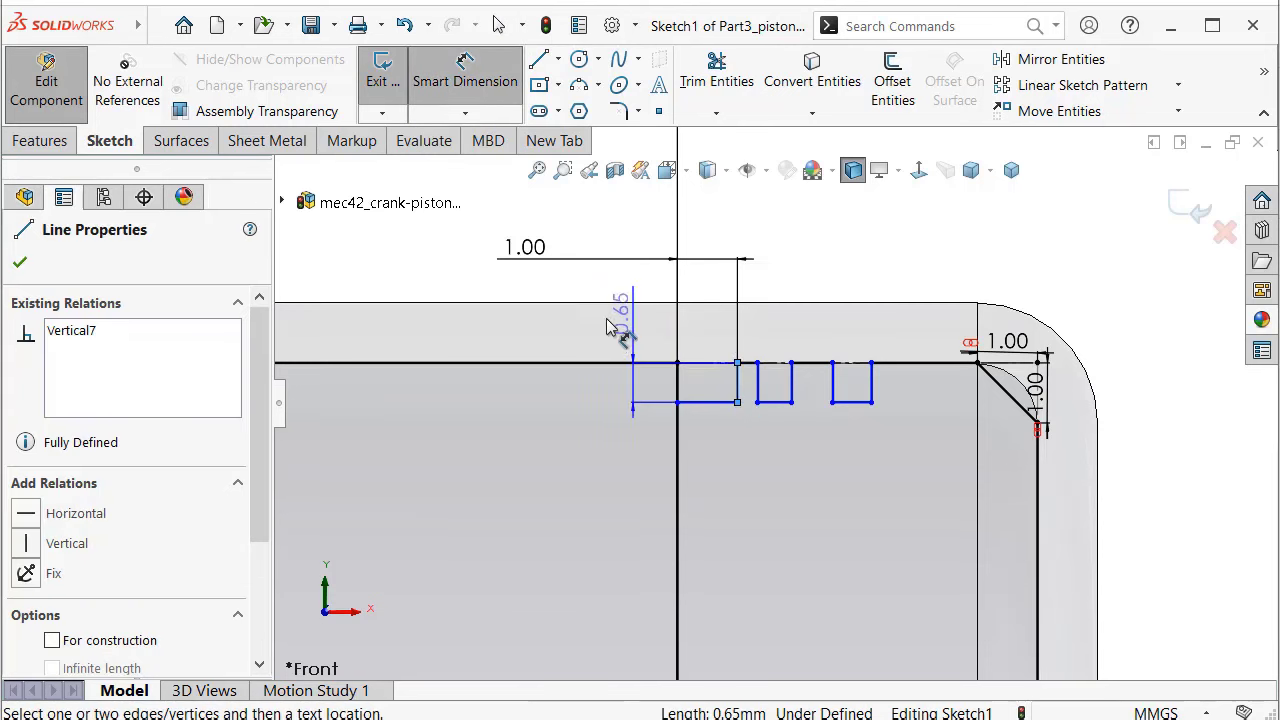
pyautogui.click(559, 436)
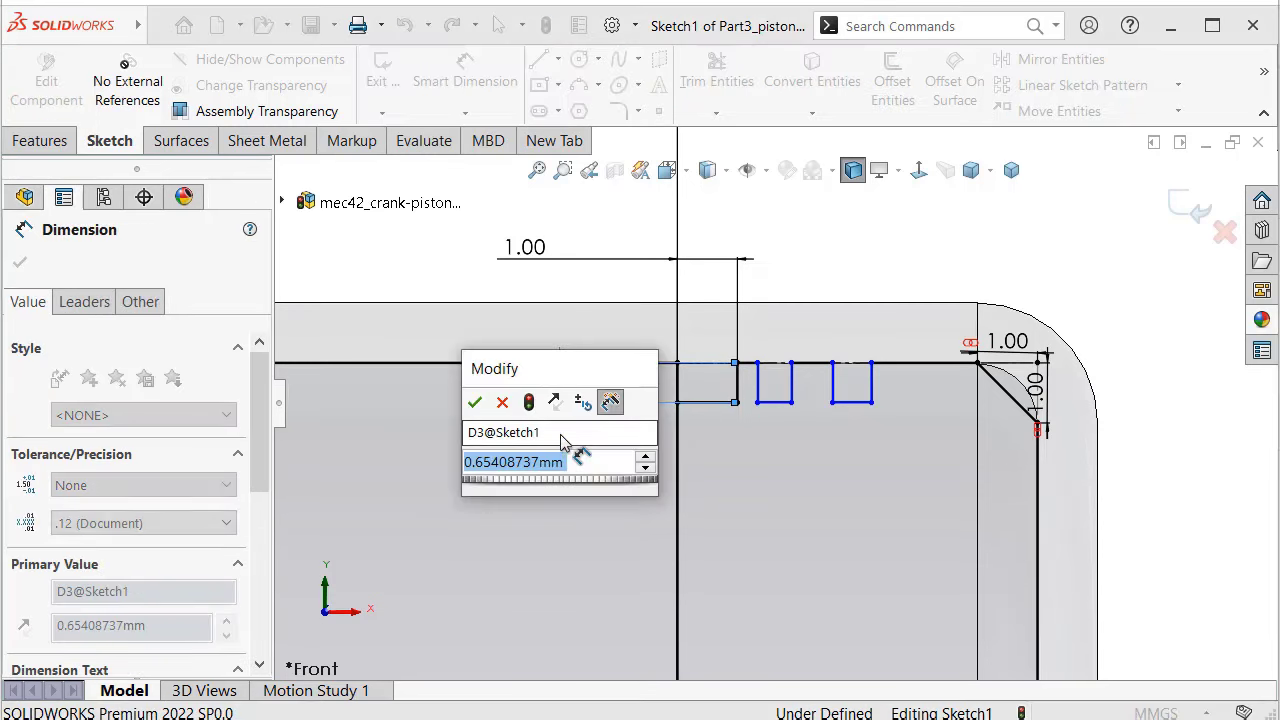
pyautogui.write('0.5')
pyautogui.press('Return')
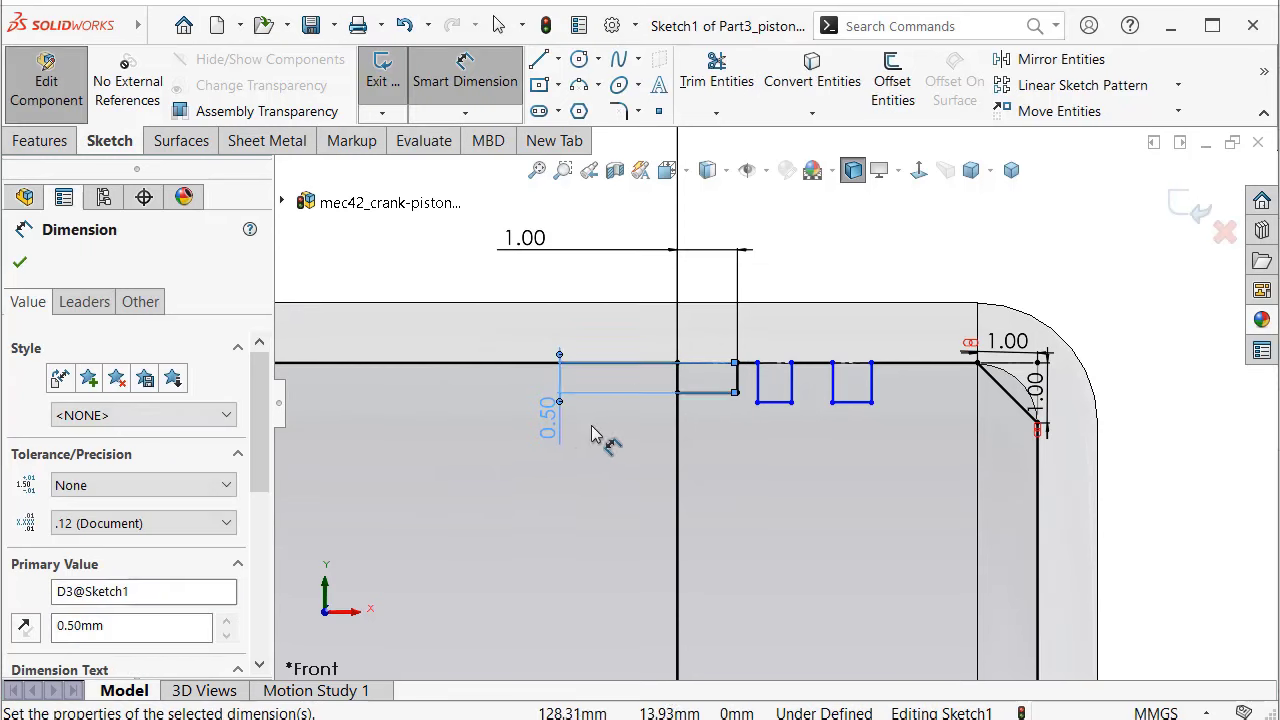
pyautogui.scroll(-1, 660, 372)
pyautogui.press('Escape')
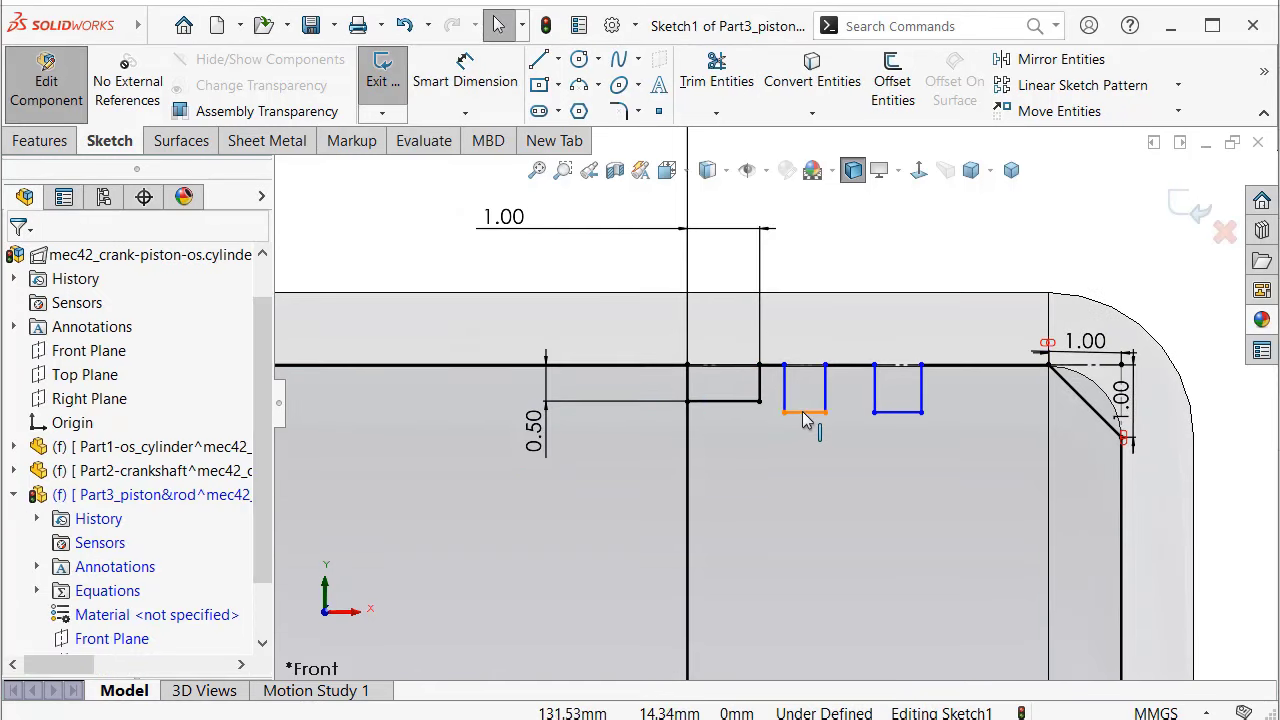
# Make the two groove bottom lines and the step bottom line equal in length
pyautogui.click(808, 416)
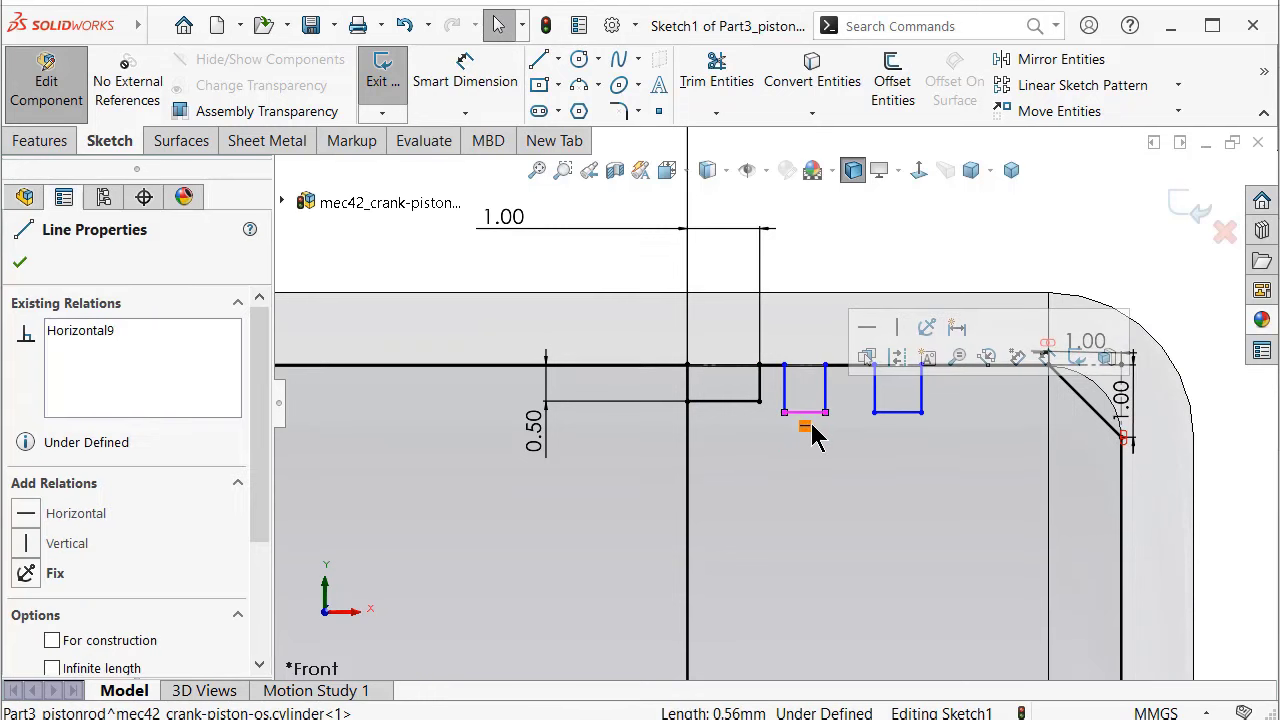
pyautogui.keyDown('ctrl'); pyautogui.click(898, 411); pyautogui.keyUp('ctrl')
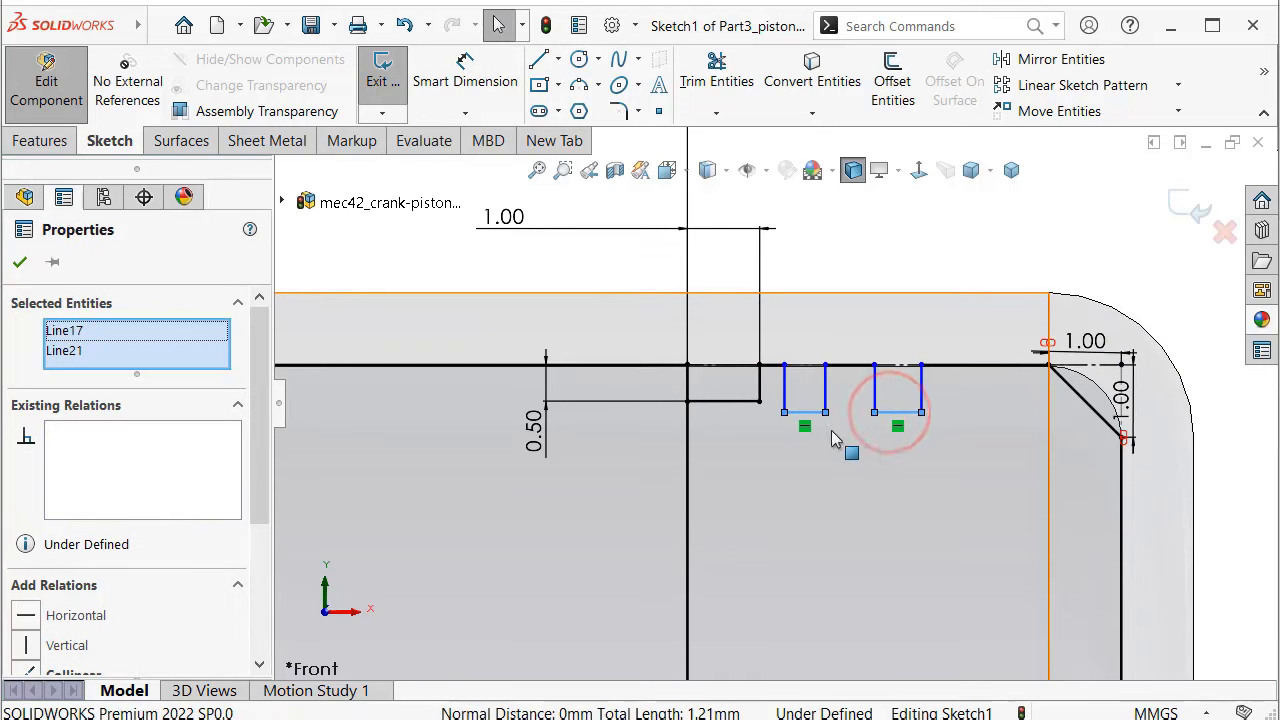
pyautogui.keyDown('ctrl'); pyautogui.click(736, 401); pyautogui.keyUp('ctrl')
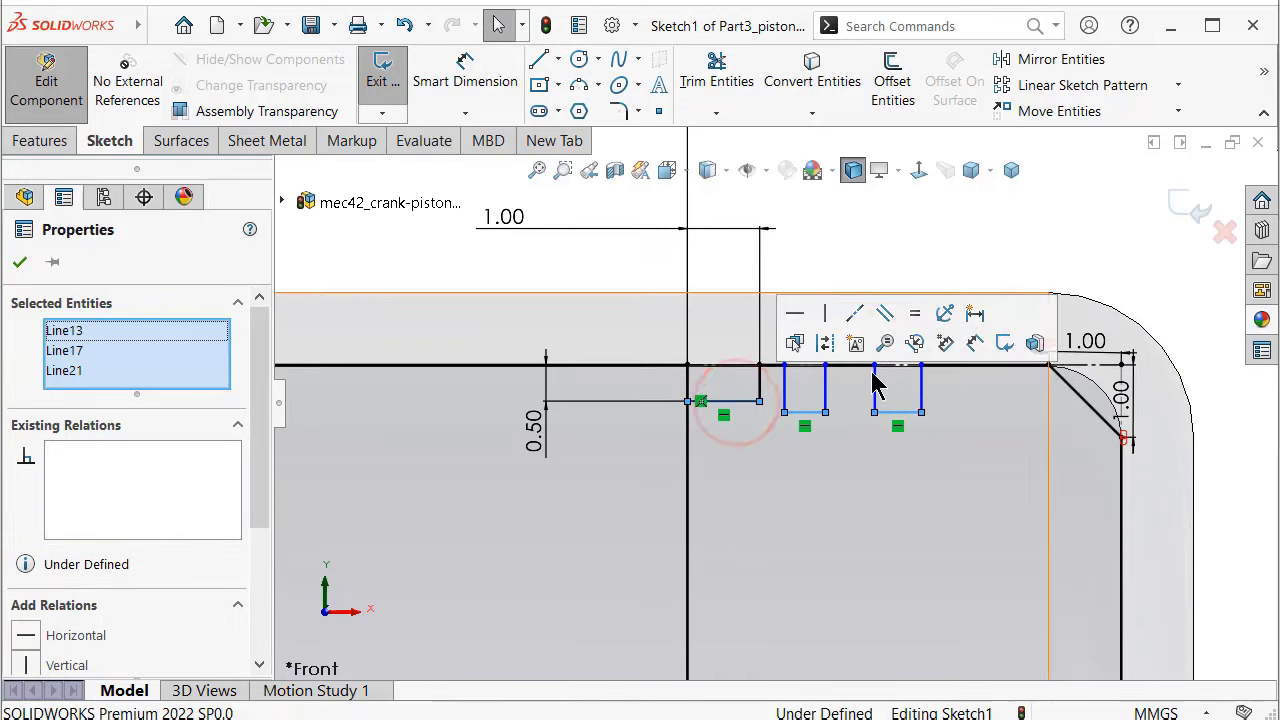
pyautogui.click(913, 320)
pyautogui.click(1172, 246)
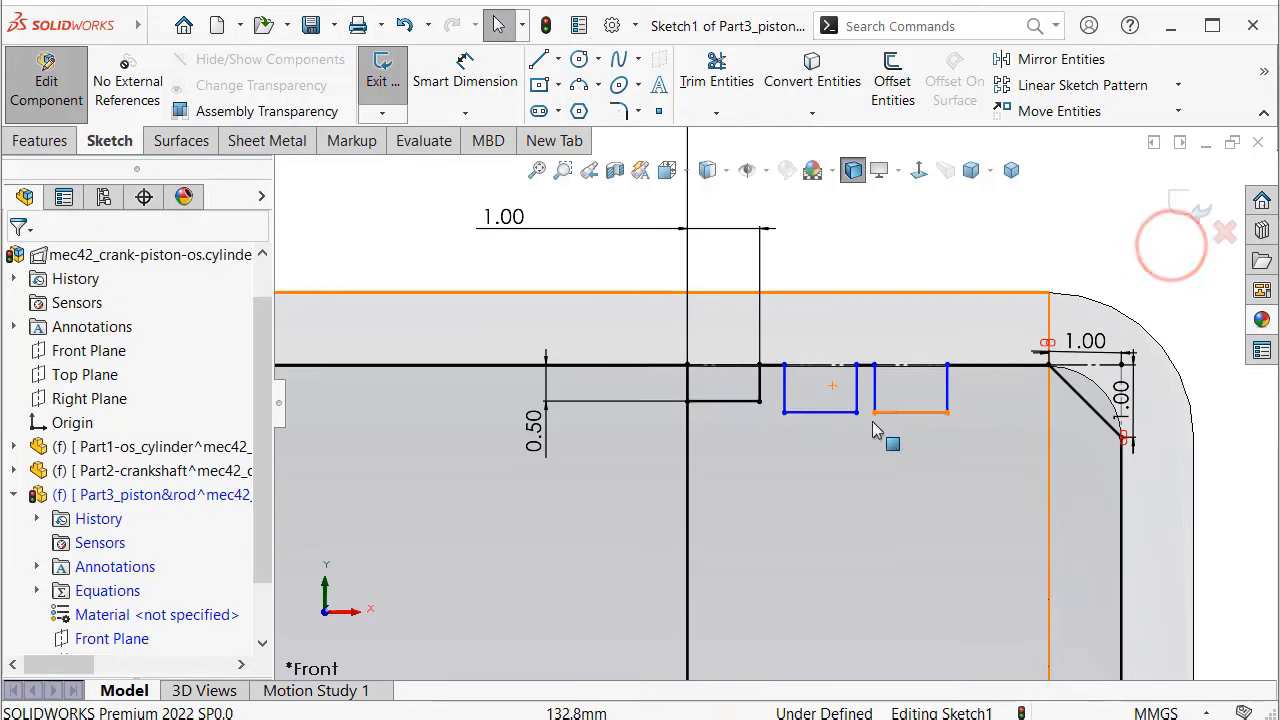
# Add Horizontal relations between pairs of groove bottom corner points to level them
pyautogui.click(784, 409)
pyautogui.keyDown('ctrl'); pyautogui.click(760, 401); pyautogui.keyUp('ctrl')
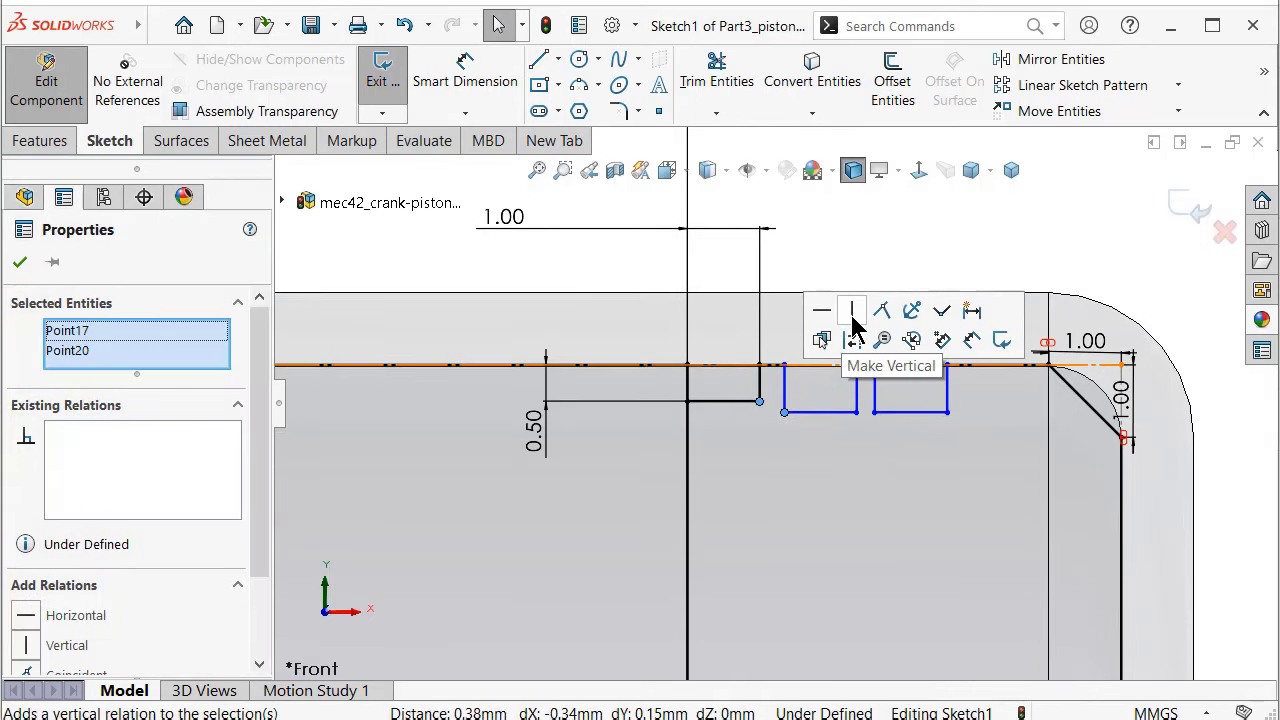
pyautogui.click(822, 310)
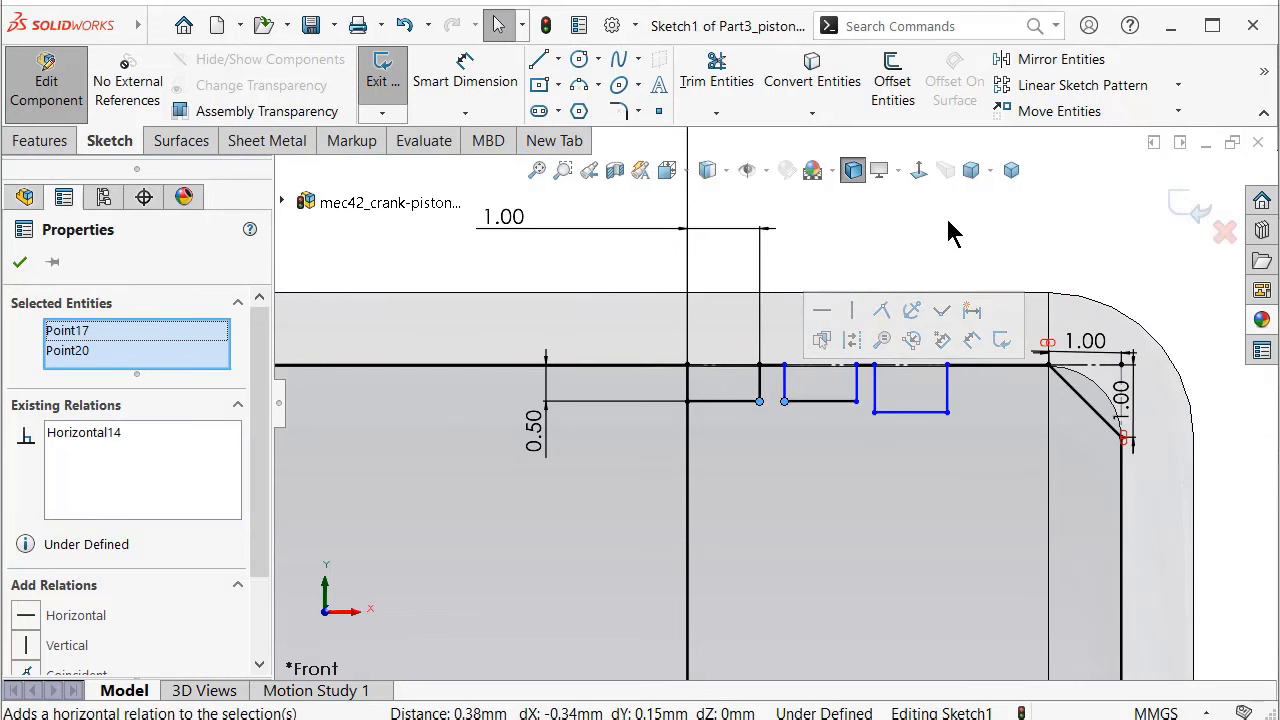
pyautogui.click(949, 213)
pyautogui.click(876, 411)
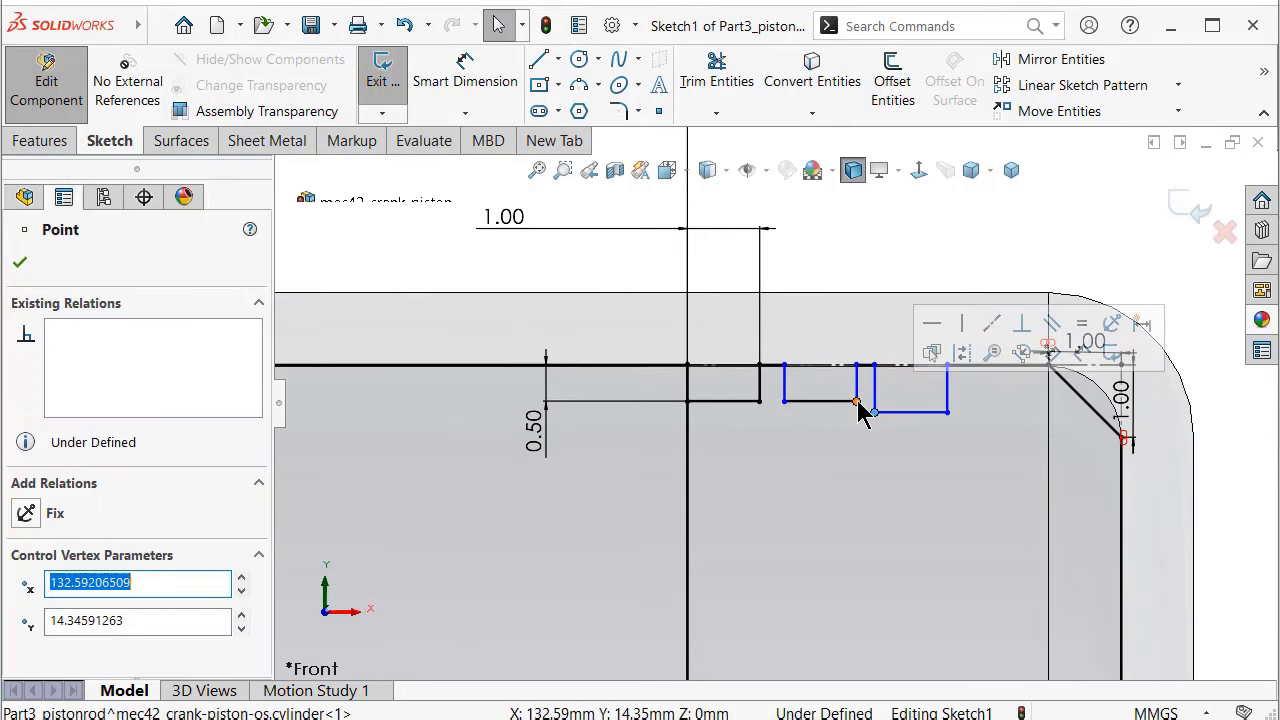
pyautogui.keyDown('ctrl'); pyautogui.click(856, 401); pyautogui.keyUp('ctrl')
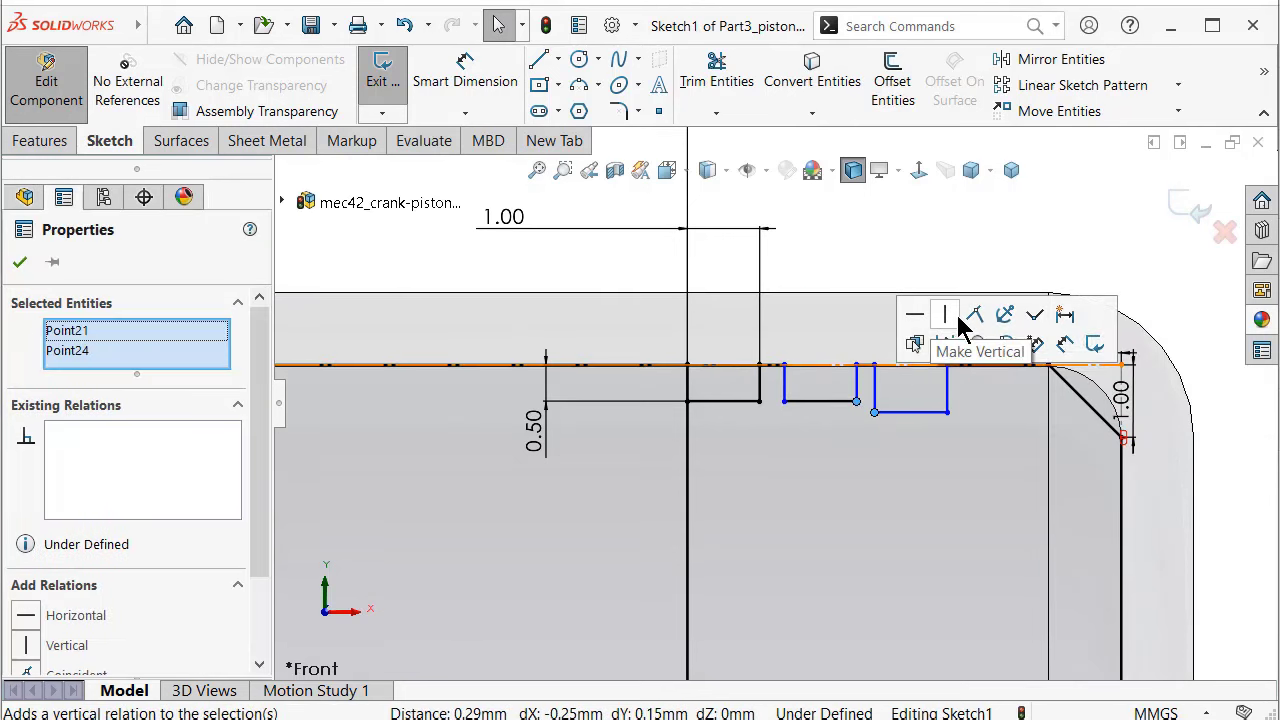
pyautogui.click(914, 314)
pyautogui.click(894, 225)
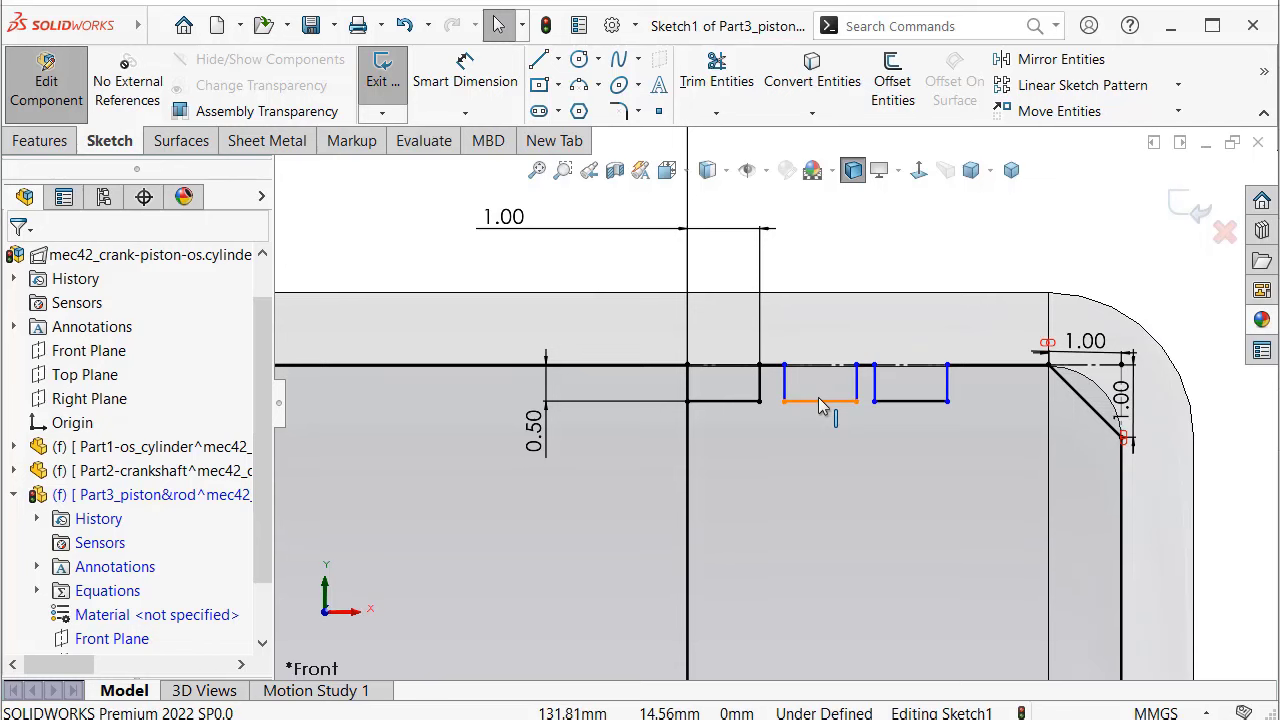
# Select groove walls and a corner point to prepare the next groove dimension
pyautogui.click(818, 403)
pyautogui.click(837, 237)
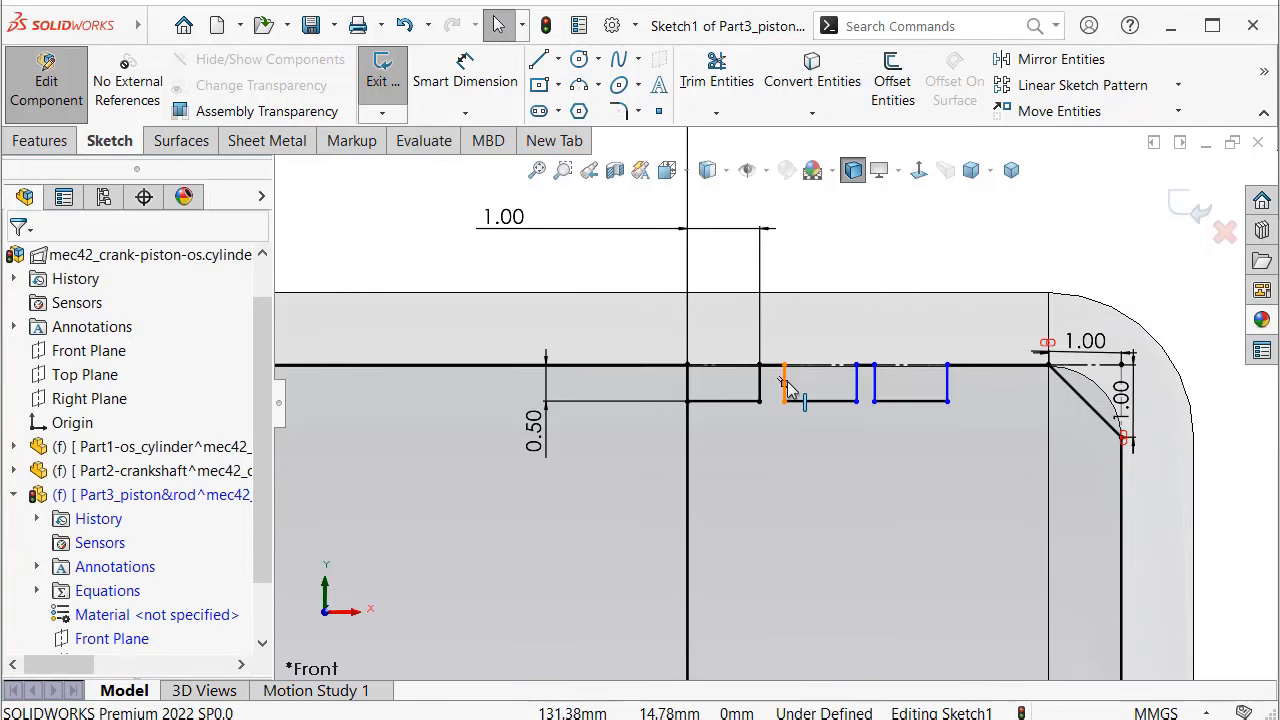
pyautogui.click(786, 384)
pyautogui.click(876, 383)
pyautogui.keyDown('ctrl'); pyautogui.click(784, 383); pyautogui.keyUp('ctrl')
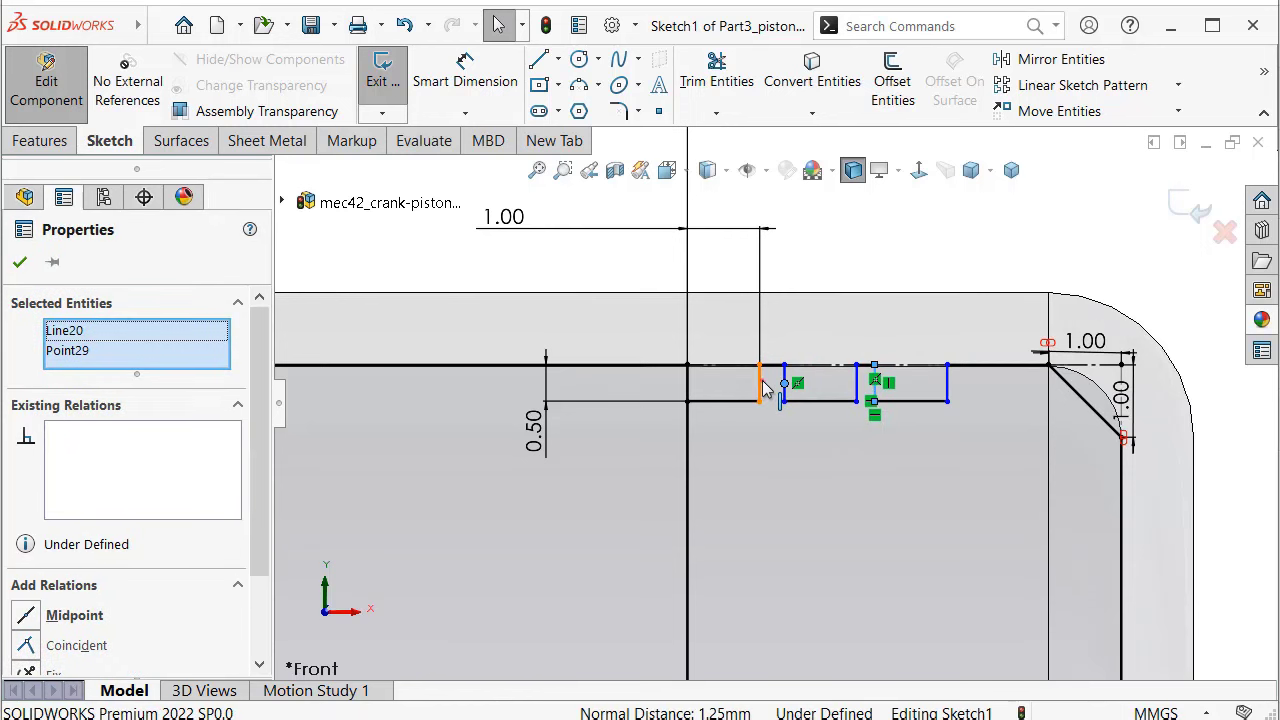
pyautogui.keyDown('ctrl'); pyautogui.click(762, 381); pyautogui.keyUp('ctrl')
pyautogui.click(948, 222)
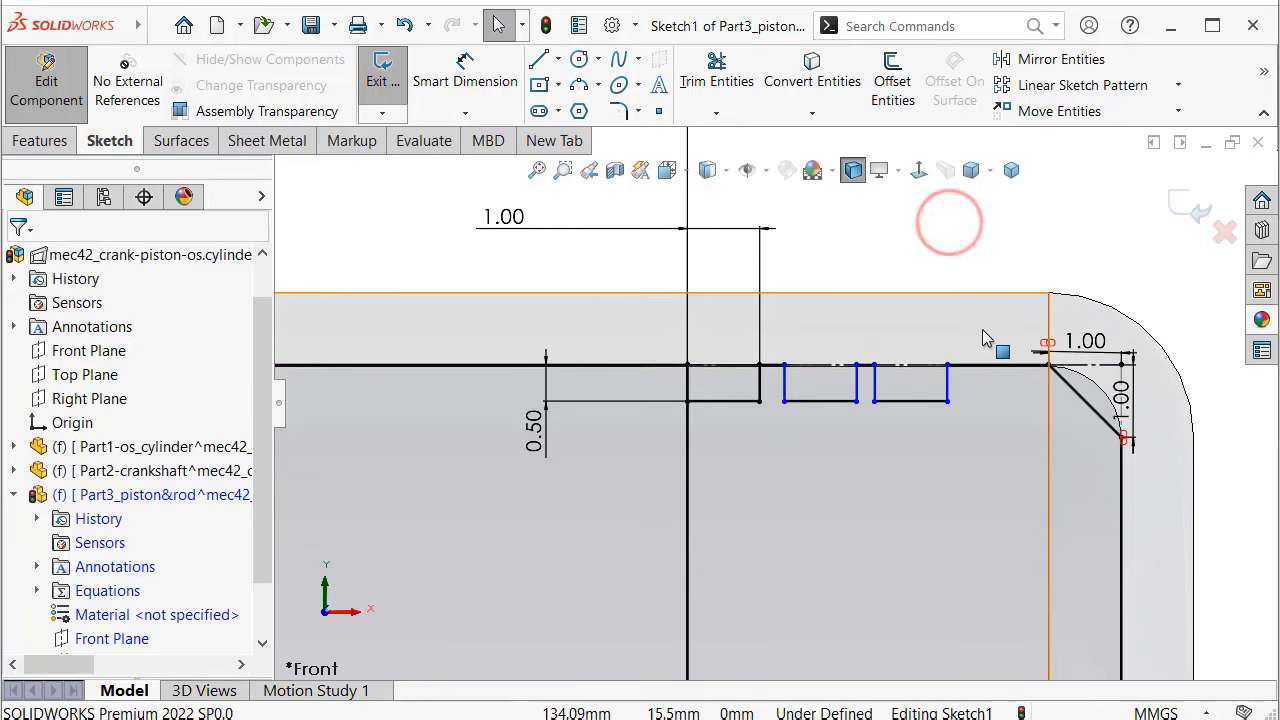
pyautogui.scroll(1, 987, 360)
pyautogui.moveTo(1128, 393)
pyautogui.mouseDown(button='right')
pyautogui.moveTo(1150, 352)
pyautogui.moveTo(1150, 302)
pyautogui.mouseUp(button='right')
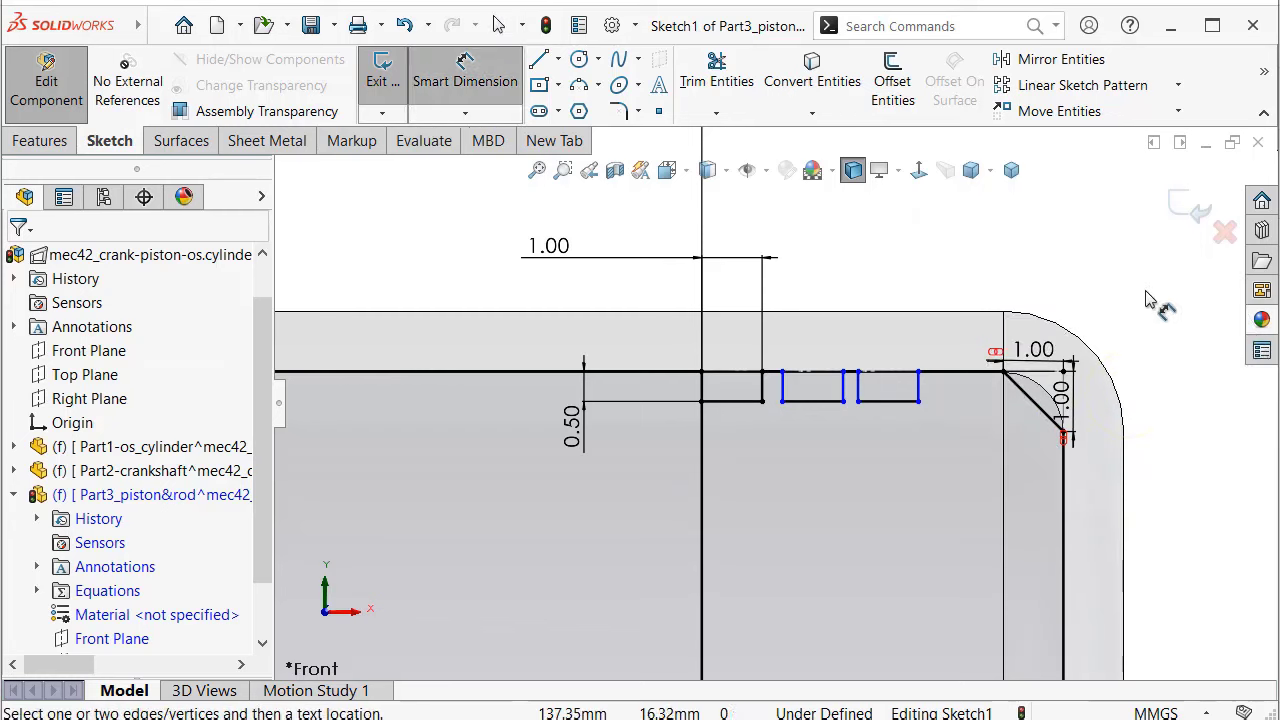
# Dimension the first ring groove and the following land at 0.50 mm each
pyautogui.click(782, 388)
pyautogui.click(766, 388)
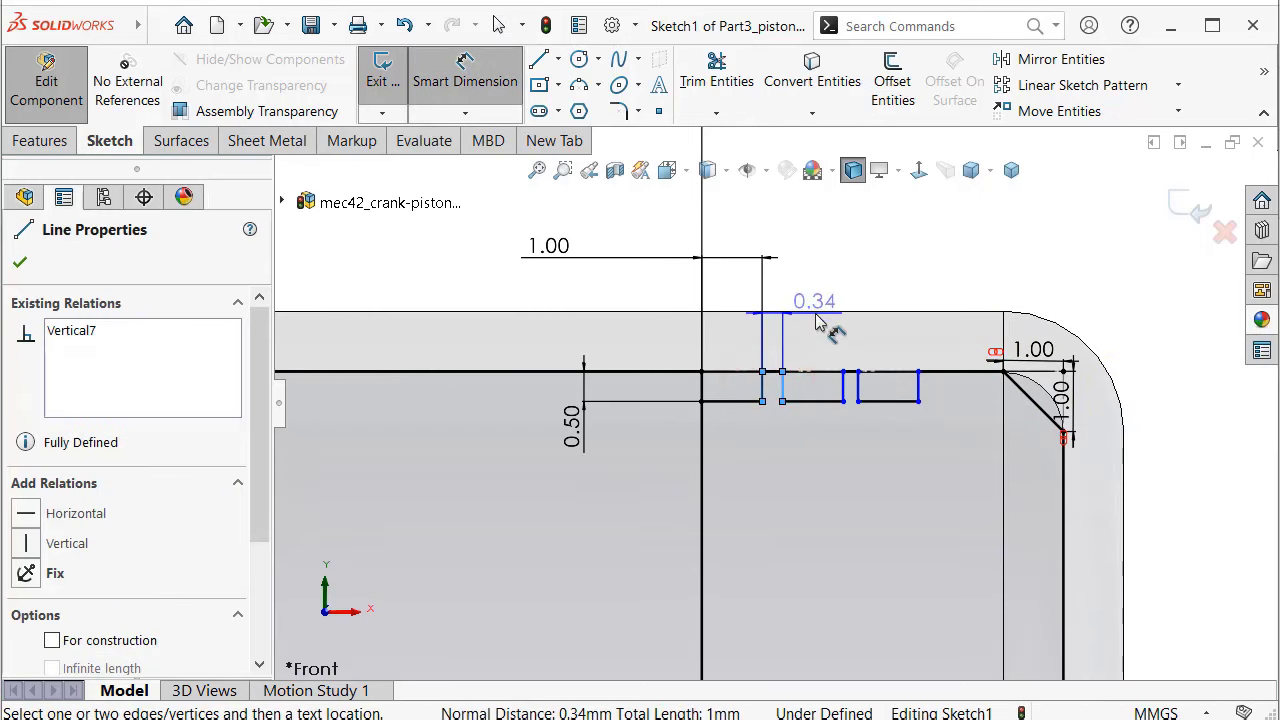
pyautogui.click(870, 290)
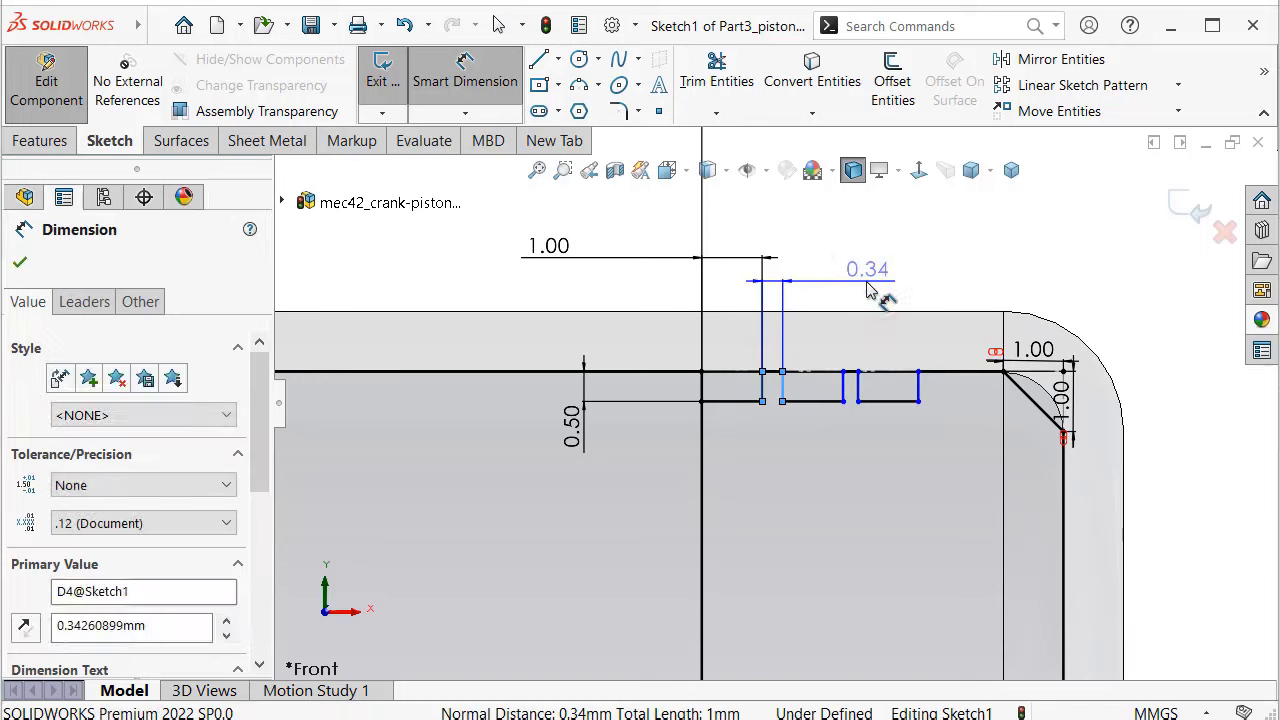
pyautogui.write('0.5')
pyautogui.press('Return')
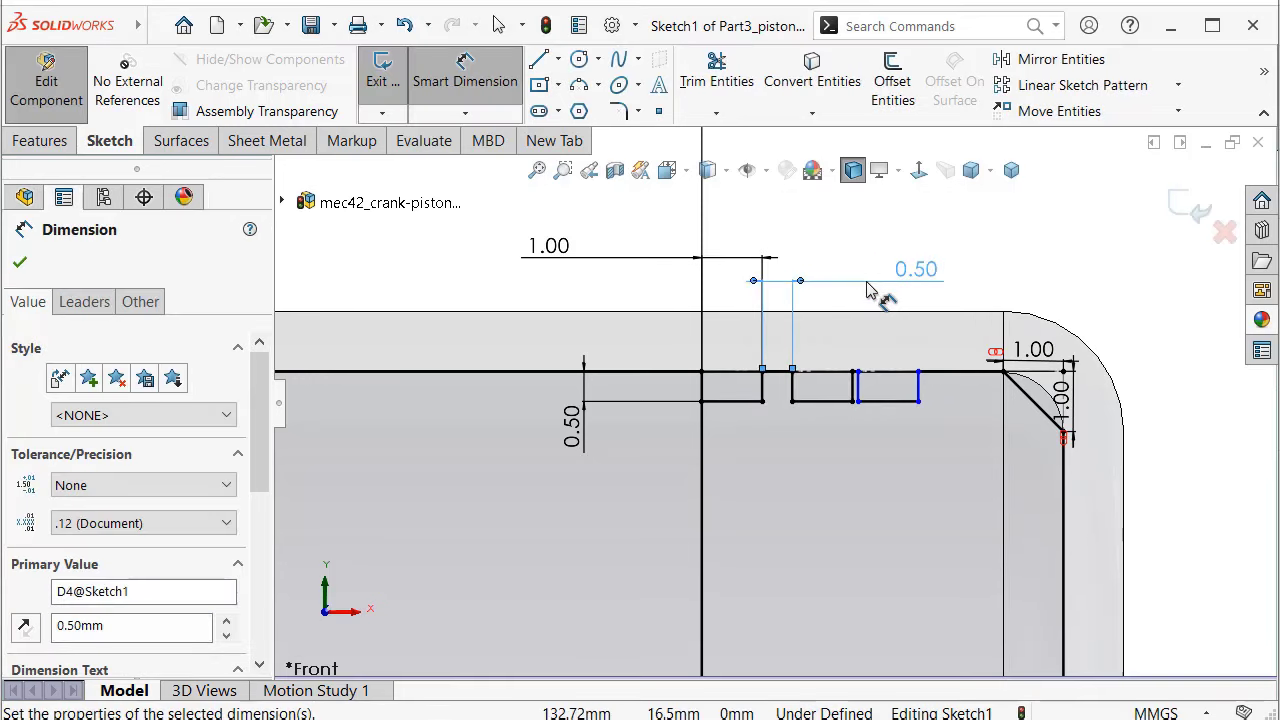
pyautogui.scroll(-3, 860, 395)
pyautogui.click(840, 405)
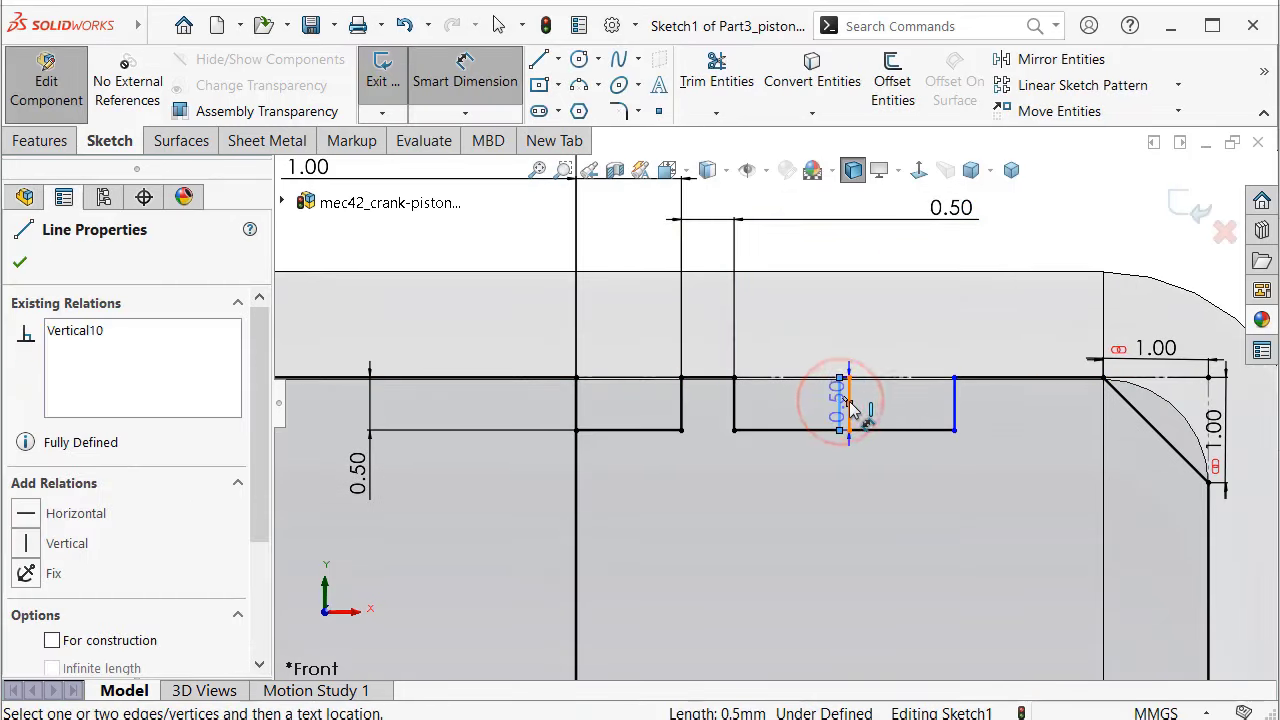
pyautogui.click(849, 400)
pyautogui.click(836, 250)
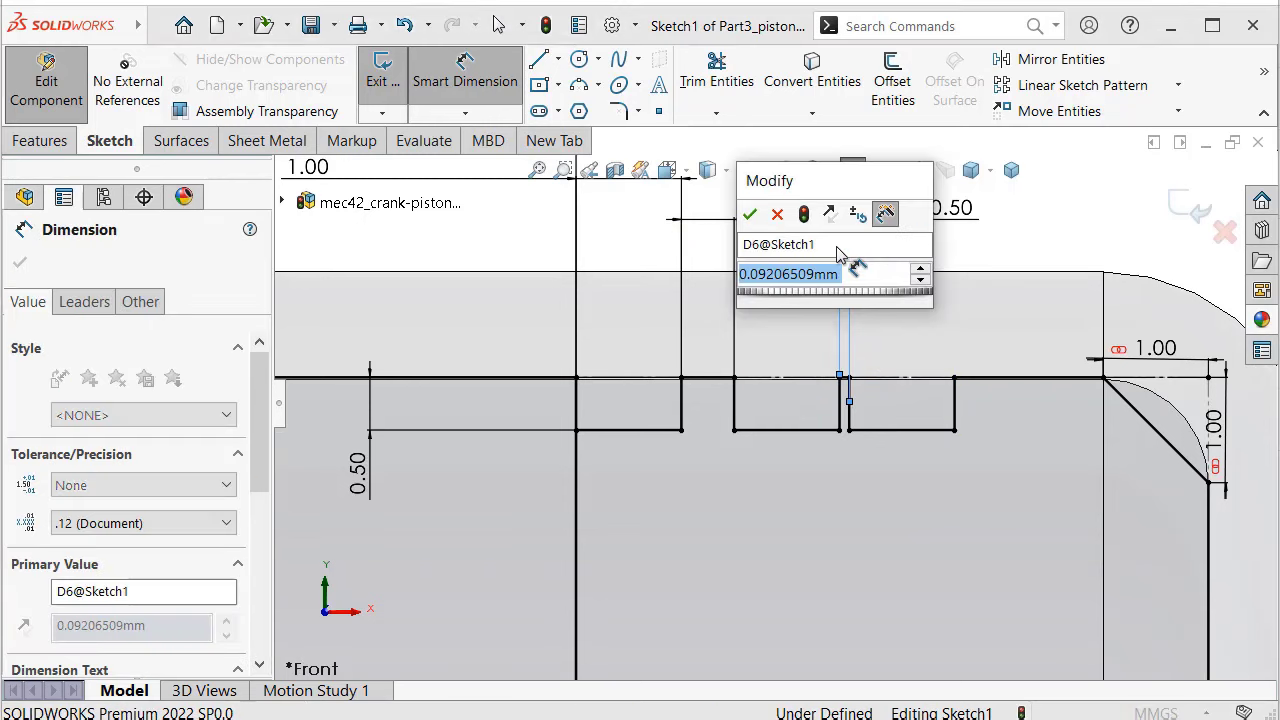
pyautogui.write('0.5')
pyautogui.press('Return')
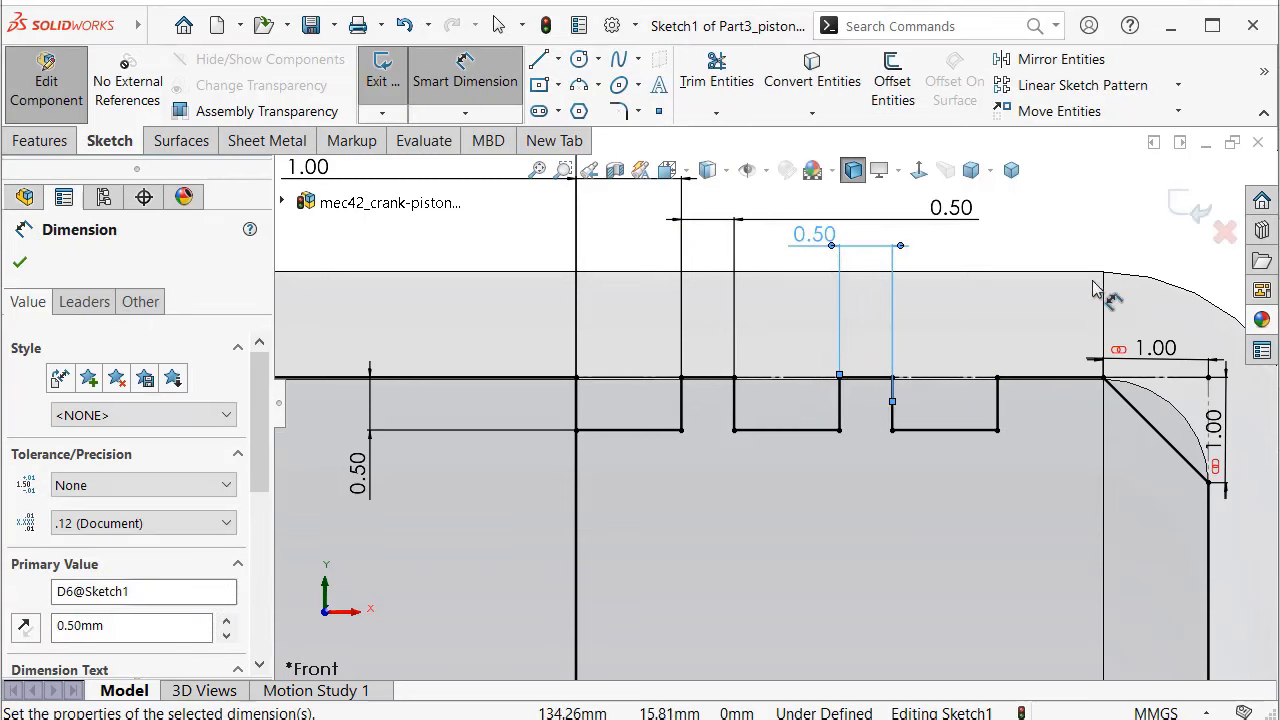
# Convert the long vertical line to construction geometry and zoom to fit the sketch
pyautogui.scroll(2, 1057, 277)
pyautogui.scroll(3, 1060, 266)
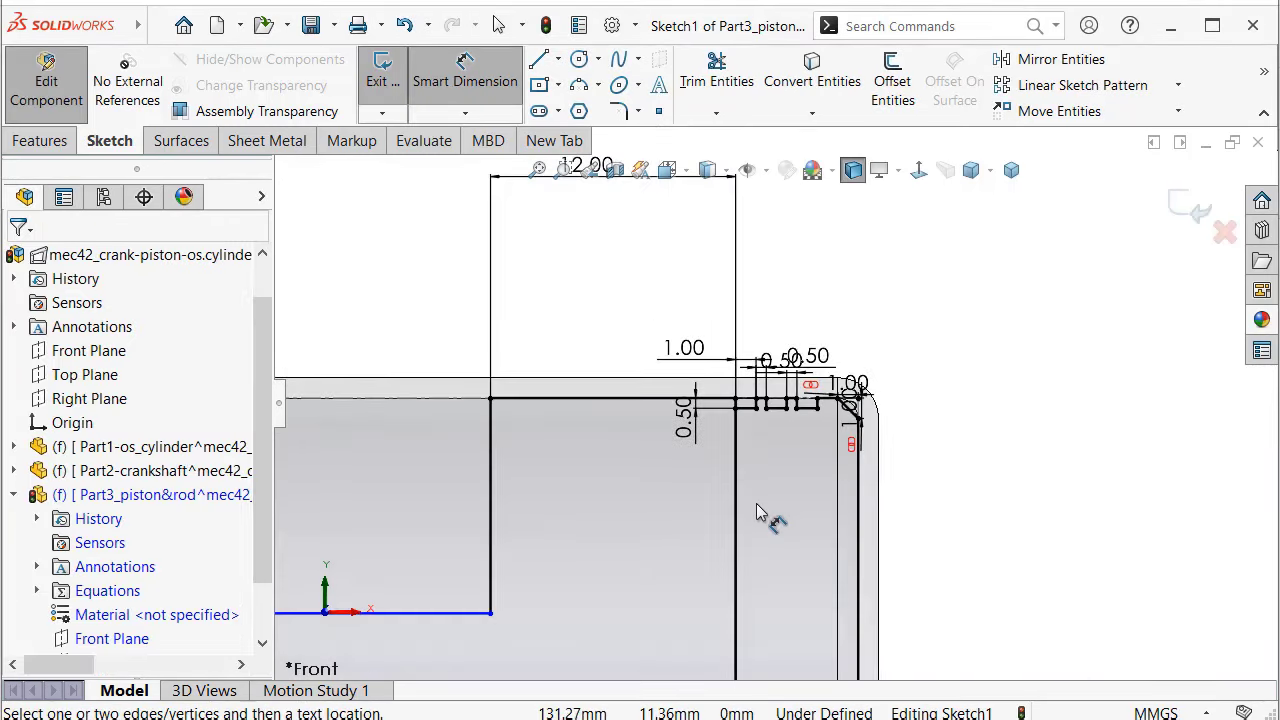
pyautogui.click(736, 505)
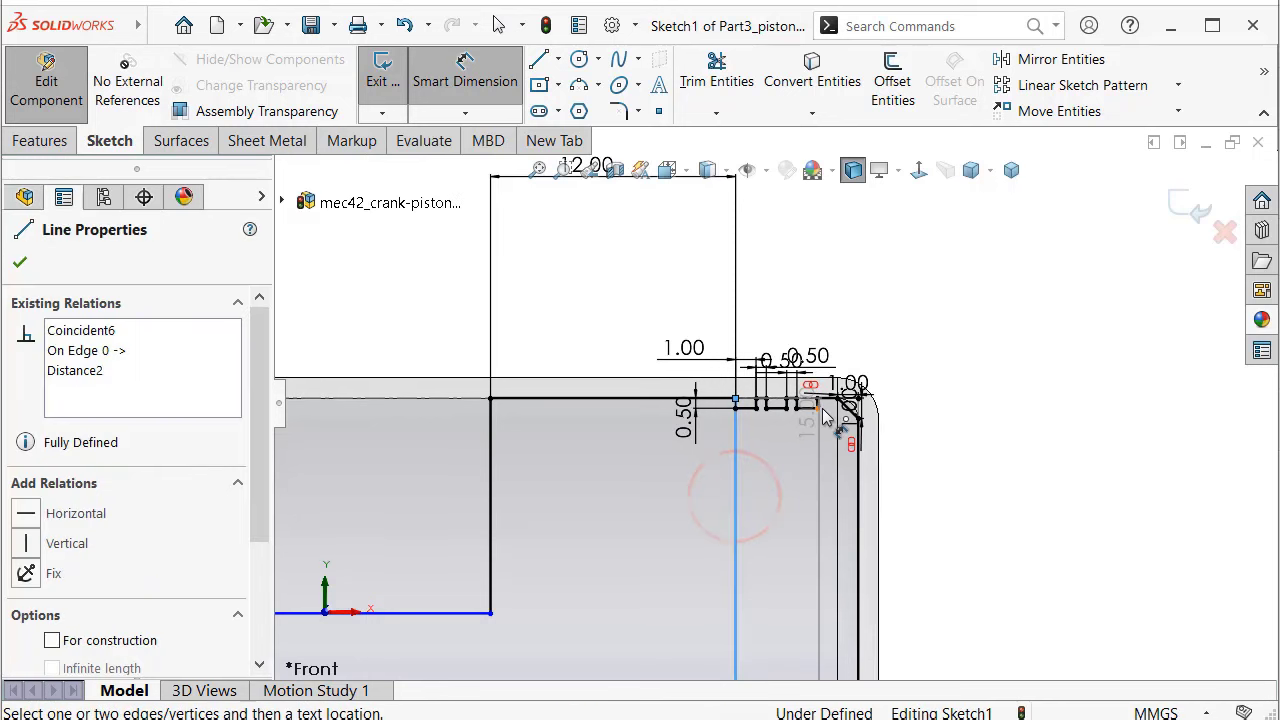
pyautogui.press('Escape')
pyautogui.click(737, 463)
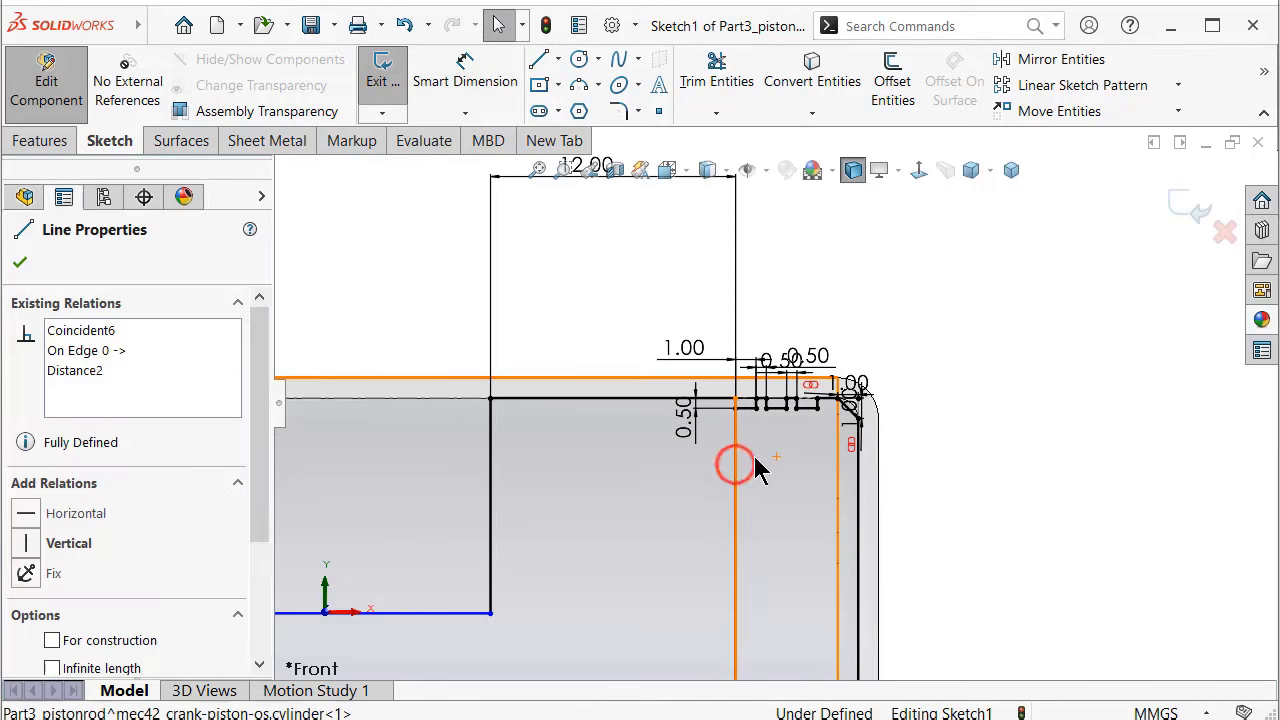
pyautogui.click(824, 410)
pyautogui.press('z')
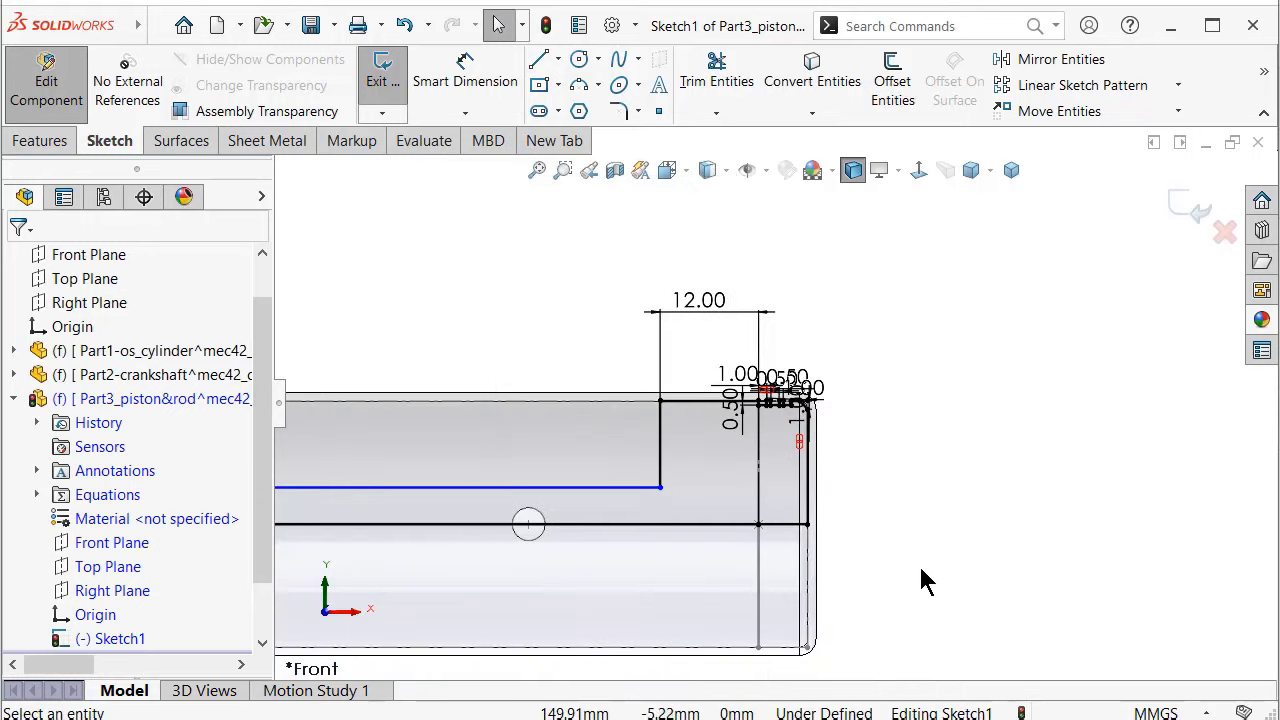
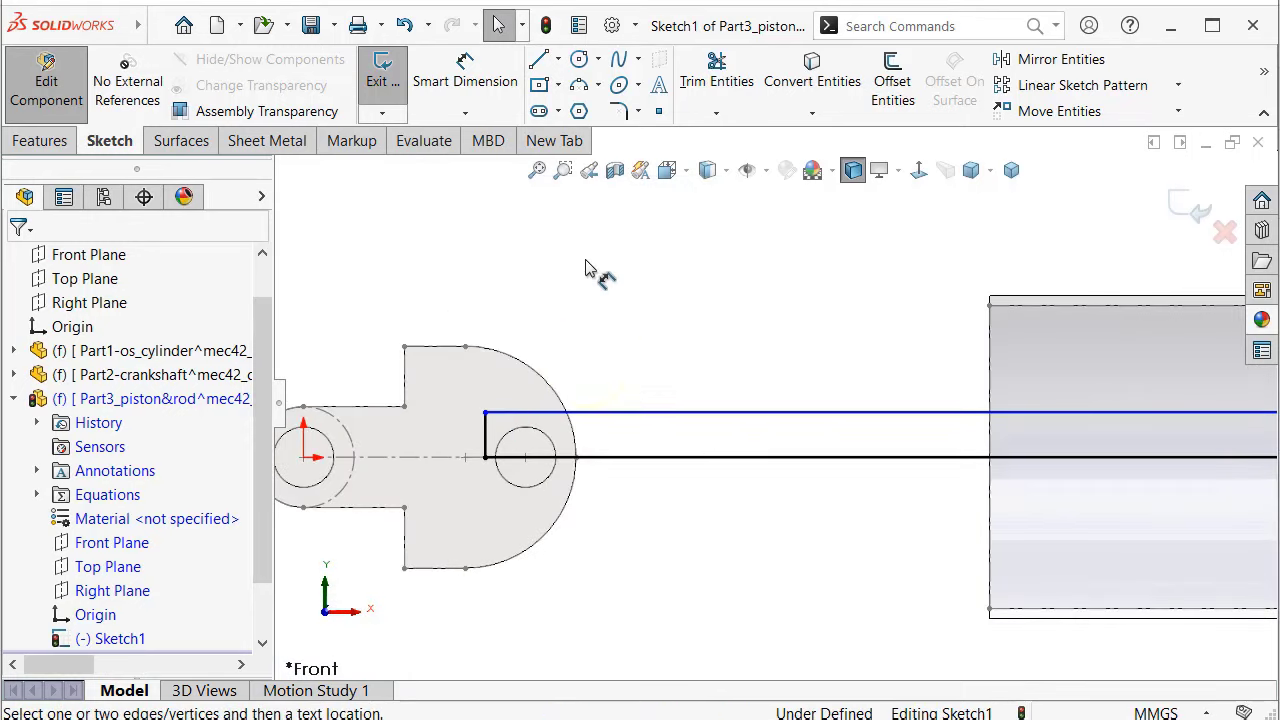
# Dimension the distance between the rod's two horizontal lines to 3.5 mm
pyautogui.click(522, 412)
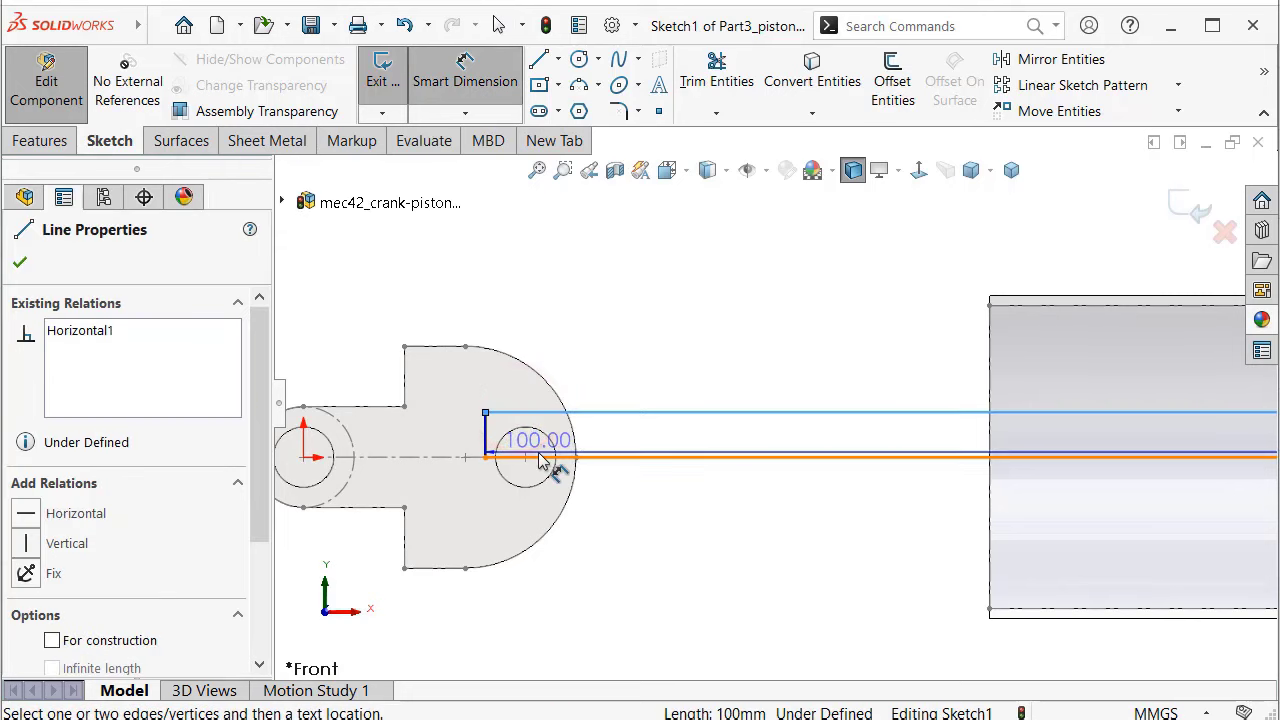
pyautogui.click(543, 457)
pyautogui.click(563, 350)
pyautogui.write('3.')
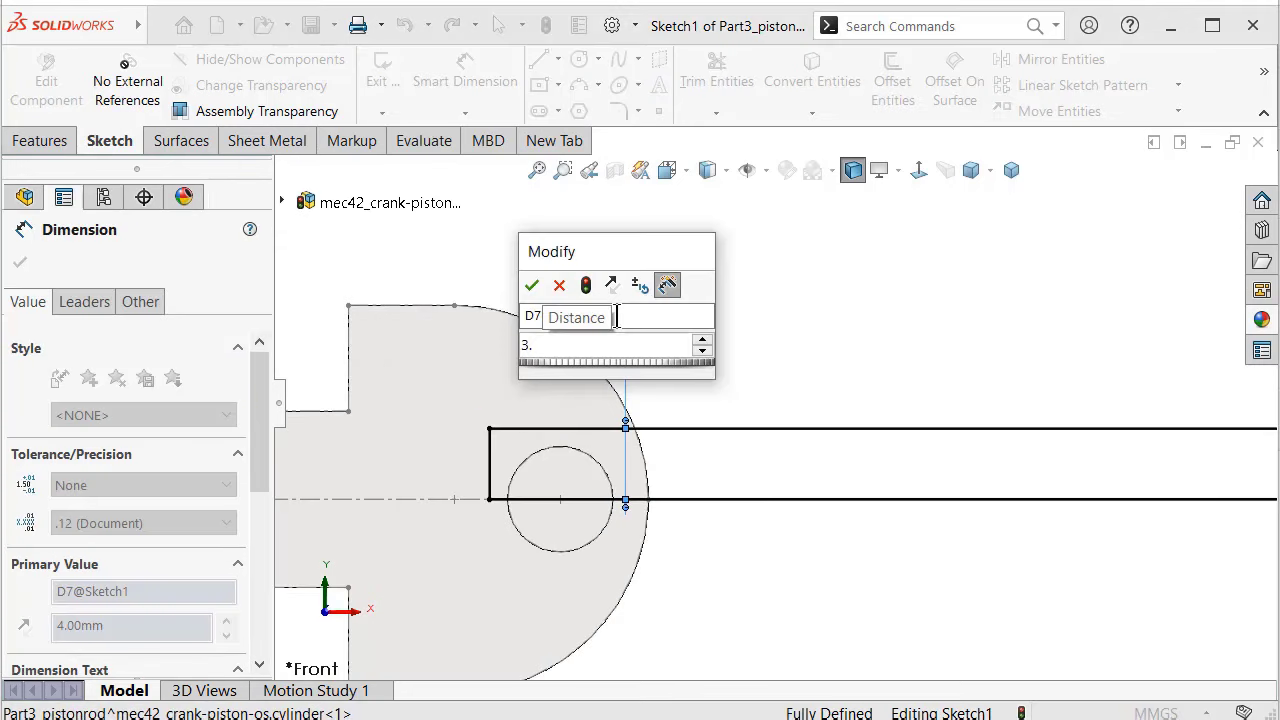
pyautogui.write('5')
pyautogui.press('Return')
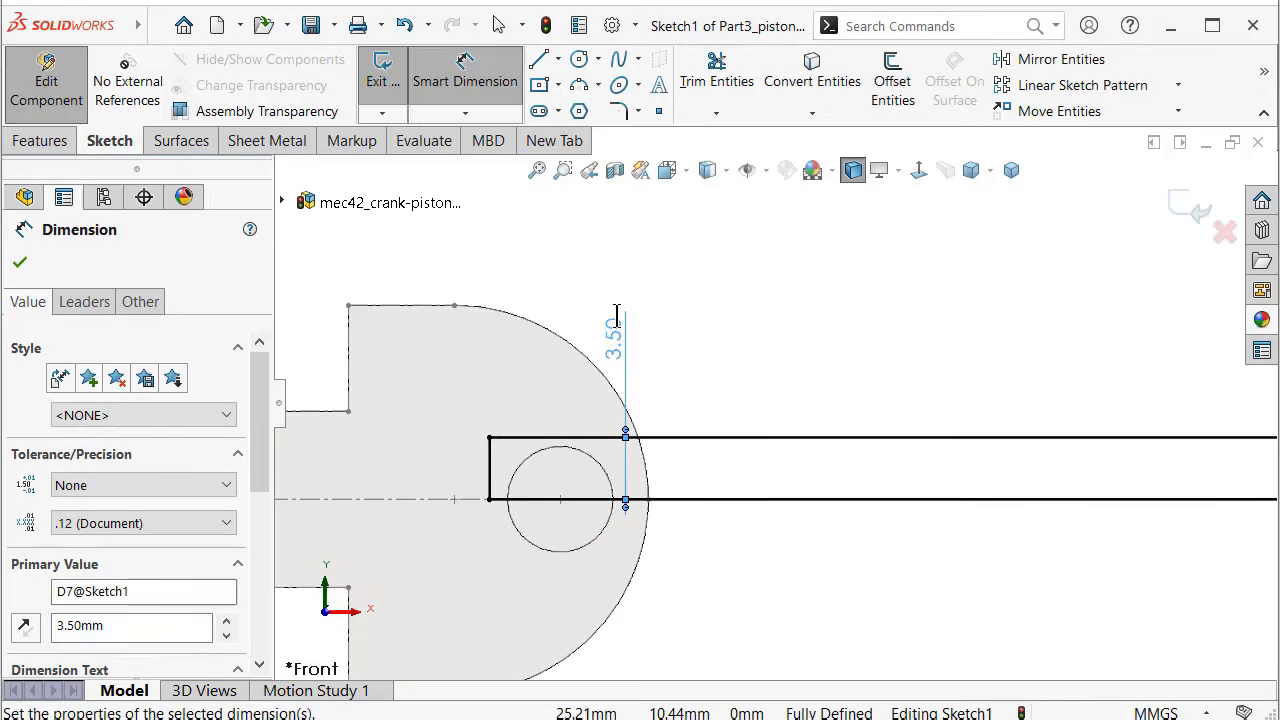
pyautogui.moveTo(651, 351); pyautogui.dragTo(666, 343)
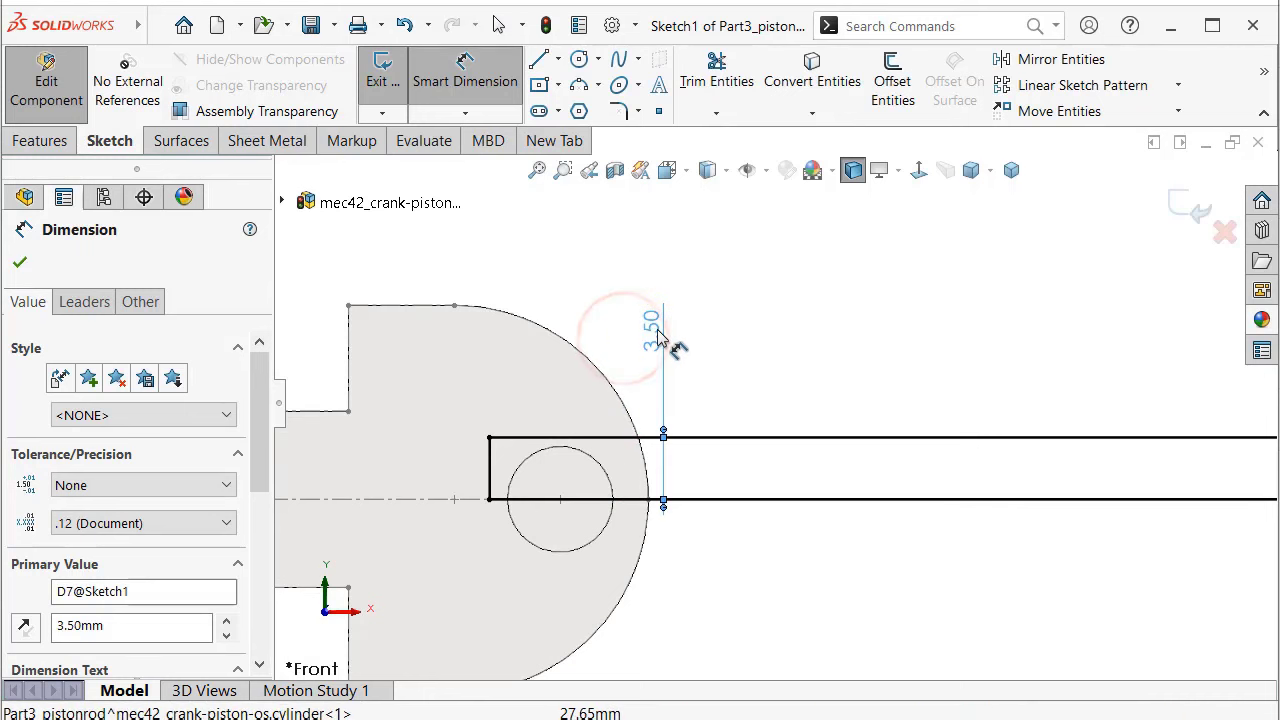
# Chamfer the rod's end corner by 1 mm with a sketch chamfer
pyautogui.click(638, 111)
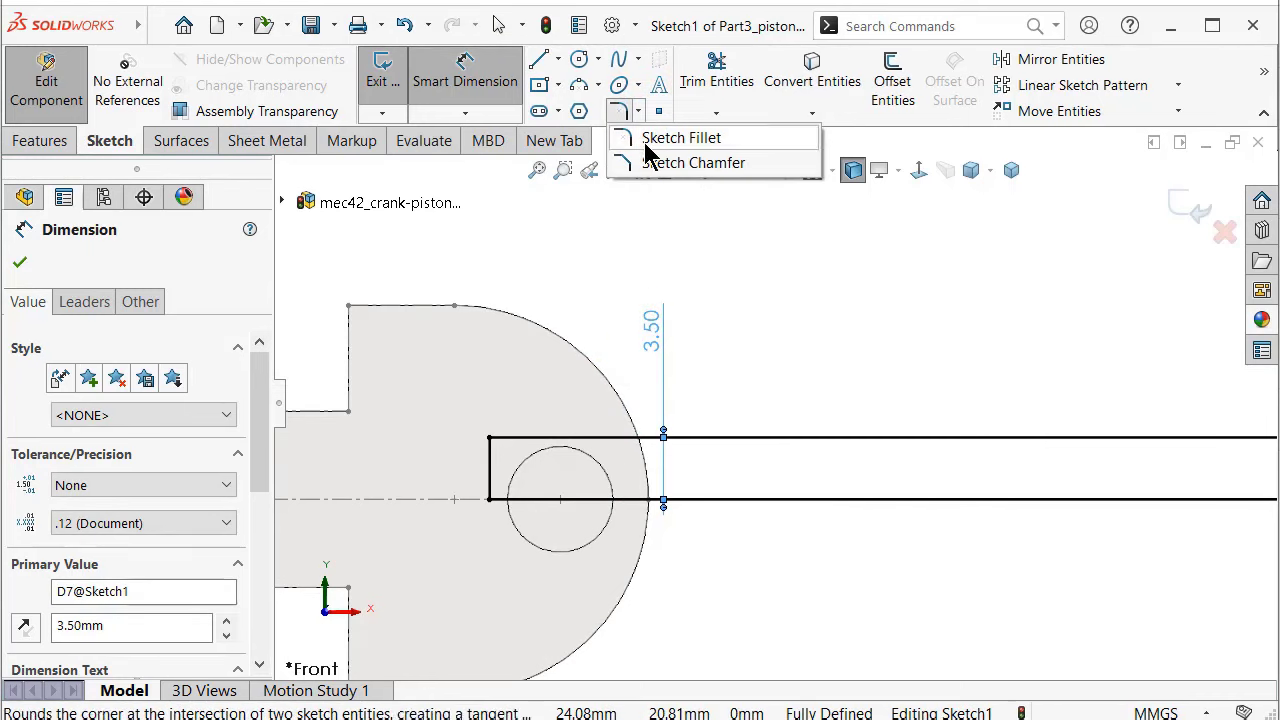
pyautogui.click(651, 163)
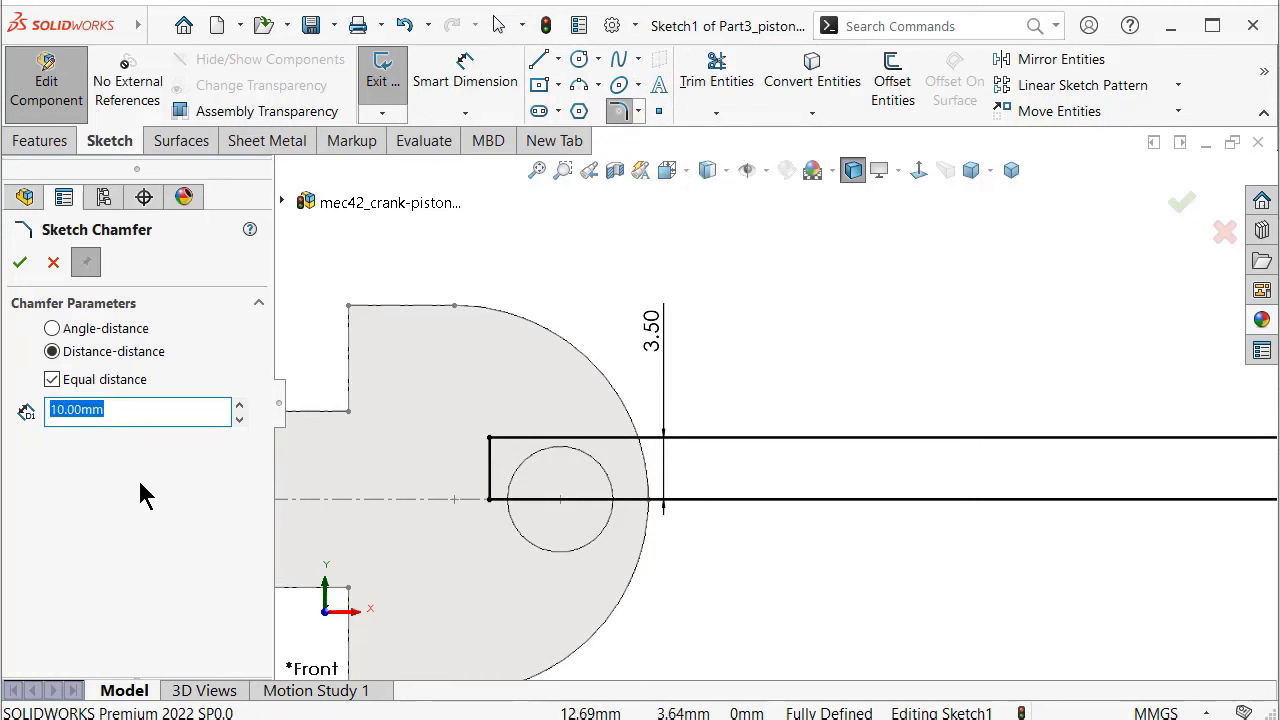
pyautogui.click(491, 439)
pyautogui.scroll(4, 785, 383)
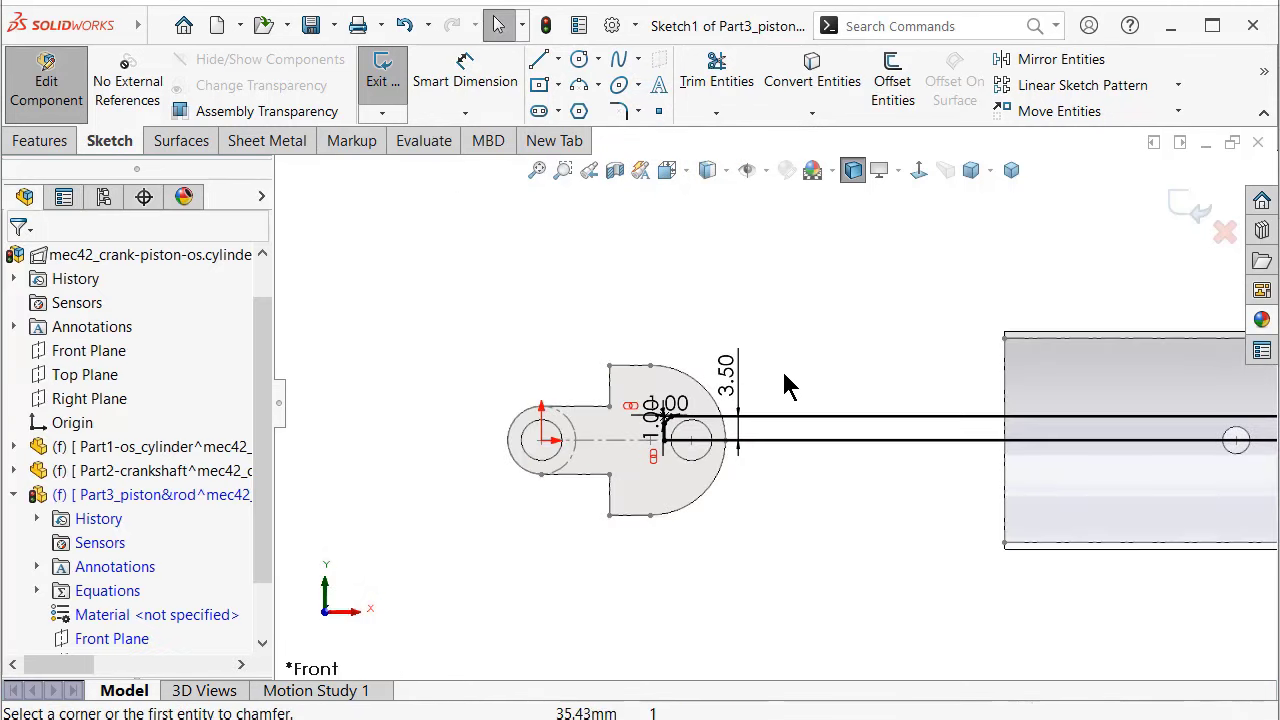
pyautogui.click(461, 248)
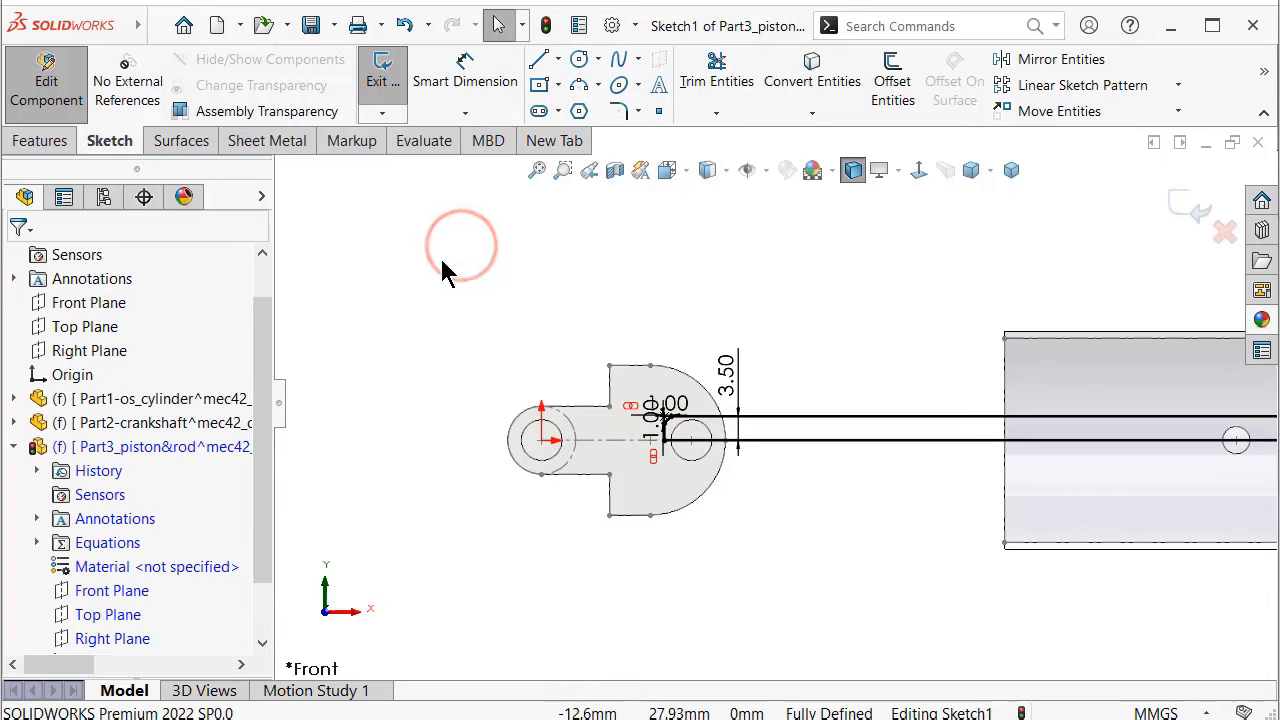
pyautogui.click(22, 142)
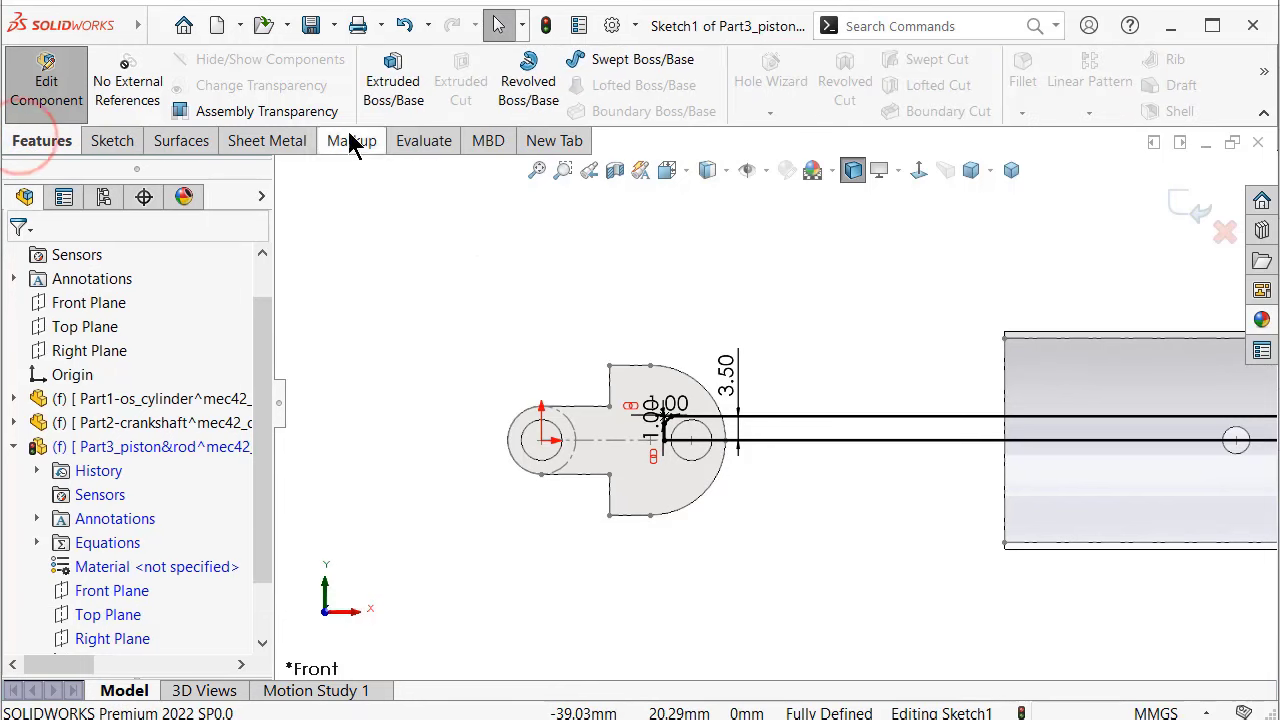
pyautogui.click(512, 82)
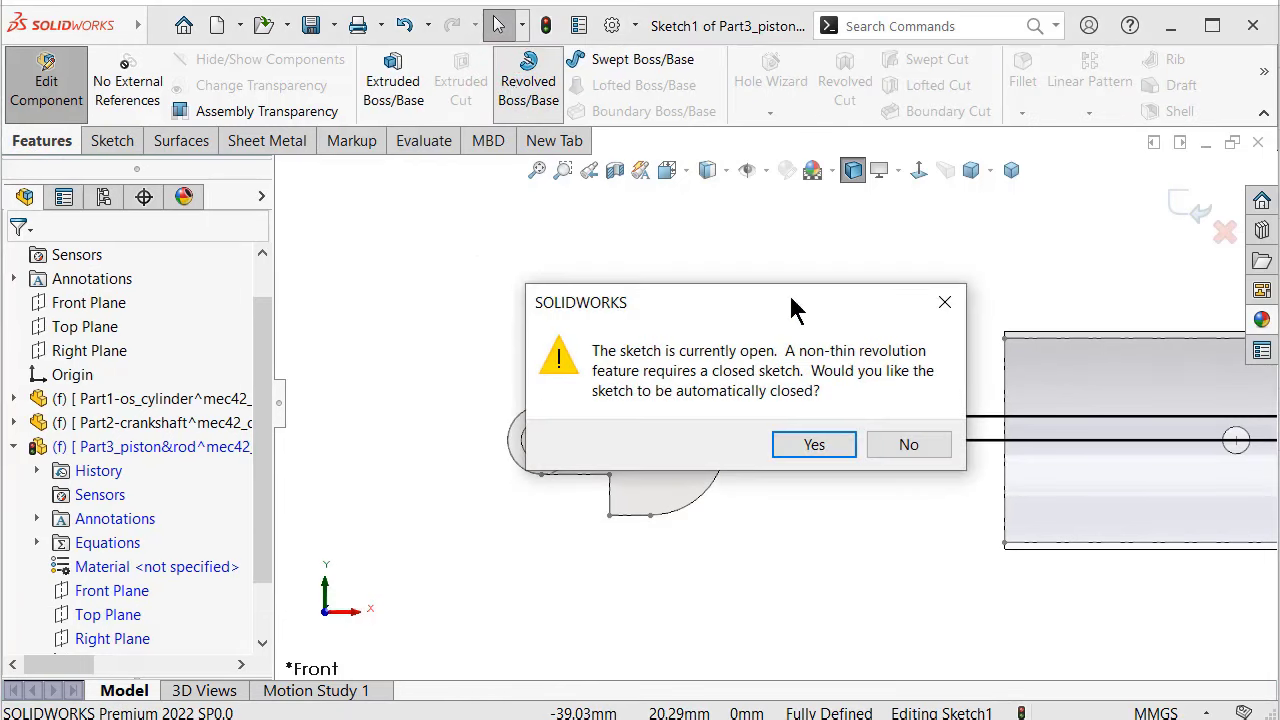
pyautogui.click(912, 445)
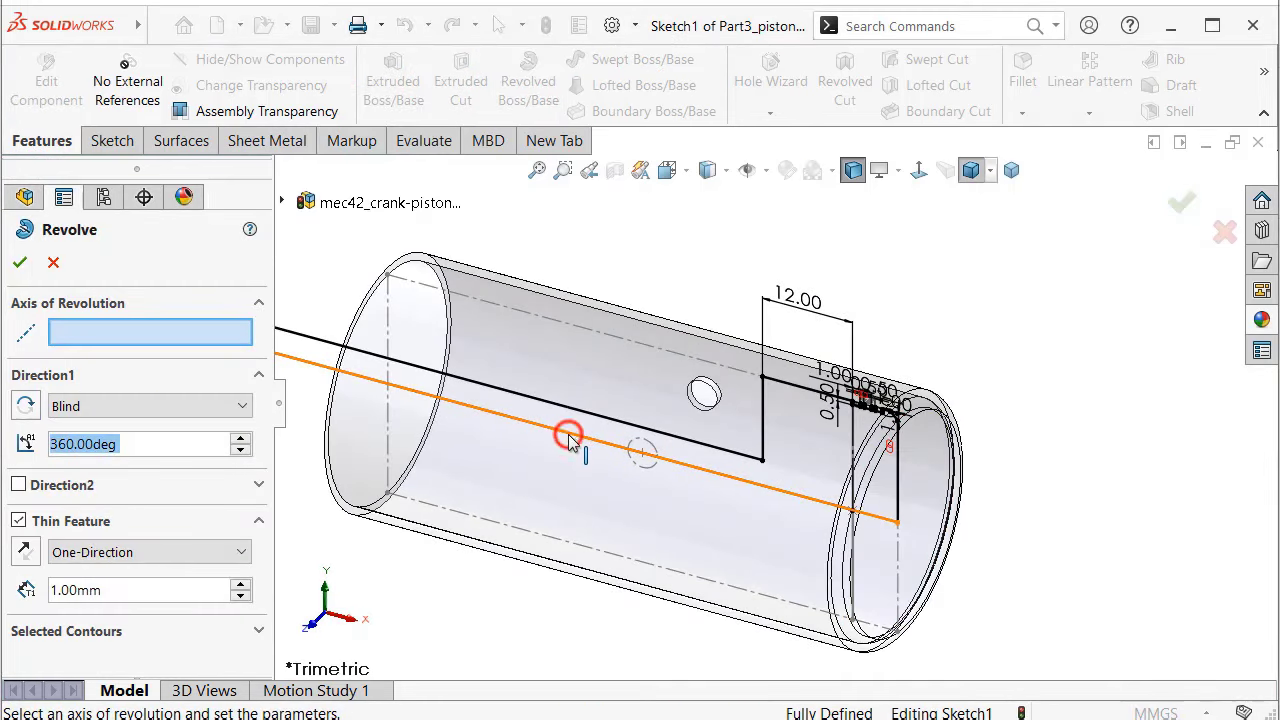
pyautogui.click(570, 443)
pyautogui.click(53, 262)
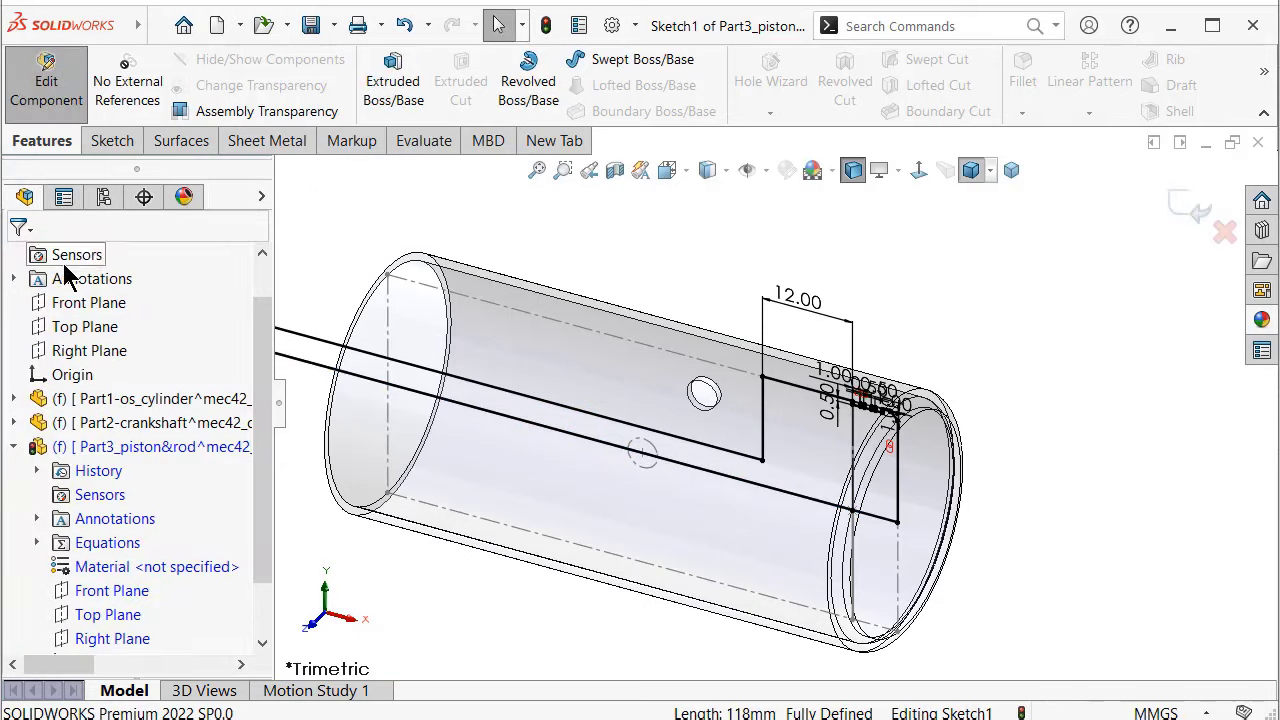
pyautogui.scroll(-4, 975, 405)
pyautogui.scroll(-4, 975, 400)
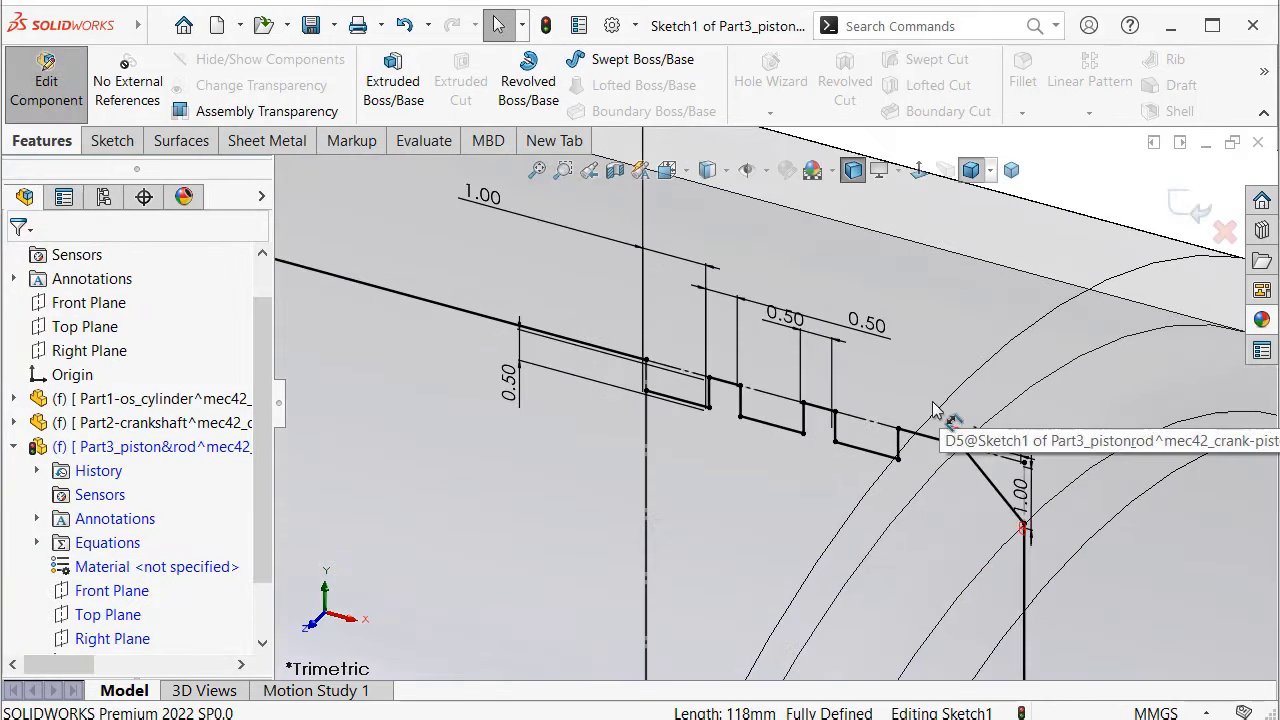
pyautogui.scroll(-3, 1048, 629)
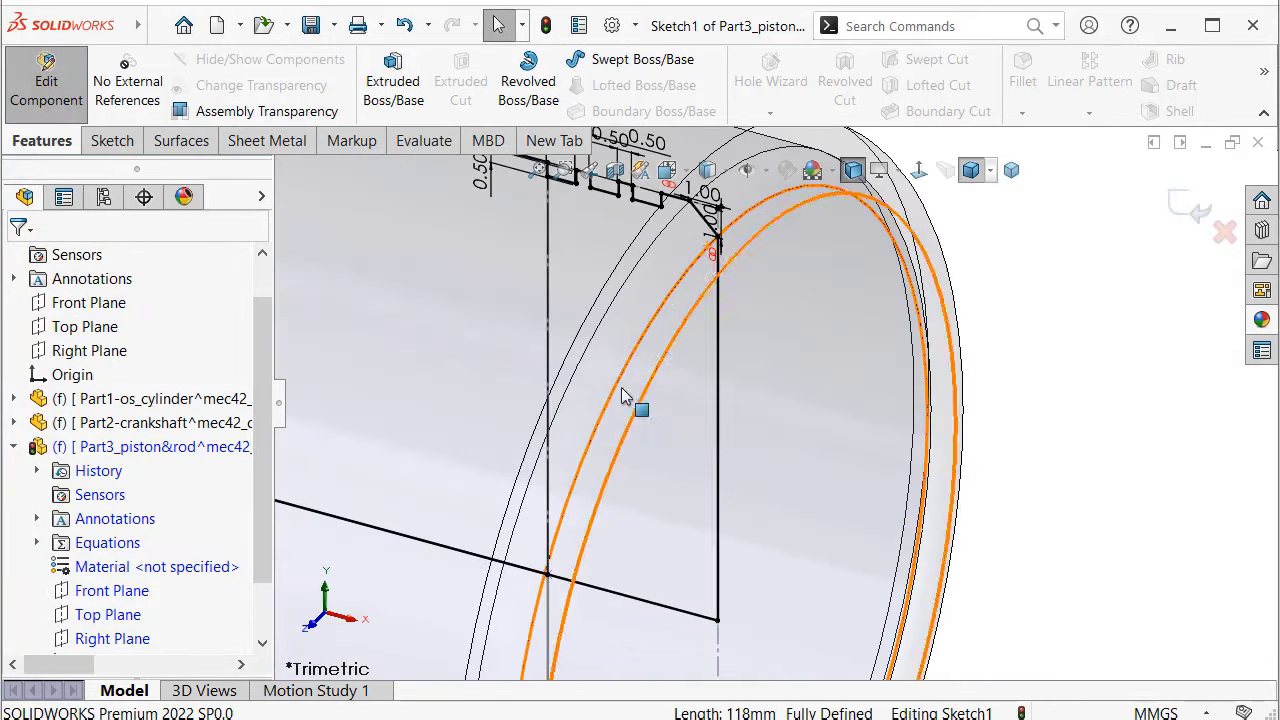
pyautogui.scroll(3, 618, 360)
pyautogui.scroll(-2, 616, 332)
pyautogui.scroll(-2, 616, 330)
pyautogui.scroll(-3, 920, 330)
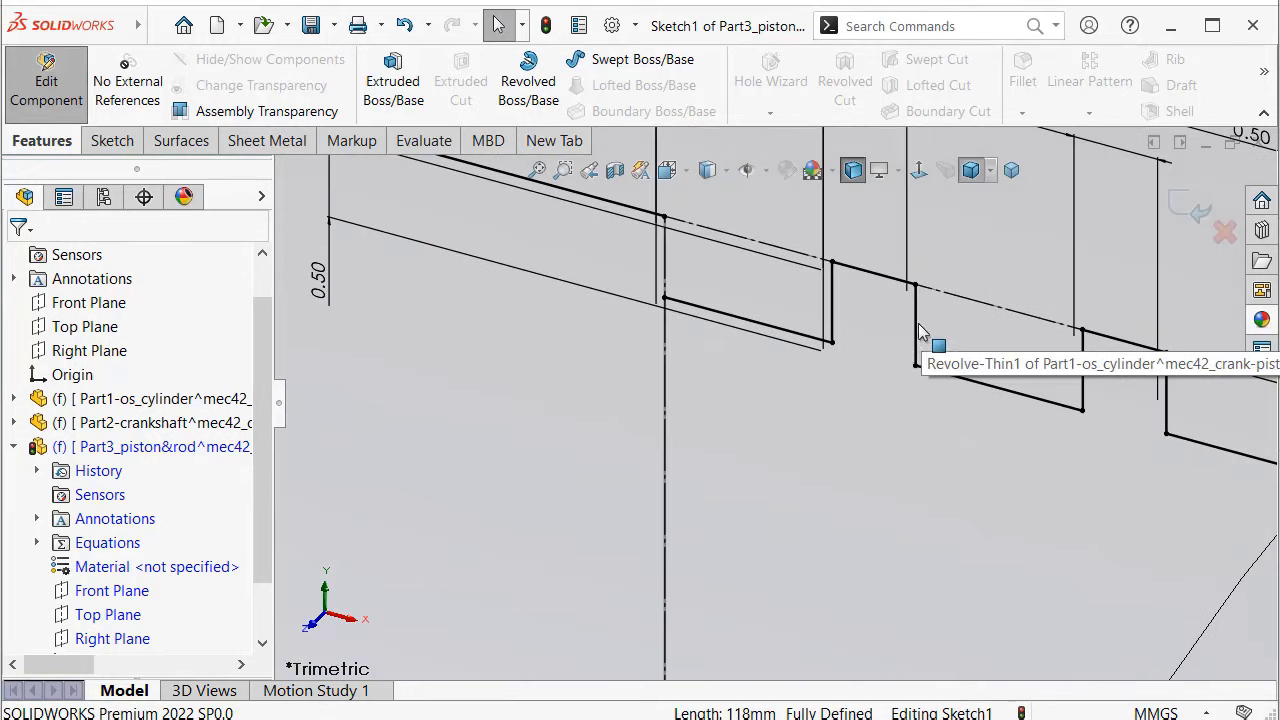
# Draw a vertical line closing the gap in the rod sketch
pyautogui.click(100, 145)
pyautogui.click(542, 58)
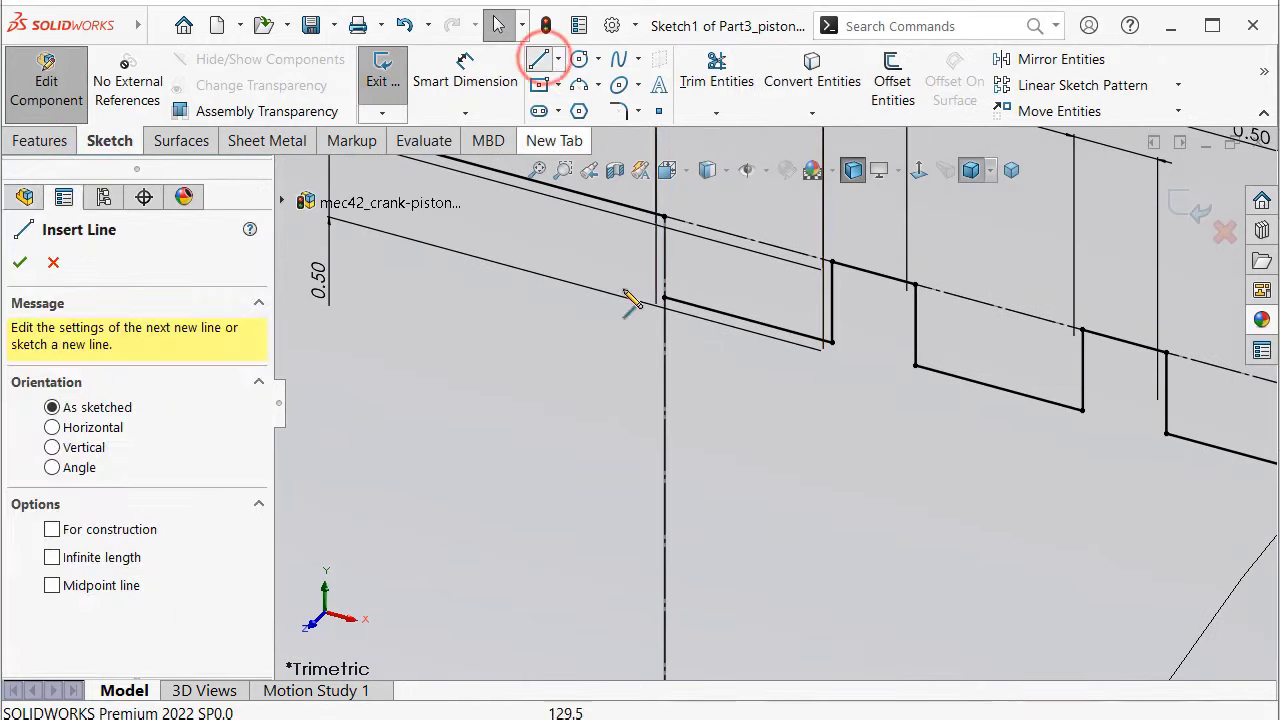
pyautogui.click(665, 217)
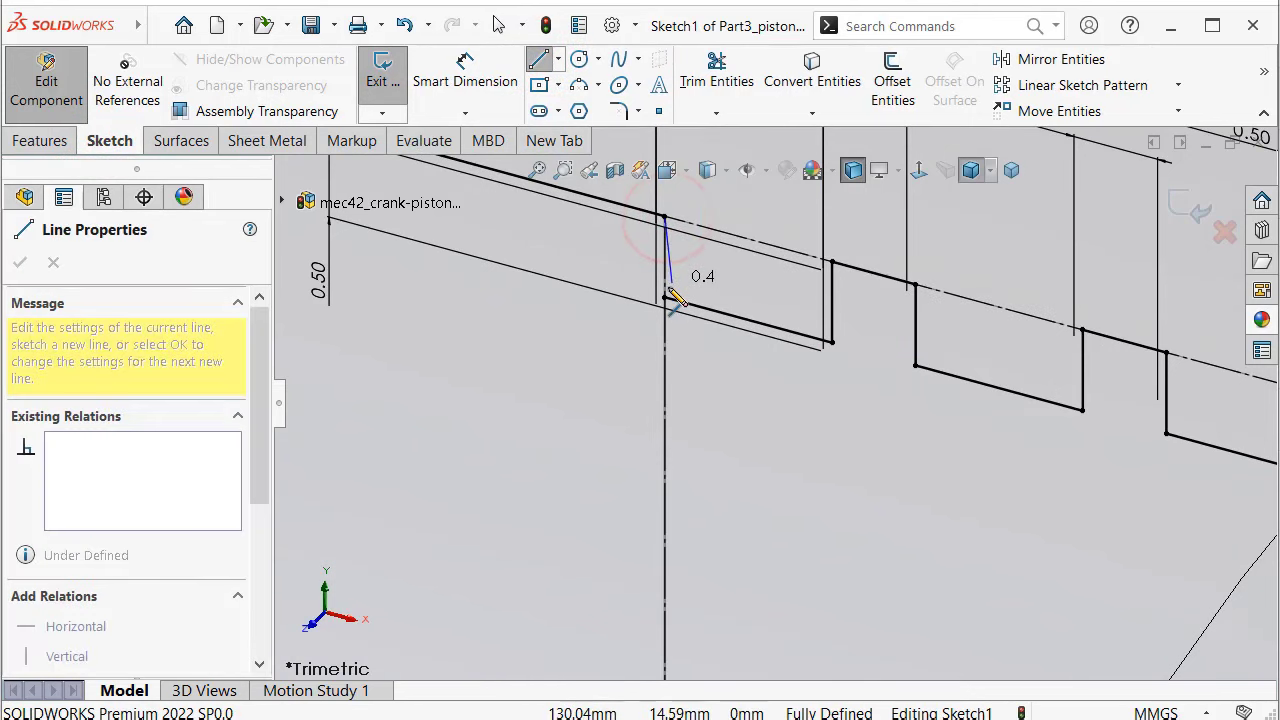
pyautogui.click(665, 297)
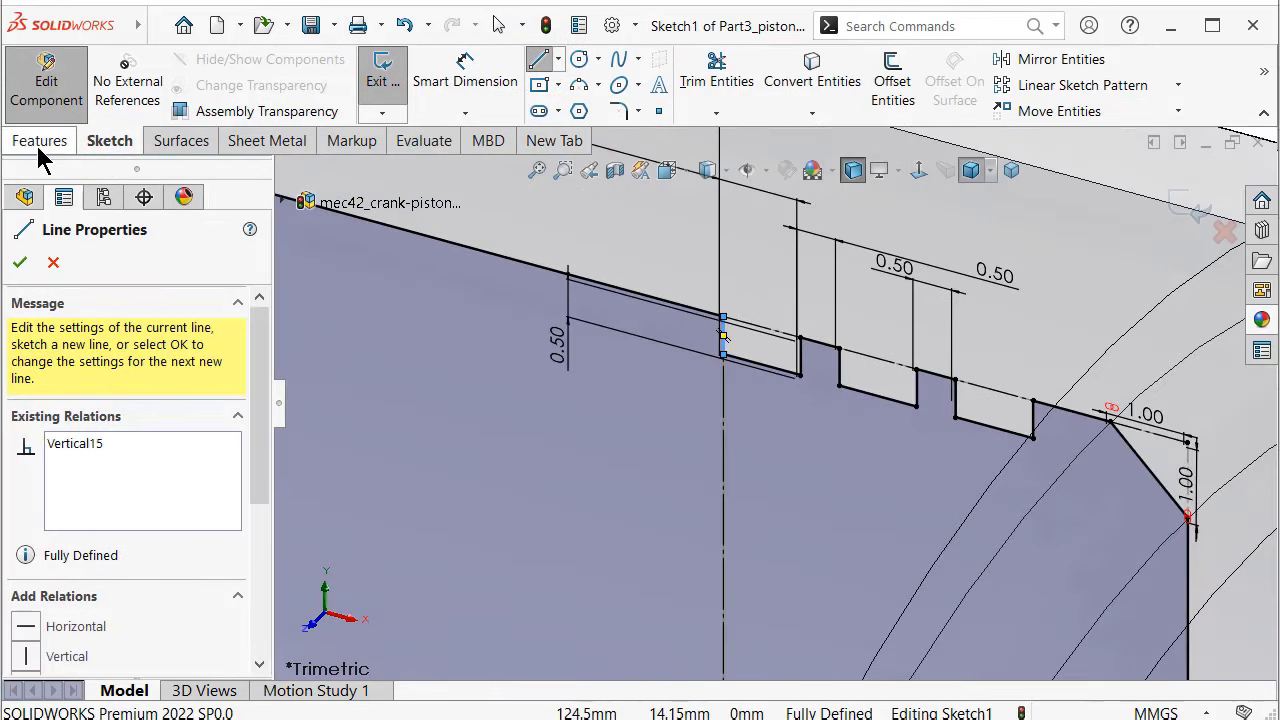
# Revolve the closed sketch 360° about the rod's bottom edge (Line4) into a solid
pyautogui.click(41, 141)
pyautogui.click(528, 88)
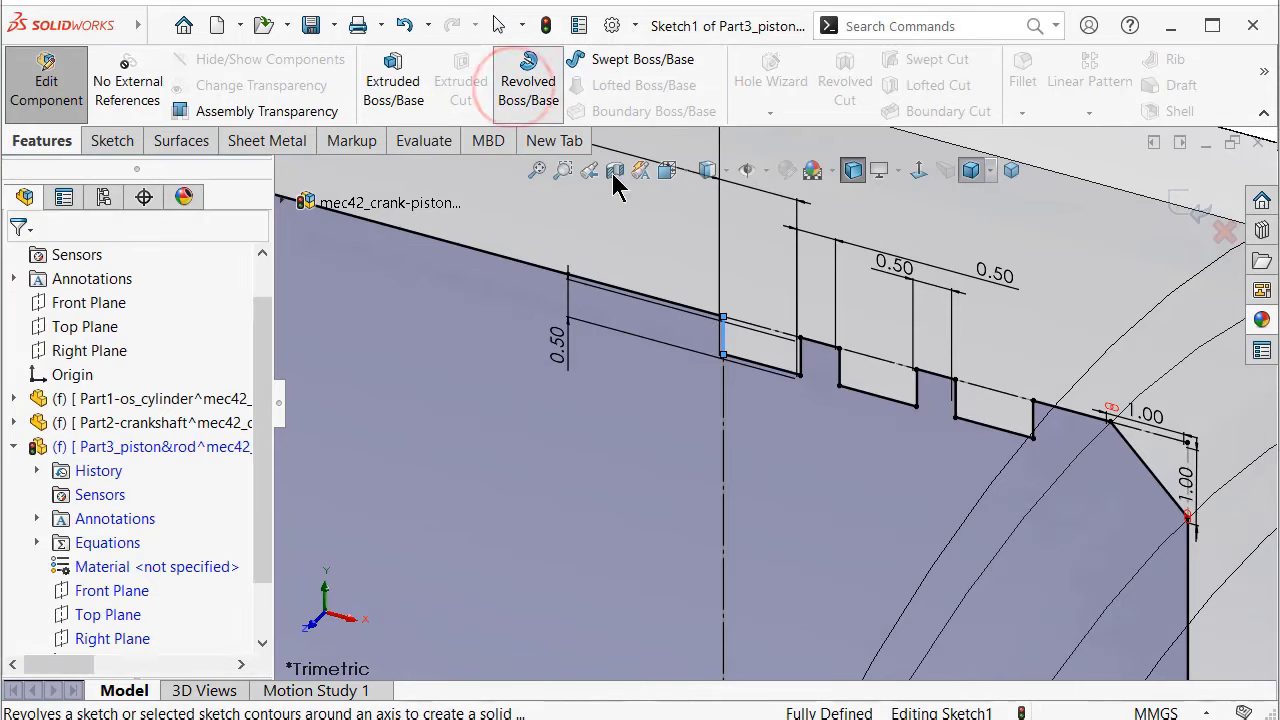
pyautogui.scroll(2, 520, 428)
pyautogui.scroll(3, 520, 540)
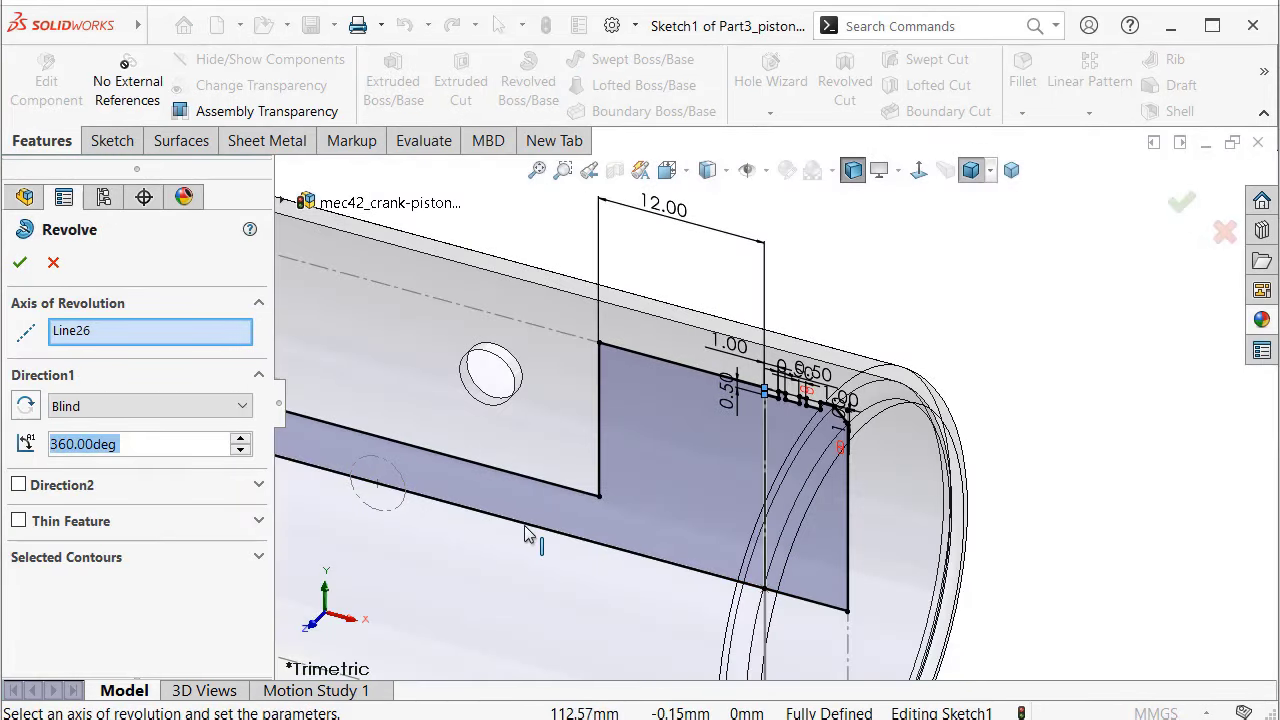
pyautogui.click(527, 536)
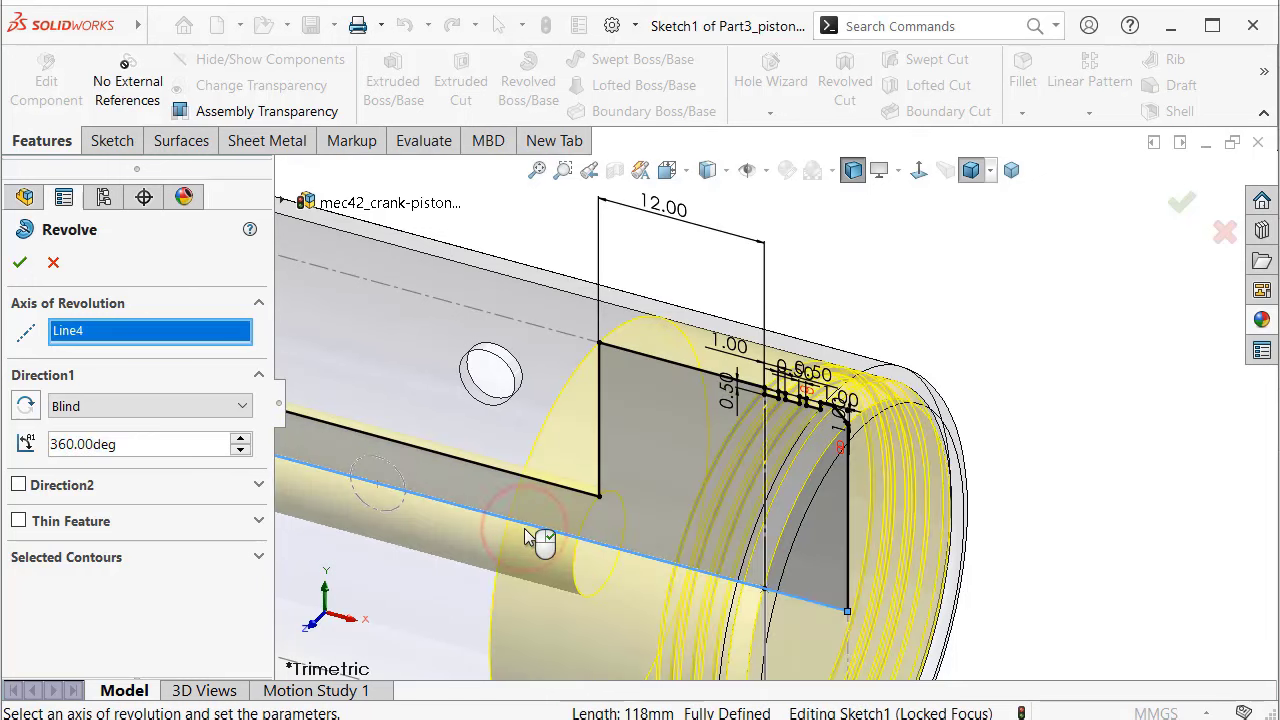
pyautogui.rightClick(524, 528)
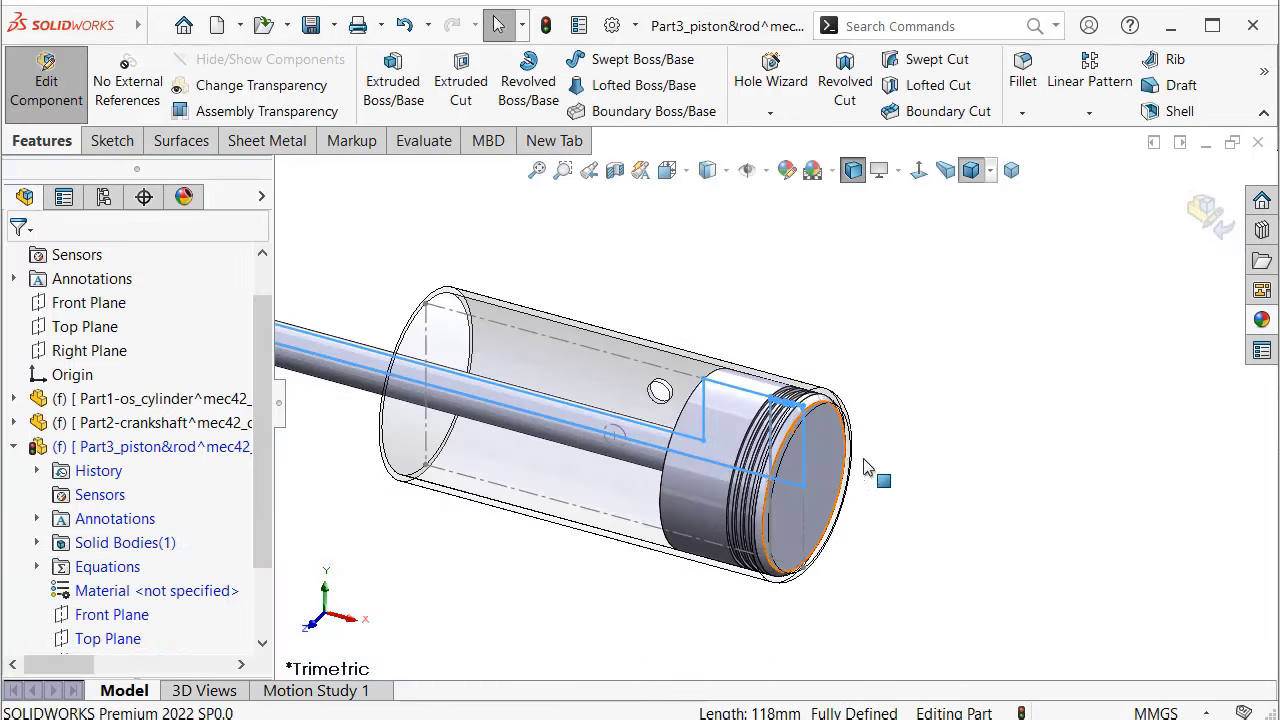
pyautogui.moveTo(731, 438)
pyautogui.mouseDown(button='middle')
pyautogui.moveTo(748, 466)
pyautogui.moveTo(737, 503)
pyautogui.moveTo(697, 472)
pyautogui.mouseUp(button='middle')
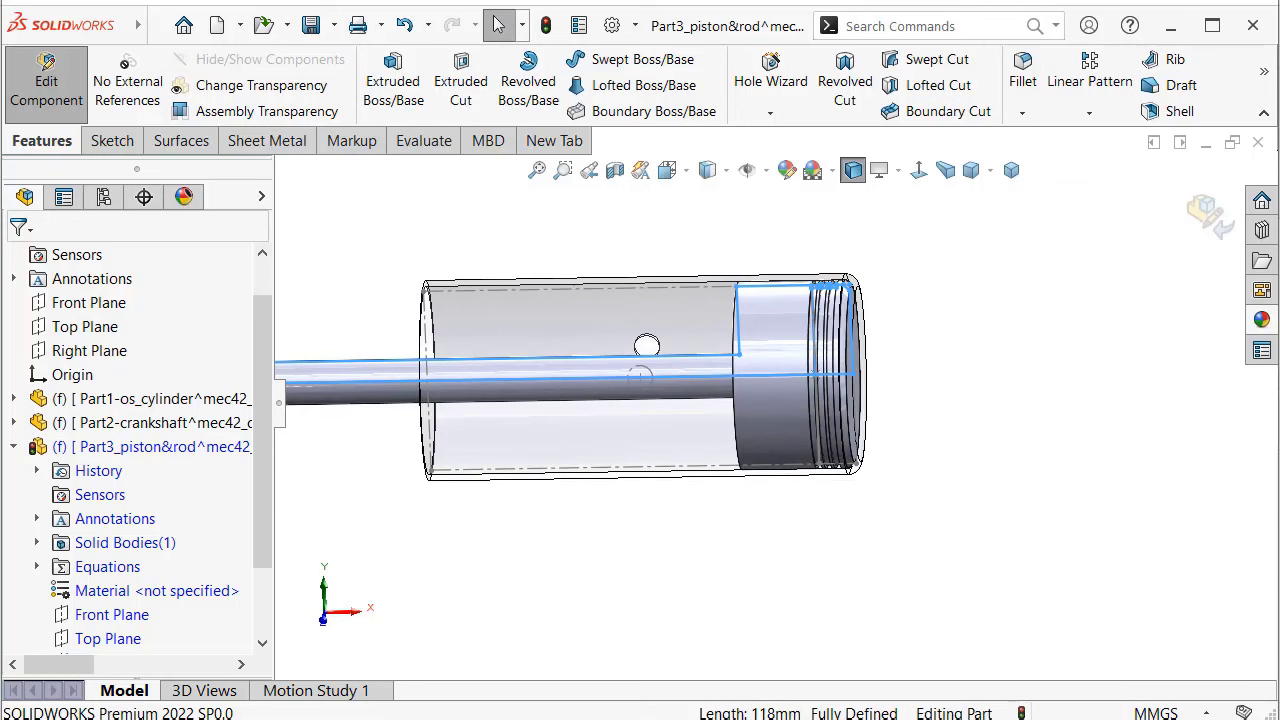
pyautogui.keyDown('ctrl'); pyautogui.moveTo(545, 265); pyautogui.dragTo(1000, 320, button='middle'); pyautogui.keyUp('ctrl')
# Sketch a small circle on the rod end's axis on the Front Plane
pyautogui.click(806, 305)
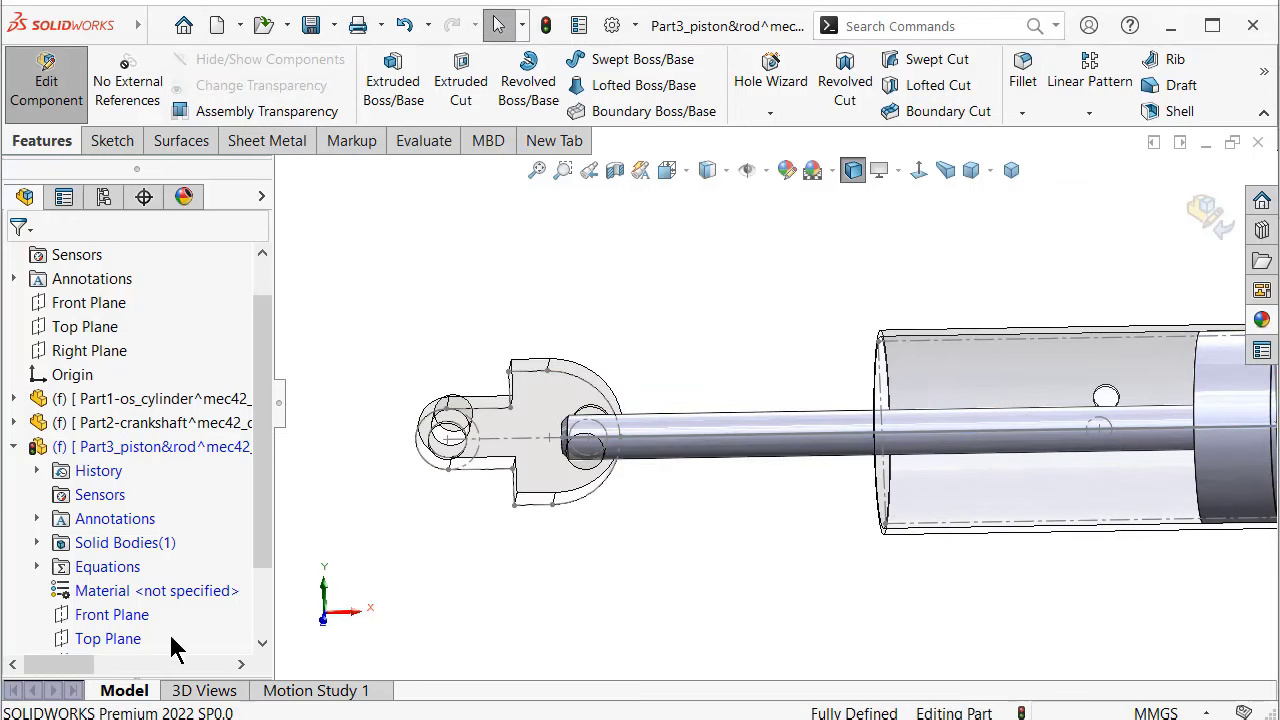
pyautogui.click(106, 613)
pyautogui.click(116, 582)
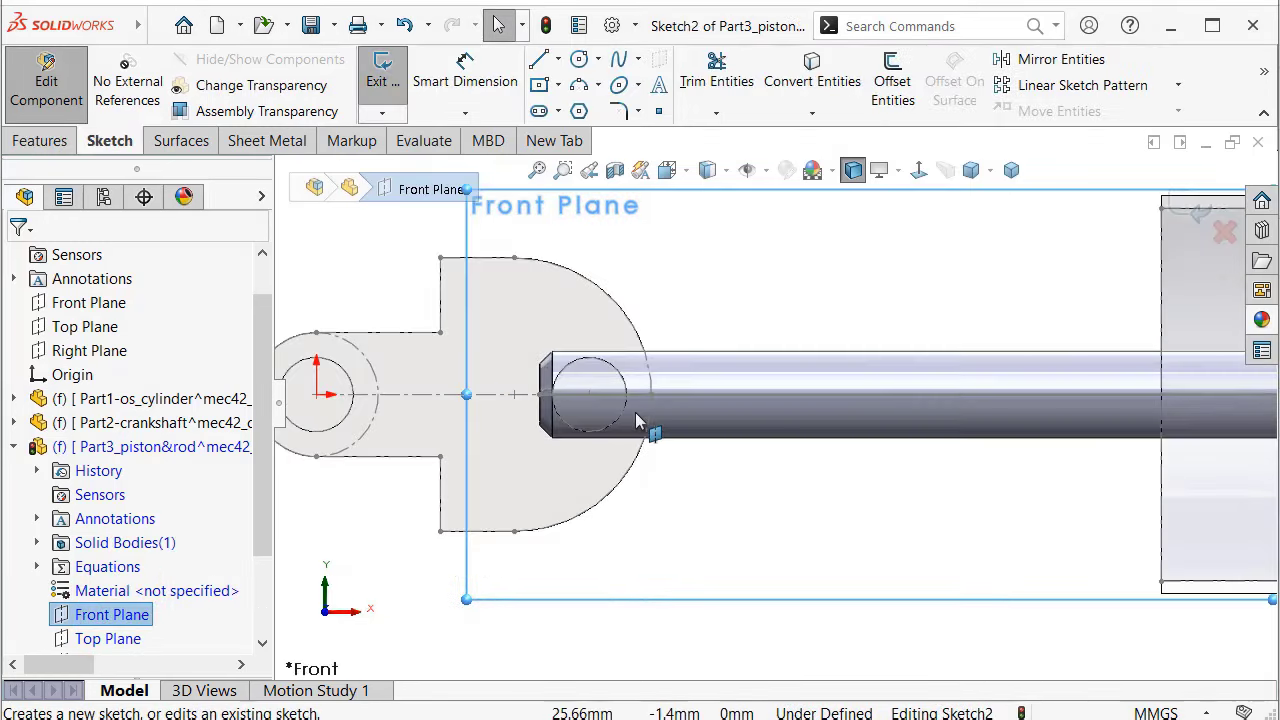
pyautogui.scroll(-3, 640, 415)
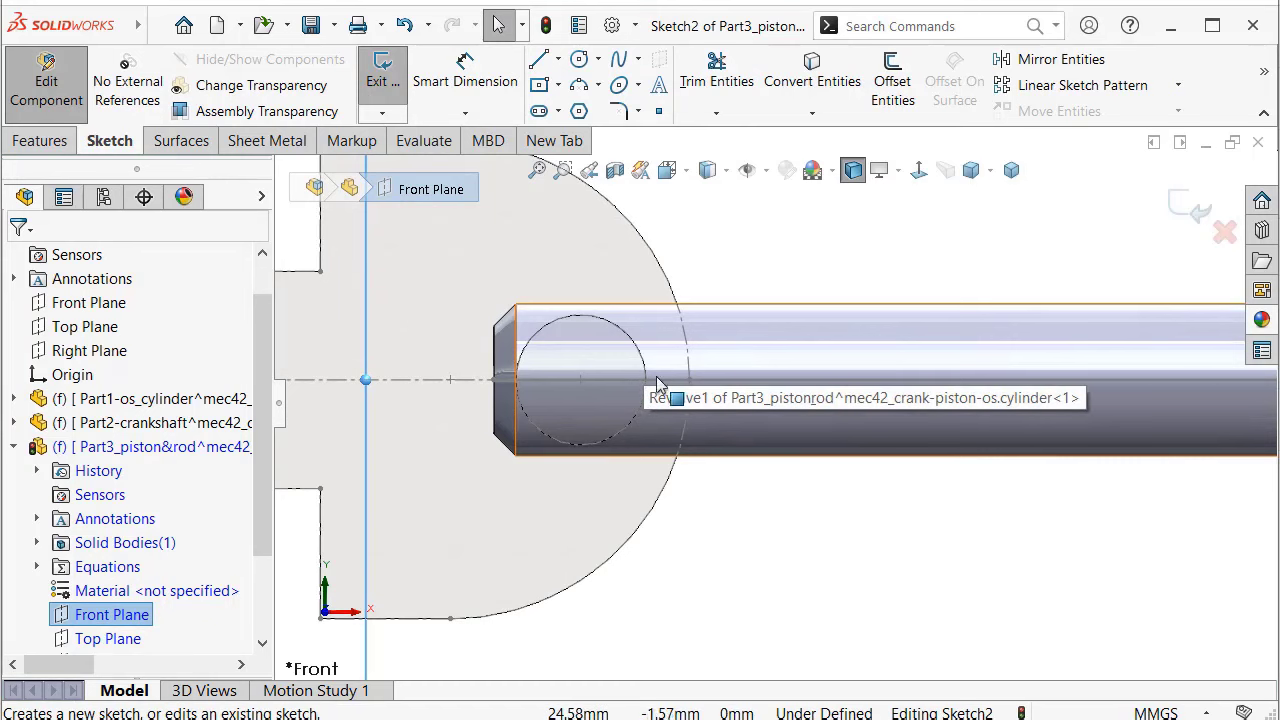
pyautogui.scroll(3, 658, 383)
pyautogui.moveTo(709, 320); pyautogui.dragTo(678, 395, button='middle')
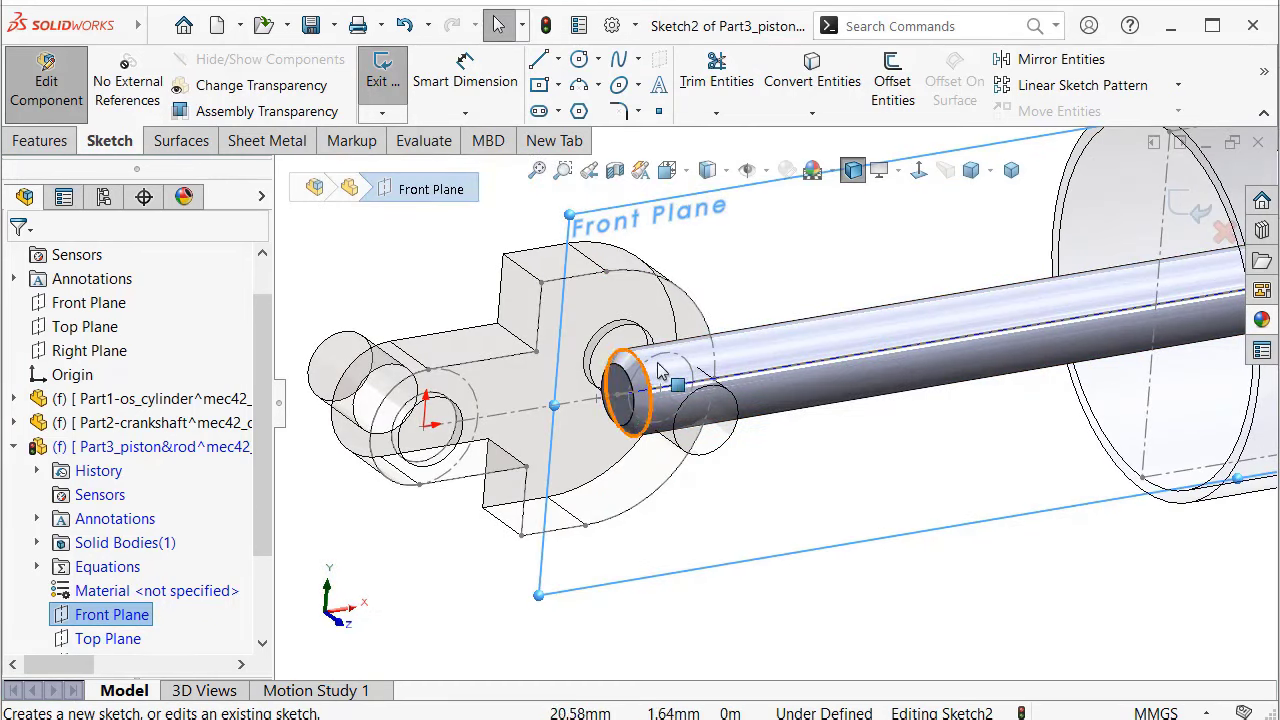
pyautogui.click(914, 175)
pyautogui.scroll(-3, 738, 362)
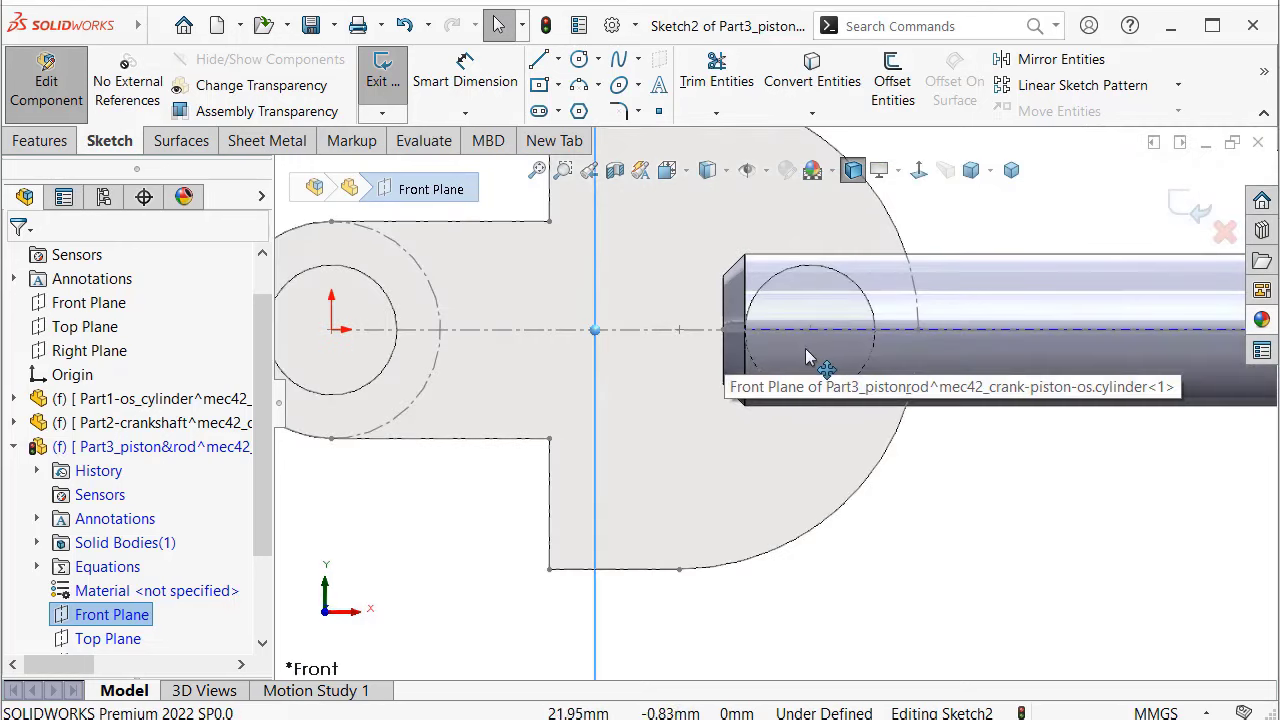
pyautogui.click(578, 58)
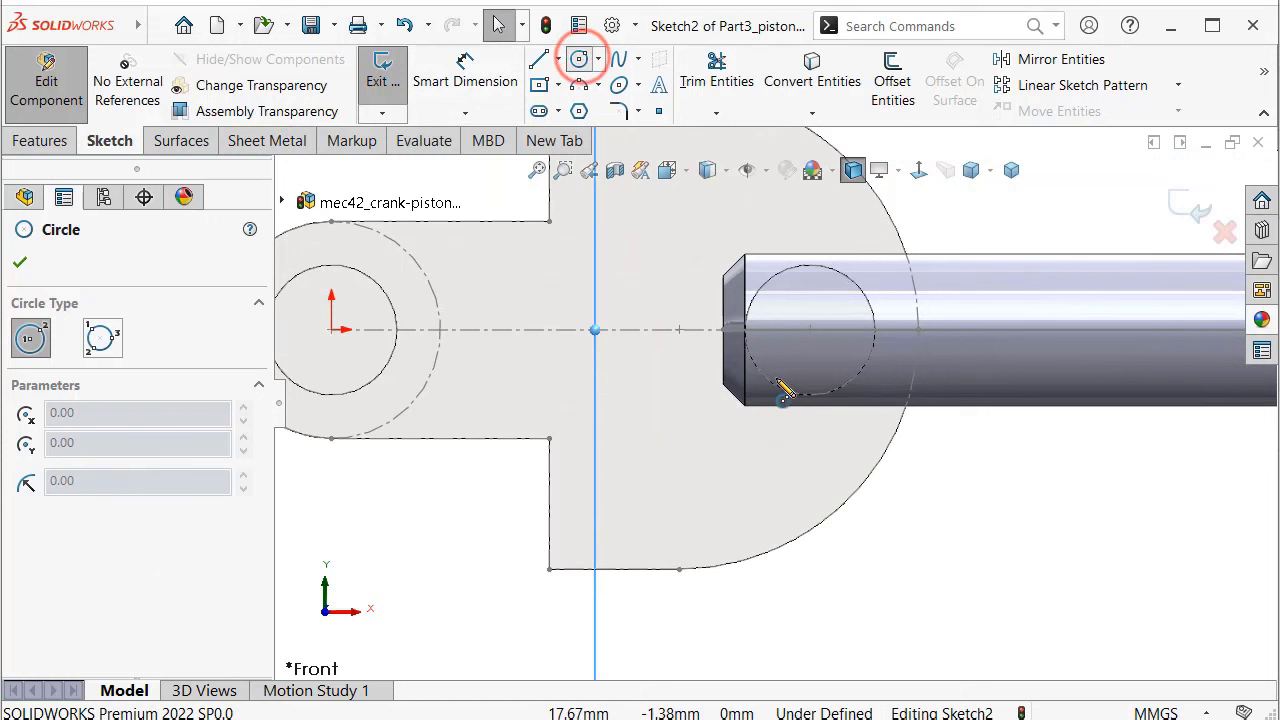
pyautogui.click(810, 329)
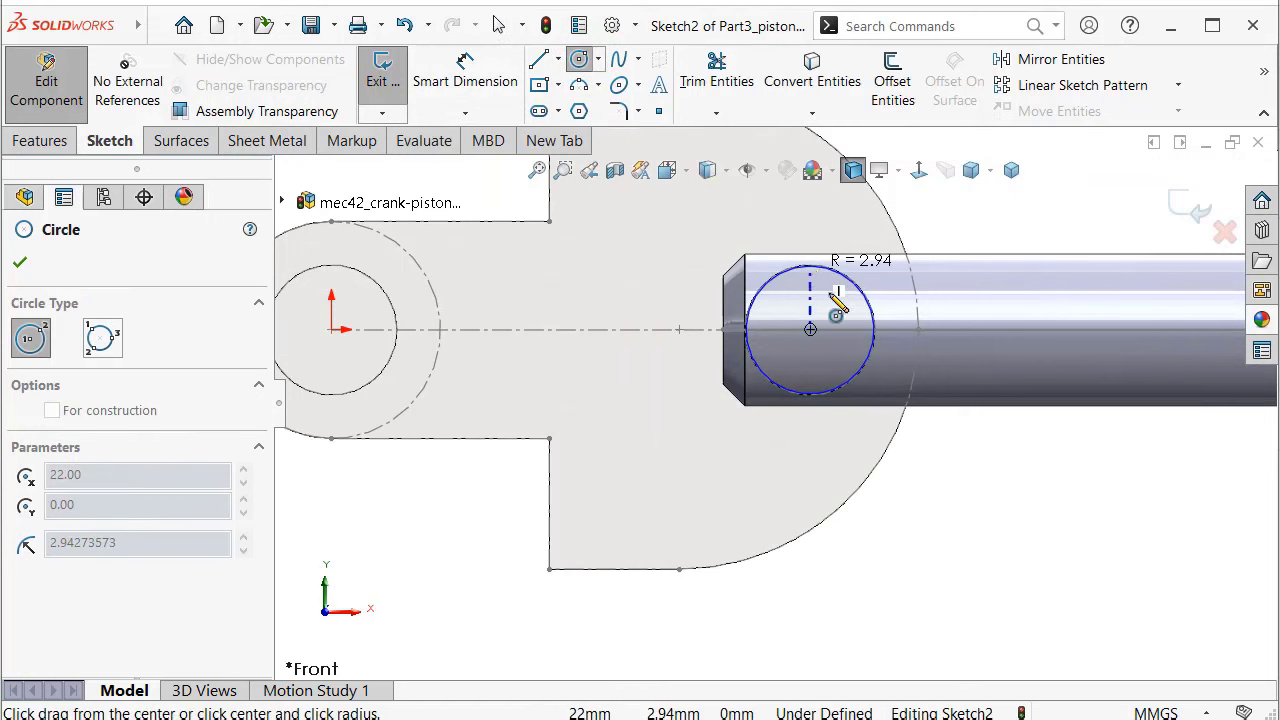
pyautogui.click(876, 371)
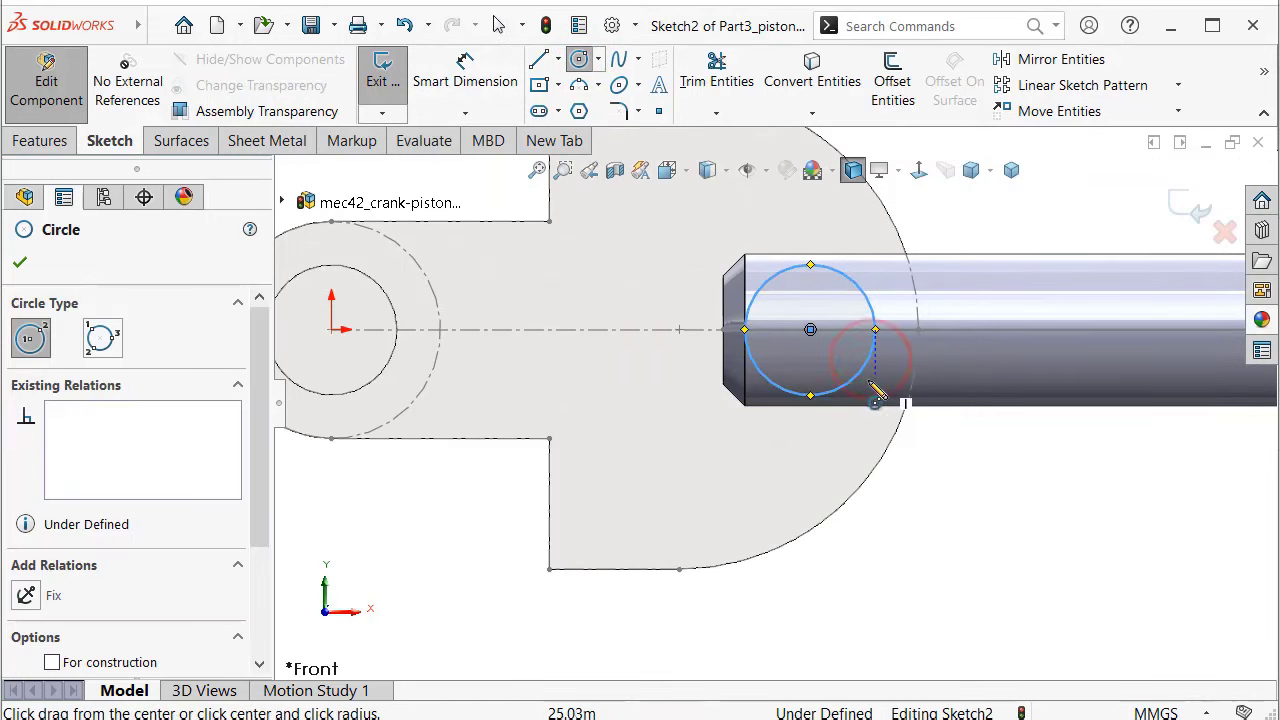
pyautogui.scroll(3, 868, 366)
pyautogui.moveTo(868, 366)
pyautogui.mouseDown(button='middle')
pyautogui.moveTo(817, 459)
pyautogui.moveTo(820, 480)
pyautogui.mouseUp(button='middle')
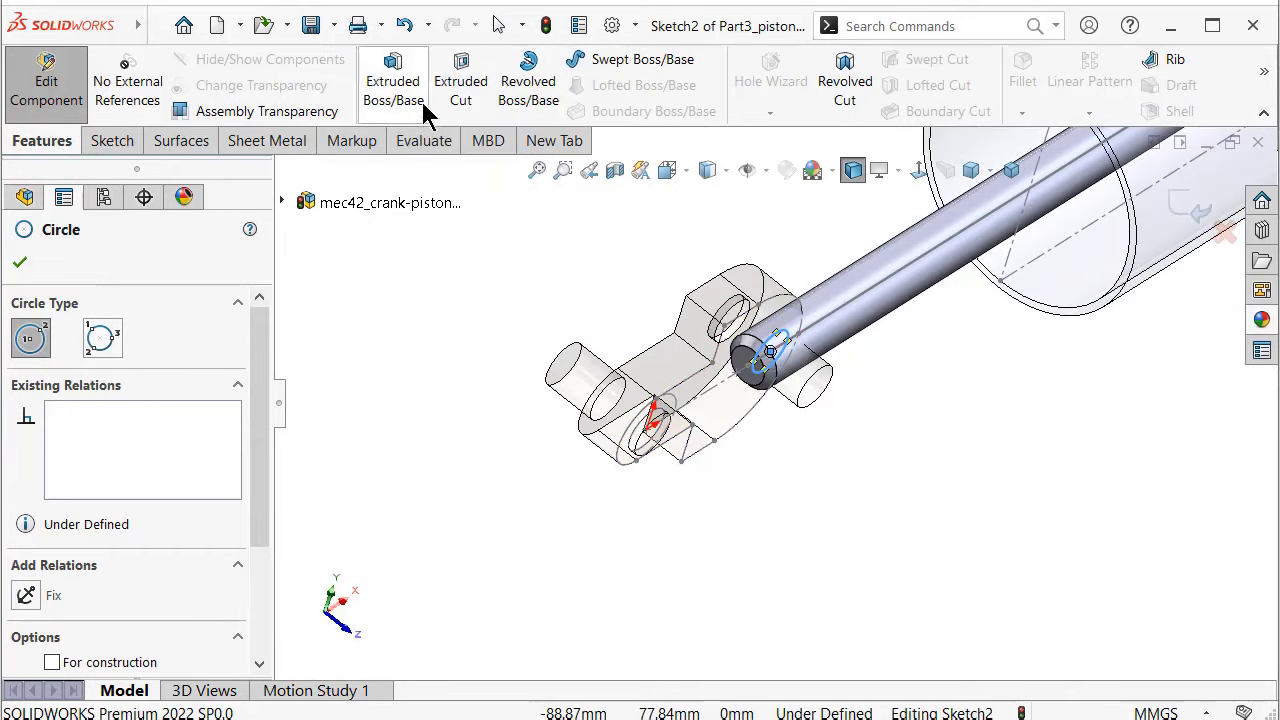
# Cut the circle Through All in both directions, then exit the part edit
pyautogui.click(460, 75)
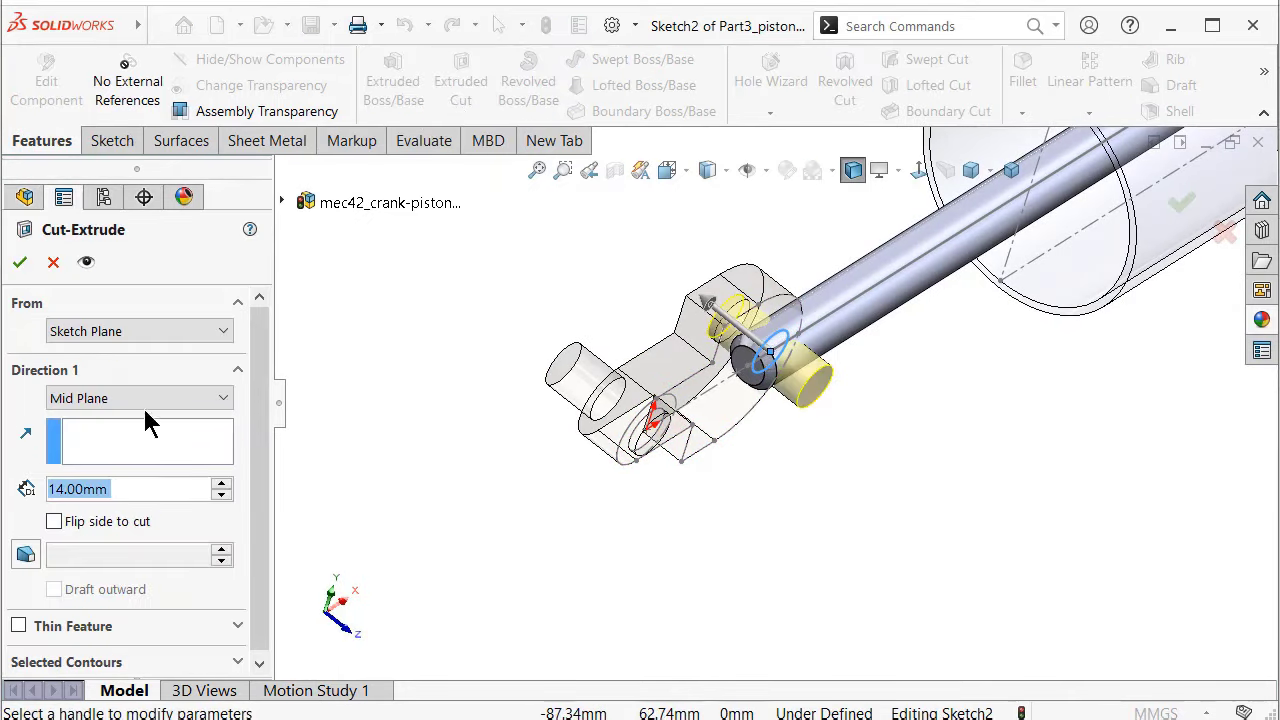
pyautogui.click(144, 399)
pyautogui.click(144, 440)
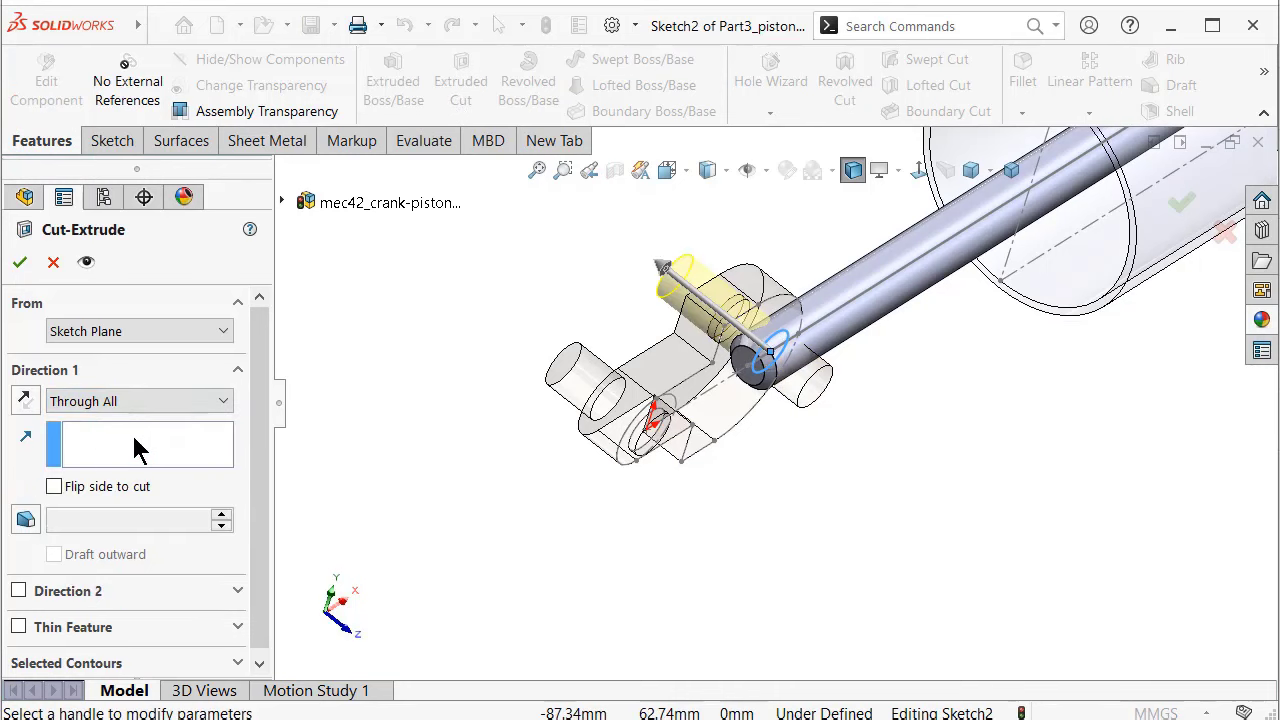
pyautogui.click(140, 405)
pyautogui.click(150, 454)
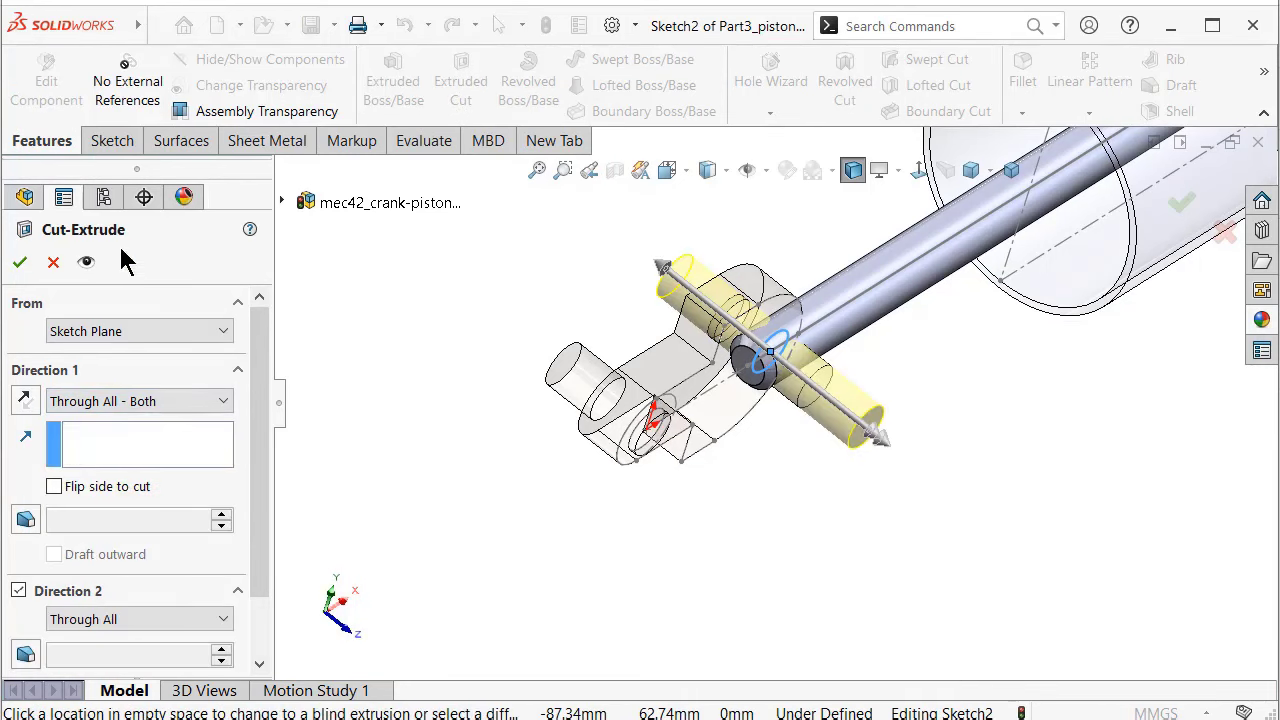
pyautogui.click(20, 263)
pyautogui.click(610, 281)
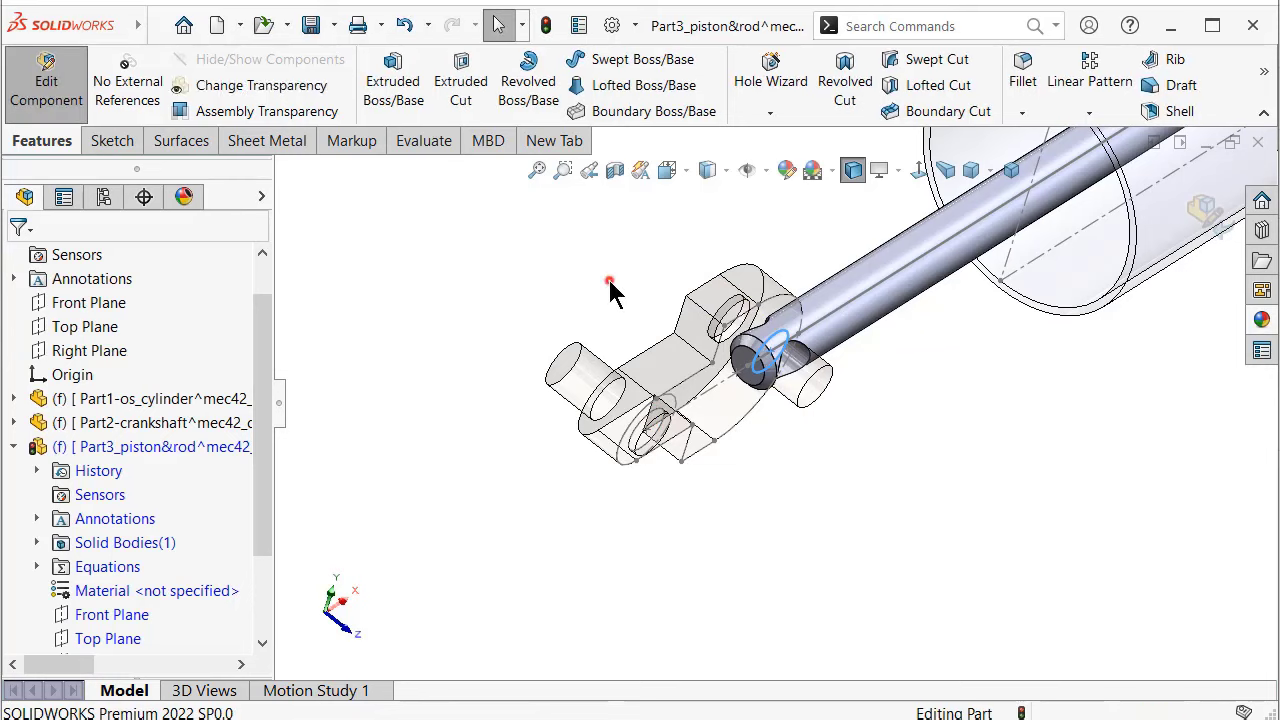
pyautogui.click(1205, 208)
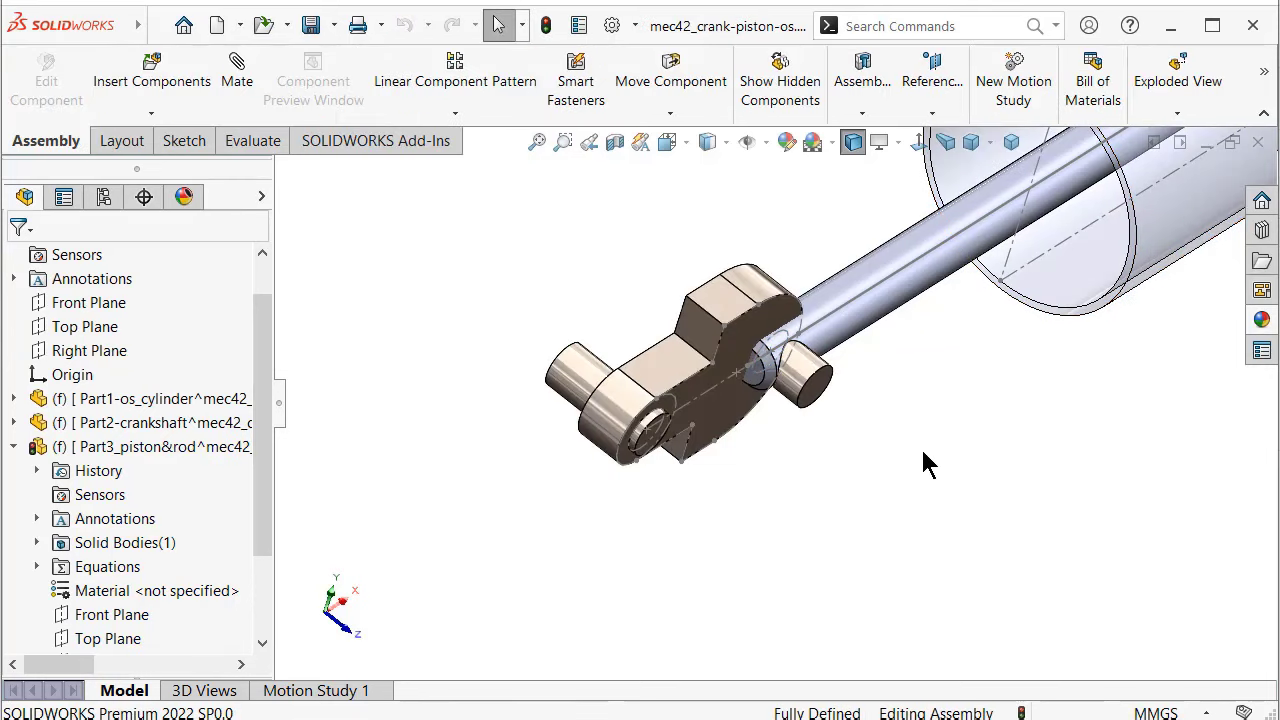
# Apply the Metal > Steel > brushed steel appearance to Part3_piston&rod
pyautogui.hotkey('ctrl', '1')
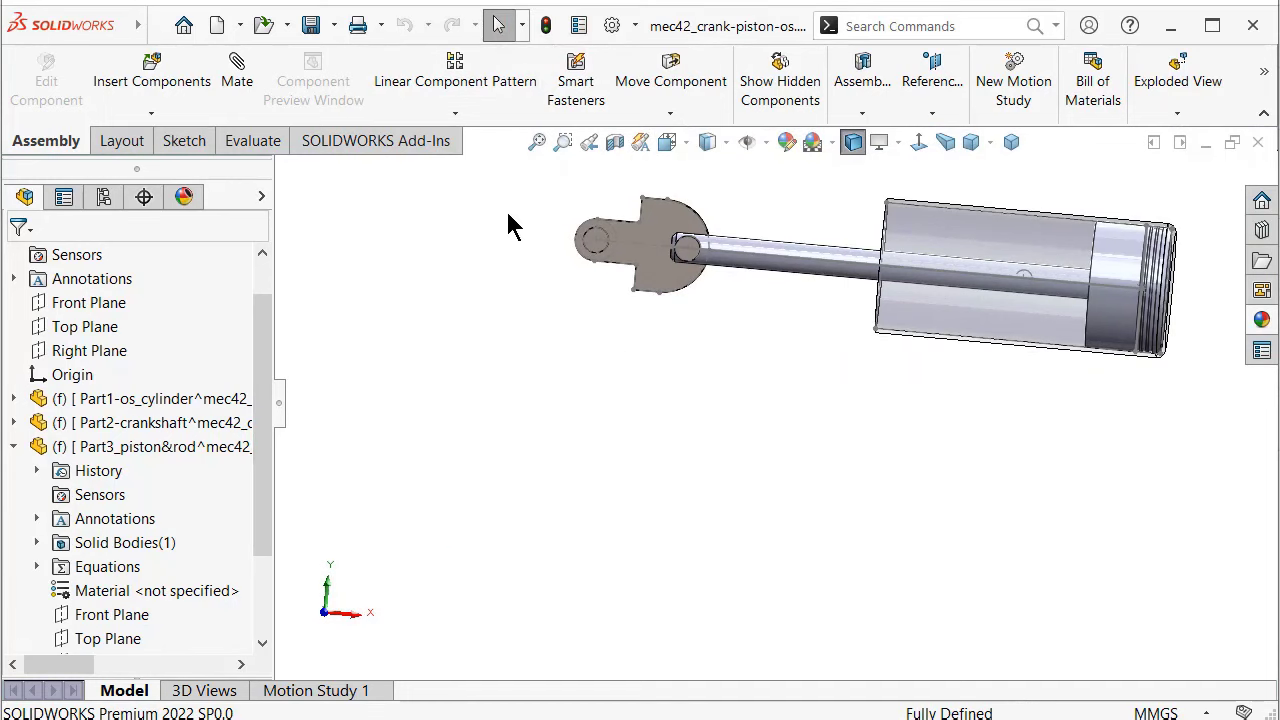
pyautogui.moveTo(509, 223); pyautogui.dragTo(543, 358, button='middle')
pyautogui.press('Escape')
pyautogui.scroll(-3, 510, 385)
pyautogui.scroll(-2, 477, 413)
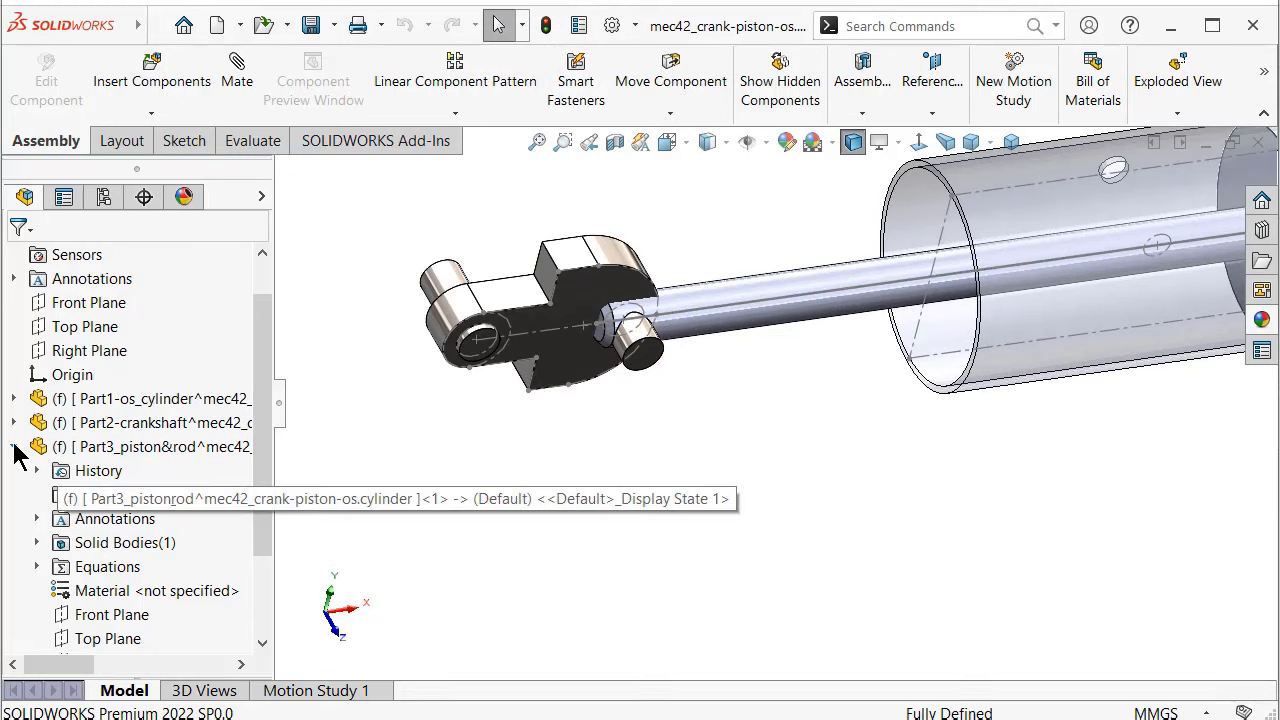
pyautogui.click(13, 446)
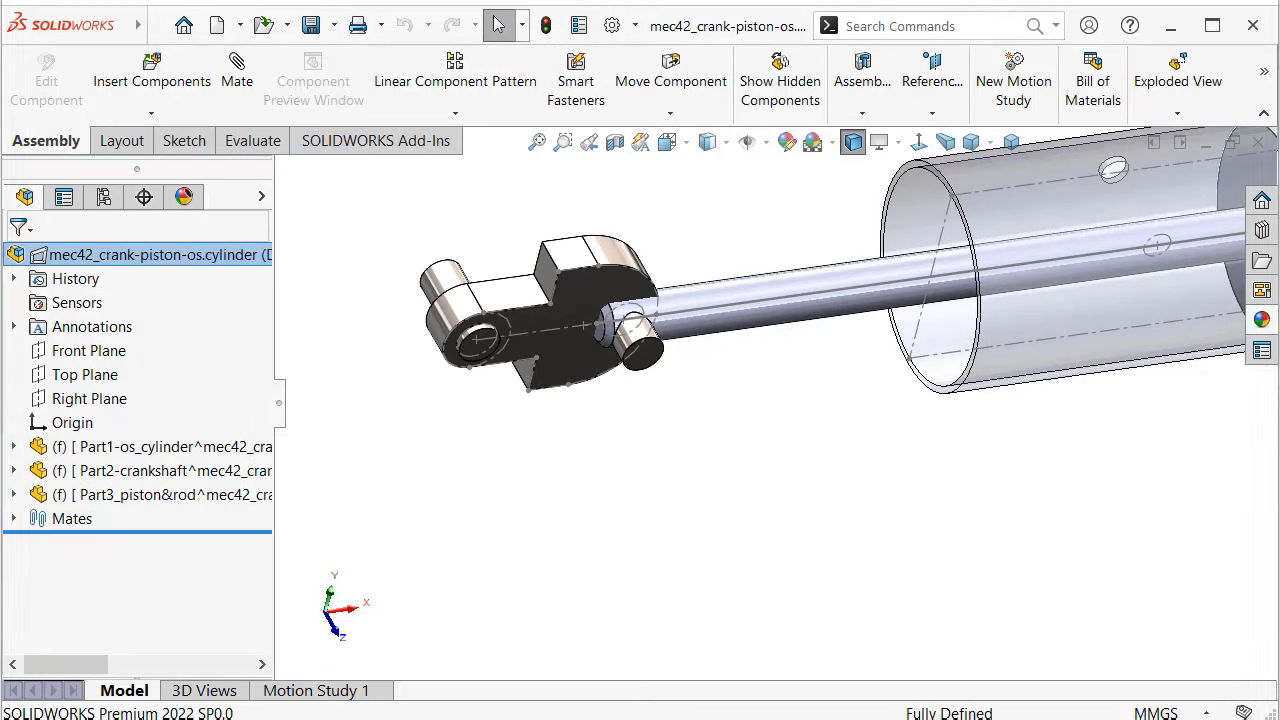
pyautogui.click(134, 495)
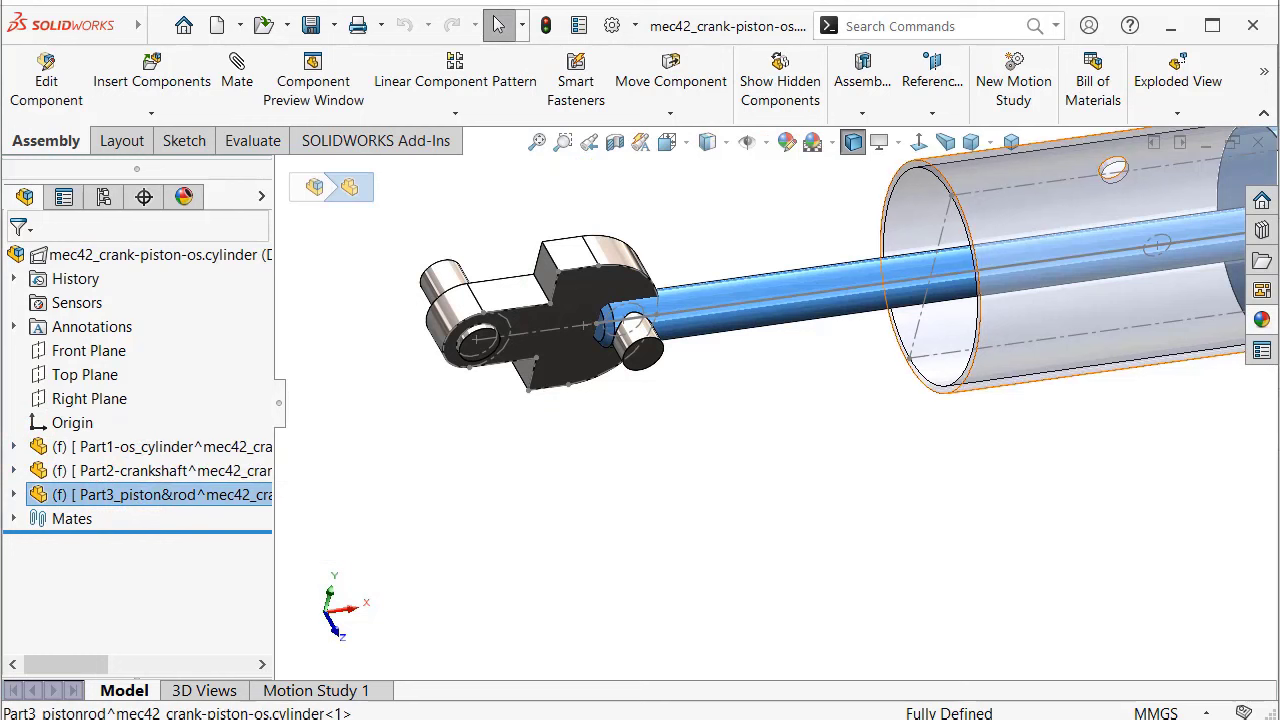
pyautogui.click(1262, 320)
pyautogui.moveTo(1115, 575); pyautogui.dragTo(222, 495)
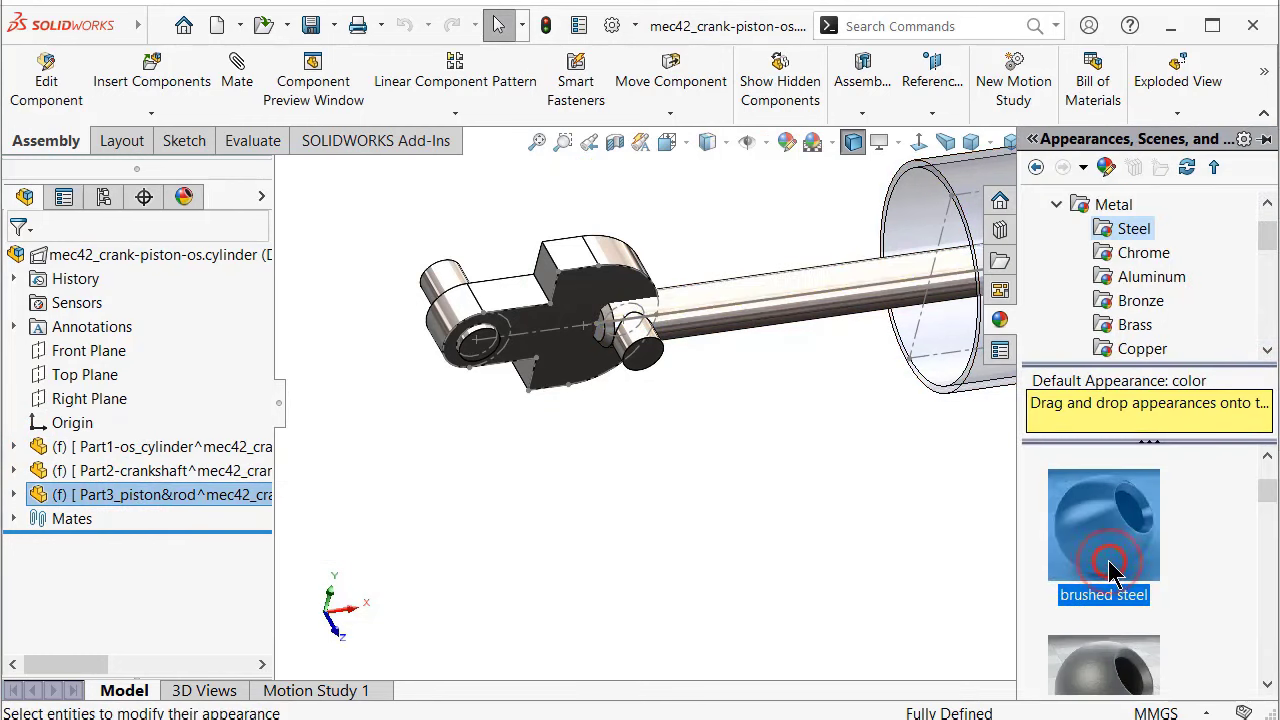
# Tint the brushed steel appearance of the piston-and-rod dark red
pyautogui.click(787, 145)
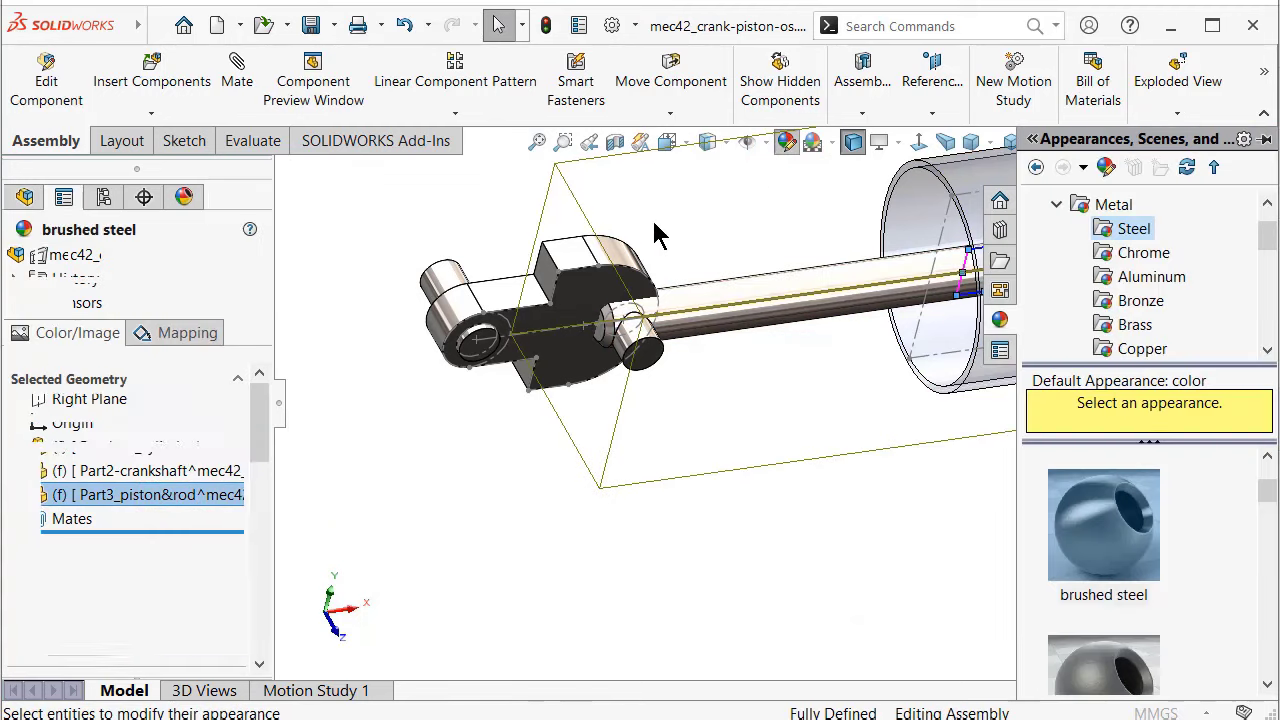
pyautogui.moveTo(260, 425); pyautogui.dragTo(270, 513)
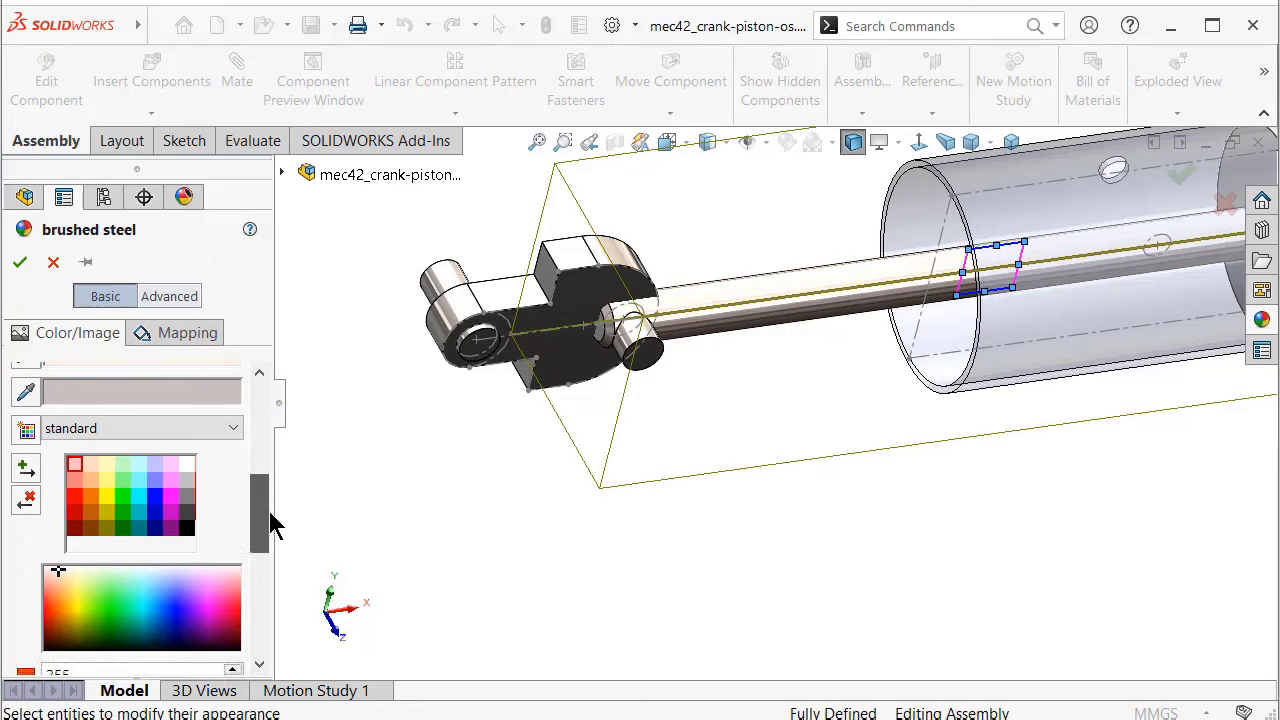
pyautogui.moveTo(272, 525); pyautogui.dragTo(278, 533)
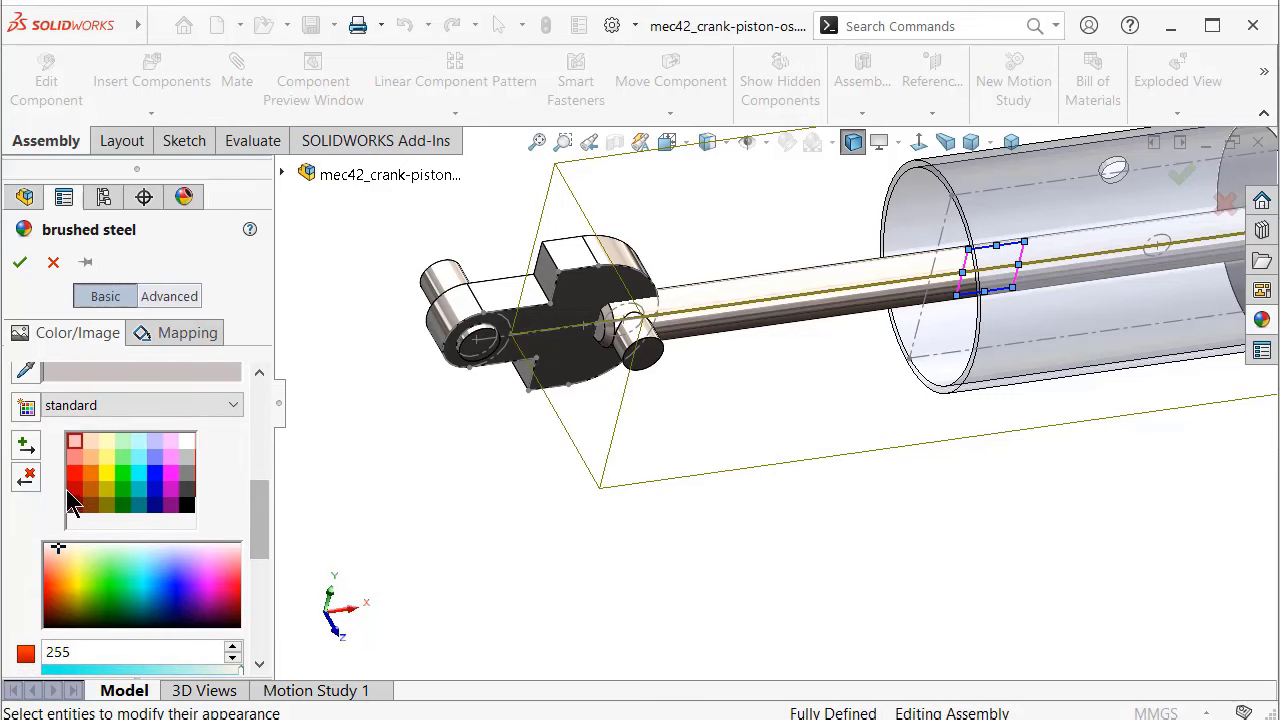
pyautogui.click(75, 490)
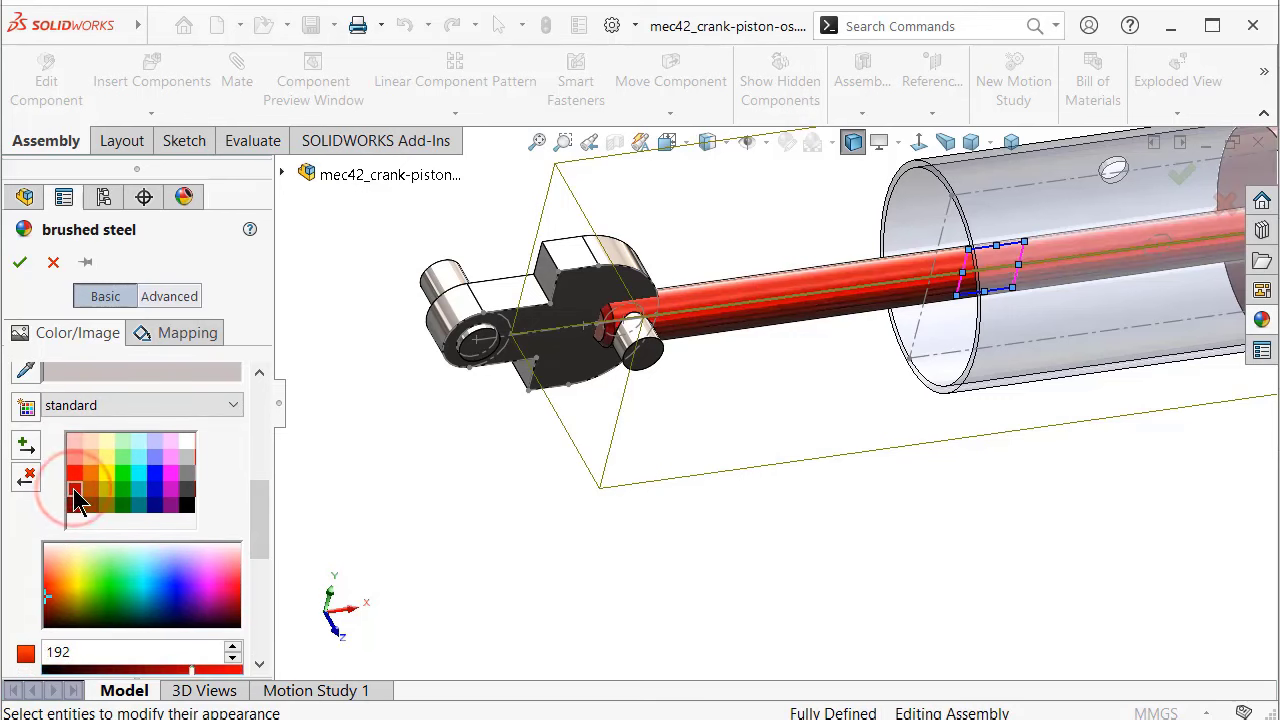
pyautogui.click(20, 260)
pyautogui.moveTo(878, 515)
pyautogui.mouseDown(button='middle')
pyautogui.moveTo(917, 245)
pyautogui.moveTo(937, 680)
pyautogui.mouseUp(button='middle')
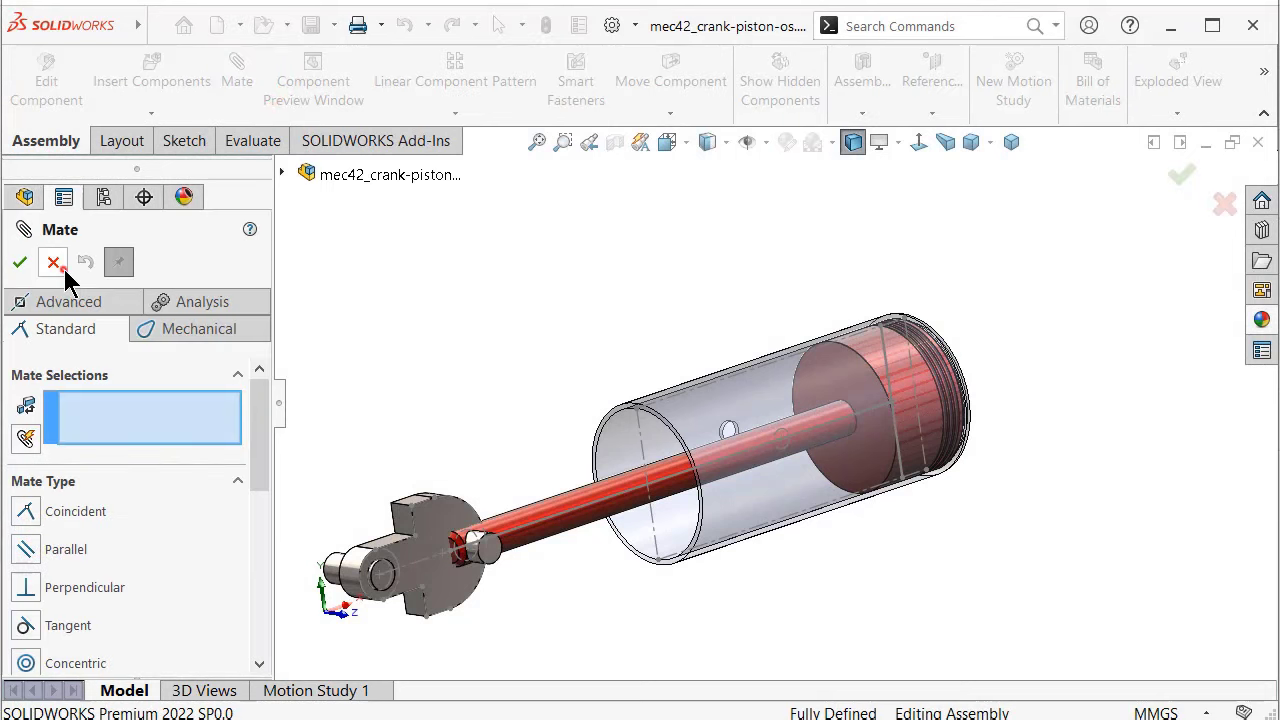
# Start a new mate between the cylinder part's Front Plane and the assembly's Front Plane
pyautogui.click(53, 262)
pyautogui.click(16, 447)
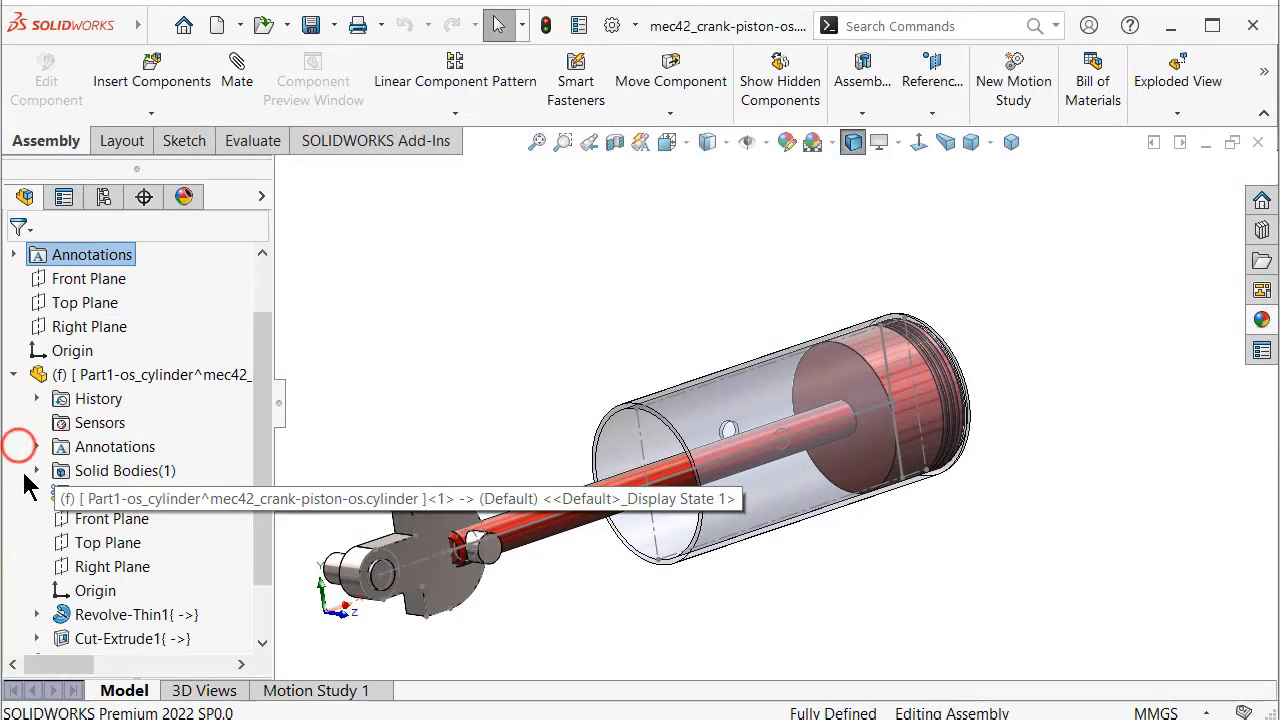
pyautogui.click(105, 520)
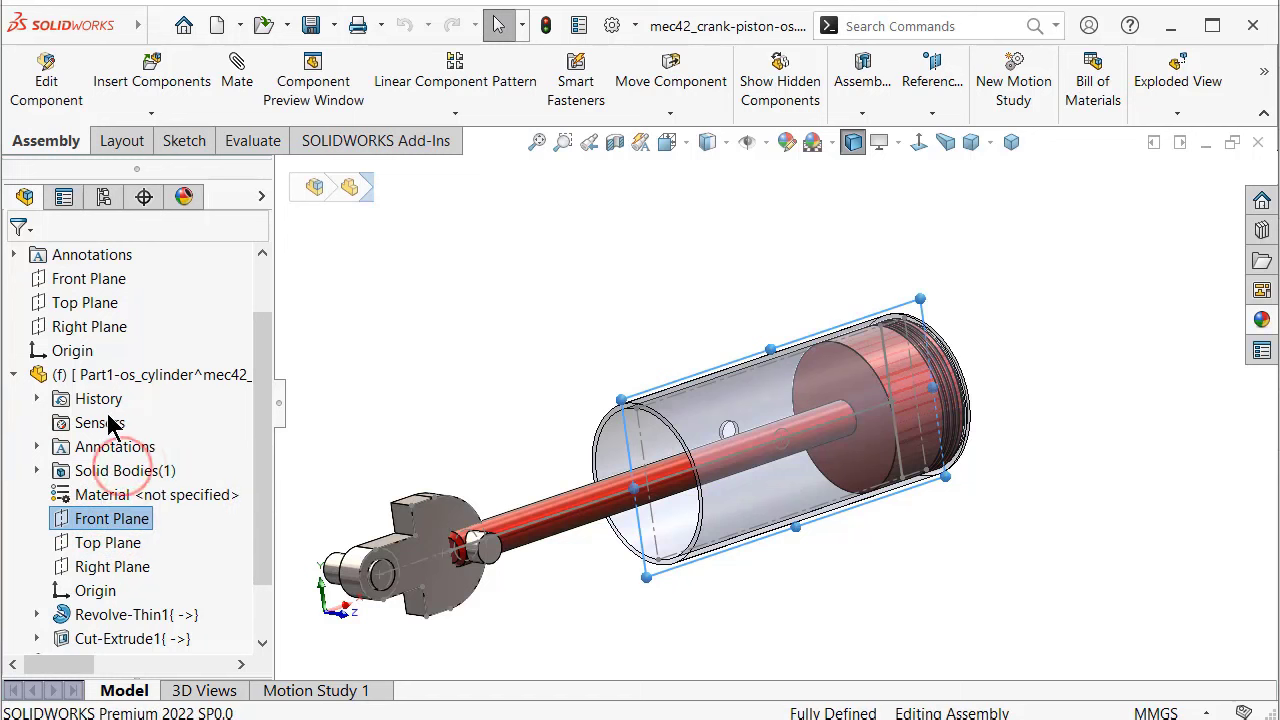
pyautogui.press('m')
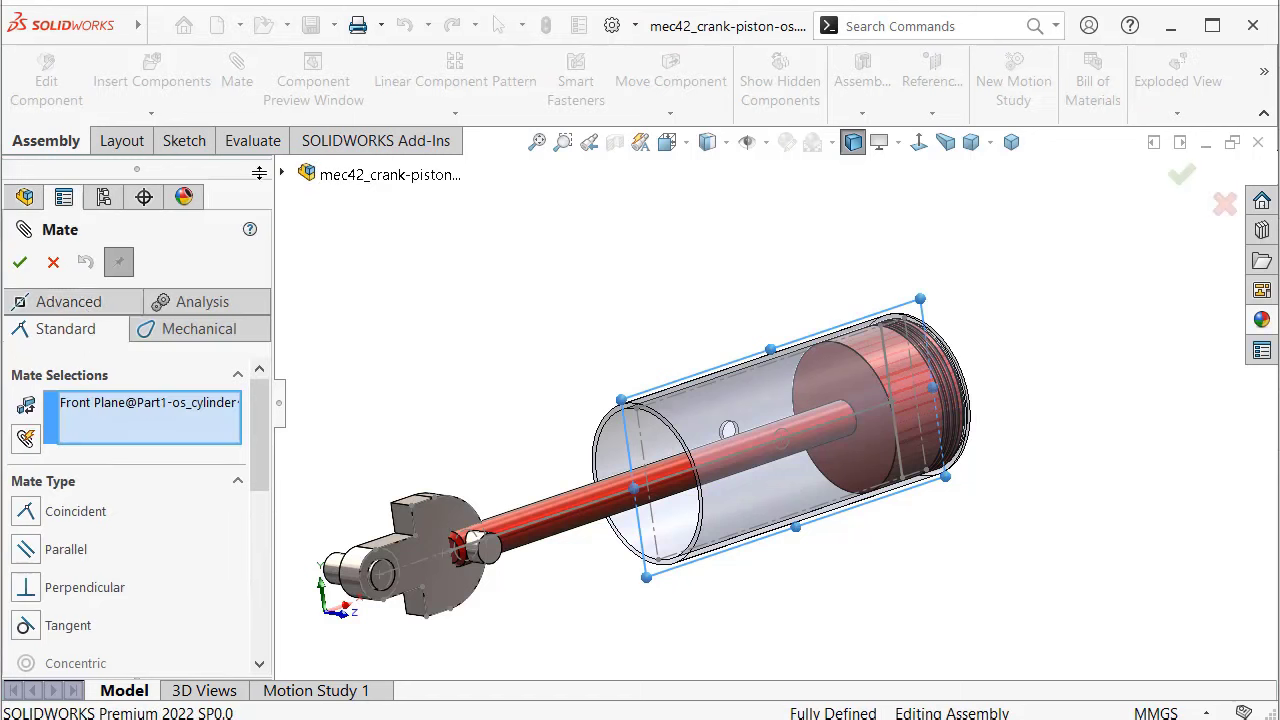
pyautogui.click(284, 173)
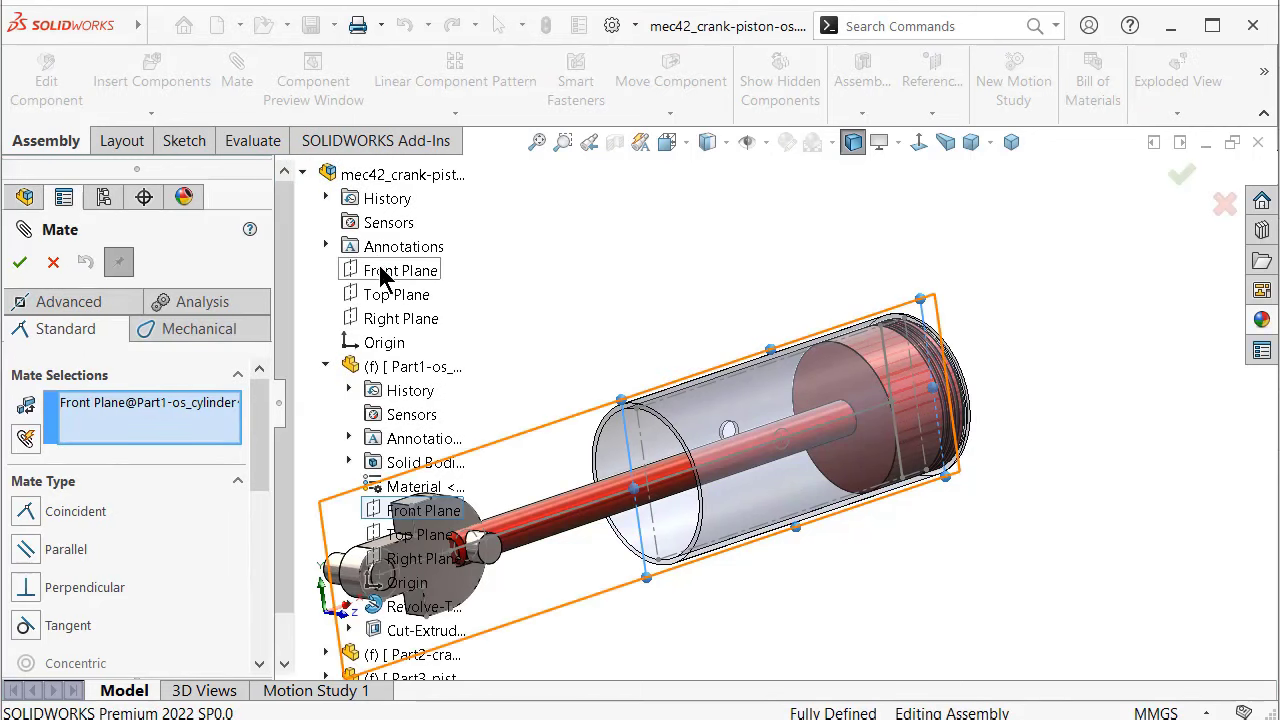
pyautogui.click(385, 272)
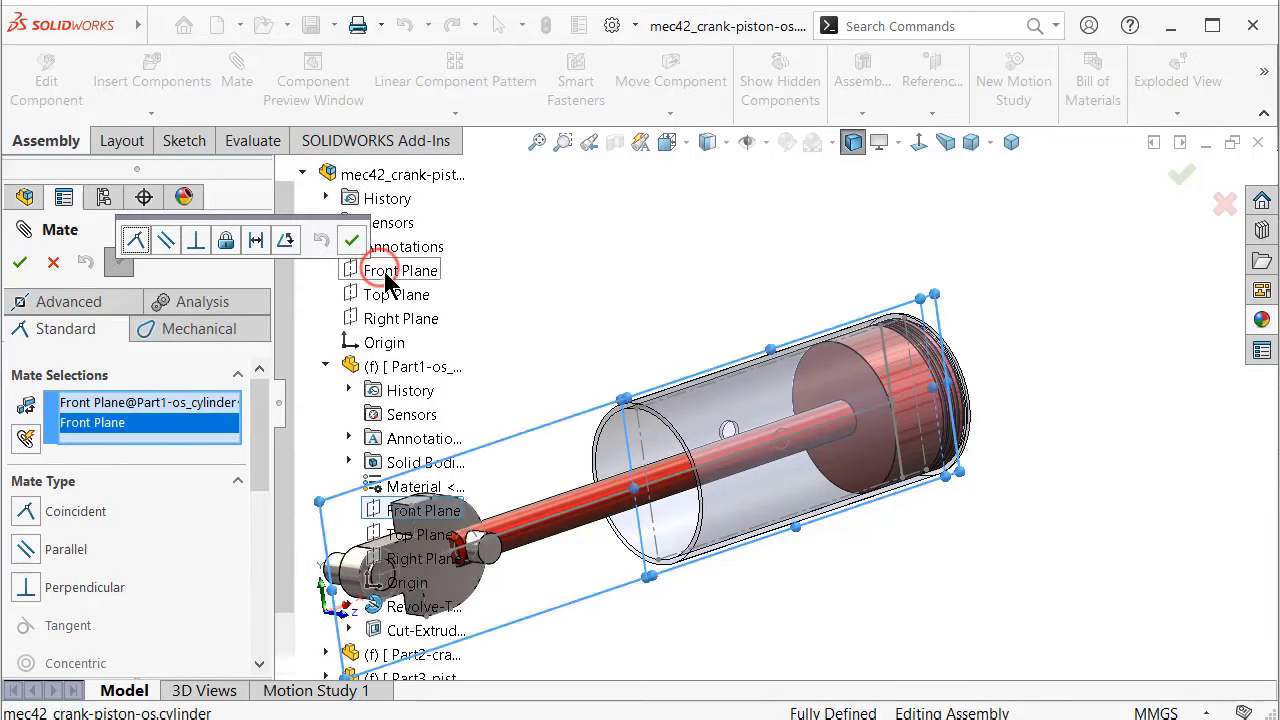
# Make the two Front Planes coincident and accept Coincident1
pyautogui.click(148, 244)
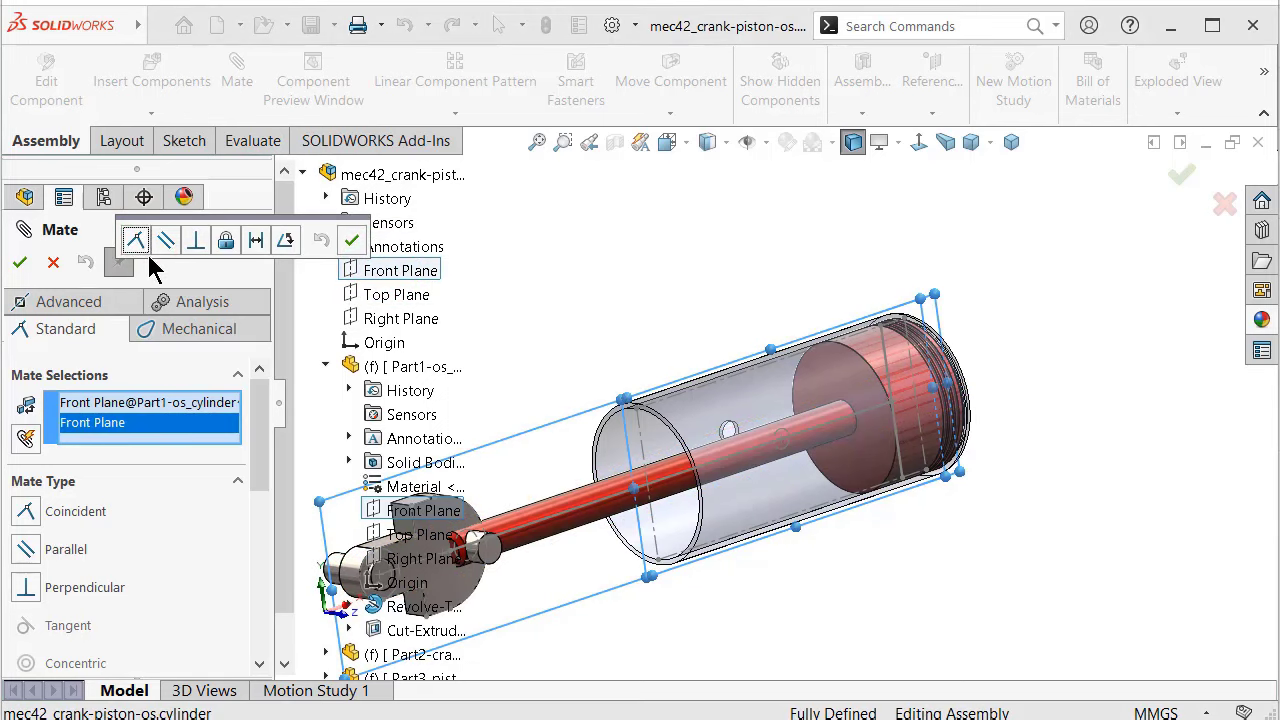
pyautogui.click(352, 245)
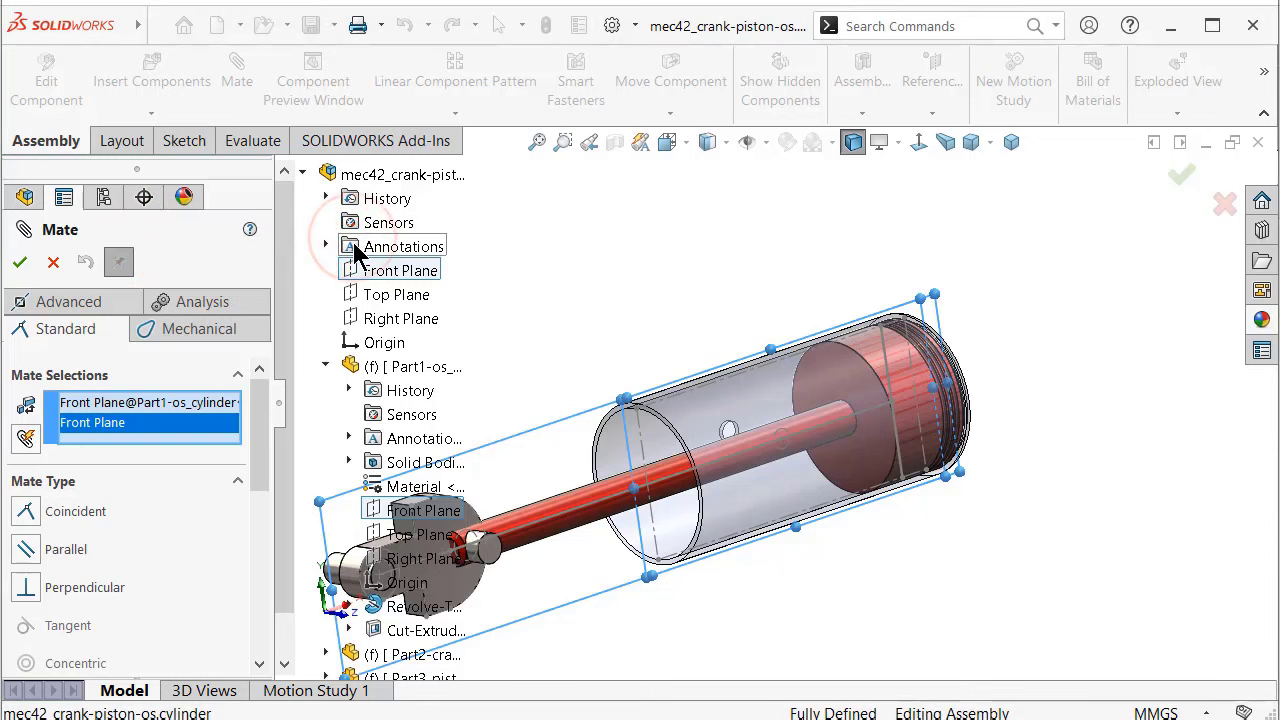
pyautogui.click(74, 511)
pyautogui.click(21, 263)
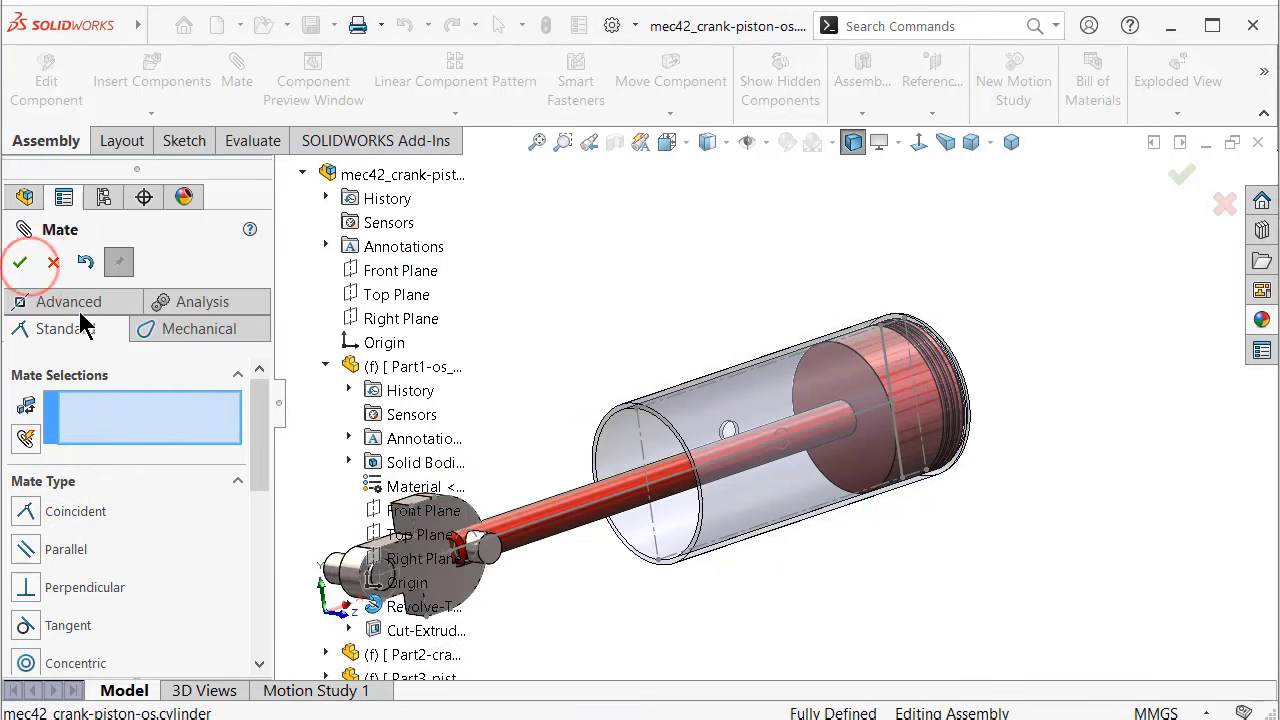
pyautogui.moveTo(260, 432); pyautogui.dragTo(263, 615)
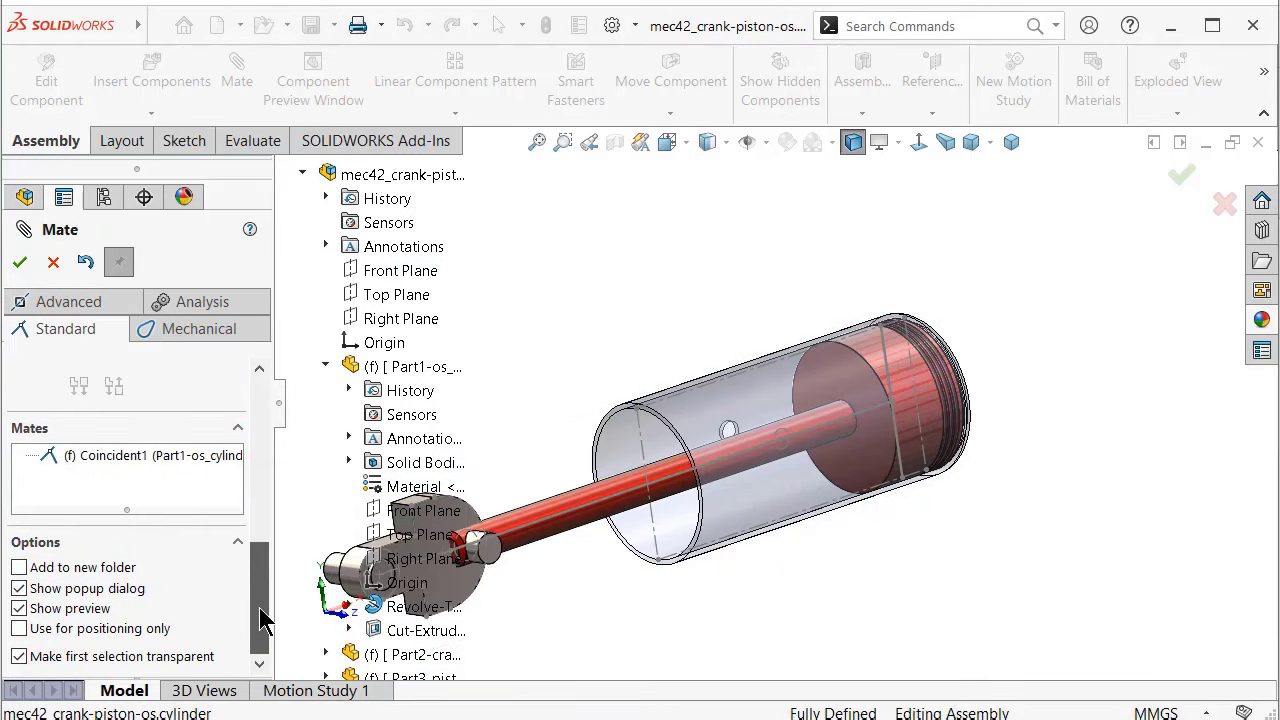
pyautogui.click(21, 260)
pyautogui.click(611, 266)
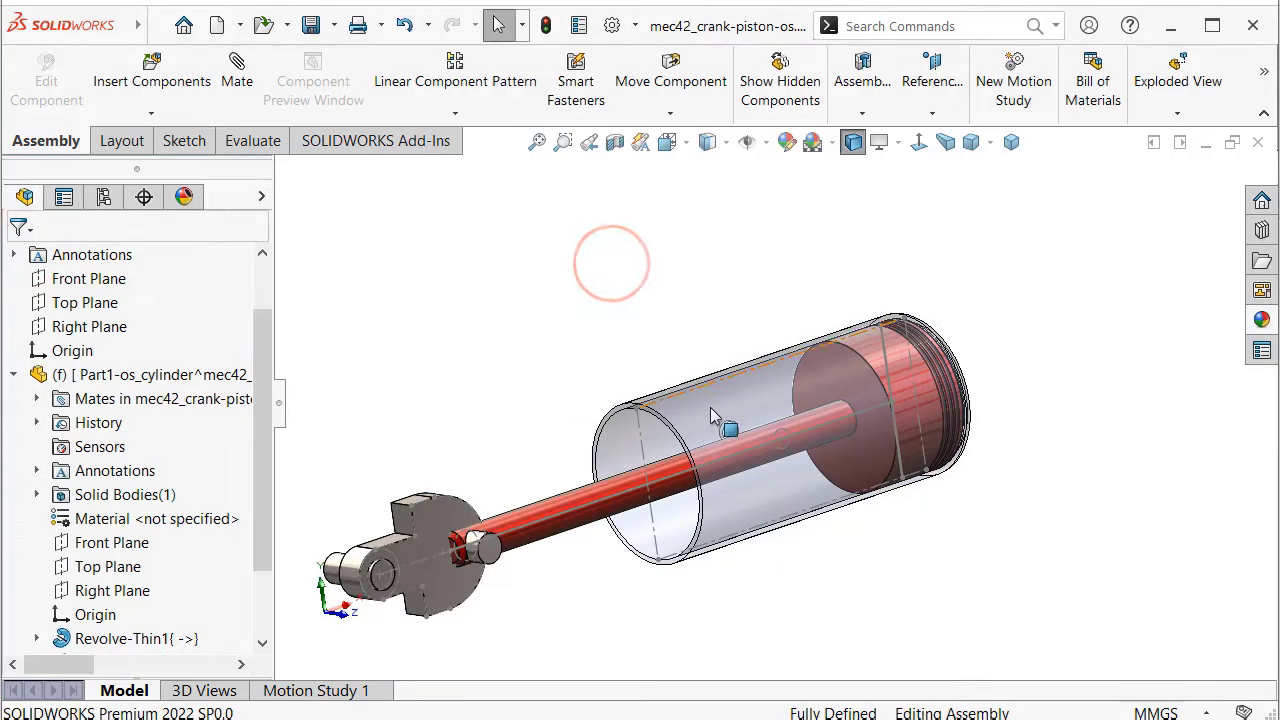
# Mate the cylinder wall hole concentric with the layout sketch's Arc6
pyautogui.scroll(-3, 710, 417)
pyautogui.moveTo(688, 404); pyautogui.dragTo(638, 497, button='middle')
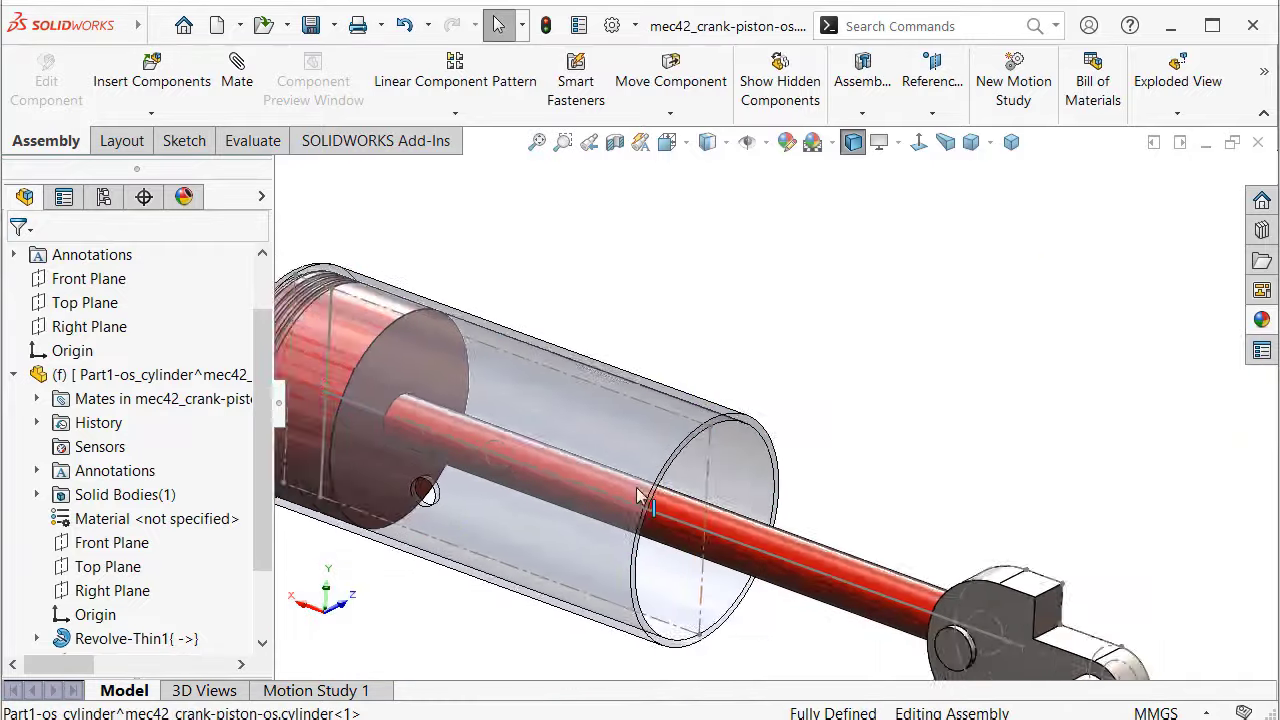
pyautogui.scroll(-2, 638, 497)
pyautogui.scroll(-2, 470, 462)
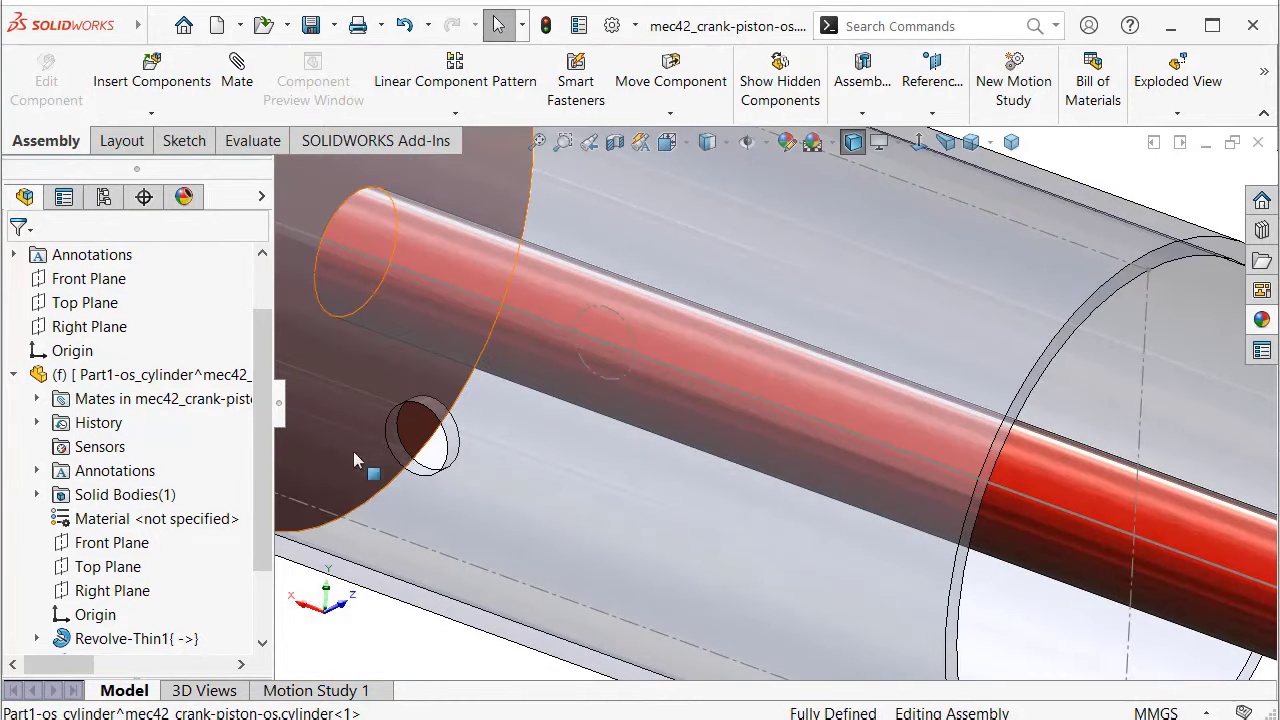
pyautogui.moveTo(355, 458); pyautogui.dragTo(598, 612, button='middle')
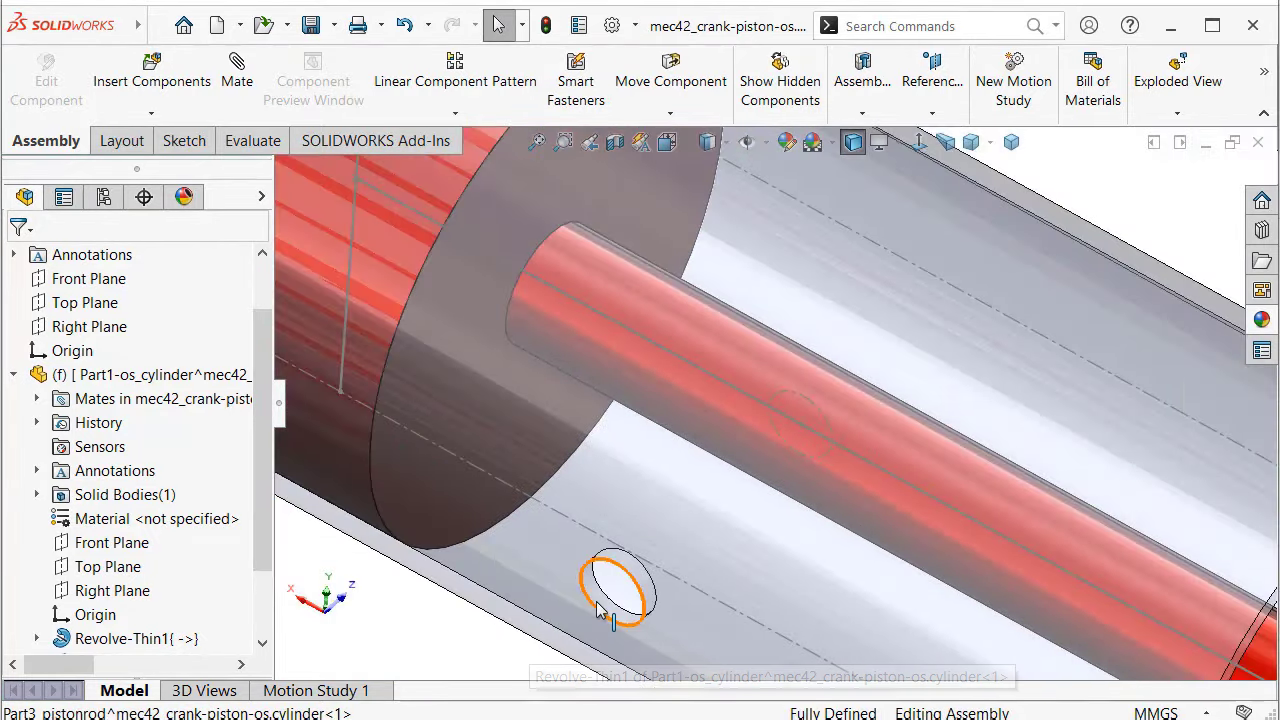
pyautogui.click(598, 610)
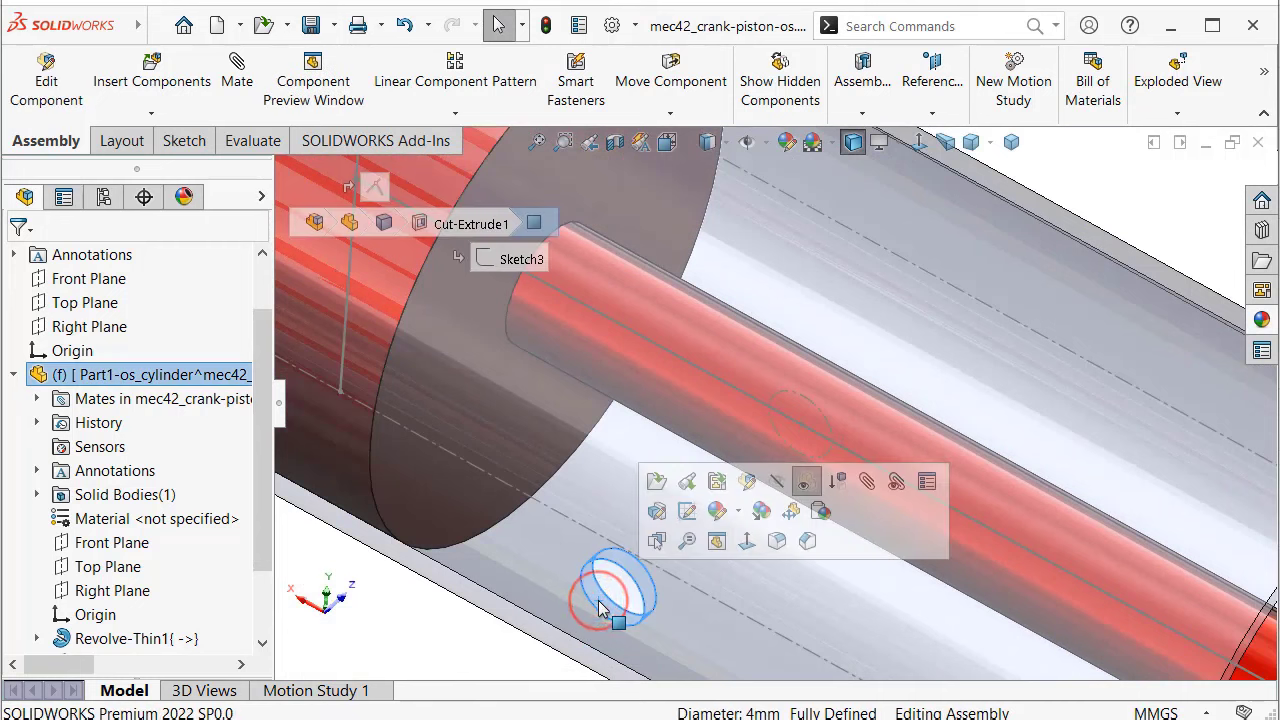
pyautogui.click(866, 484)
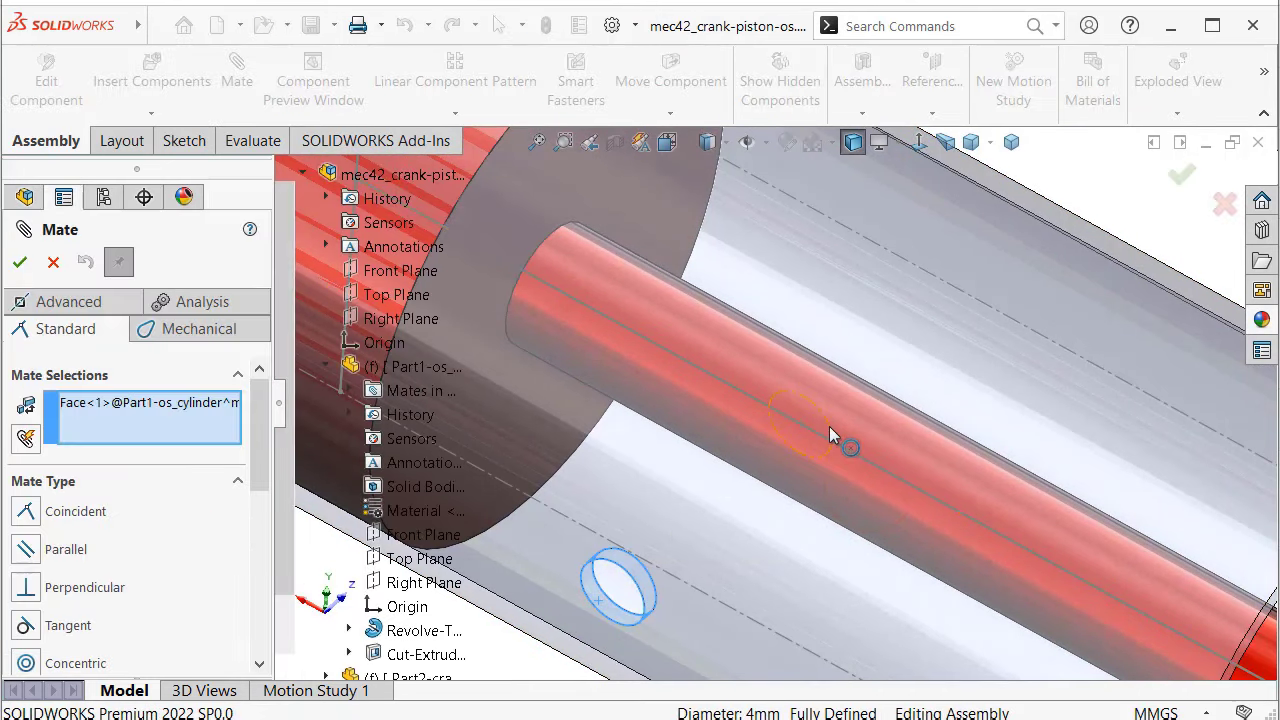
pyautogui.click(829, 428)
pyautogui.click(920, 462)
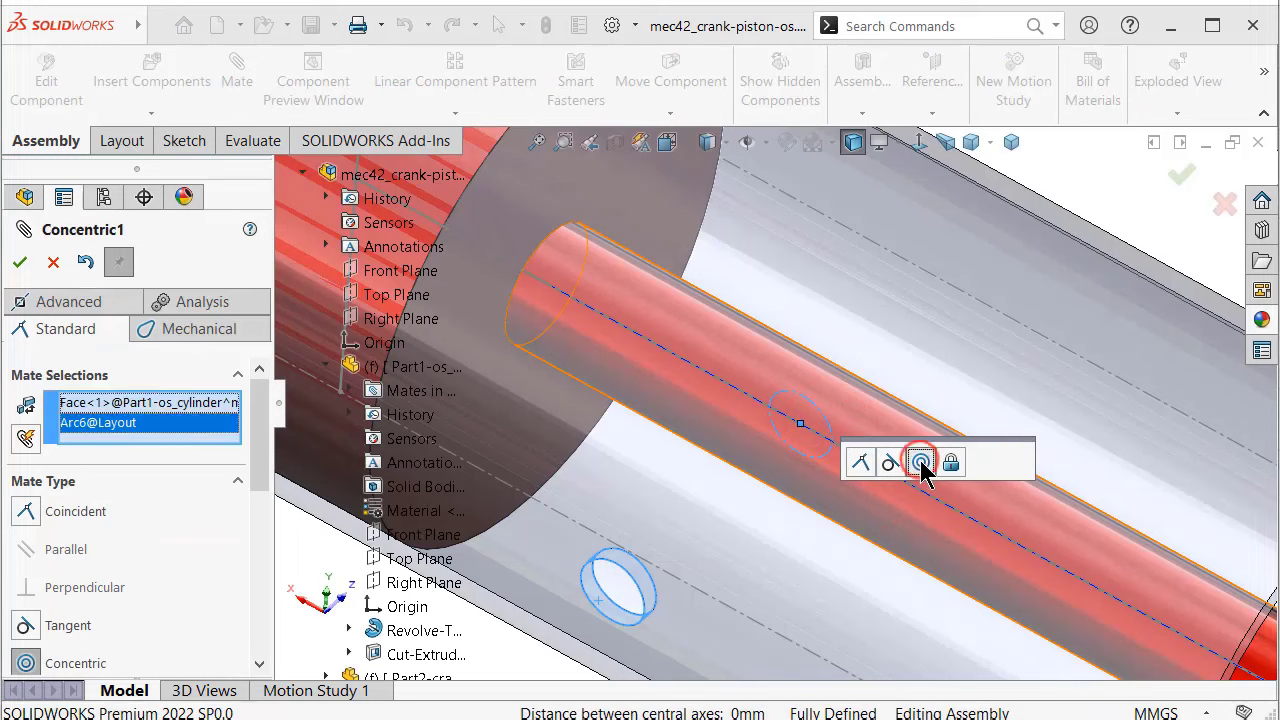
pyautogui.click(1050, 462)
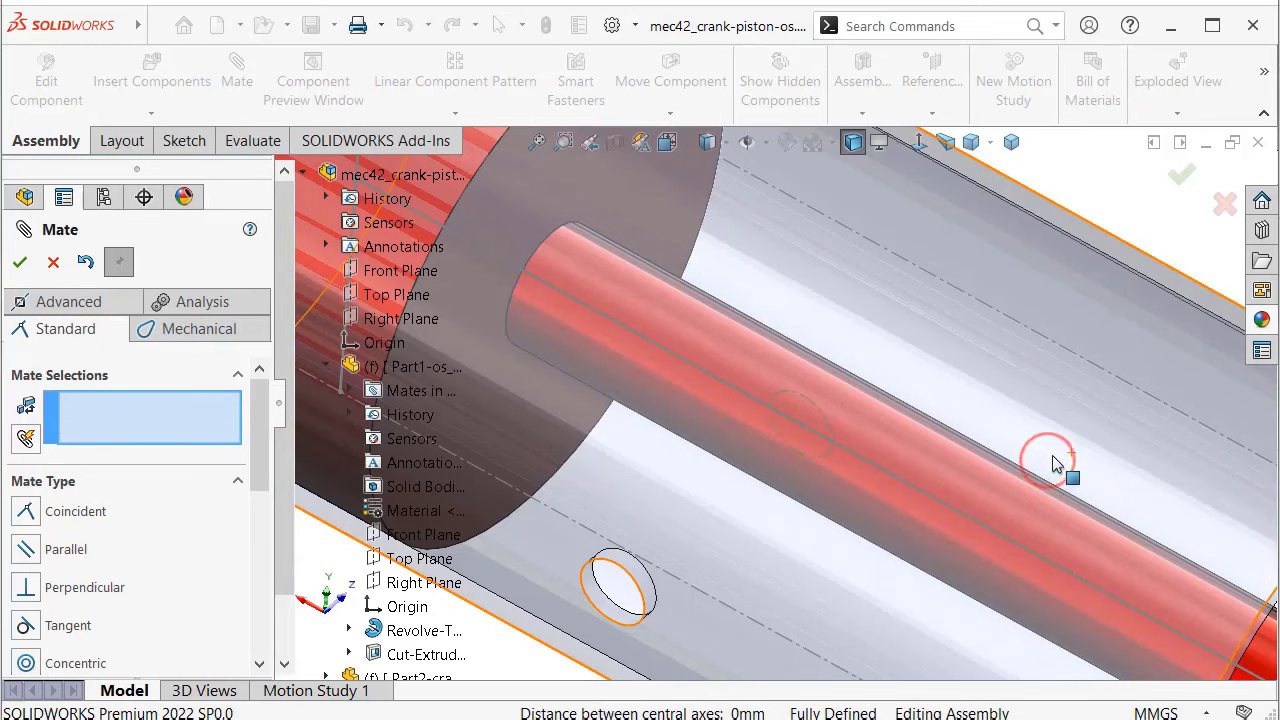
pyautogui.click(1181, 176)
pyautogui.scroll(5, 1100, 235)
pyautogui.moveTo(874, 331)
pyautogui.mouseDown(button='middle')
pyautogui.moveTo(807, 281)
pyautogui.moveTo(850, 250)
pyautogui.mouseUp(button='middle')
# Set the Part1-os_cylinder component to Float and drag it to test its freedom
pyautogui.click(1011, 142)
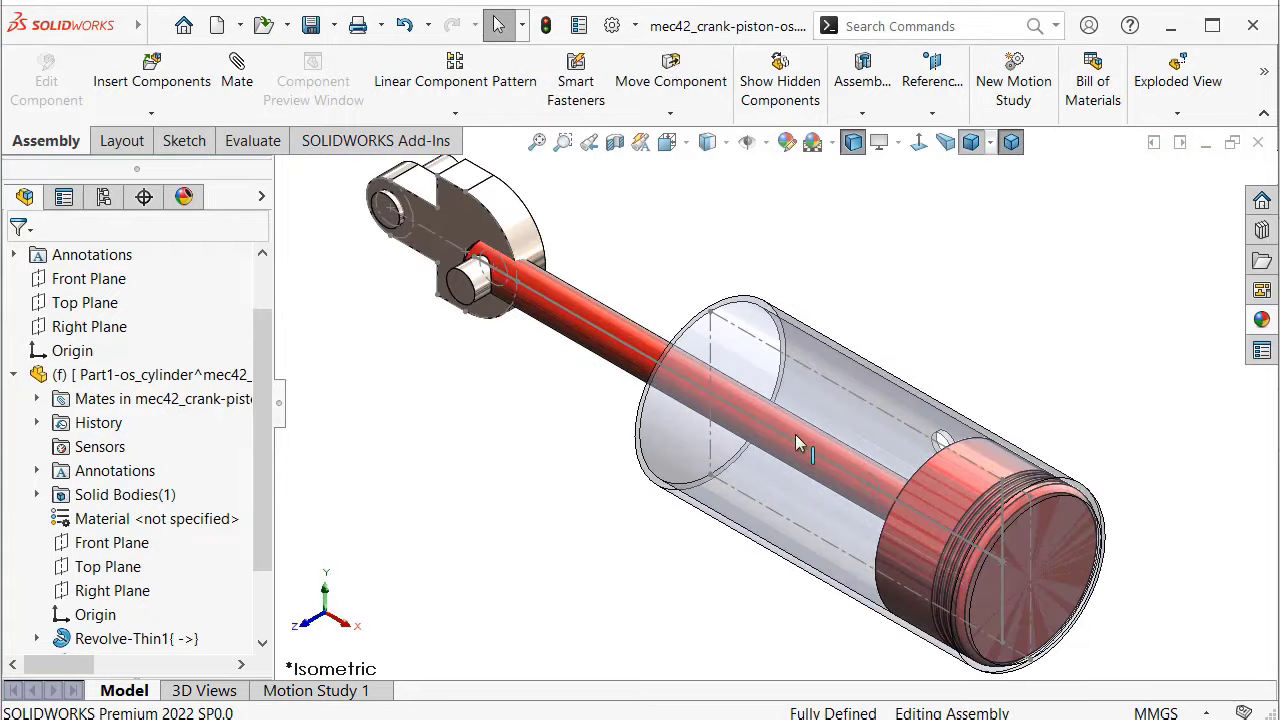
pyautogui.click(690, 440)
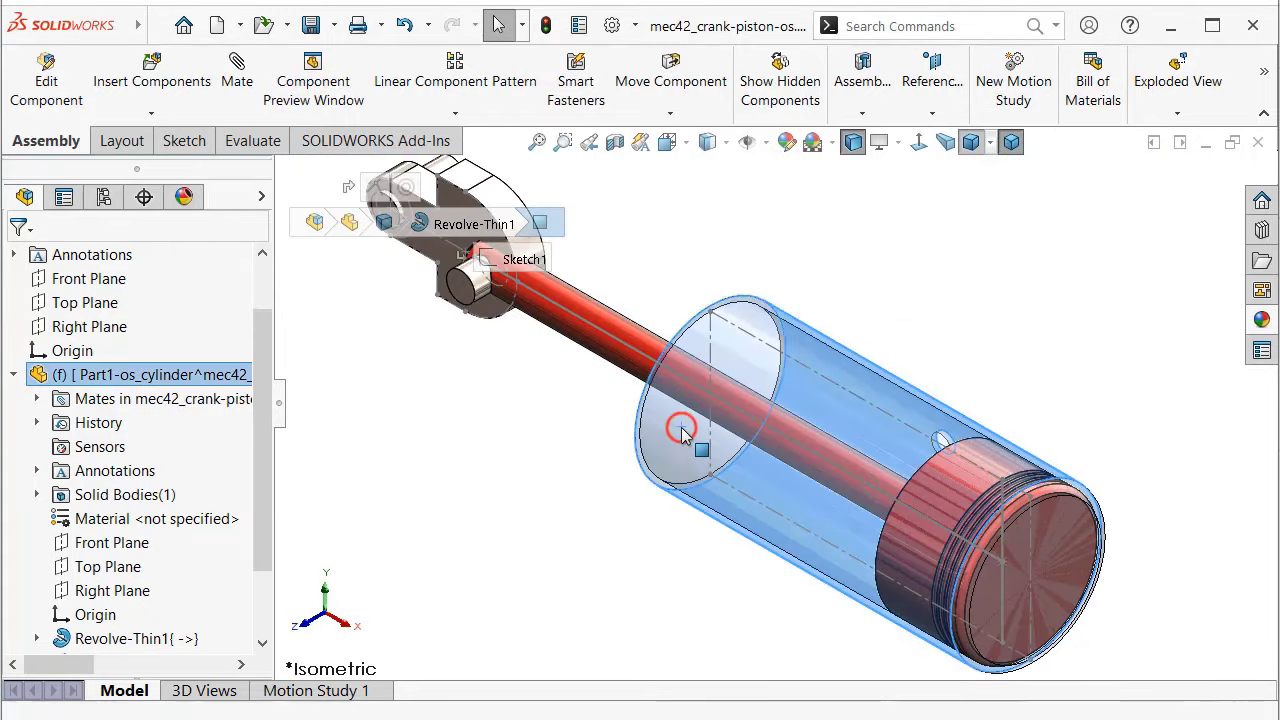
pyautogui.rightClick(163, 379)
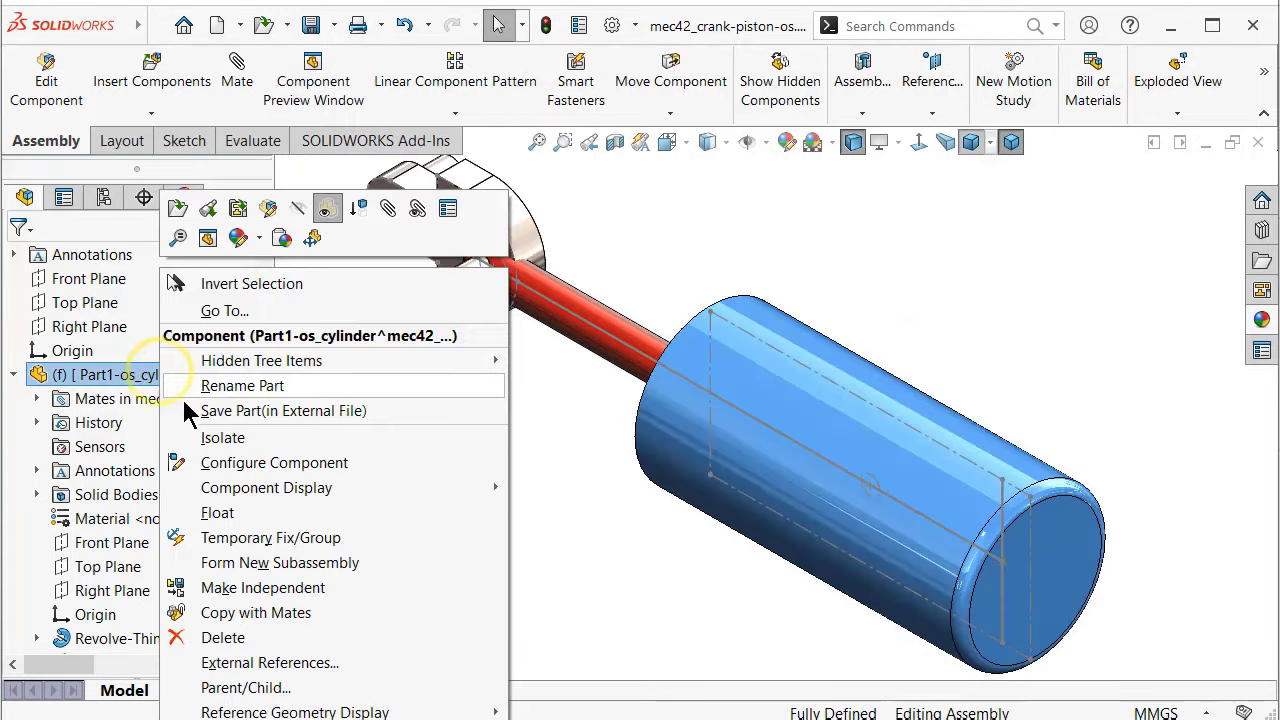
pyautogui.click(218, 513)
pyautogui.moveTo(663, 437)
pyautogui.mouseDown()
pyautogui.moveTo(940, 500)
pyautogui.moveTo(612, 483)
pyautogui.mouseUp()
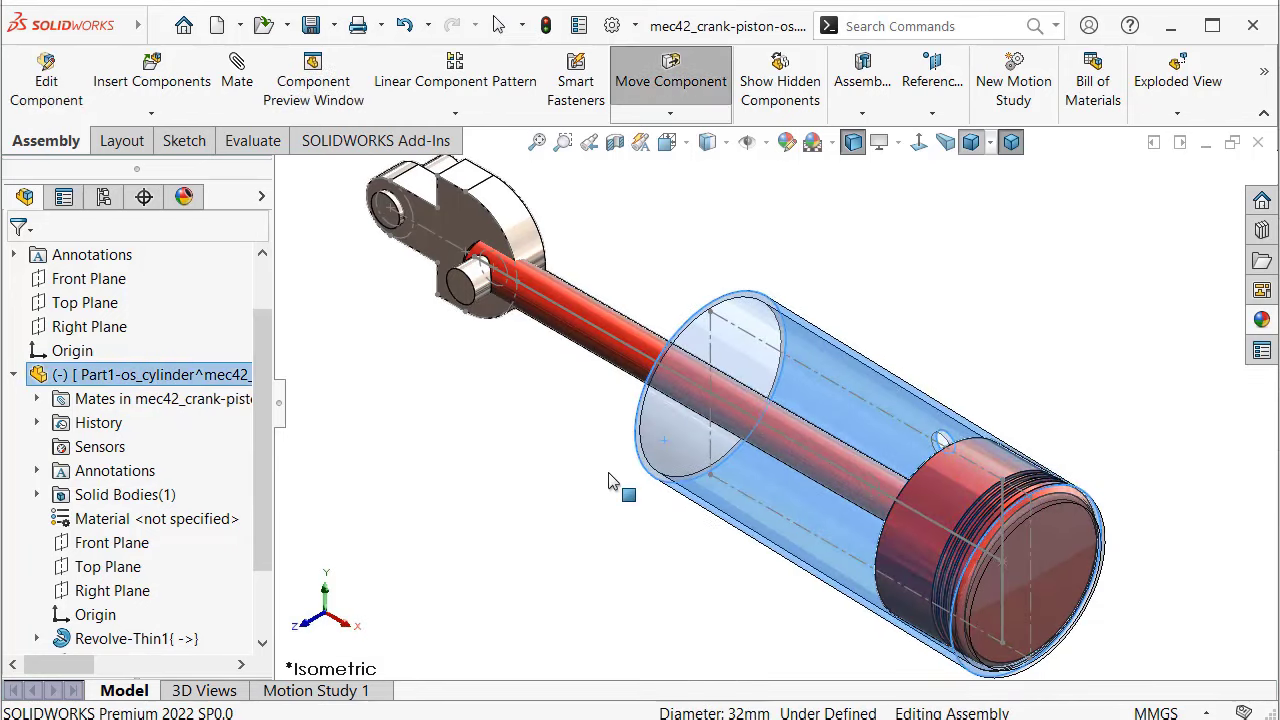
pyautogui.click(381, 459)
# Drag the cylinder away and rebuild so it returns to its mated position
pyautogui.click(12, 375)
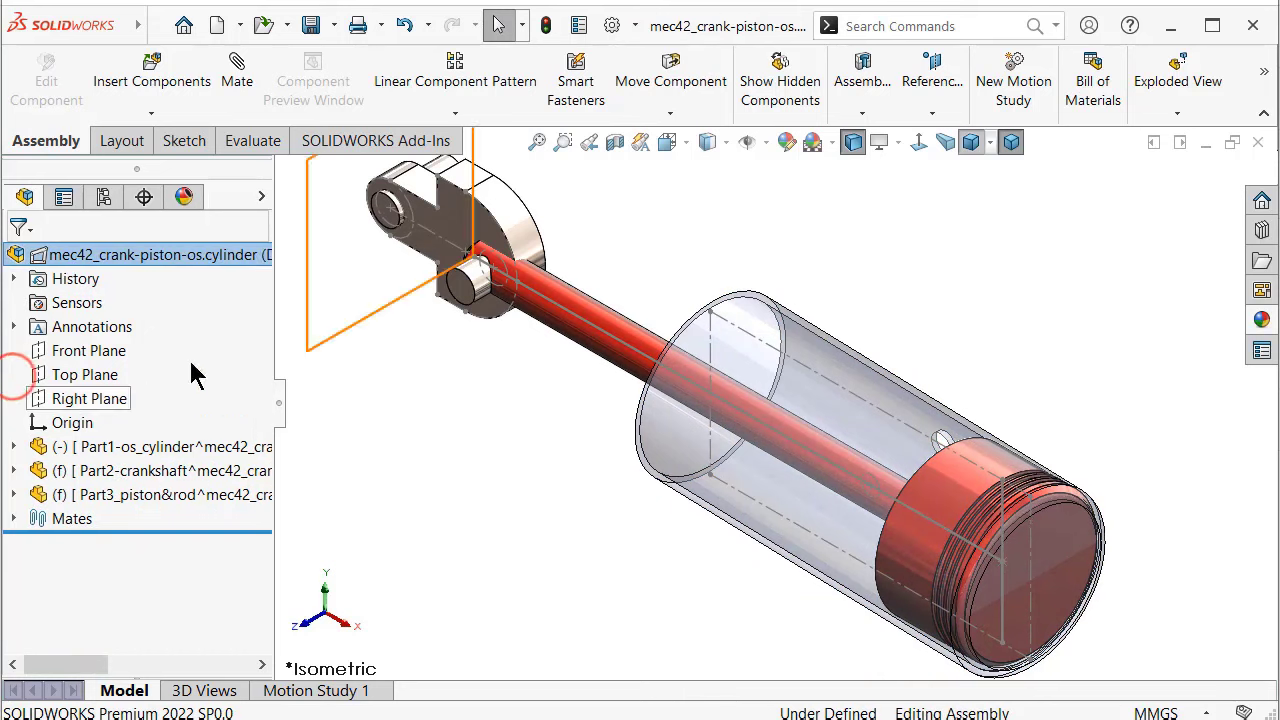
pyautogui.click(548, 25)
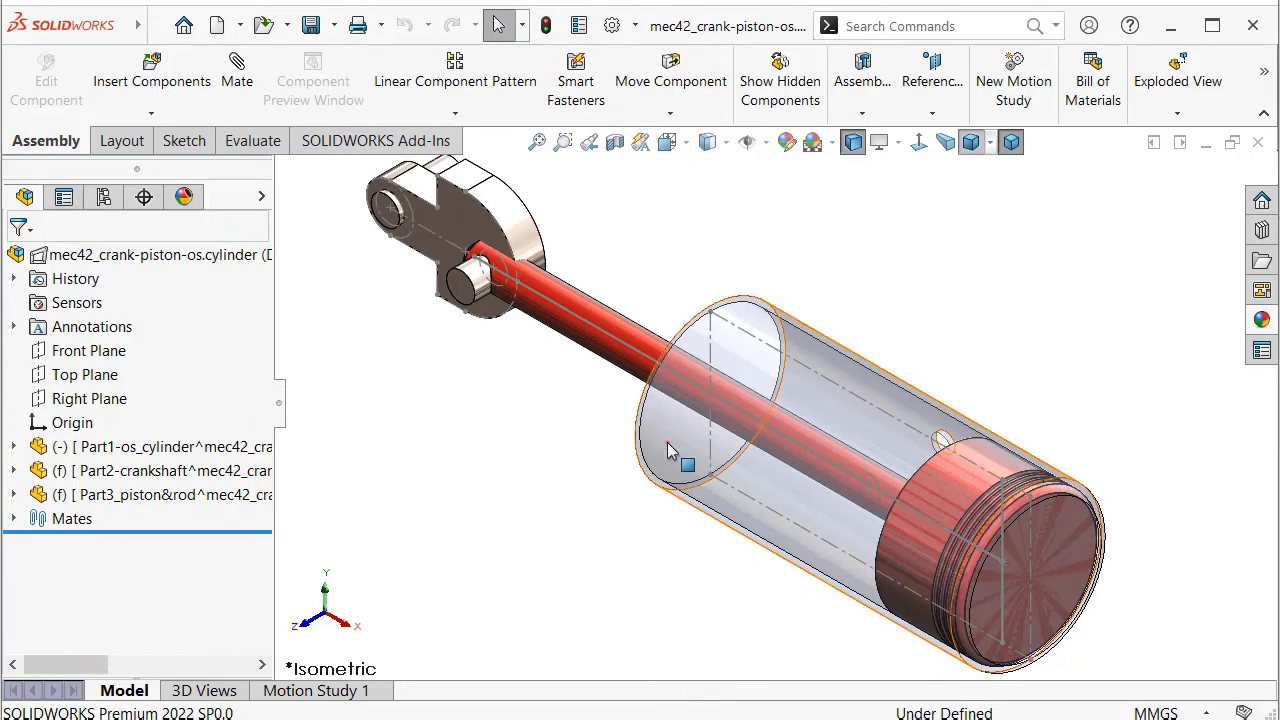
pyautogui.moveTo(674, 448); pyautogui.dragTo(592, 320)
pyautogui.click(545, 27)
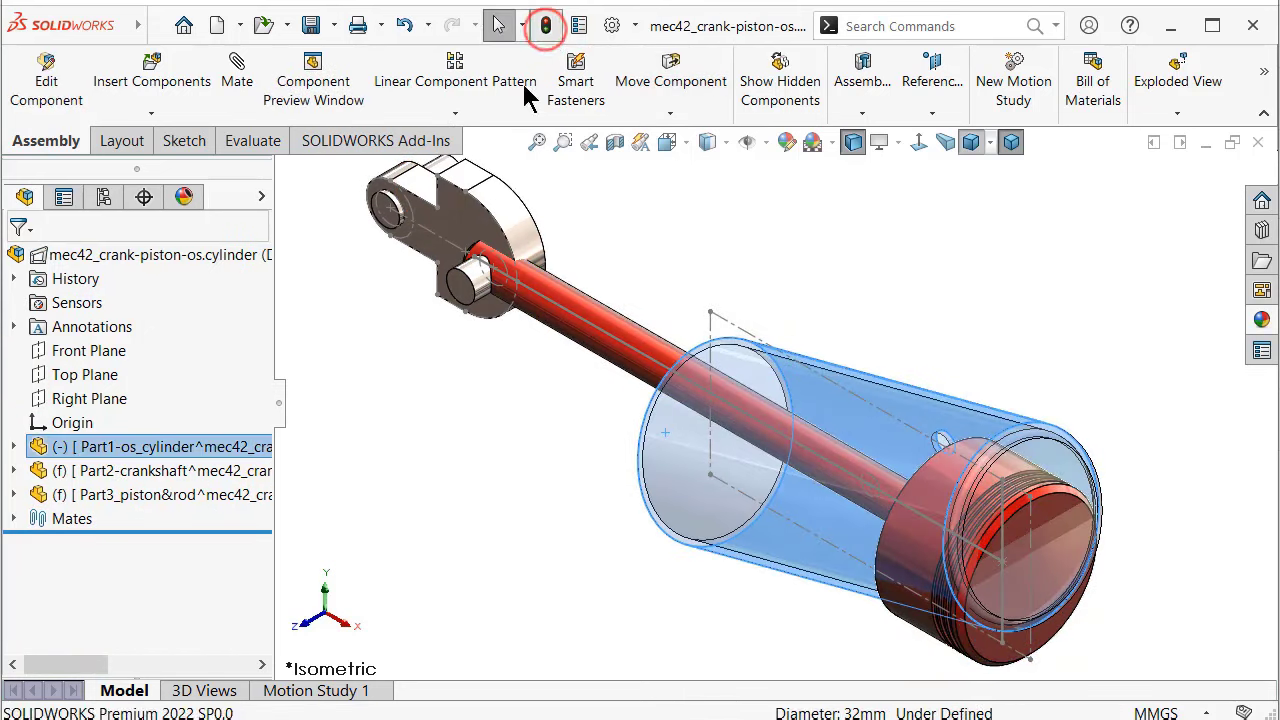
pyautogui.click(442, 443)
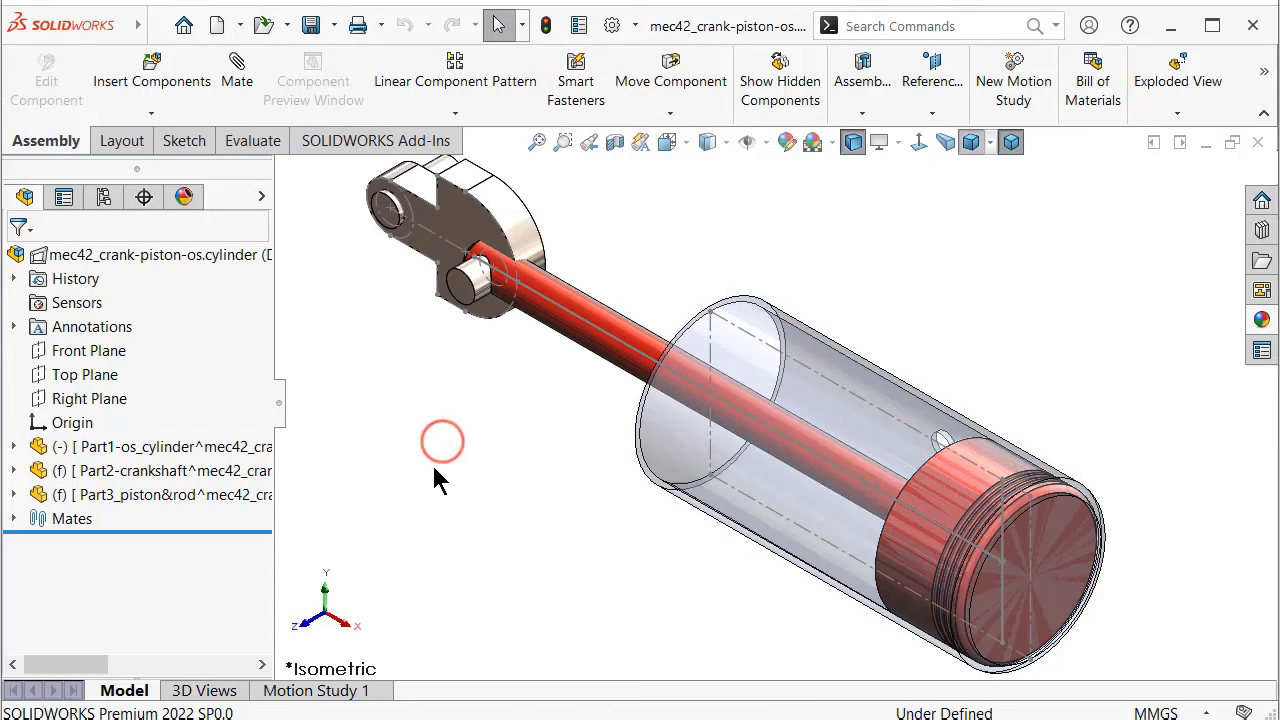
# Inspect the piston-and-rod and the mates list from isometric and side views
pyautogui.click(160, 500)
pyautogui.moveTo(543, 557); pyautogui.dragTo(350, 550, button='middle')
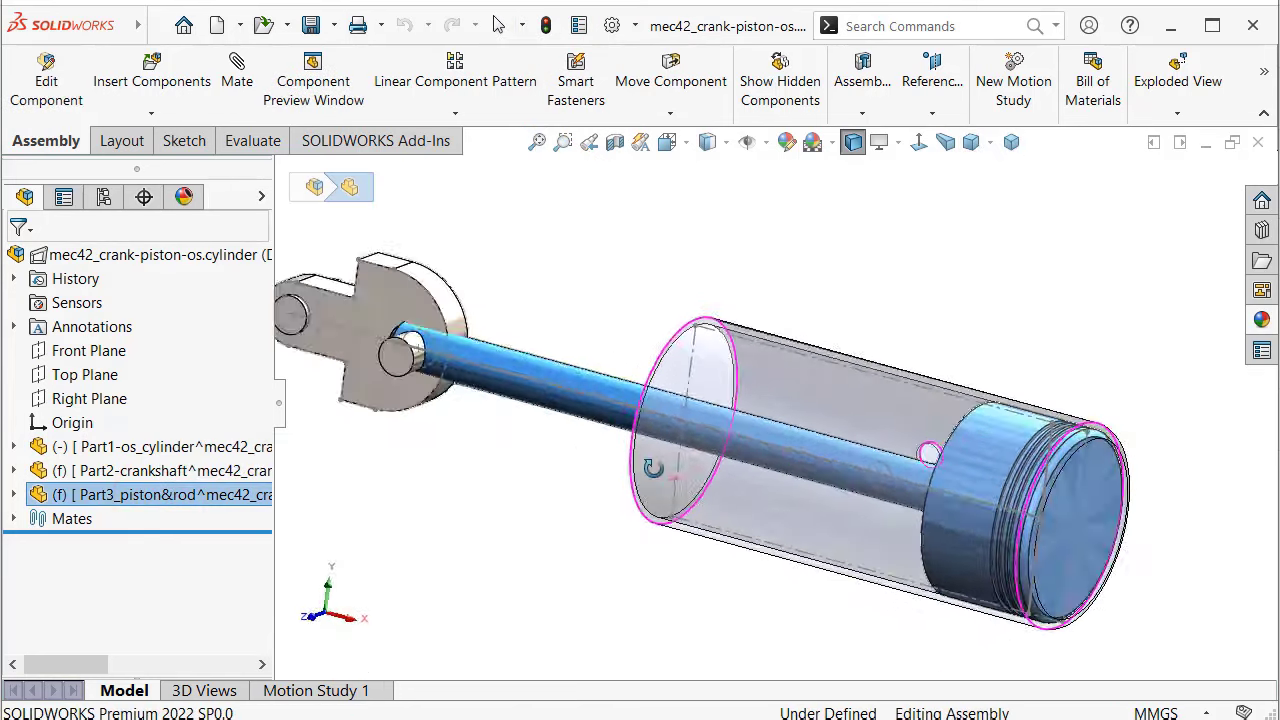
pyautogui.scroll(2, 458, 530)
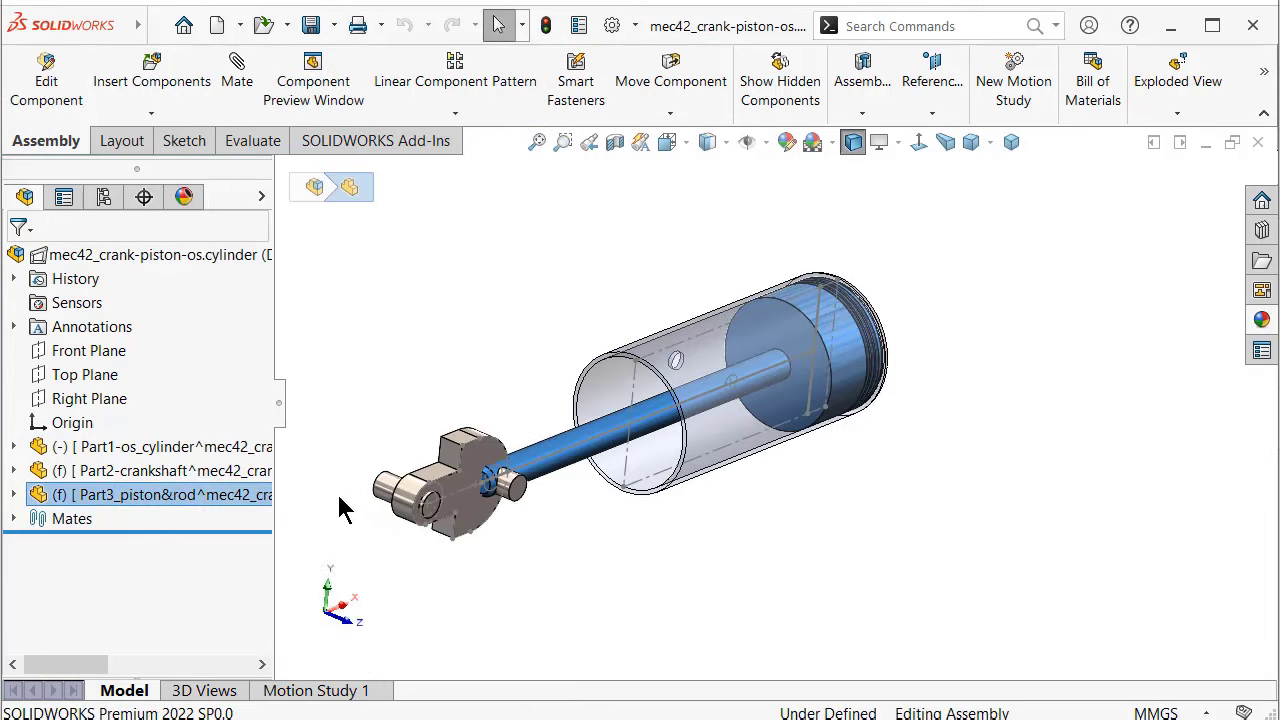
pyautogui.click(402, 324)
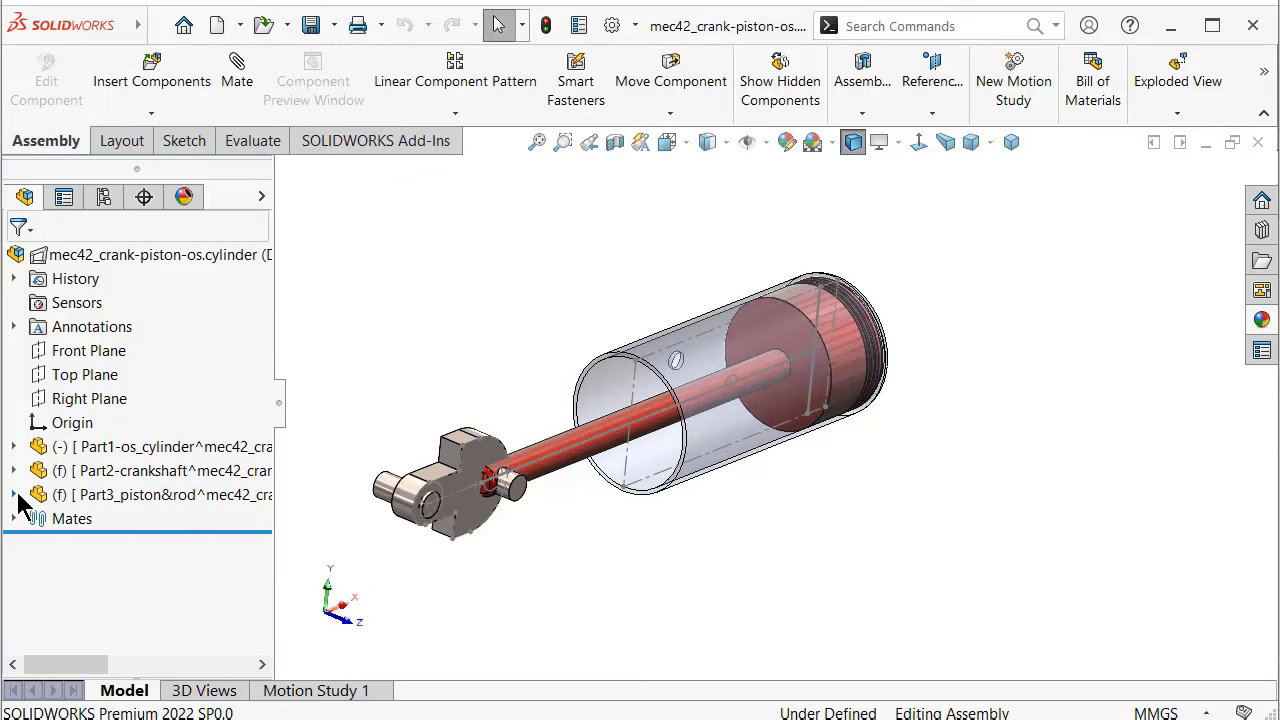
pyautogui.click(13, 518)
pyautogui.hotkey('ctrl', '7')
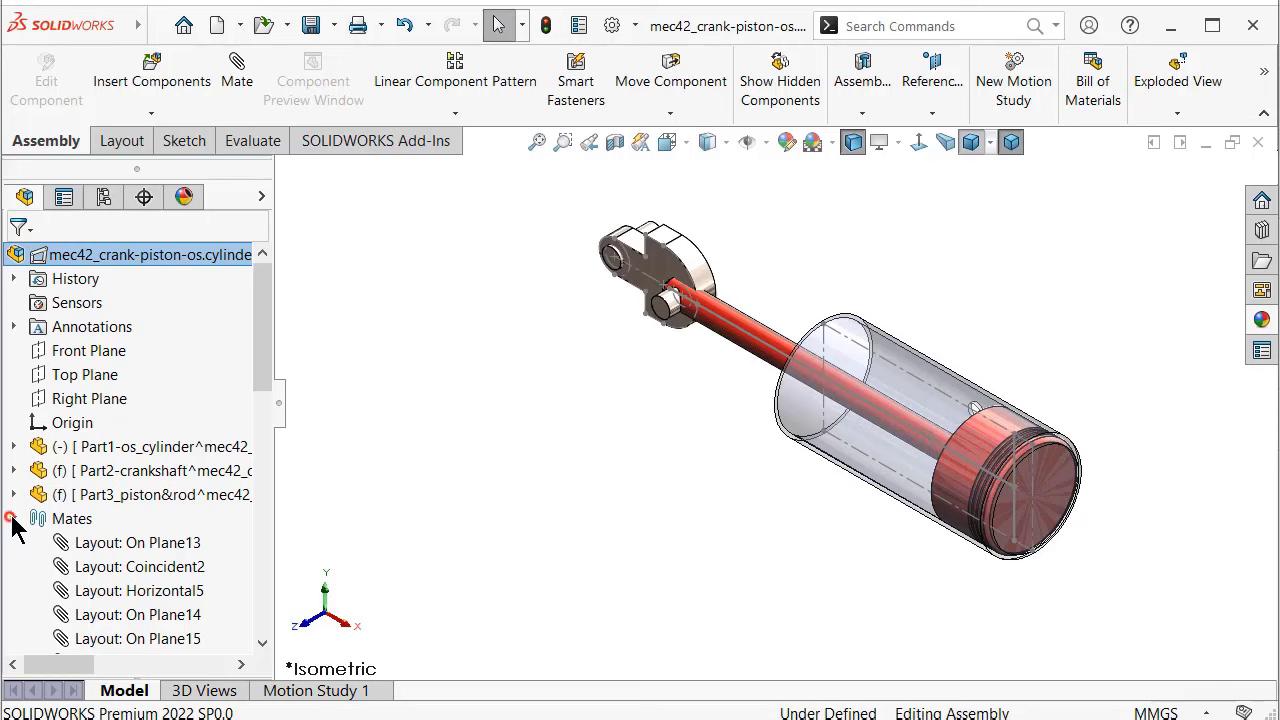
pyautogui.click(13, 518)
pyautogui.scroll(-2, 668, 338)
pyautogui.moveTo(672, 316); pyautogui.dragTo(771, 360, button='middle')
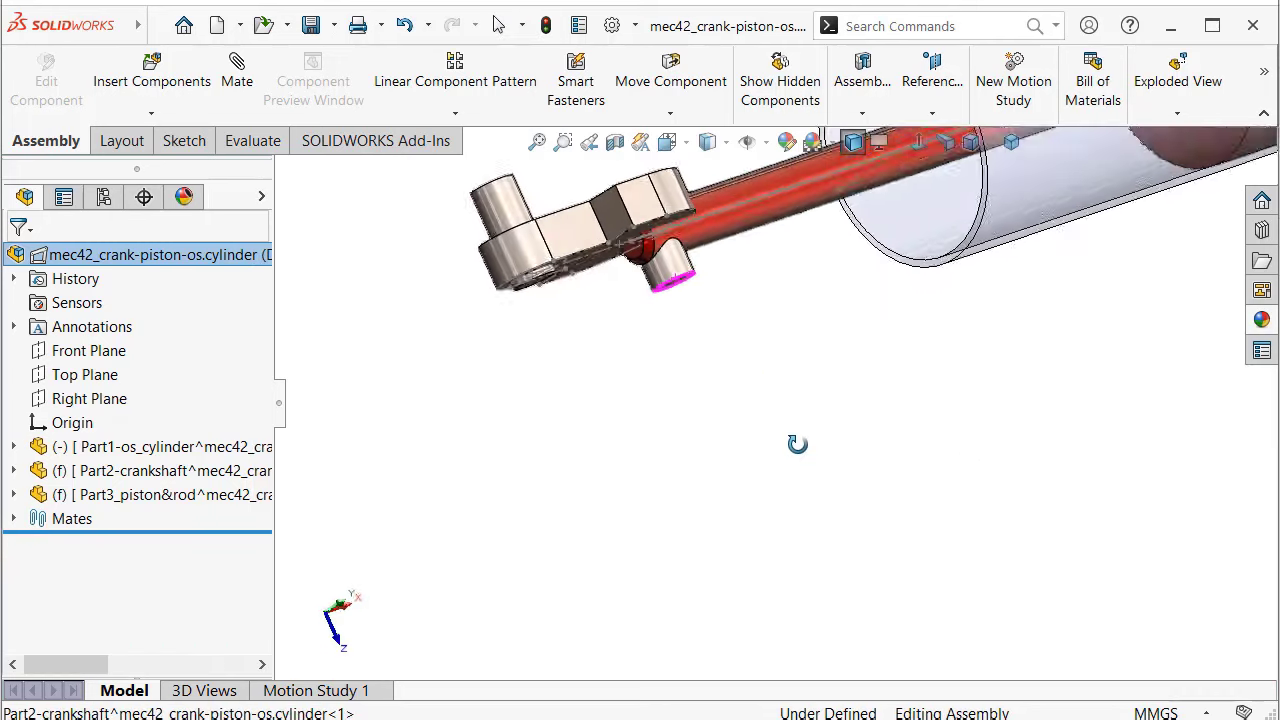
# Lock all external references of Part3_piston&rod
pyautogui.click(95, 494)
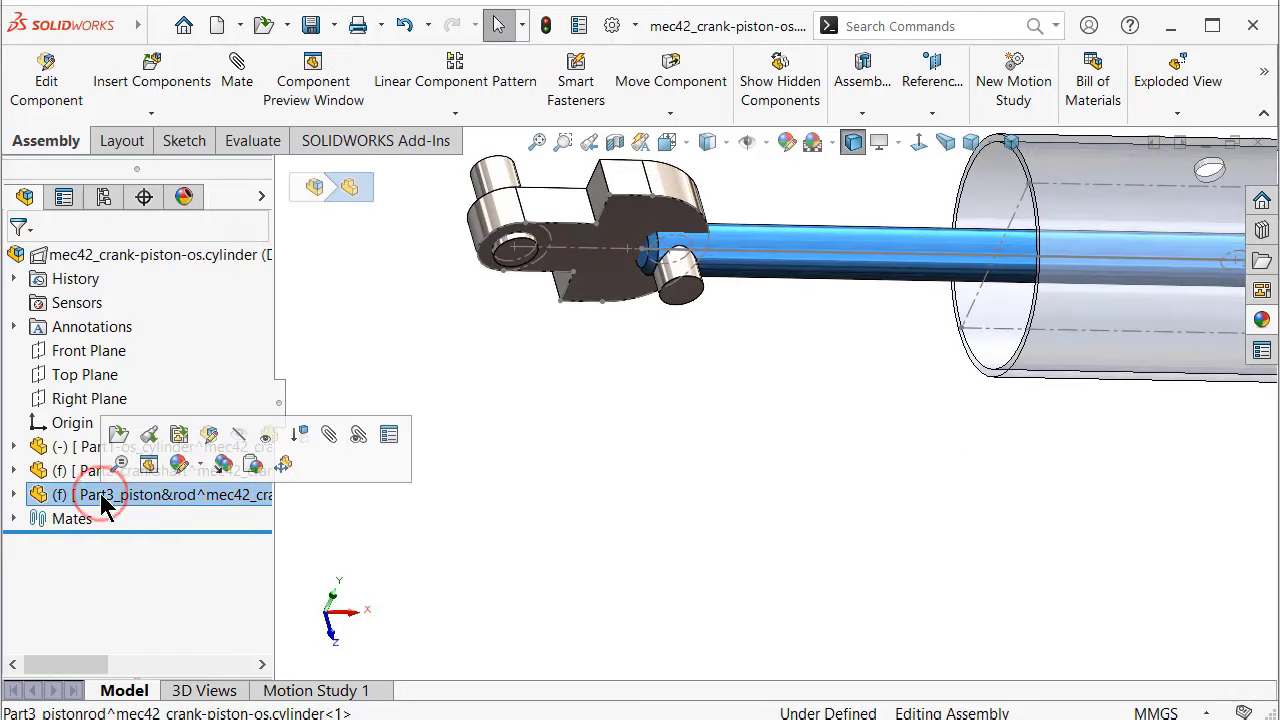
pyautogui.rightClick(95, 494)
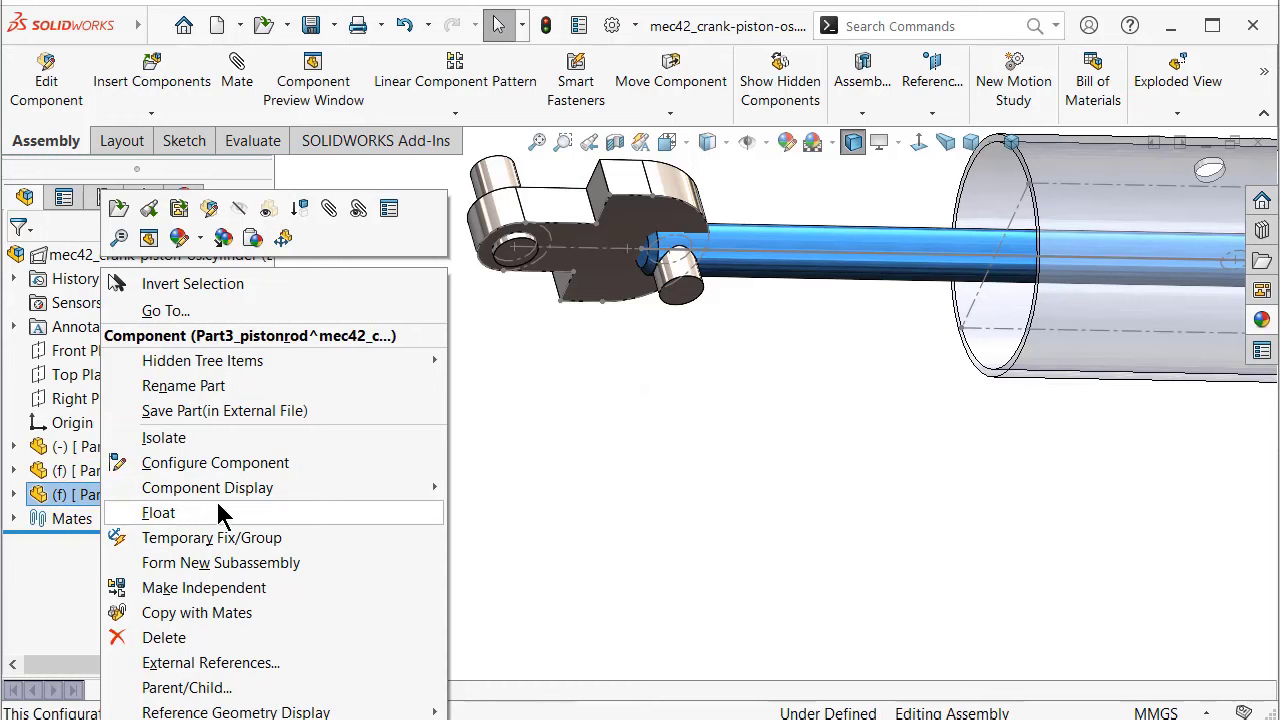
pyautogui.click(241, 662)
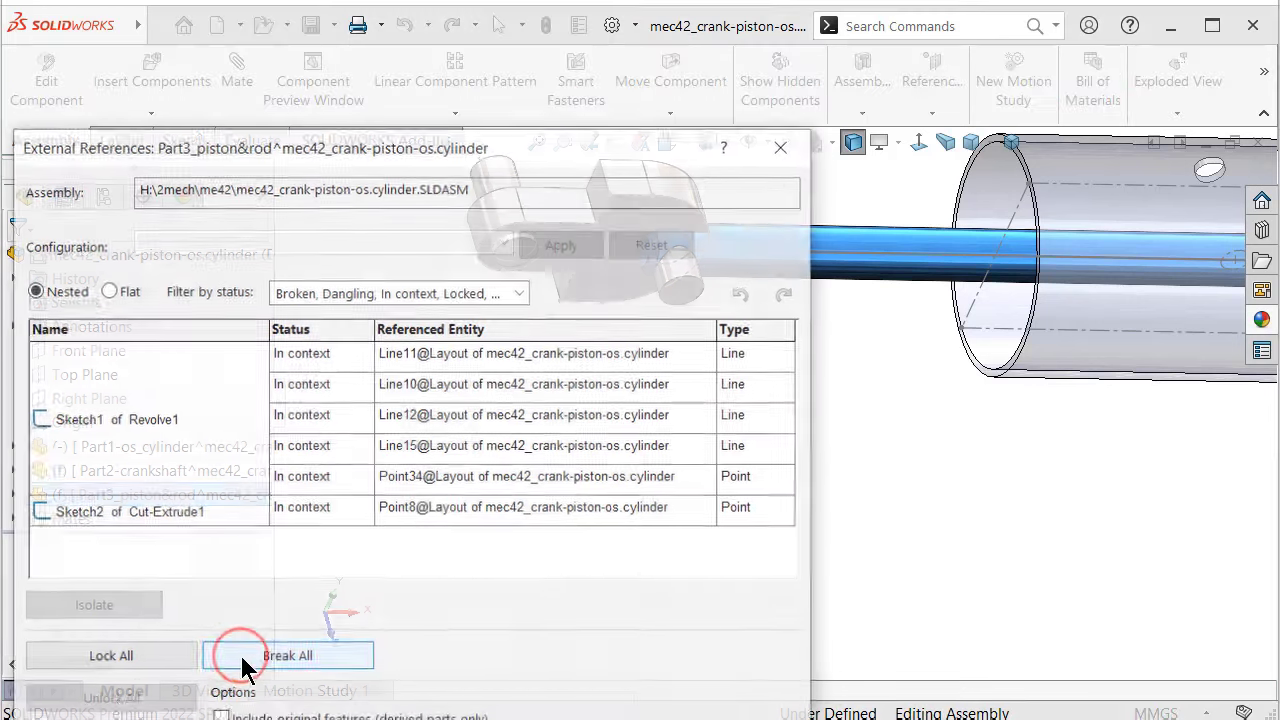
pyautogui.click(128, 657)
pyautogui.click(484, 628)
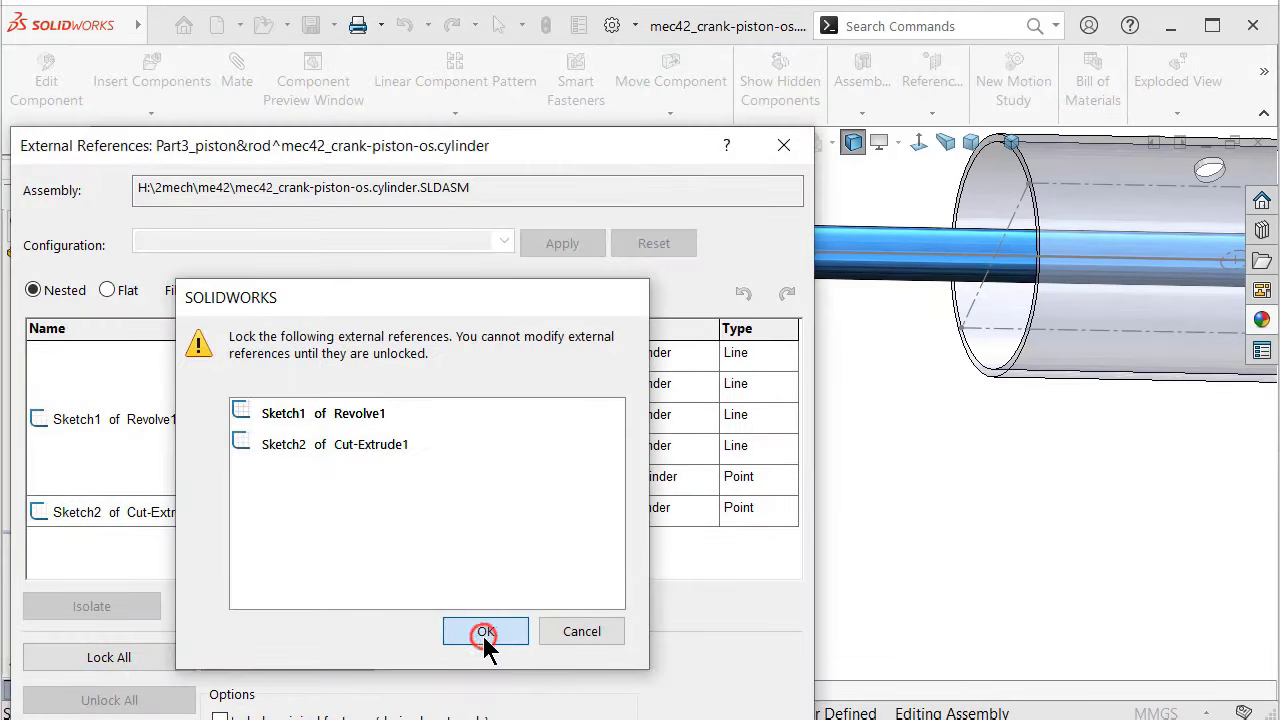
pyautogui.press('Escape')
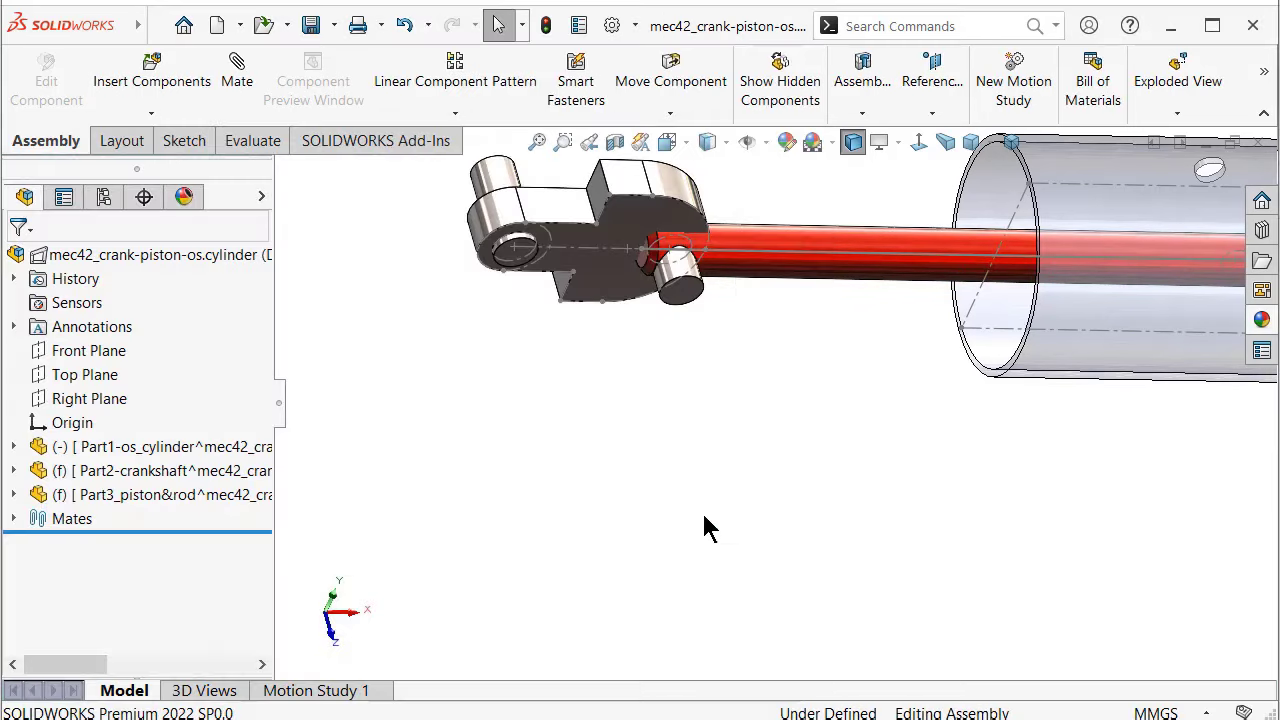
# Float the piston-and-rod and mate the piston concentric with the cylinder bore
pyautogui.rightClick(150, 495)
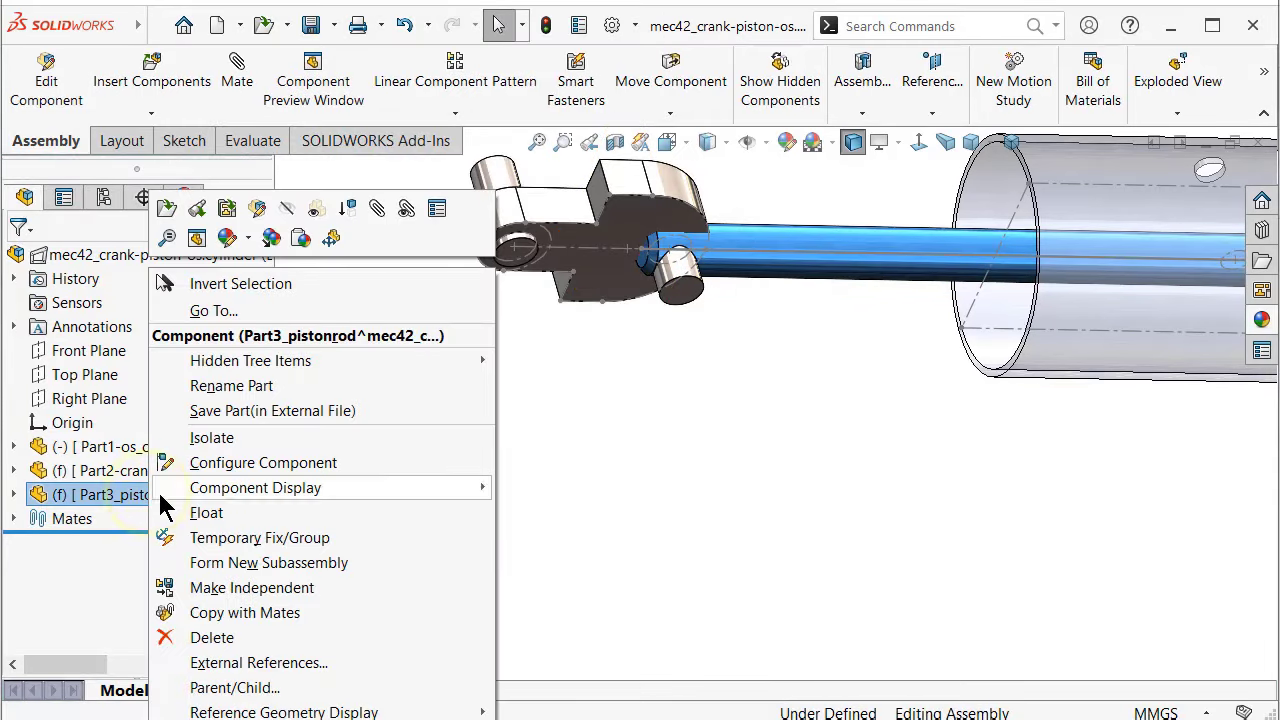
pyautogui.click(231, 512)
pyautogui.moveTo(840, 305)
pyautogui.mouseDown()
pyautogui.moveTo(660, 440)
pyautogui.moveTo(480, 434)
pyautogui.mouseUp()
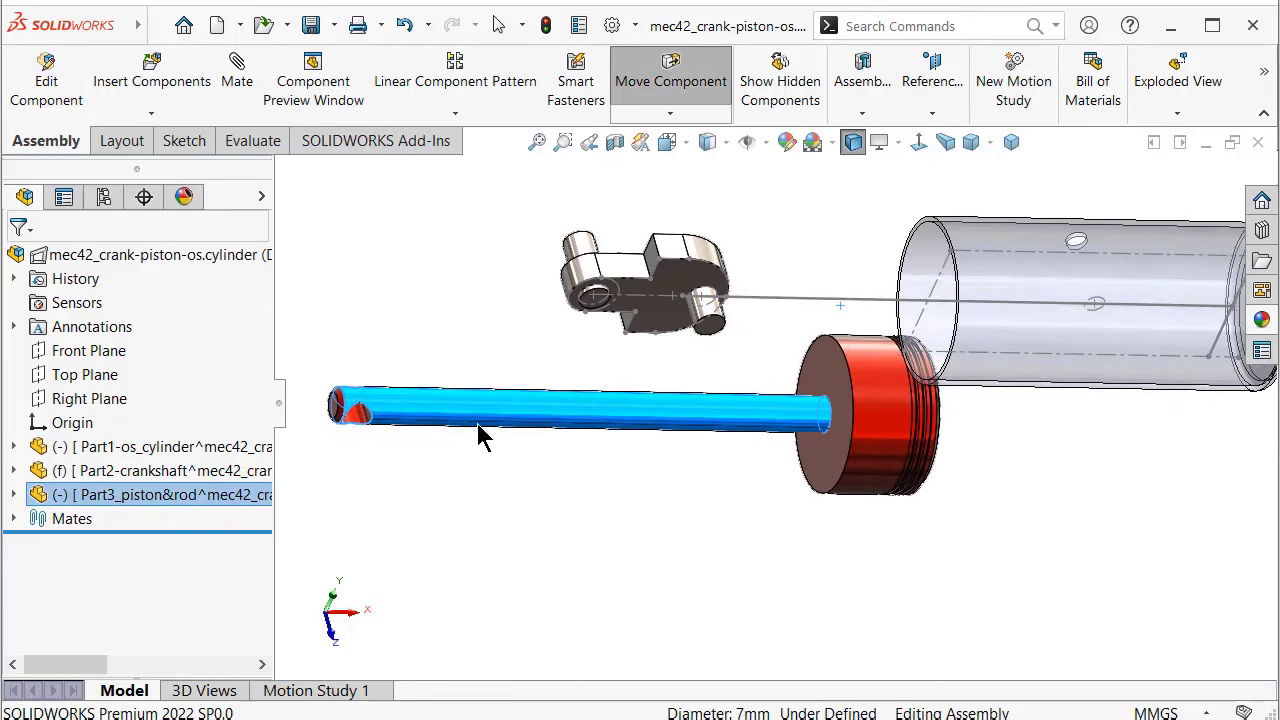
pyautogui.click(862, 362)
pyautogui.click(1119, 234)
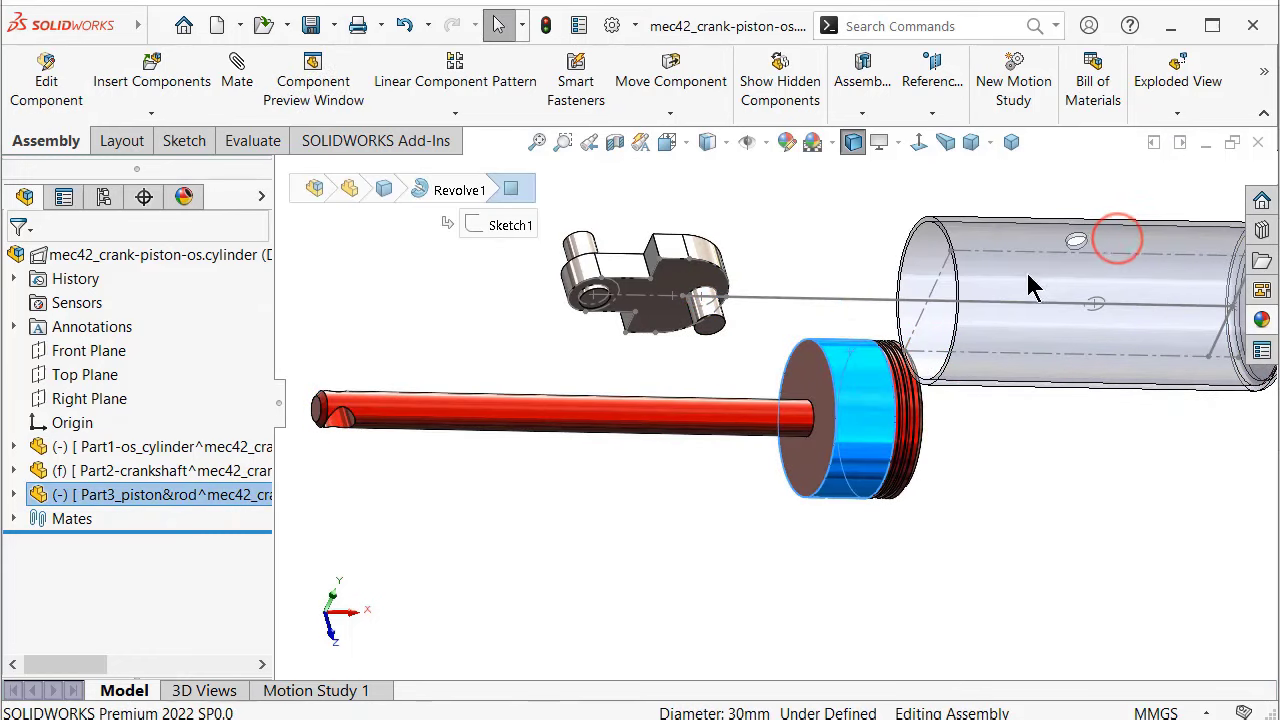
pyautogui.click(928, 245)
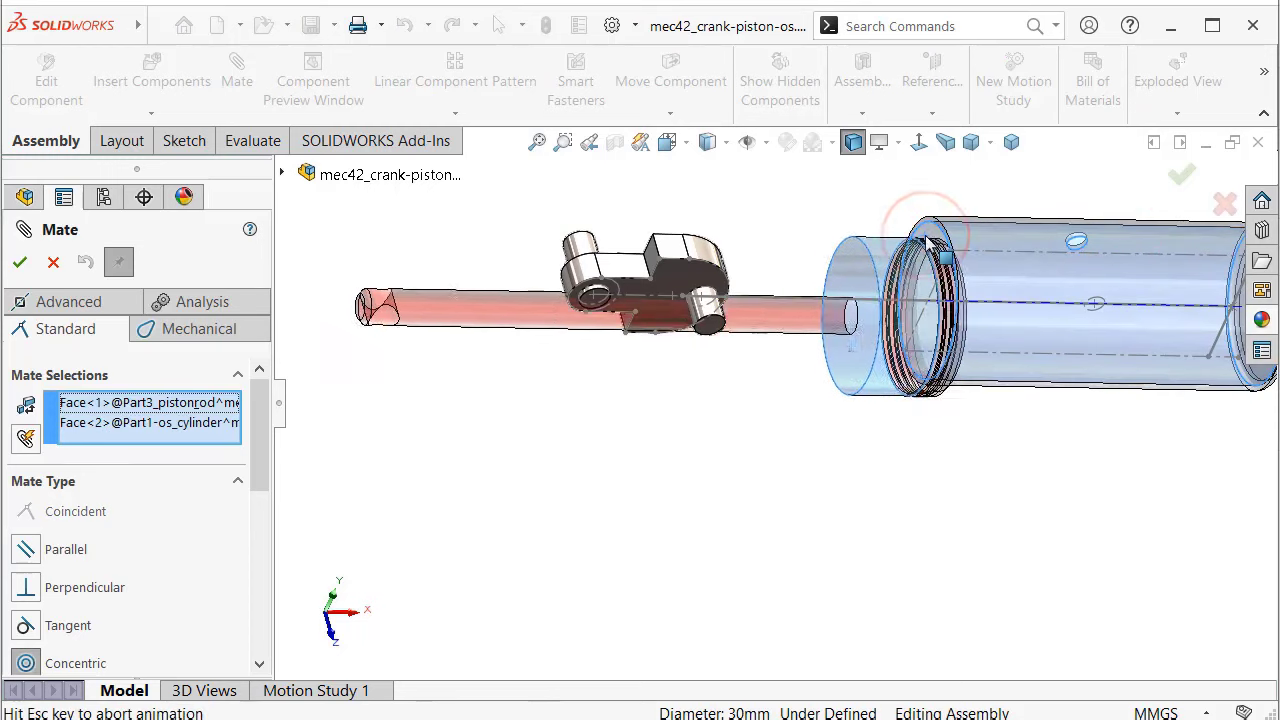
pyautogui.click(1233, 183)
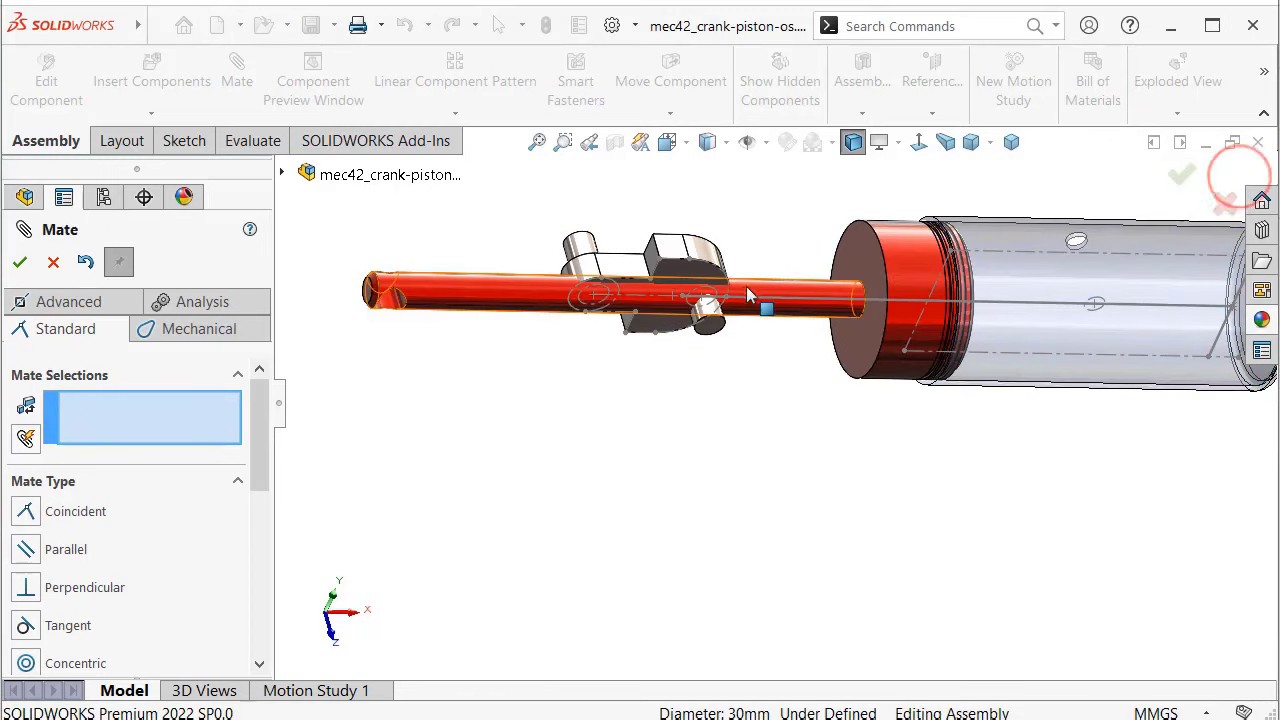
# Mate the rod end's pin hole concentric with the crankshaft pin
pyautogui.scroll(-3, 720, 290)
pyautogui.scroll(5, 675, 365)
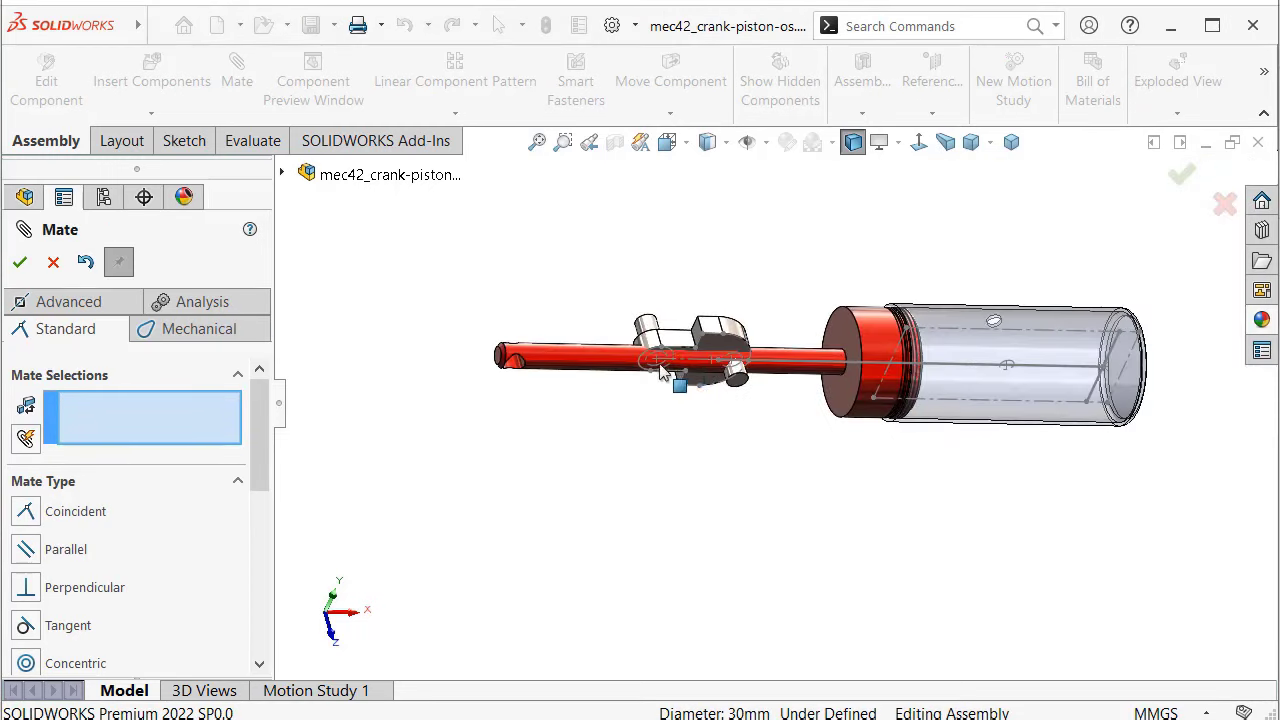
pyautogui.scroll(-5, 566, 391)
pyautogui.click(511, 371)
pyautogui.scroll(-2, 1003, 405)
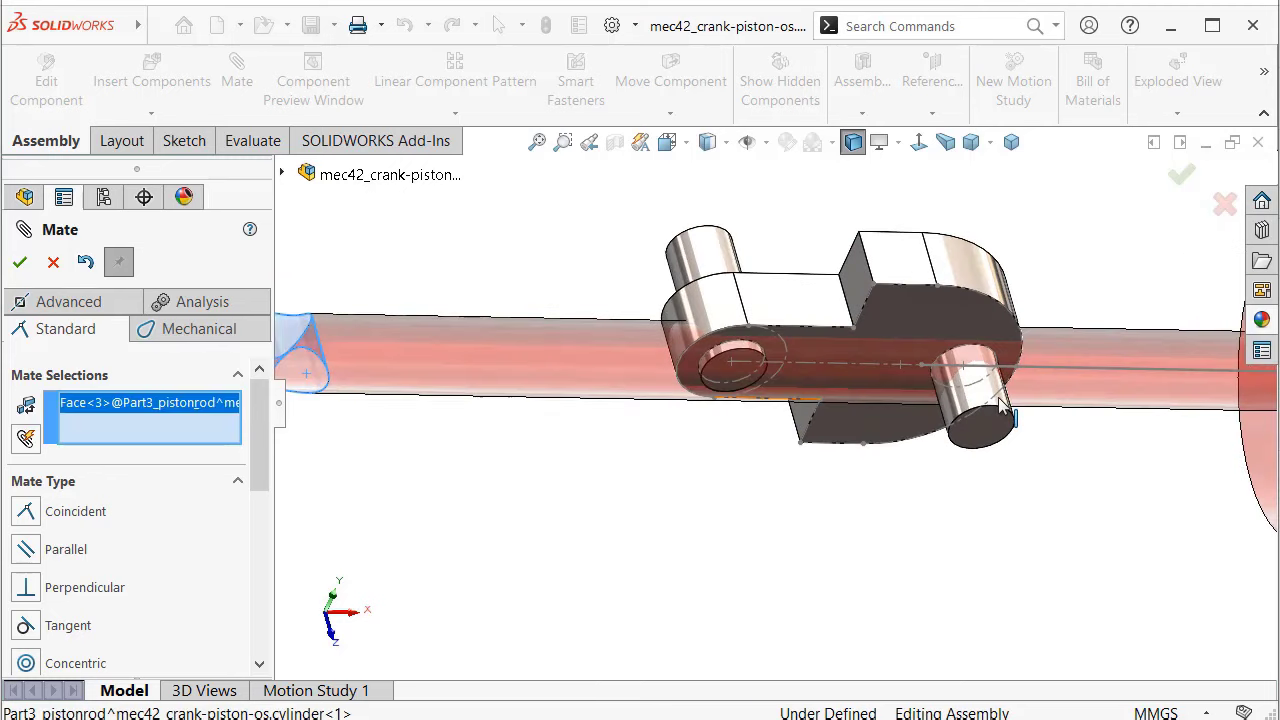
pyautogui.click(960, 408)
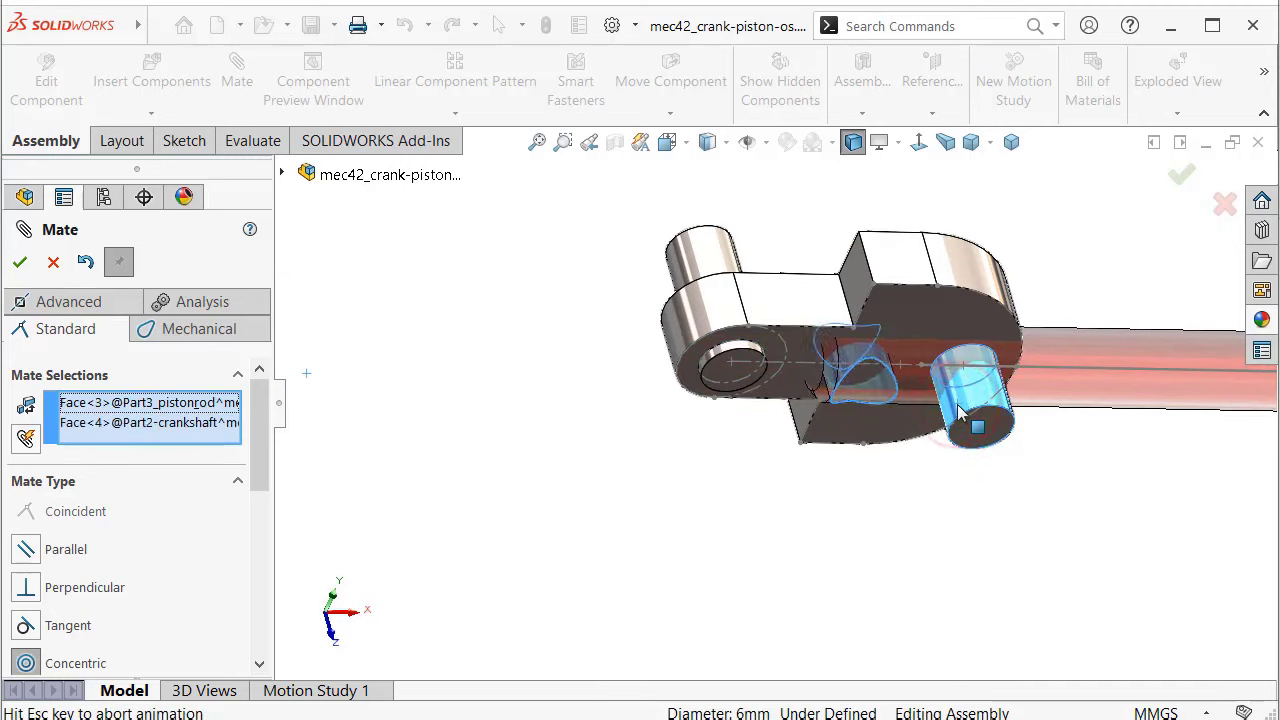
pyautogui.click(1250, 442)
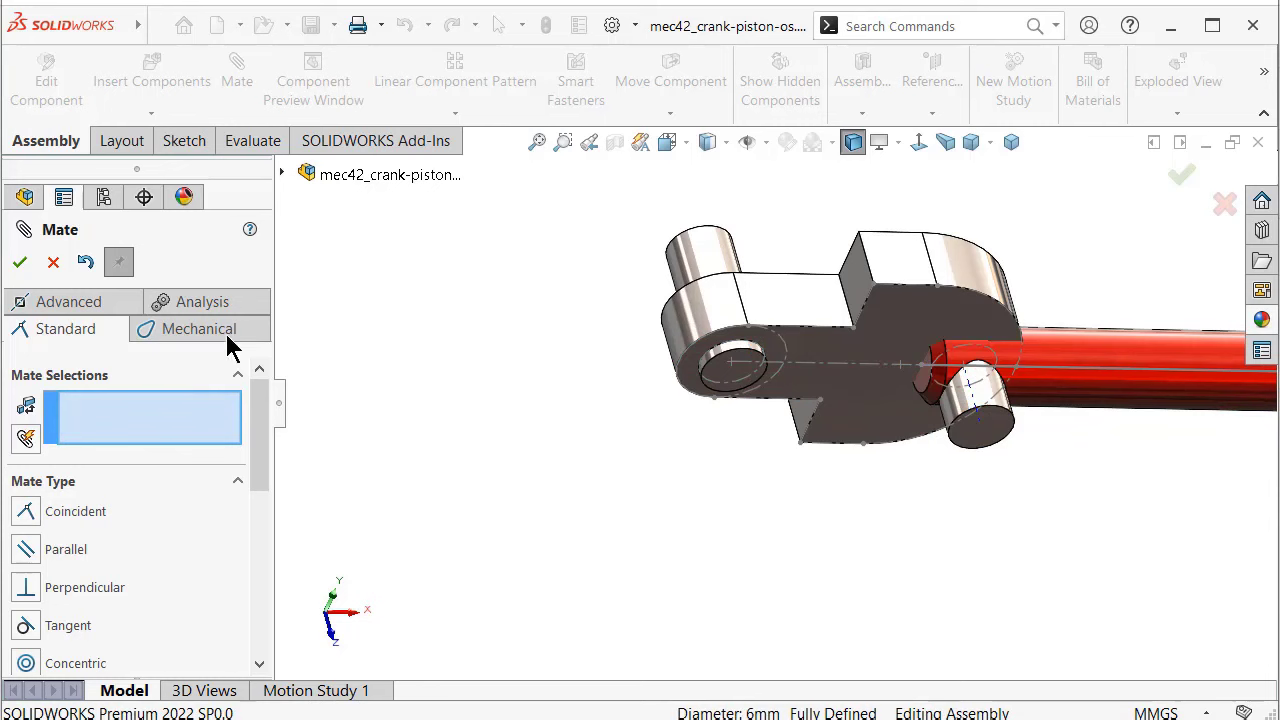
pyautogui.click(22, 265)
pyautogui.scroll(5, 1000, 443)
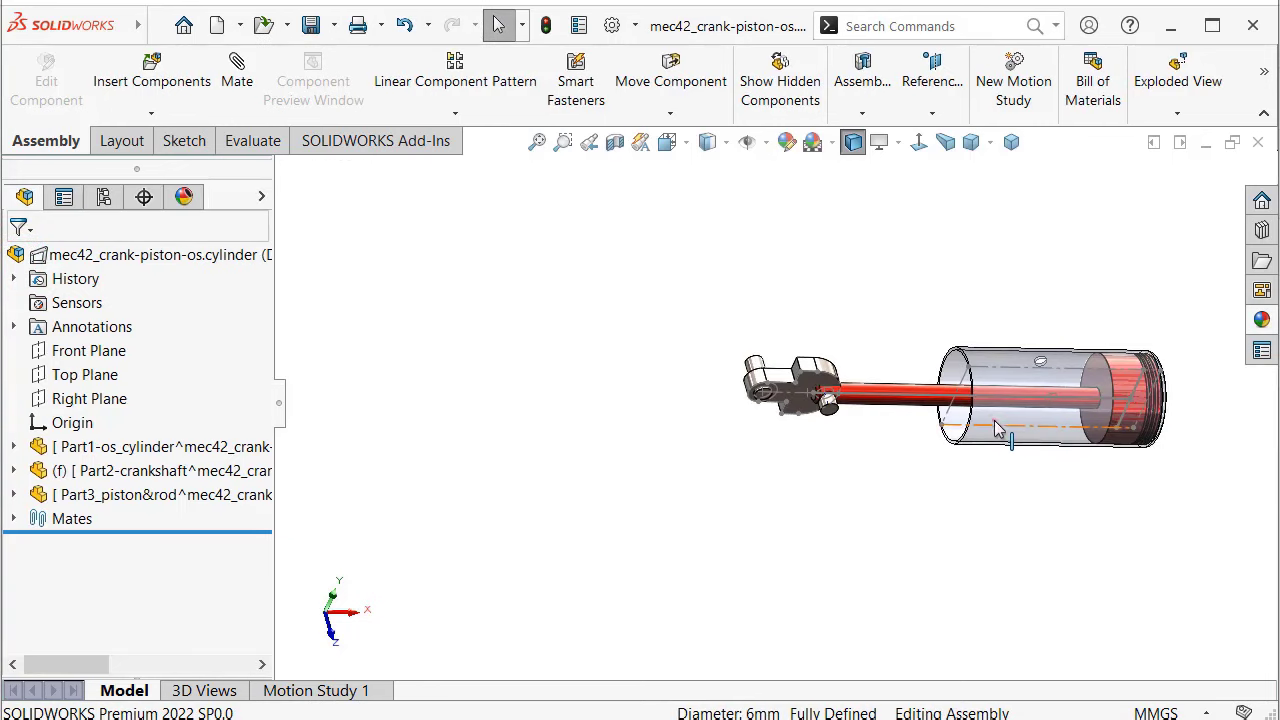
# Switch to isometric view, confirm the cylinder stays fixed, and set the crankshaft to Float
pyautogui.click(867, 298)
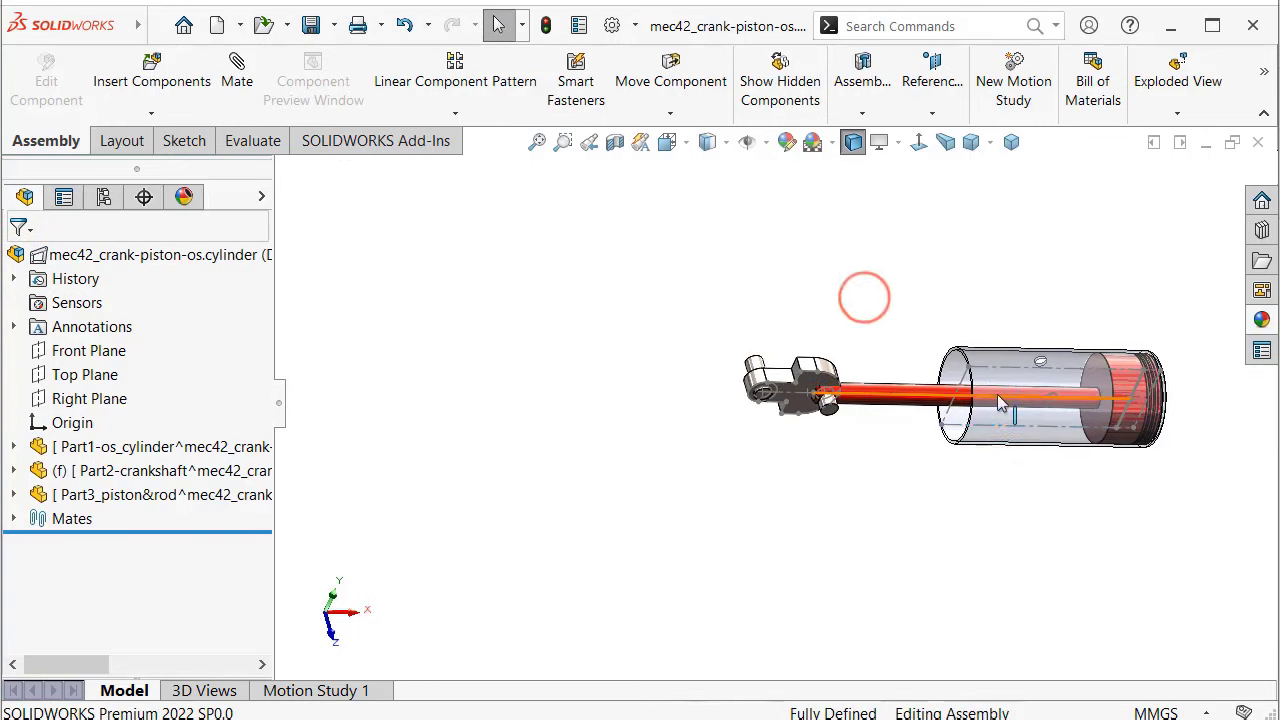
pyautogui.click(1009, 142)
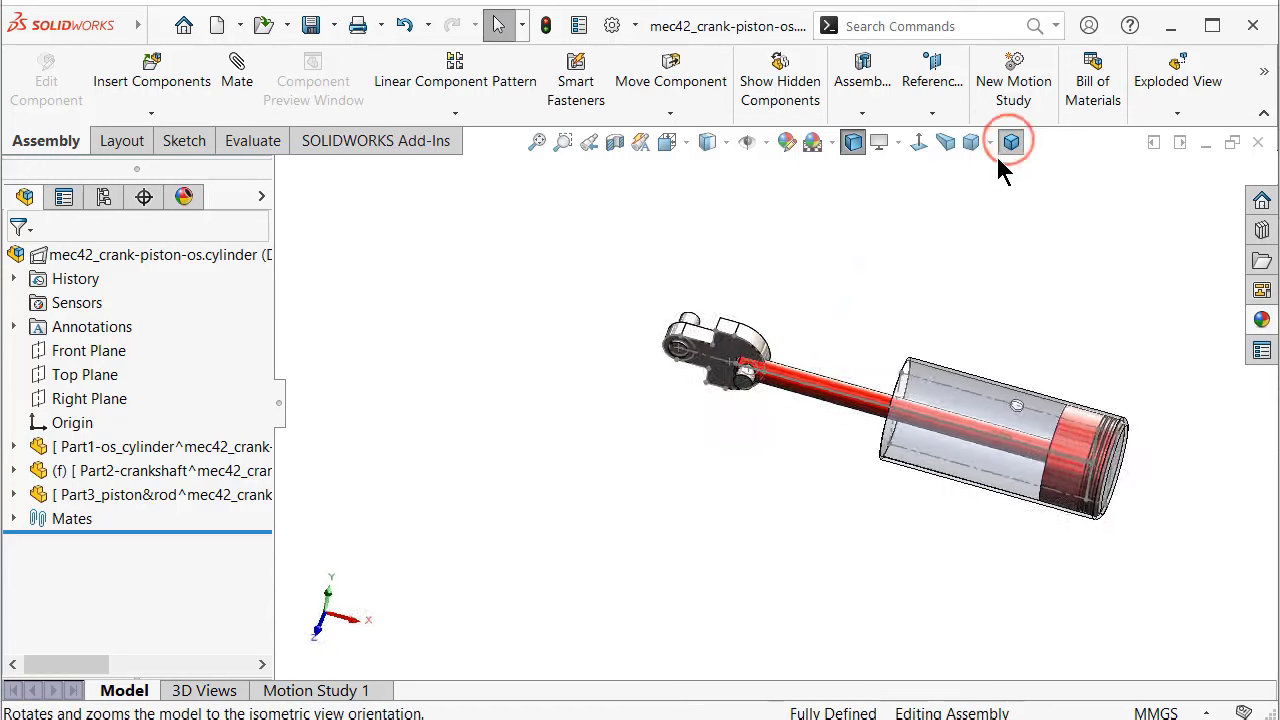
pyautogui.moveTo(653, 457); pyautogui.dragTo(672, 450)
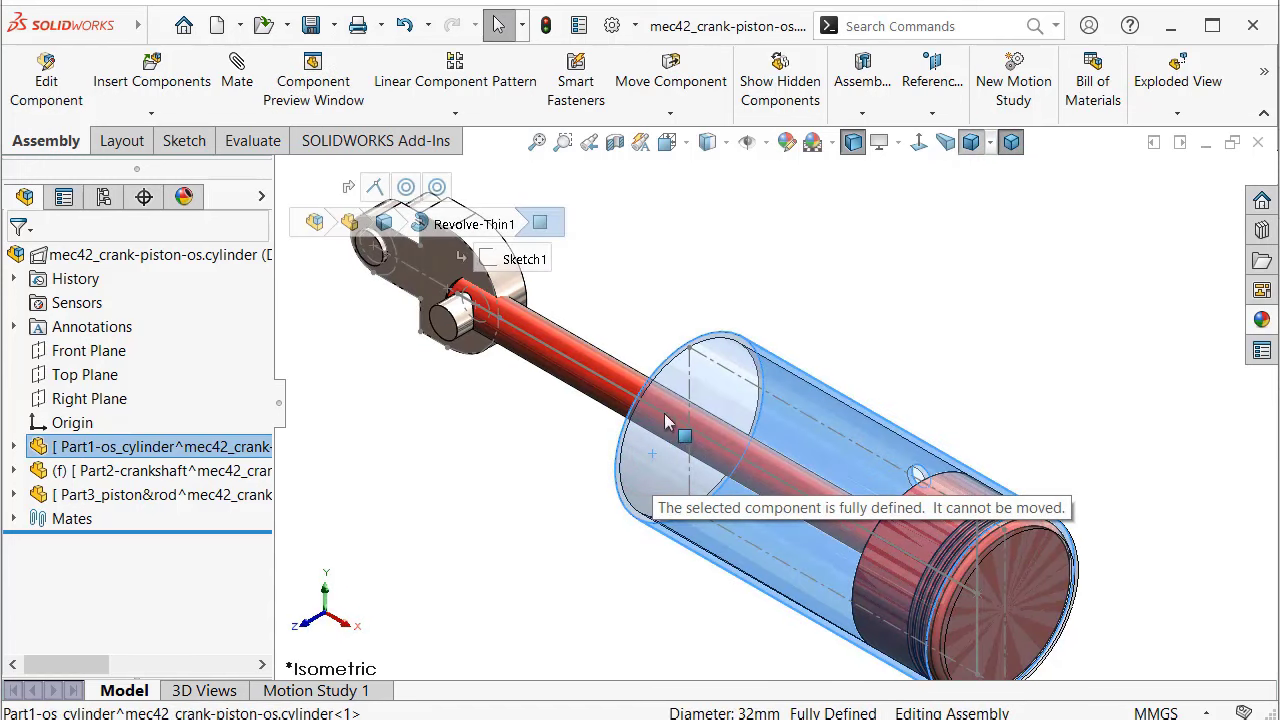
pyautogui.click(646, 266)
pyautogui.click(137, 471)
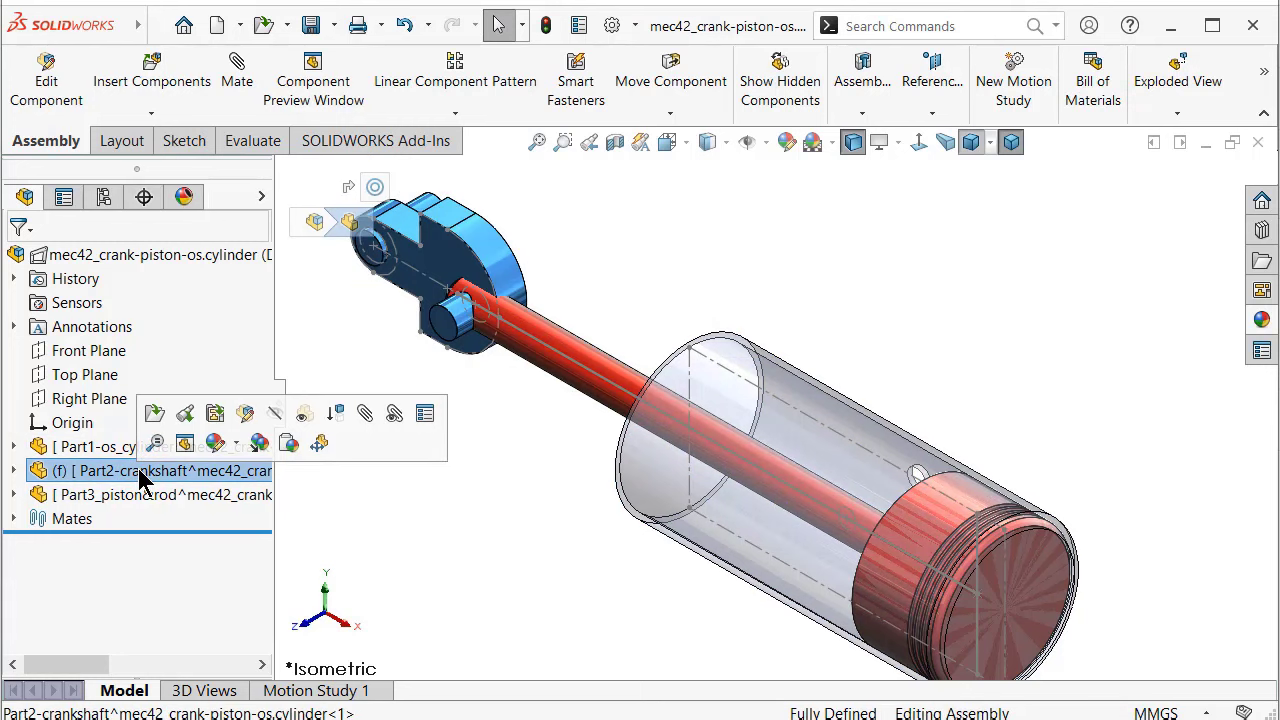
pyautogui.rightClick(135, 476)
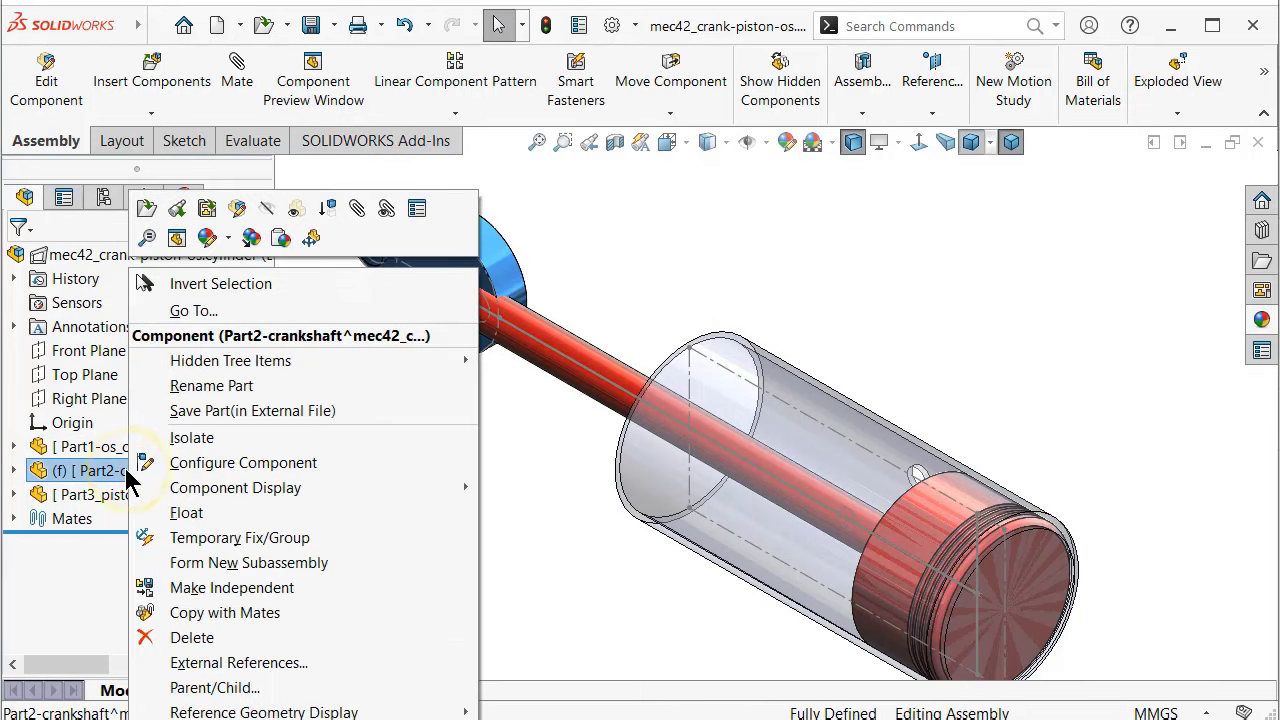
pyautogui.click(167, 513)
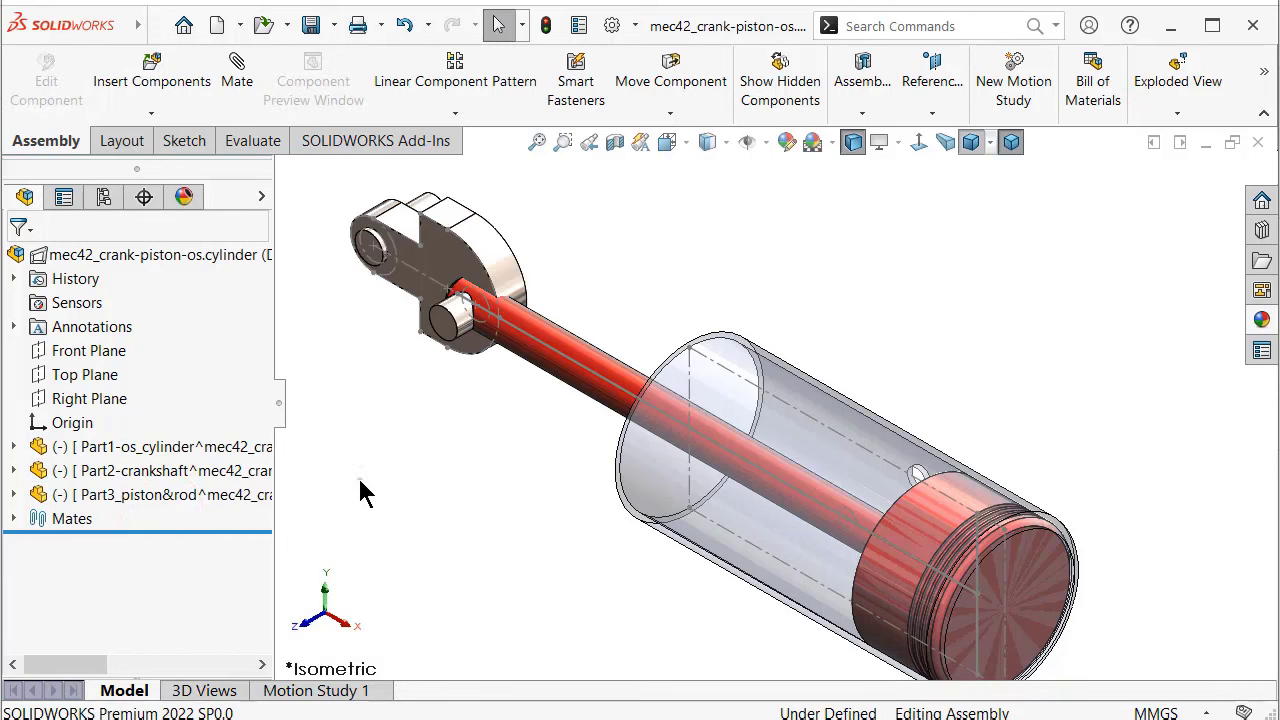
# Lock all of the crankshaft's external references, then turn the crankshaft to test it
pyautogui.click(358, 488)
pyautogui.click(188, 472)
pyautogui.rightClick(188, 476)
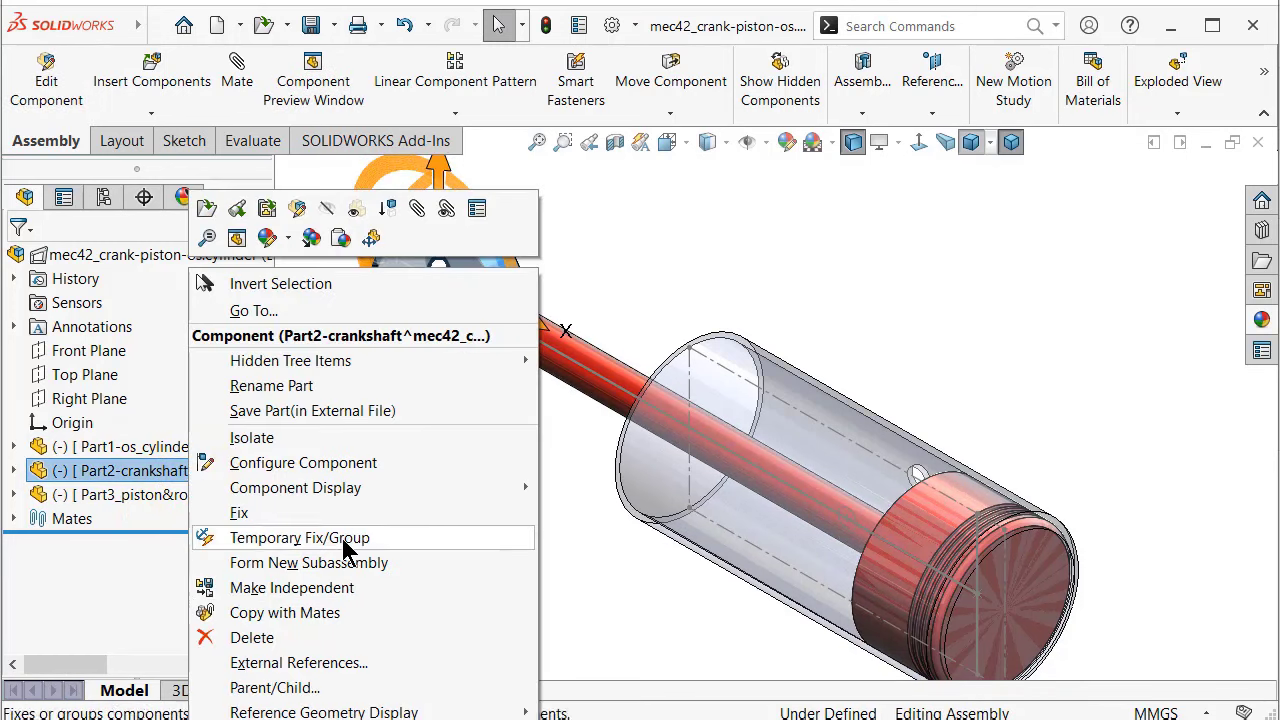
pyautogui.click(330, 663)
pyautogui.click(165, 664)
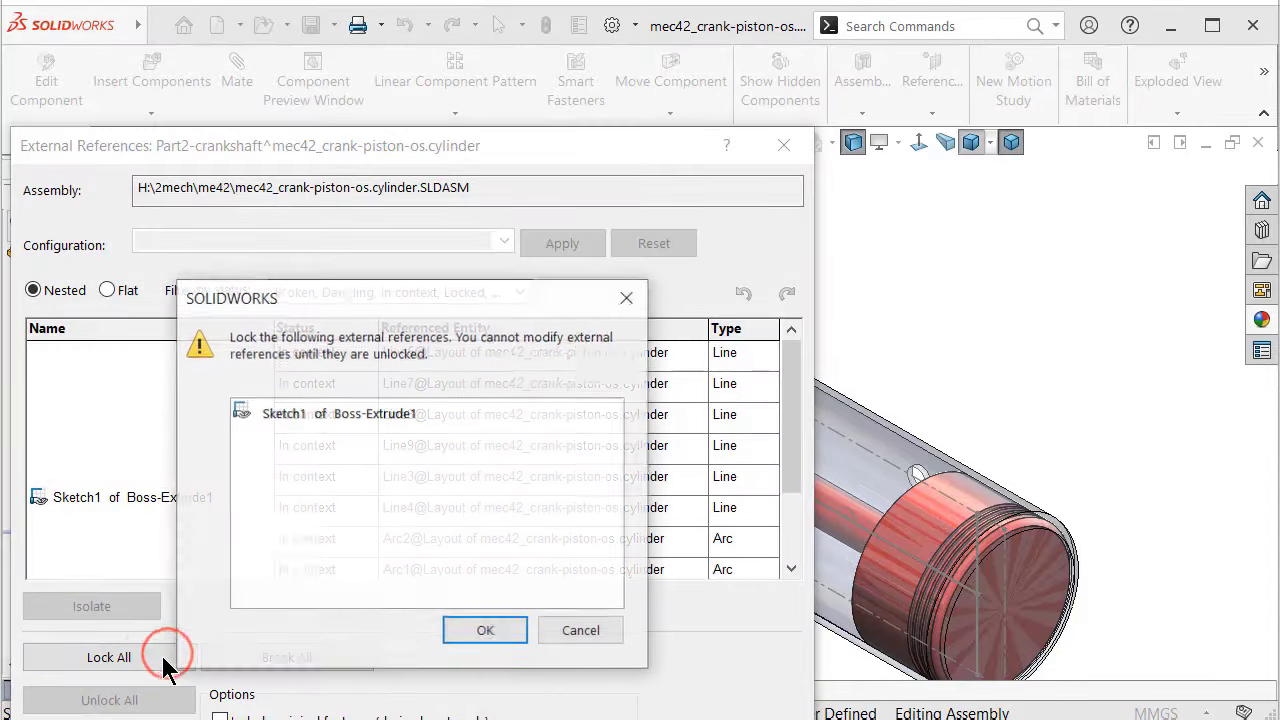
pyautogui.click(495, 632)
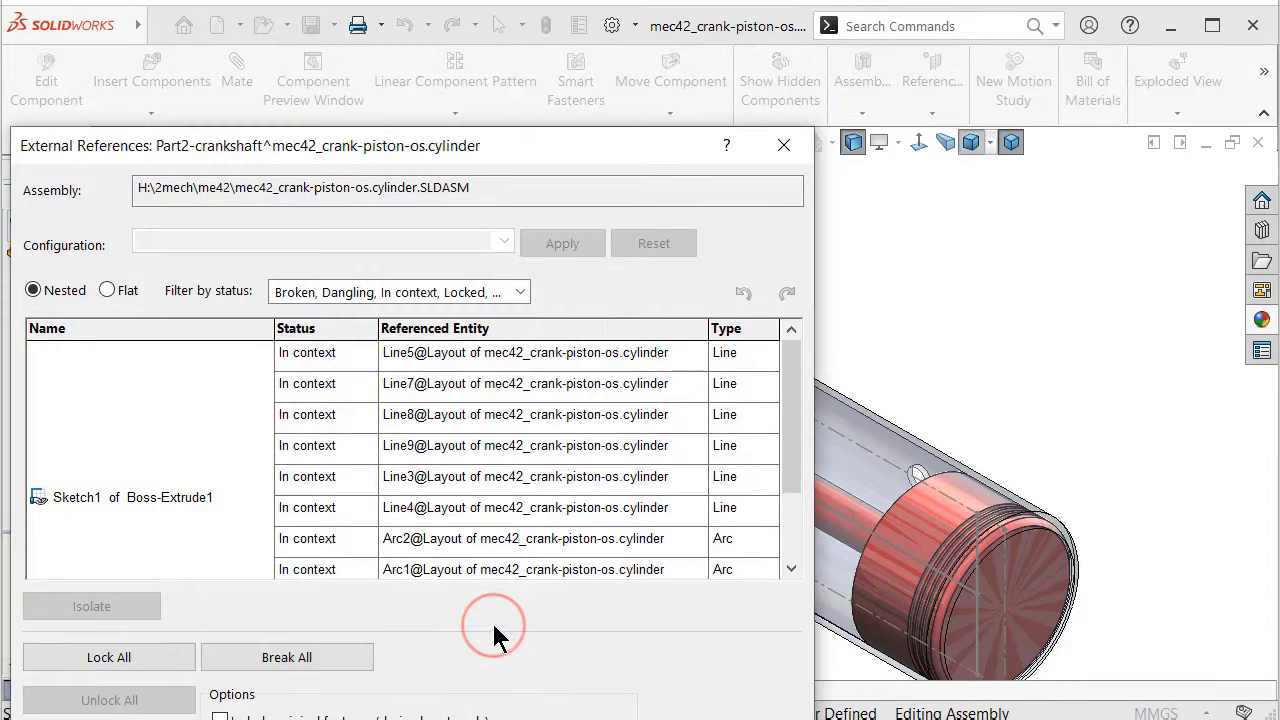
pyautogui.click(802, 133)
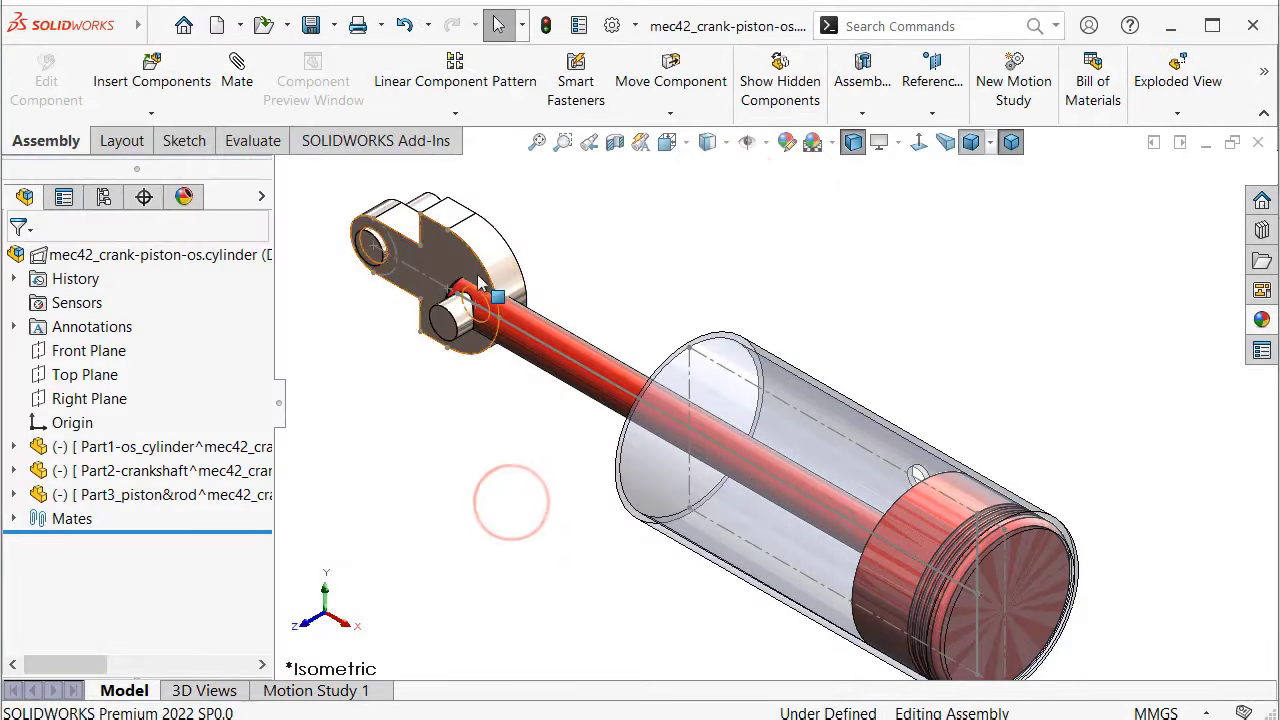
pyautogui.moveTo(481, 283); pyautogui.dragTo(560, 255)
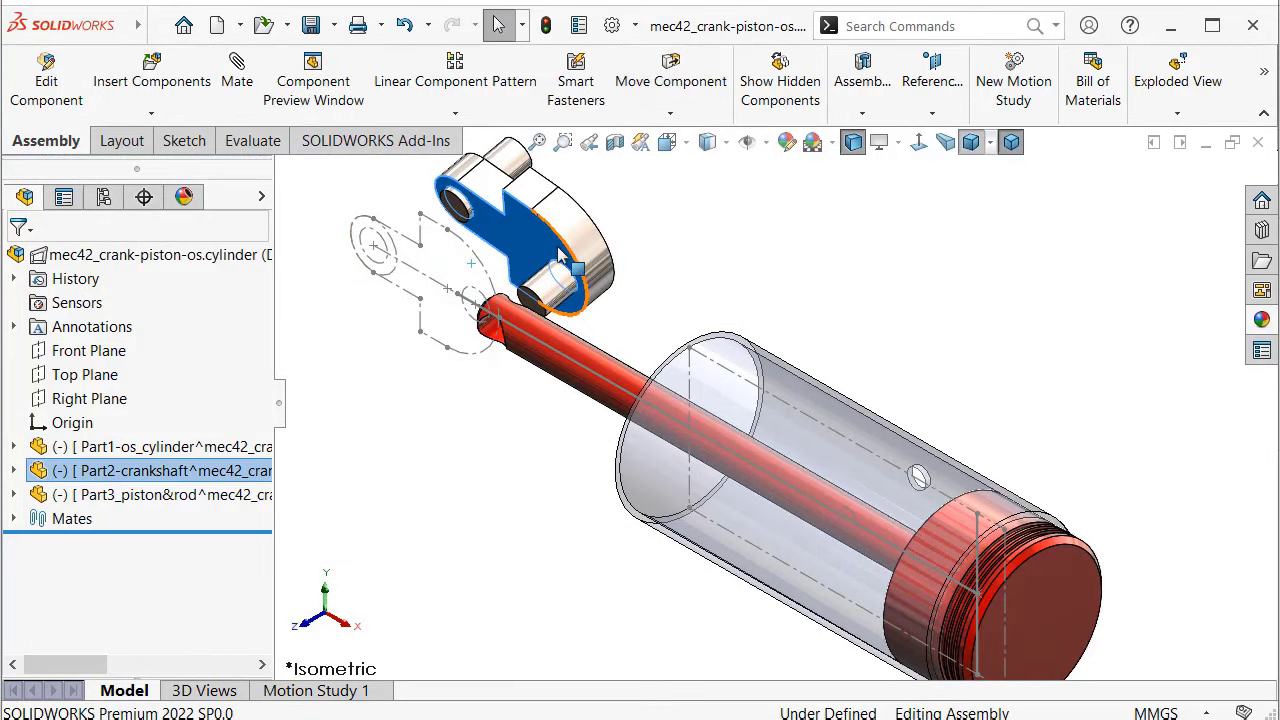
# Check the cylinder's external references list and close it
pyautogui.scroll(-2, 560, 255)
pyautogui.click(165, 447)
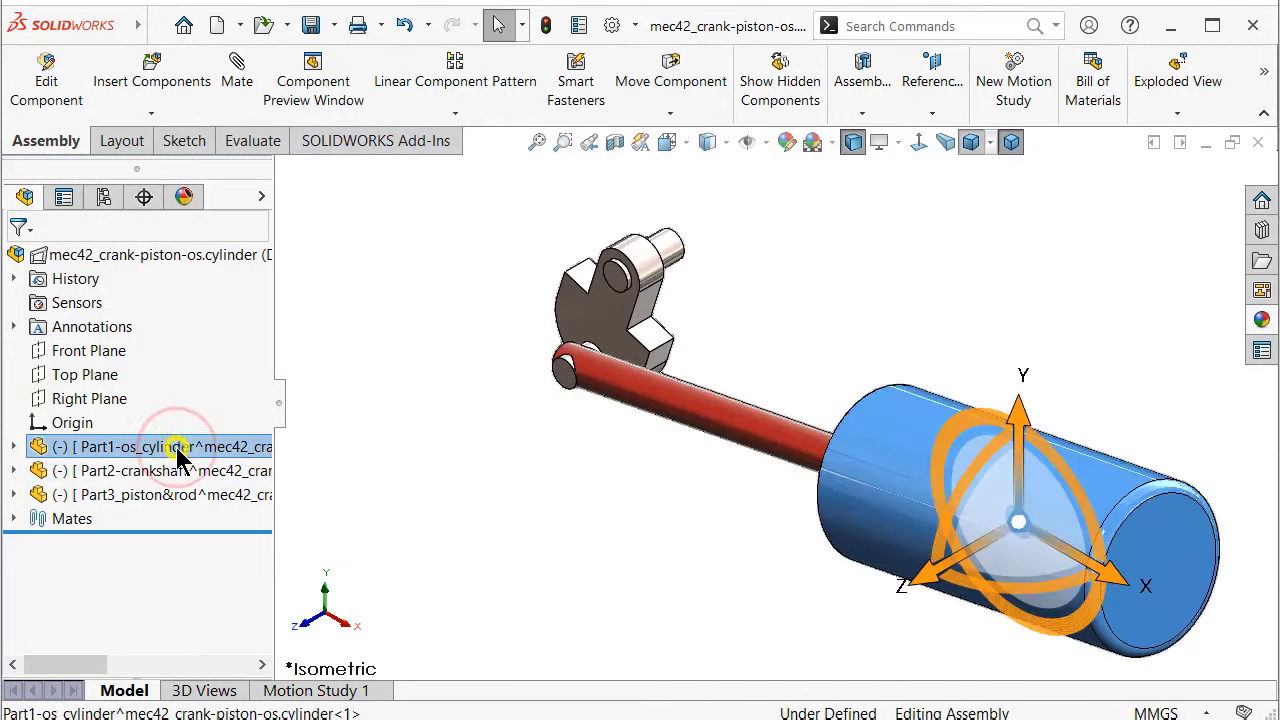
pyautogui.rightClick(170, 447)
pyautogui.click(265, 668)
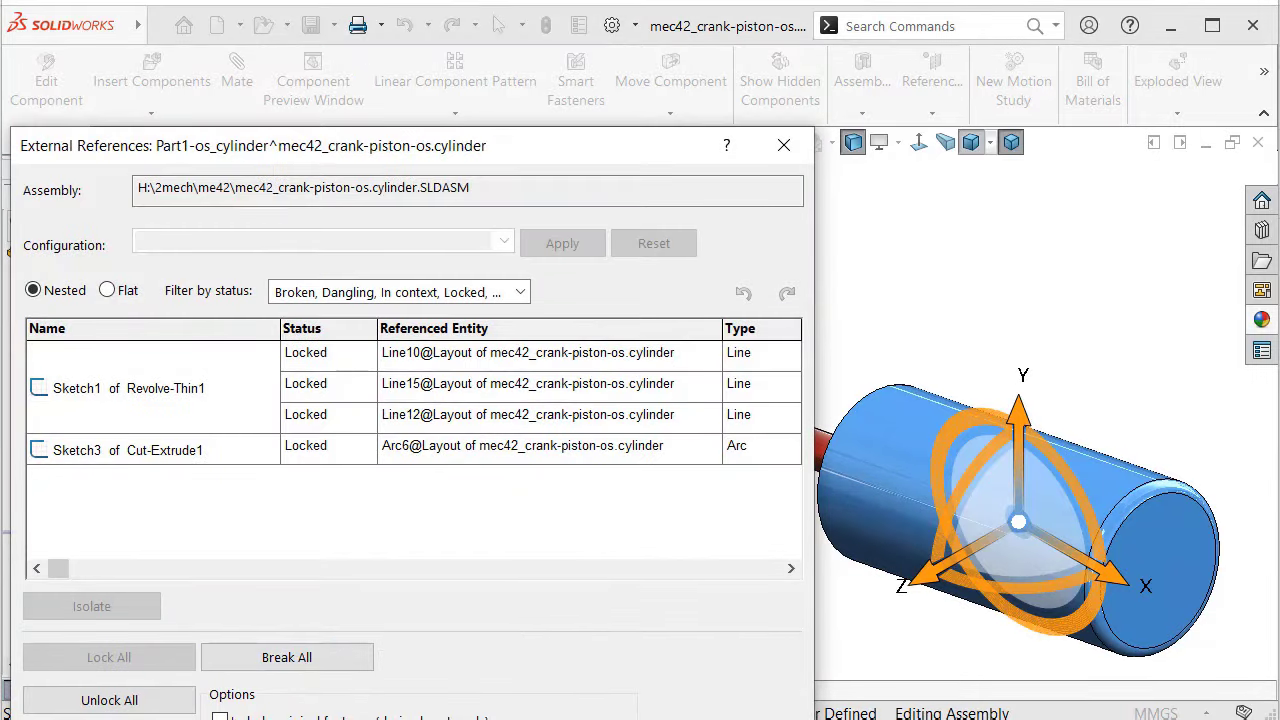
pyautogui.click(782, 143)
pyautogui.click(456, 377)
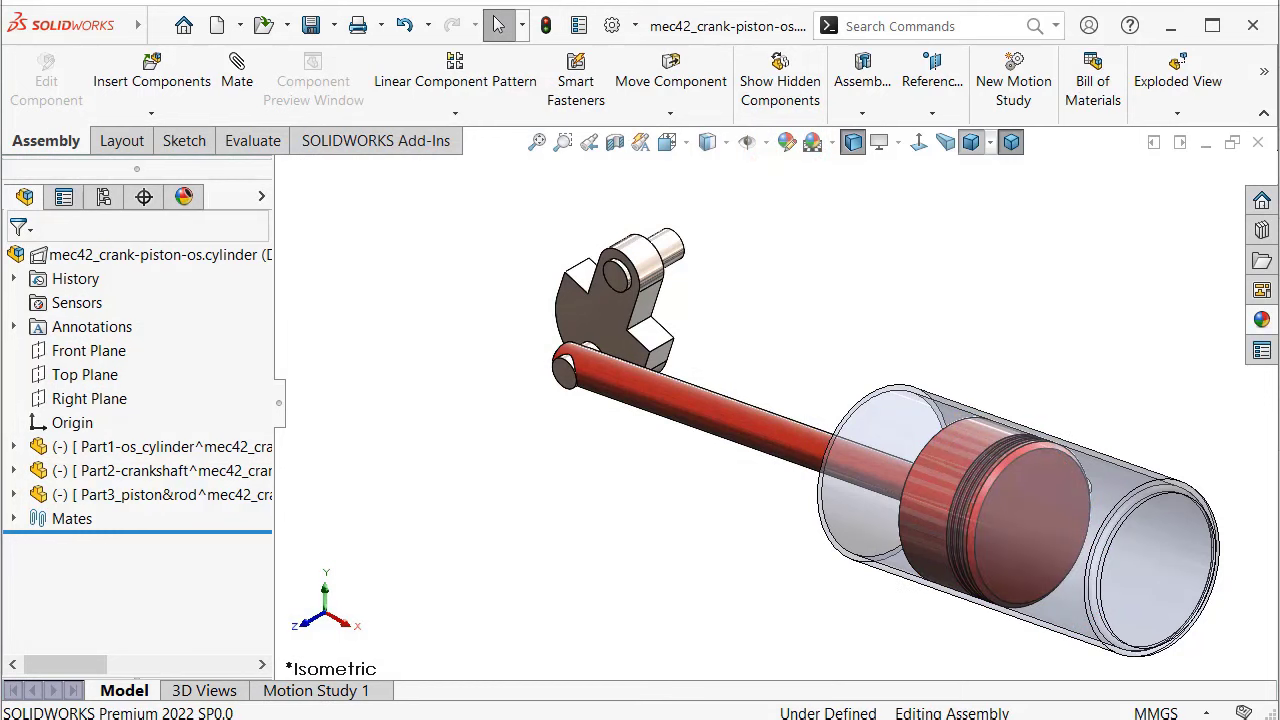
# Mate the crankshaft face concentric with the layout arc
pyautogui.scroll(-10, 610, 290)
pyautogui.moveTo(610, 290); pyautogui.dragTo(514, 268, button='middle')
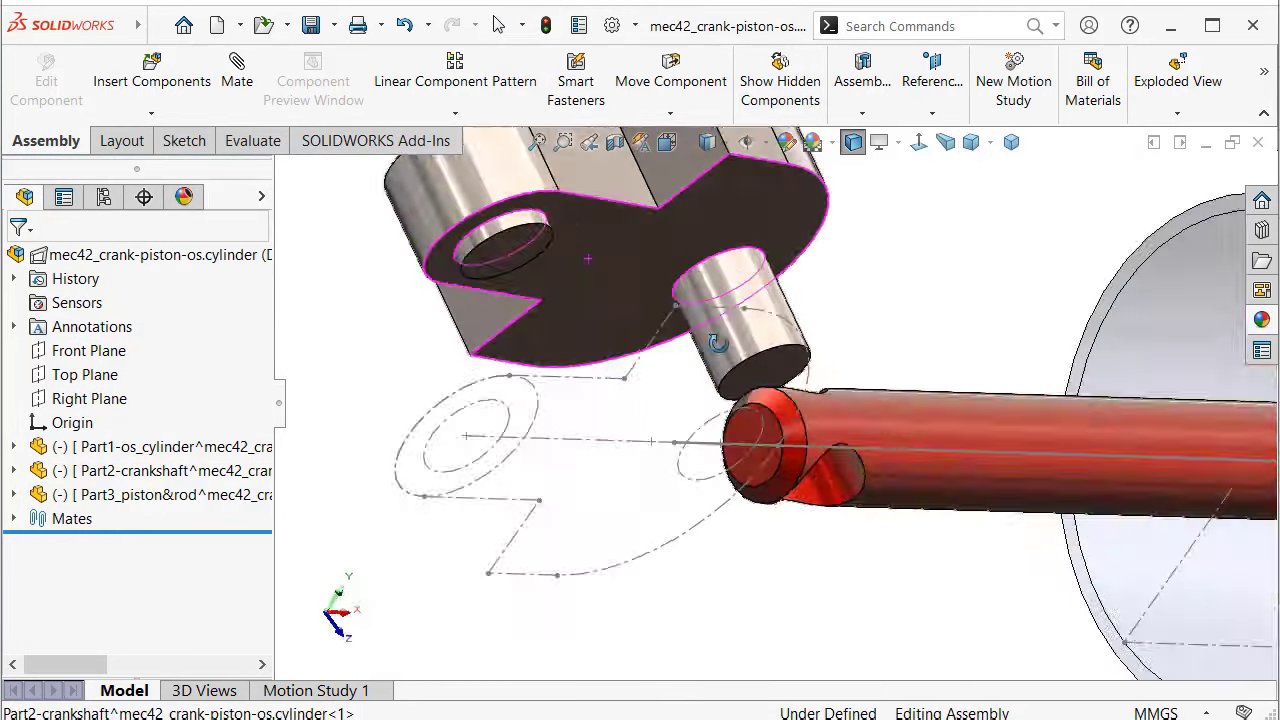
pyautogui.click(509, 207)
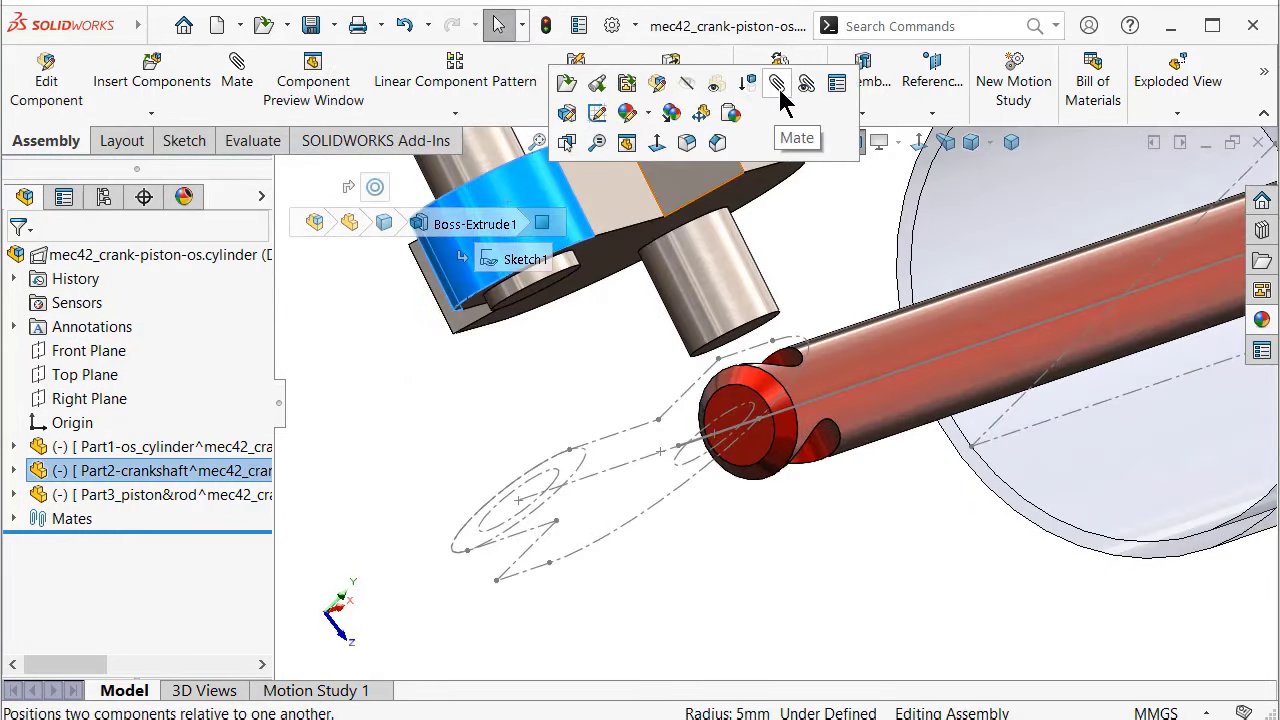
pyautogui.click(780, 75)
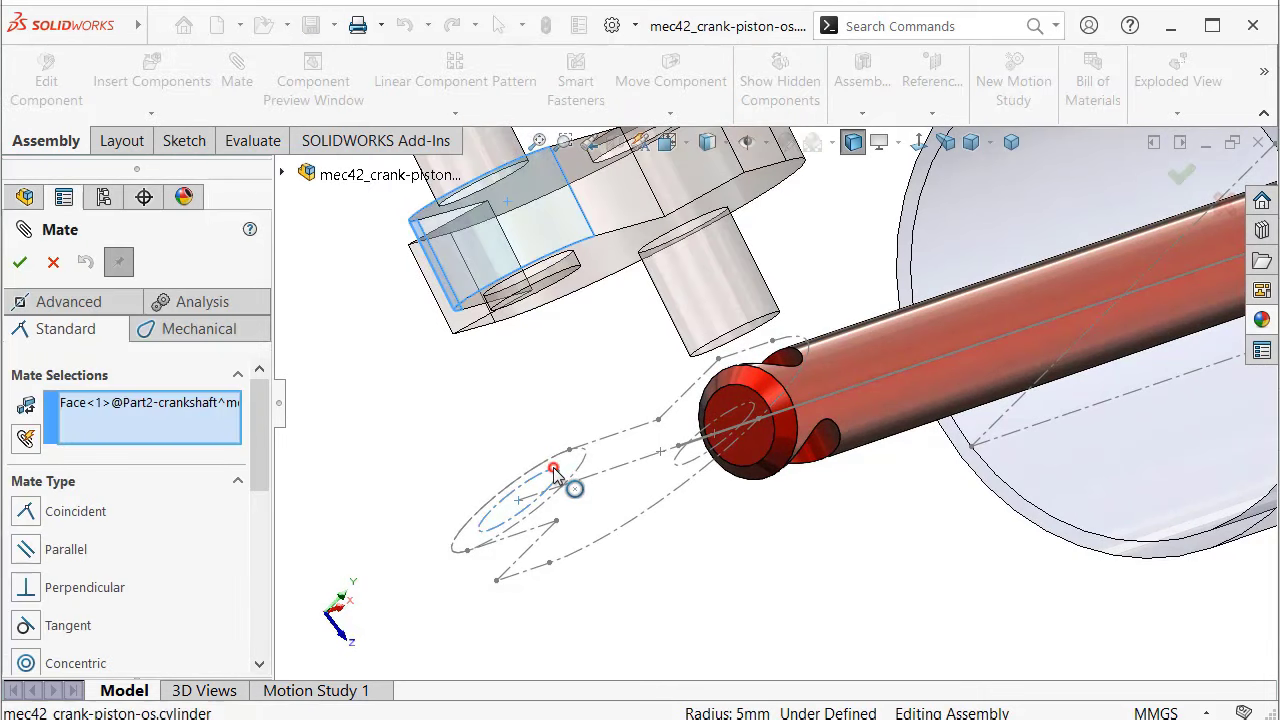
pyautogui.click(555, 474)
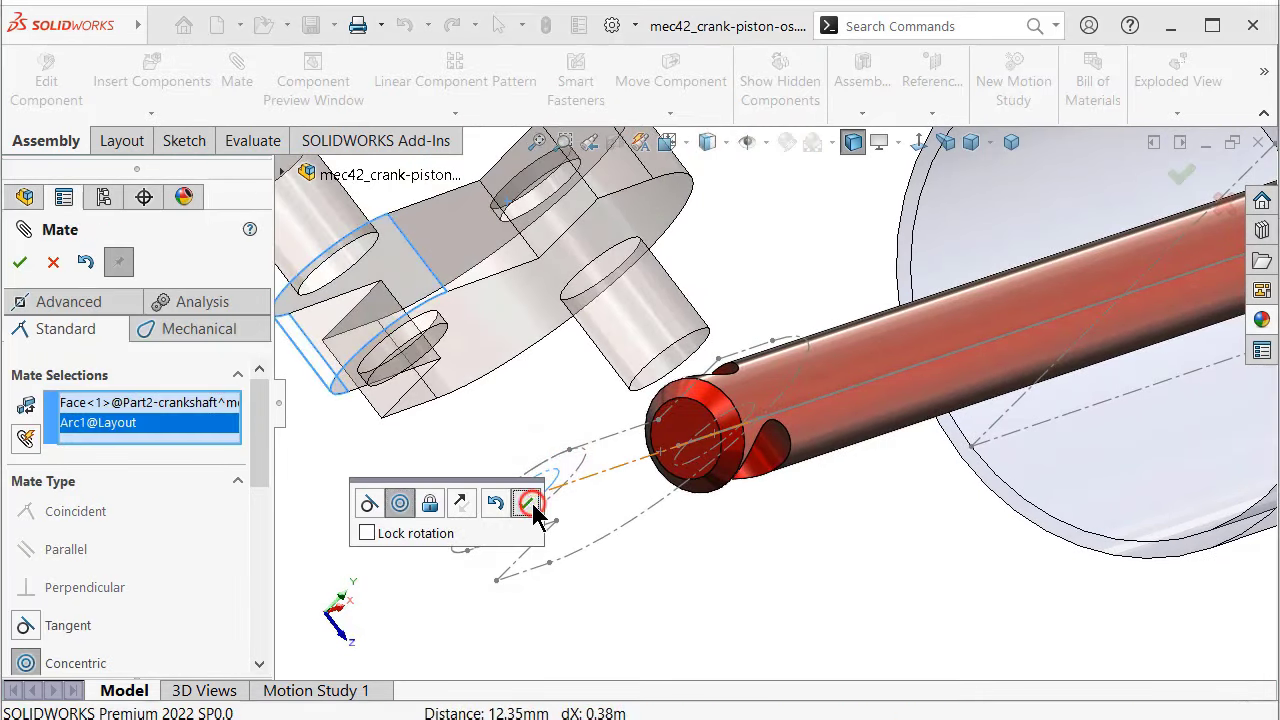
pyautogui.click(530, 503)
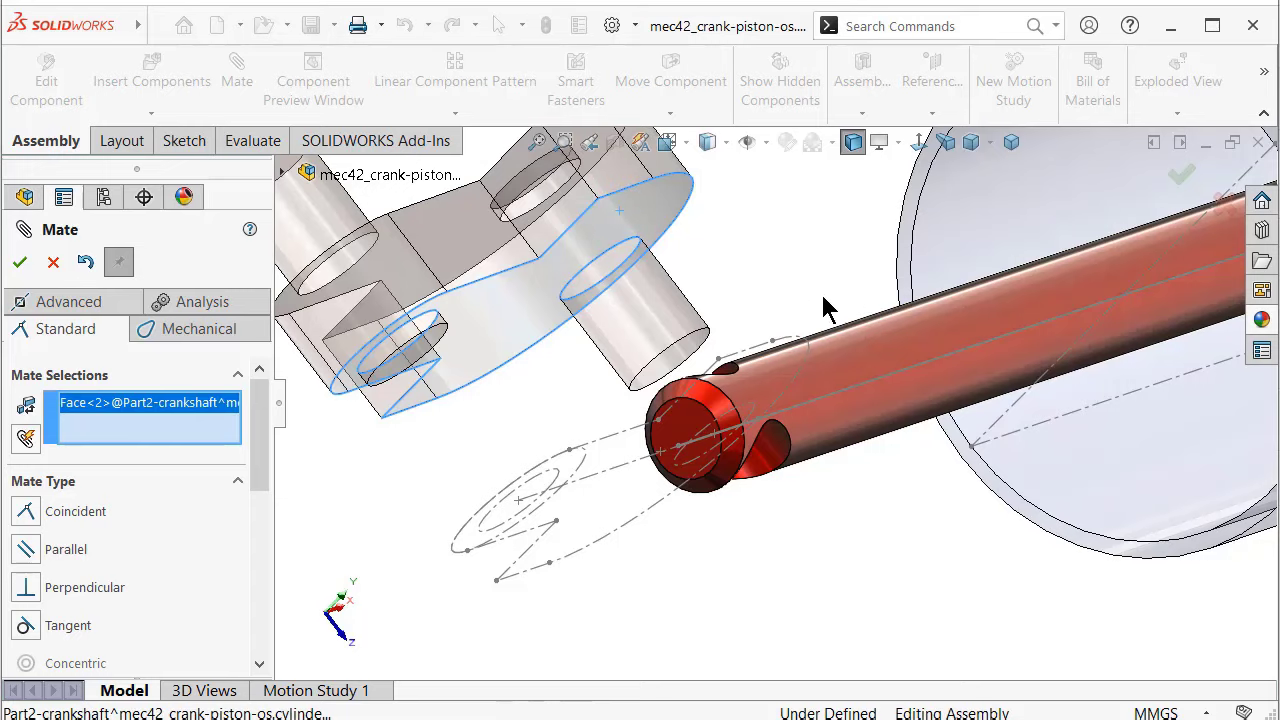
# Add a tangent mate between the piston rod's round face and the crankshaft
pyautogui.moveTo(826, 308); pyautogui.dragTo(843, 350, button='middle')
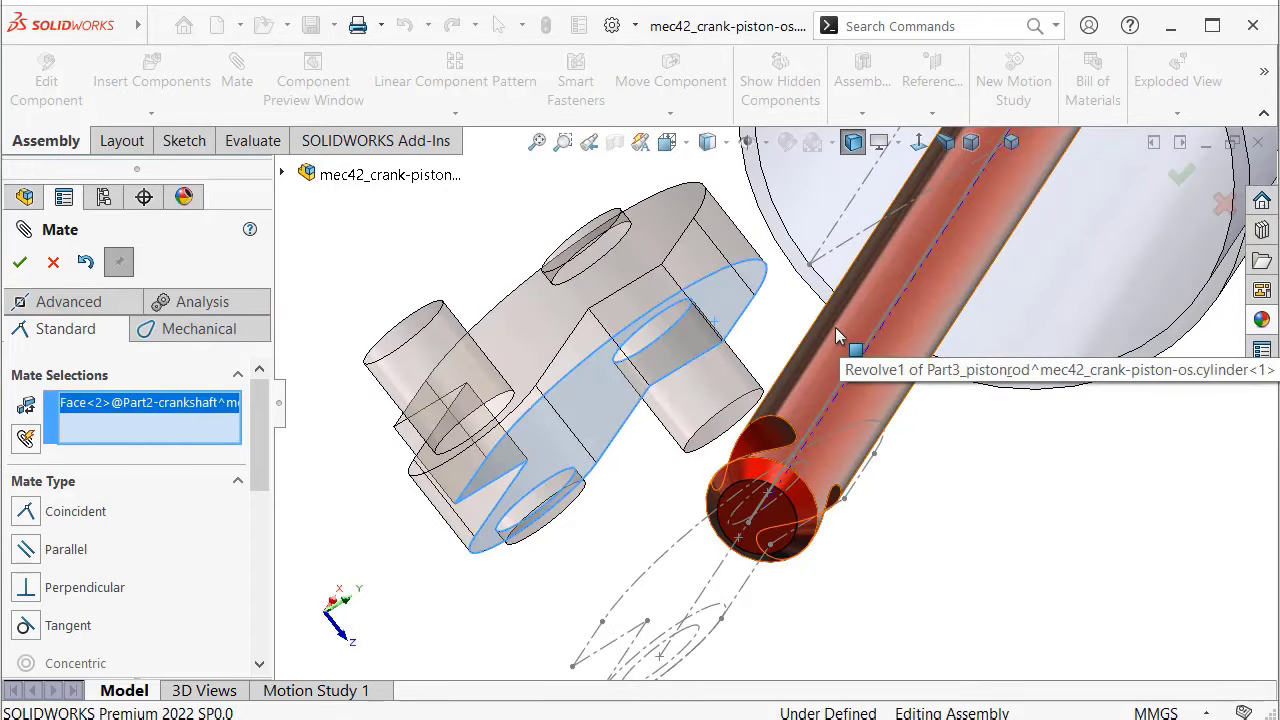
pyautogui.click(826, 341)
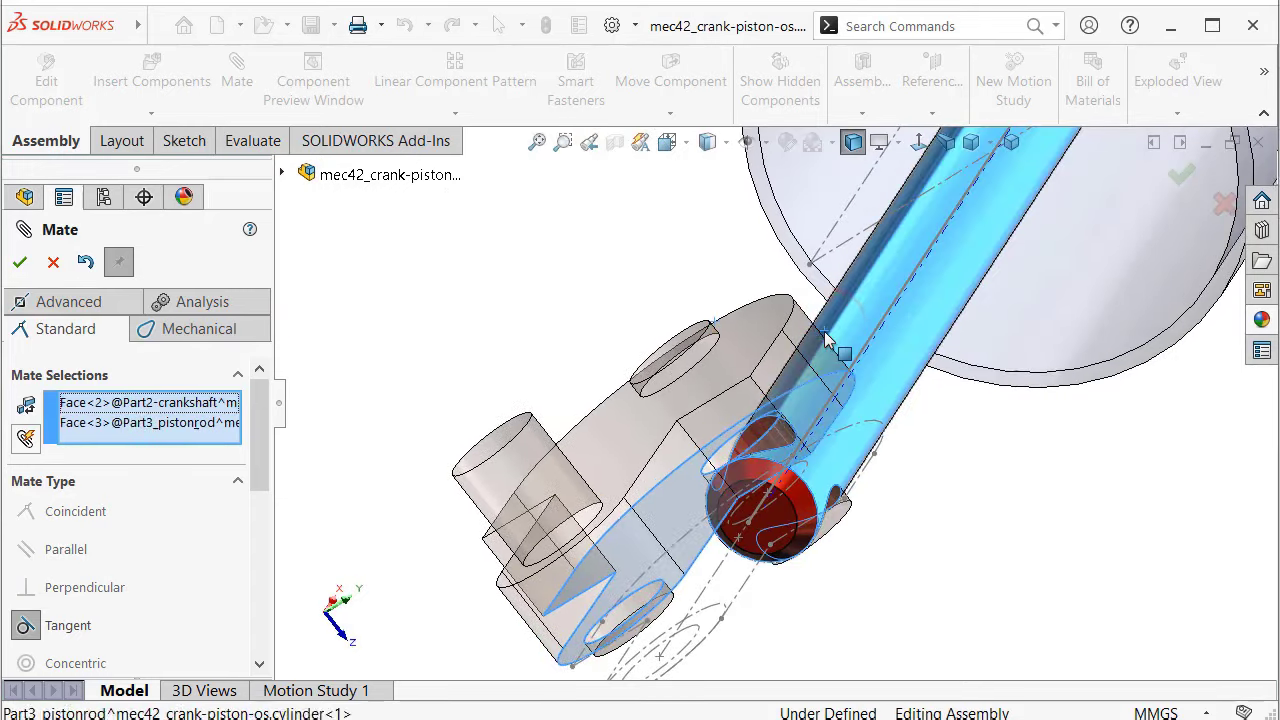
pyautogui.moveTo(905, 440); pyautogui.dragTo(922, 360, button='middle')
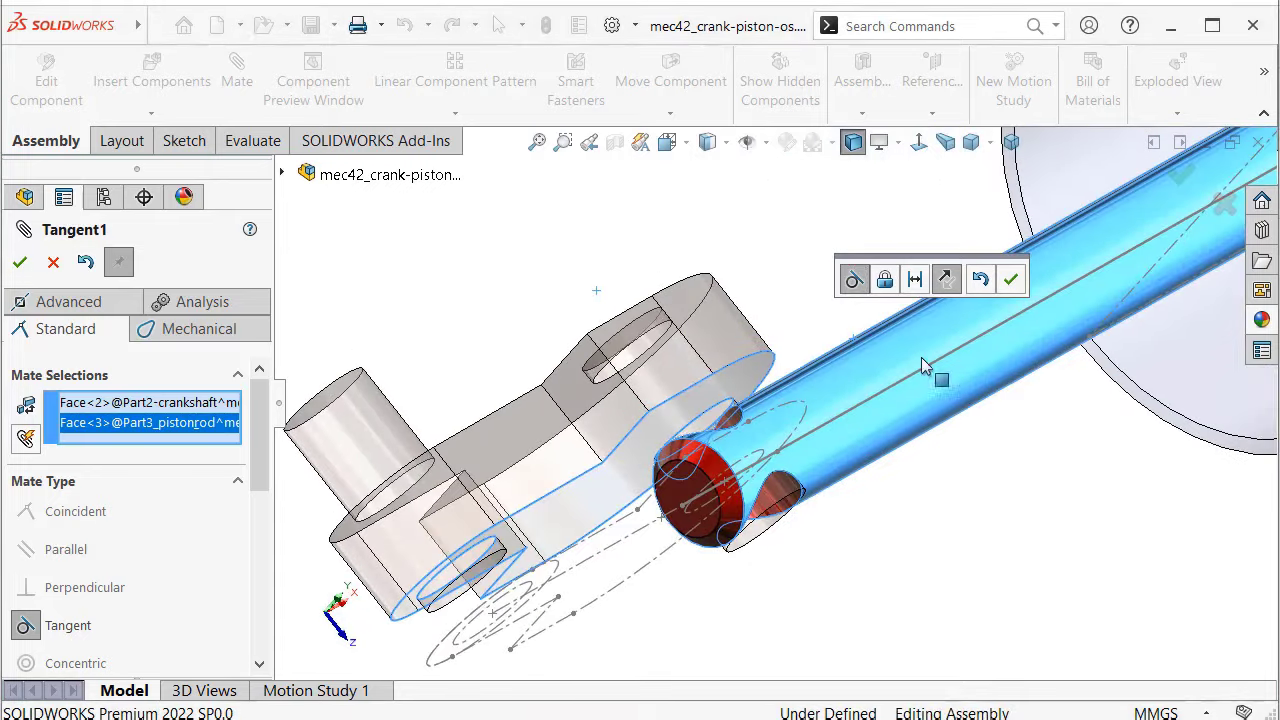
pyautogui.click(1012, 280)
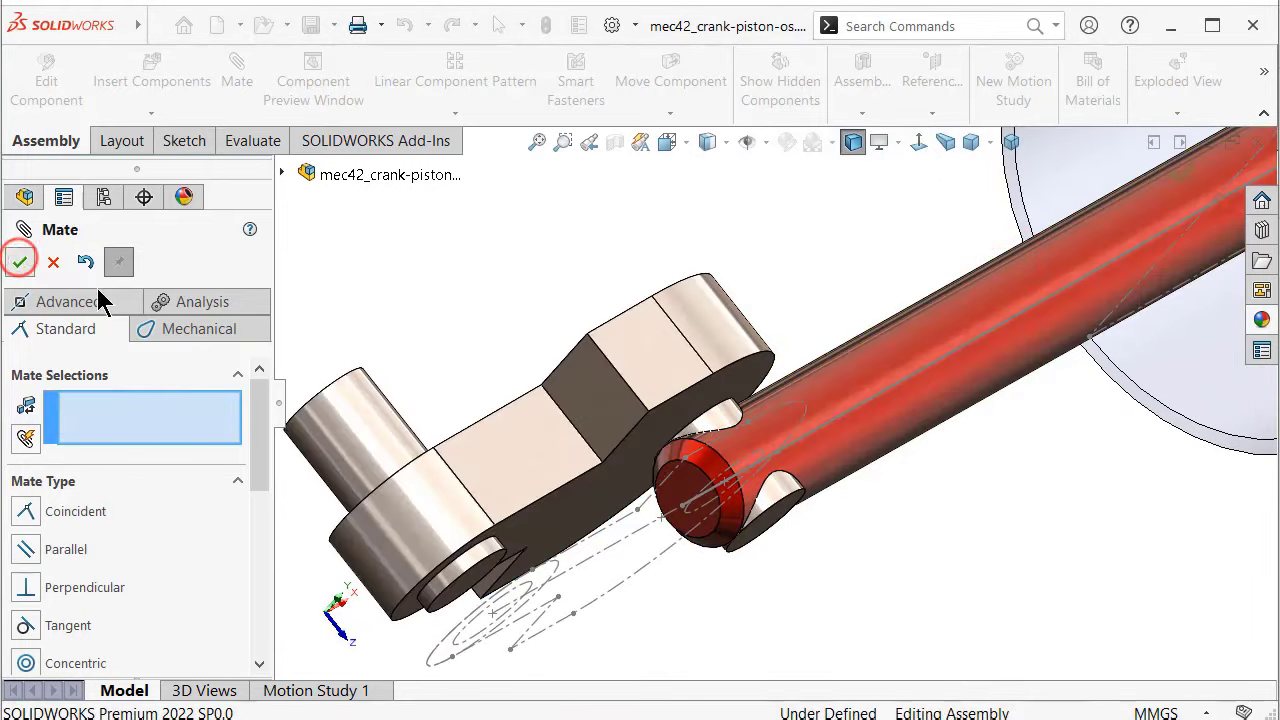
pyautogui.scroll(-3, 716, 352)
pyautogui.moveTo(716, 352); pyautogui.dragTo(742, 336, button='middle')
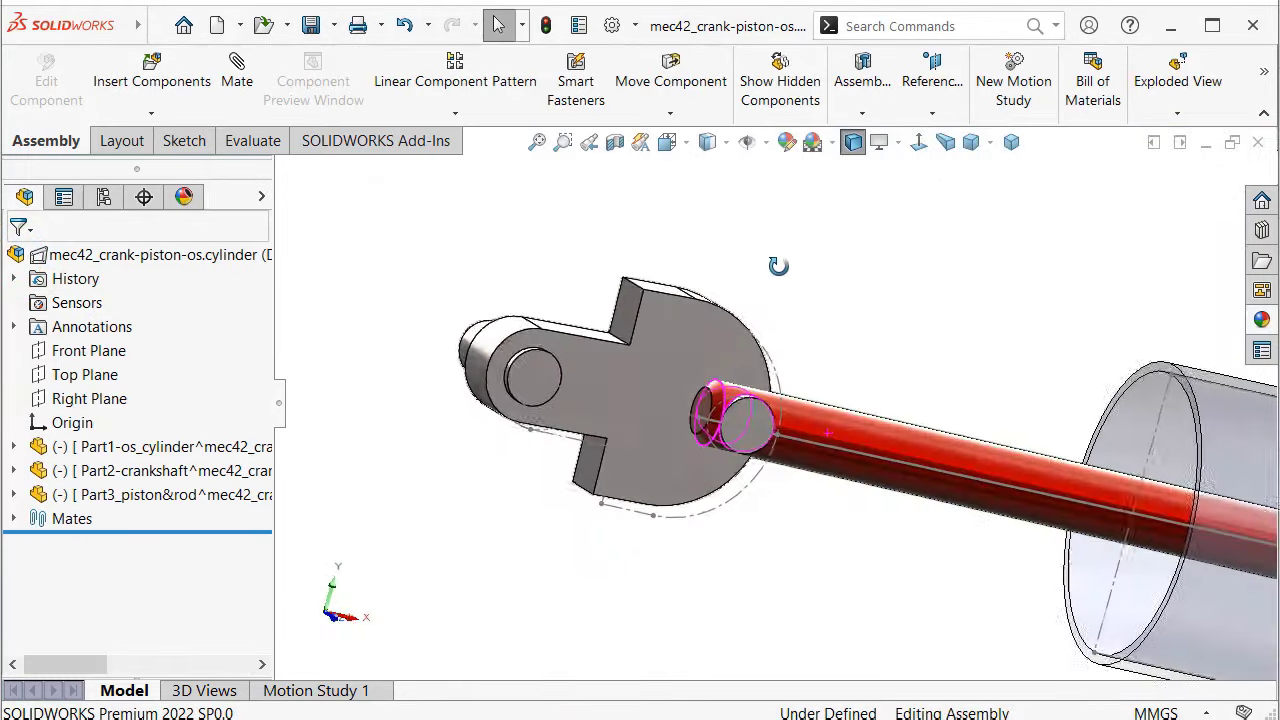
# Turn the crank in isometric view to check it drives the rod and piston
pyautogui.click(745, 337)
pyautogui.moveTo(745, 337)
pyautogui.mouseDown()
pyautogui.moveTo(613, 667)
pyautogui.moveTo(880, 343)
pyautogui.moveTo(791, 491)
pyautogui.mouseUp()
pyautogui.click(1012, 142)
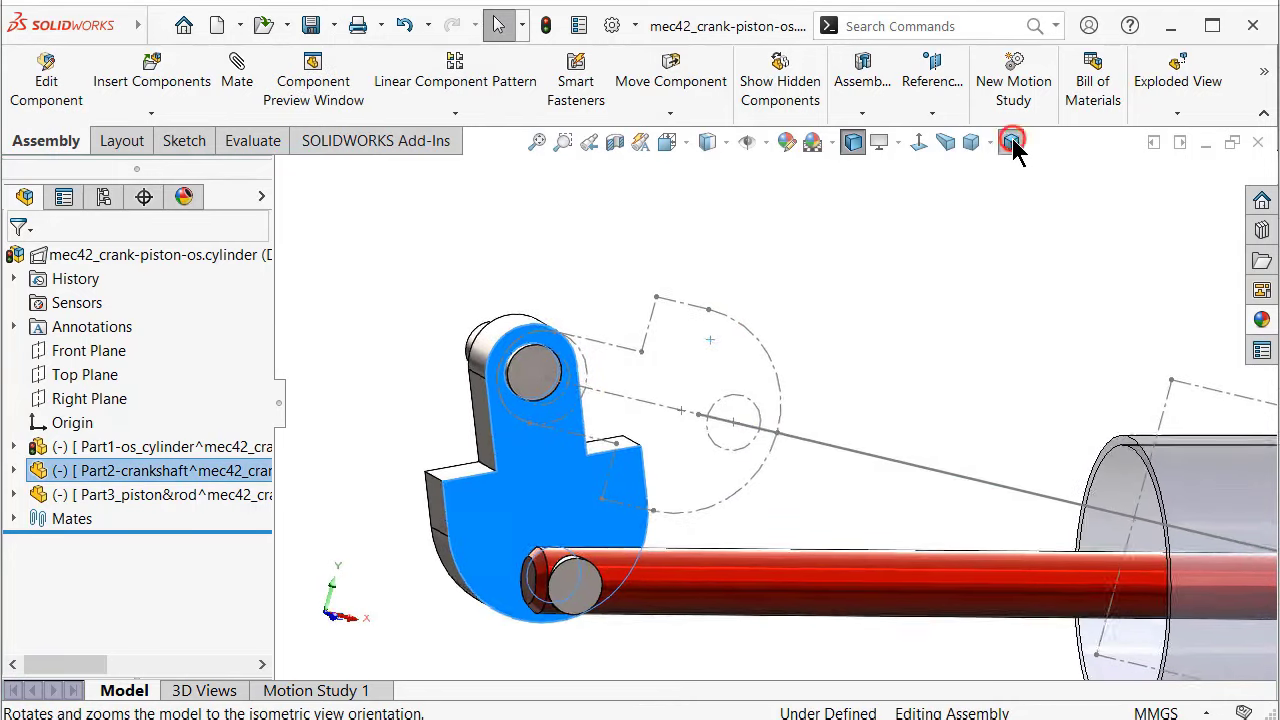
pyautogui.moveTo(645, 372)
pyautogui.mouseDown()
pyautogui.moveTo(705, 507)
pyautogui.moveTo(493, 275)
pyautogui.moveTo(714, 417)
pyautogui.moveTo(549, 291)
pyautogui.moveTo(728, 500)
pyautogui.moveTo(486, 399)
pyautogui.mouseUp()
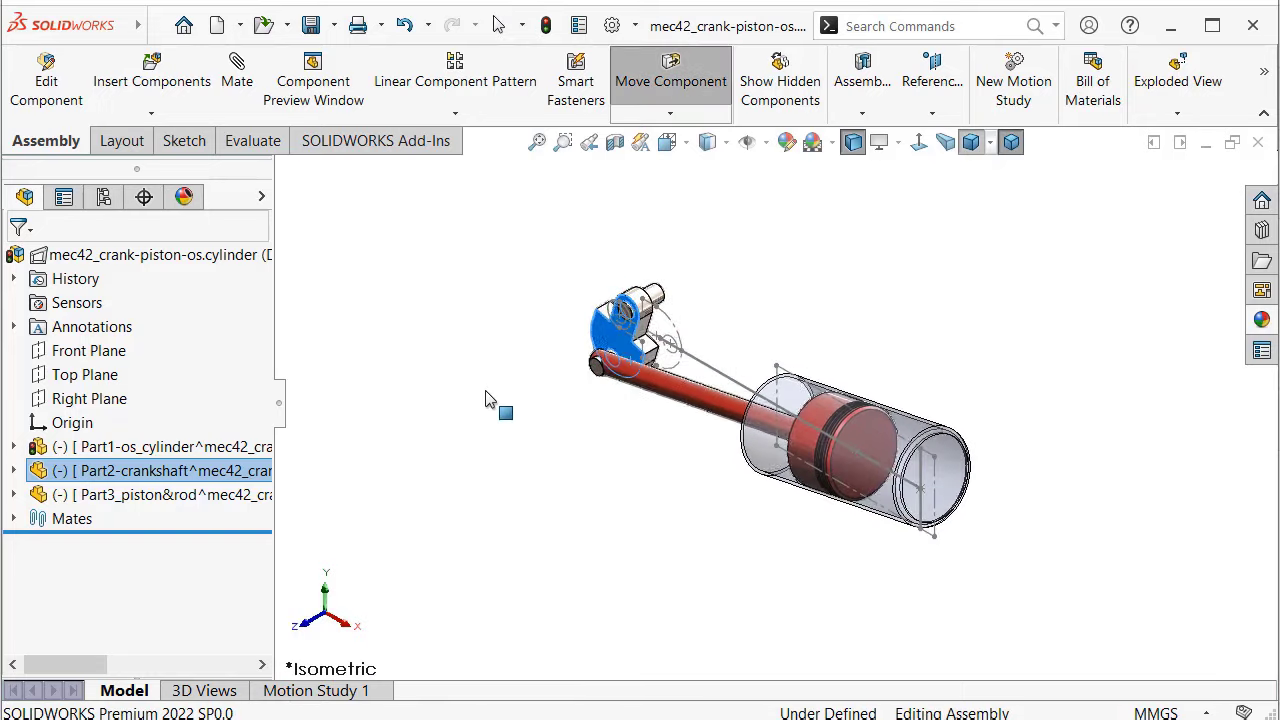
pyautogui.press('Escape')
# Hide the layout sketch and open Motion Study 1
pyautogui.click(386, 391)
pyautogui.scroll(-3, 644, 347)
pyautogui.click(698, 298)
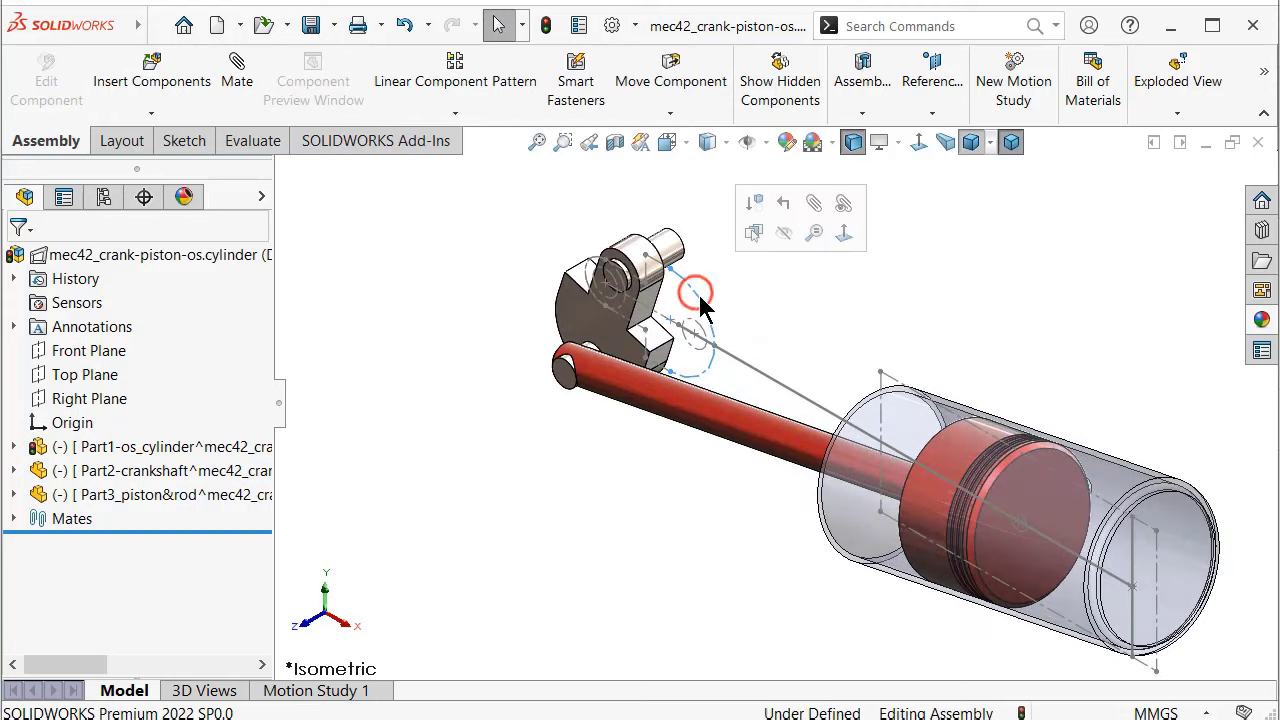
pyautogui.click(785, 236)
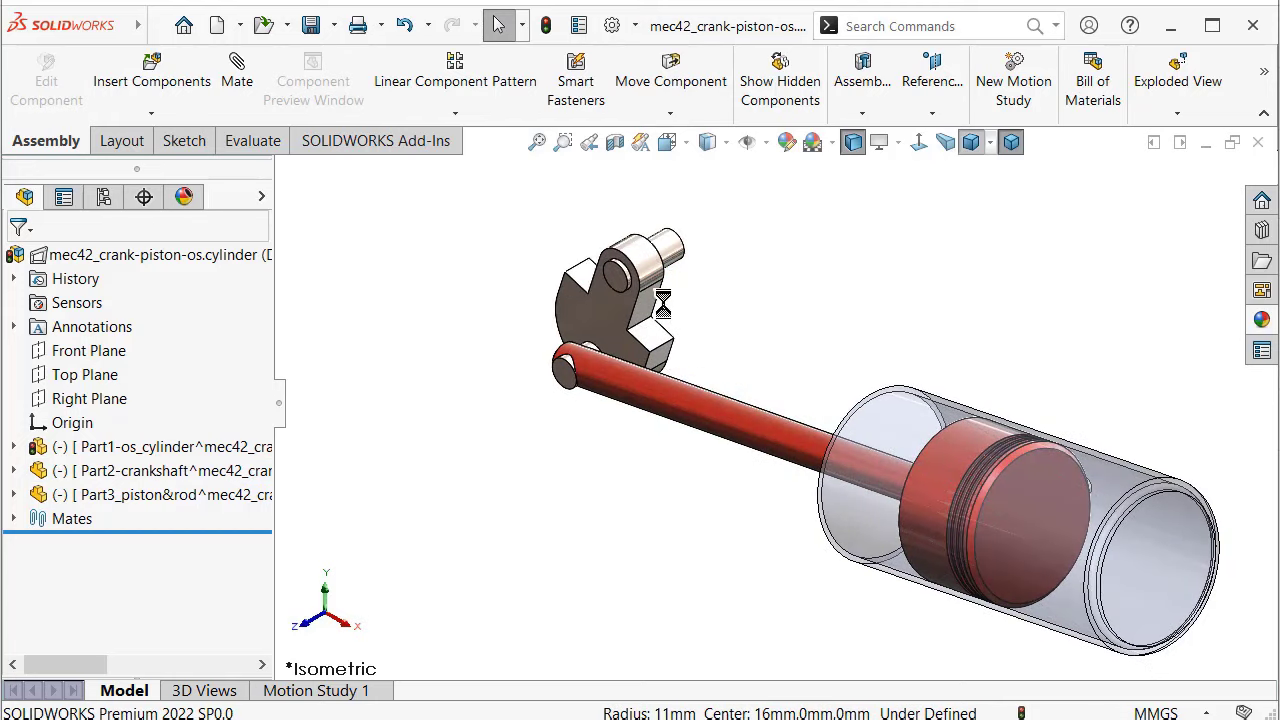
pyautogui.click(325, 698)
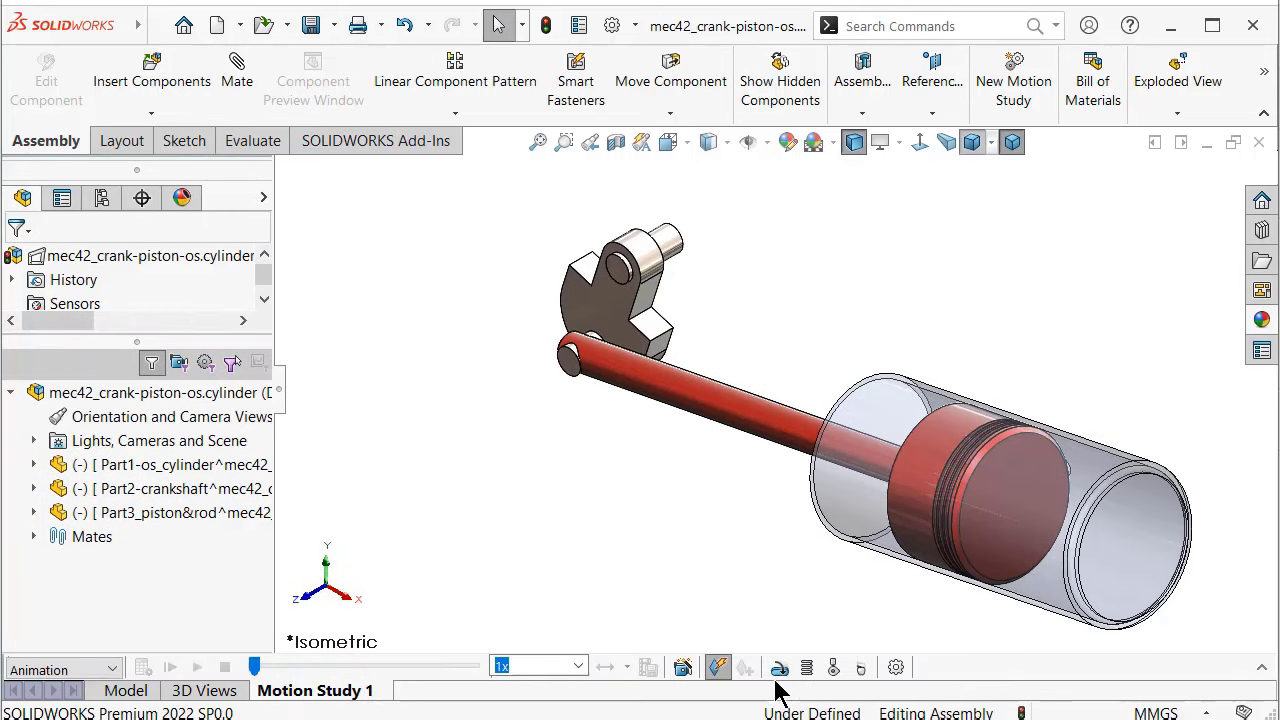
# Place RotaryMotor1 on the crankshaft face and calculate the motion study
pyautogui.click(779, 668)
pyautogui.click(655, 258)
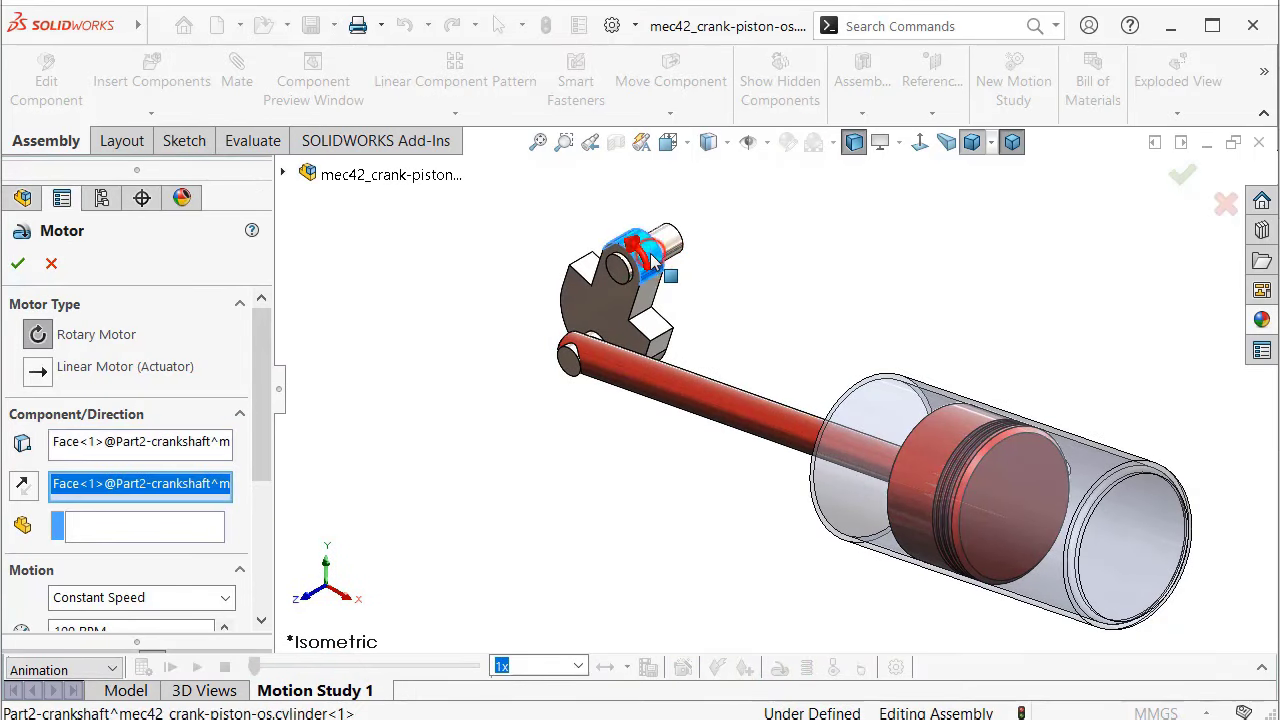
pyautogui.click(1183, 177)
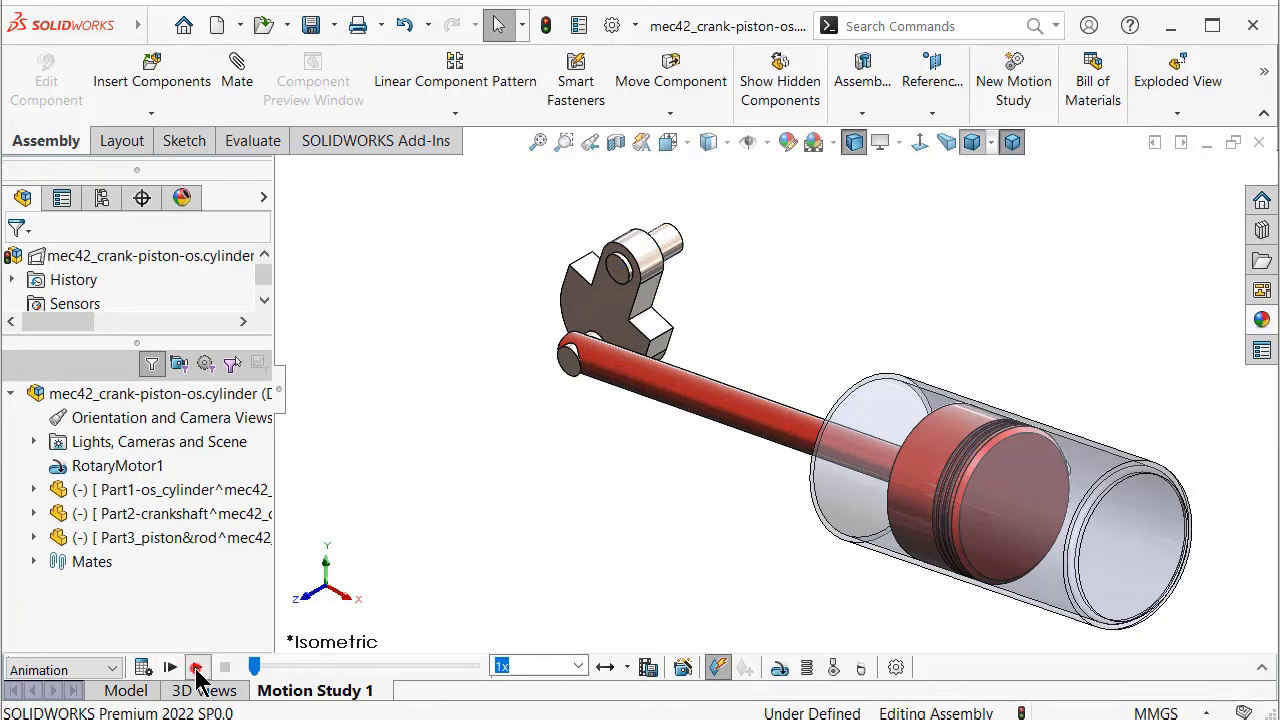
pyautogui.click(197, 670)
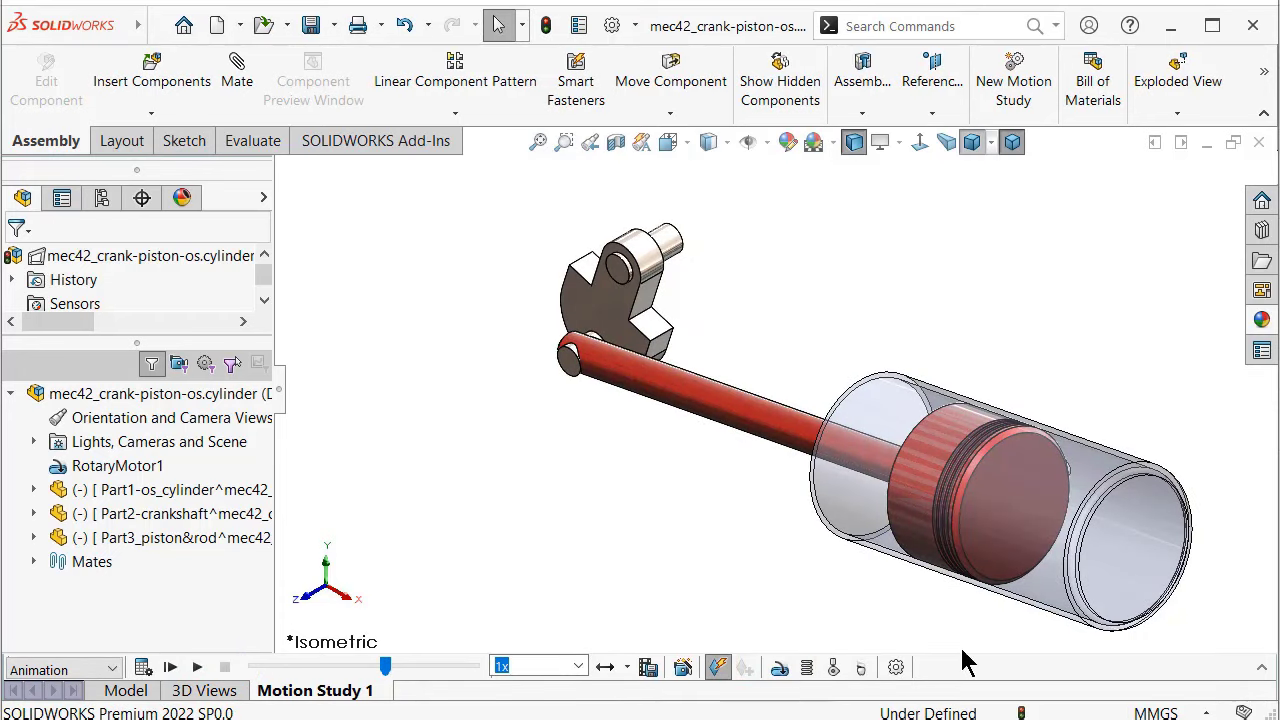
# Extend the motion study end time from 4 to 8 seconds
pyautogui.click(1266, 668)
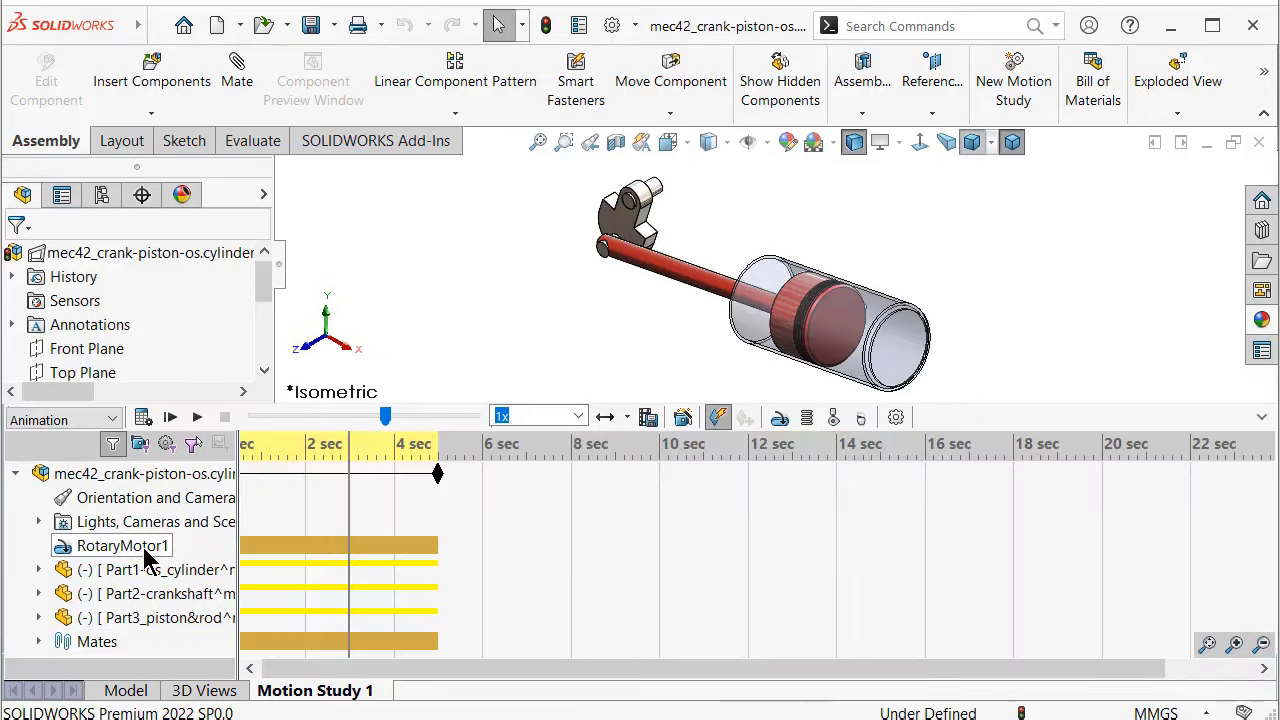
pyautogui.click(146, 555)
pyautogui.moveTo(439, 474); pyautogui.dragTo(571, 475)
# Change RotaryMotor1's speed to 20 and accept updating the animation
pyautogui.rightClick(145, 543)
pyautogui.click(203, 556)
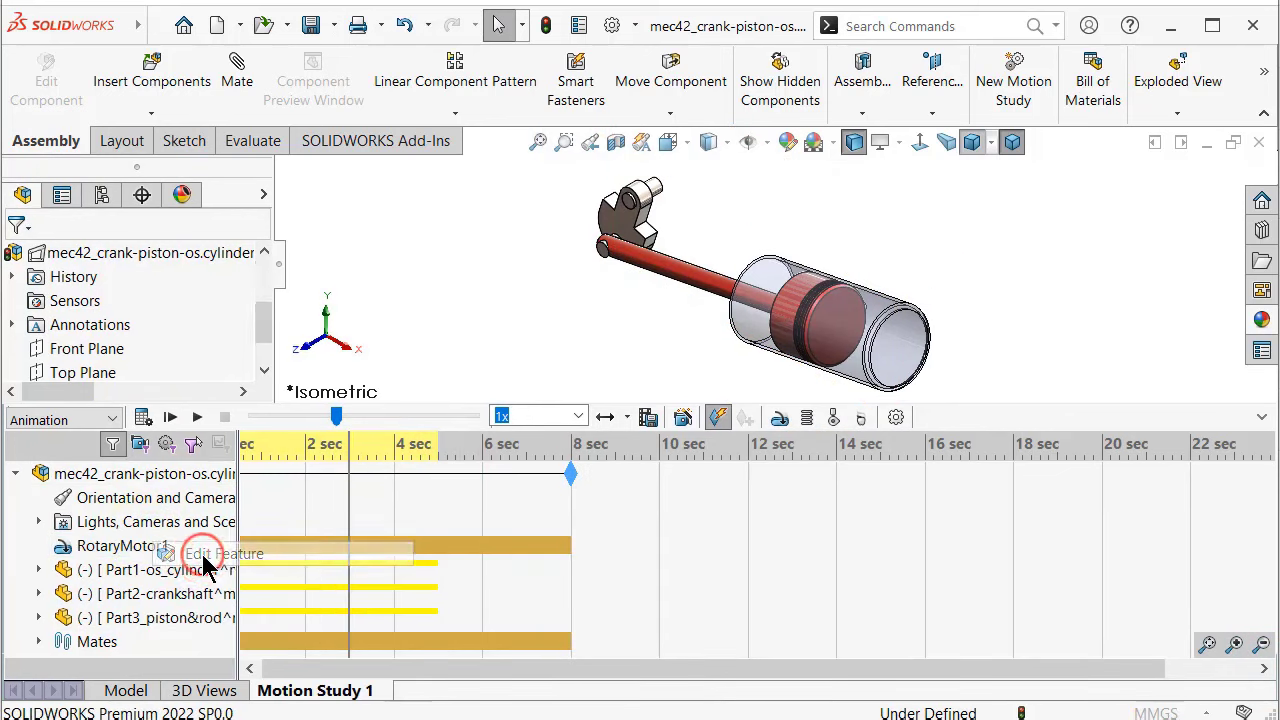
pyautogui.click(260, 393)
pyautogui.click(260, 393)
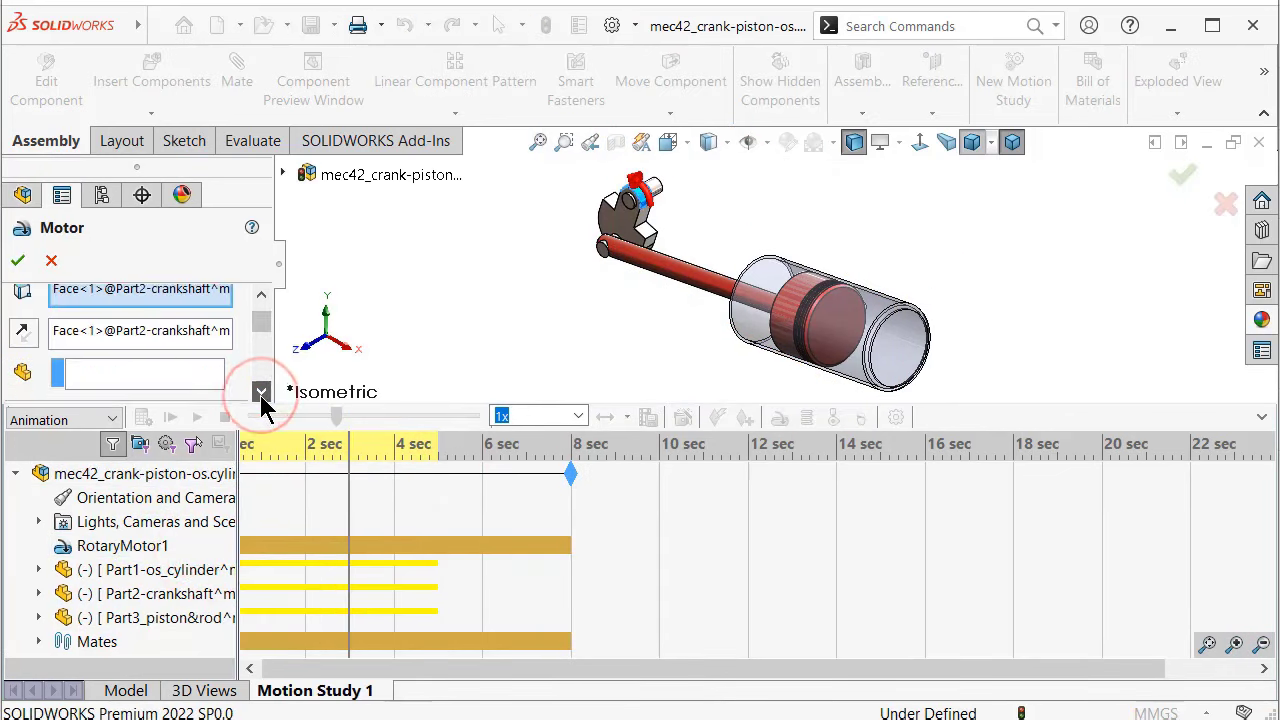
pyautogui.click(260, 393)
pyautogui.moveTo(264, 336); pyautogui.dragTo(258, 360)
pyautogui.write('20')
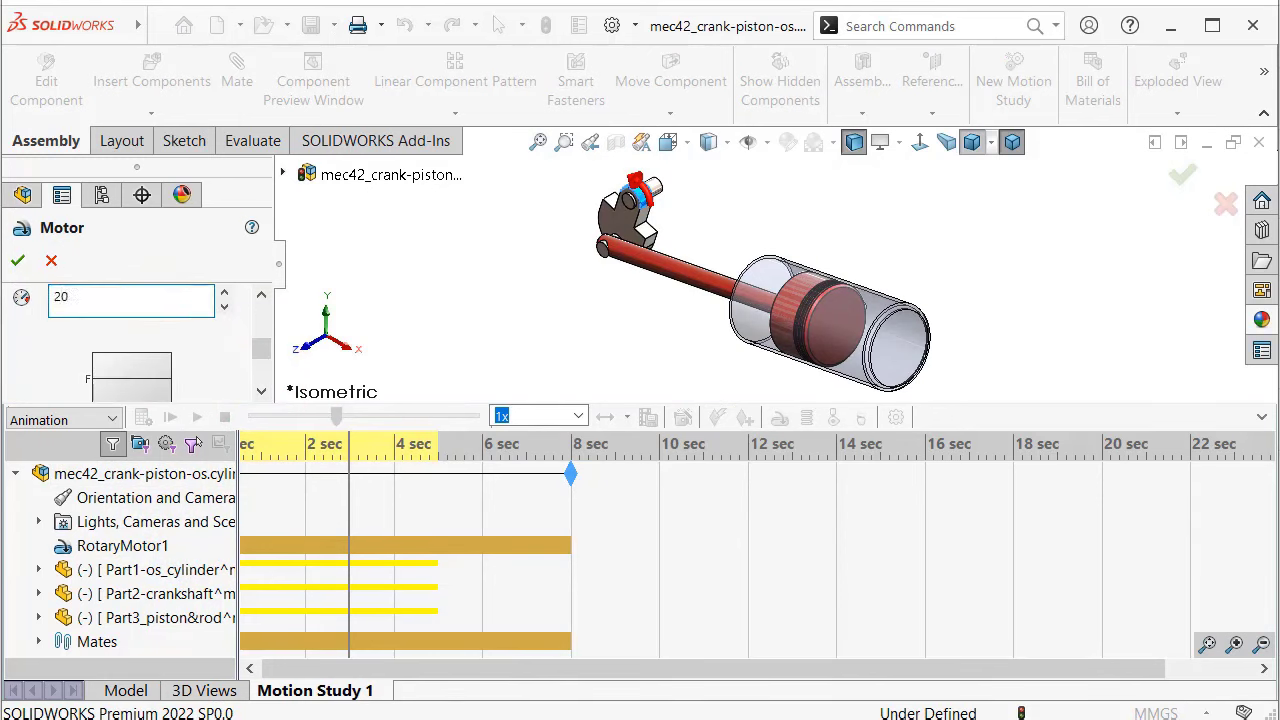
pyautogui.click(17, 262)
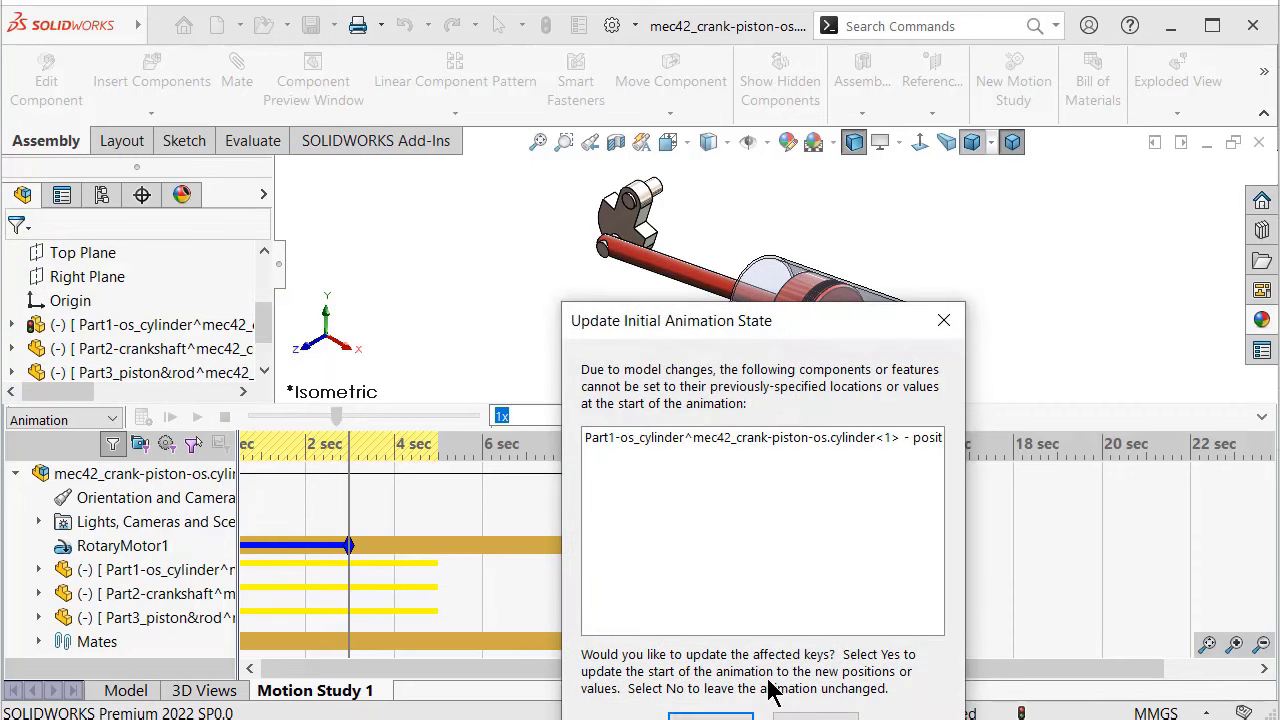
pyautogui.press('Return')
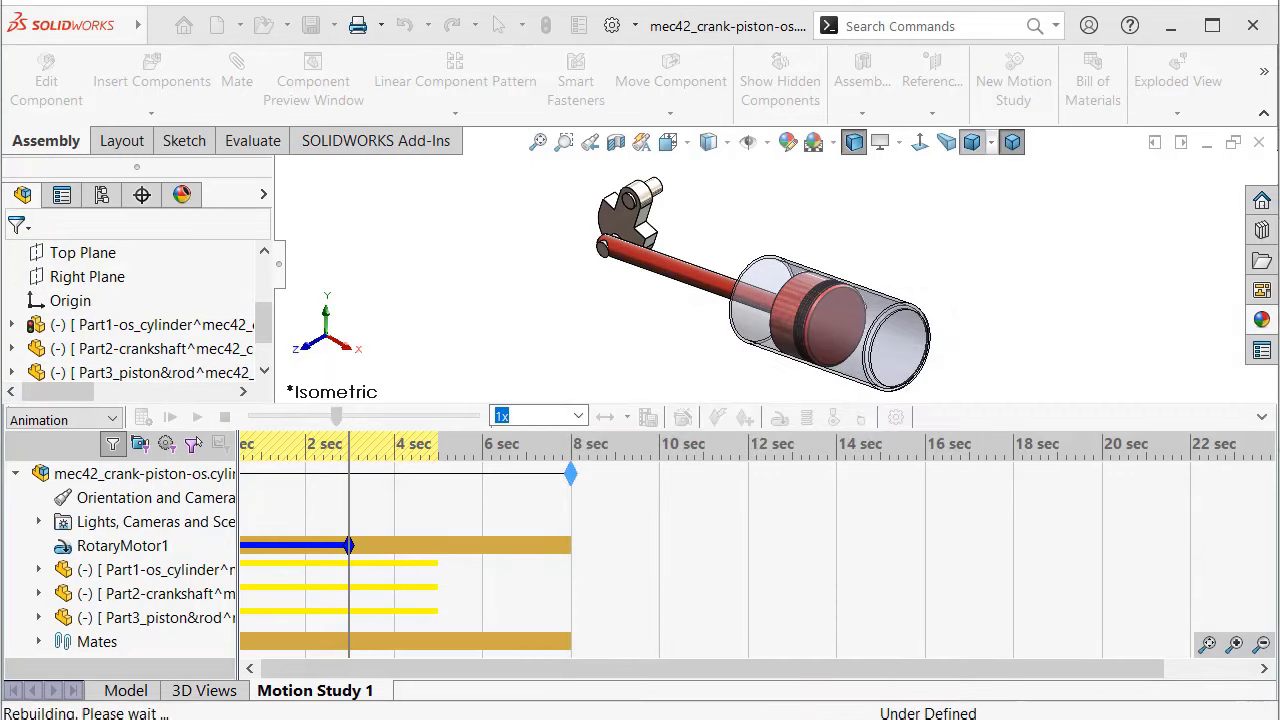
# Check the motion study properties and switch the study type to Basic Motion
pyautogui.click(895, 418)
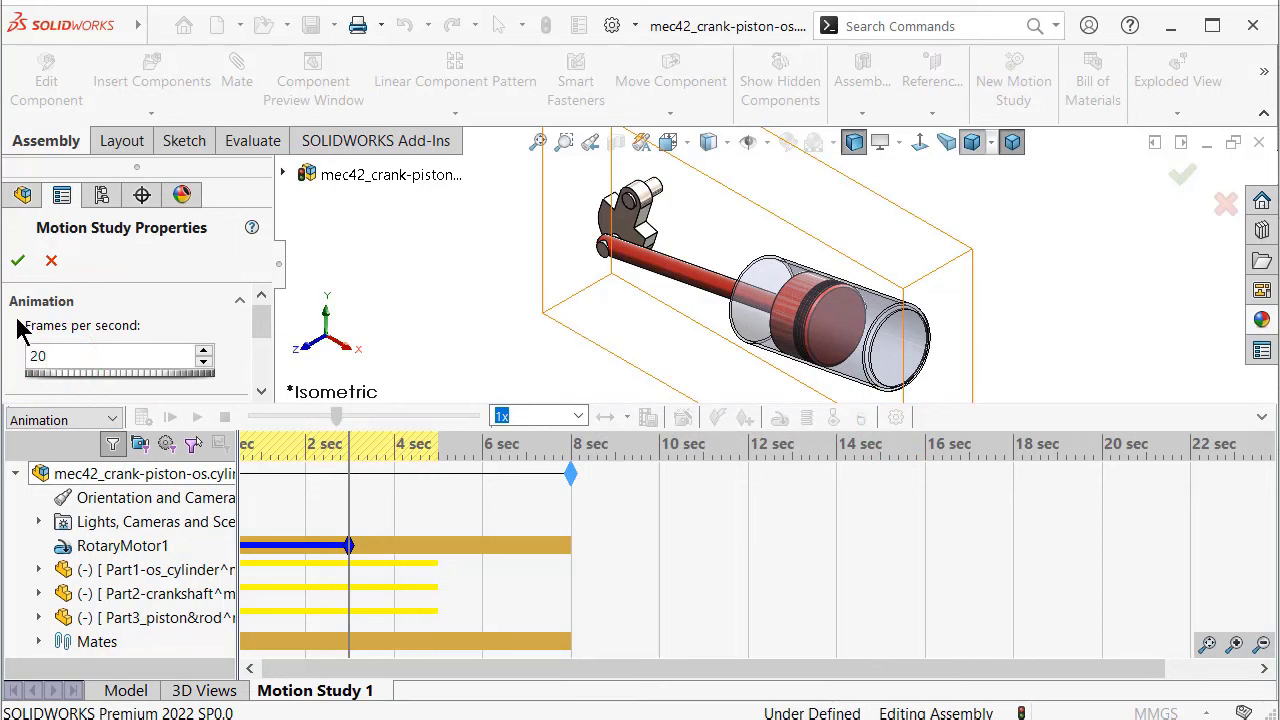
pyautogui.click(20, 261)
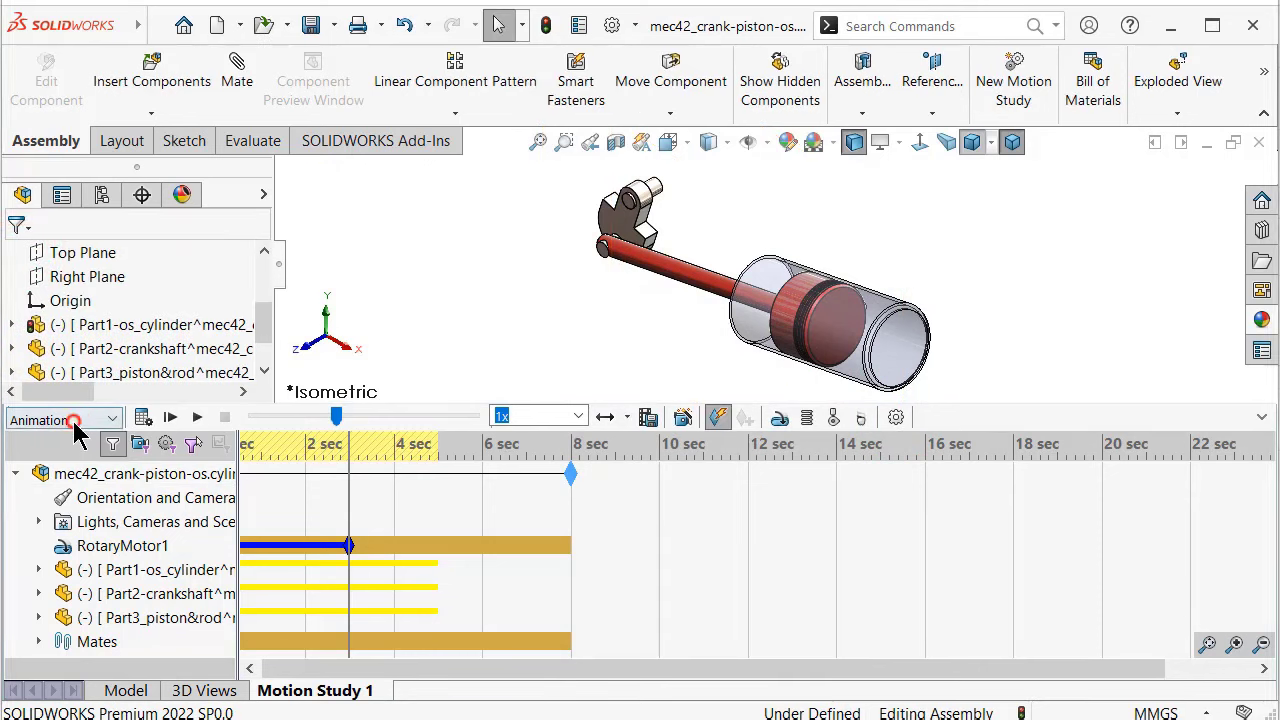
pyautogui.click(62, 419)
pyautogui.click(70, 466)
pyautogui.click(143, 417)
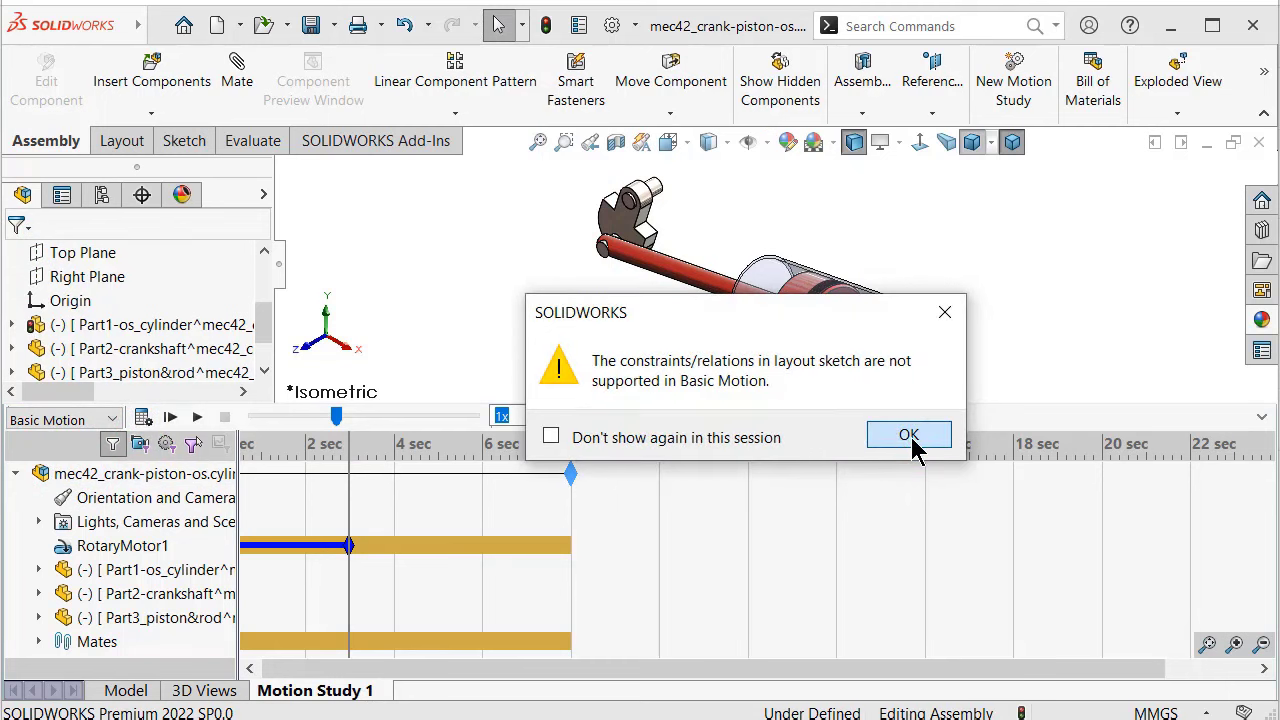
# Dismiss the layout-sketch warning, let Basic Motion calculate, and view the mechanism Normal To
pyautogui.click(910, 440)
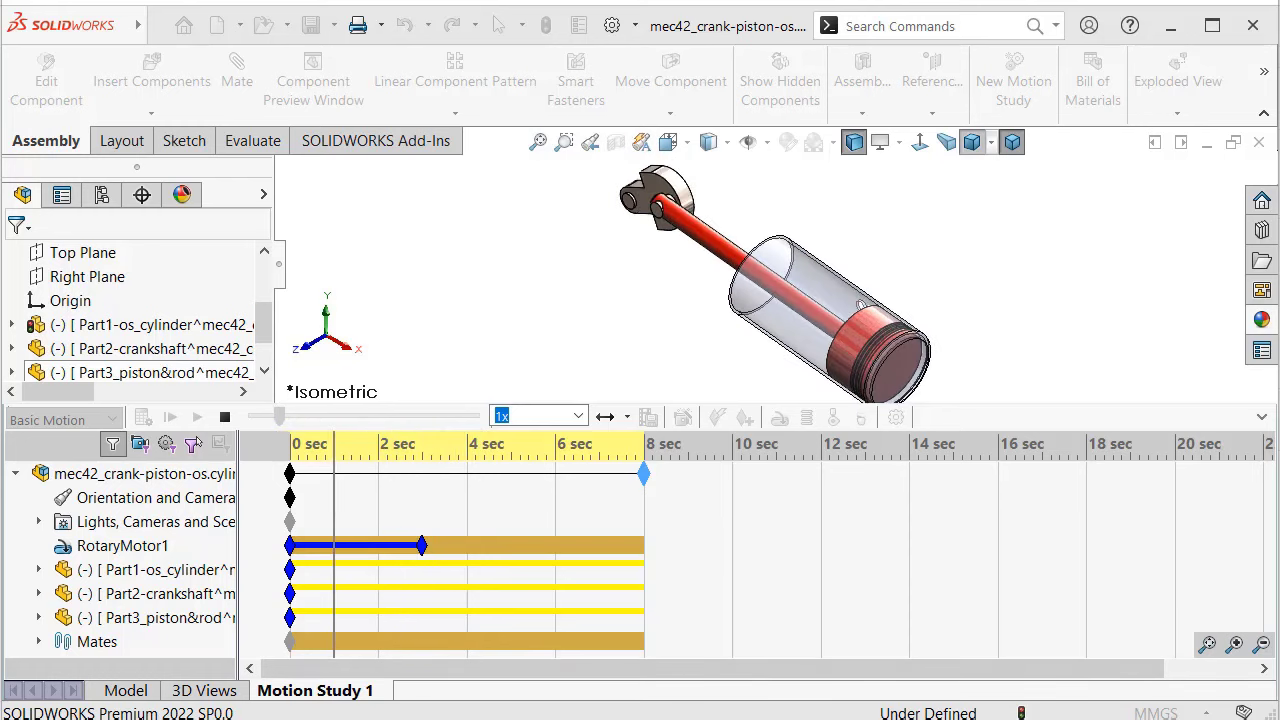
pyautogui.click(916, 146)
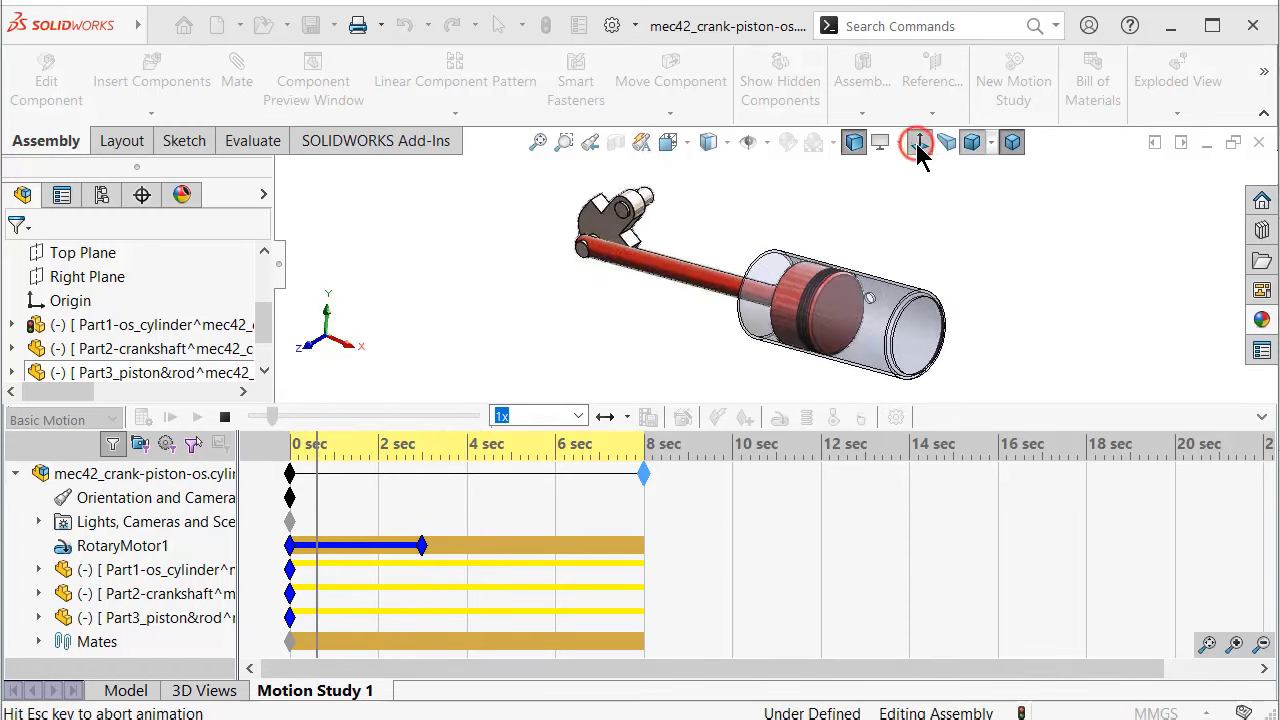